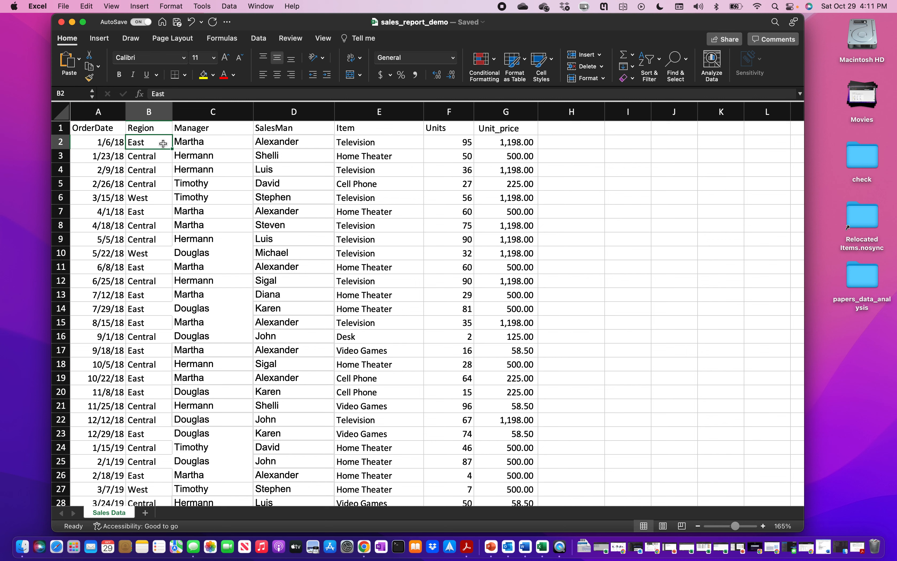
Review the Manager, SalesMan and Item columns in the Sales Data sheet.
click(213, 127)
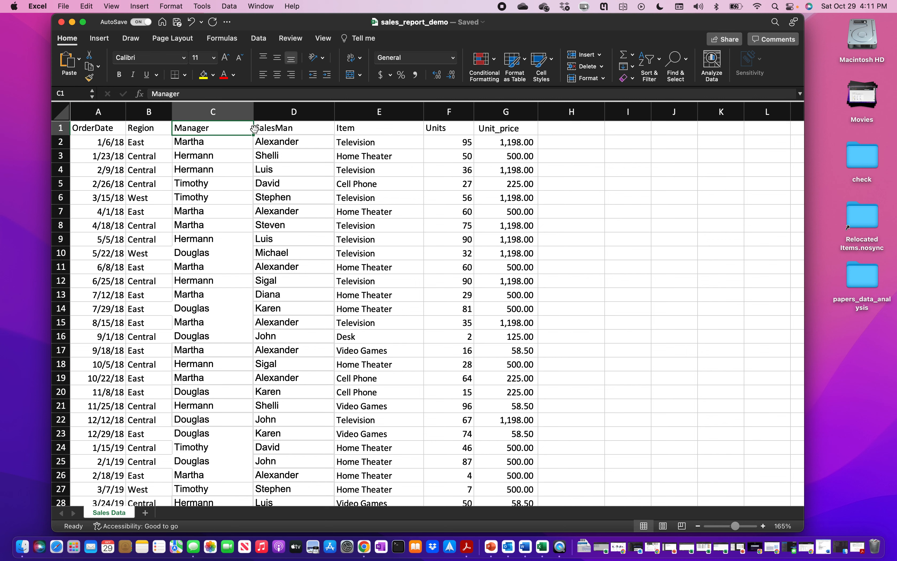
click(272, 128)
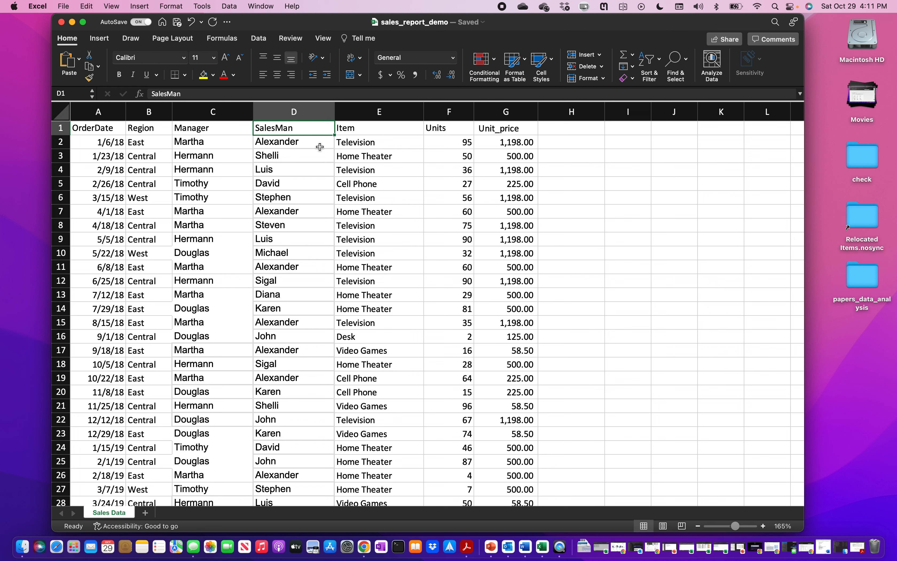
click(370, 140)
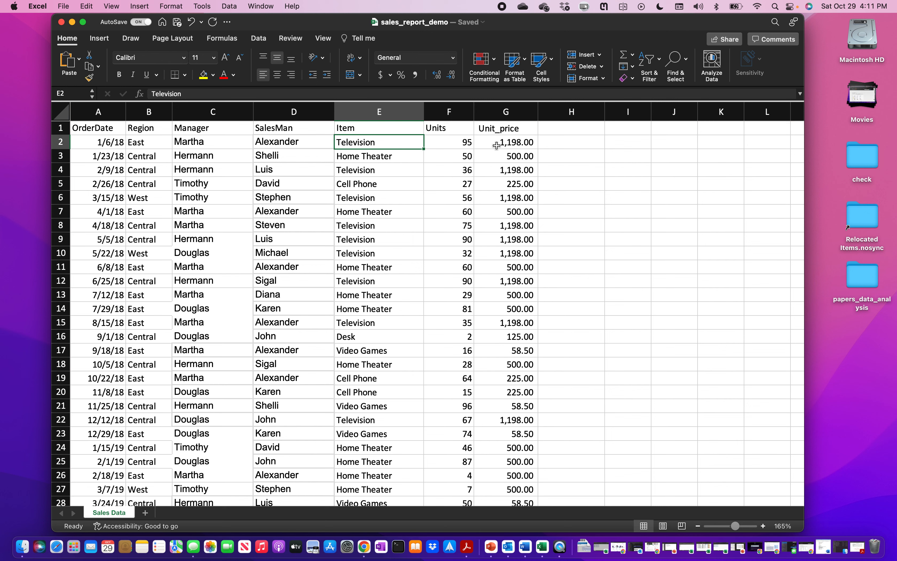
Switch to lecture15_sales_report.pdf in Acrobat Reader and read the summary bullets under the Sales Report heading.
click(469, 548)
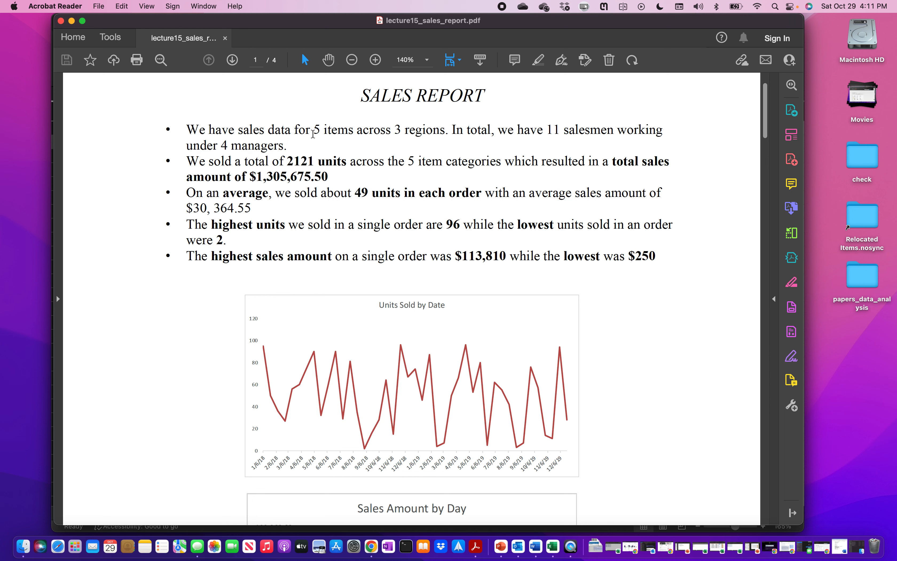
drag(315, 130, 417, 132)
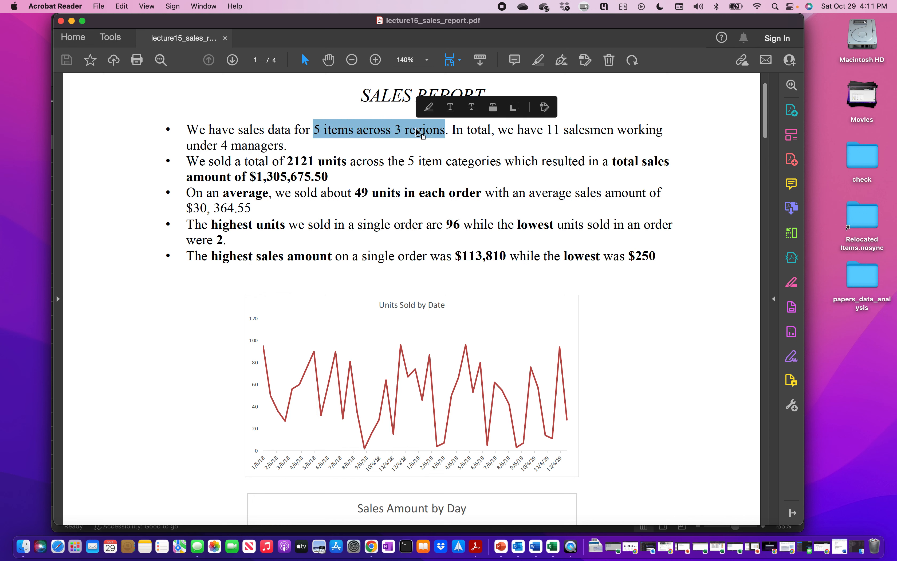
double_click(554, 130)
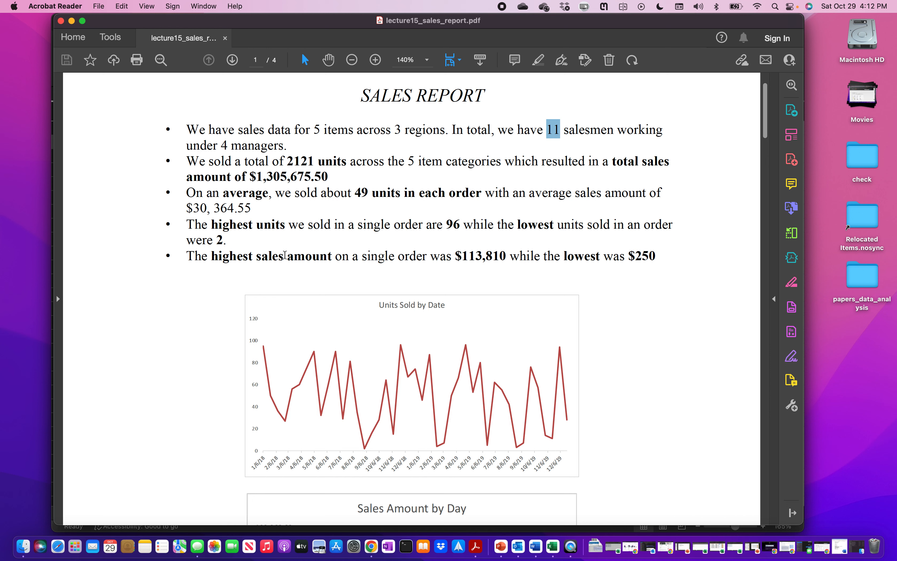
click(657, 261)
scroll(658, 267, down, 1)
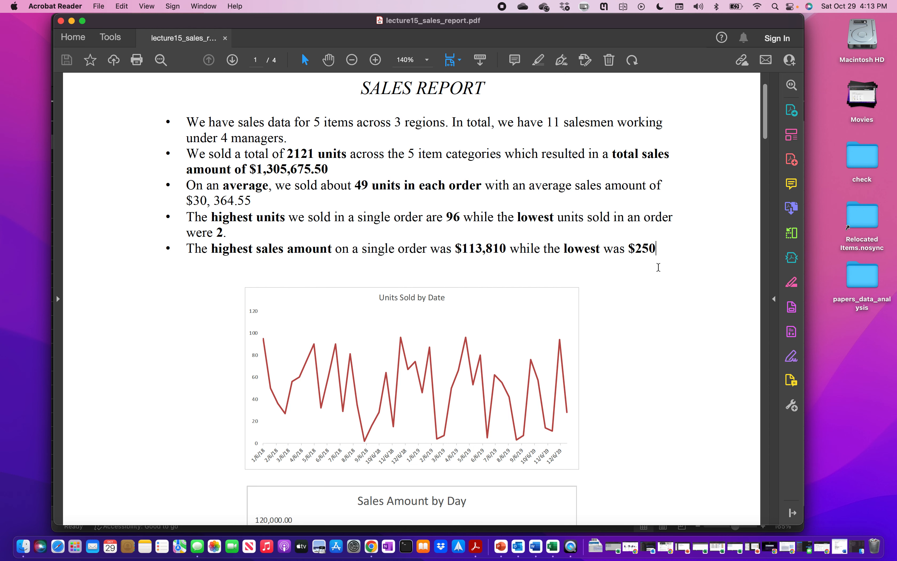
Examine the Units Sold by Date chart with its date range, and the Sales Amount by Day chart.
scroll(658, 267, down, 5)
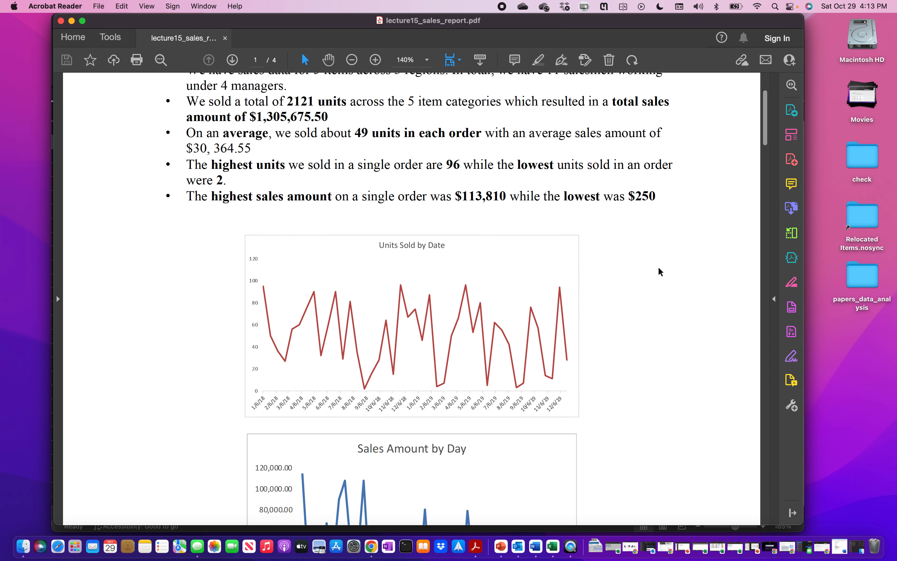
scroll(659, 268, down, 2)
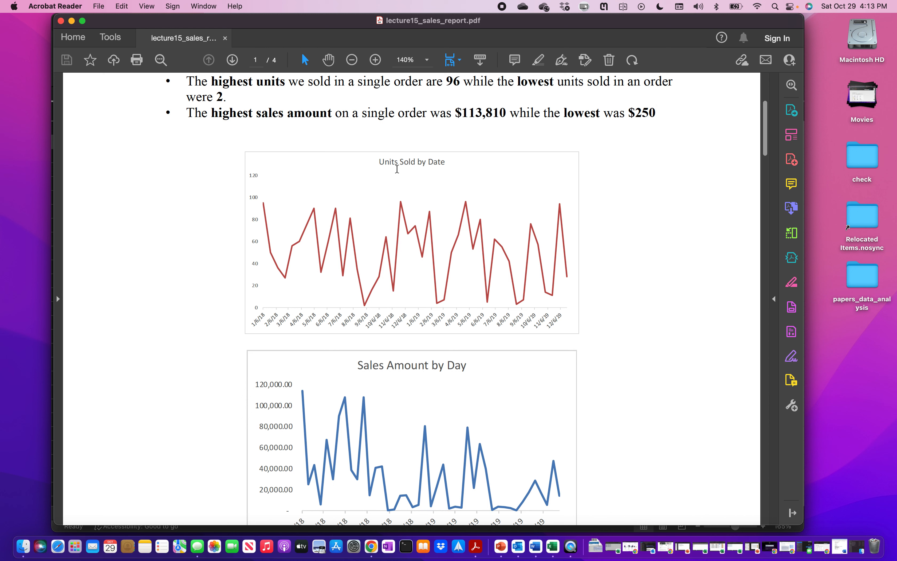
click(264, 317)
drag(264, 317, 252, 316)
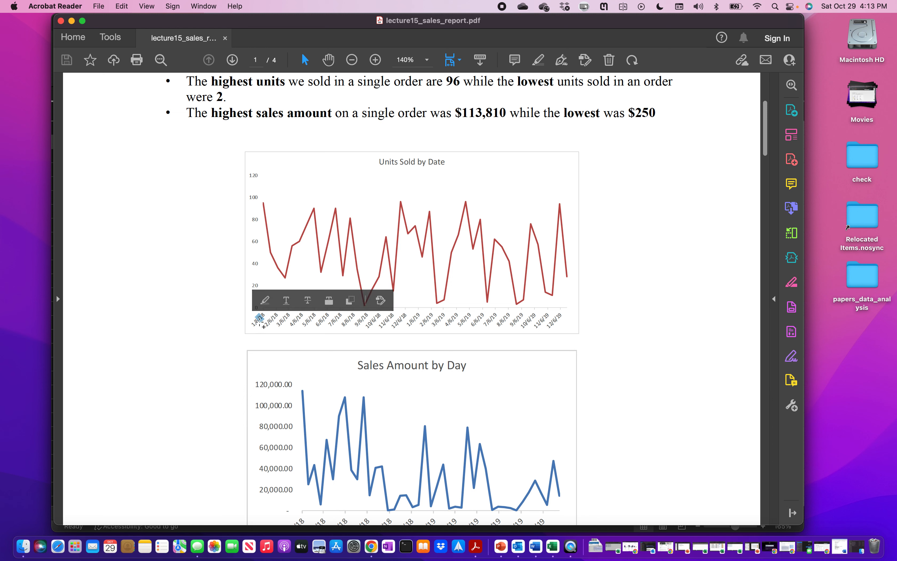
drag(563, 320, 558, 324)
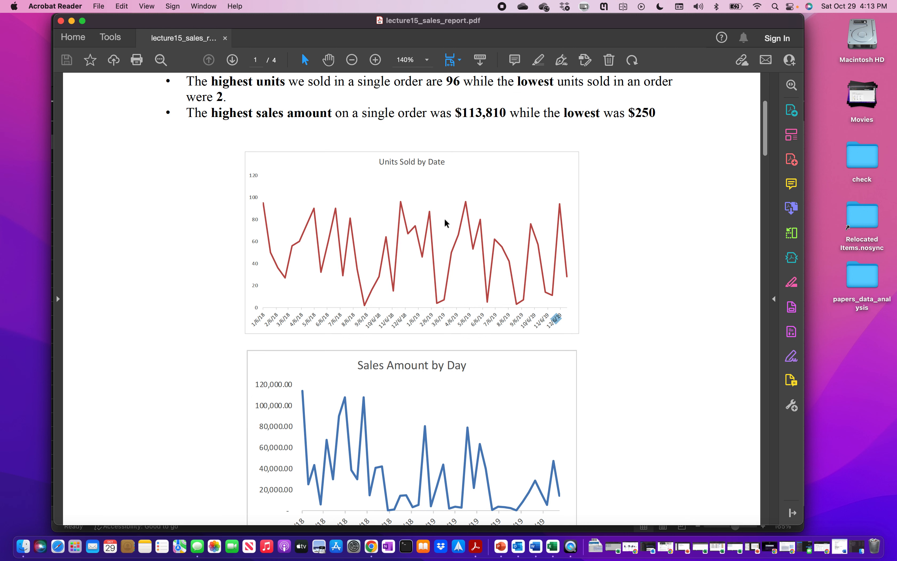
scroll(444, 220, down, 5)
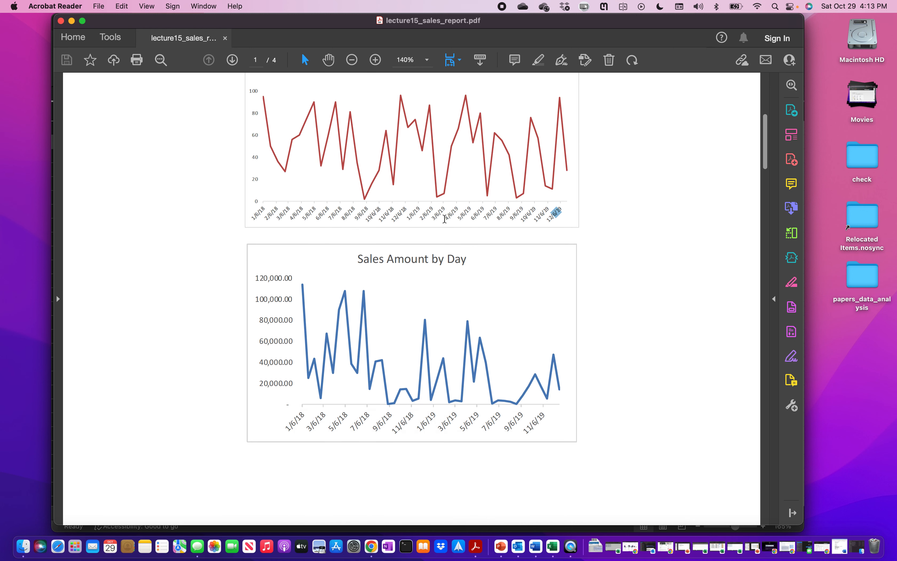
scroll(444, 219, down, 5)
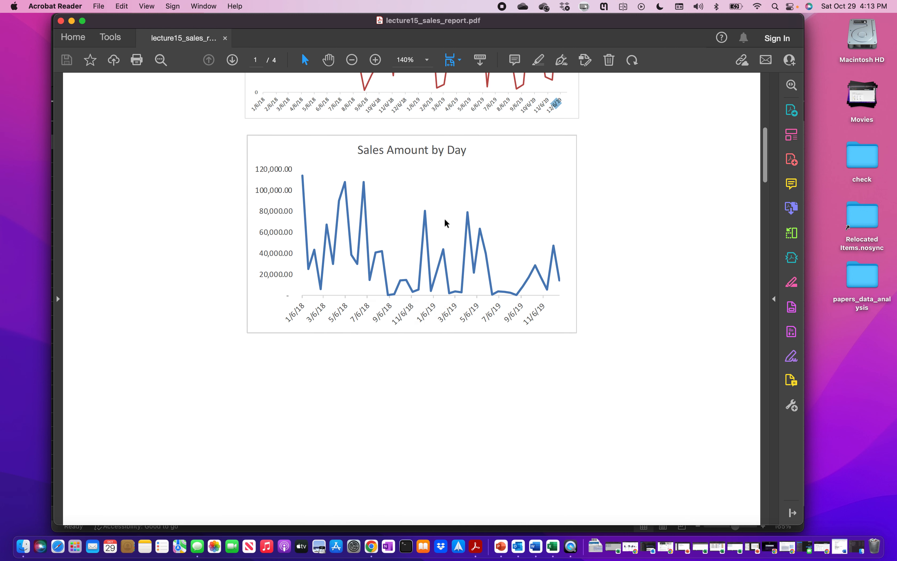
scroll(446, 223, down, 1)
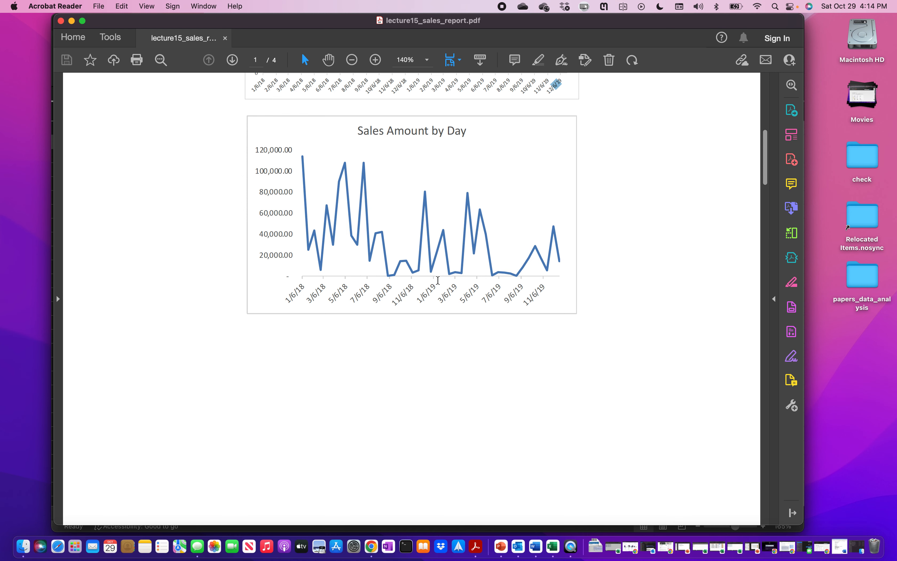
Examine the Region section's table of managers, salesmen, items, units and sales amounts, along with its two charts.
scroll(448, 283, down, 1)
scroll(447, 282, down, 10)
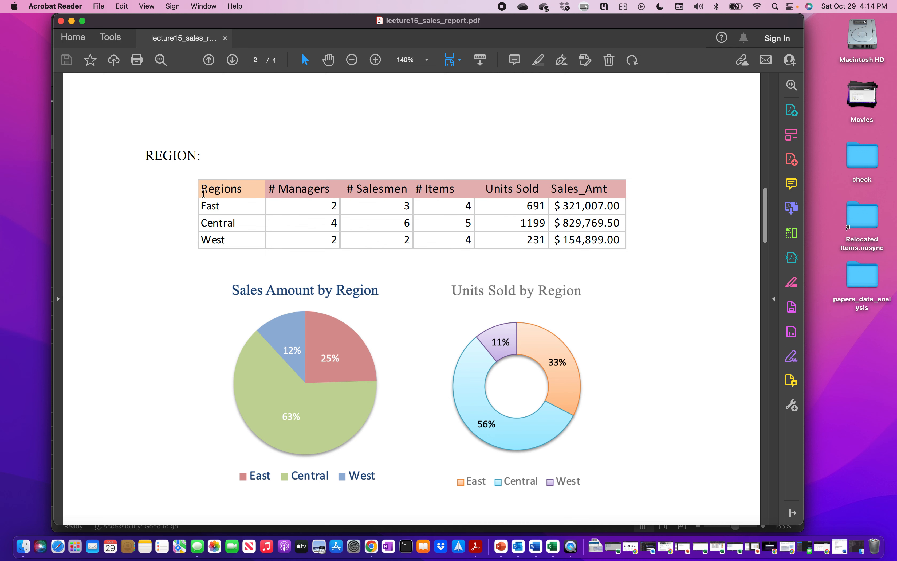
drag(204, 188, 471, 240)
click(252, 217)
click(205, 205)
double_click(322, 190)
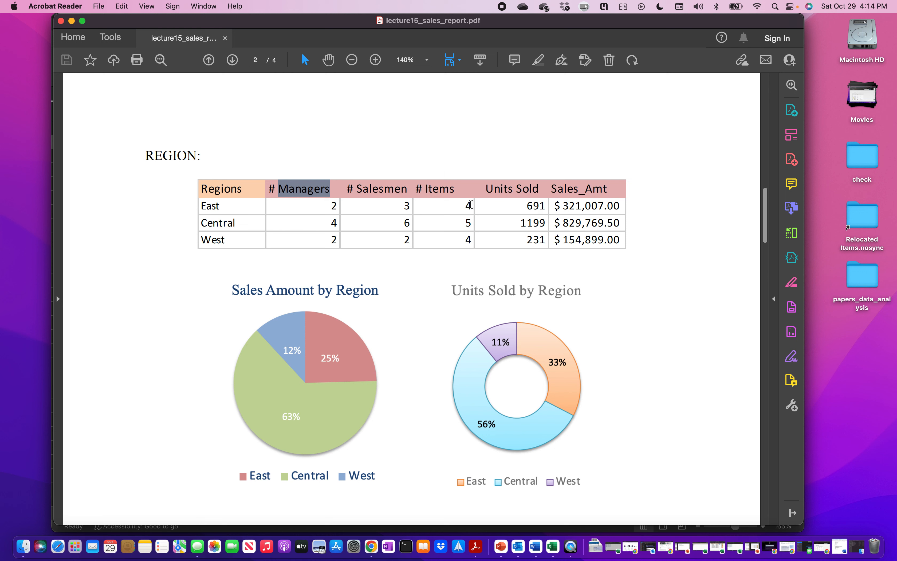
click(520, 206)
drag(520, 205, 620, 206)
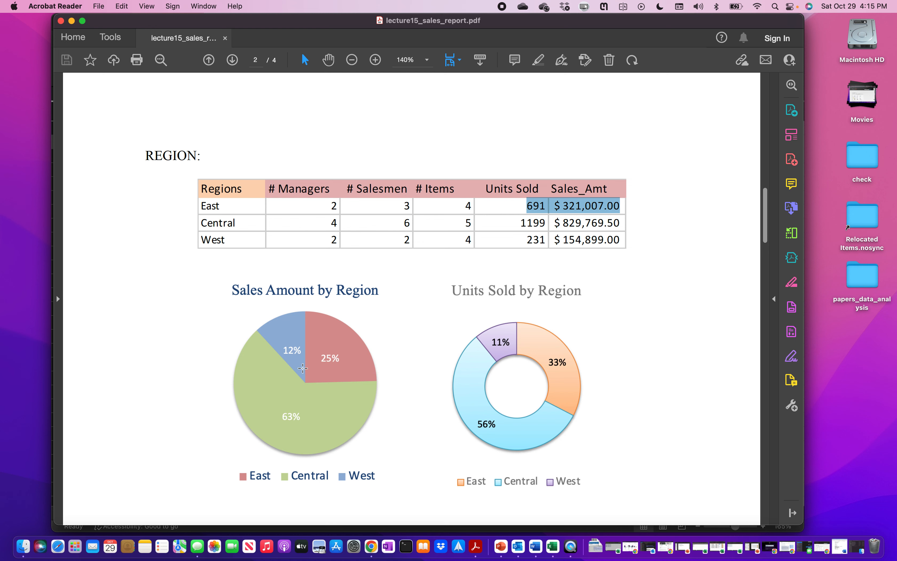
scroll(303, 368, down, 2)
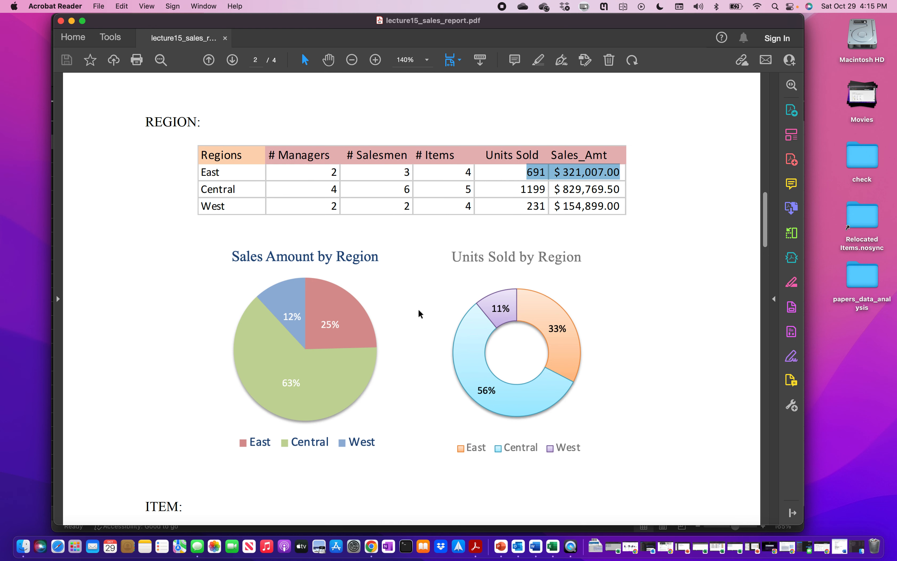
scroll(418, 309, down, 1)
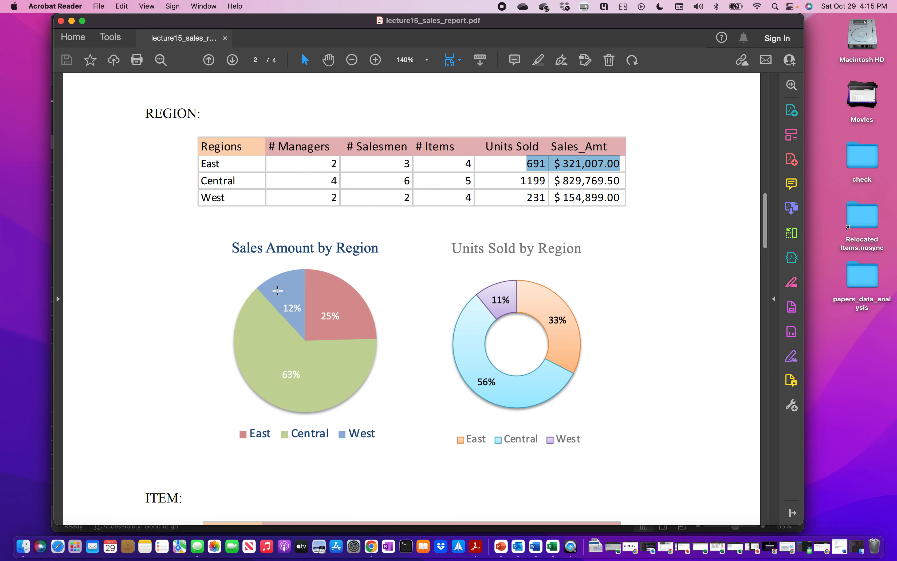
Examine the Item section's table and its Sales Amount by Item and Units Sold by Item charts.
scroll(277, 290, down, 5)
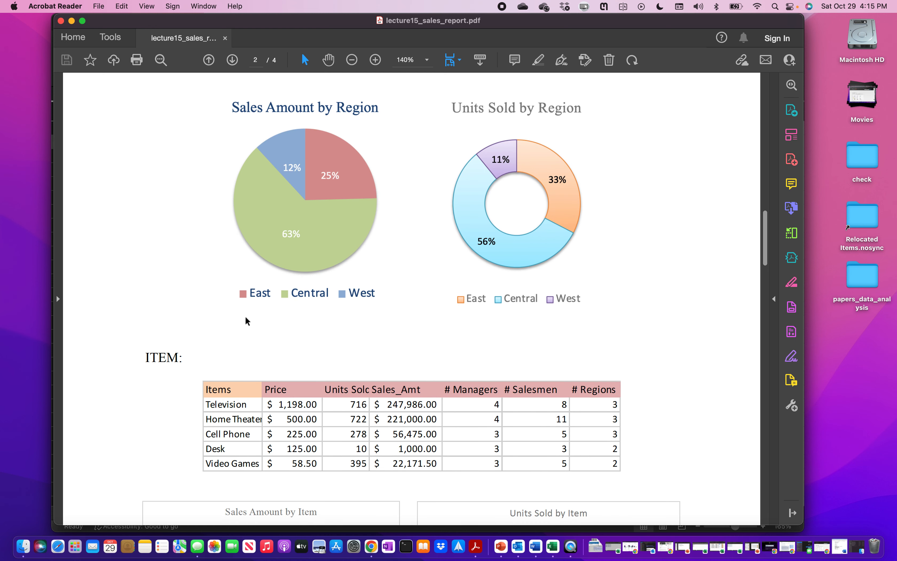
scroll(247, 322, down, 5)
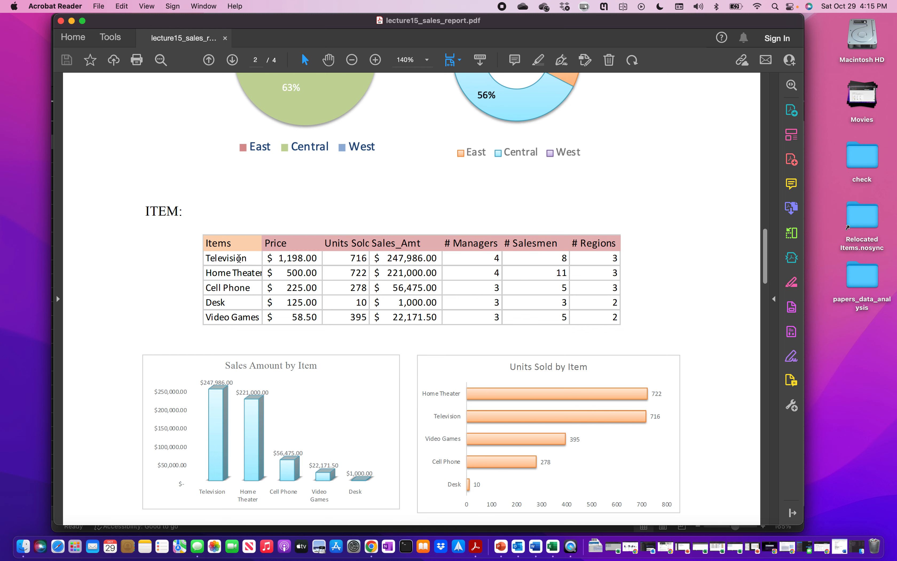
scroll(240, 259, down, 5)
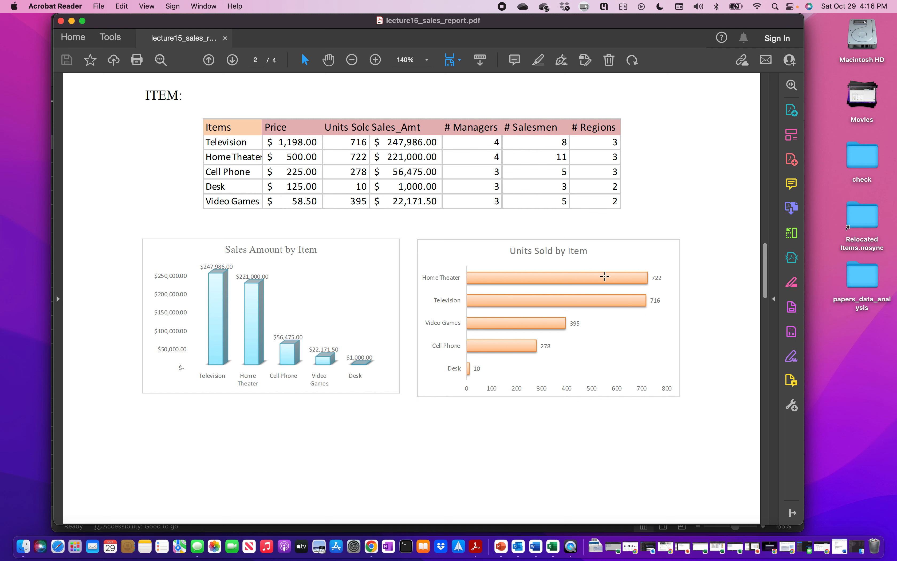
scroll(605, 276, down, 3)
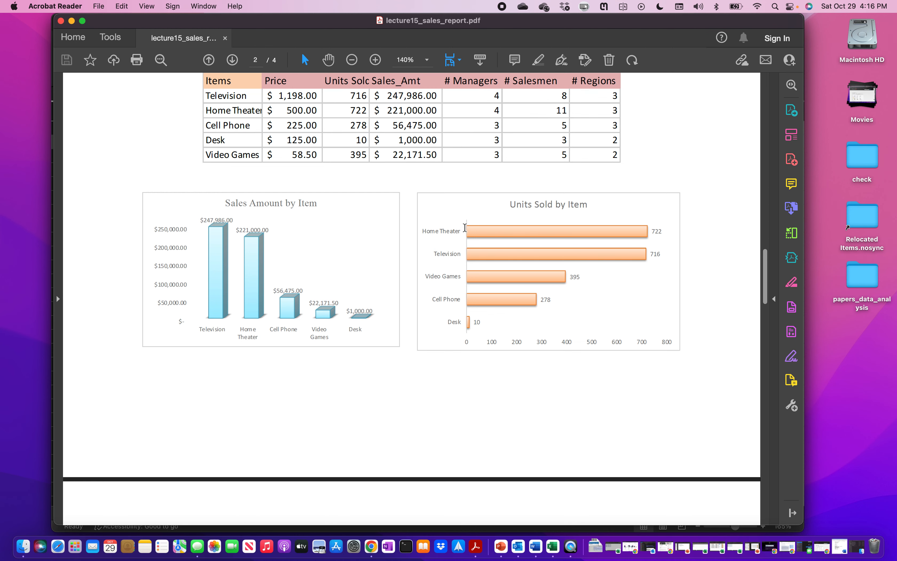
Examine the Manager section's table, including units sold and sales amount, and its two pie charts.
scroll(481, 248, down, 10)
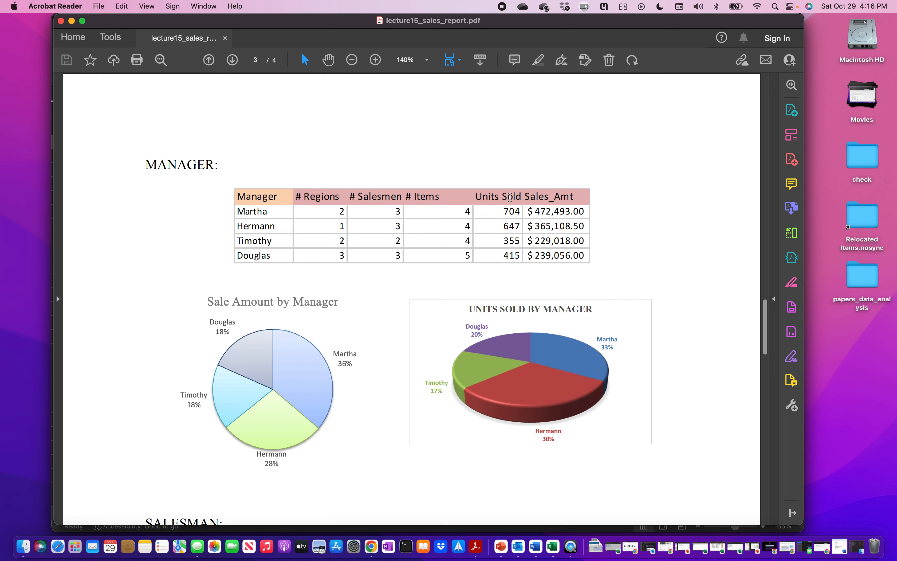
drag(476, 196, 559, 200)
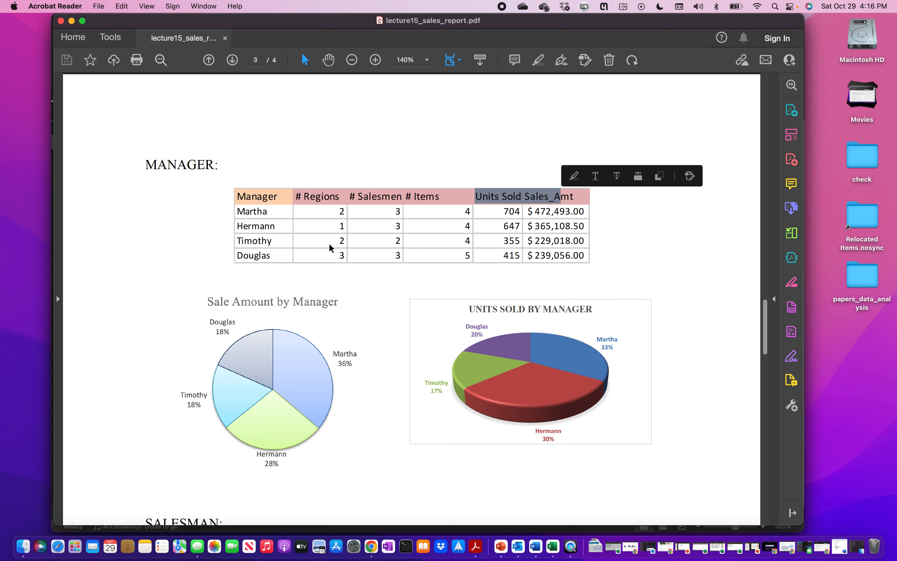
scroll(330, 251, down, 3)
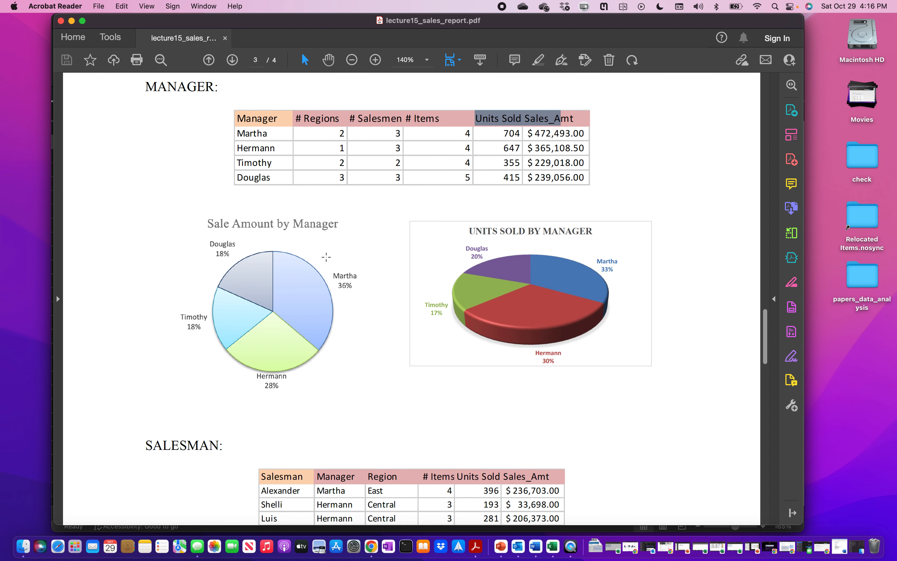
click(483, 202)
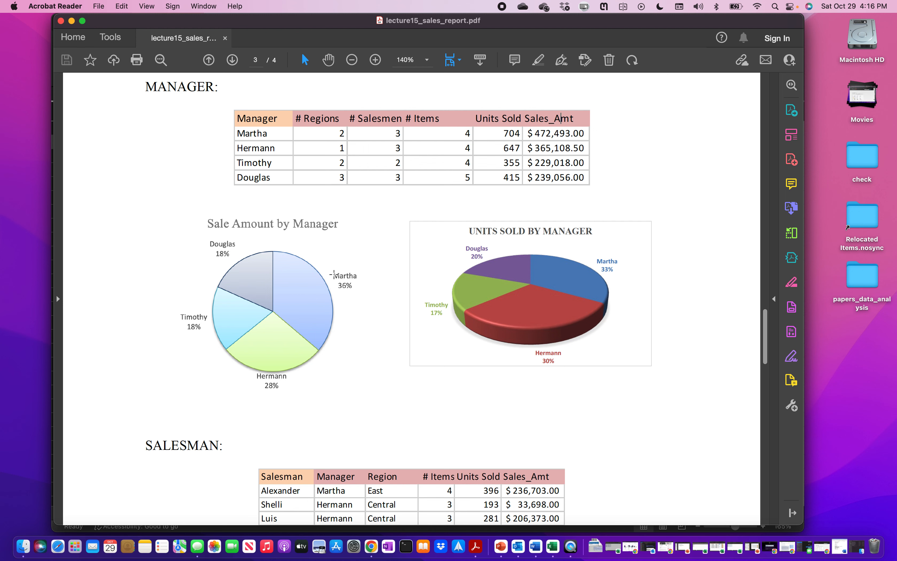
scroll(363, 293, down, 2)
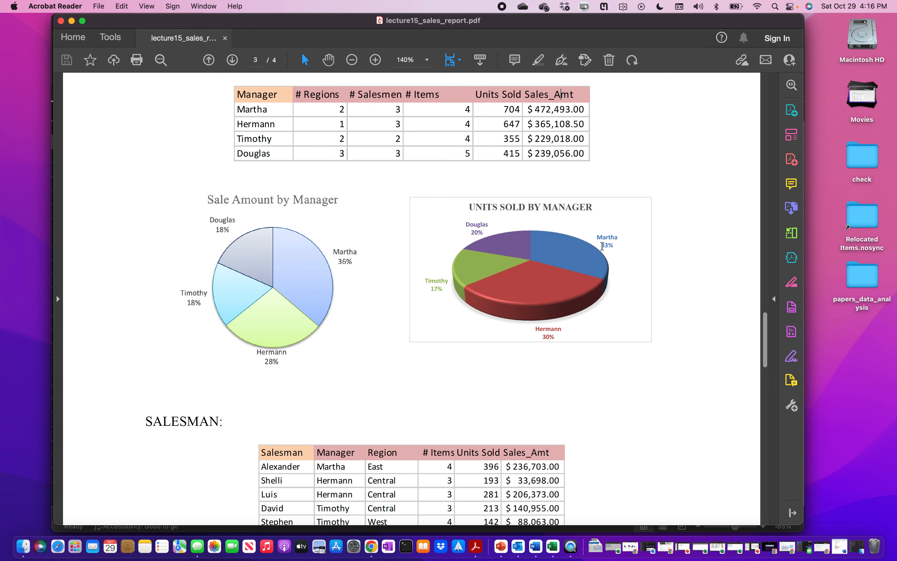
Examine the Salesman section's table and its Sales Amount by Salesman and Units Sold by Salesman charts.
scroll(601, 246, down, 10)
scroll(602, 249, down, 4)
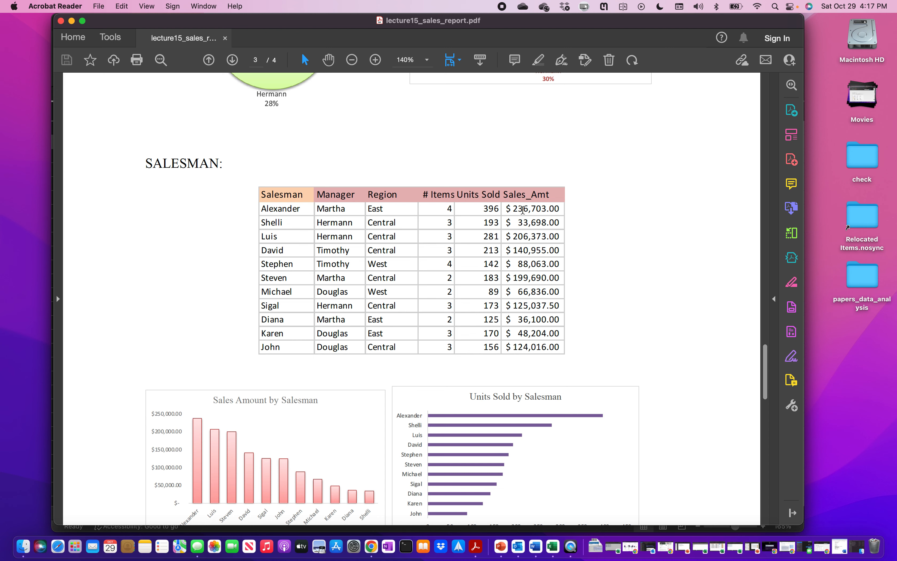
scroll(523, 210, down, 4)
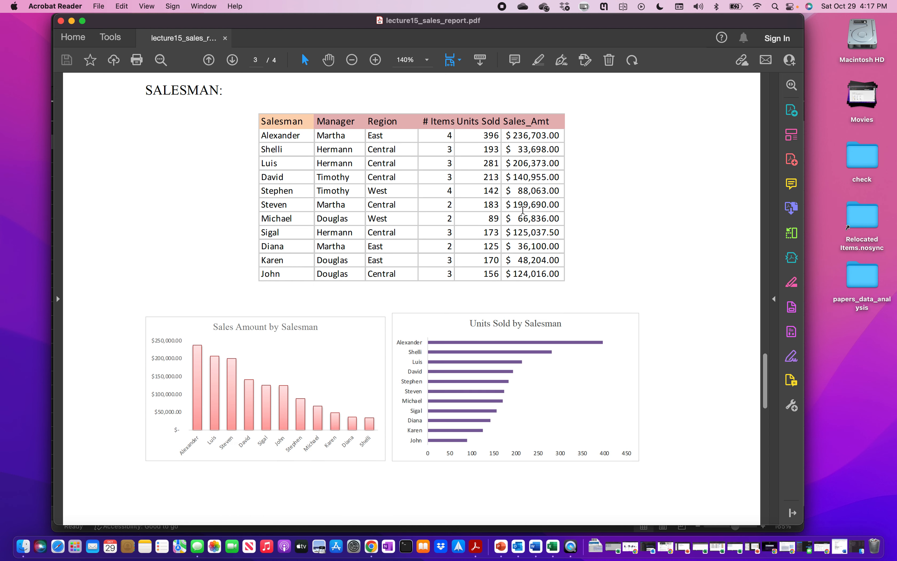
scroll(523, 210, down, 1)
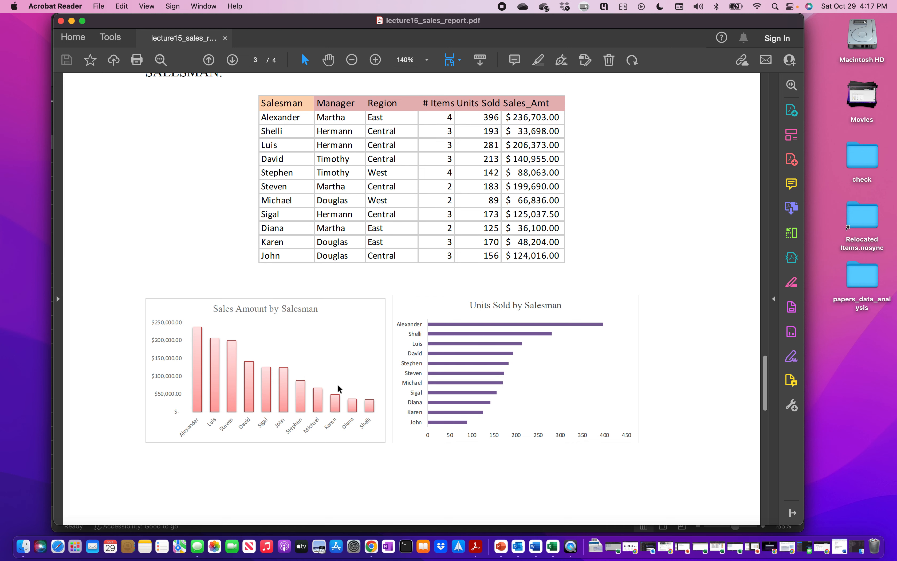
scroll(325, 406, down, 1)
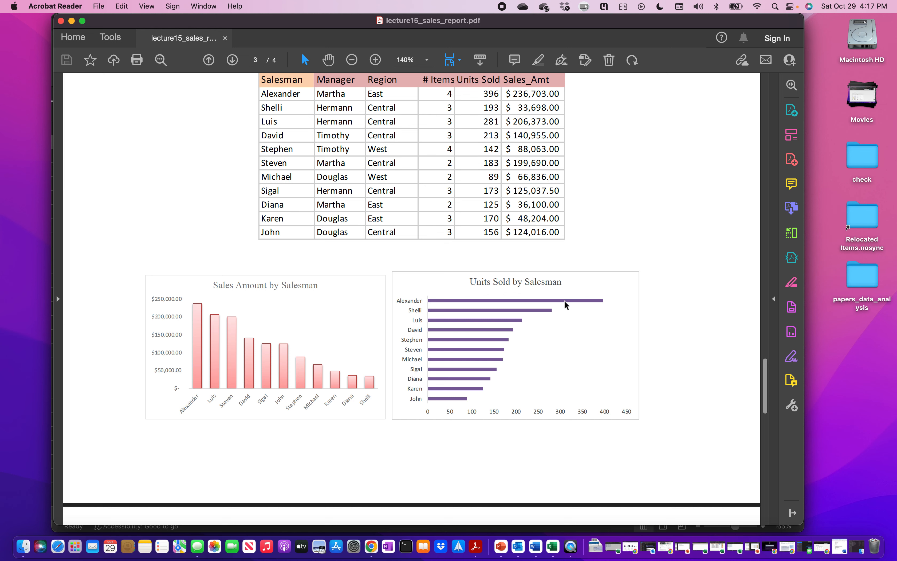
Examine the quarterly sales section's Sales for Regions by Quarter and Sales for Items by Quarter charts.
scroll(565, 301, down, 10)
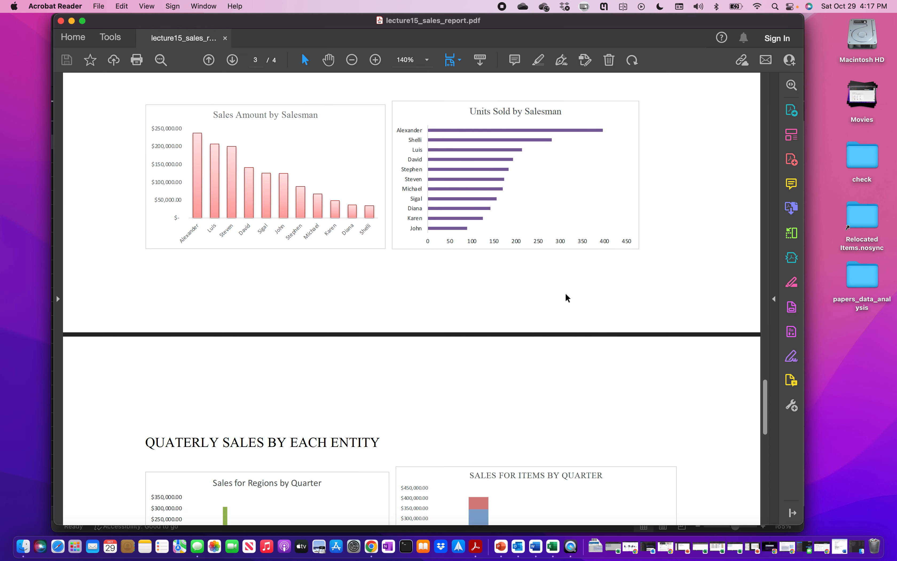
scroll(567, 281, down, 3)
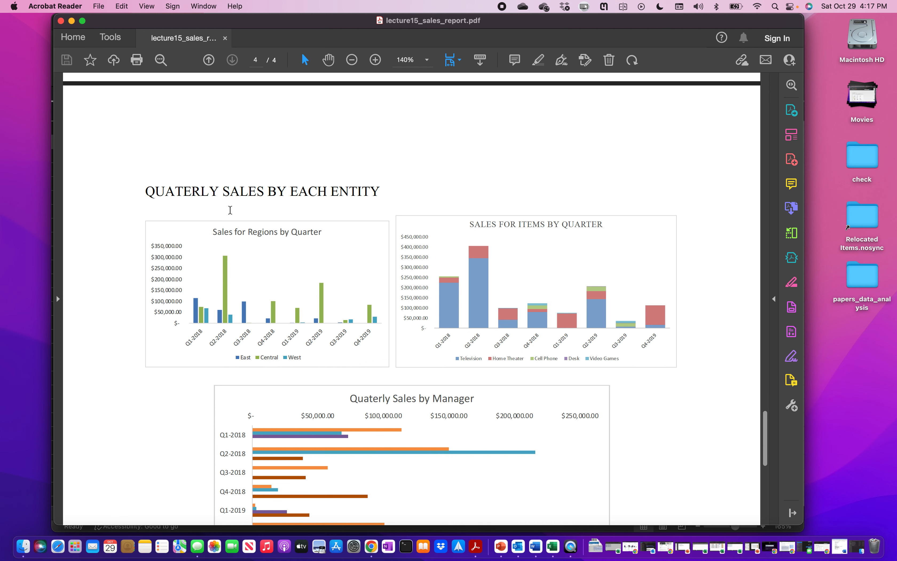
scroll(230, 209, down, 2)
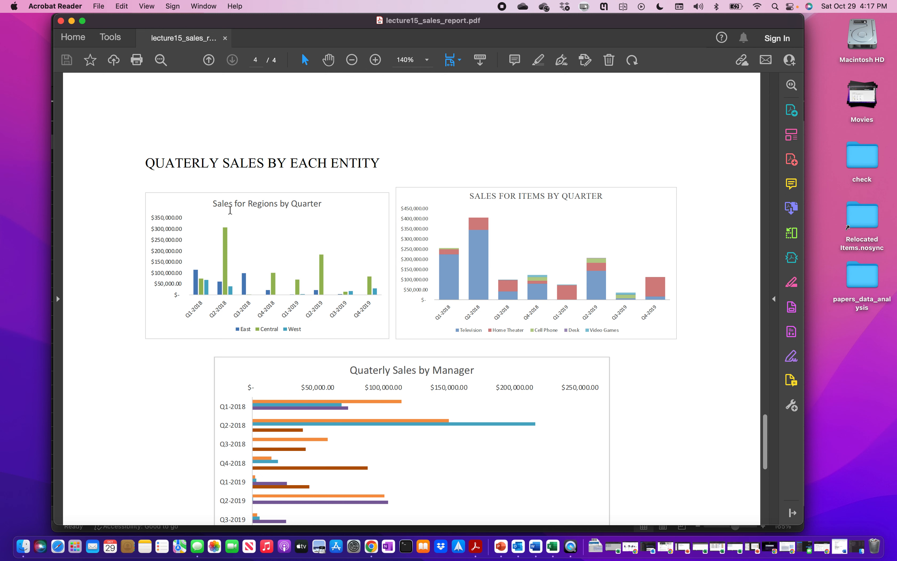
scroll(230, 210, down, 1)
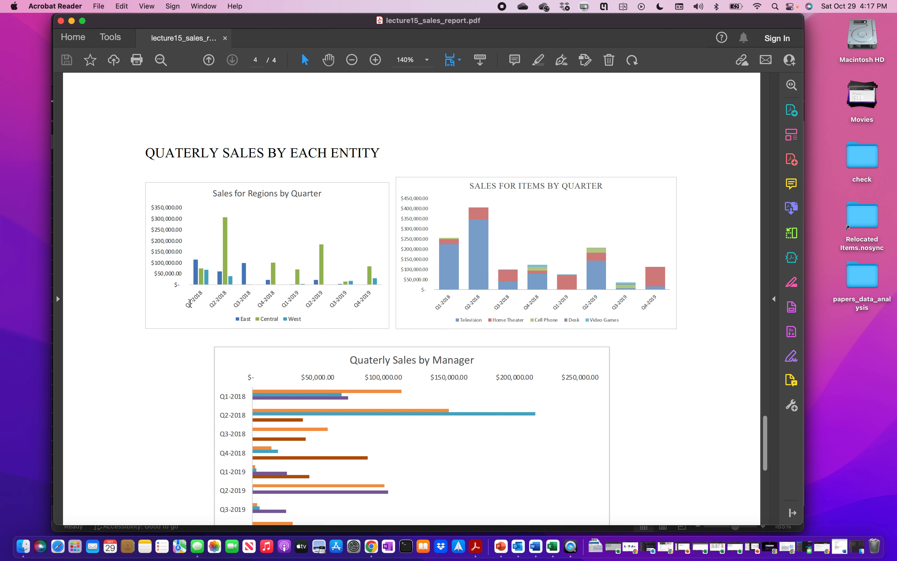
scroll(189, 303, down, 4)
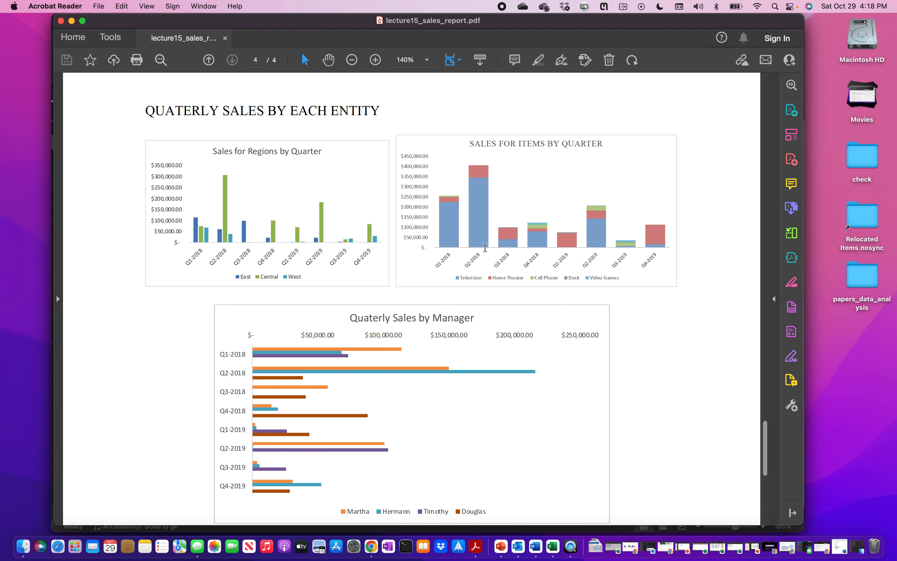
scroll(485, 247, down, 3)
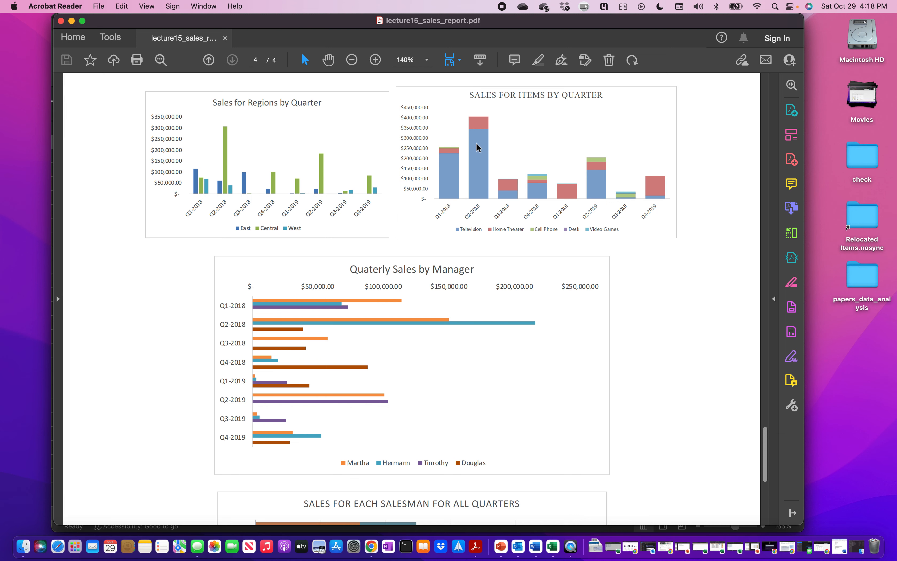
Examine the Quarterly Sales by Manager bar chart across the 2018 and 2019 quarters.
scroll(477, 143, down, 3)
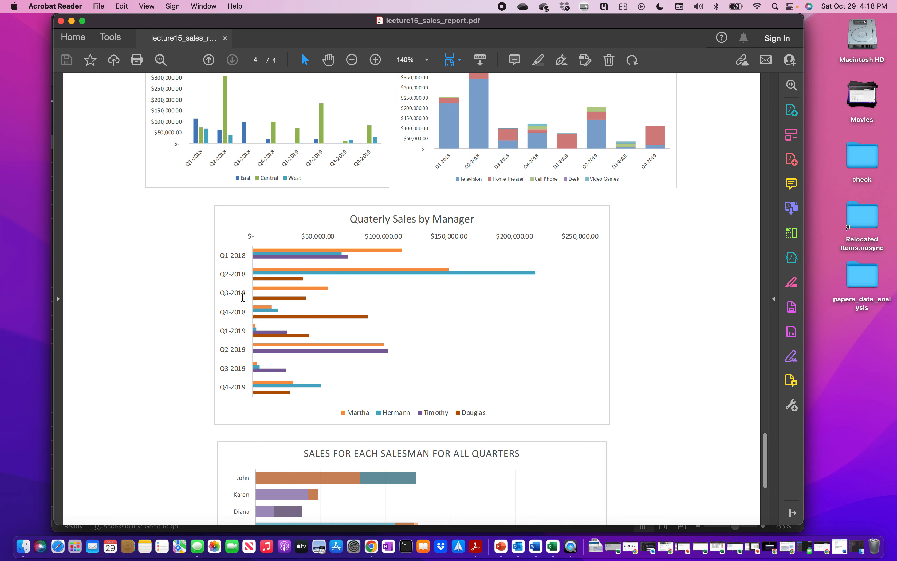
scroll(243, 298, down, 2)
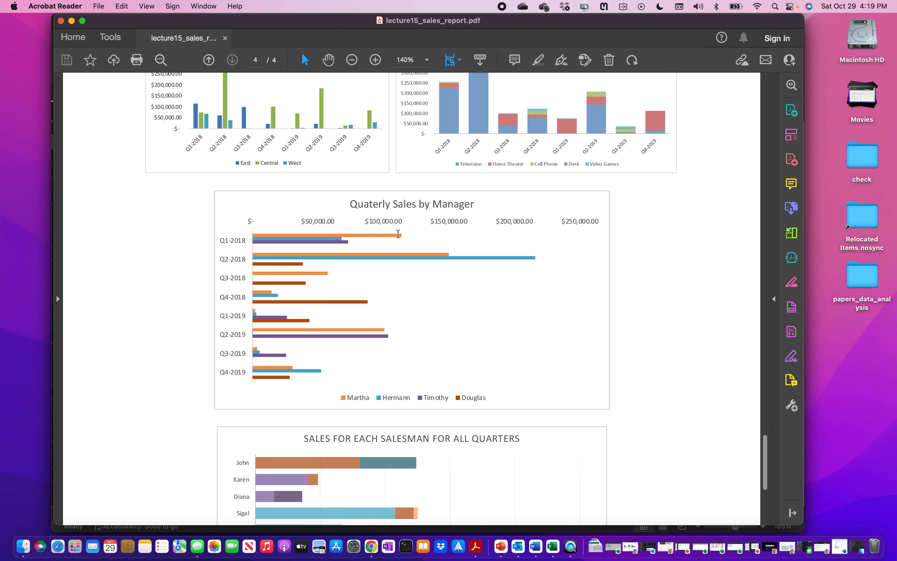
scroll(369, 304, down, 2)
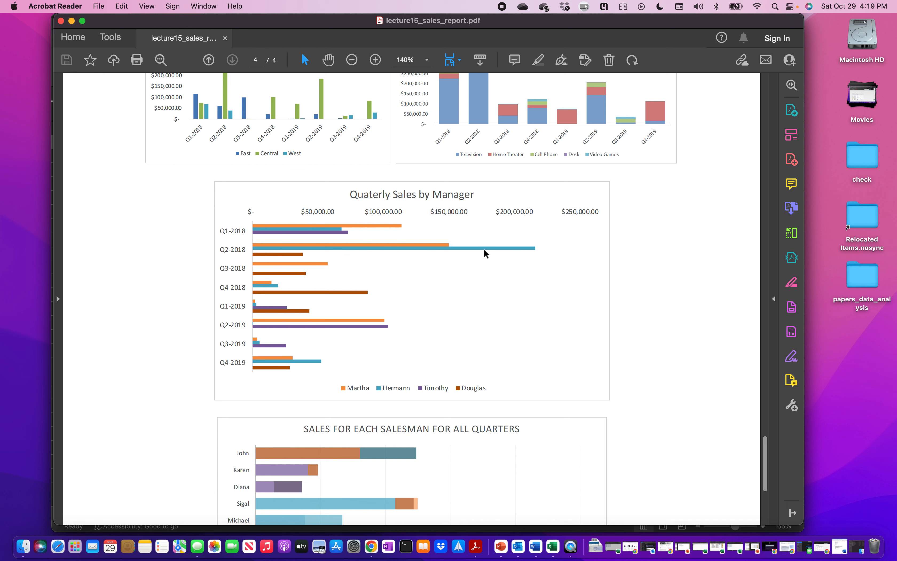
scroll(484, 250, down, 3)
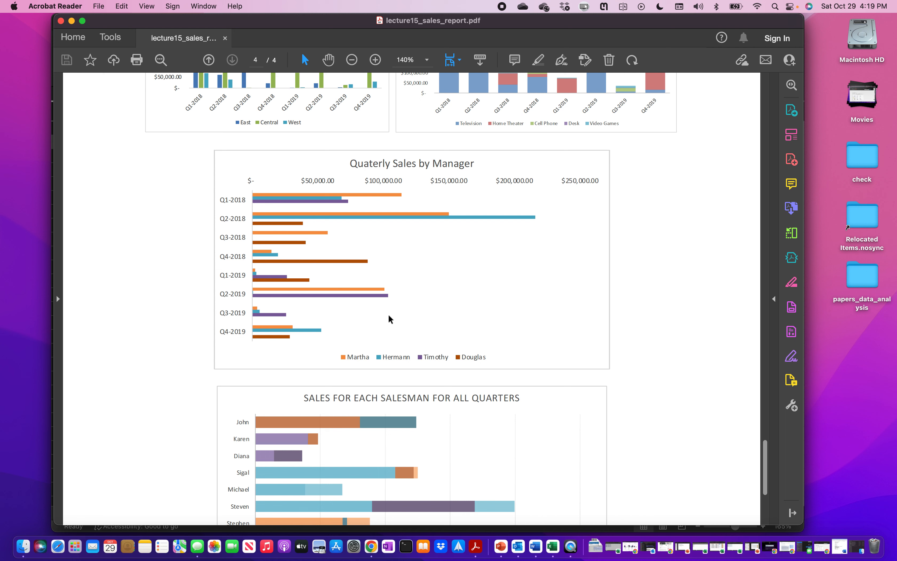
Examine the Sales for Each Salesman for All Quarters stacked bar chart, including its quarter legend.
scroll(389, 318, down, 5)
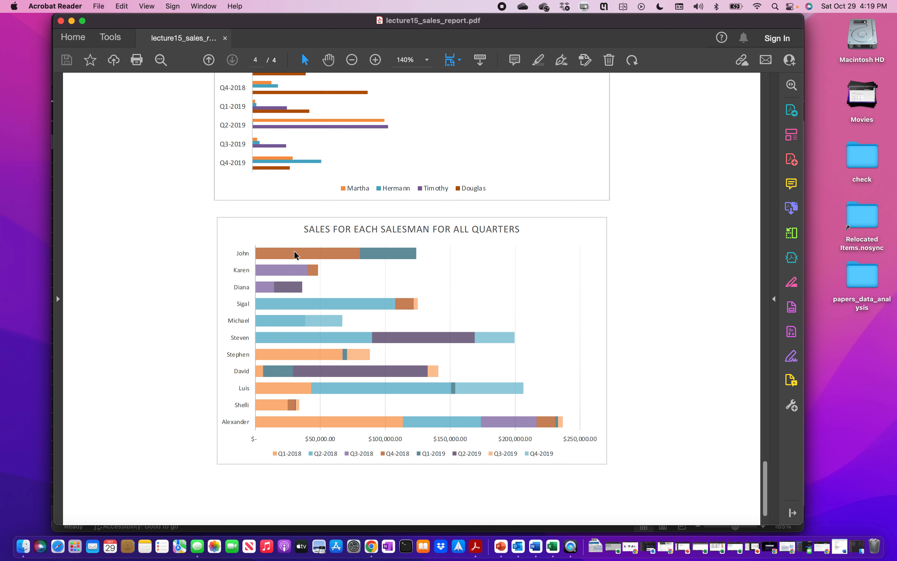
click(237, 254)
drag(238, 254, 262, 255)
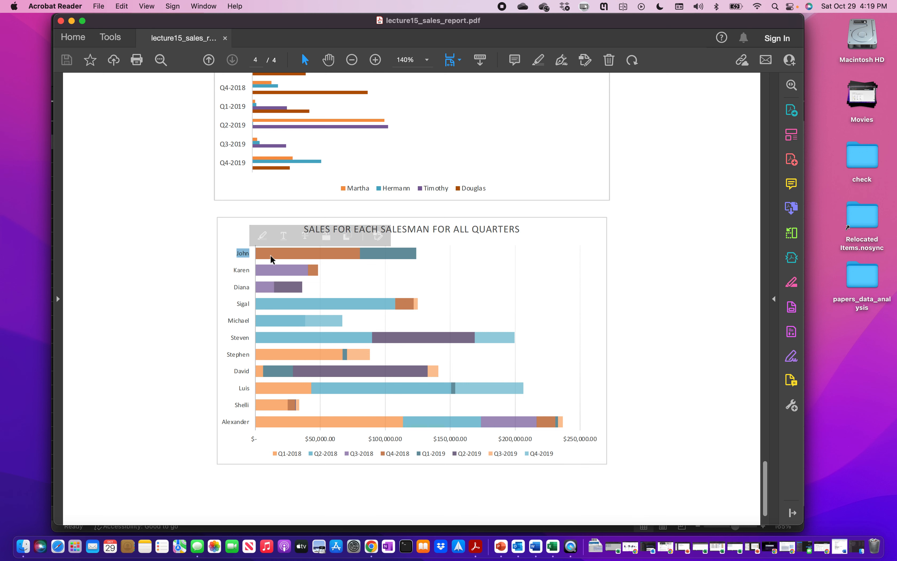
click(297, 254)
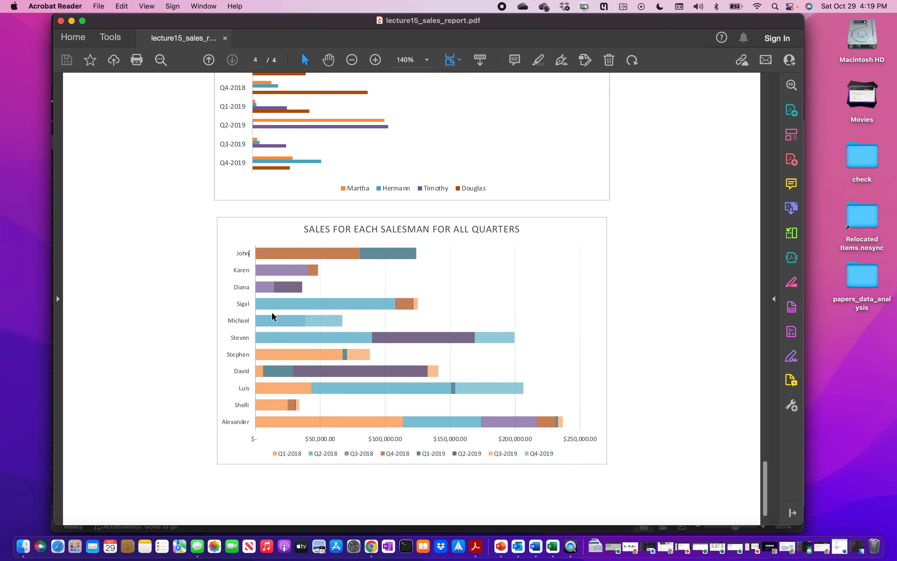
scroll(273, 316, down, 1)
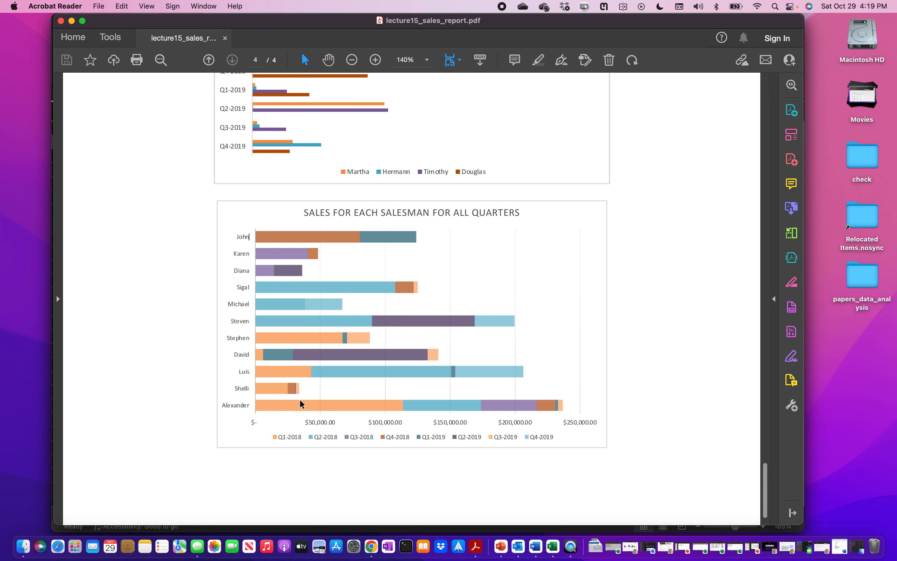
scroll(299, 400, up, 3)
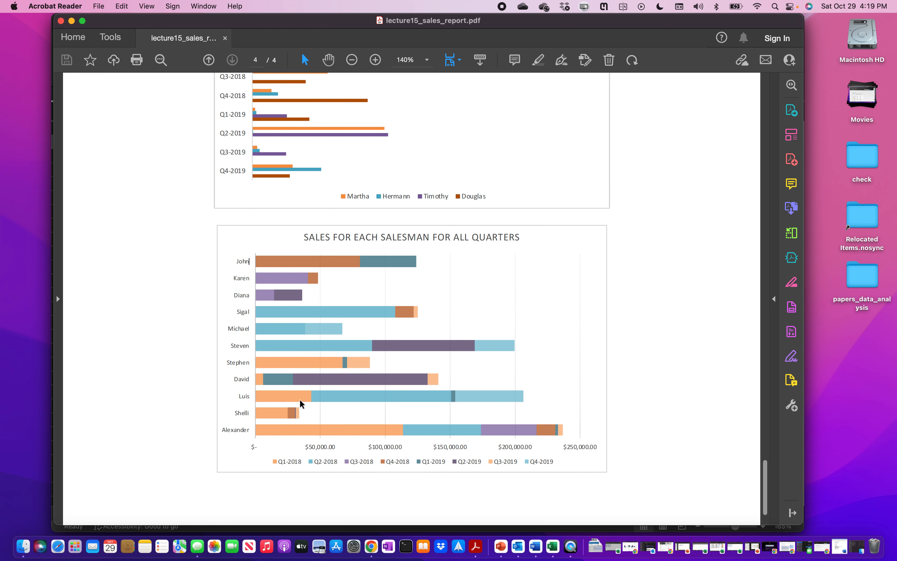
scroll(300, 400, down, 2)
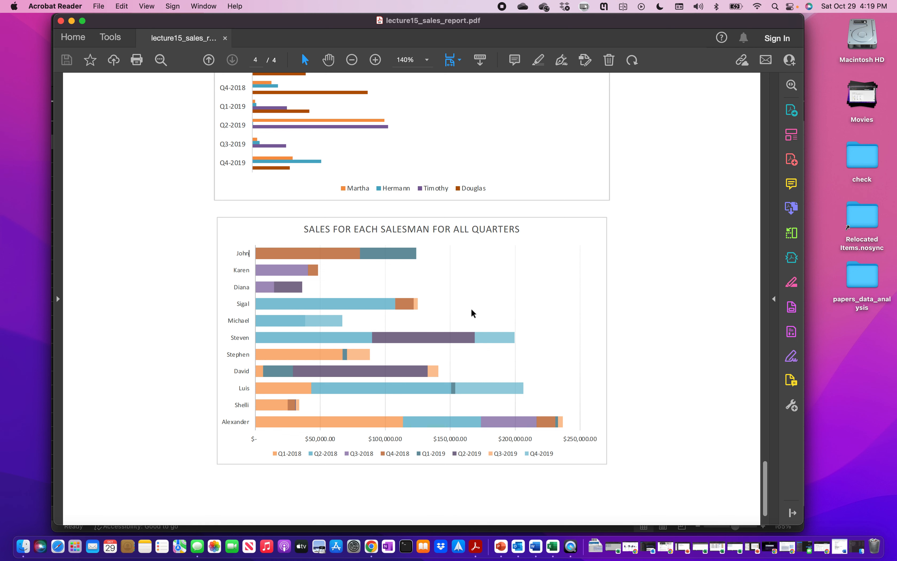
scroll(472, 313, down, 2)
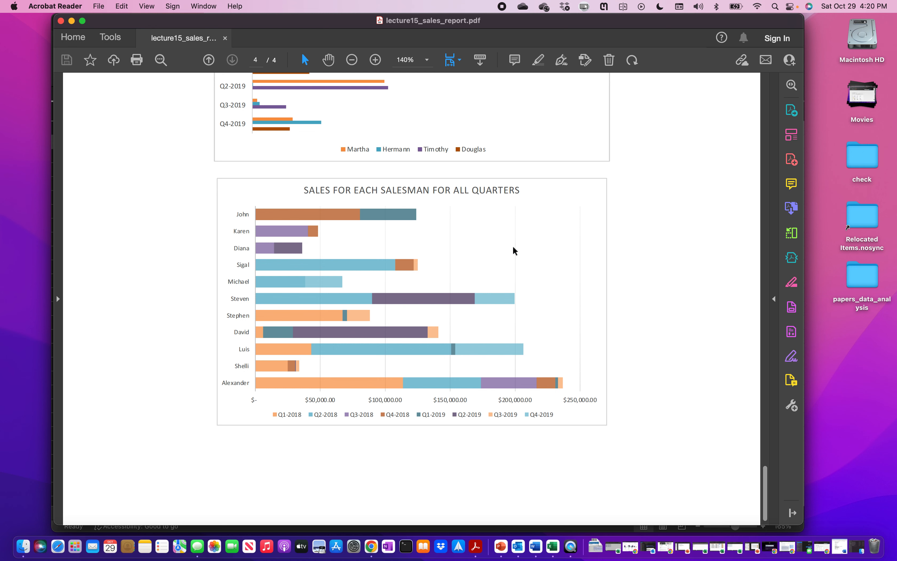
scroll(558, 258, up, 2)
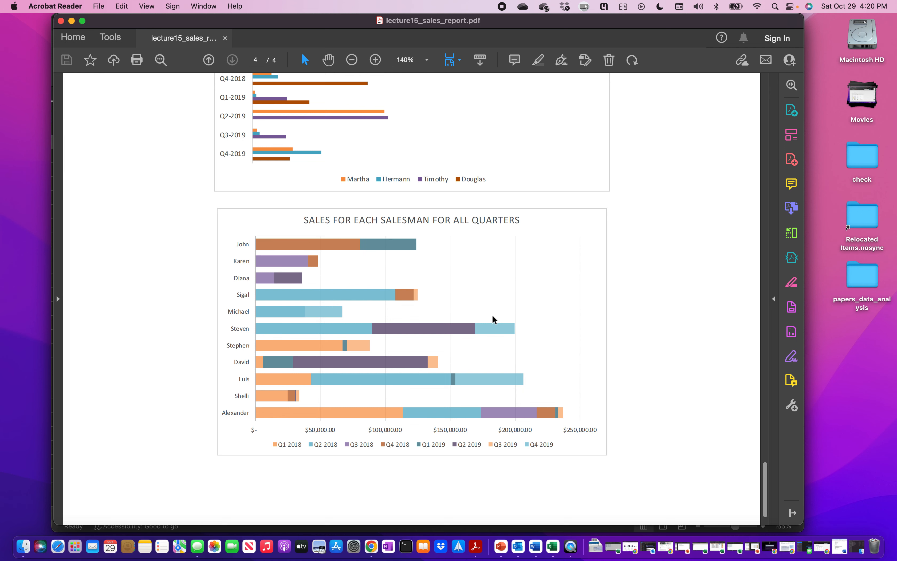
scroll(492, 314, up, 1)
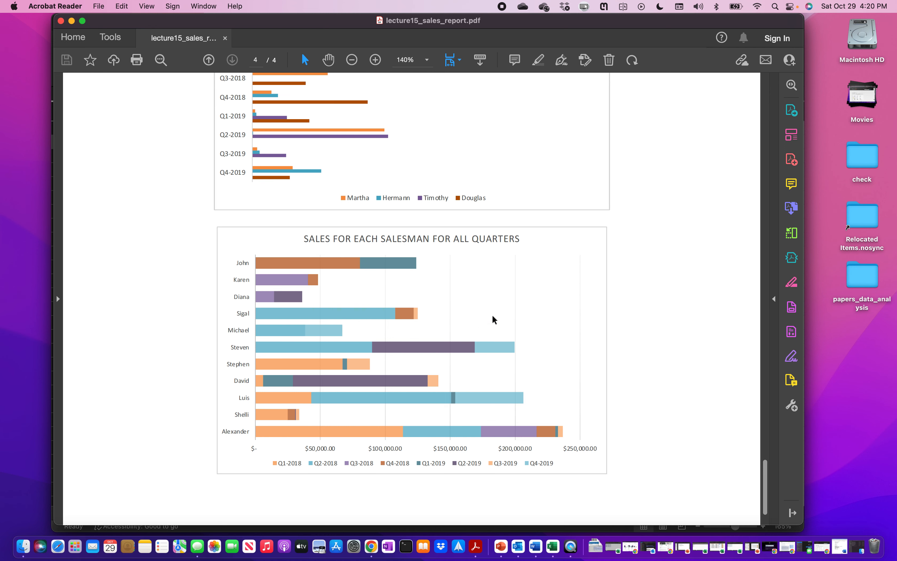
scroll(492, 314, up, 1)
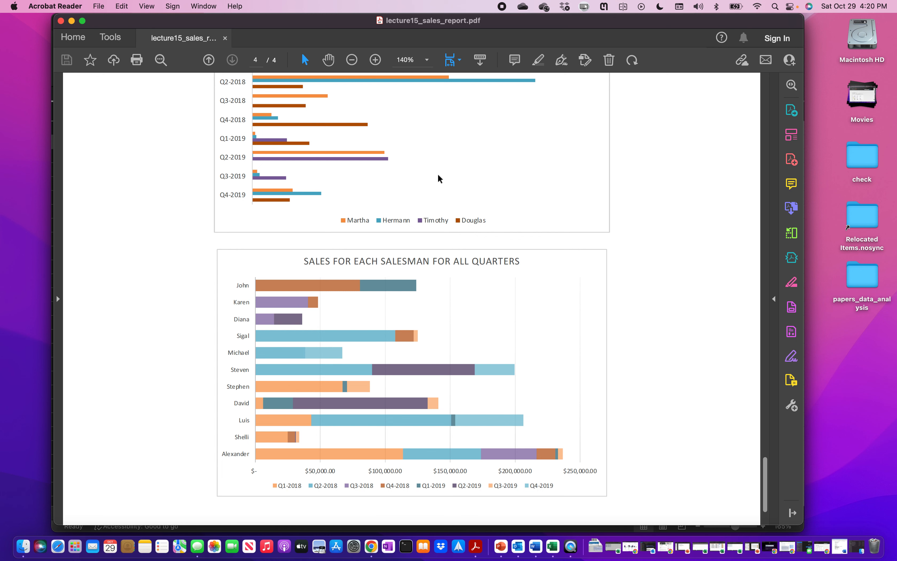
scroll(415, 305, down, 4)
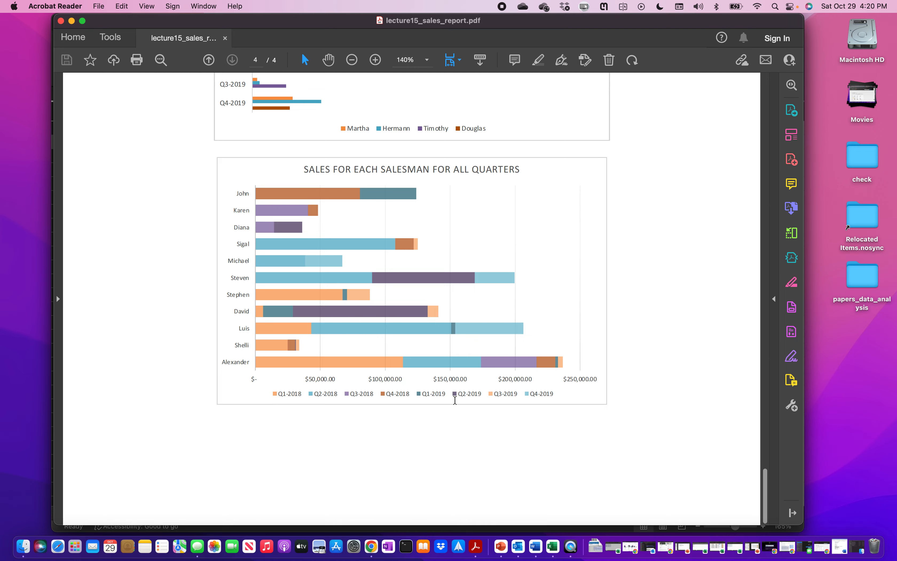
Switch to the sales_report_demo workbook in Excel and add a new worksheet named analysis.
click(553, 546)
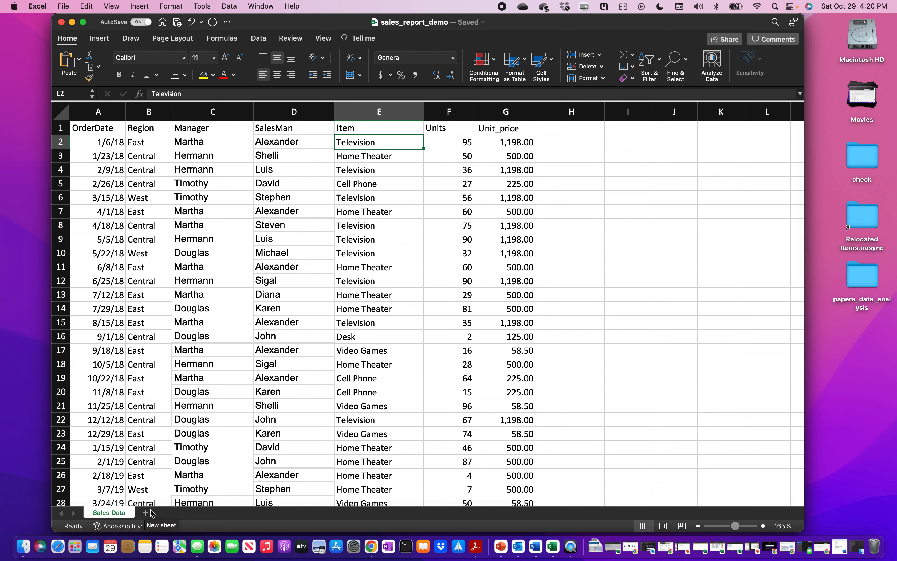
click(419, 295)
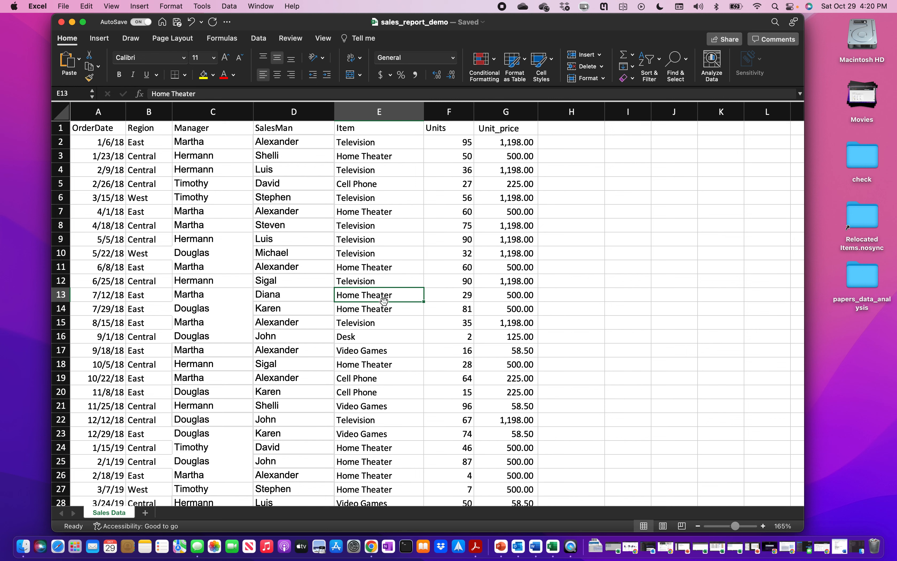
click(145, 513)
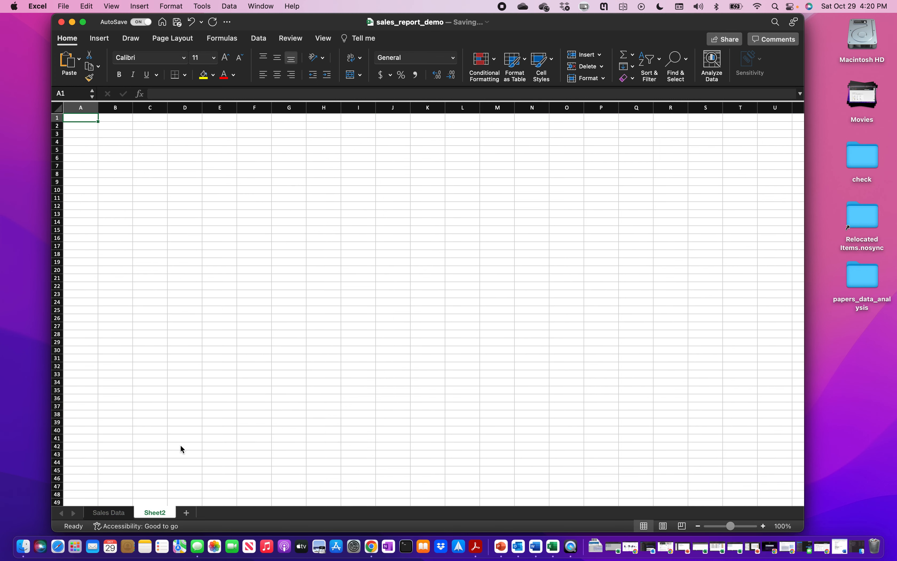
right_click(161, 512)
click(185, 343)
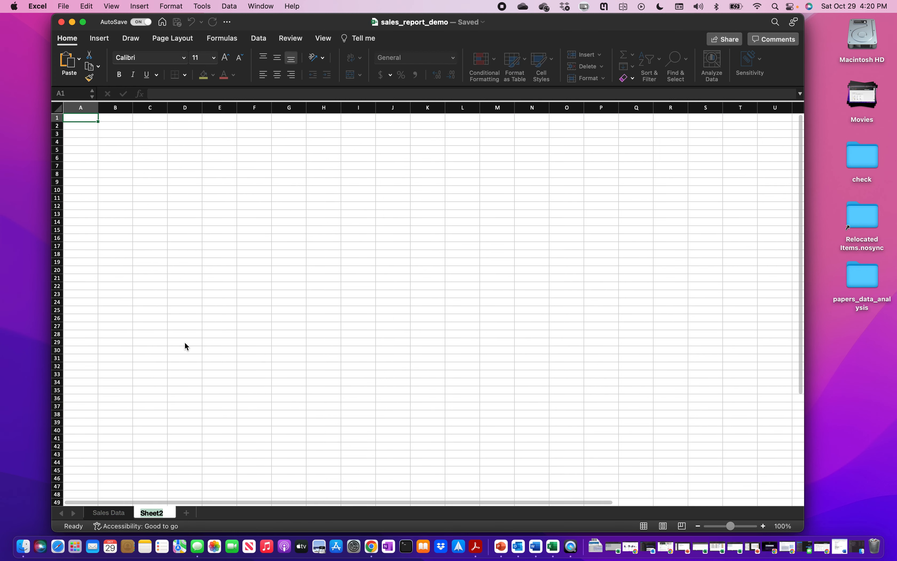
text(anal)
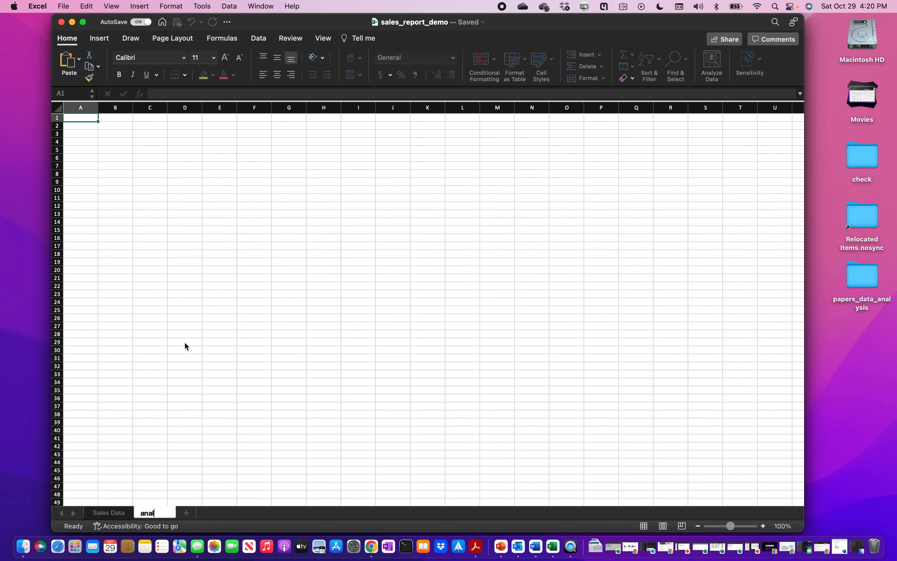
text(ysis)
key(Return)
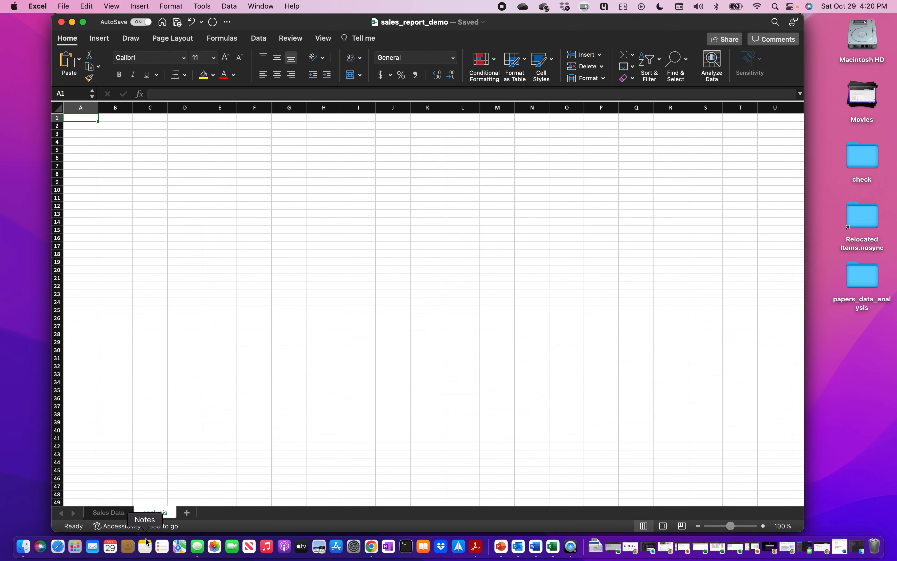
Copy the entire Sales Data sheet and paste it into the analysis sheet starting at cell A1.
click(111, 513)
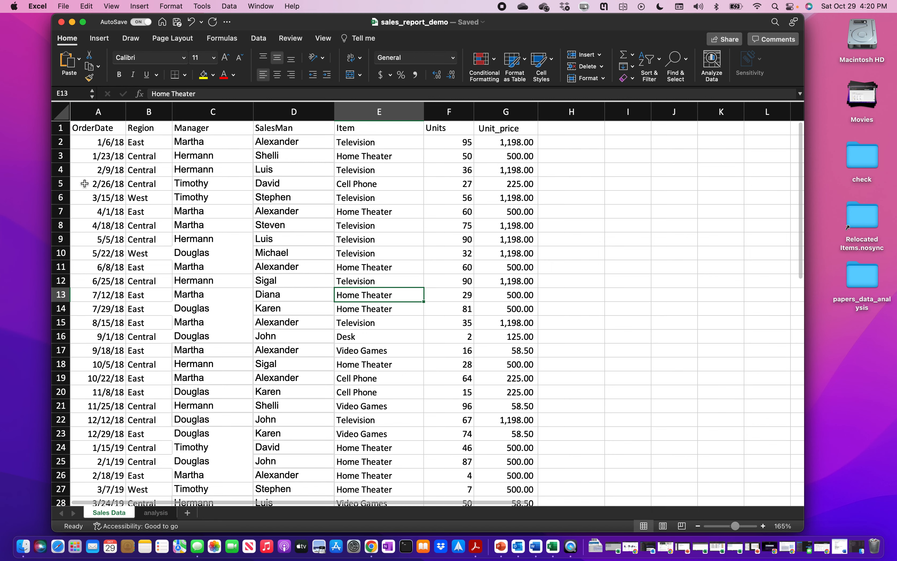
click(63, 114)
key(super+c)
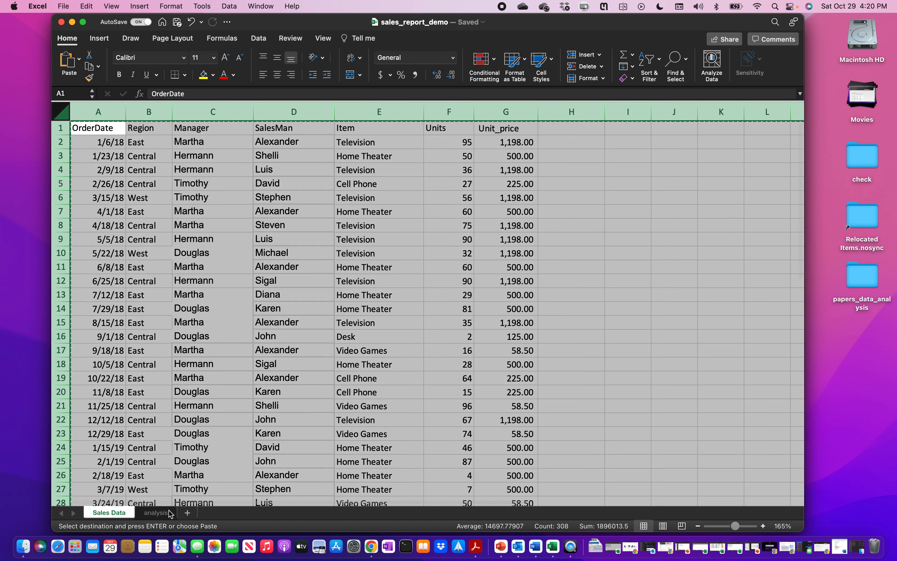
click(154, 513)
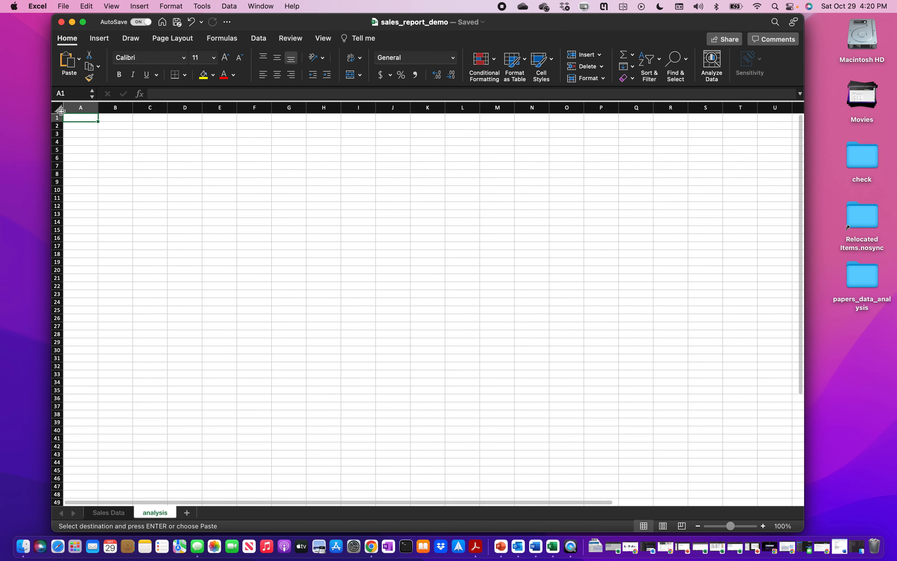
click(58, 109)
key(super+v)
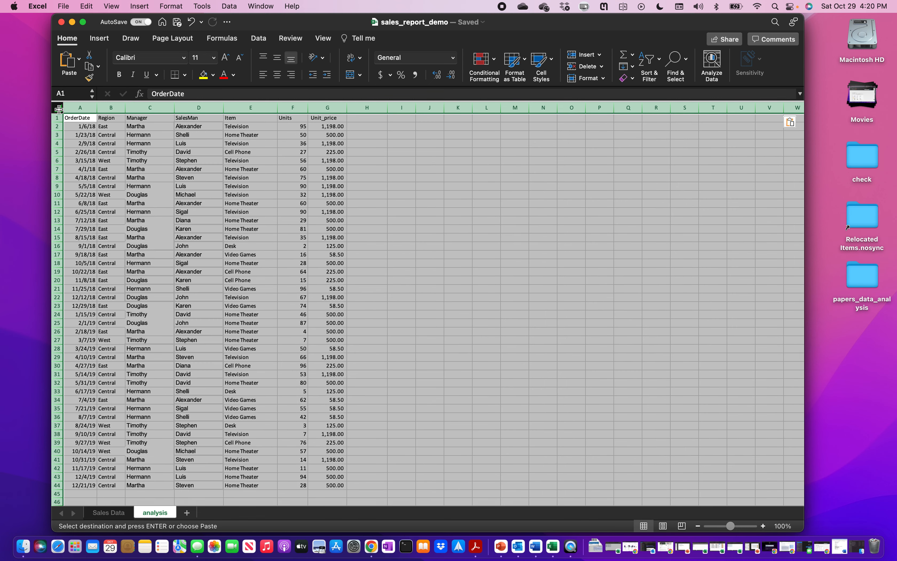
click(395, 193)
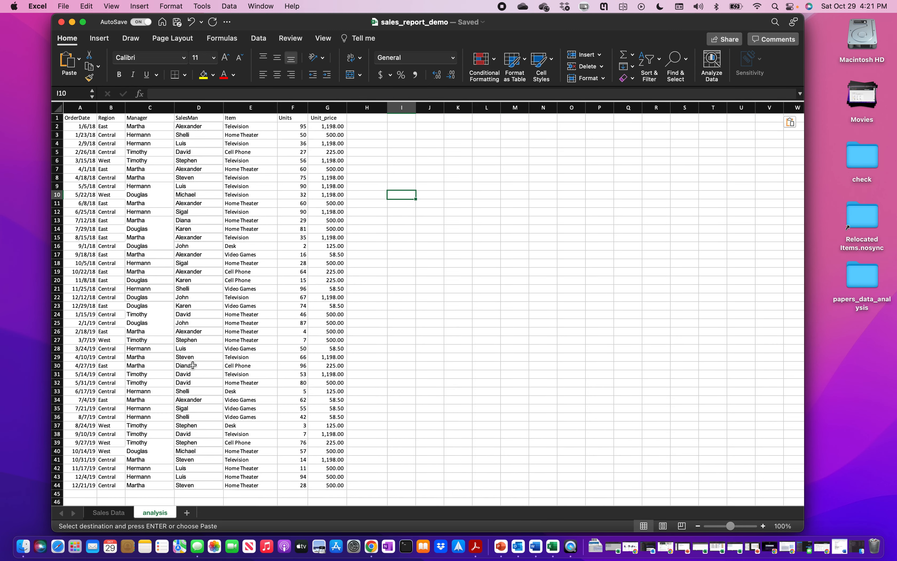
Apply the 60% - Accent5 cell style to the header cells from OrderDate through Unit_price (A1:G1).
click(763, 526)
click(763, 526)
click(763, 527)
click(764, 526)
click(764, 527)
click(764, 526)
click(763, 526)
click(764, 526)
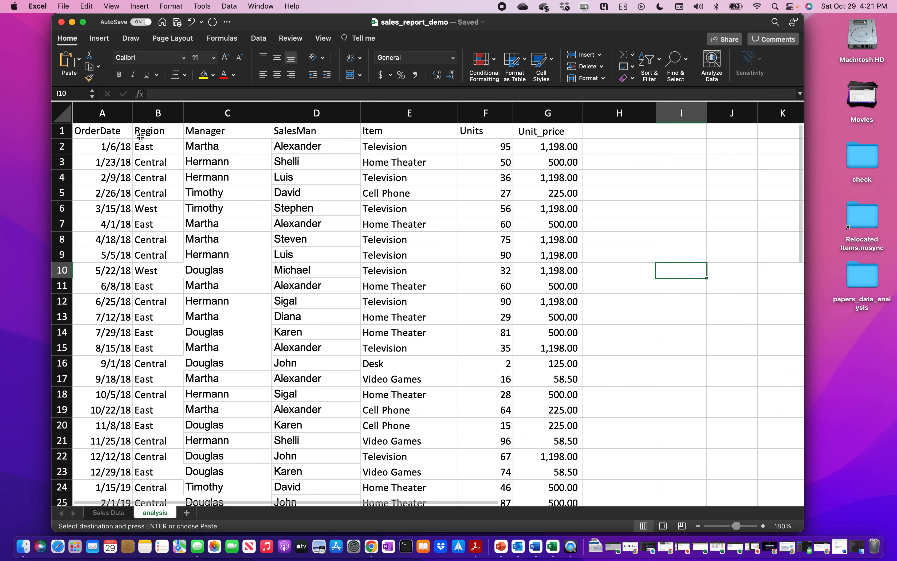
click(125, 132)
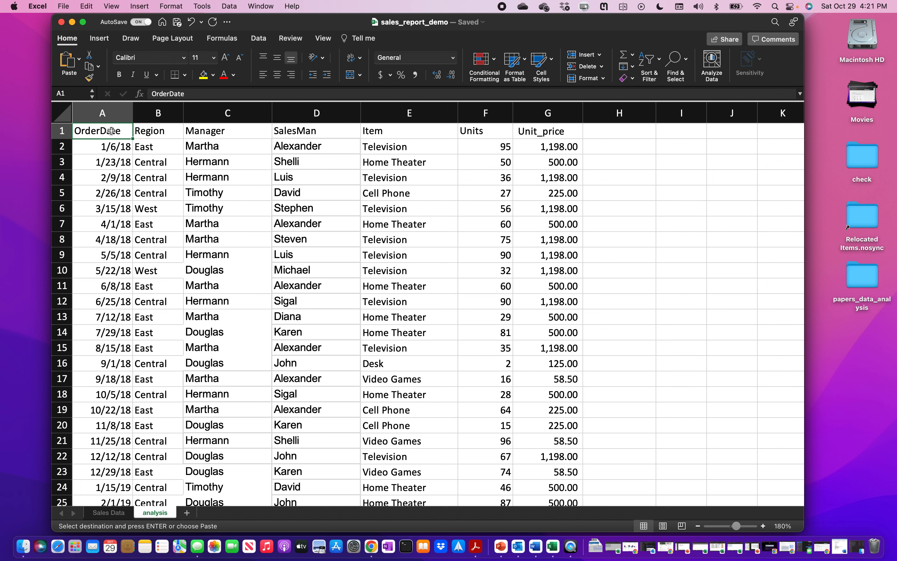
key(super+shift+Right)
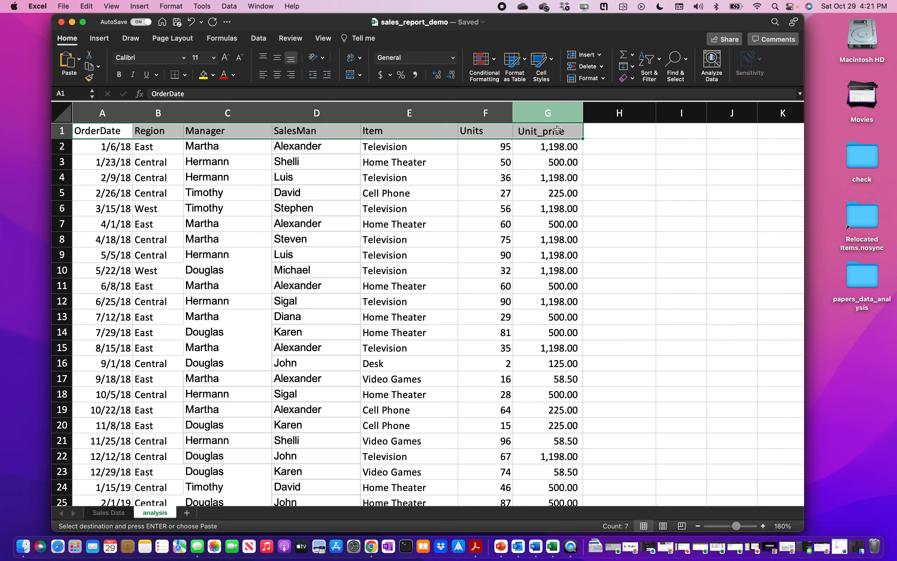
click(552, 60)
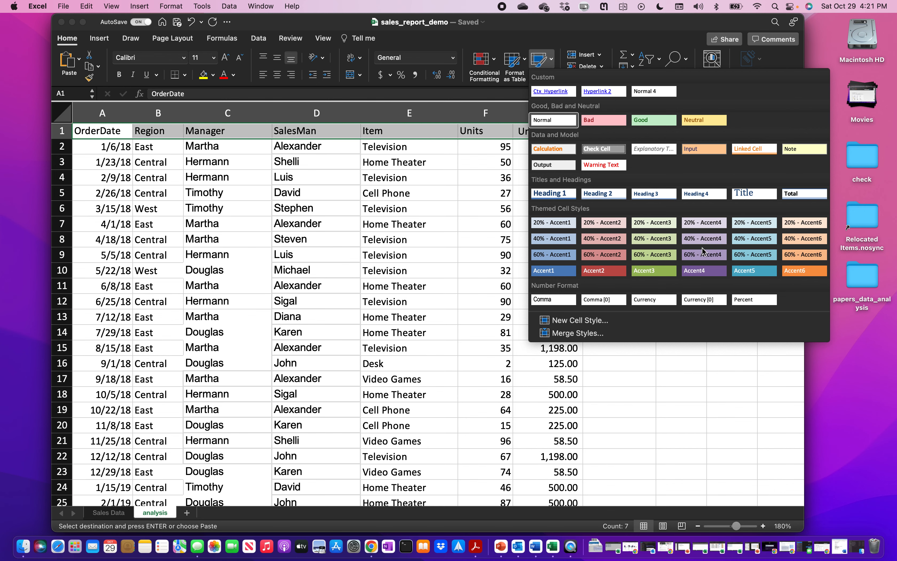
click(748, 255)
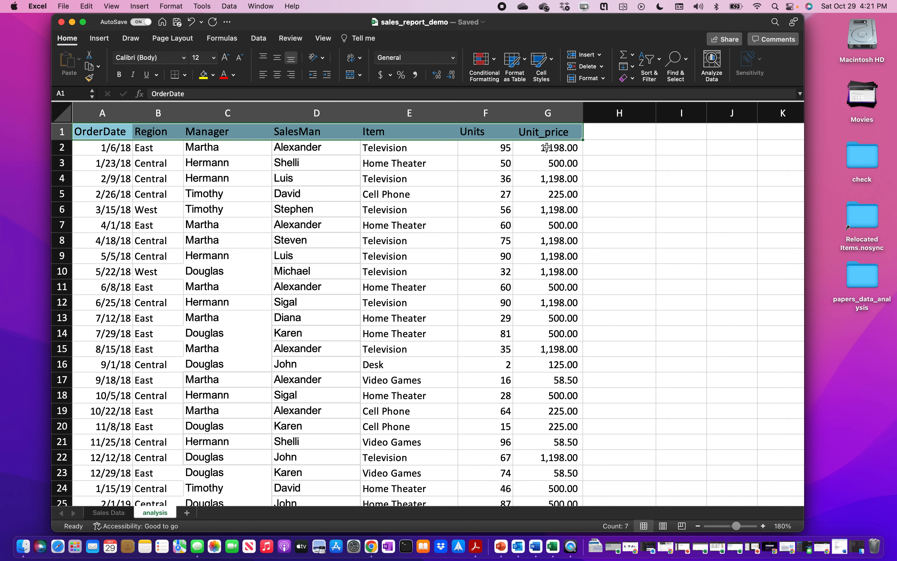
Freeze the top row of the analysis sheet and check it by looking through the data rows.
click(323, 38)
click(602, 67)
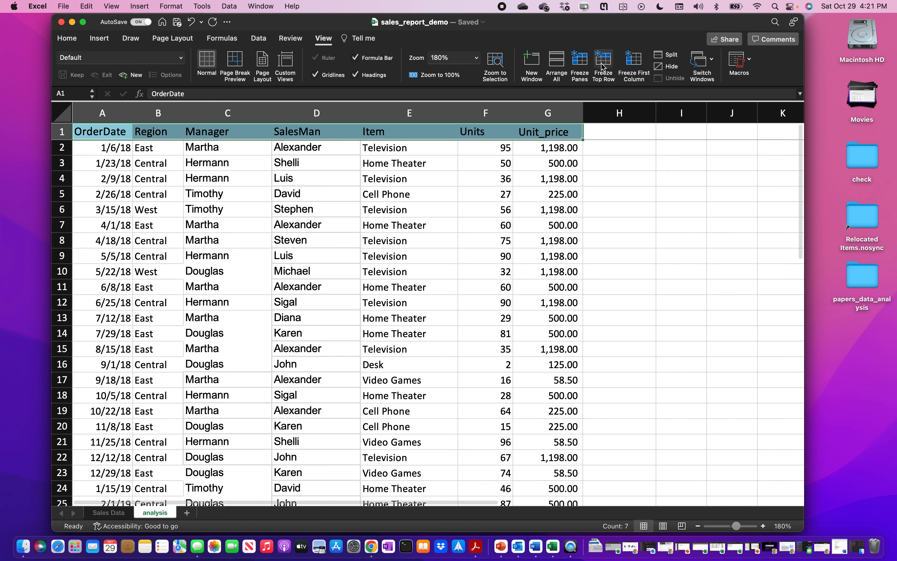
click(602, 199)
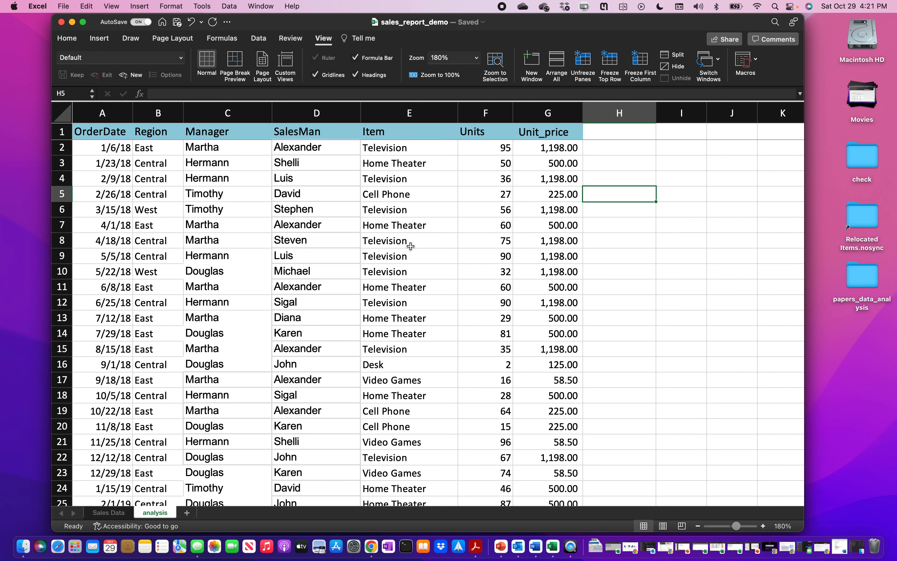
scroll(410, 246, down, 7)
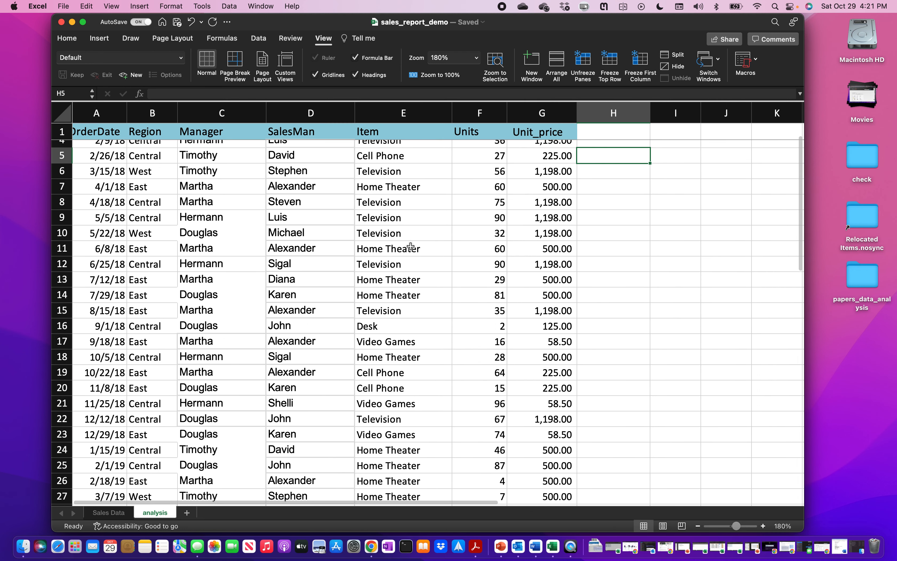
scroll(411, 246, down, 3)
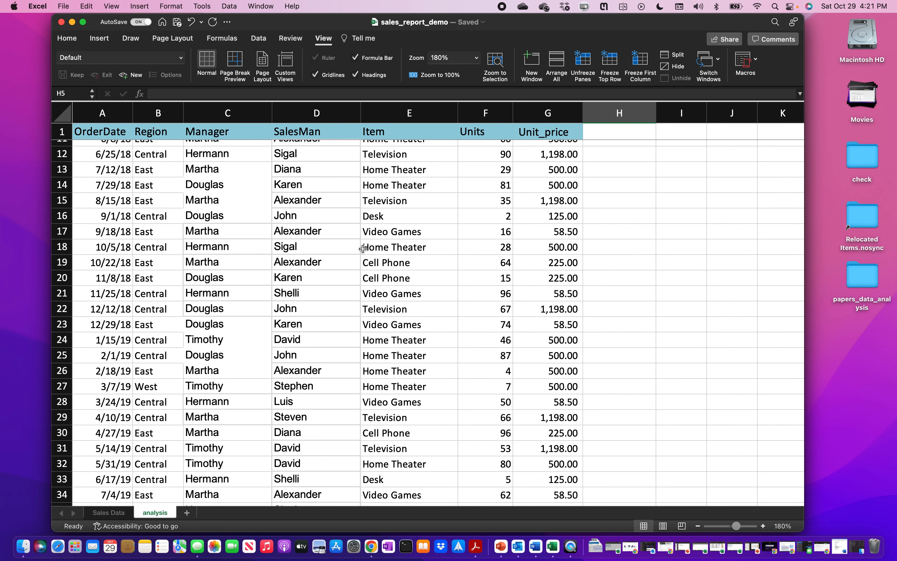
scroll(363, 248, down, 2)
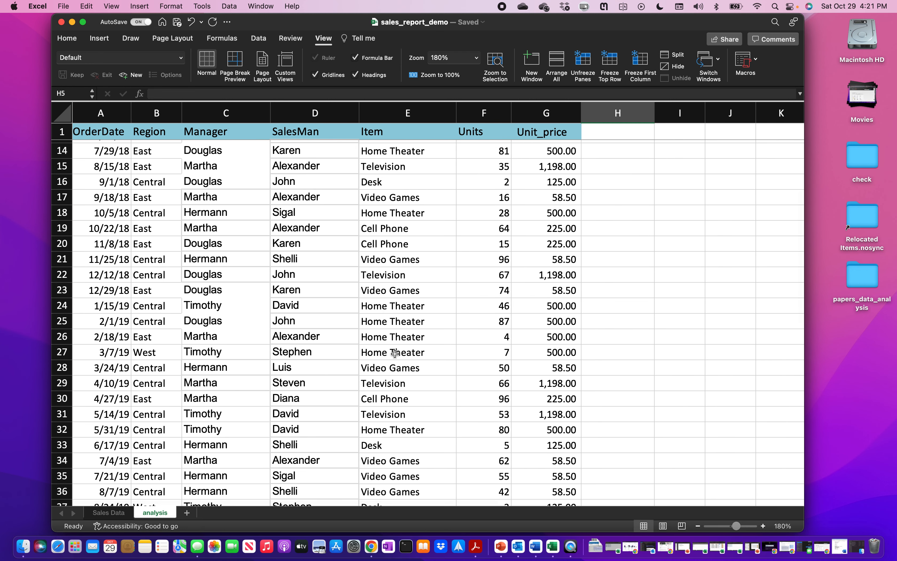
scroll(395, 357, up, 5)
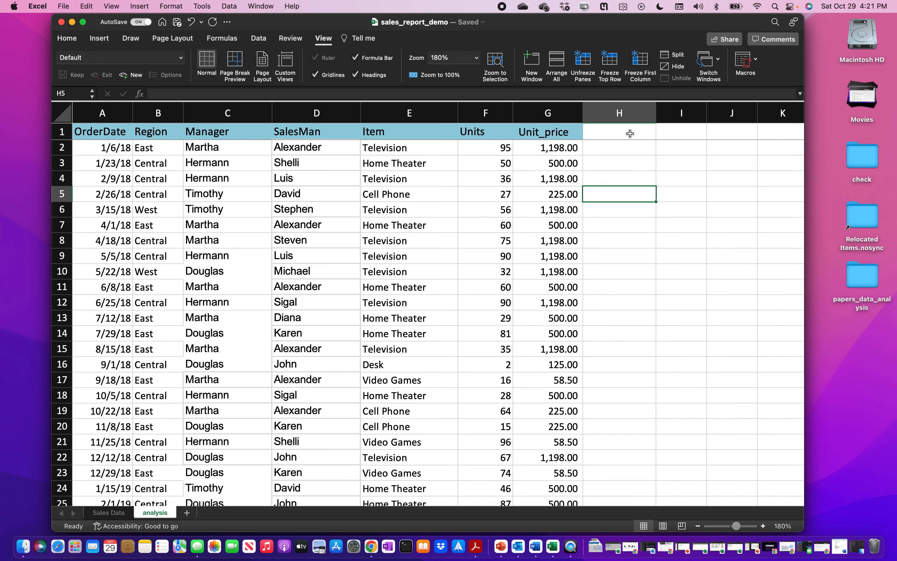
Enter the header Sale_Amt in cell H1, beside Unit_price.
click(602, 134)
text(Sale)
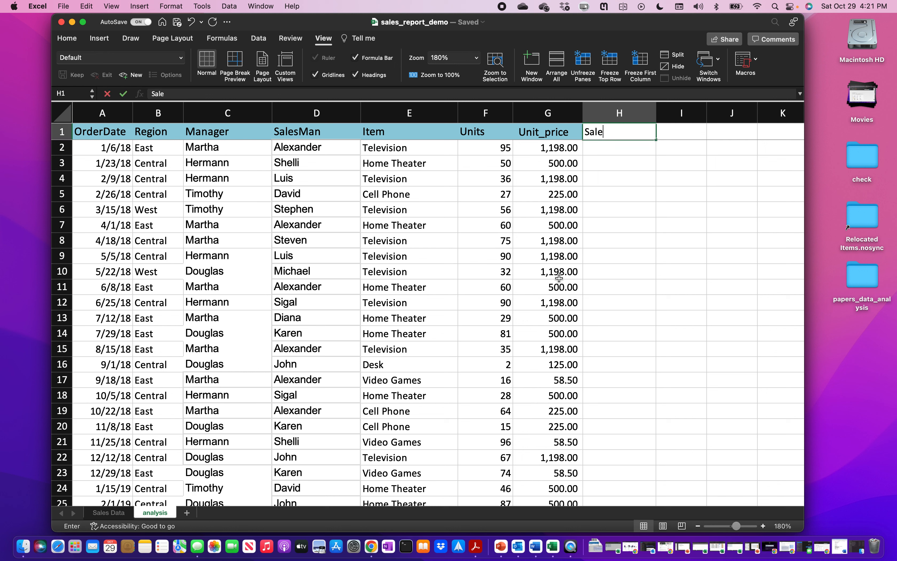
text(_amt)
key(BackSpace)
key(BackSpace)
key(BackSpace)
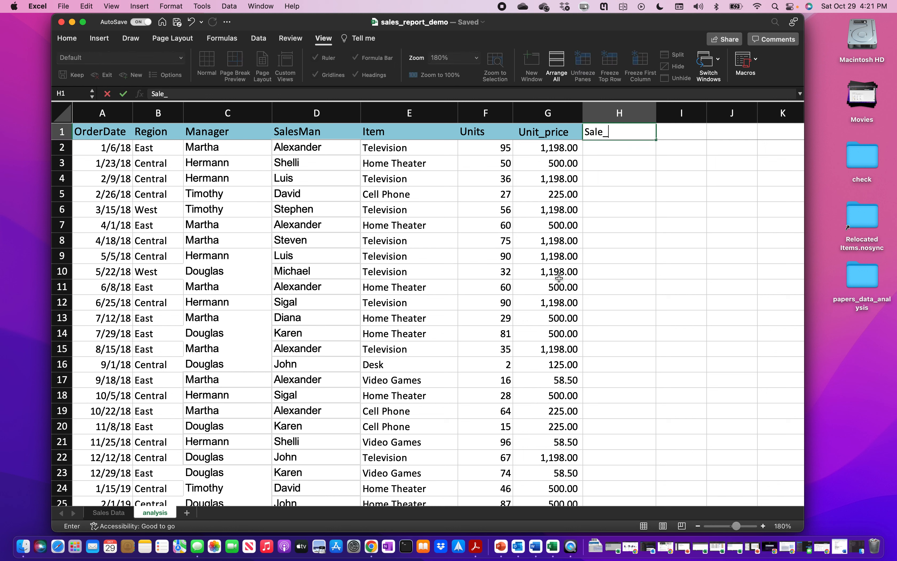
text(Amt)
key(Return)
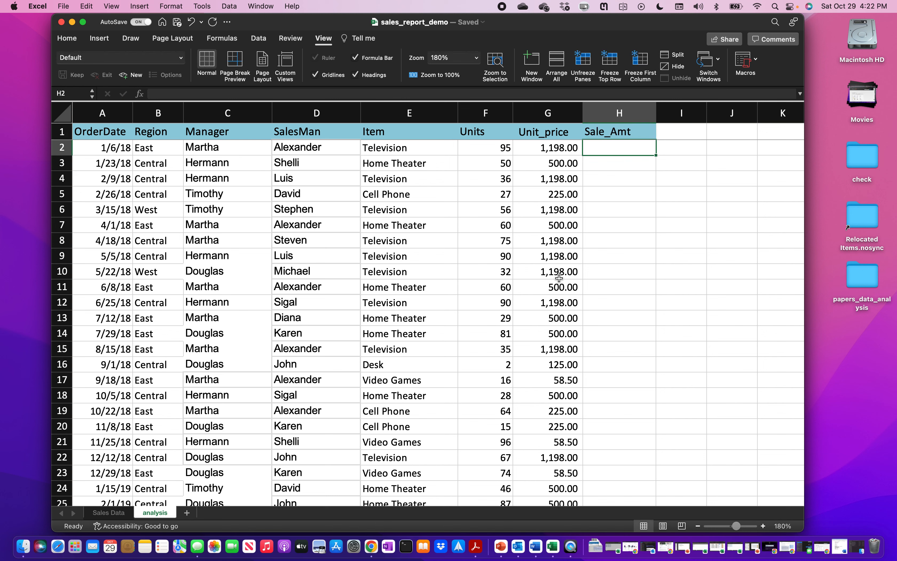
Calculate the sale amount in H2 with =F2*G2 and fill the formula down through the last data row.
text(=)
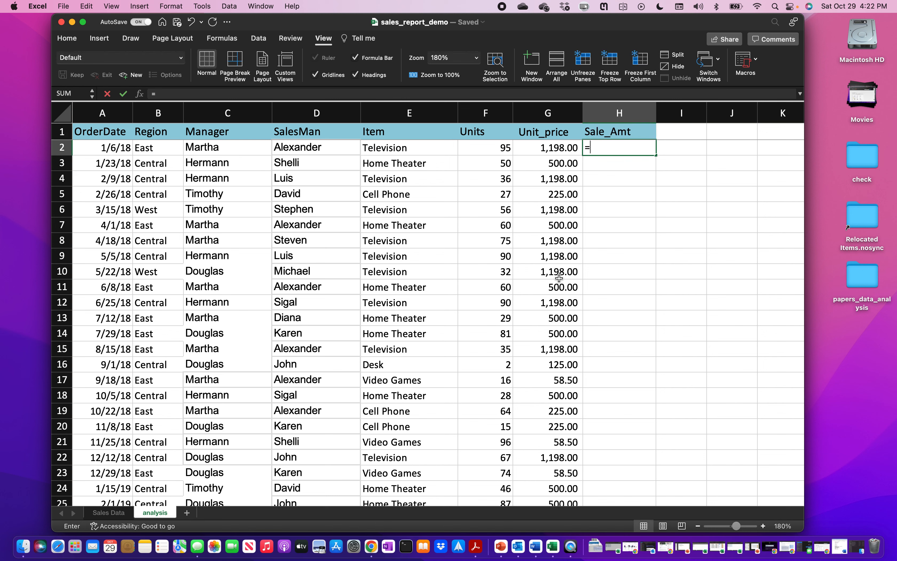
click(495, 147)
text(*)
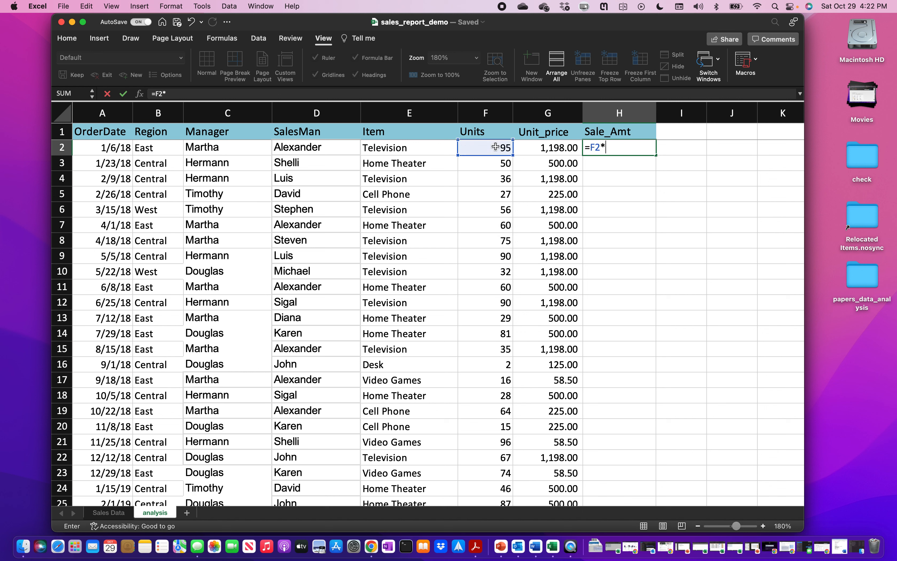
click(544, 149)
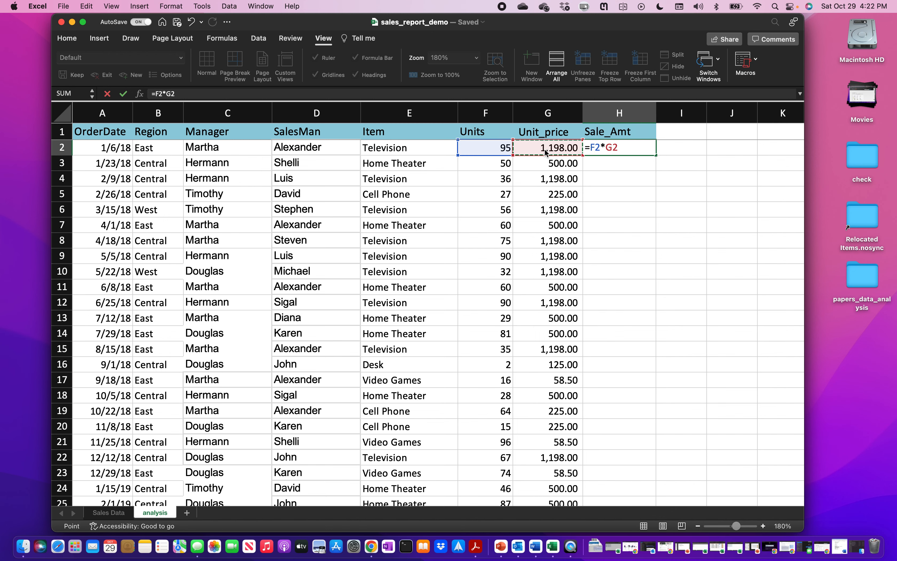
key(ctrl+Return)
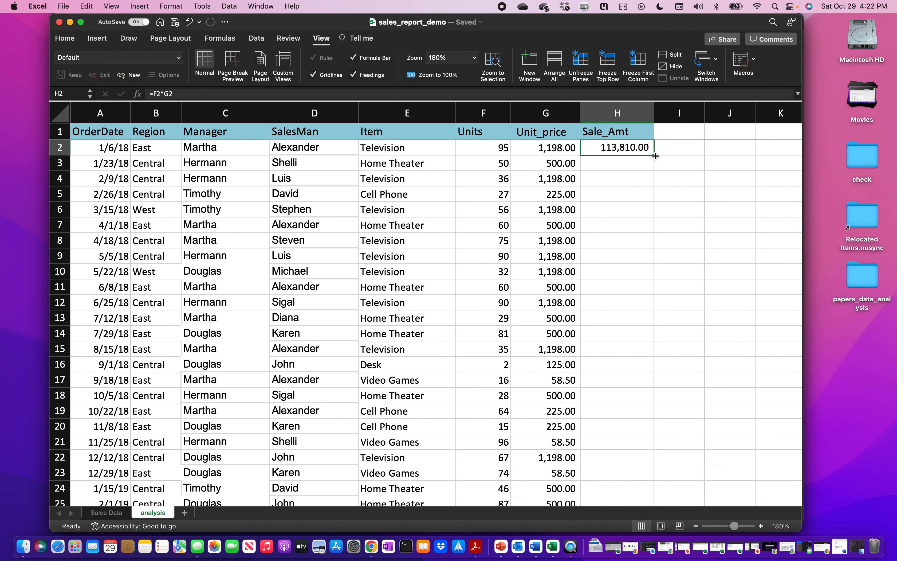
double_click(654, 156)
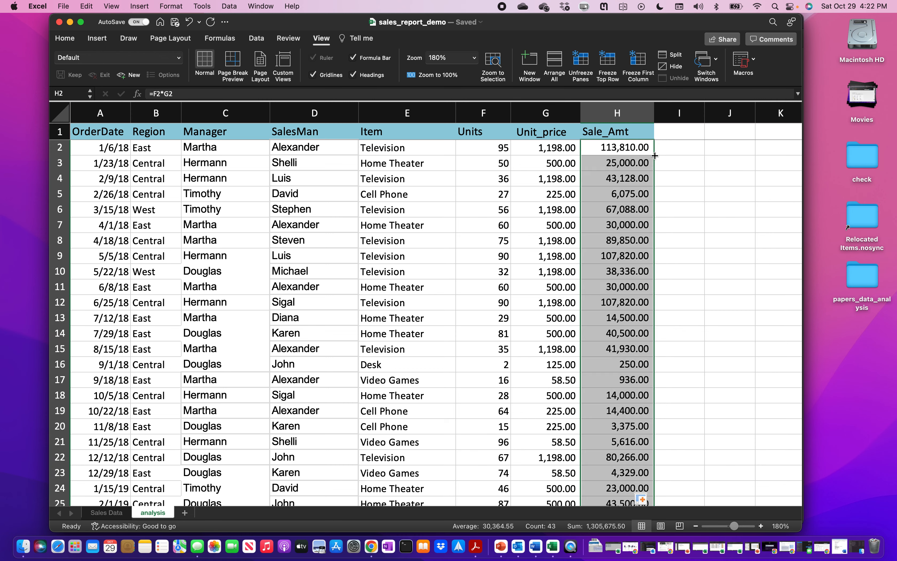
scroll(600, 360, down, 10)
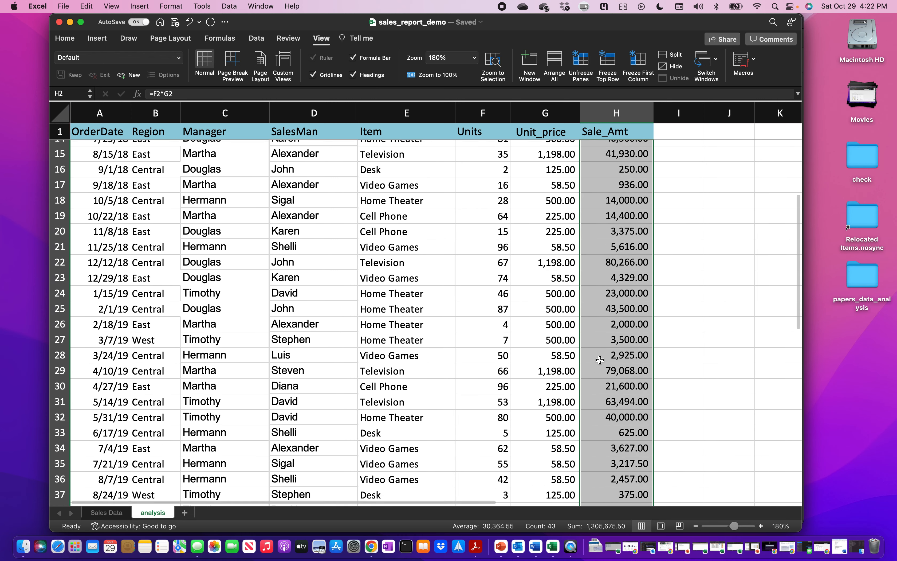
scroll(600, 360, up, 10)
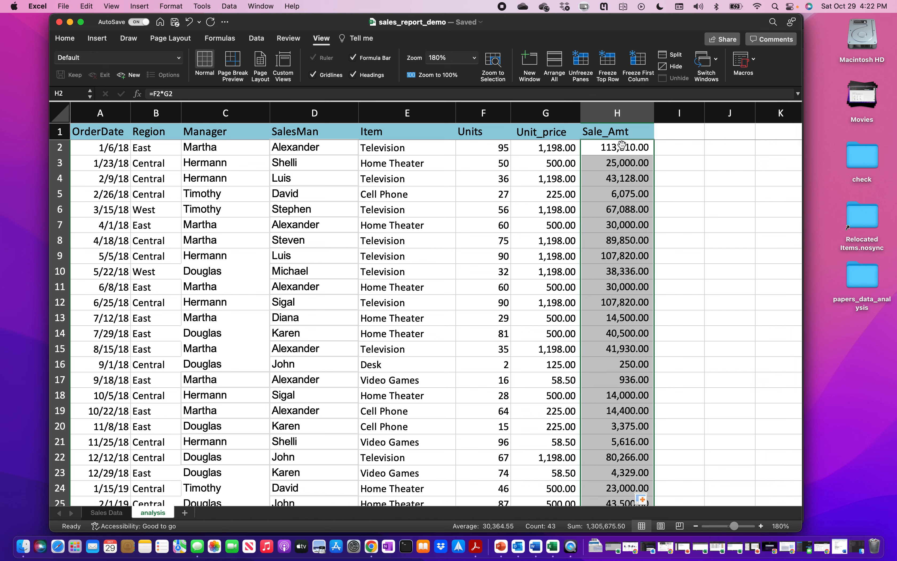
Format the Unit_price and Sale_Amt columns (G and H) in dollar accounting format.
click(561, 118)
shift+click(609, 116)
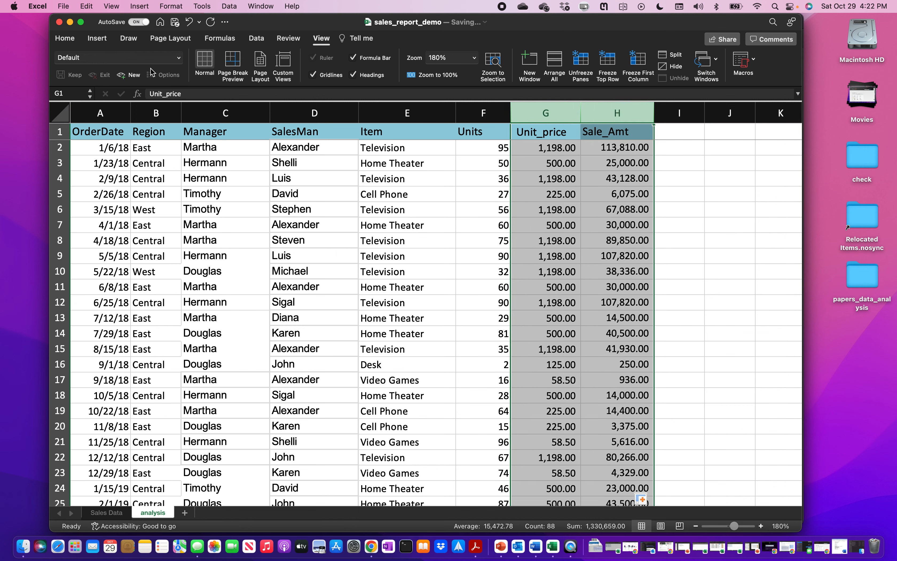
click(68, 40)
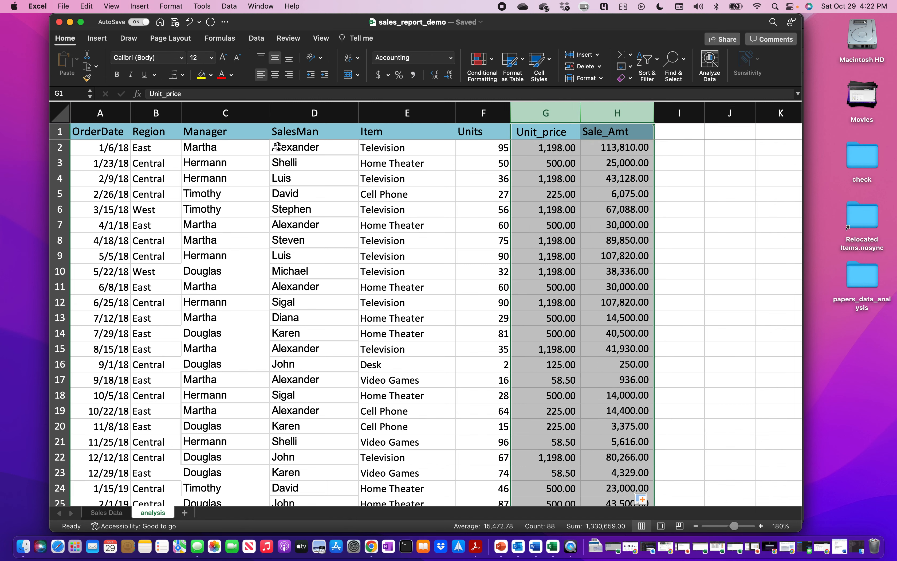
click(377, 76)
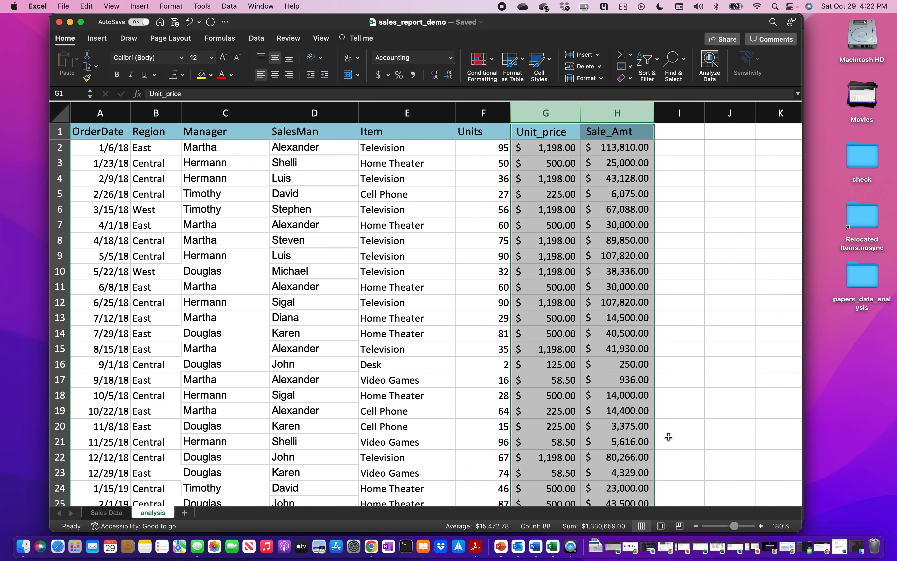
click(663, 174)
Enter the label Total Units Sold in cell F47, below the sales data.
scroll(623, 191, down, 6)
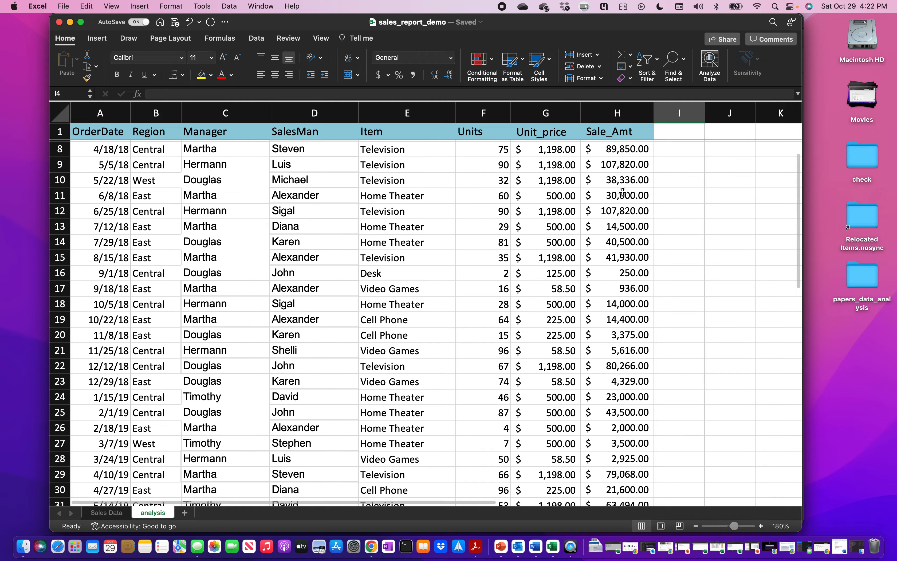
scroll(623, 191, up, 5)
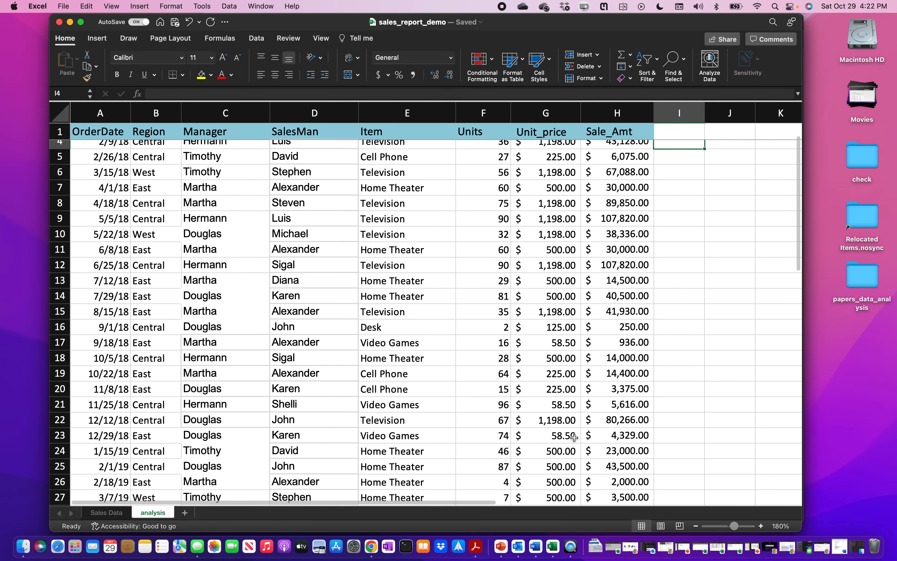
scroll(563, 421, down, 5)
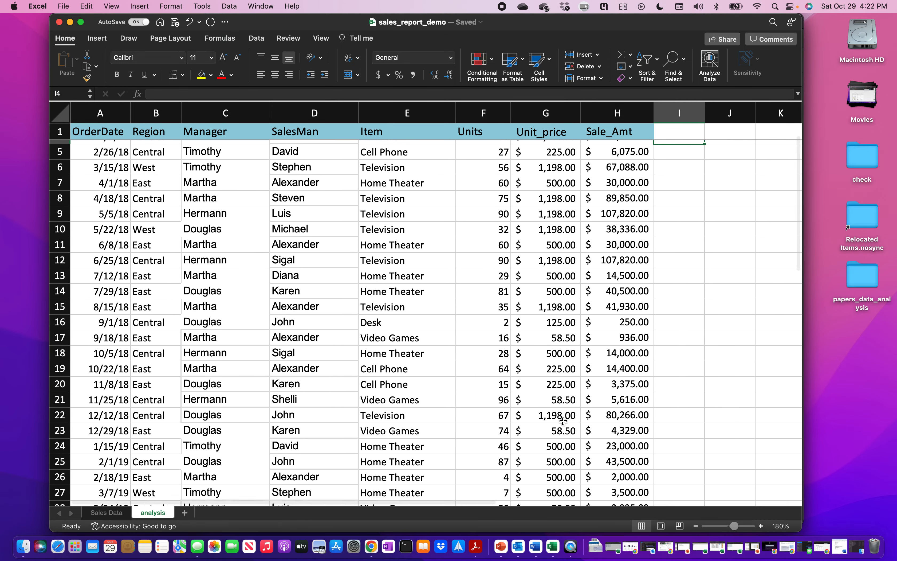
scroll(563, 420, down, 4)
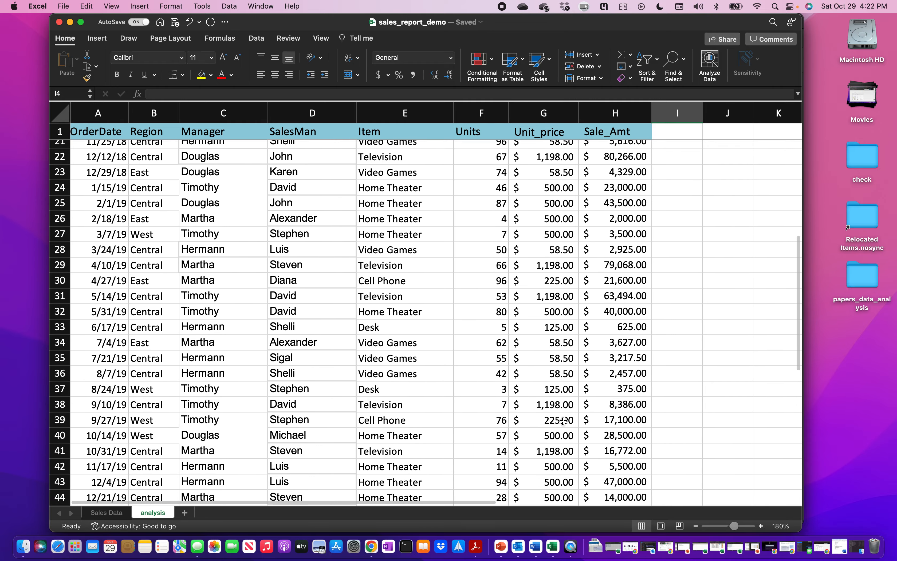
scroll(563, 421, down, 1)
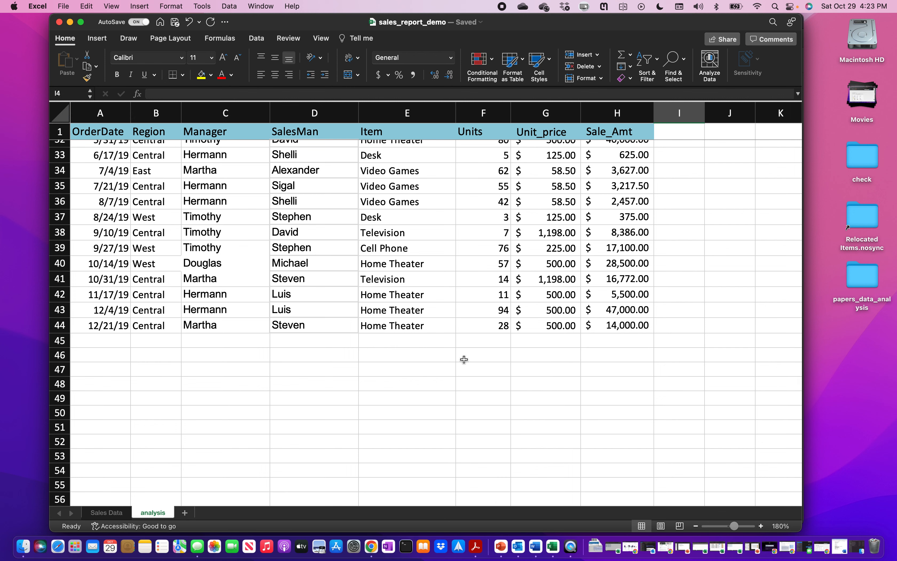
click(464, 372)
text(T)
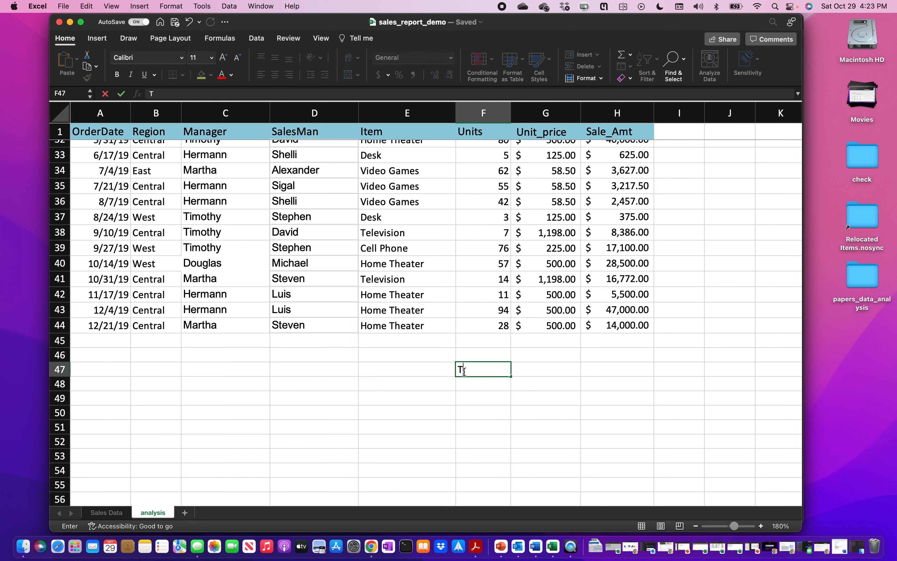
text(otal Units Sold)
key(BackSpace)
key(BackSpace)
key(BackSpace)
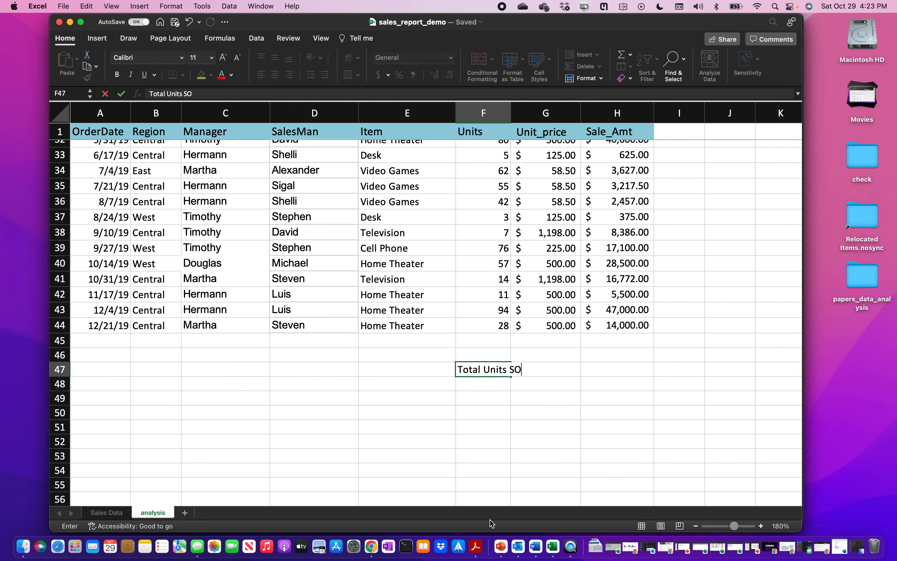
text(old)
key(Return)
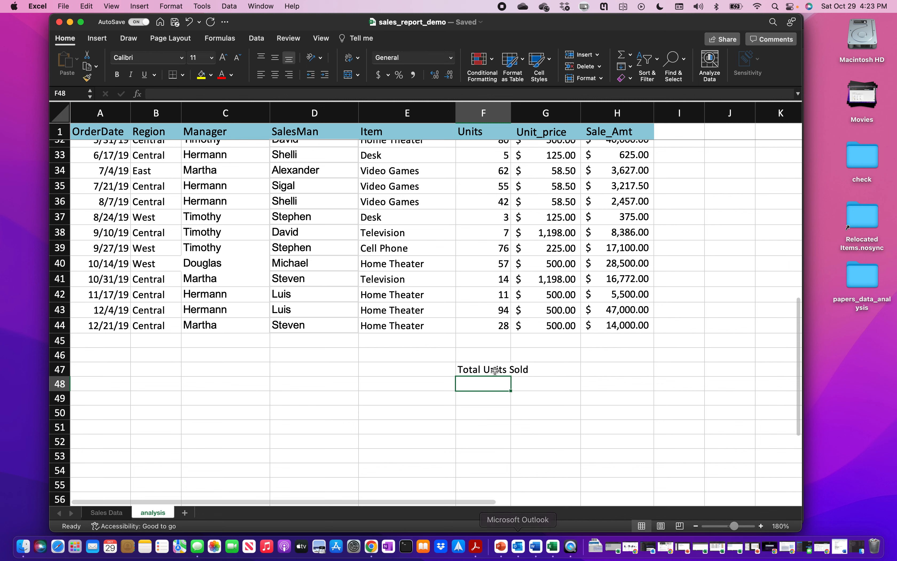
Apply the 40% - Accent1 cell style to the Total Units Sold label in F47.
key(Up)
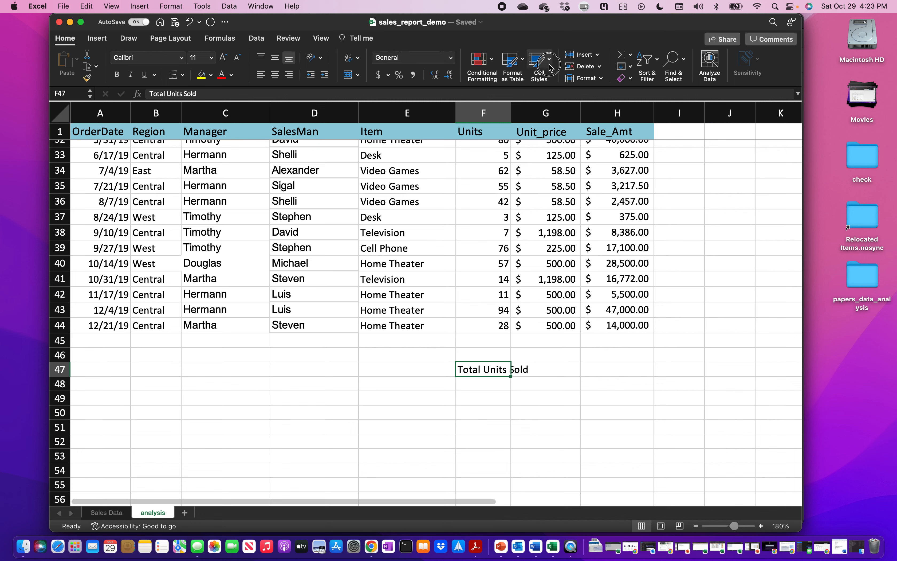
click(538, 62)
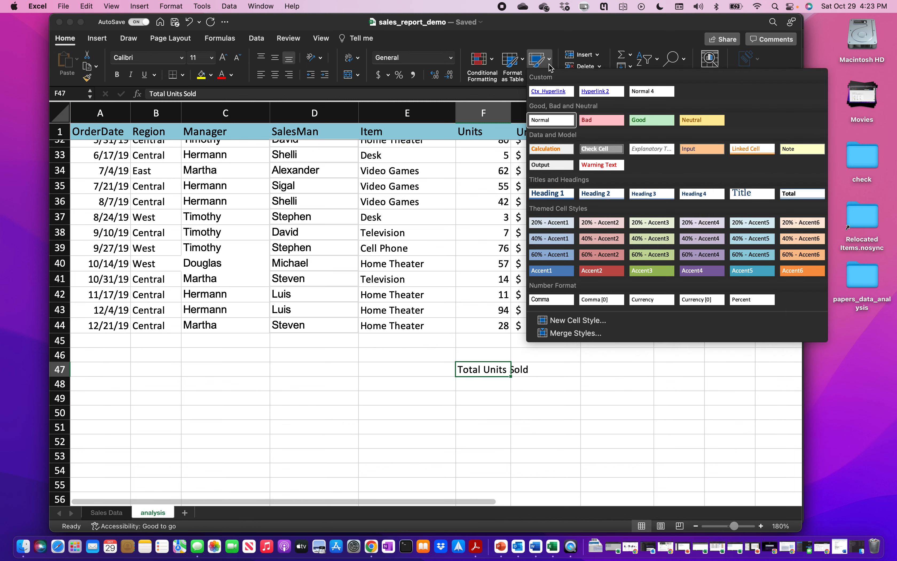
click(550, 240)
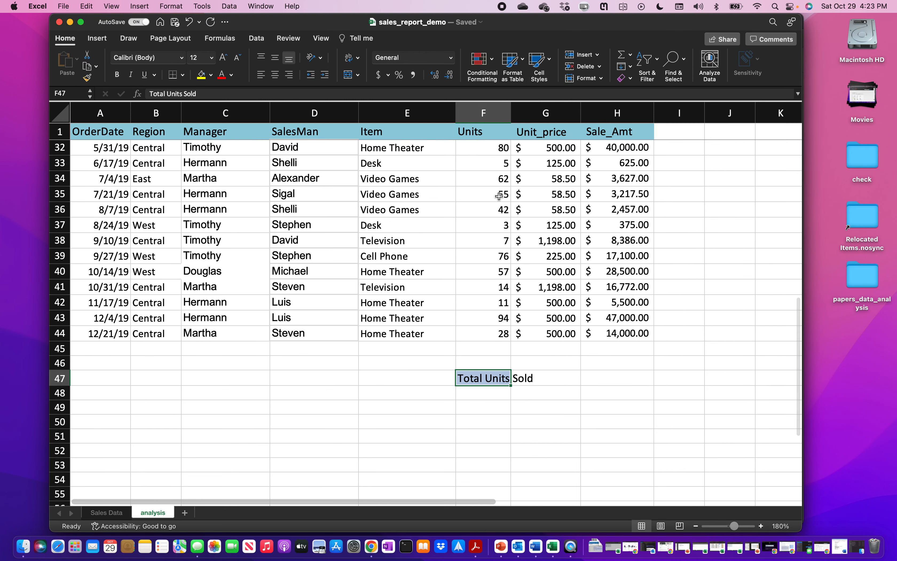
Widen column F so the Total Units Sold label fits within its cell.
drag(514, 120, 540, 120)
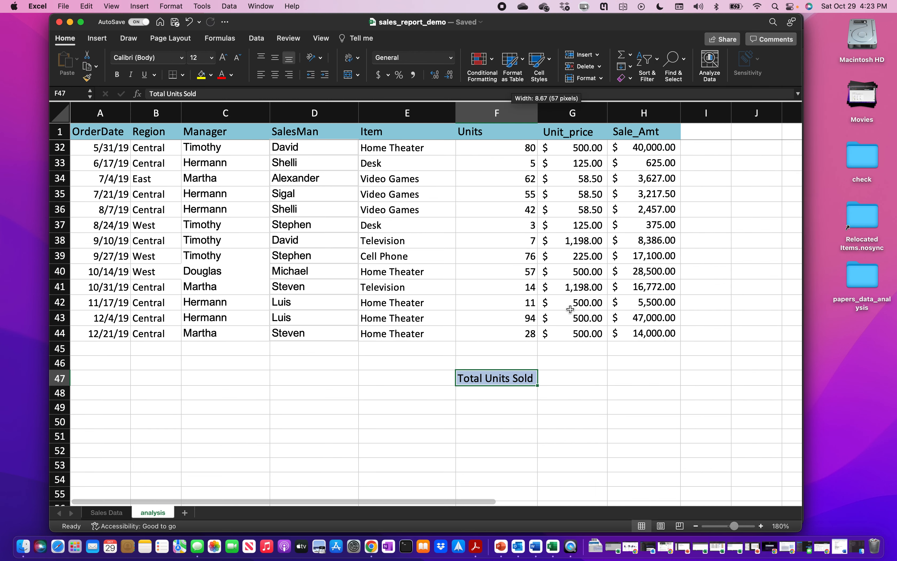
scroll(570, 309, down, 3)
double_click(534, 111)
double_click(532, 109)
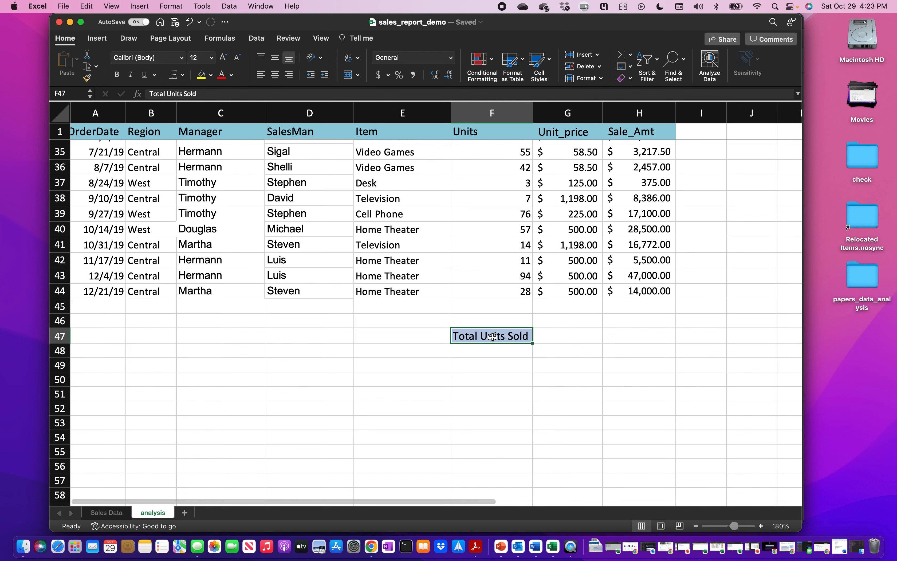
Calculate the total units sold in F48 with =SUM(F2:F44).
click(485, 354)
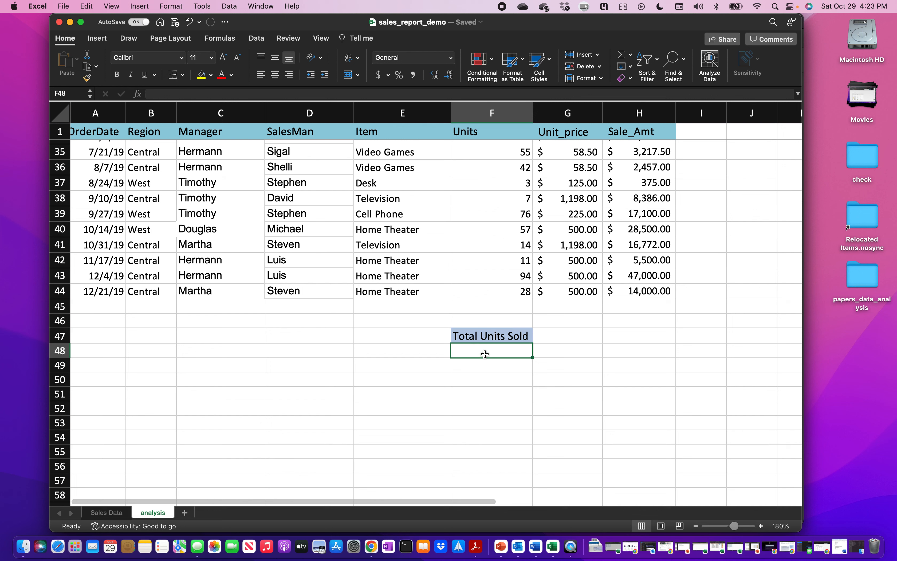
text(=)
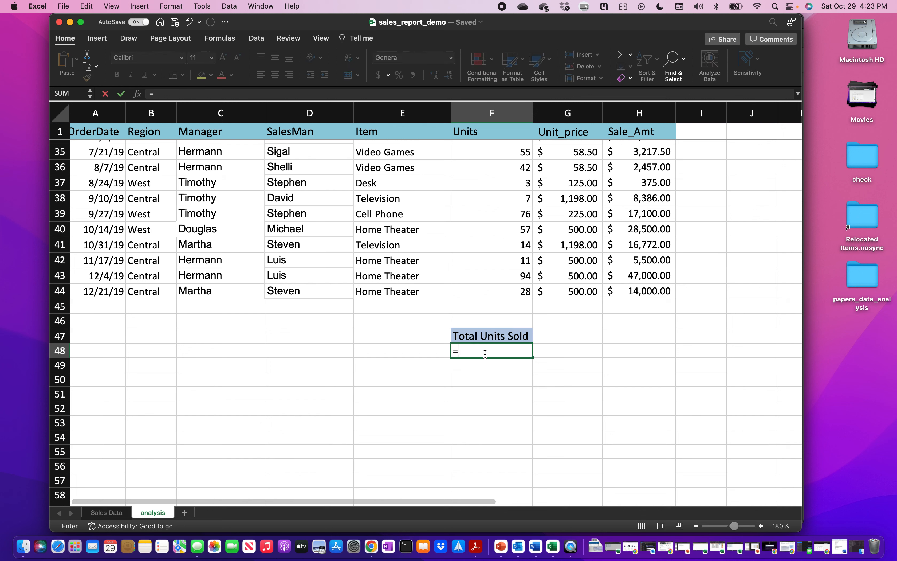
text(suu)
key(BackSpace)
text(m)
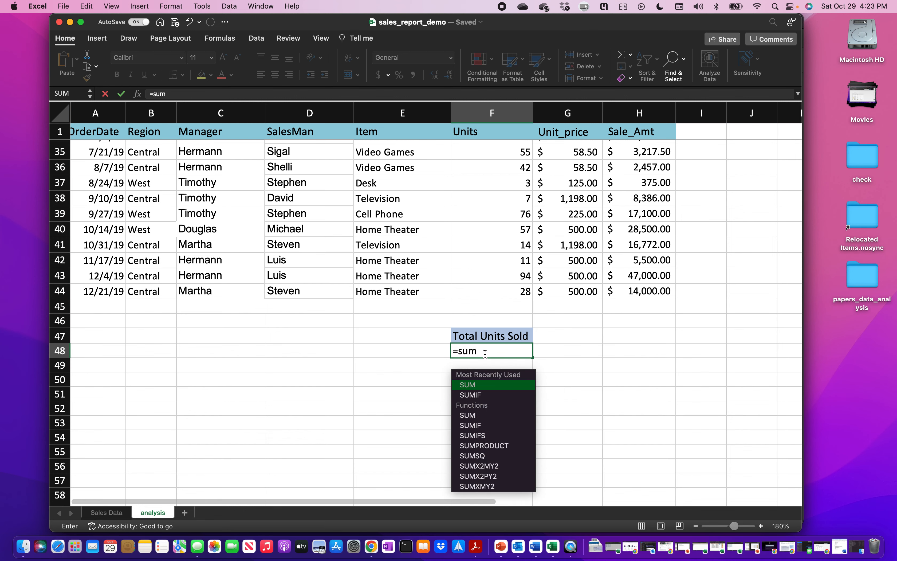
text(()
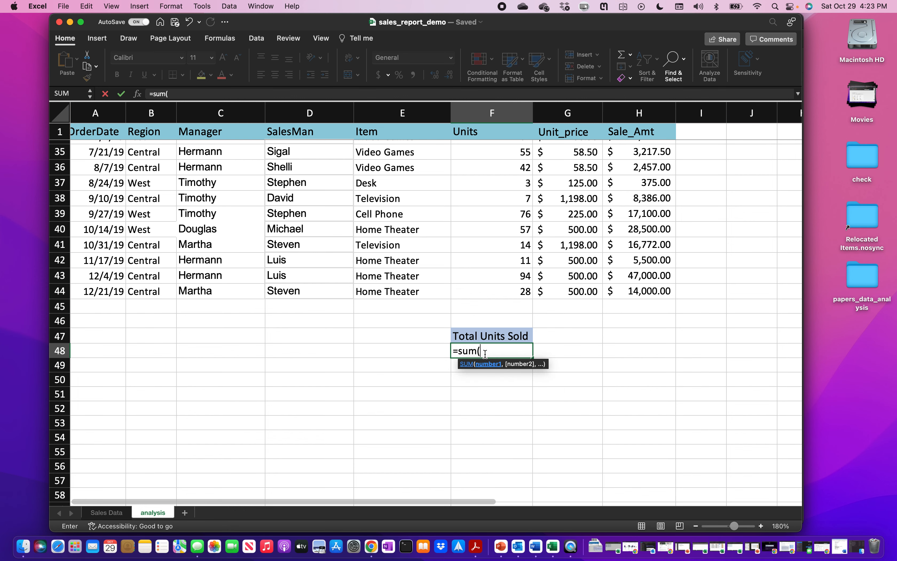
scroll(491, 263, up, 10)
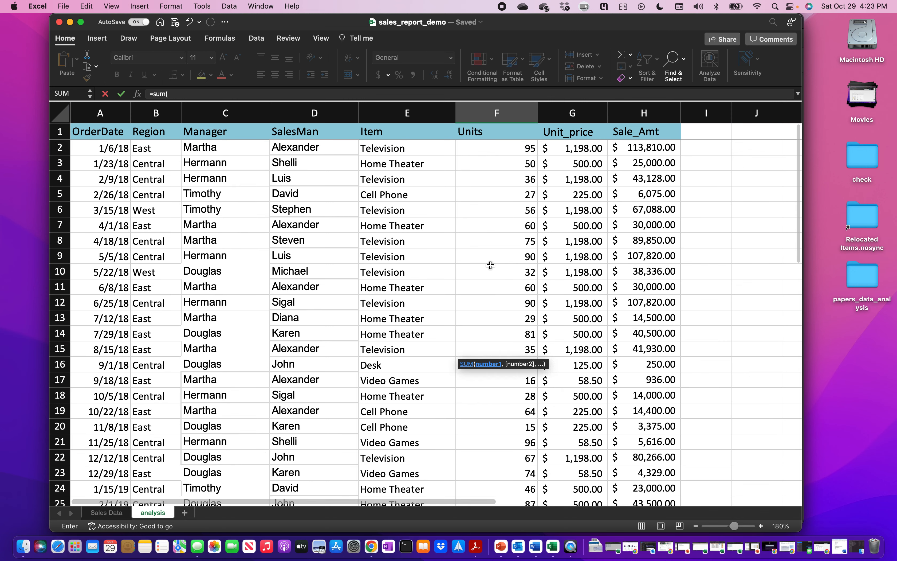
click(492, 147)
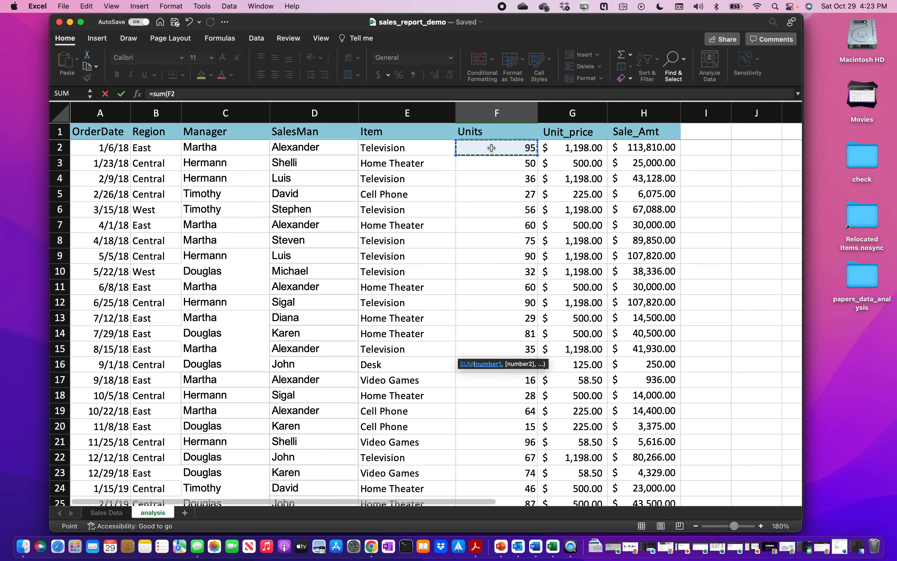
key(super+shift+Down)
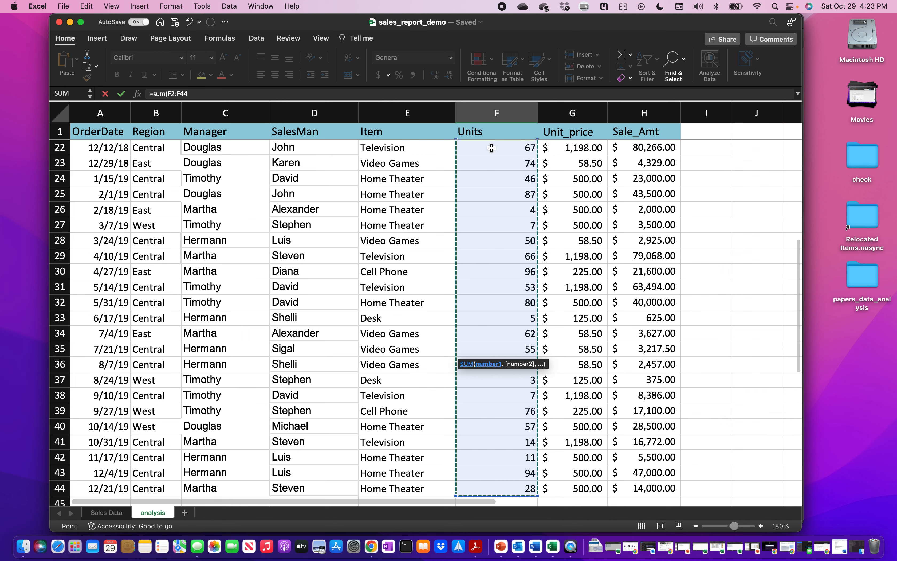
scroll(491, 147, down, 2)
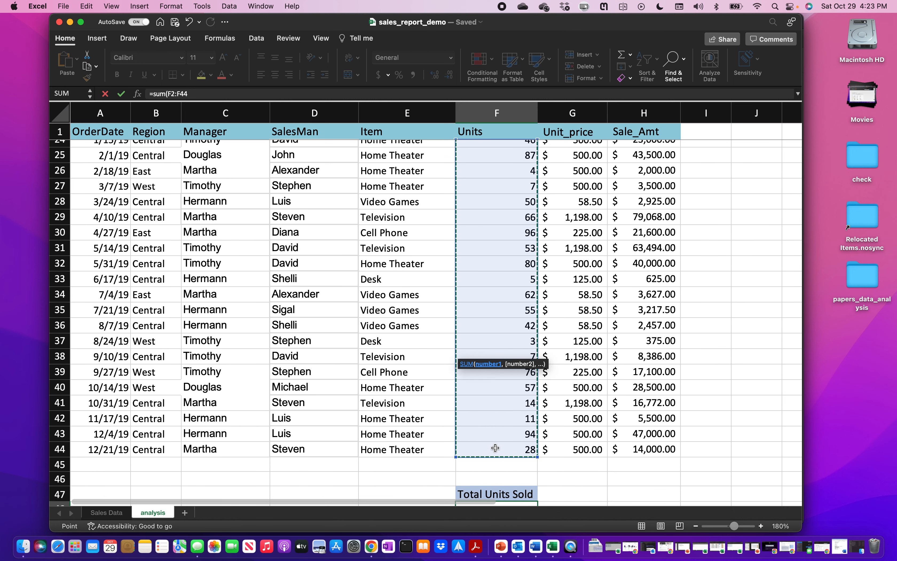
text())
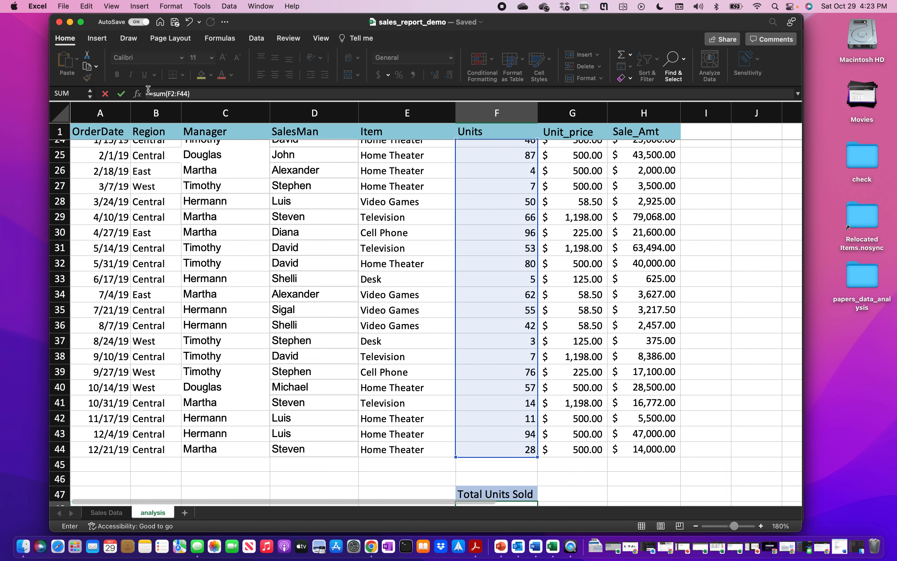
click(201, 94)
key(Return)
Enter the label Ave Units Sold in F50 and apply the 40% - Accent1 cell style to it.
scroll(519, 479, down, 5)
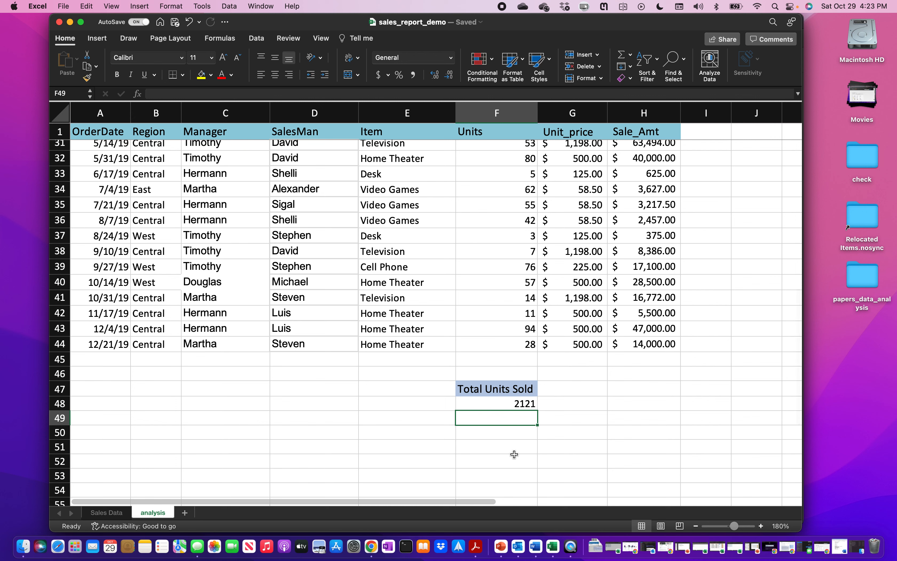
click(499, 434)
text(Average)
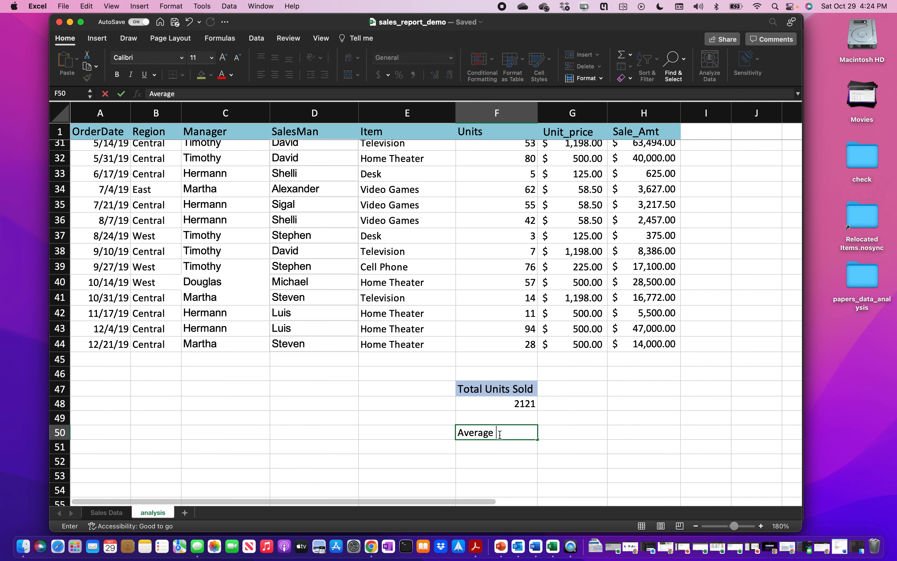
key(BackSpace)
key(BackSpace)
key(BackSpace)
key(BackSpace)
key(BackSpace)
key(BackSpace)
key(BackSpace)
text(Units Sol)
key(Return)
key(Up)
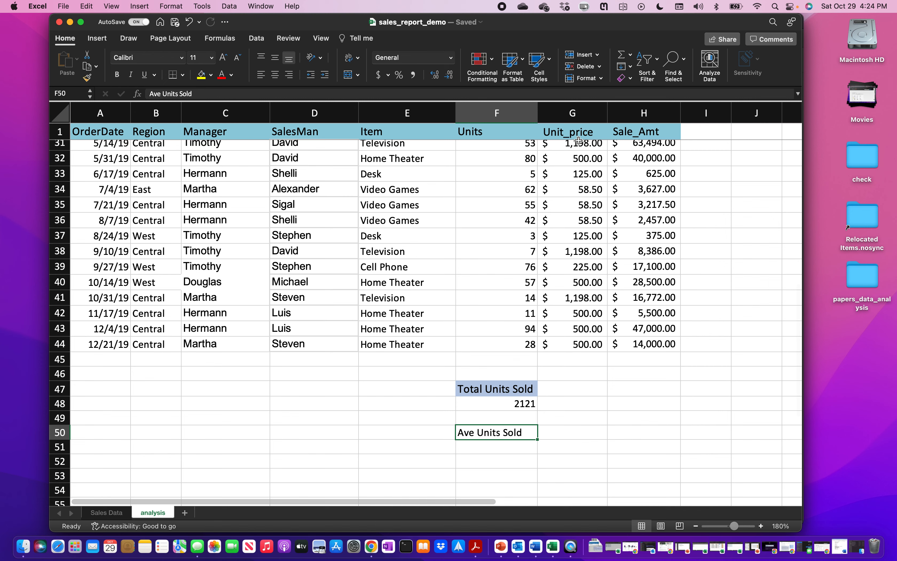
click(550, 66)
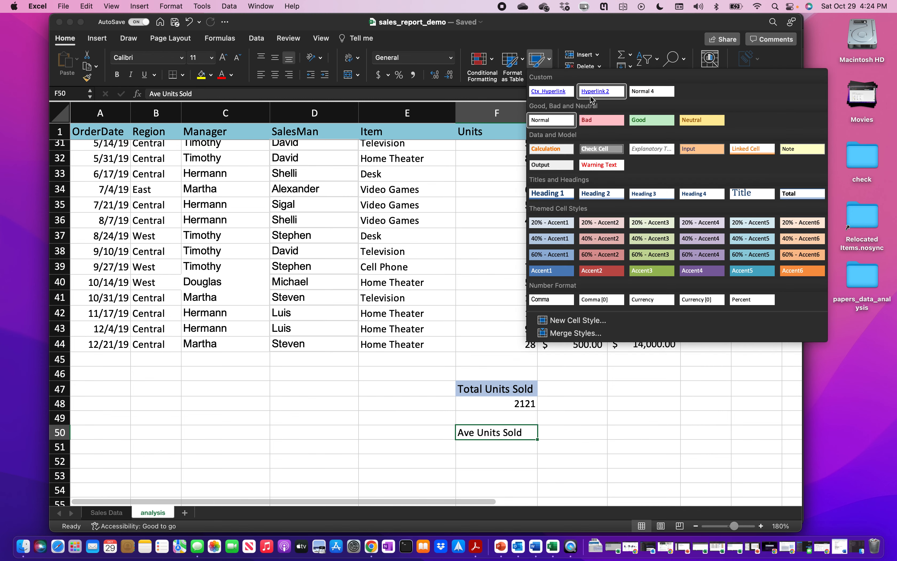
click(552, 239)
click(495, 454)
text(=ave)
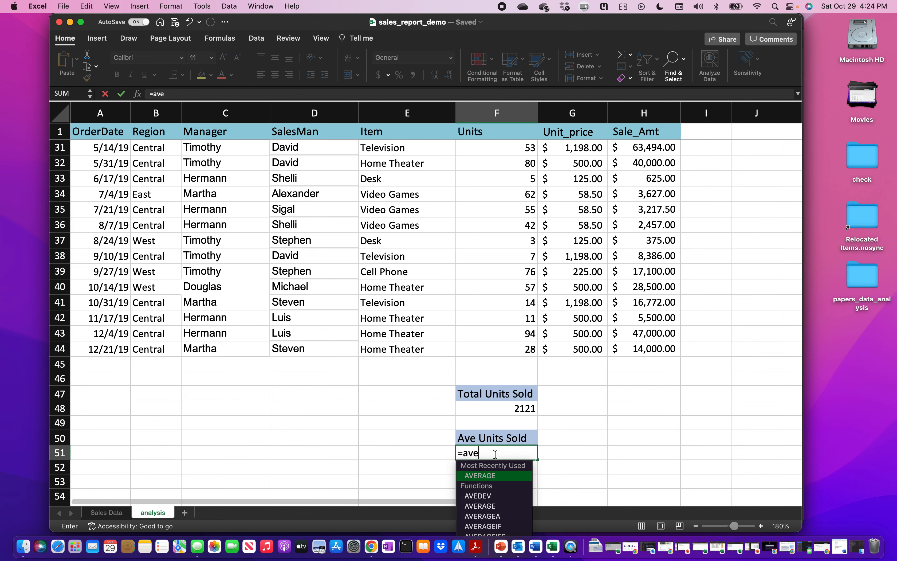
text(rage9)
scroll(514, 297, up, 10)
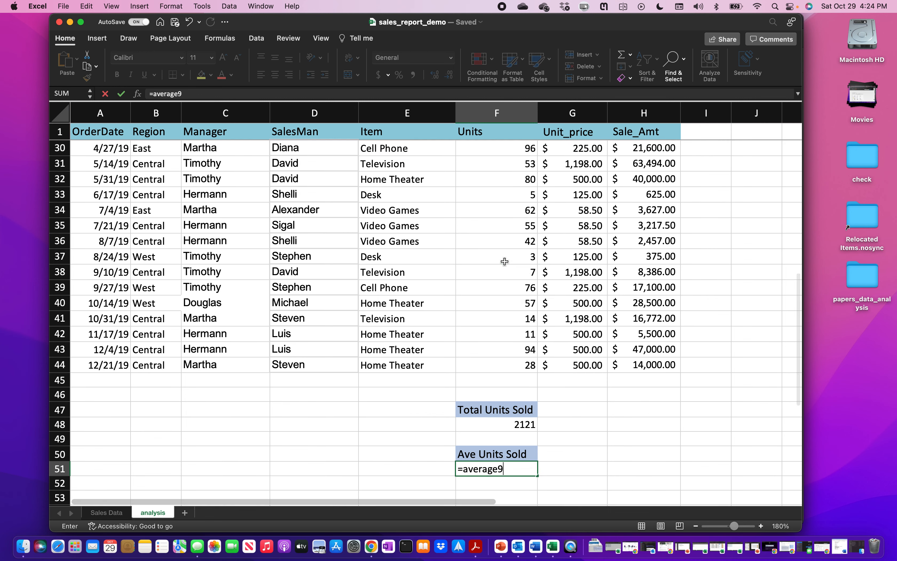
click(503, 149)
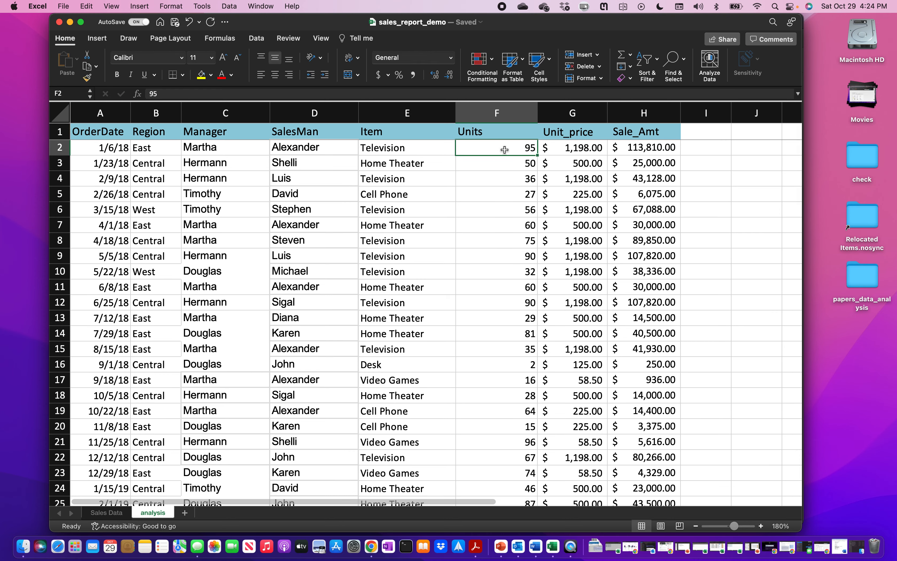
Calculate the average units sold in F51 with =AVERAGE(F2:F44).
scroll(504, 149, down, 12)
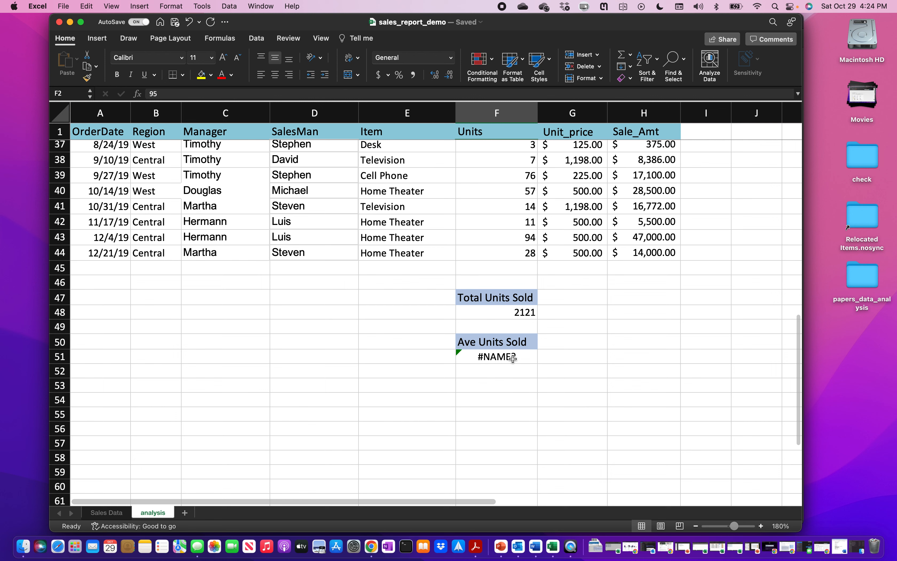
click(513, 358)
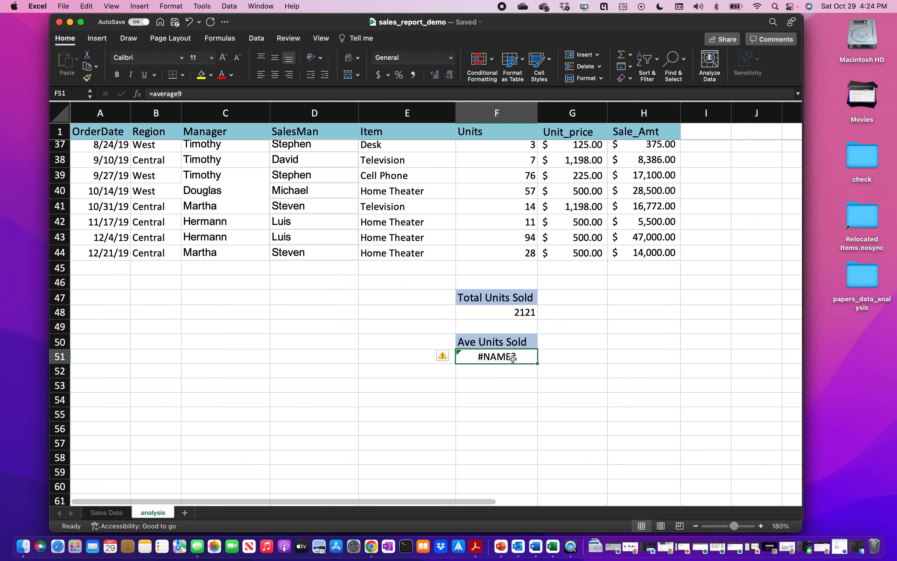
text(=a)
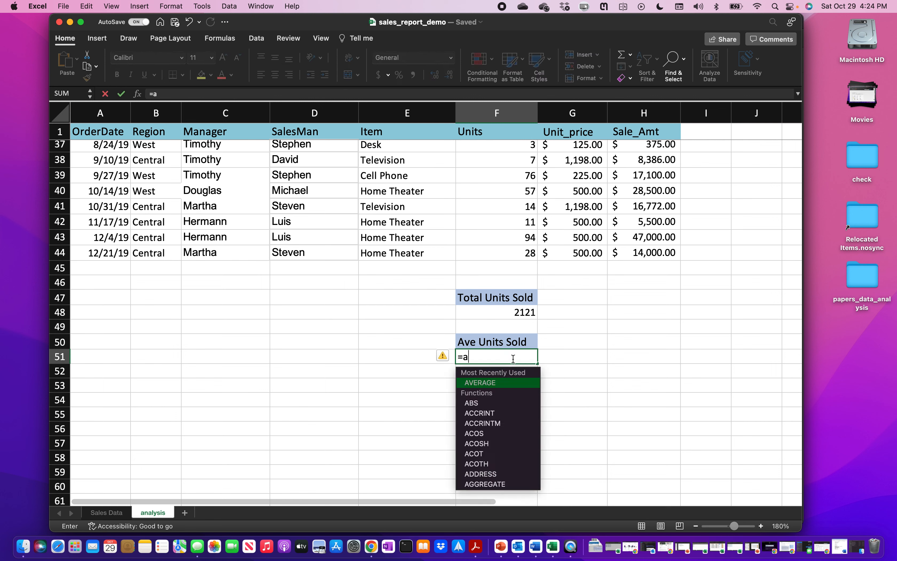
text(verage()
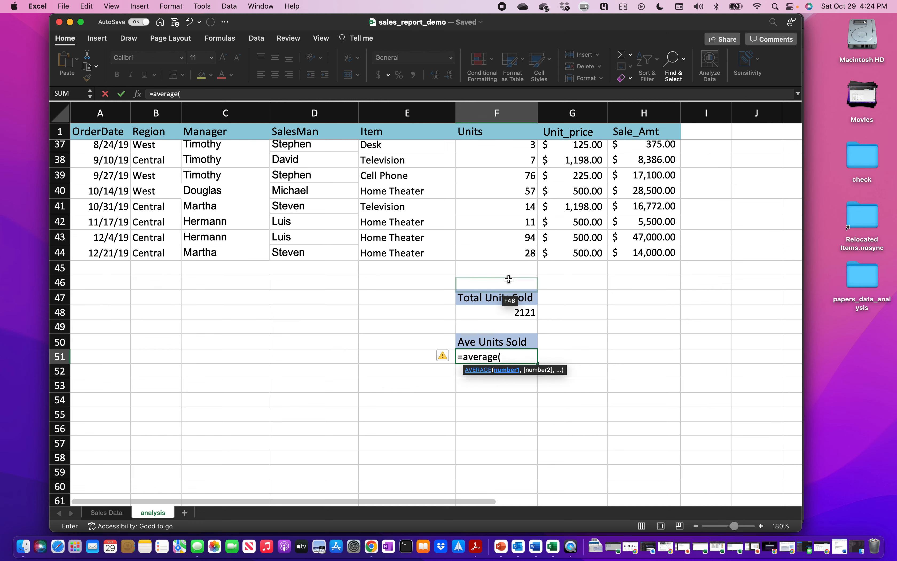
scroll(508, 286, up, 12)
click(496, 150)
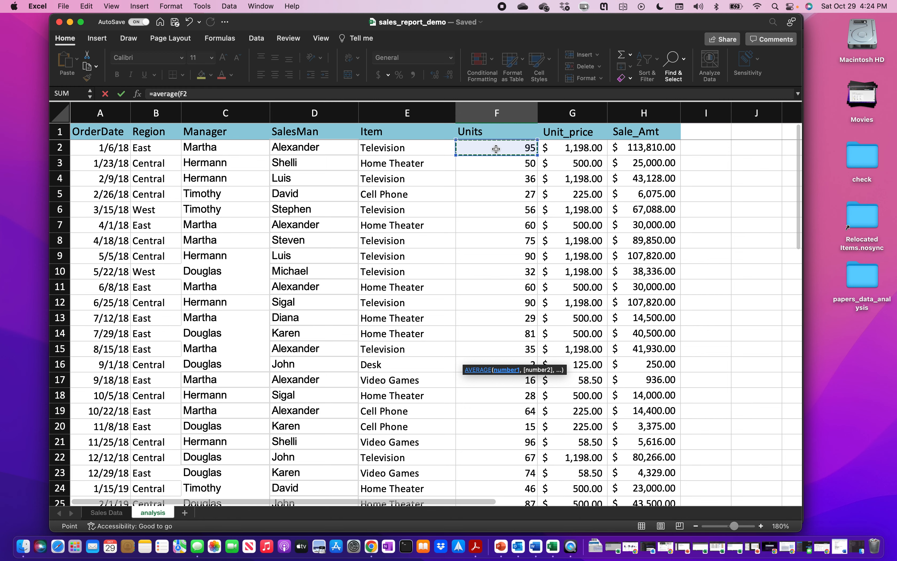
key(shift+Down)
key(shift+Down)
key(shift+Down)
key(shift+Down)
key(shift+Down)
key(shift+Down)
key(shift+Down)
key(shift+Down)
key(shift+Down)
key(shift+Down)
key(shift+Down)
key(shift+Down)
key(shift+Down)
key(shift+Down)
key(shift+Down)
key(shift+Down)
key(shift+Down)
key(shift+Down)
key(shift+Down)
key(shift+Down)
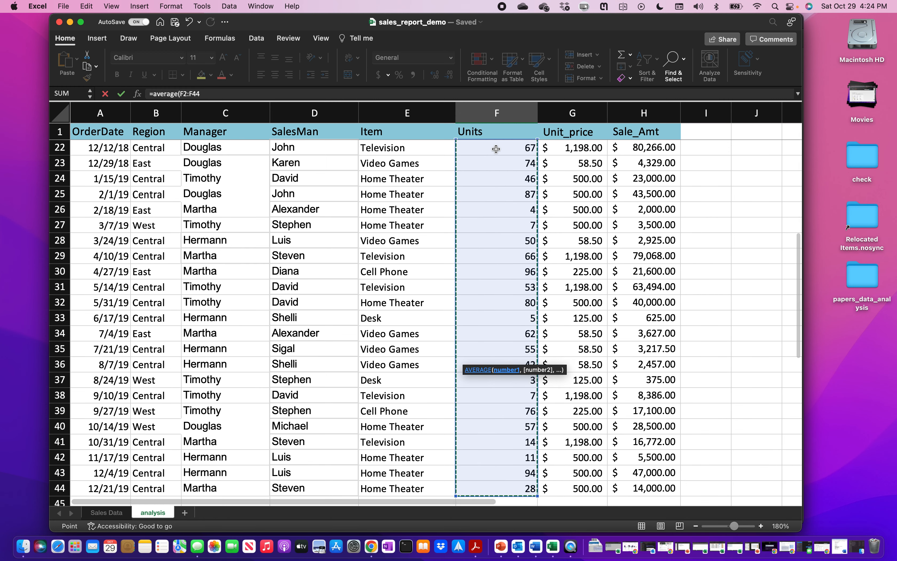
text())
key(Return)
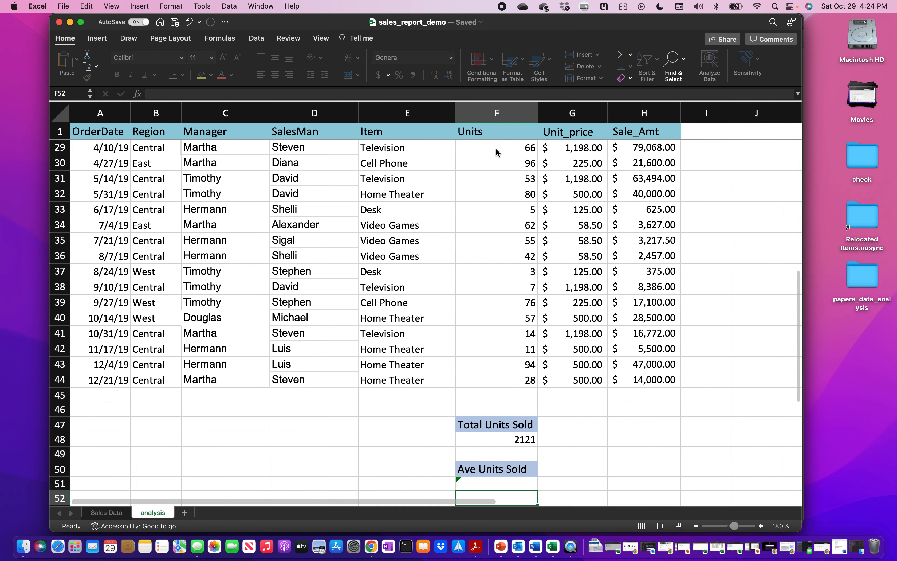
Check the average formula in F51 and its result against the Units column.
scroll(526, 384, down, 5)
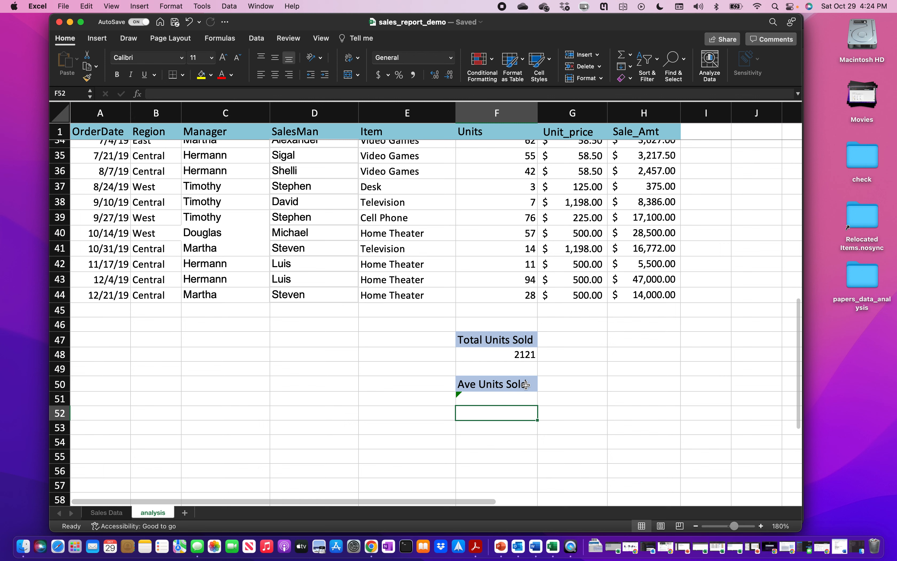
click(503, 402)
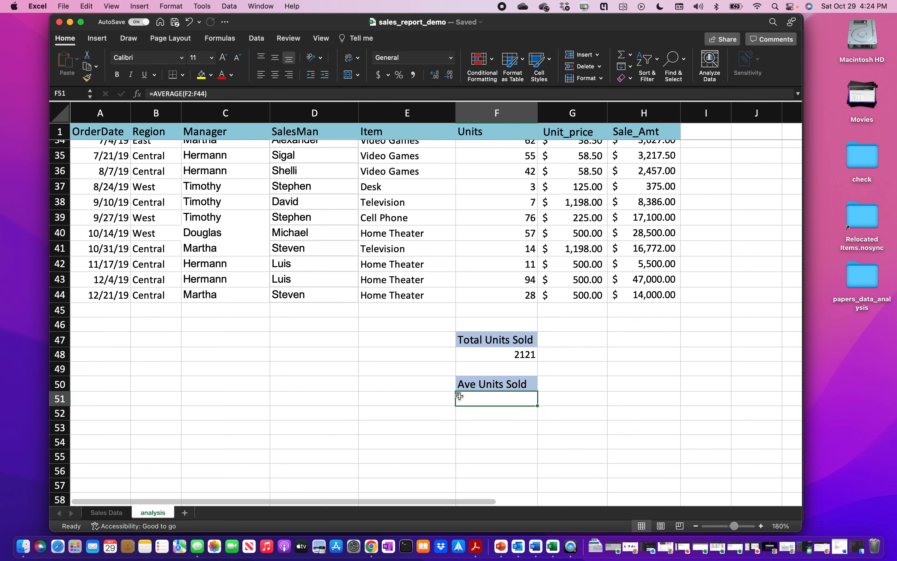
scroll(519, 233, up, 10)
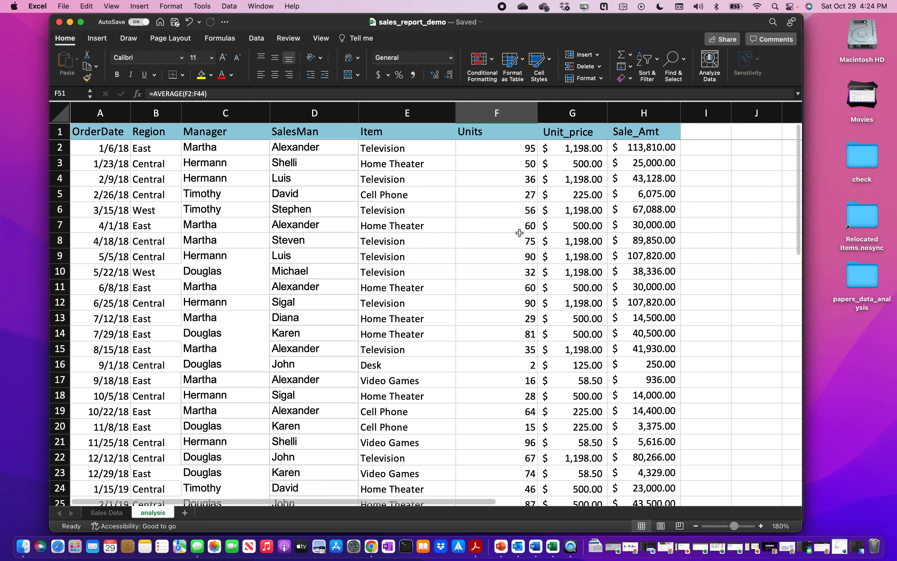
scroll(492, 283, down, 6)
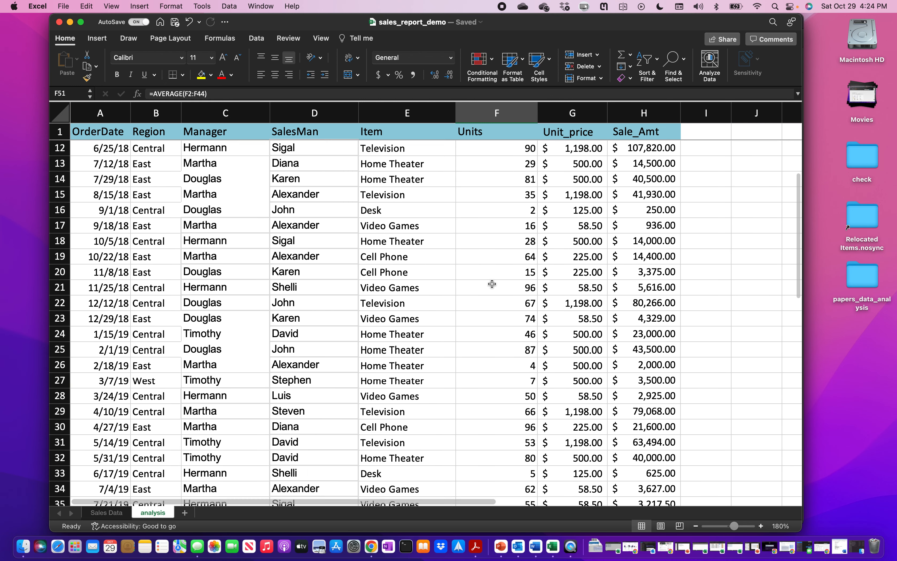
scroll(492, 284, down, 3)
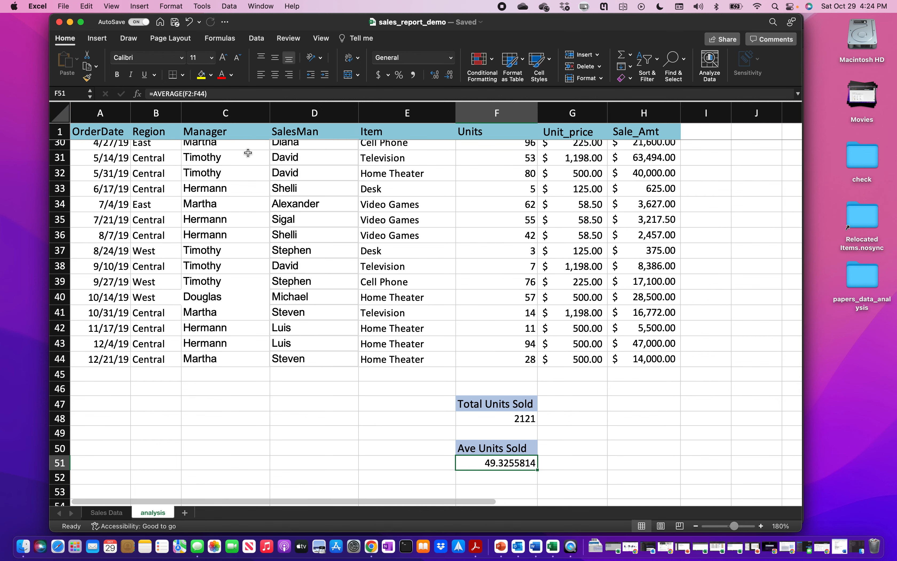
click(560, 464)
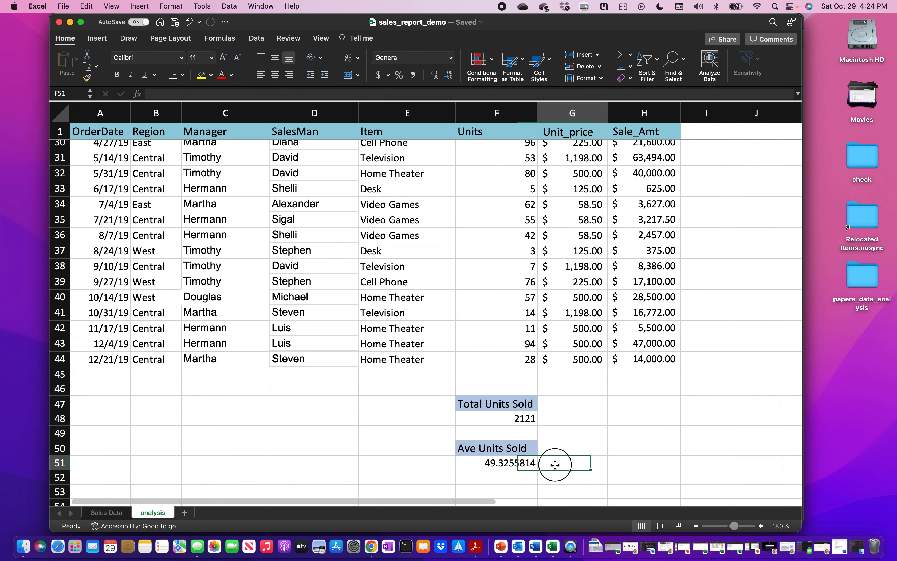
scroll(549, 453, down, 2)
click(509, 411)
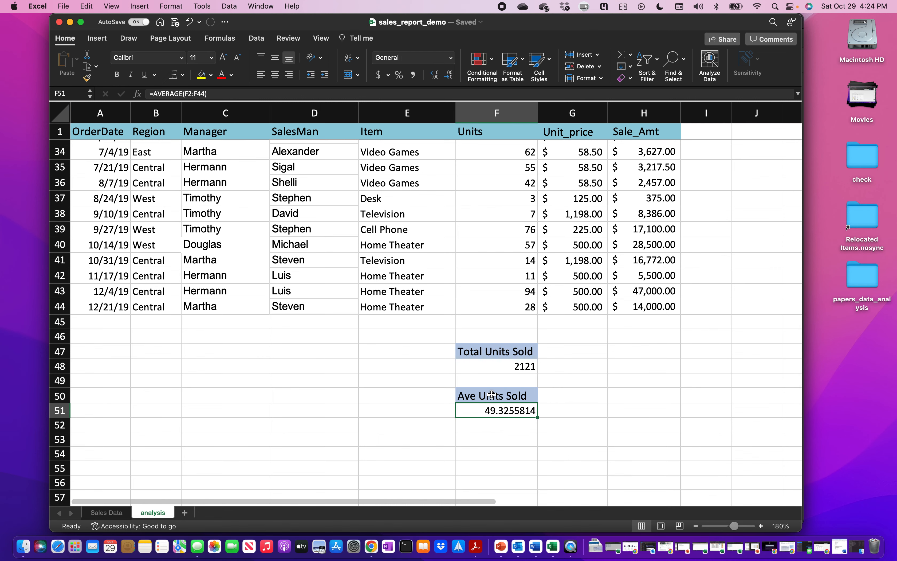
scroll(491, 406, down, 1)
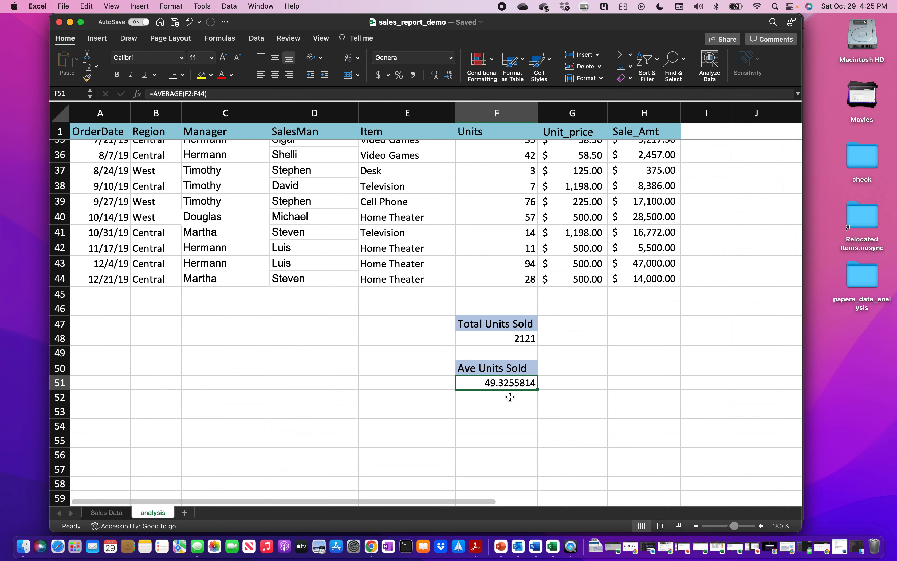
Round the average units sold to a whole number in F52 with =ROUND(F51,0).
click(510, 396)
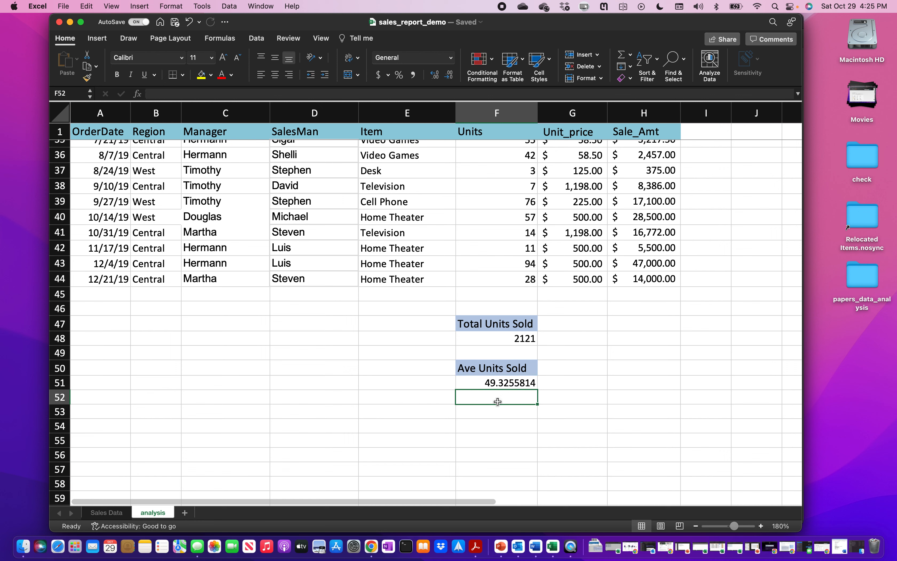
text(=)
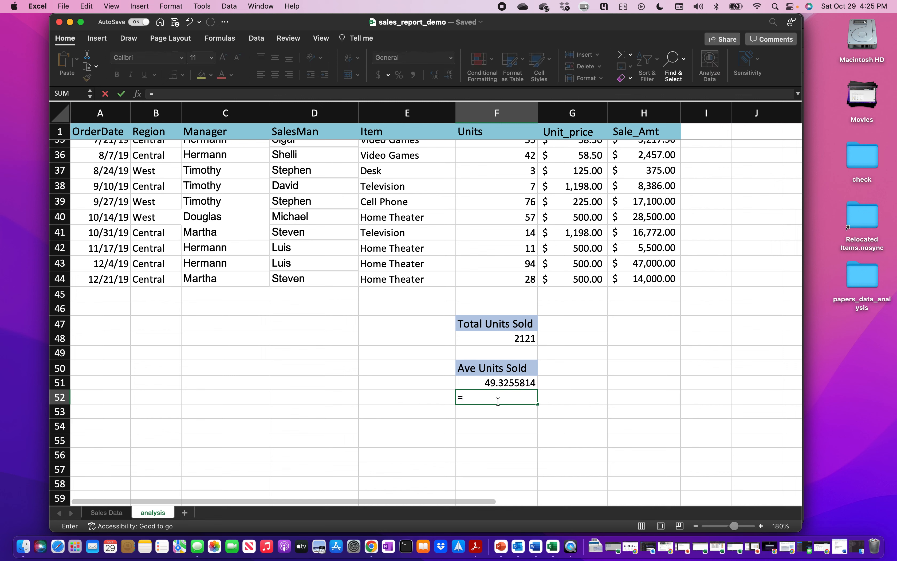
text(round)
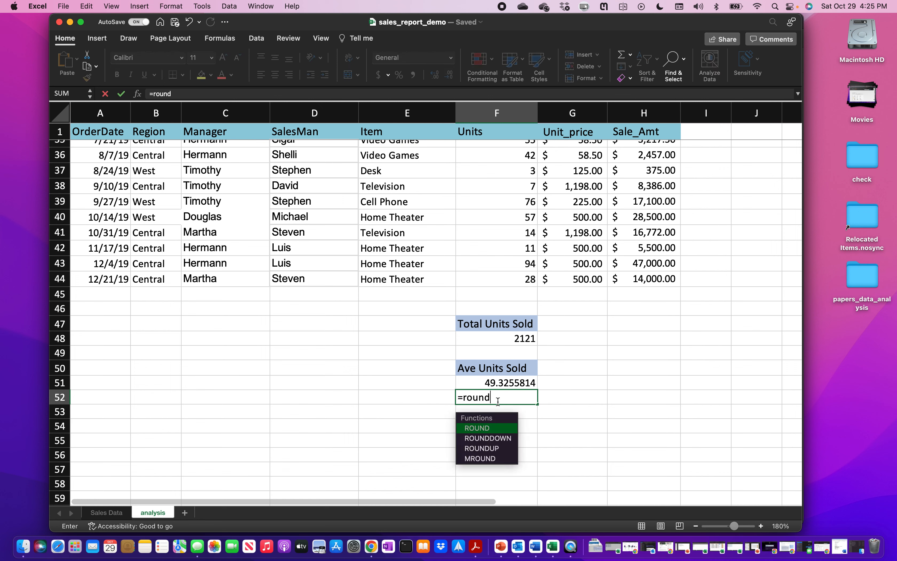
text(9)
key(BackSpace)
text(()
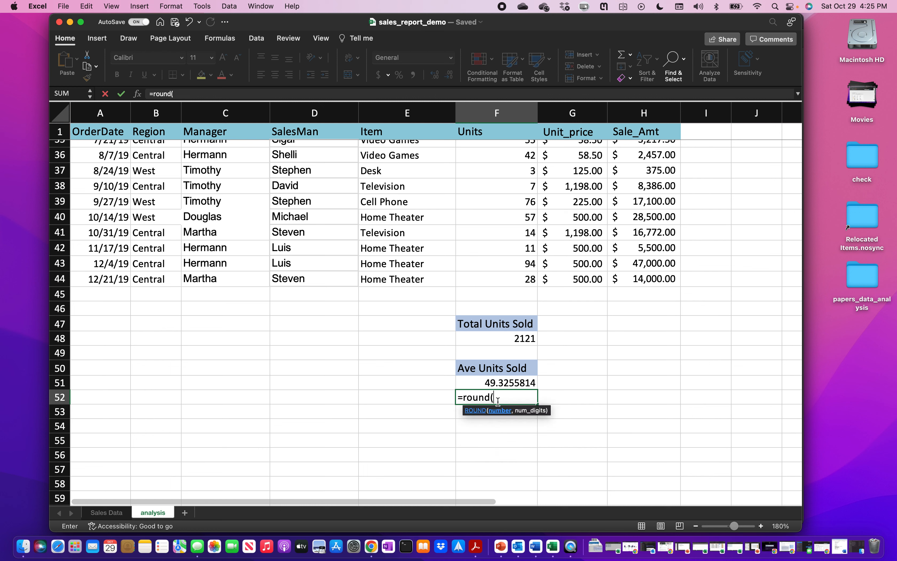
click(499, 383)
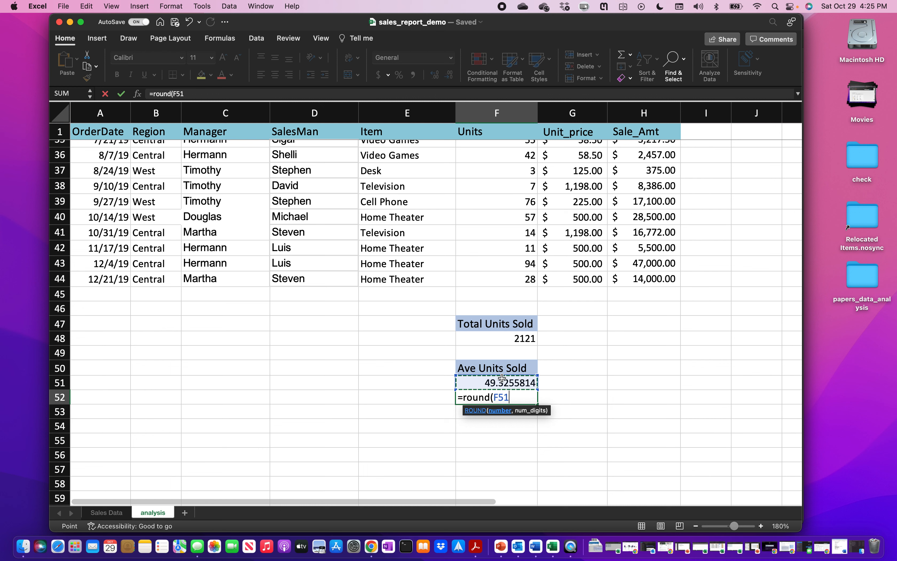
text(,)
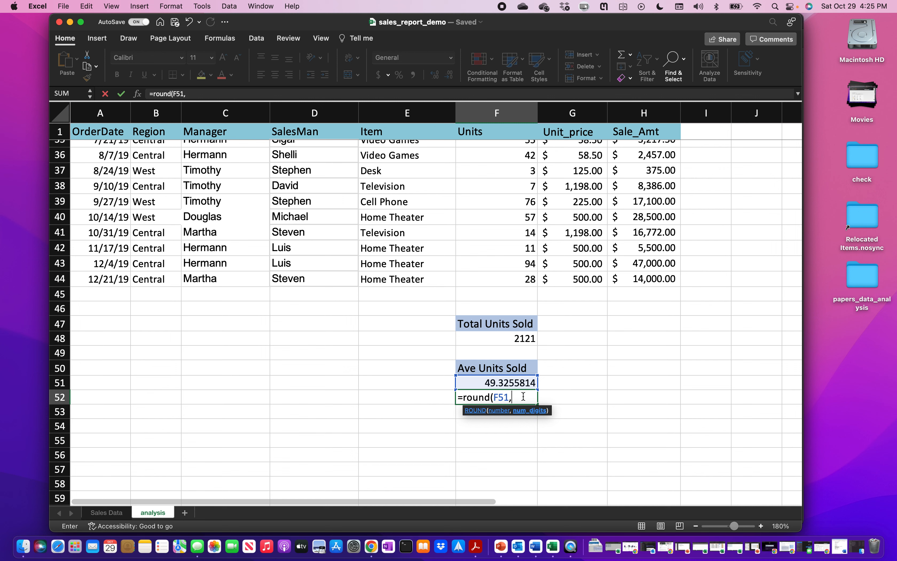
text())
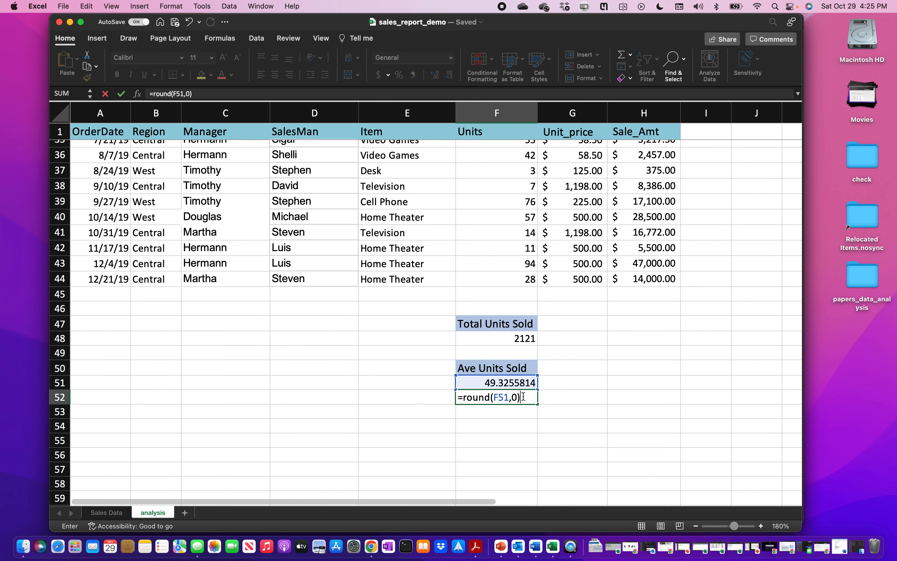
key(Return)
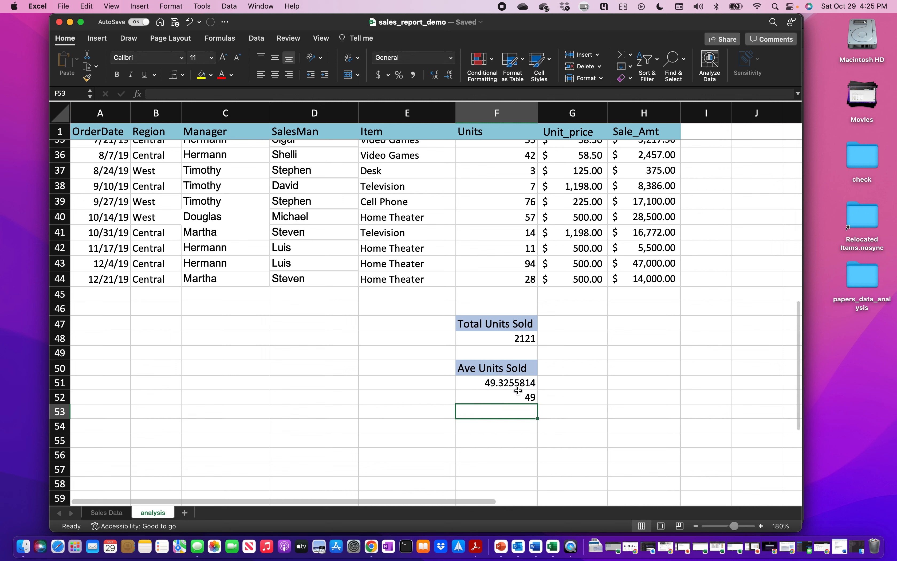
click(518, 397)
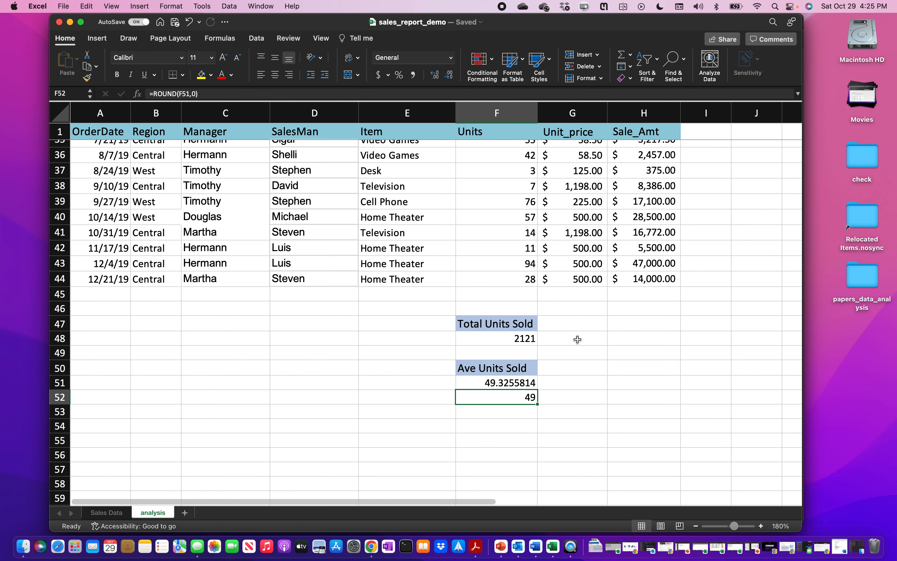
Enter the label Highest Units Sold in F54.
scroll(578, 339, down, 1)
click(491, 412)
text(Highest Units Sold)
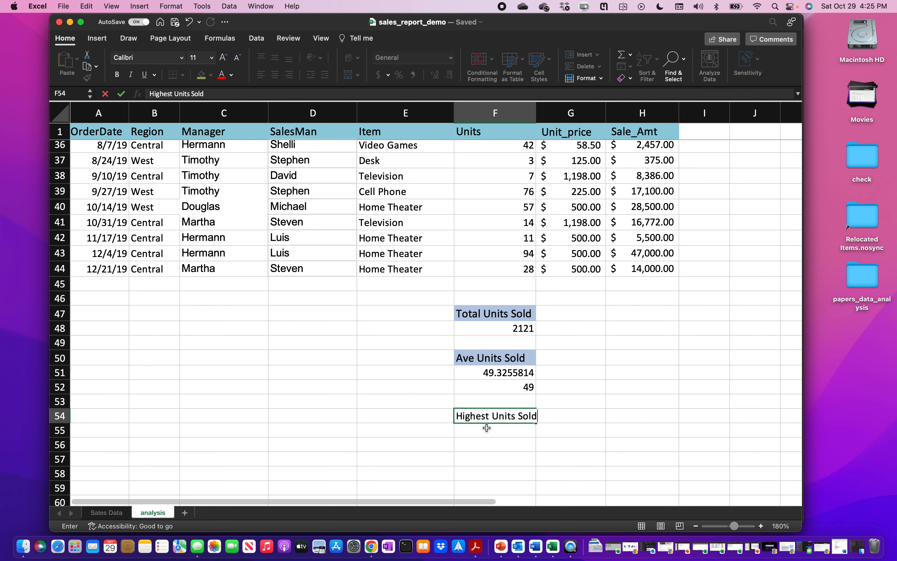
key(Return)
key(Up)
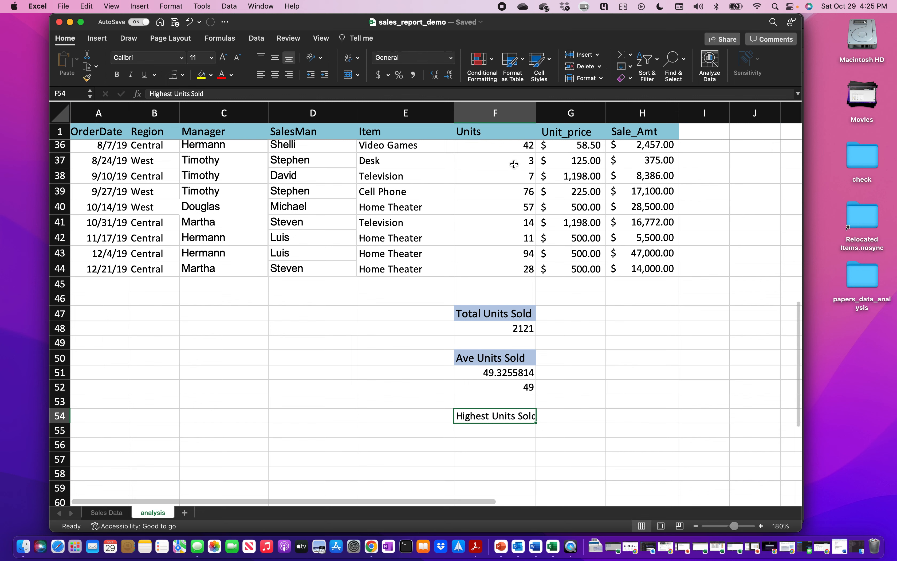
Apply the 40% - Accent1 cell style to the F54 label and widen column F to fit its text.
click(549, 63)
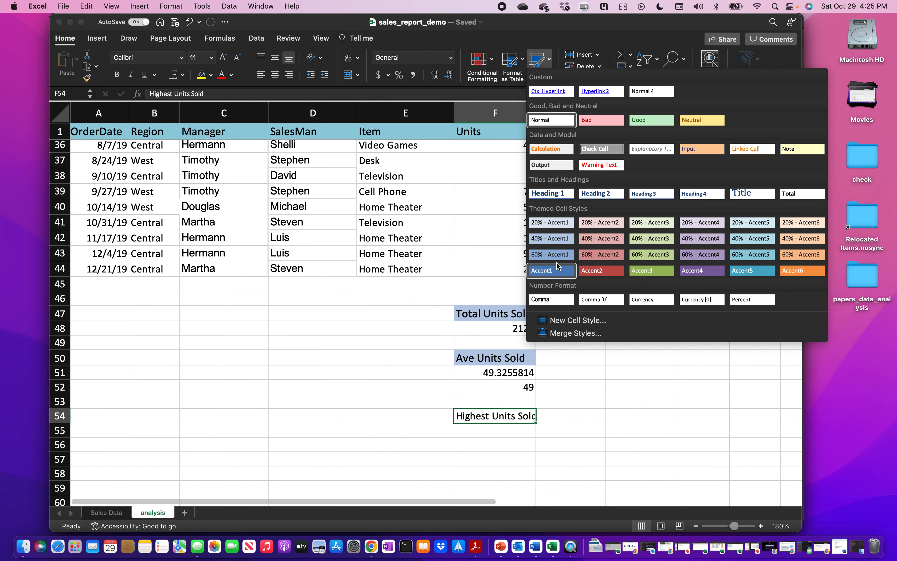
click(552, 239)
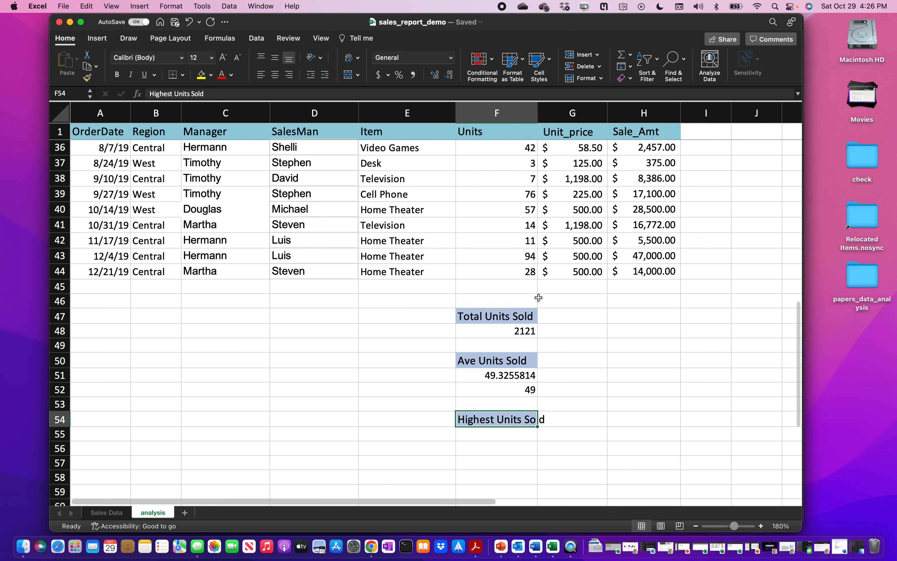
drag(538, 108, 550, 108)
Calculate the highest units sold in F55 with =MAX(F2:F44).
click(500, 434)
text(=)
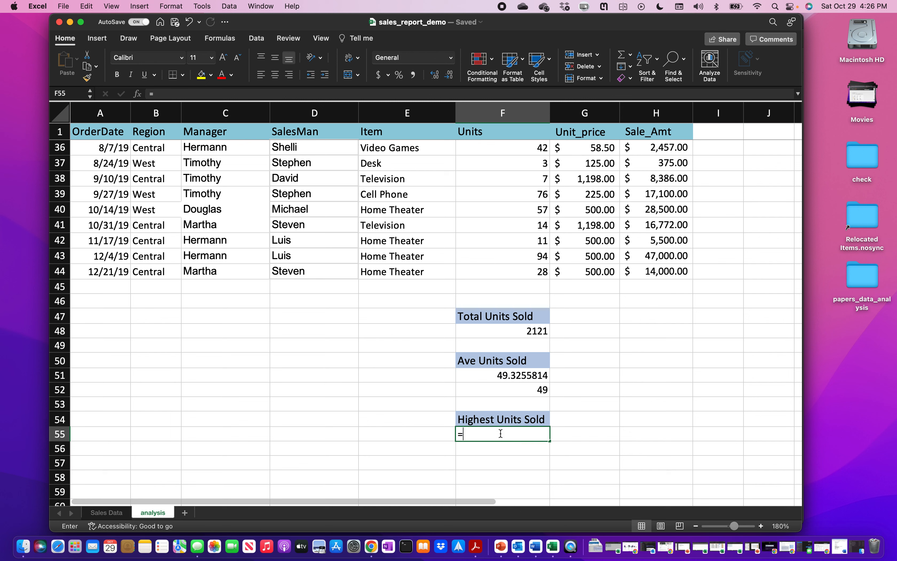
text(max()
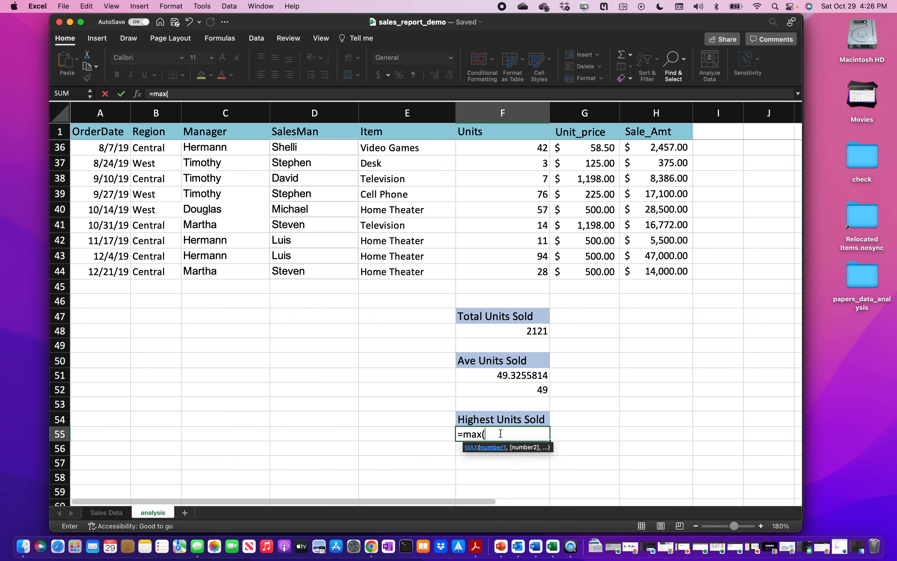
scroll(483, 270, up, 10)
click(482, 148)
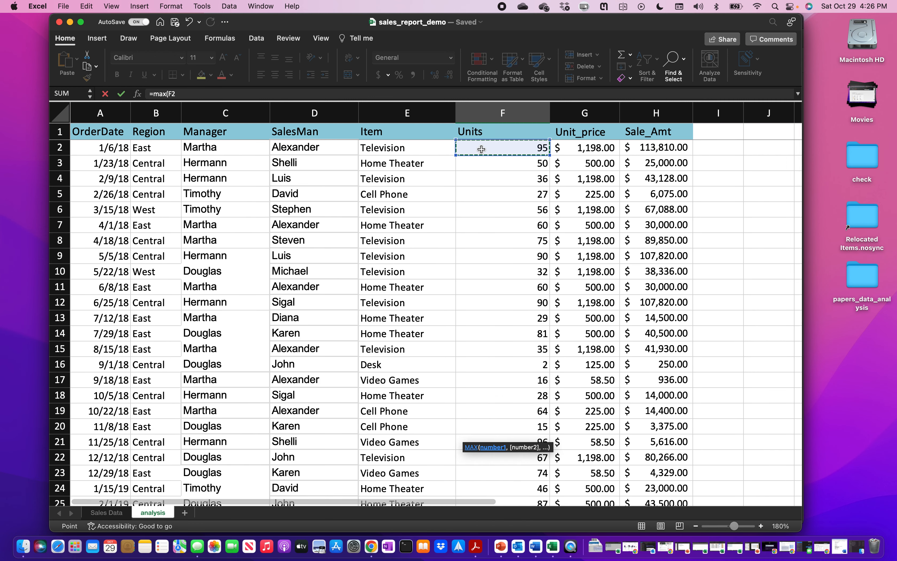
key(ctrl+shift+Down)
text())
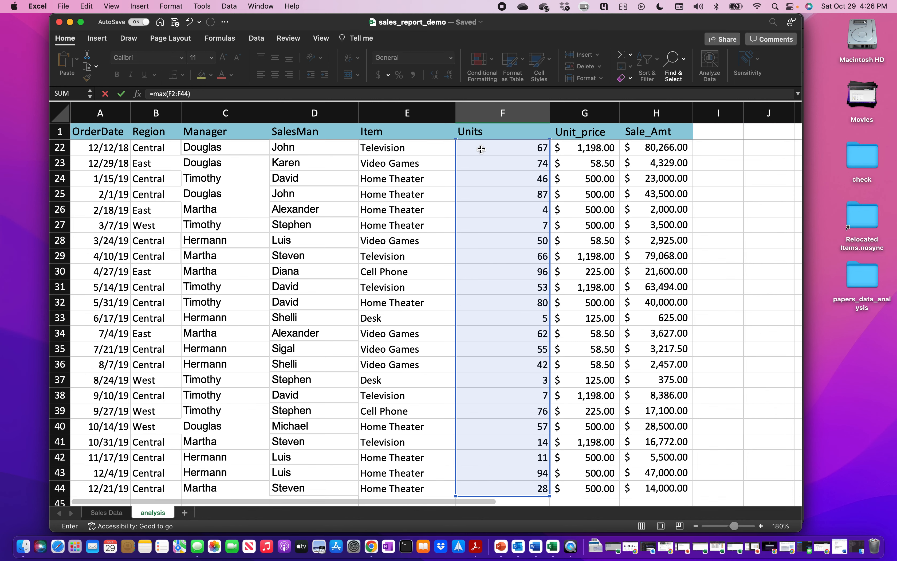
key(Return)
scroll(525, 423, down, 3)
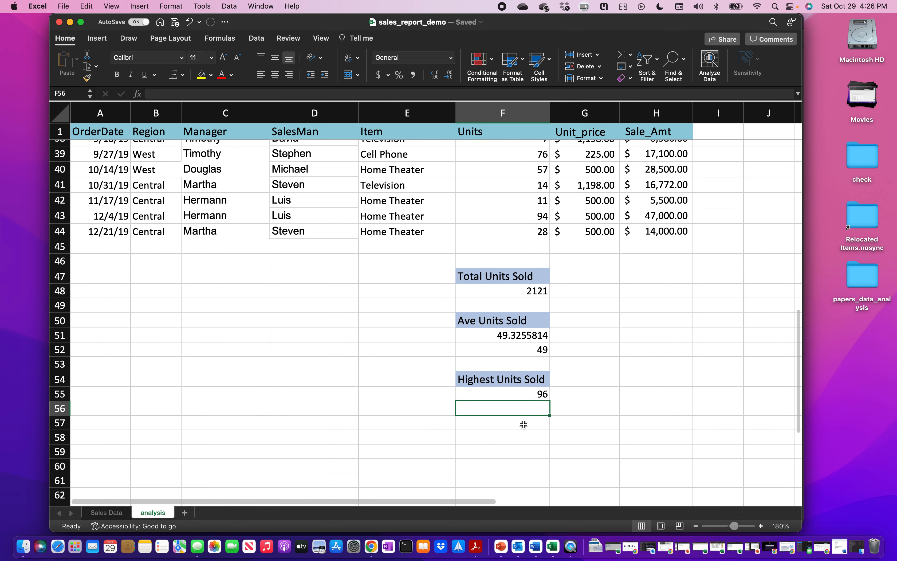
Enter the label Lowest Units Sold in F57 and apply the 40% - Accent1 cell style to it.
scroll(525, 423, down, 1)
click(512, 398)
text(Lowest U)
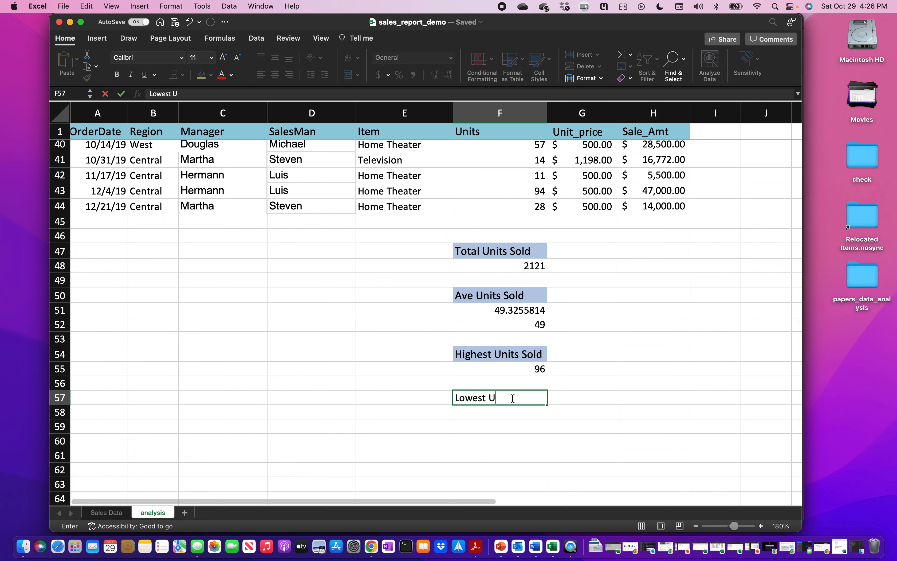
text(nits Sold)
key(Return)
click(525, 390)
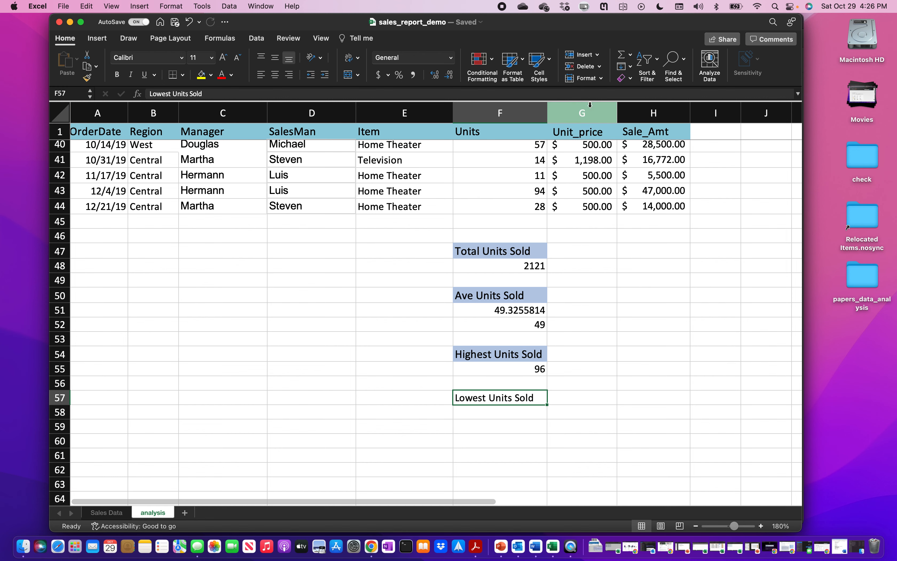
click(554, 59)
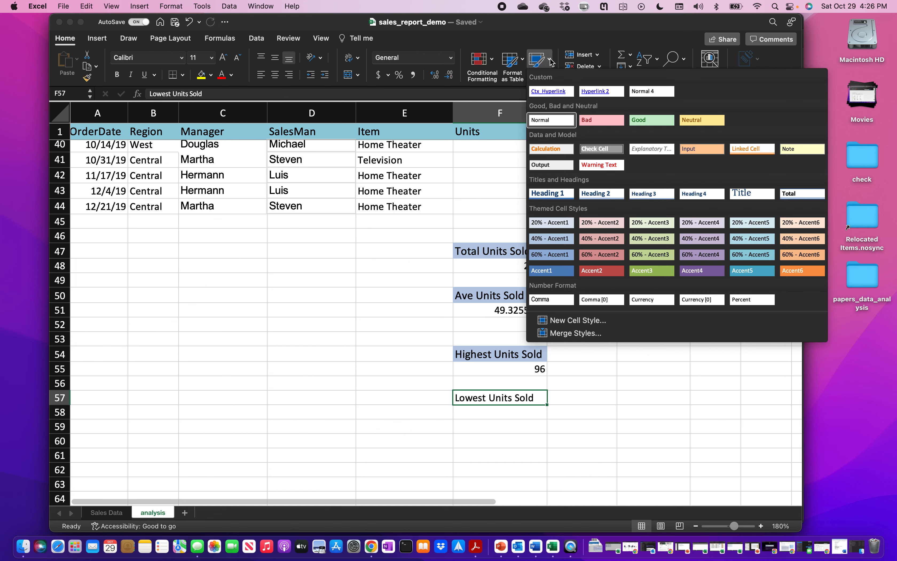
click(552, 242)
Calculate the lowest units sold in F58 with =MIN(F2:F44).
click(508, 417)
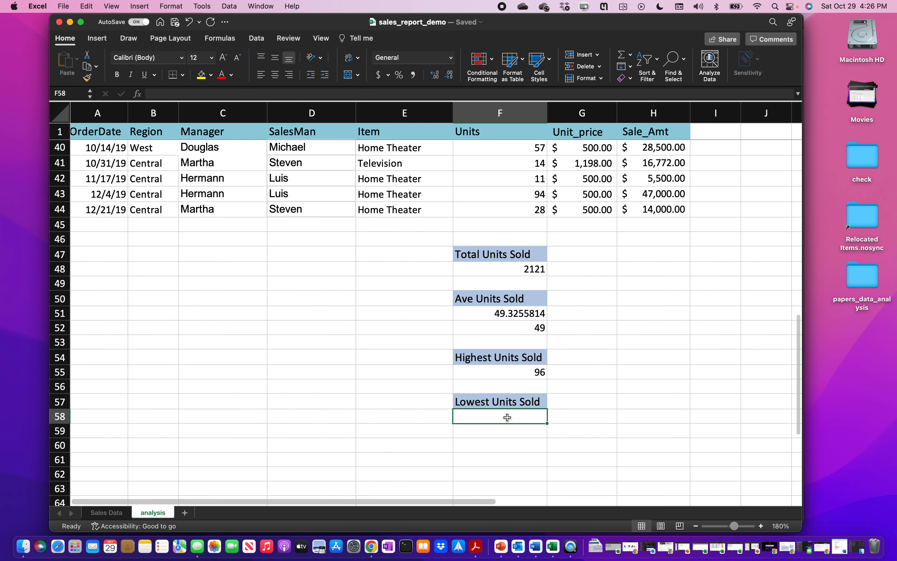
text(=)
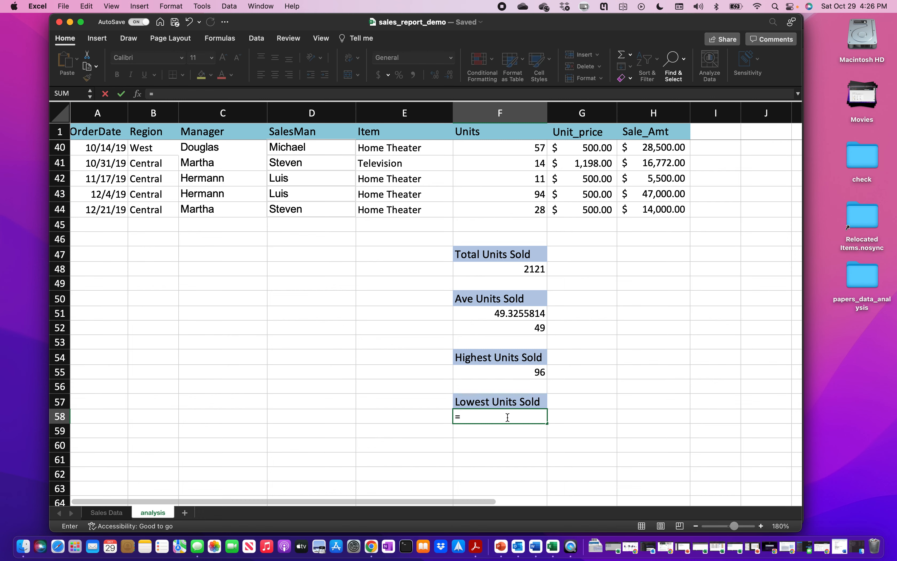
text(min()
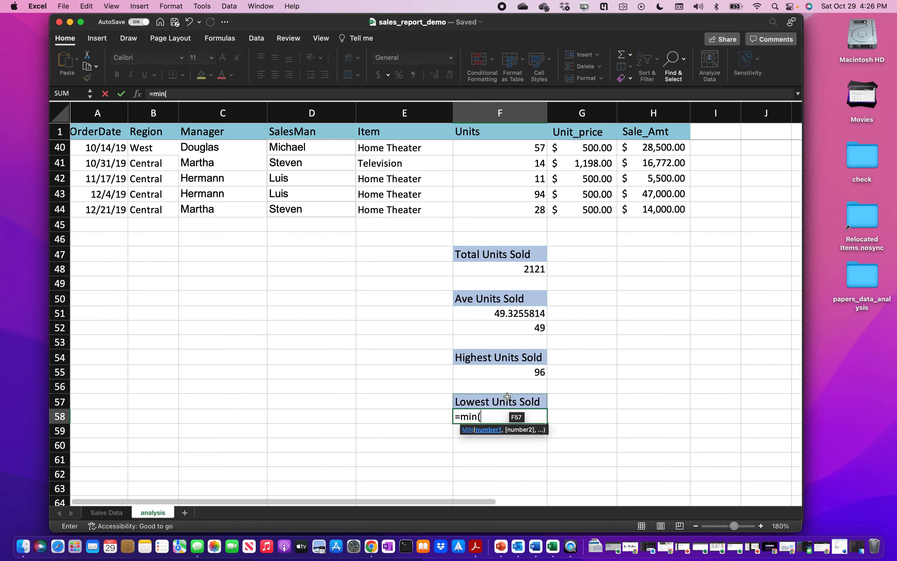
scroll(508, 324, up, 10)
click(480, 150)
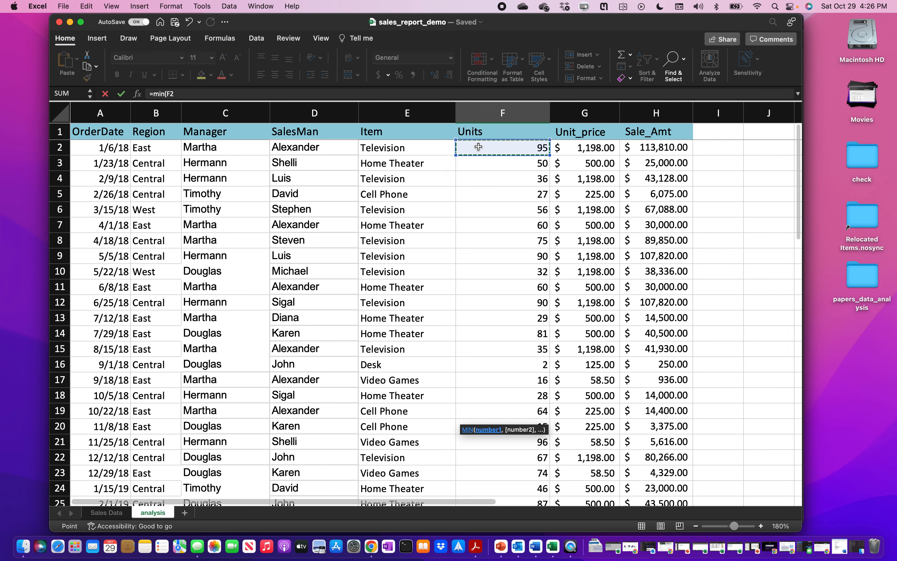
key(super+shift+Down)
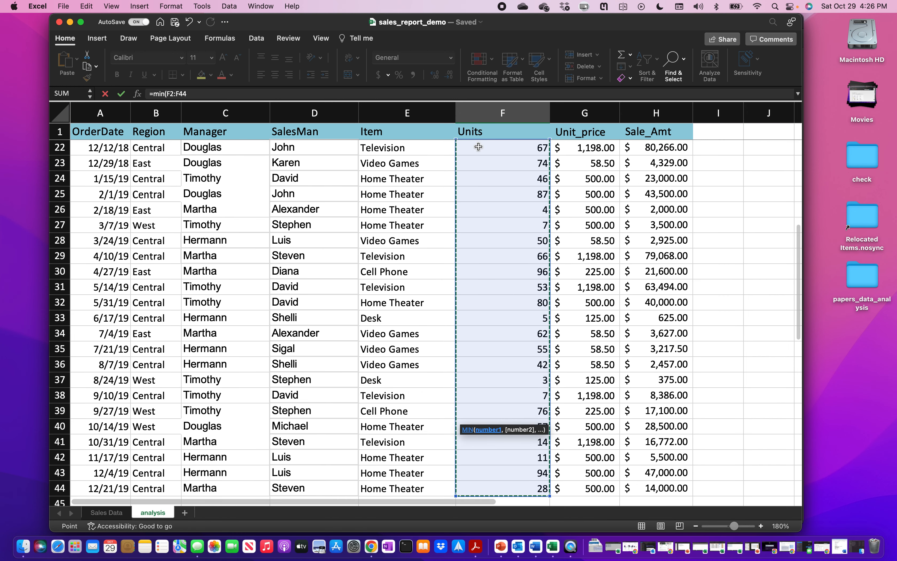
key(Return)
scroll(502, 308, down, 5)
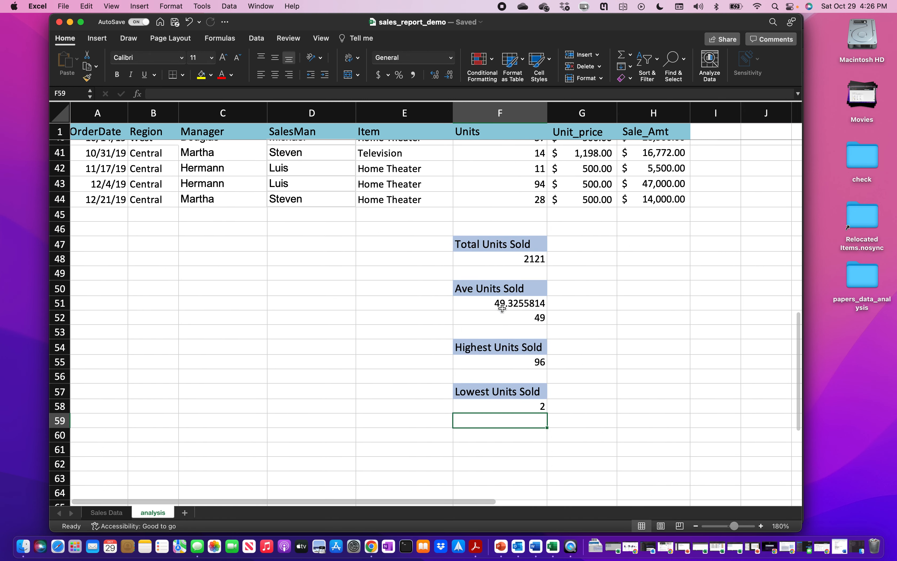
Enter the label Total Sale Amt in H47 and apply the 40% - Accent1 cell style to it.
scroll(547, 449, up, 1)
scroll(533, 268, down, 1)
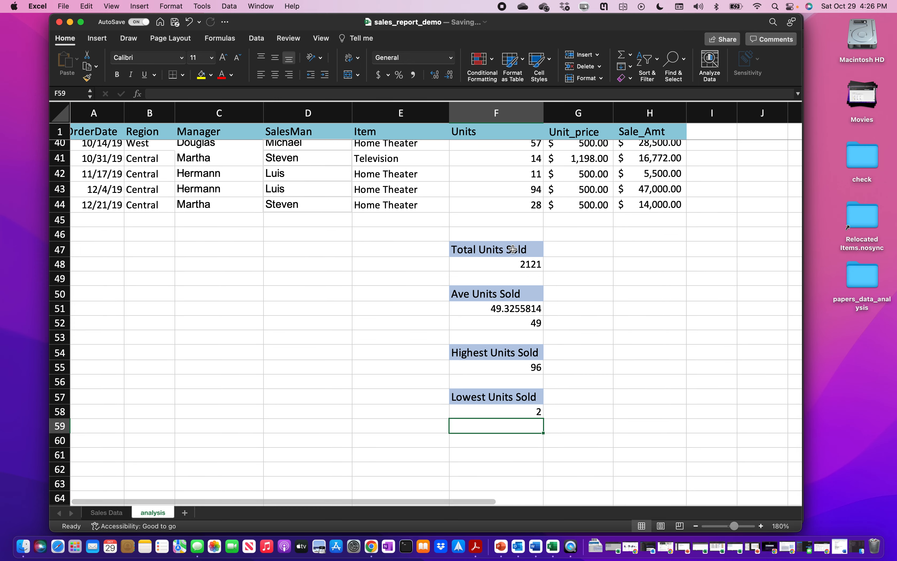
click(635, 251)
text(Total)
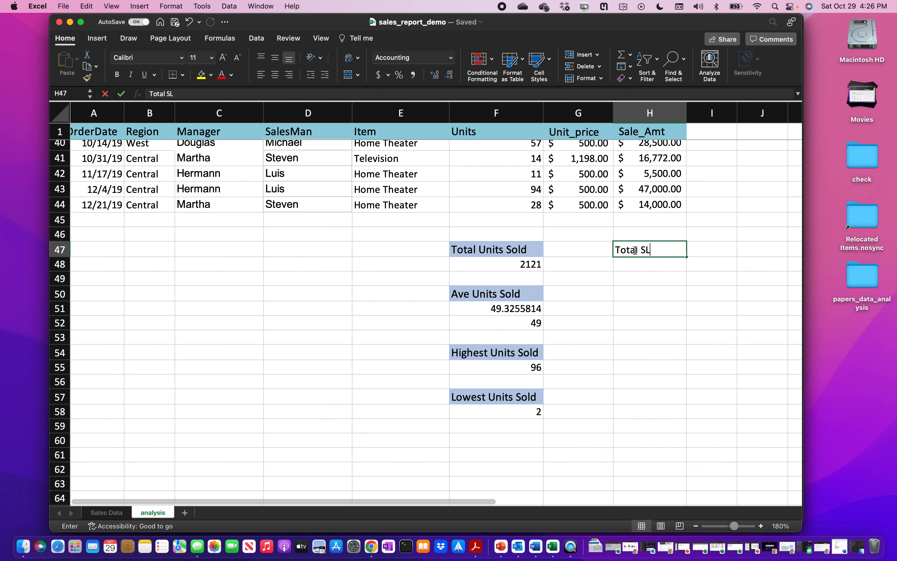
text( SL)
key(BackSpace)
text(ale am)
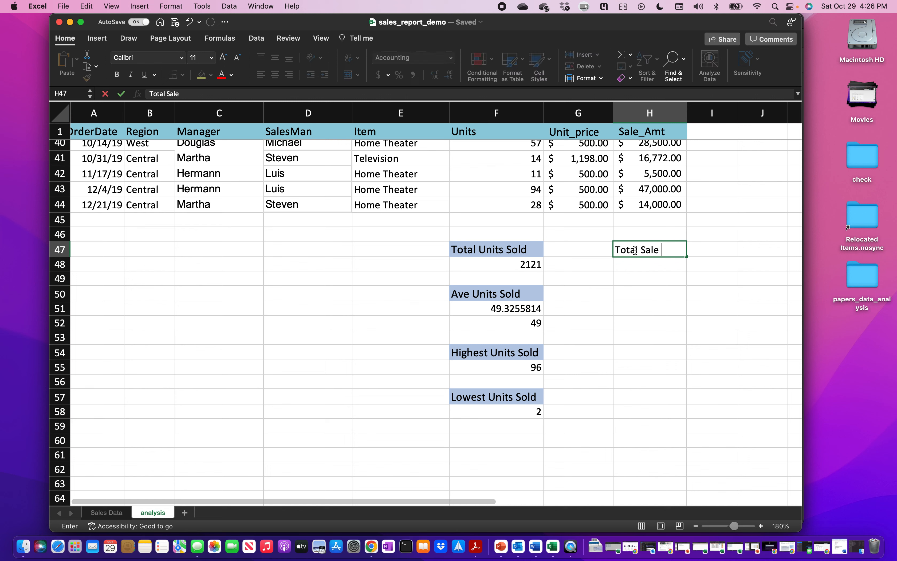
key(BackSpace)
key(BackSpace)
text(mt)
key(Return)
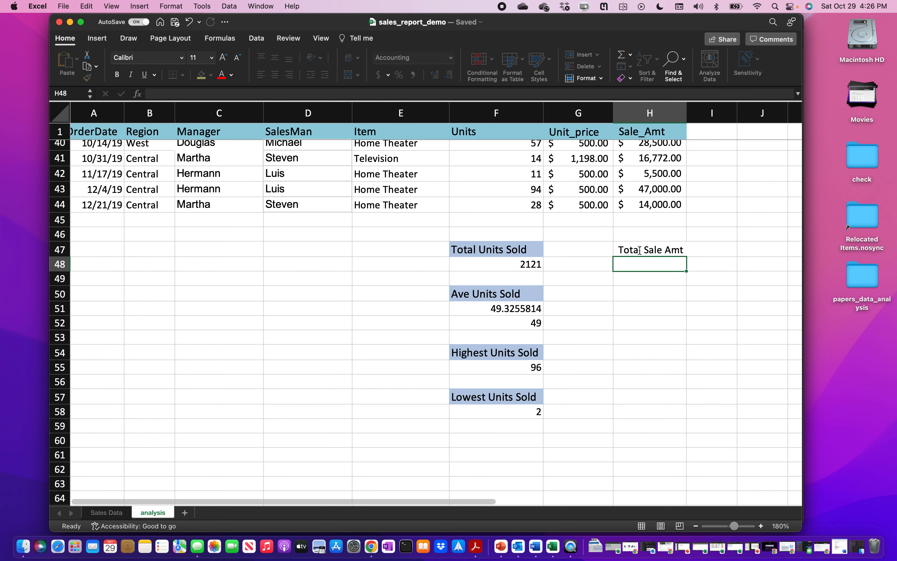
click(550, 64)
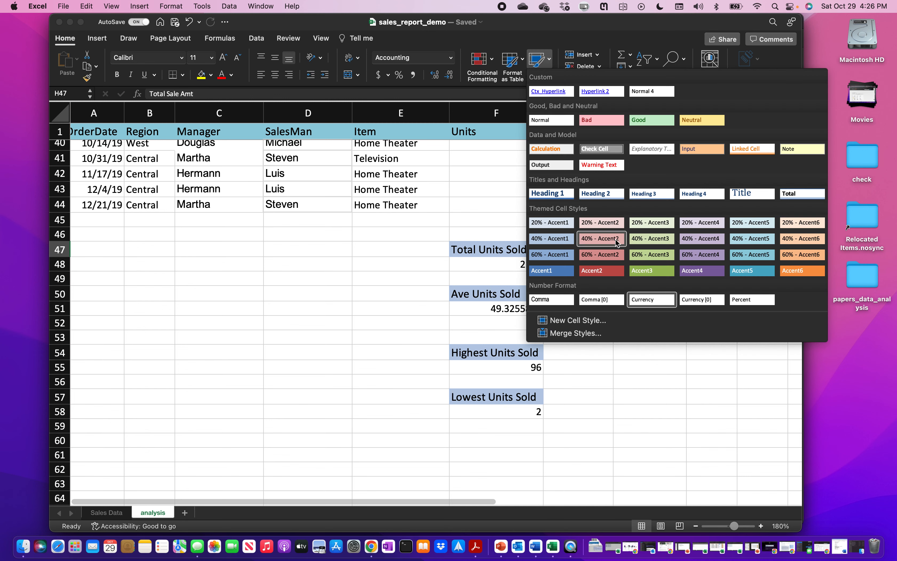
click(548, 240)
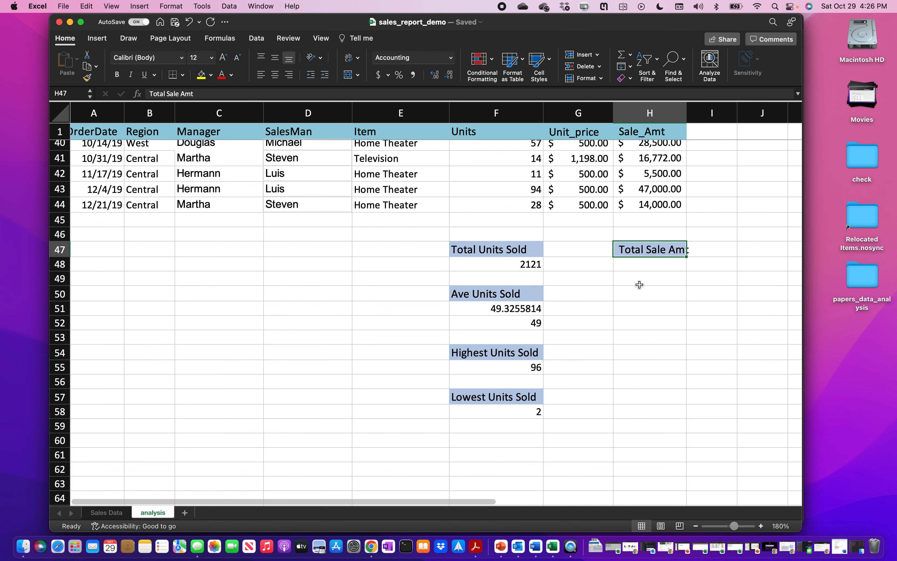
Calculate the total sale amount in H48 with =SUM(H2:H44).
click(637, 265)
text(=sum()
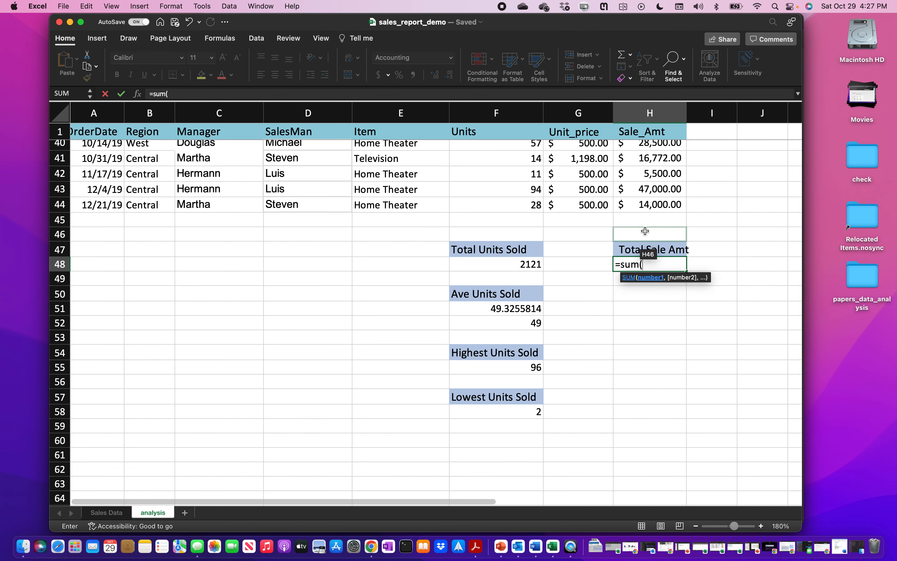
scroll(644, 241, up, 10)
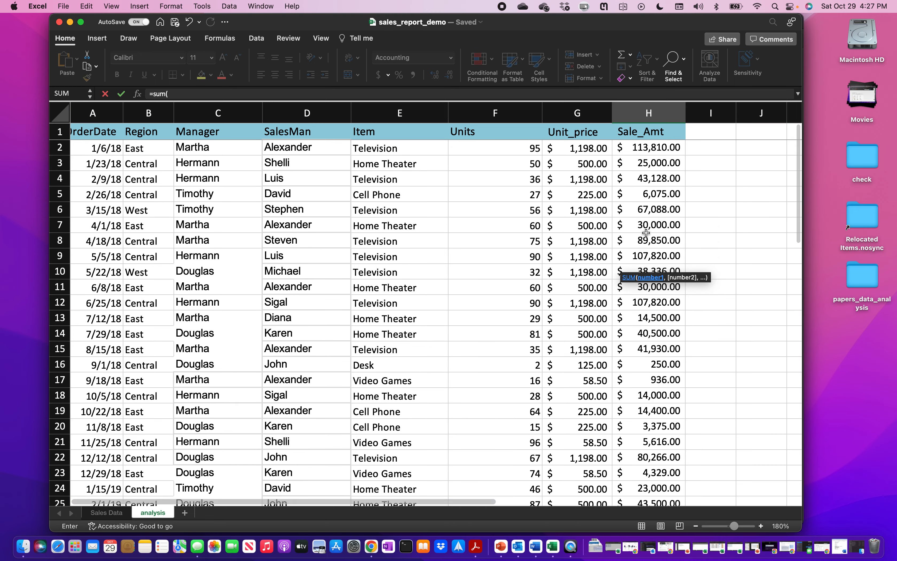
click(645, 156)
click(644, 148)
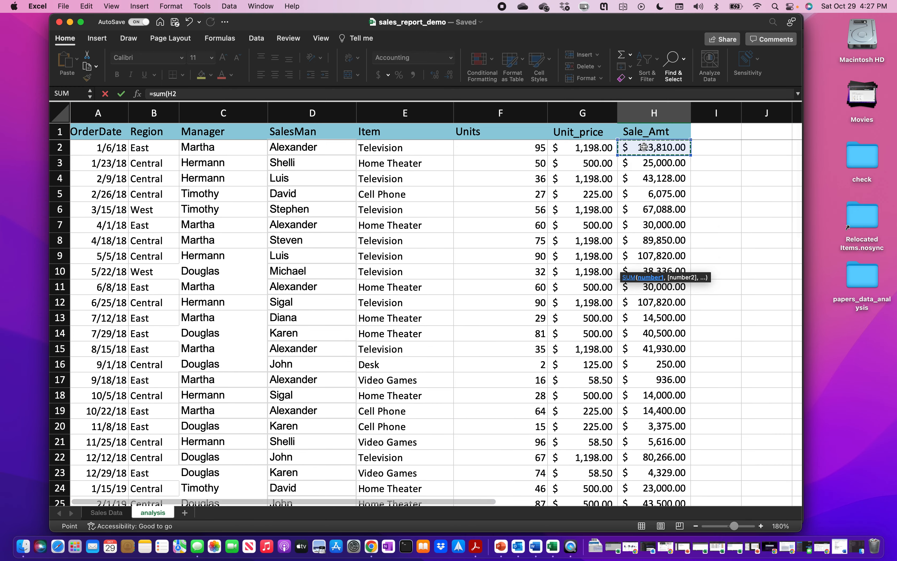
key(super+shift+Down)
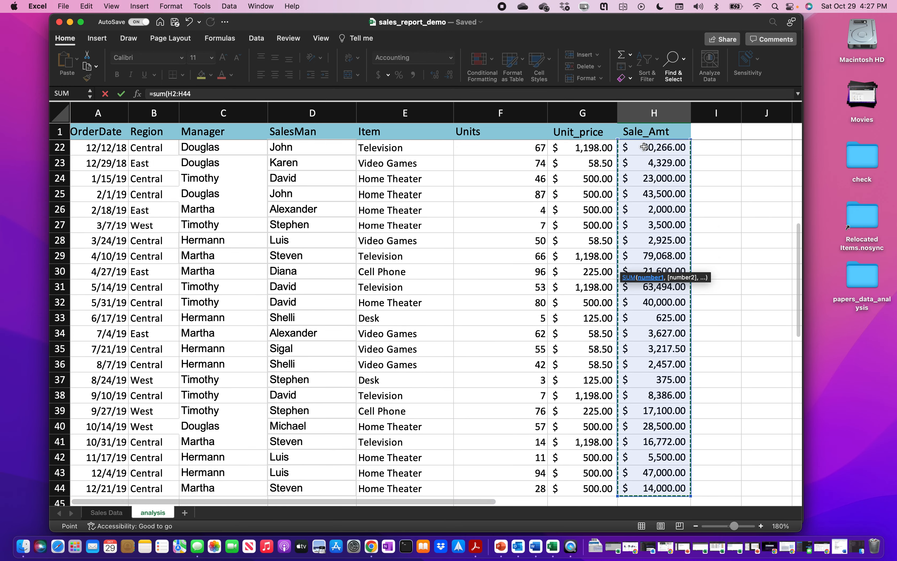
text())
key(Return)
scroll(644, 297, down, 5)
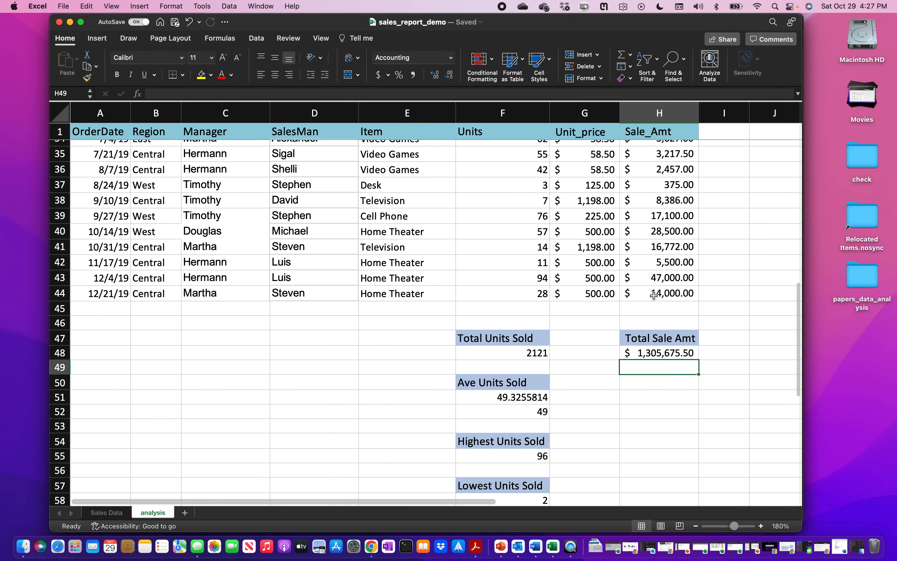
Enter the label Ave Sale Amt in H50 and apply the 40% - Accent1 cell style to it.
click(637, 338)
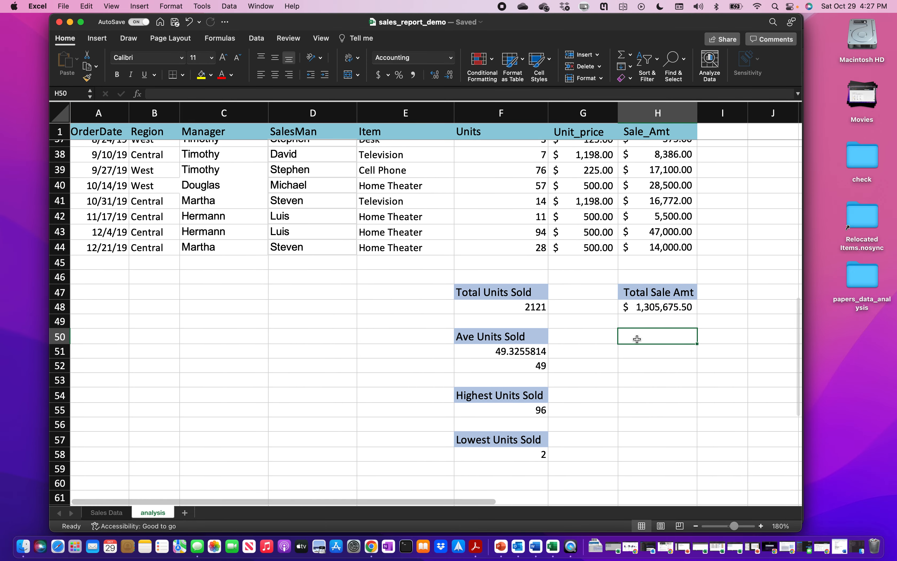
text(Ave Sale Amt)
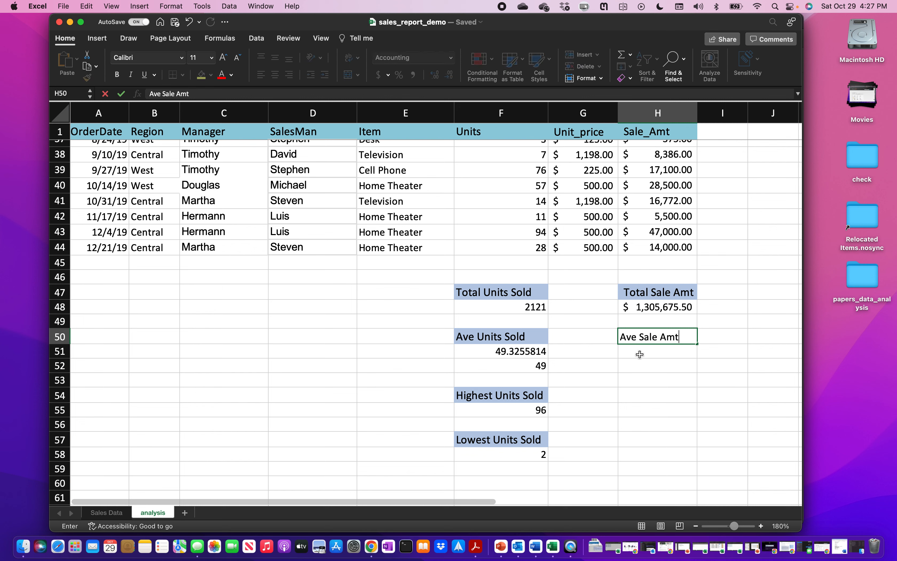
key(Return)
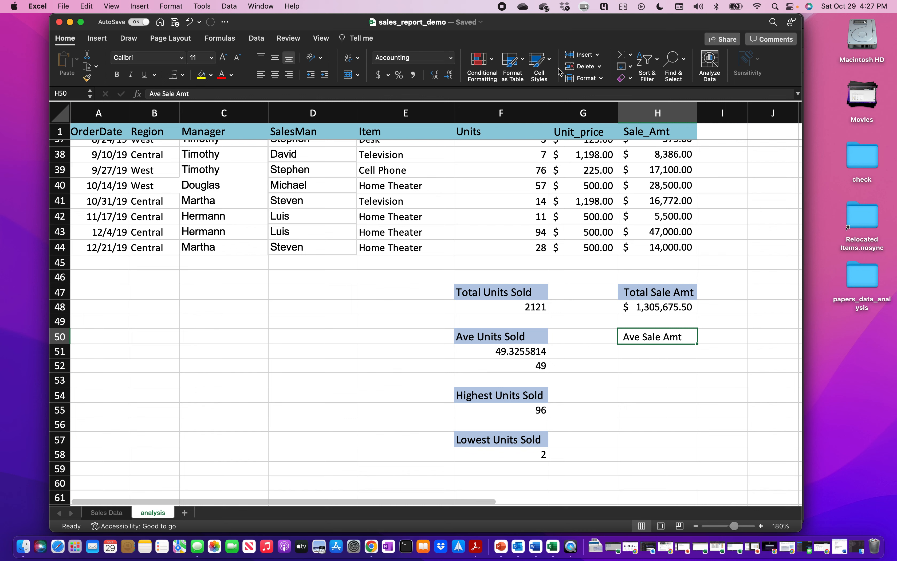
click(550, 61)
click(553, 239)
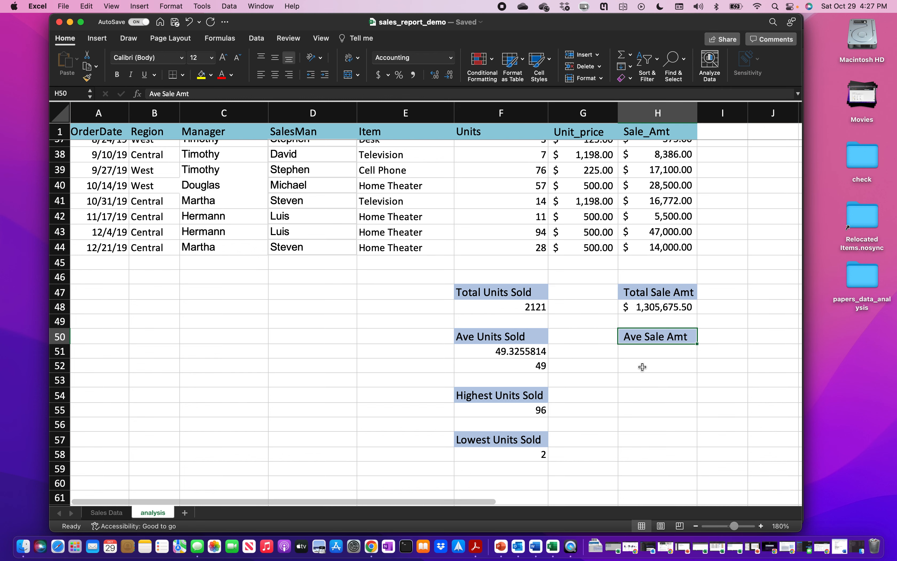
Calculate the average sale amount in H51 with =AVERAGE(H2:H44).
click(637, 354)
text(=a)
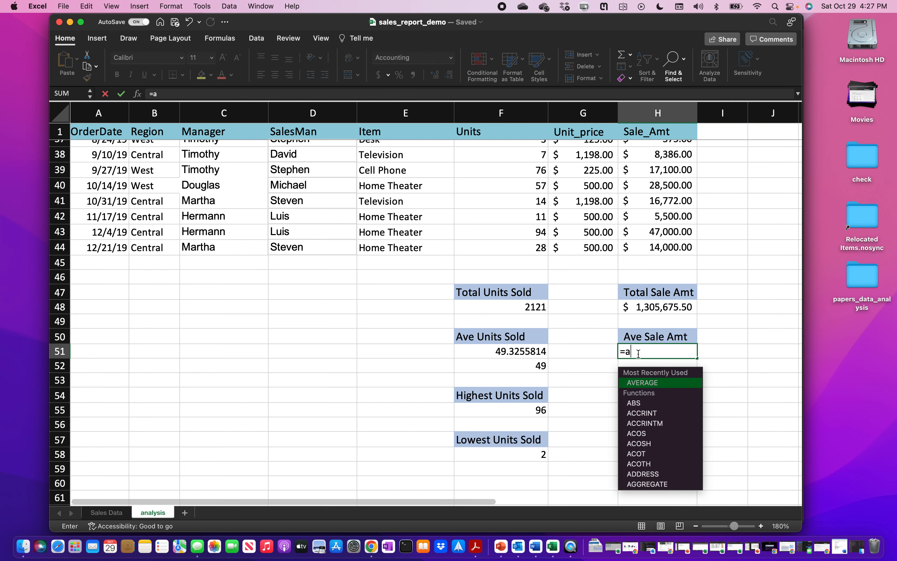
text(verag)
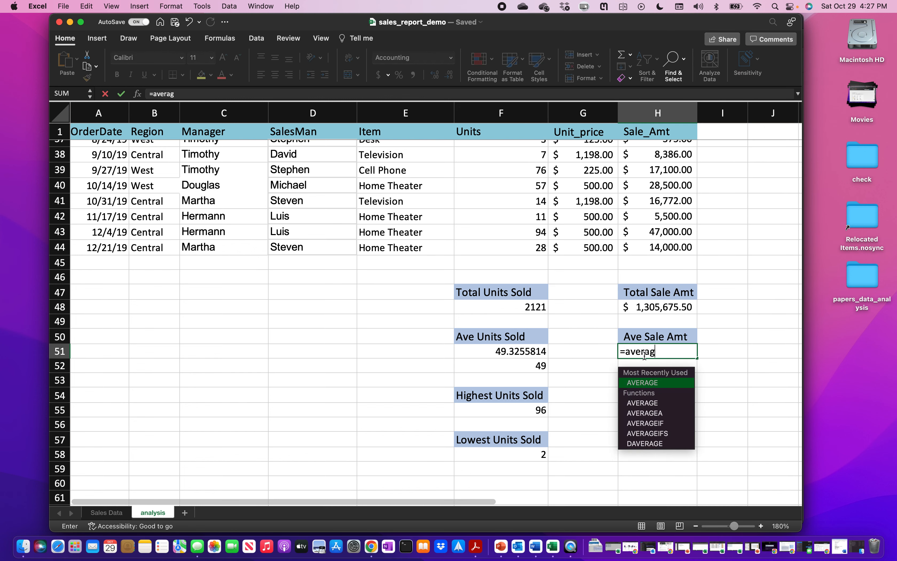
text(e)
double_click(677, 406)
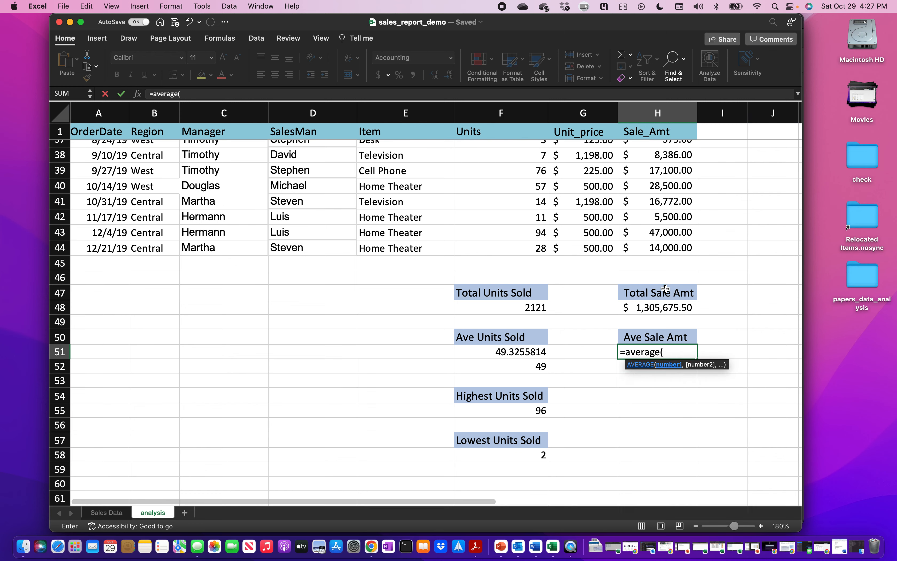
scroll(673, 334, up, 10)
click(651, 148)
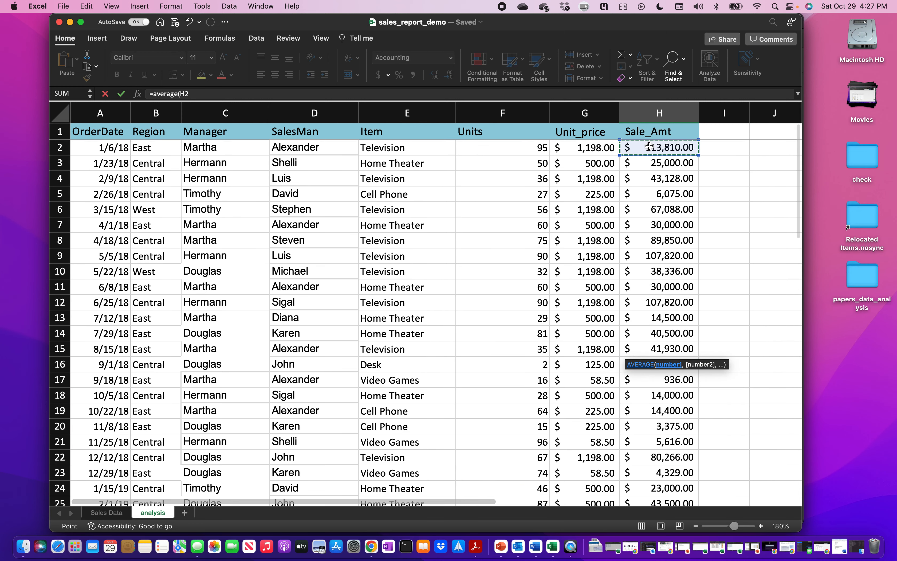
key(super+shift+Down)
text())
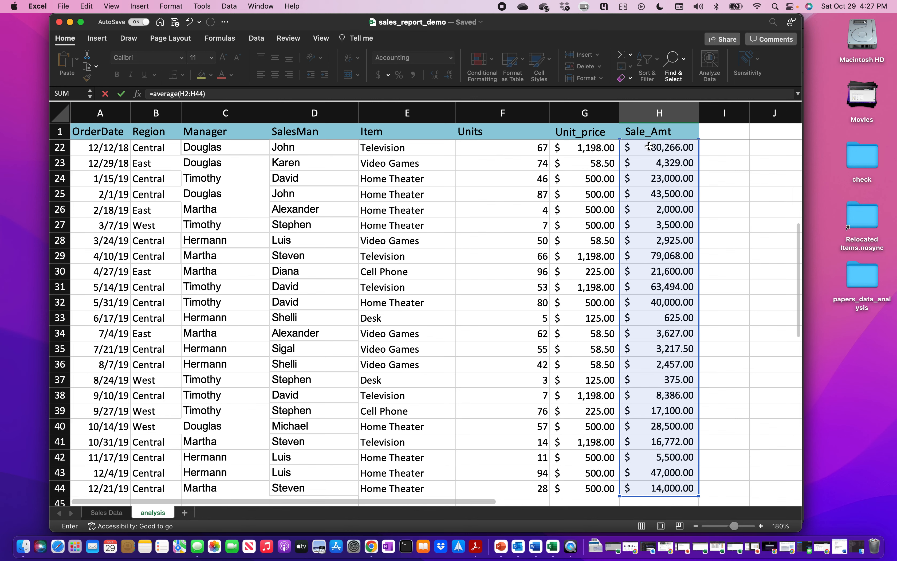
key(Return)
scroll(690, 370, down, 5)
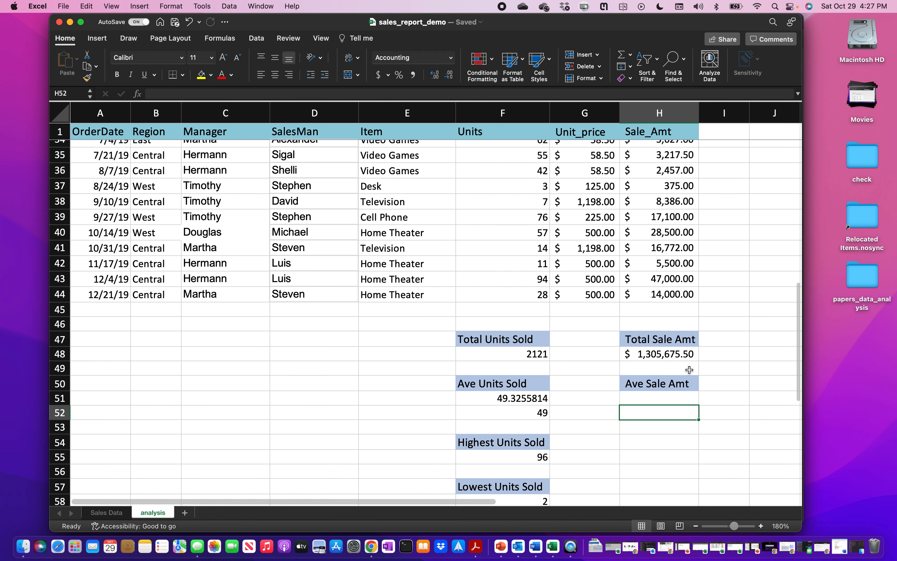
Open the average formula in H51 for editing and re-enter it as =AVERAGE(H2:H44).
click(665, 399)
key(Return)
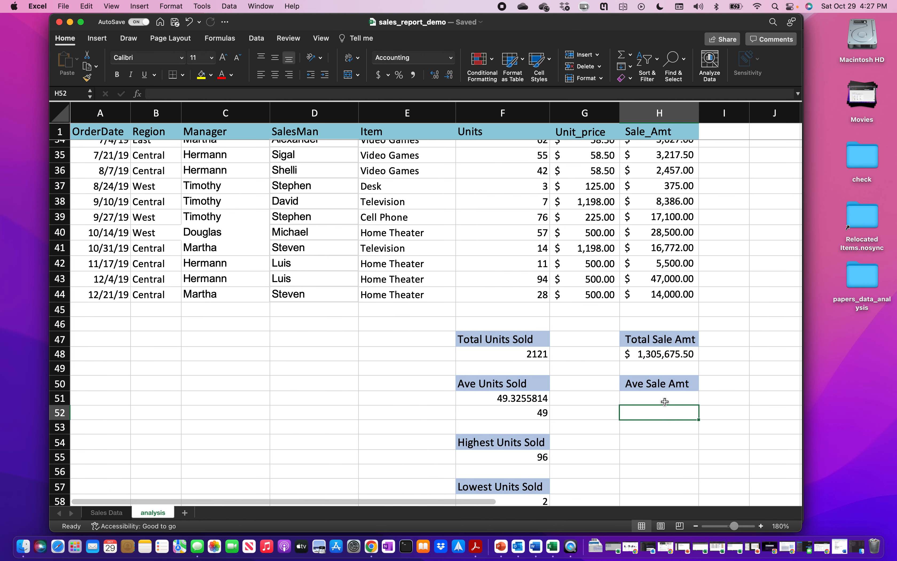
click(665, 402)
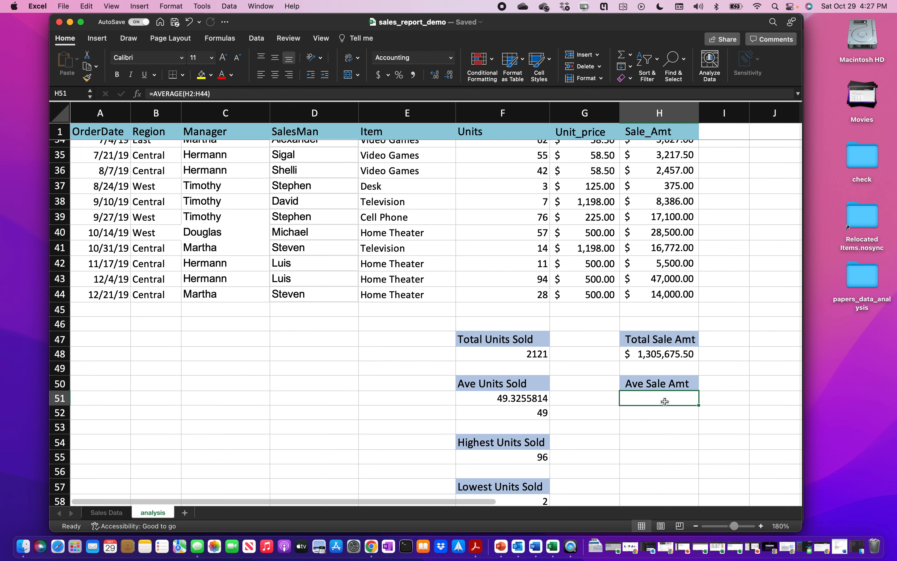
key(Return)
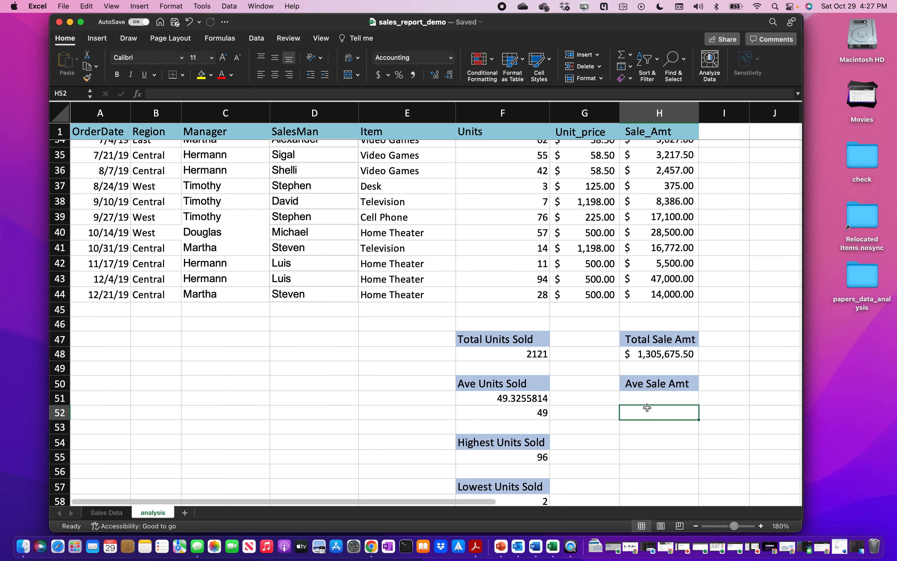
click(648, 401)
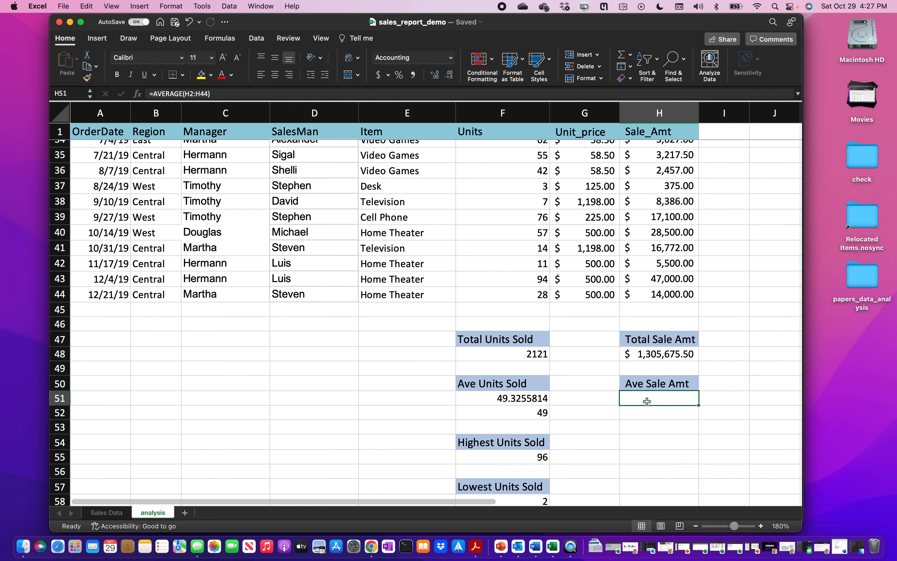
double_click(647, 402)
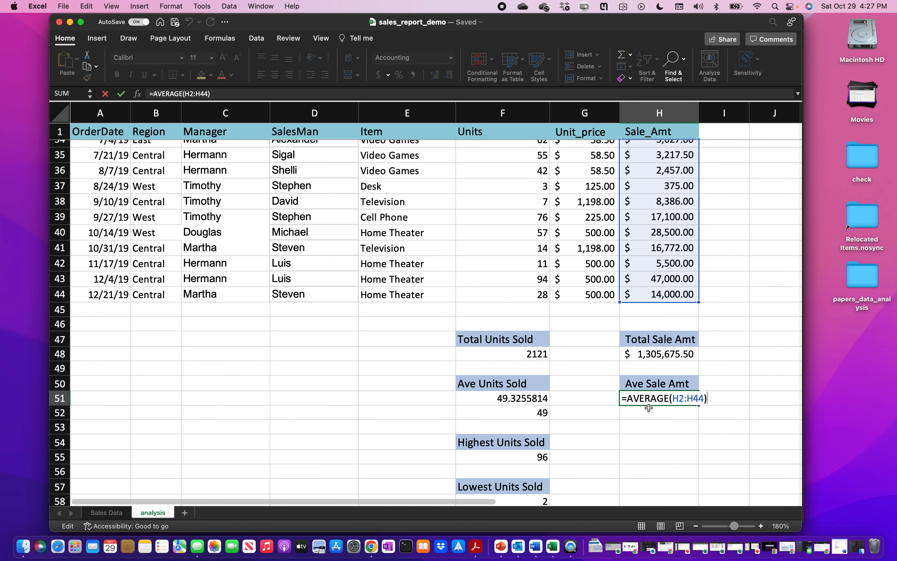
key(Return)
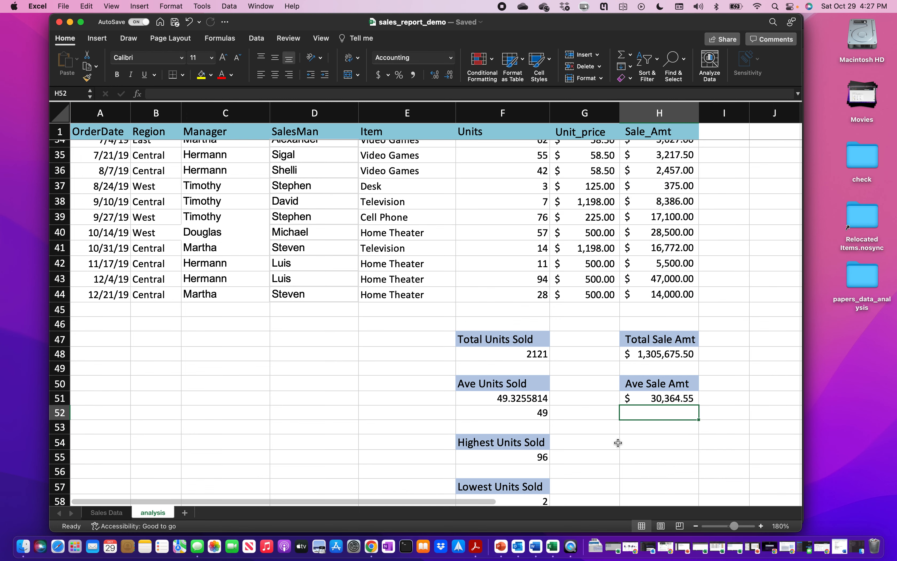
Enter the labels Highest Sale Amt in H54 and Lowest Sale Amt in H57.
scroll(618, 442, down, 1)
scroll(618, 443, down, 1)
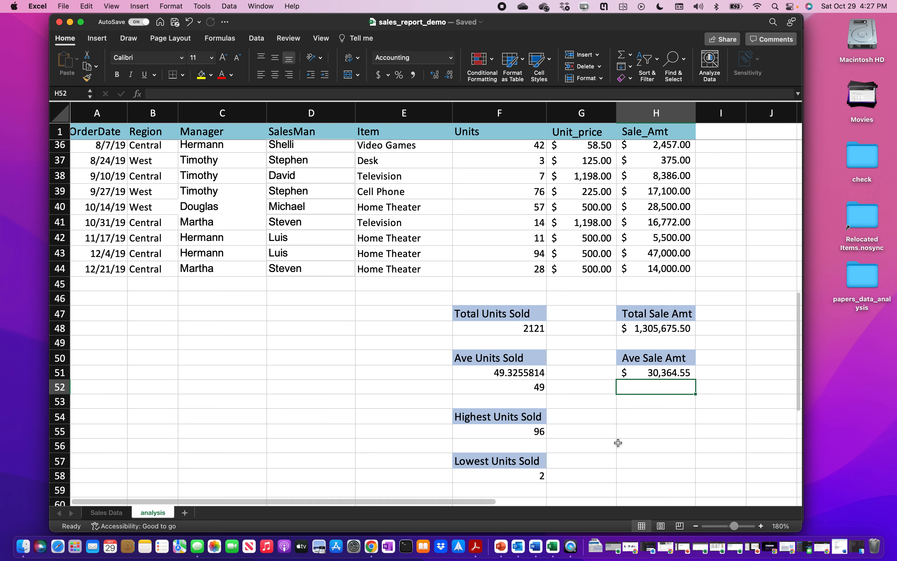
click(635, 417)
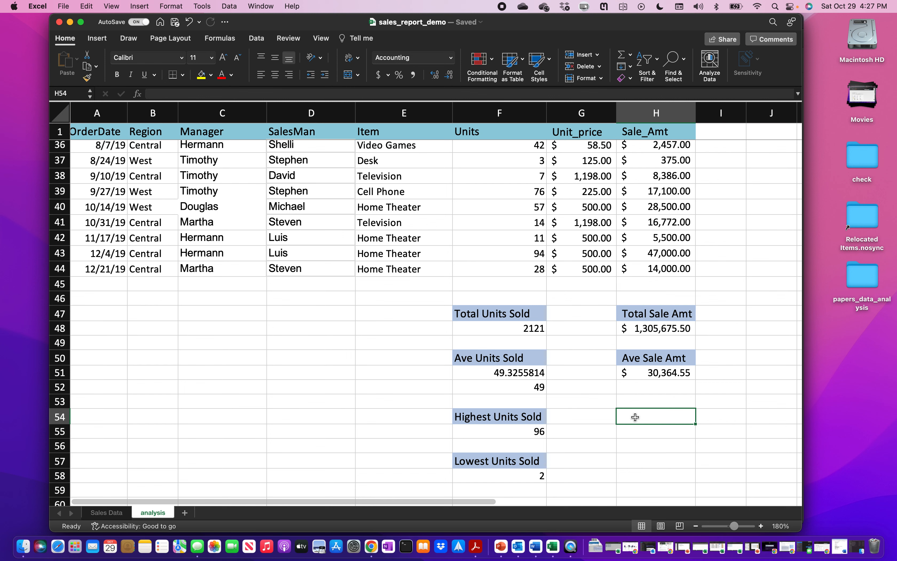
text(Highest Sale Amt)
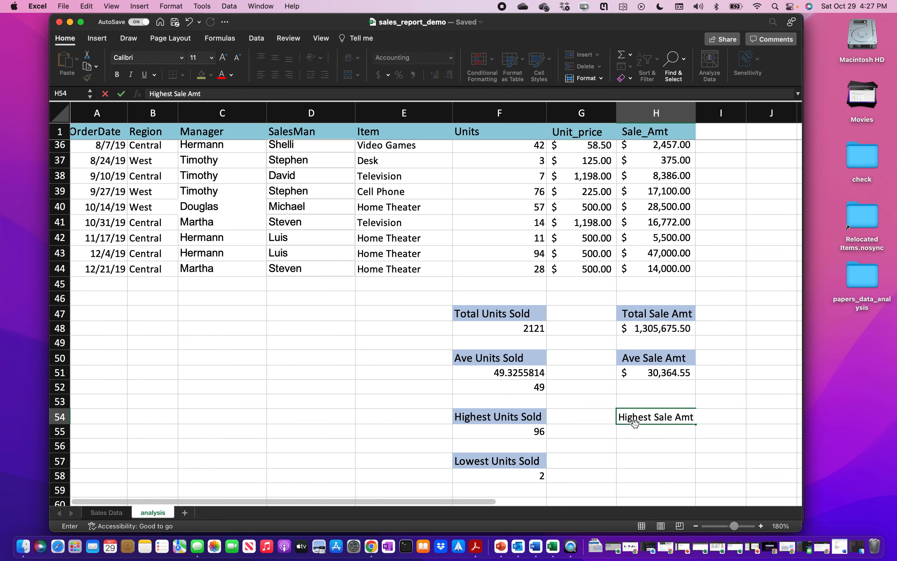
key(Return)
click(635, 418)
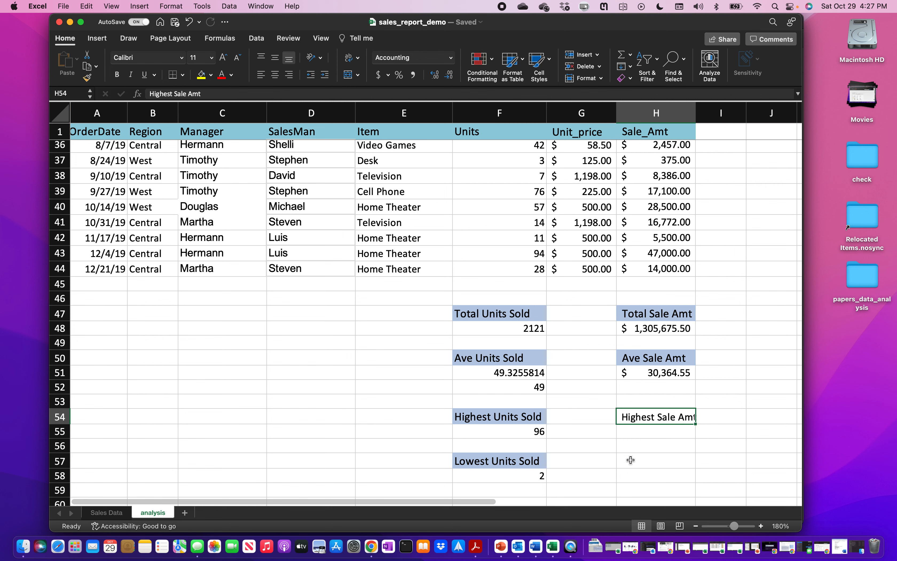
click(630, 462)
text(Lowest Sale Amt)
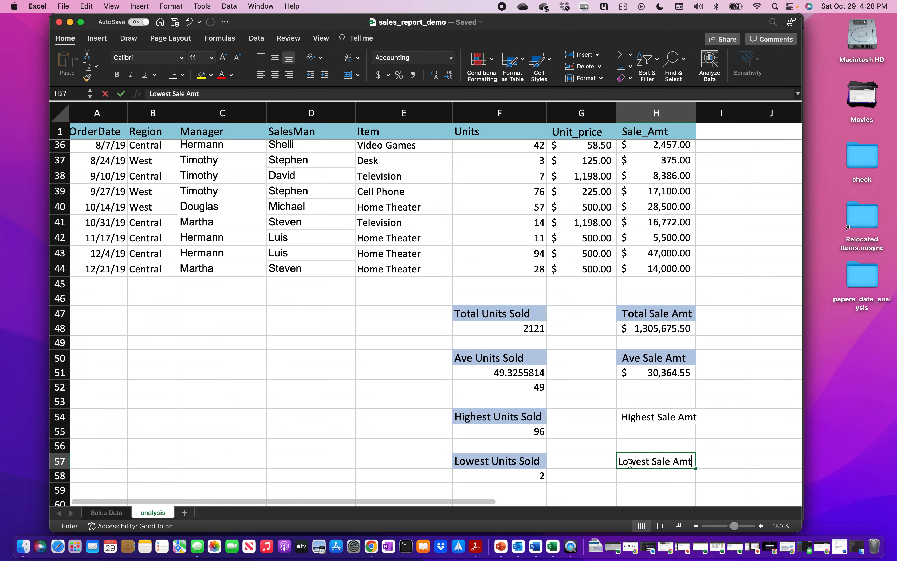
Apply the 40% - Accent1 cell style to the labels in H54 and H57, and autofit the width of column H.
click(631, 419)
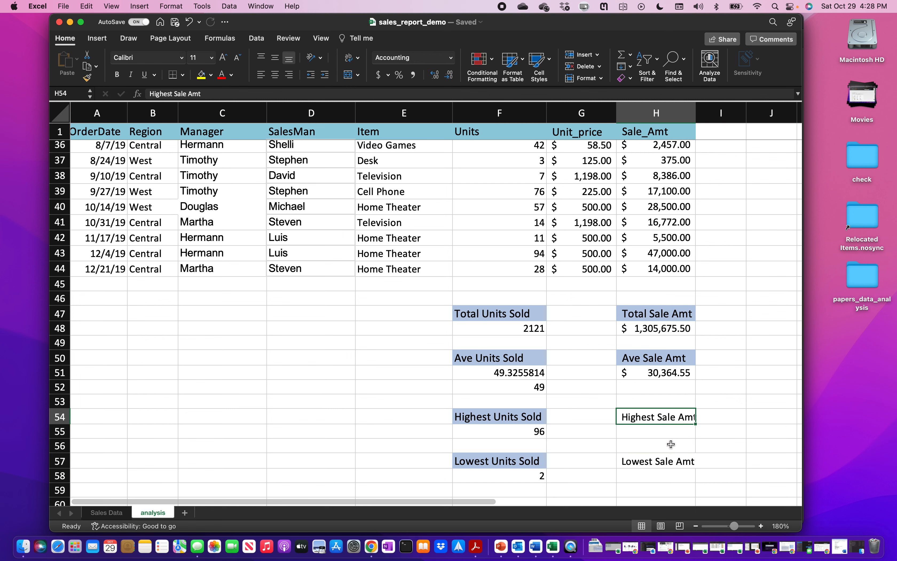
super+click(649, 461)
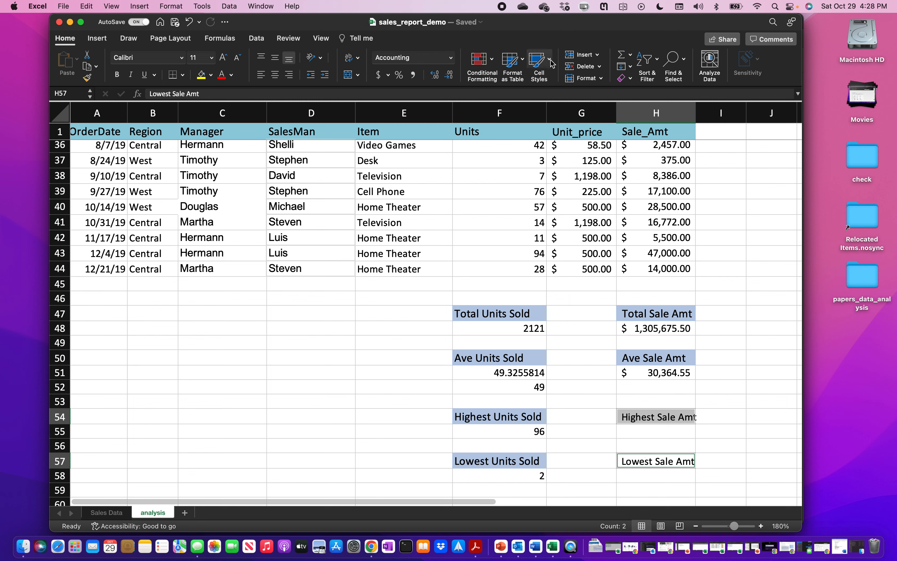
click(538, 61)
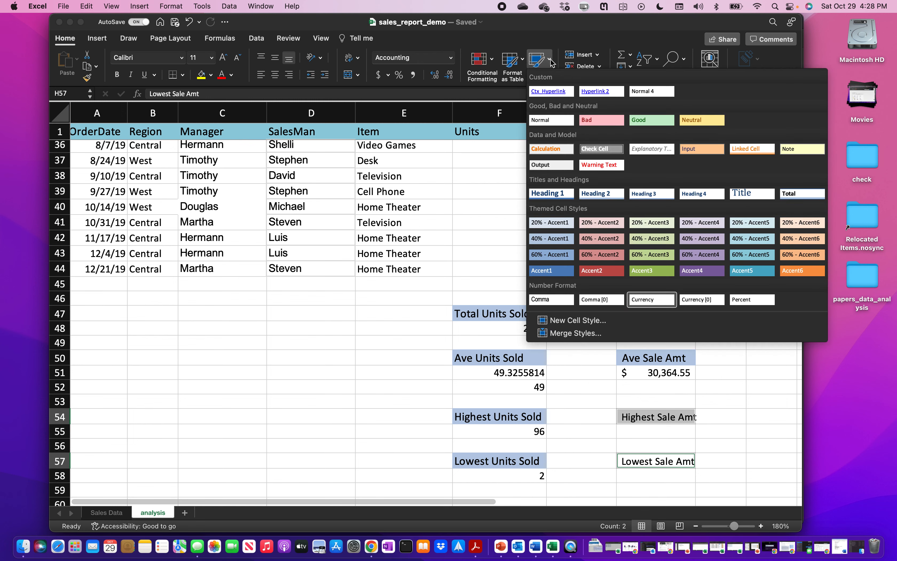
click(544, 242)
click(737, 415)
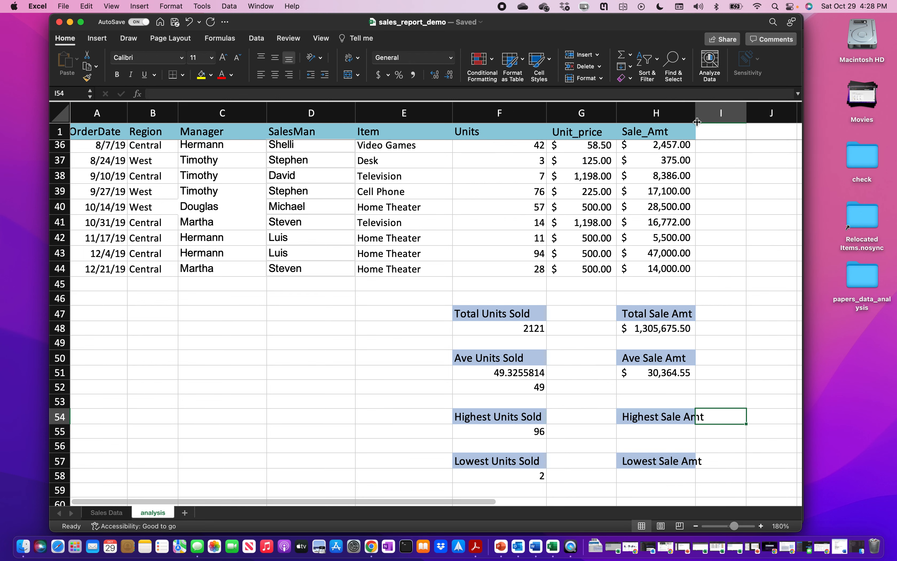
double_click(696, 113)
Calculate the highest sale amount in H55 with =MAX(H2:H44).
click(660, 433)
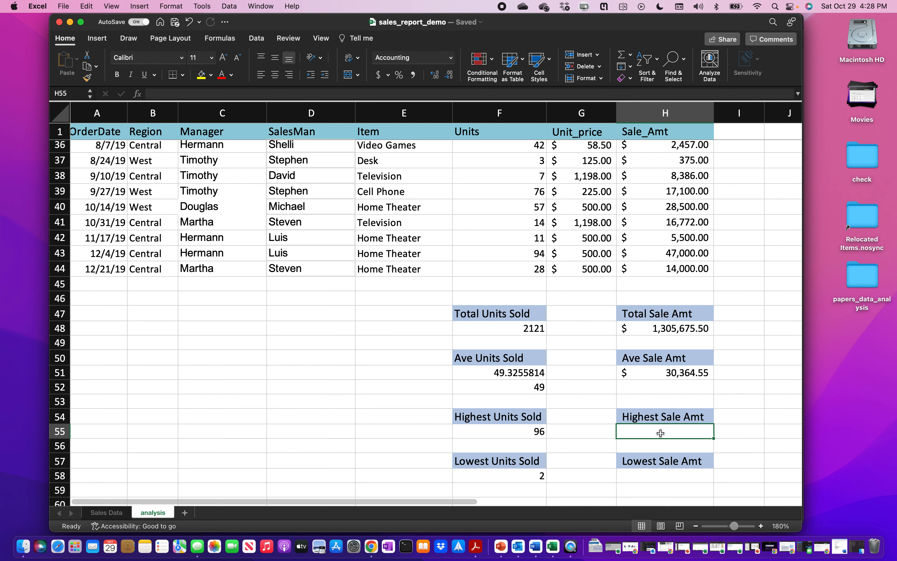
text(=max)
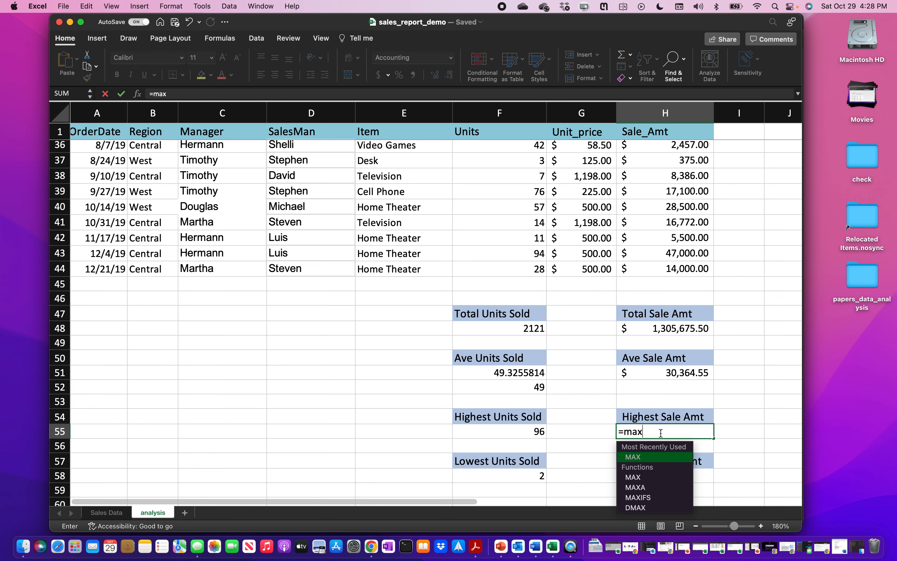
text(()
scroll(650, 326, up, 10)
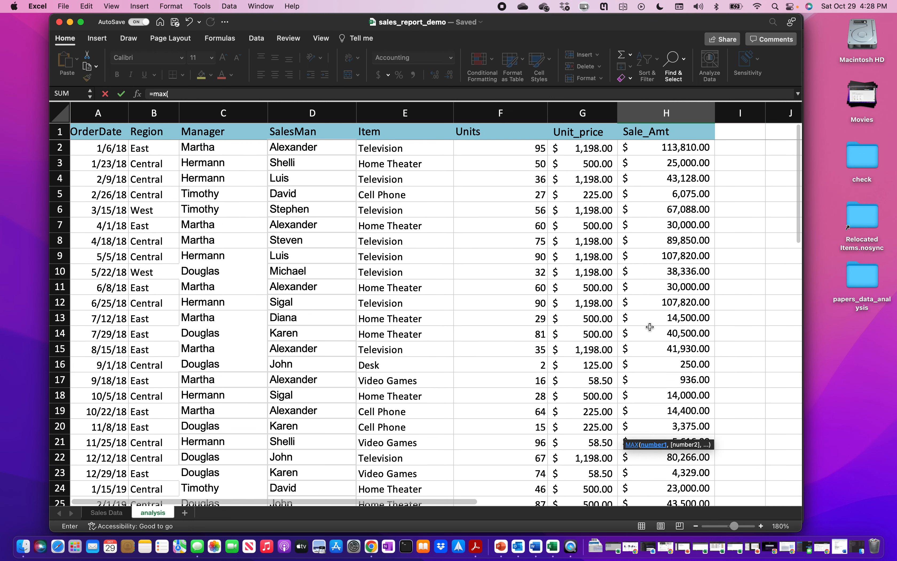
click(666, 148)
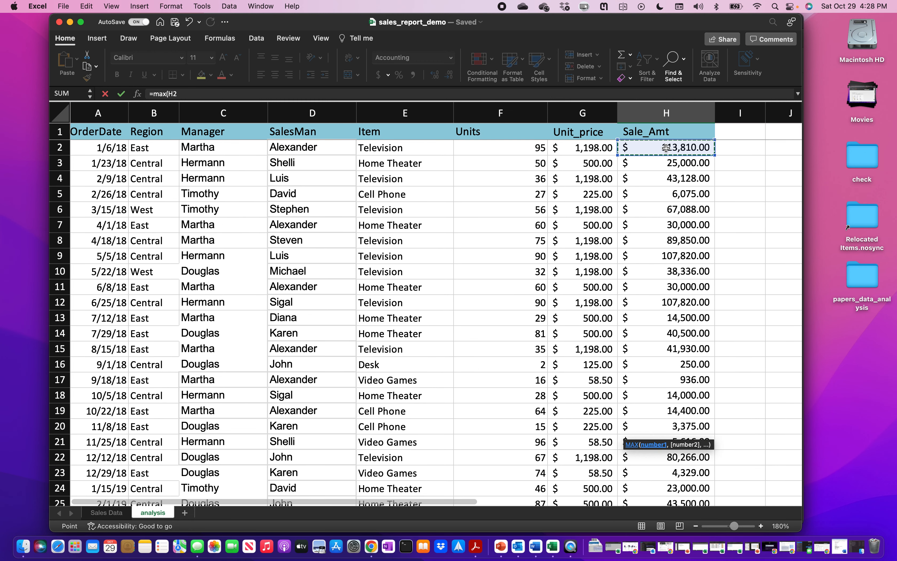
key(super+shift+Down)
text())
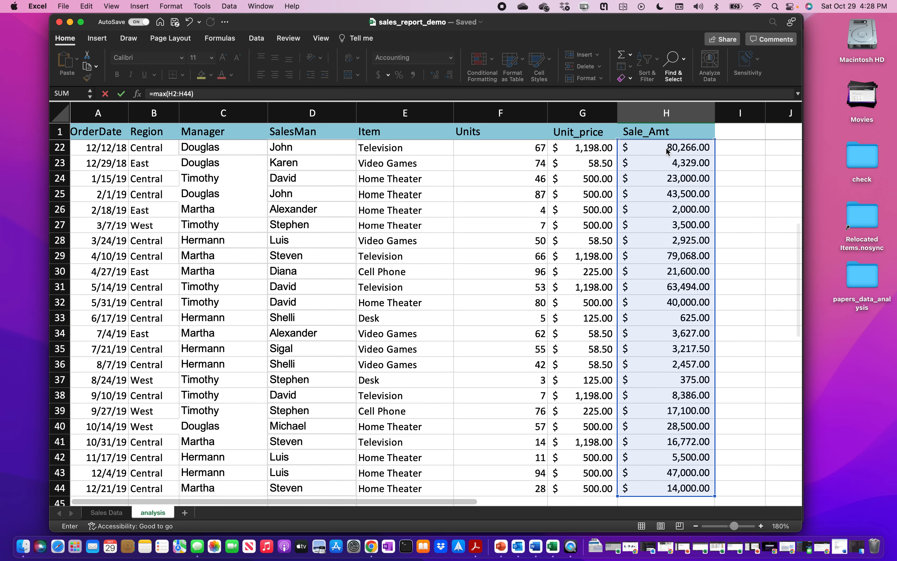
key(Return)
Calculate the lowest sale amount in H58 with =MIN(H2:H44).
scroll(670, 464, down, 3)
click(655, 438)
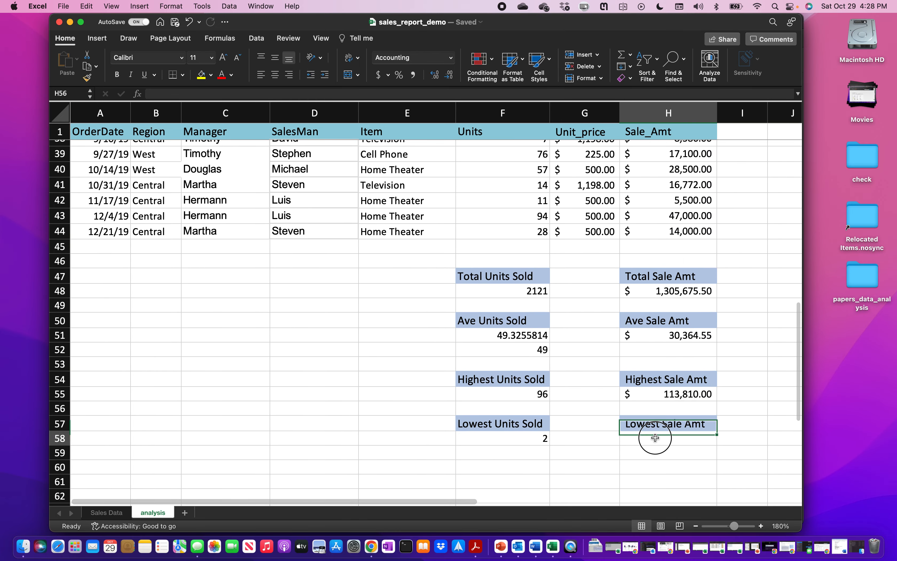
text(=mi)
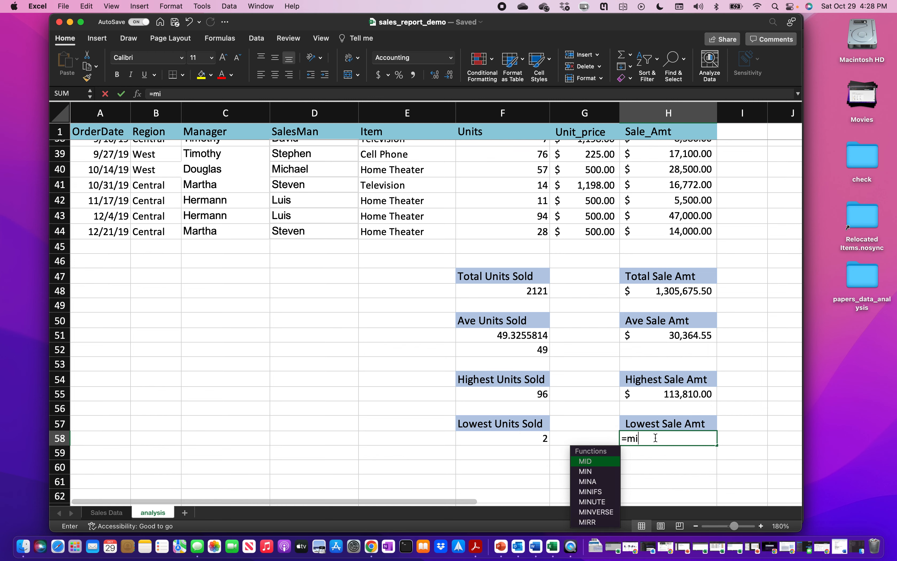
text(n()
scroll(715, 212, up, 15)
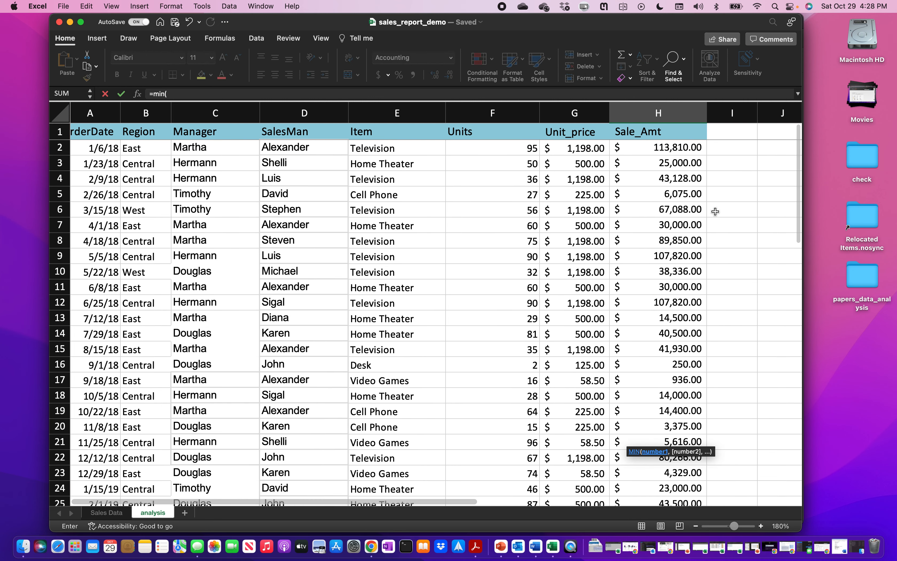
click(668, 145)
key(shift+super+Down)
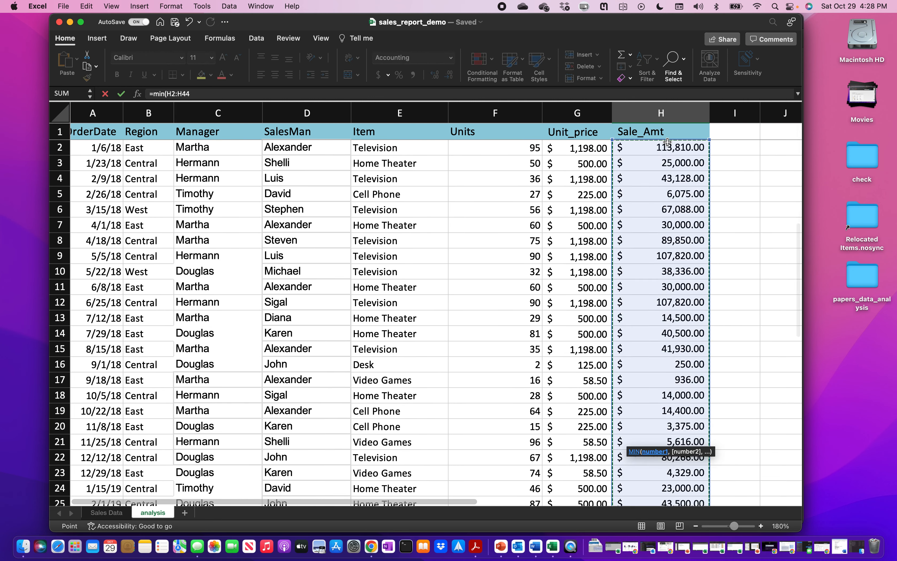
text(()
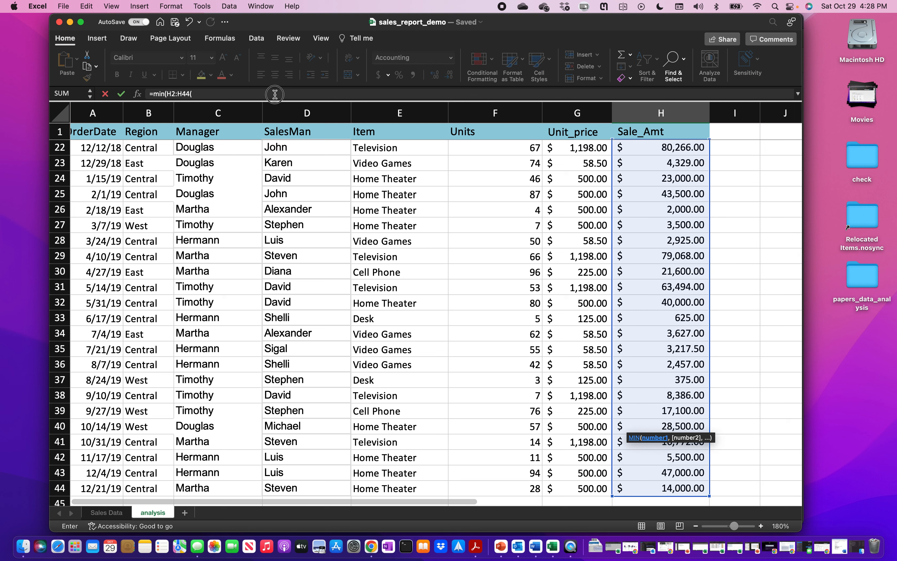
key(Escape)
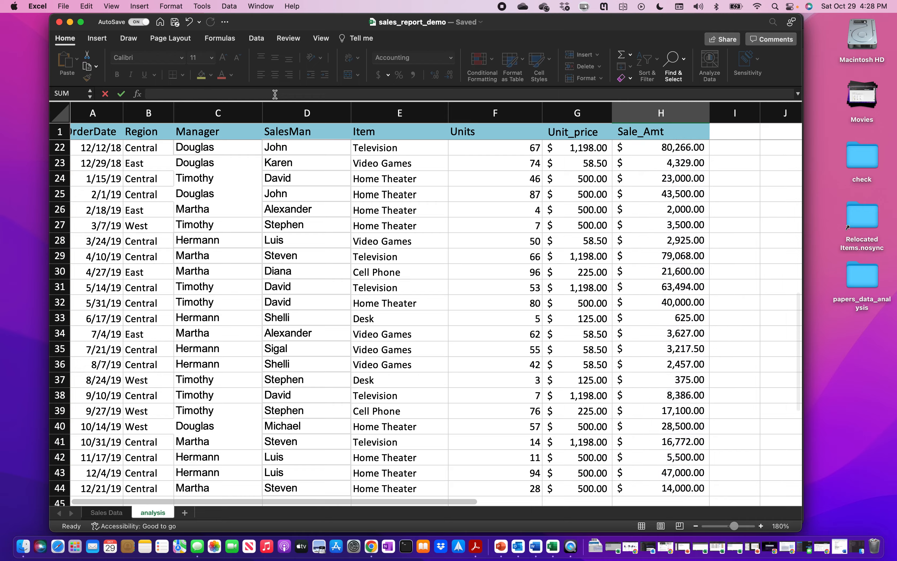
scroll(663, 401, down, 2)
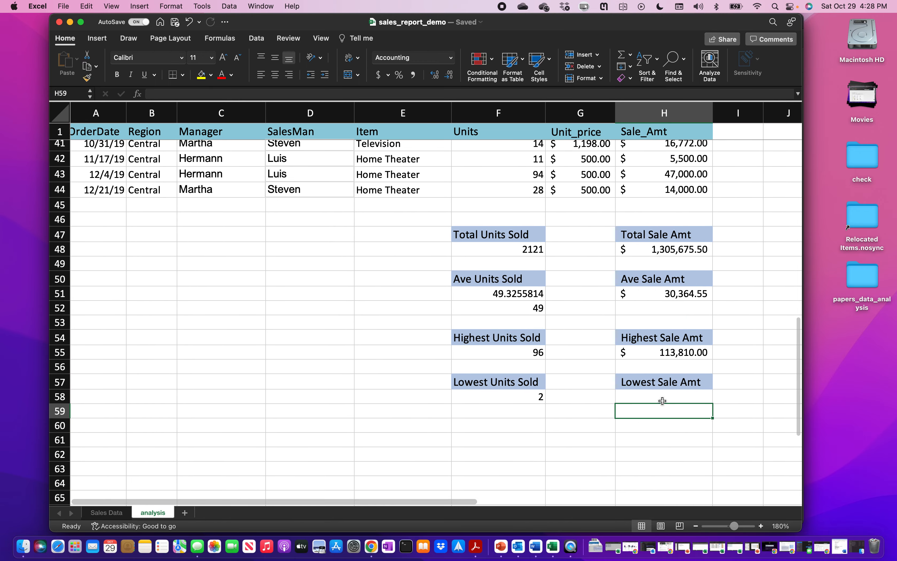
click(659, 401)
key(Return)
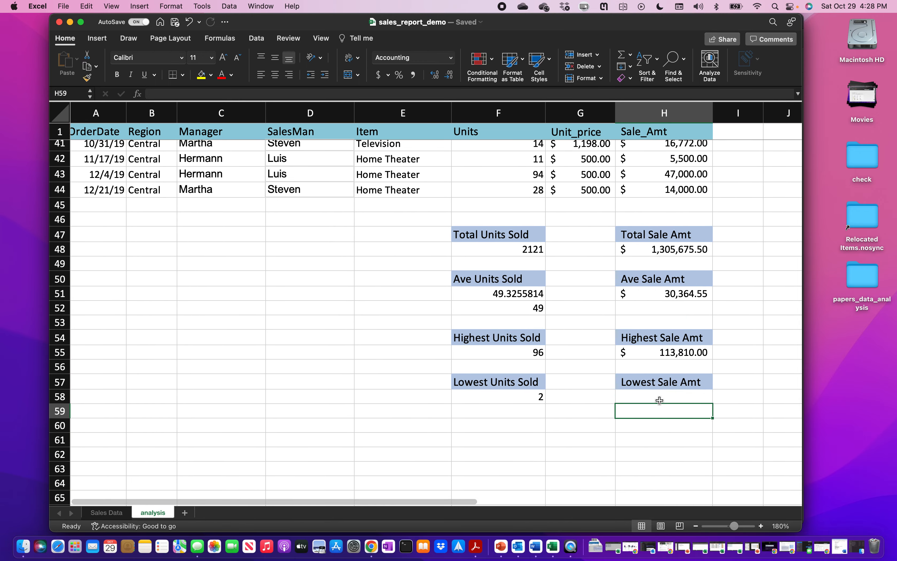
Review the summary cells for units sold and sale amounts below the data, and return to the first data rows.
scroll(660, 401, up, 3)
scroll(657, 405, down, 5)
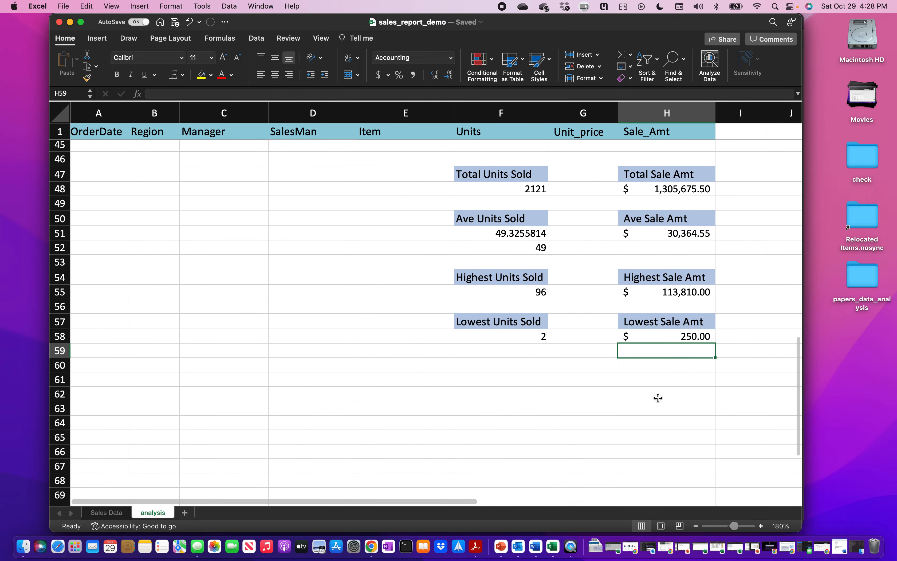
scroll(661, 356, right, 2)
scroll(661, 356, up, 5)
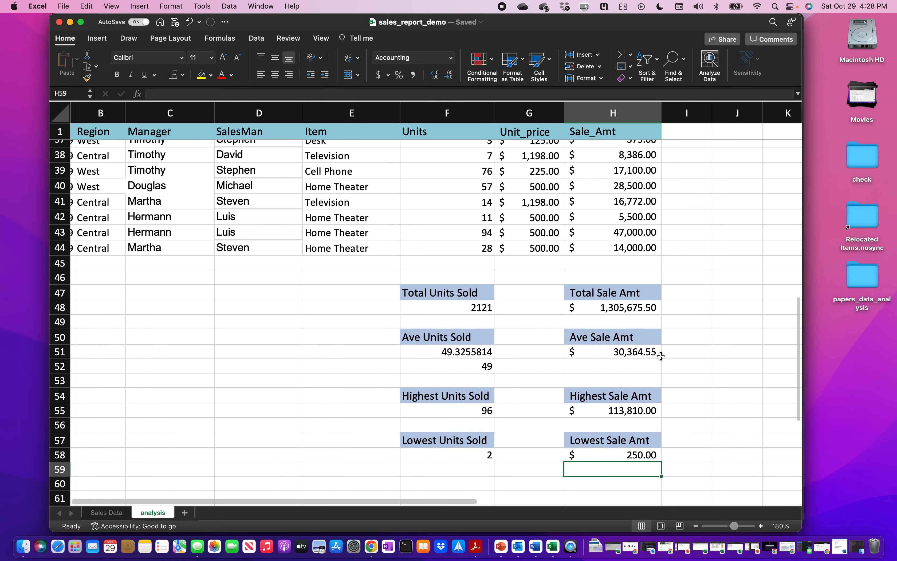
scroll(661, 356, right, 3)
scroll(662, 356, down, 3)
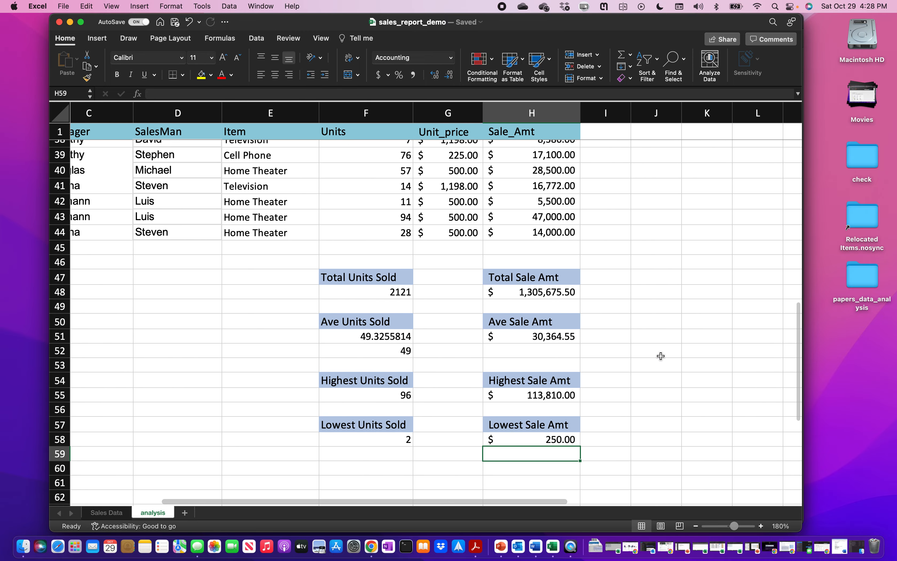
scroll(661, 356, up, 5)
scroll(662, 356, up, 10)
scroll(661, 356, left, 1)
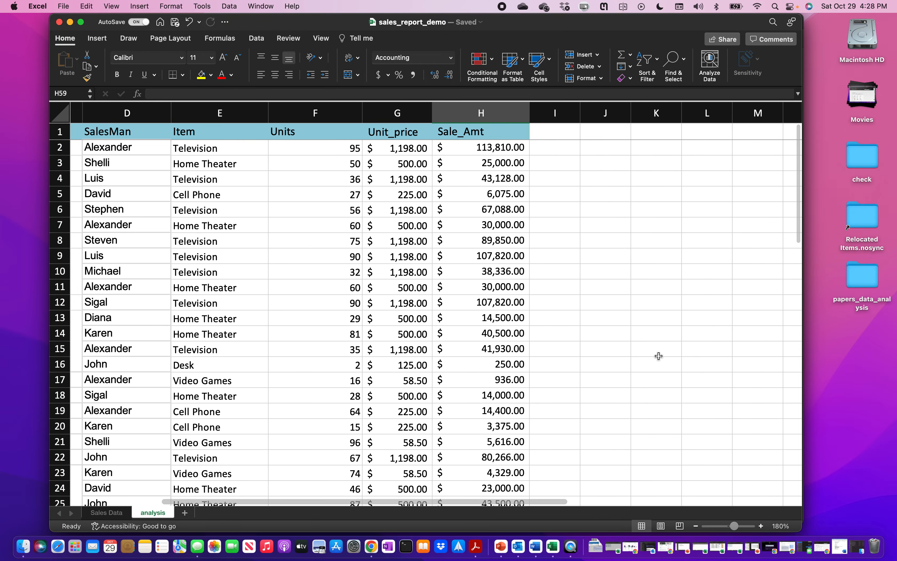
Switch to Acrobat Reader and examine the layout and headings of the REGION table in lecture15_sales_report.pdf.
click(476, 546)
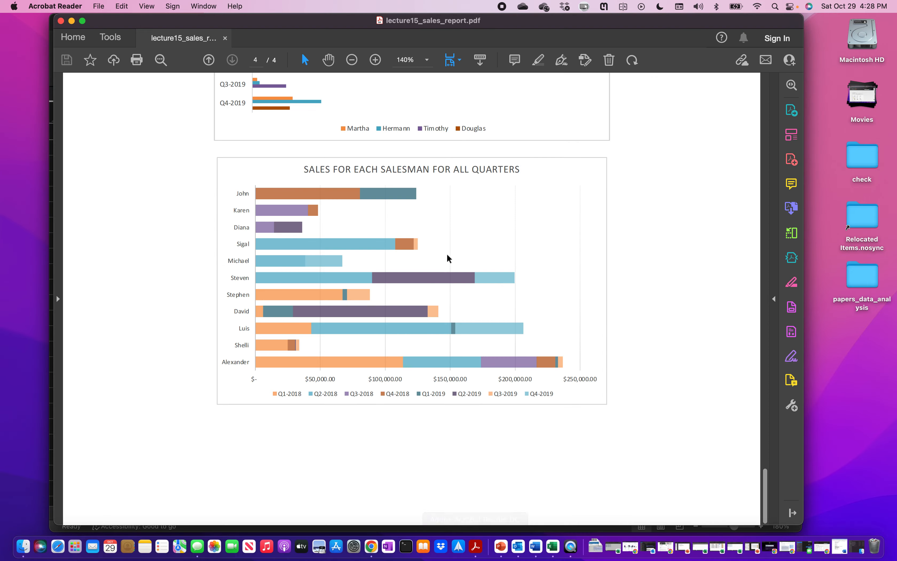
scroll(449, 258, up, 10)
scroll(449, 259, up, 15)
scroll(449, 258, down, 10)
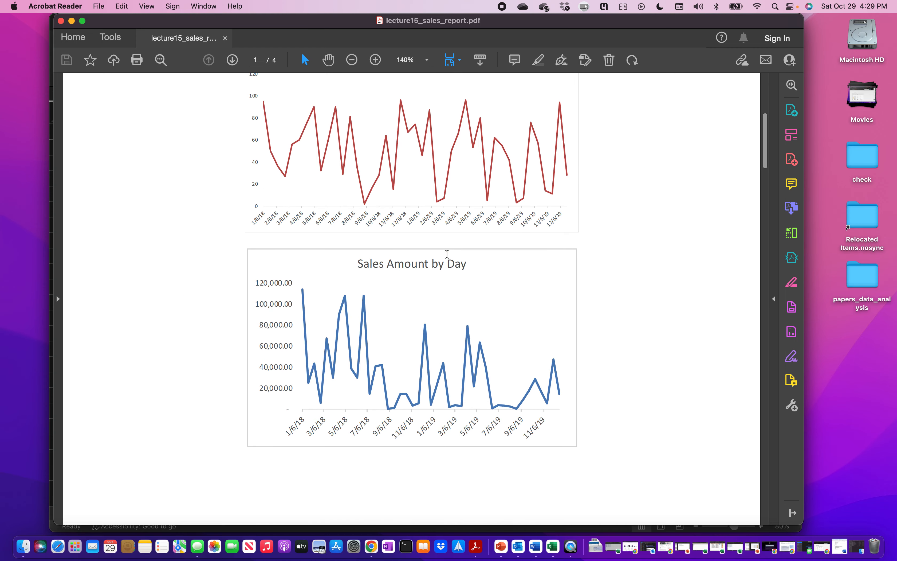
scroll(449, 258, down, 7)
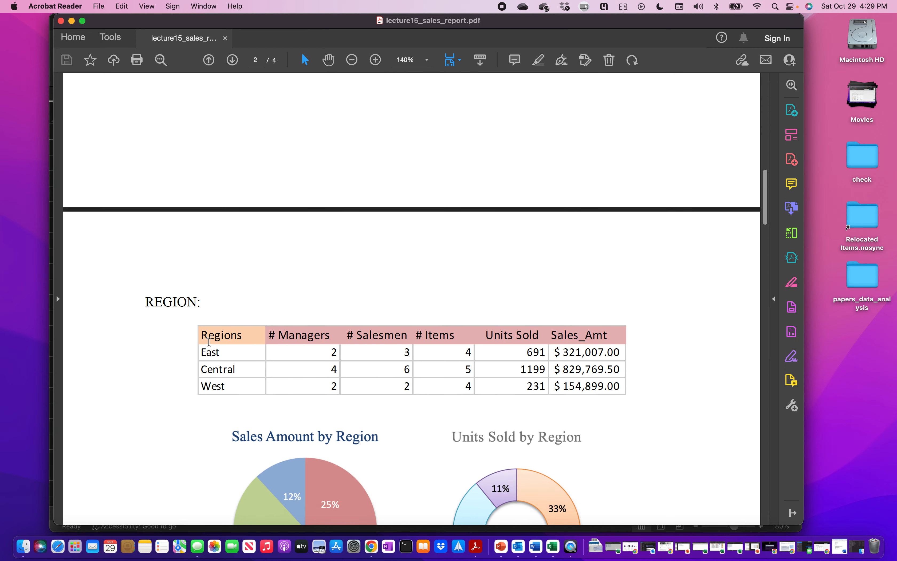
scroll(297, 437, down, 2)
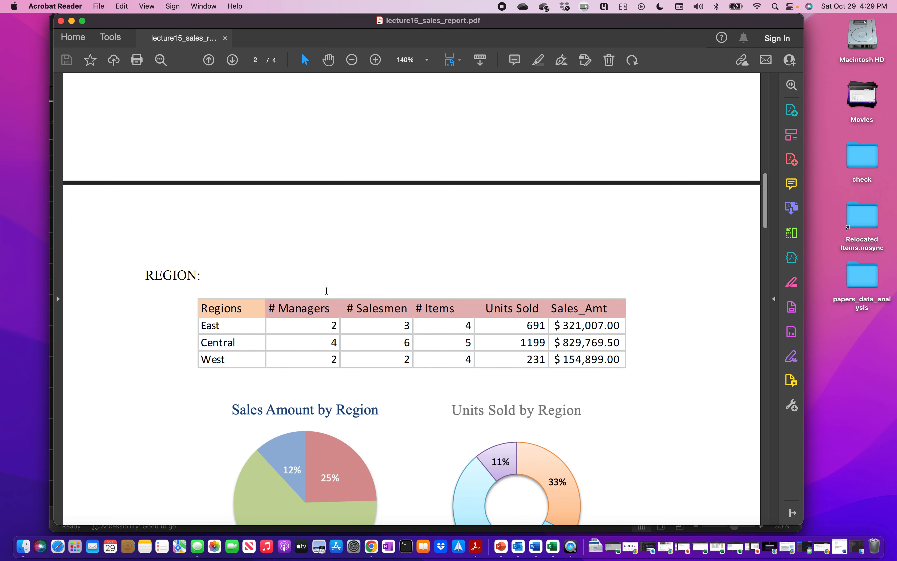
drag(200, 308, 326, 343)
click(243, 312)
Switch back to Excel and enter the heading Region in J2 of the analysis sheet.
click(552, 547)
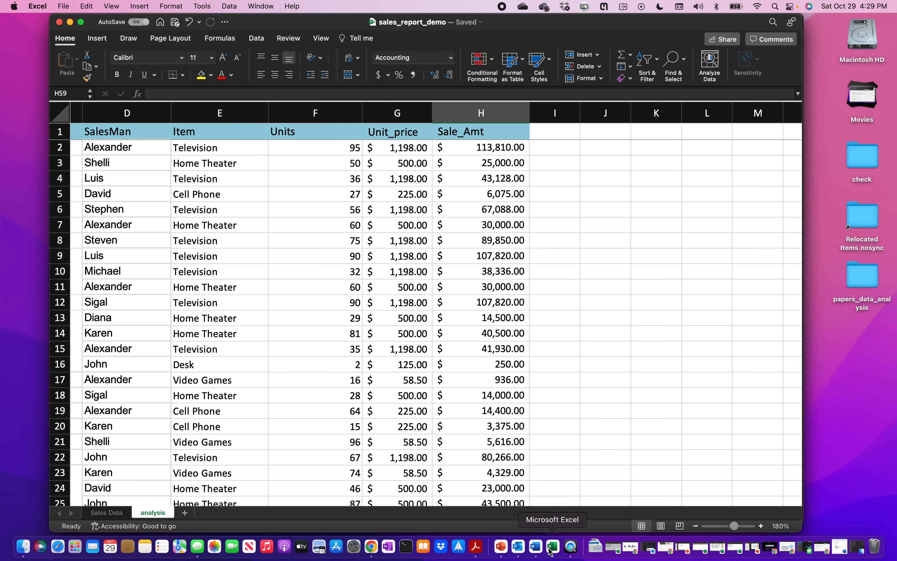
scroll(633, 237, right, 2)
click(581, 147)
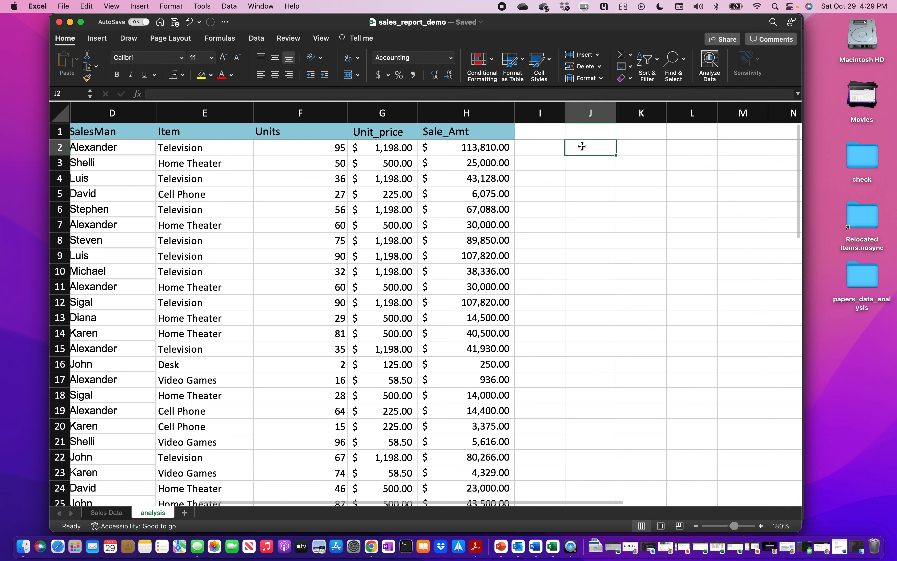
text(Rego)
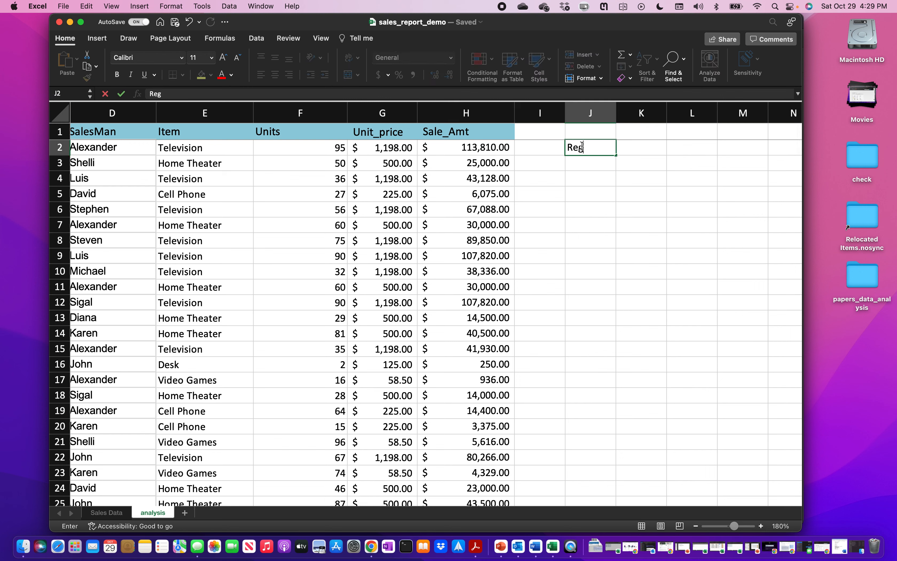
click(582, 173)
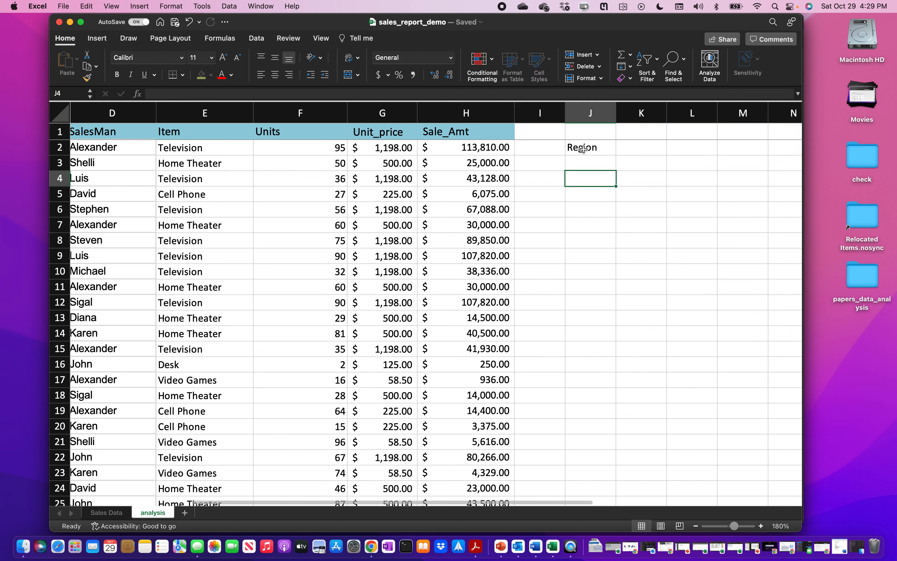
Apply the 40% - Accent6 cell style to the Region heading in J2.
click(586, 148)
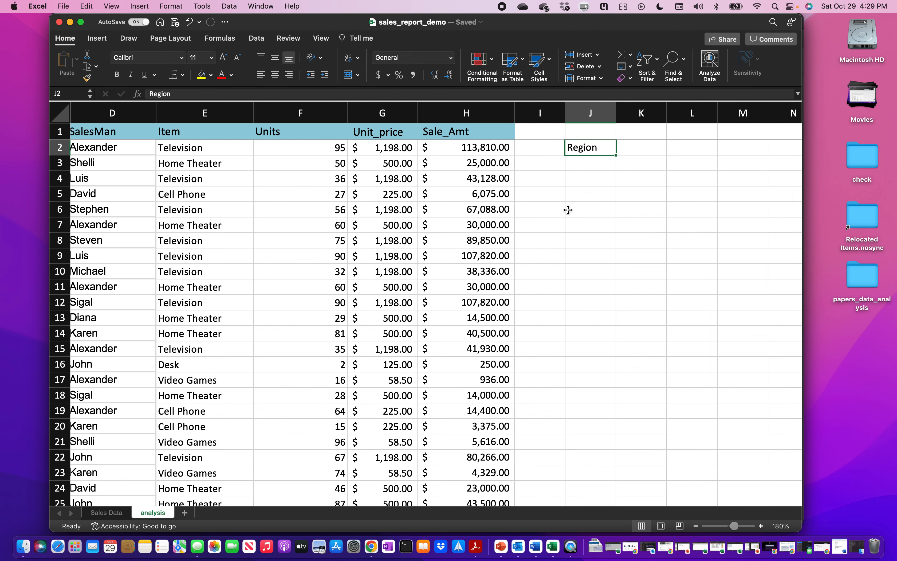
click(551, 60)
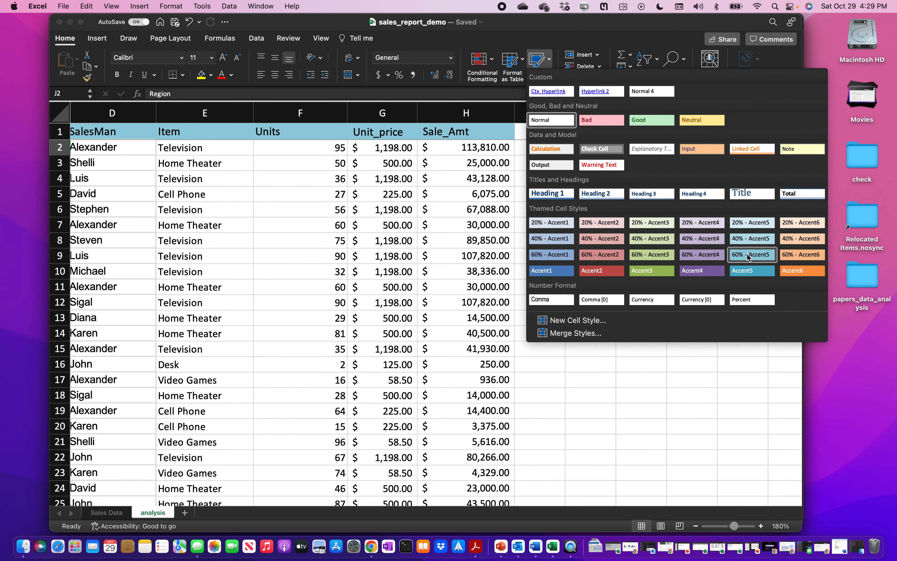
click(786, 239)
List the distinct regions below the Region heading by entering =UNIQUE(B2:B44) in J3.
click(585, 166)
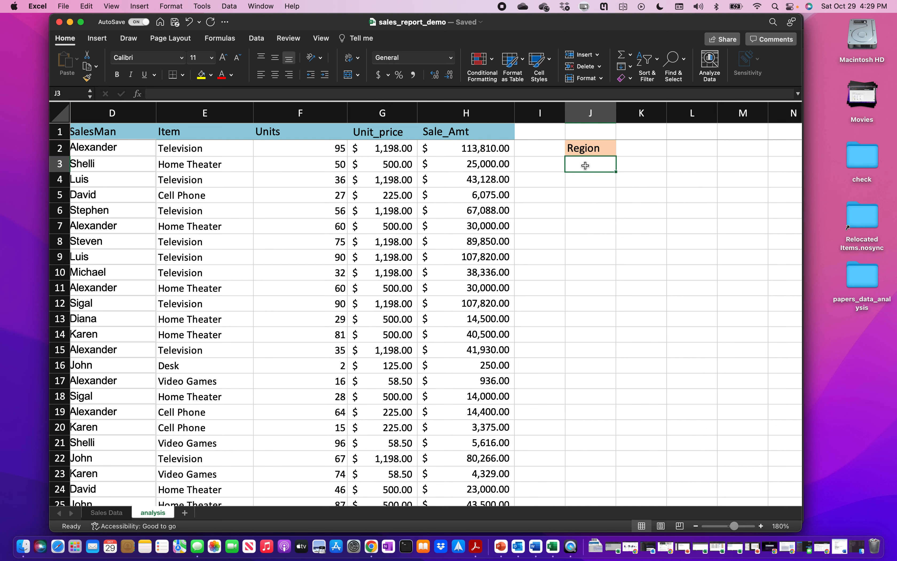
text(=)
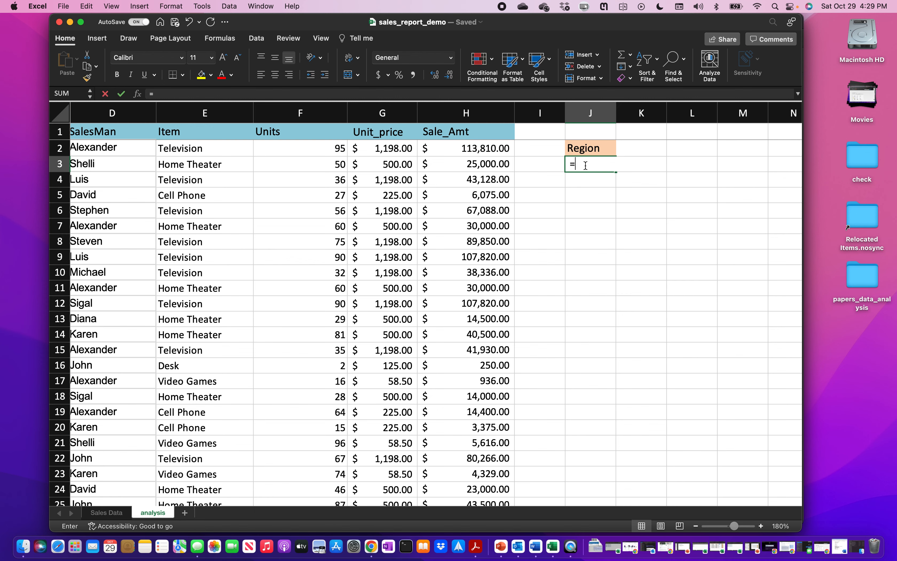
text(unique()
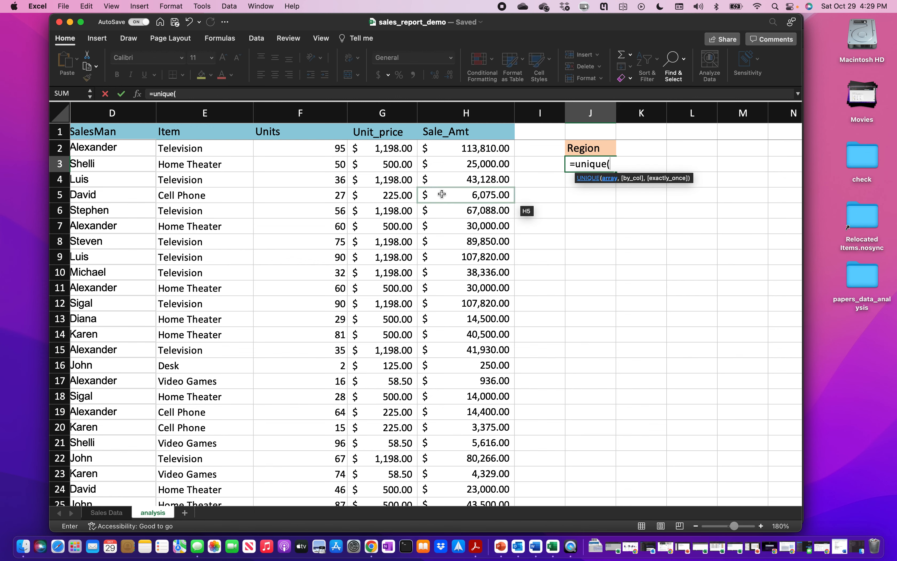
scroll(432, 191, left, 3)
scroll(432, 191, left, 3)
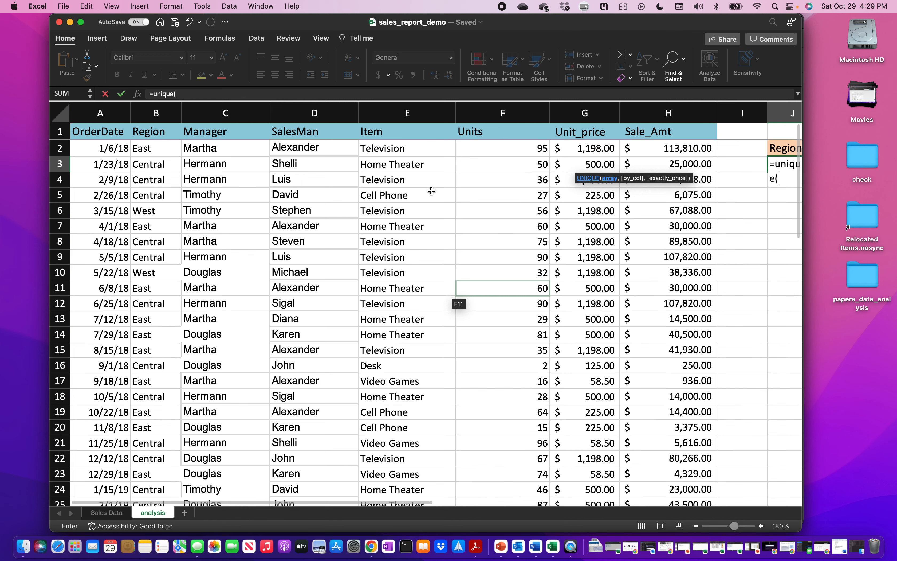
click(157, 147)
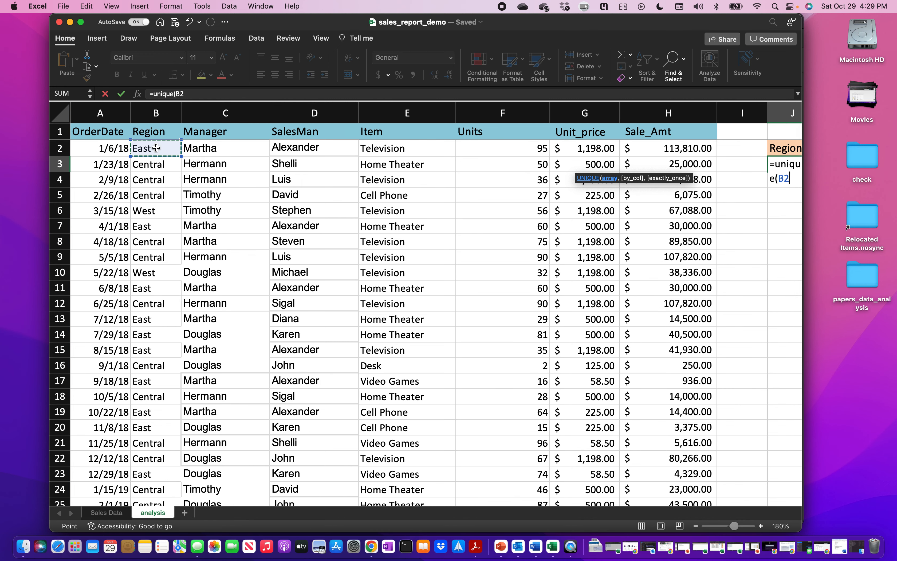
key(super+shift+Down)
text())
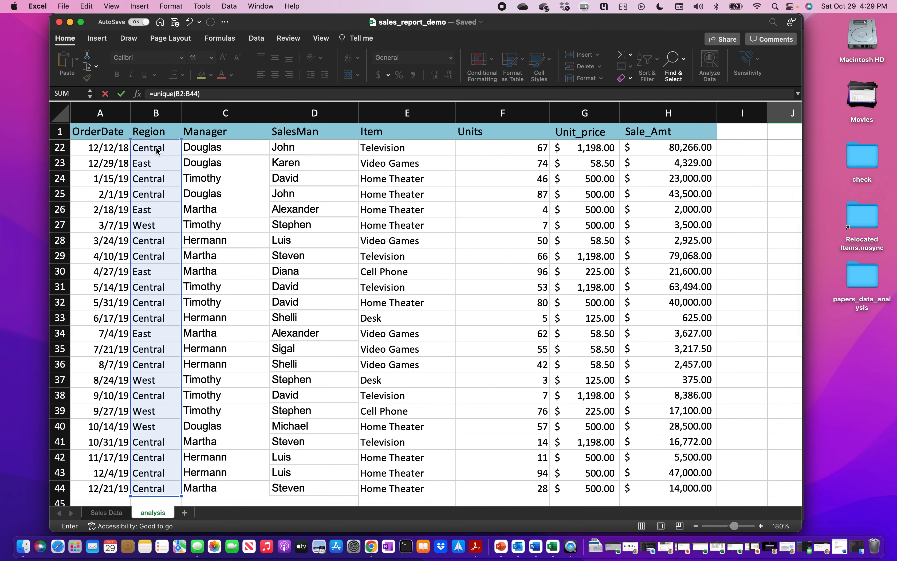
key(Return)
scroll(549, 271, right, 3)
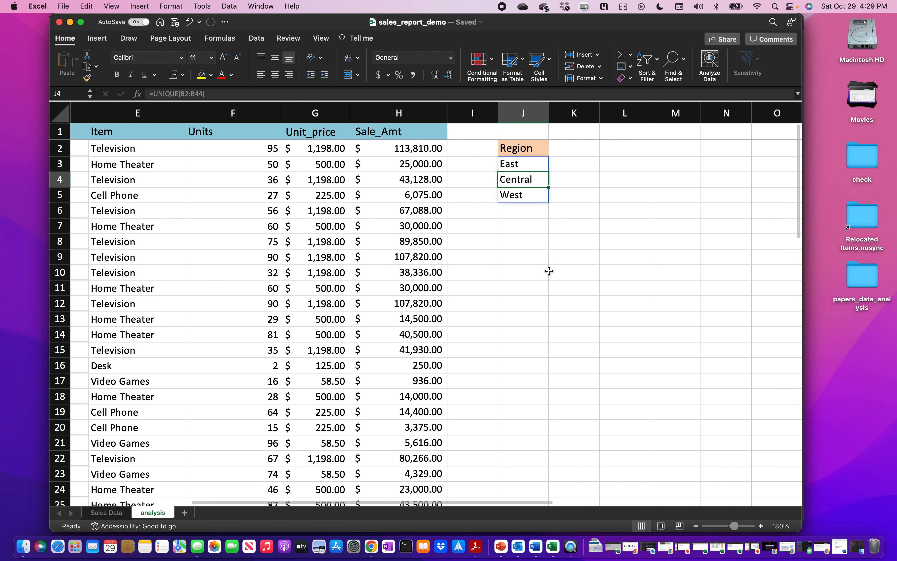
click(507, 231)
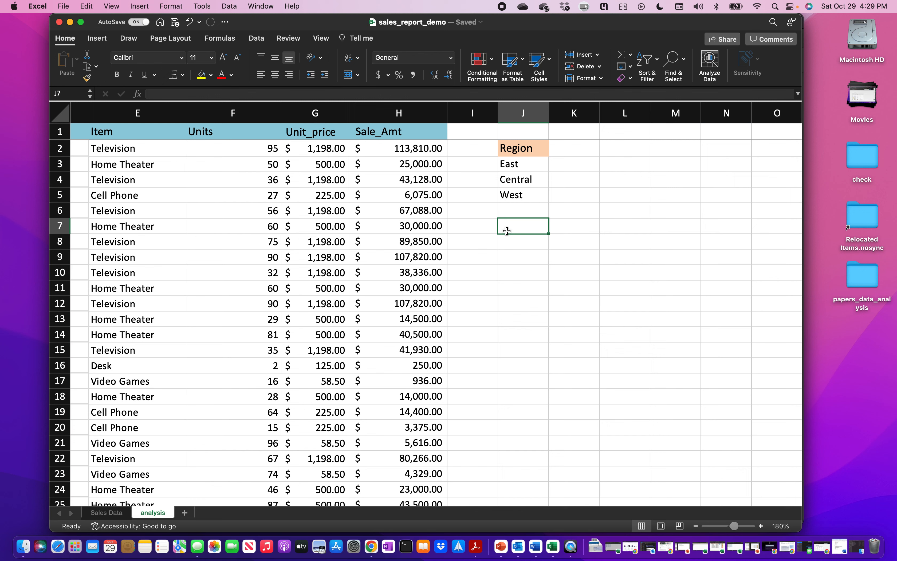
Enter the heading Managers in J7 and apply the 40% - Accent6 cell style to it.
text(Manag)
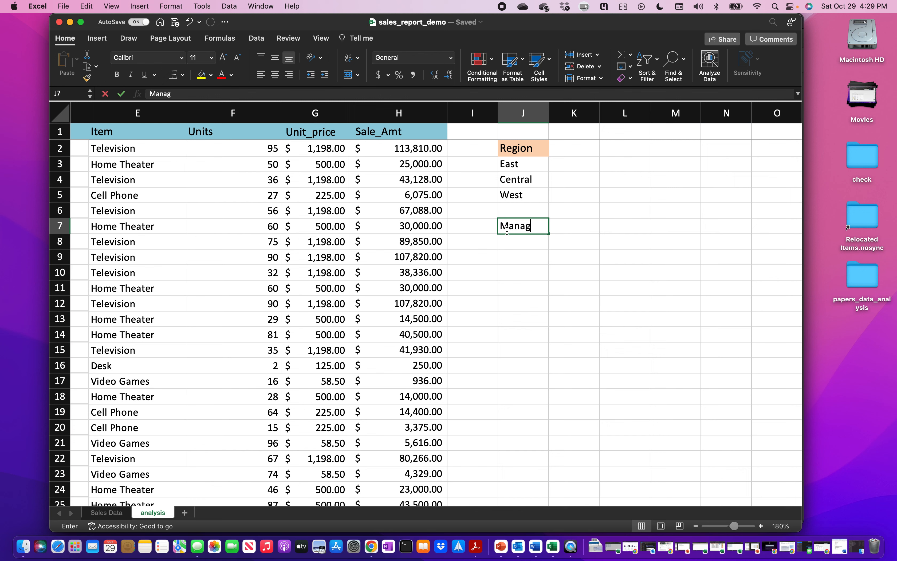
text(ers)
key(Return)
click(517, 226)
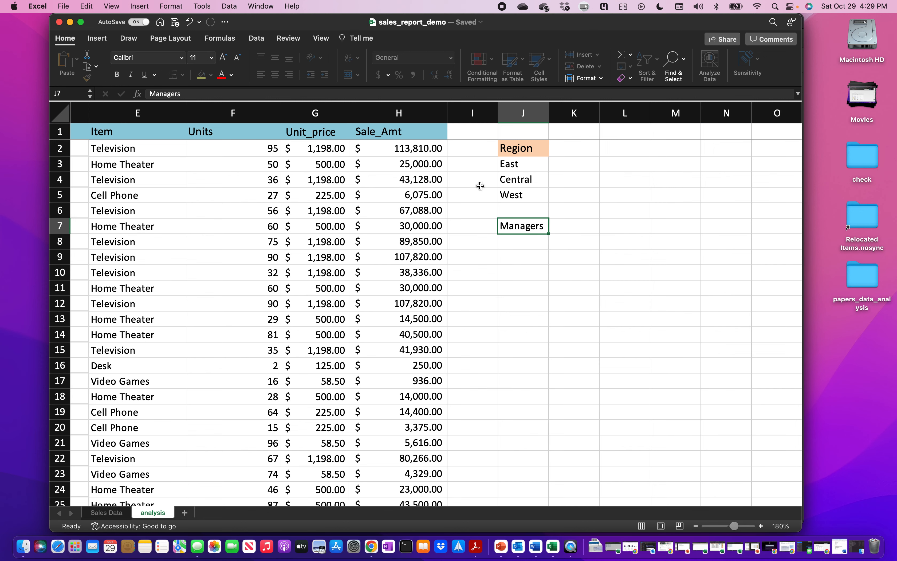
click(540, 61)
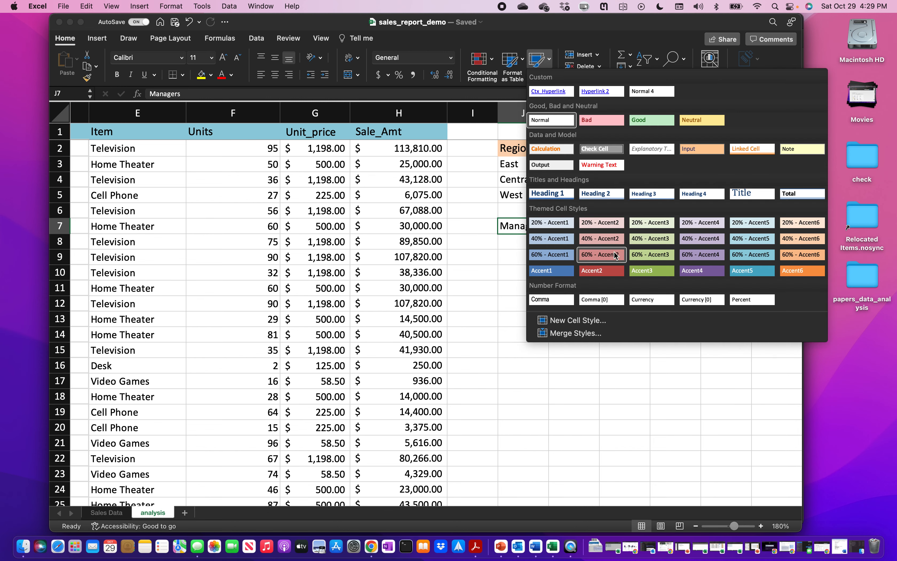
click(794, 239)
List the distinct managers below the Managers heading by entering =UNIQUE(C2:C44) in J8.
click(591, 245)
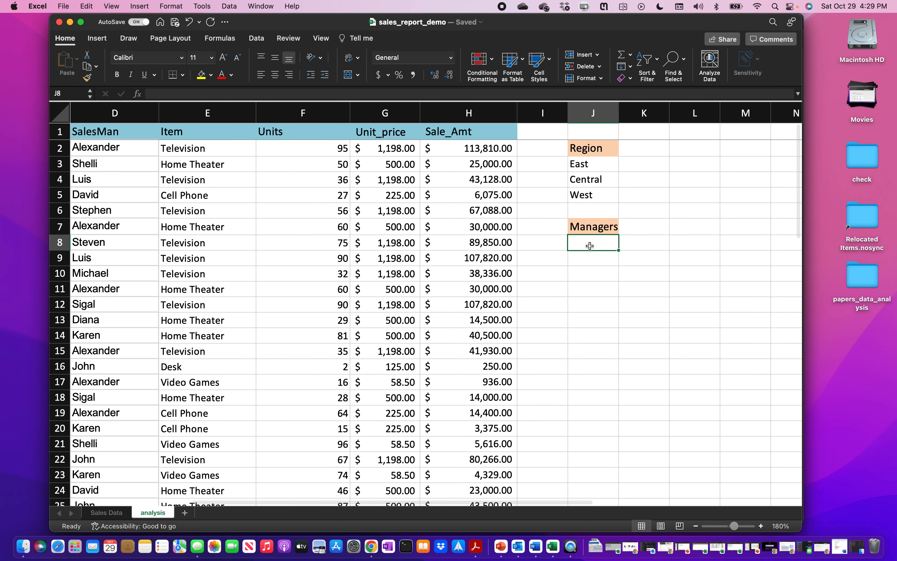
text(=unique)
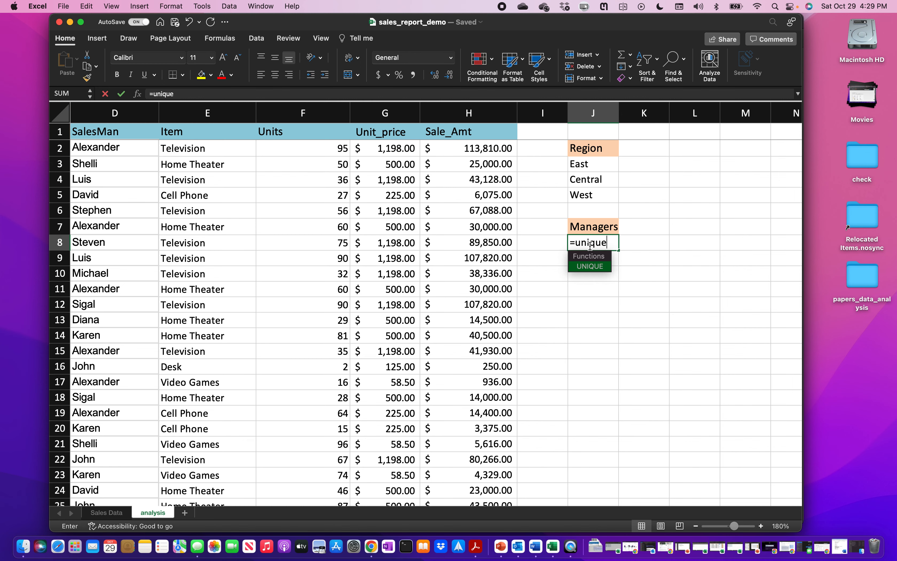
text(()
scroll(375, 259, left, 5)
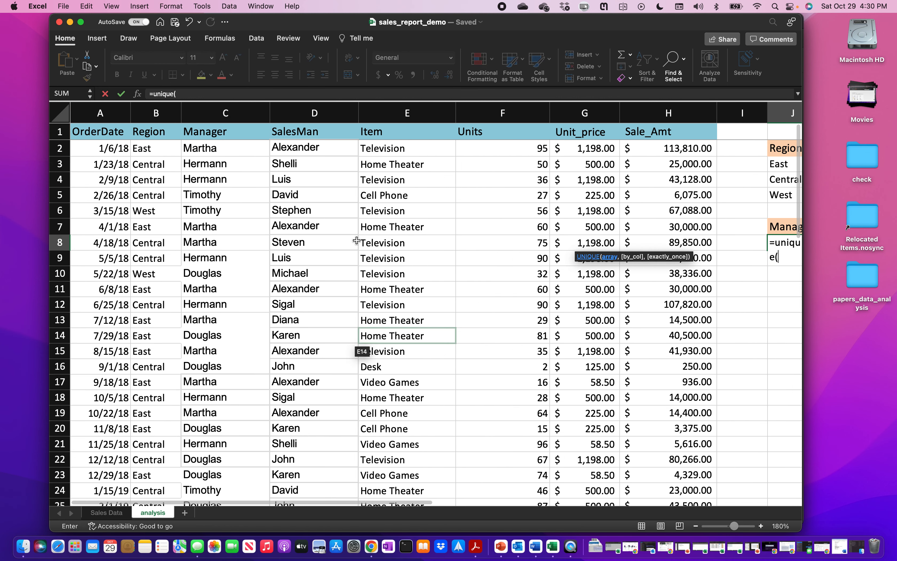
click(232, 150)
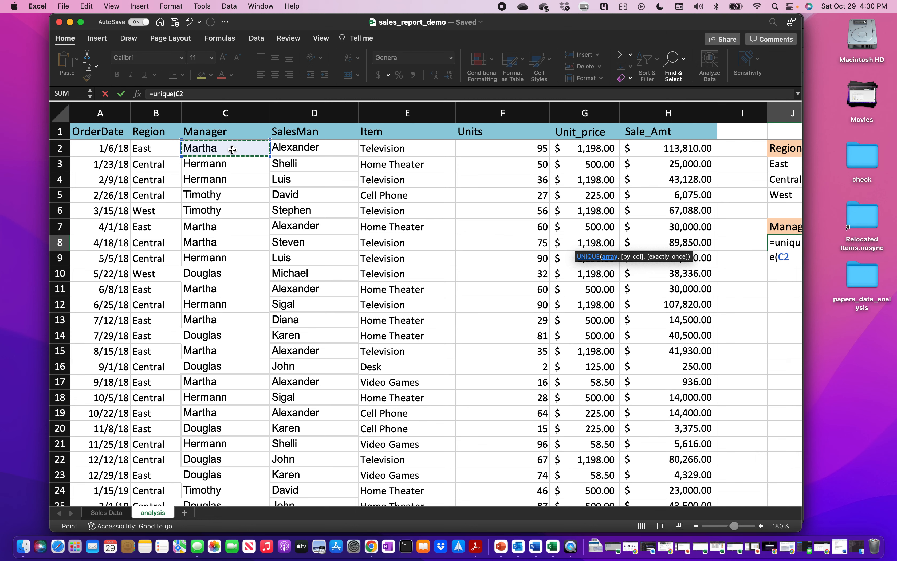
key(super+shift+Down)
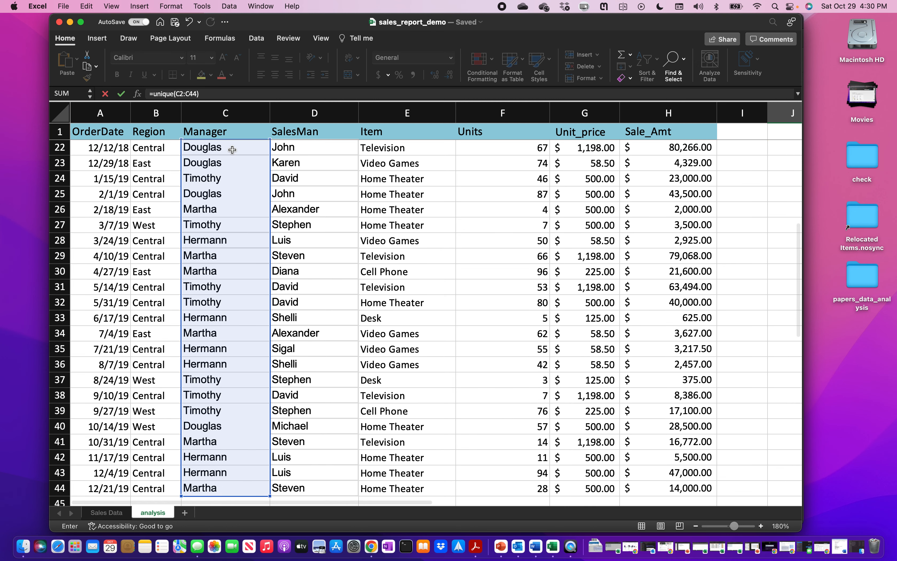
key(Return)
scroll(561, 275, right, 2)
scroll(560, 274, up, 2)
scroll(560, 274, right, 1)
scroll(560, 274, up, 1)
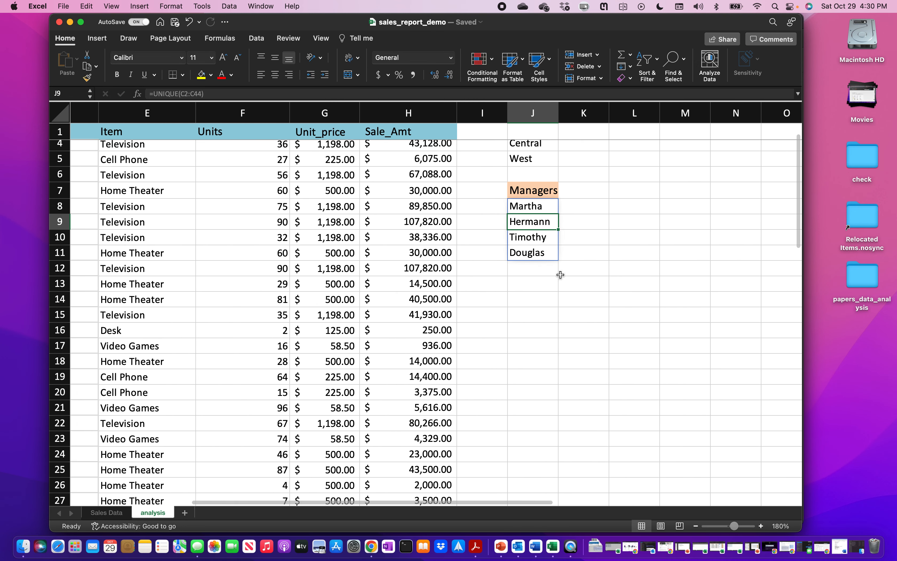
Enter the heading Salesmen in J13 and apply the 40% - Accent6 cell style to it.
click(522, 287)
text(Salesm)
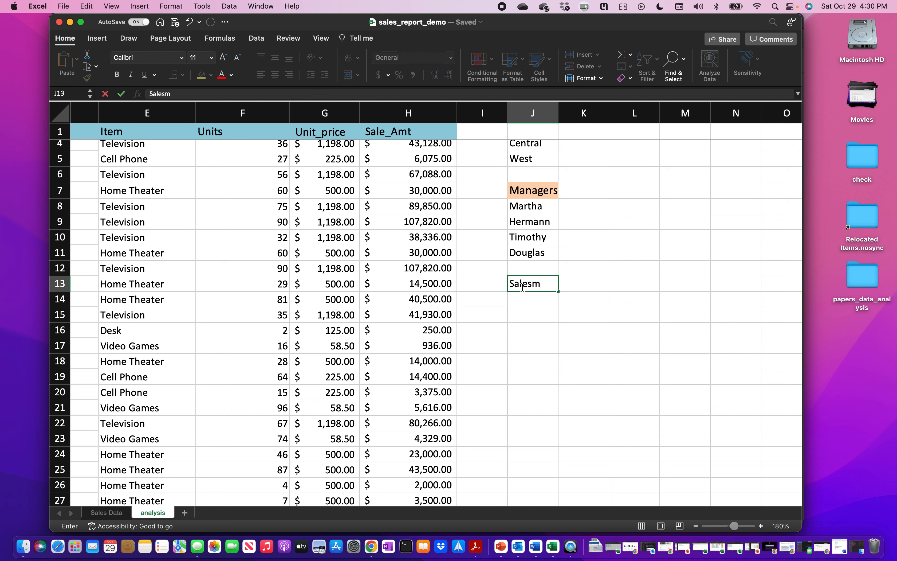
key(Return)
click(524, 283)
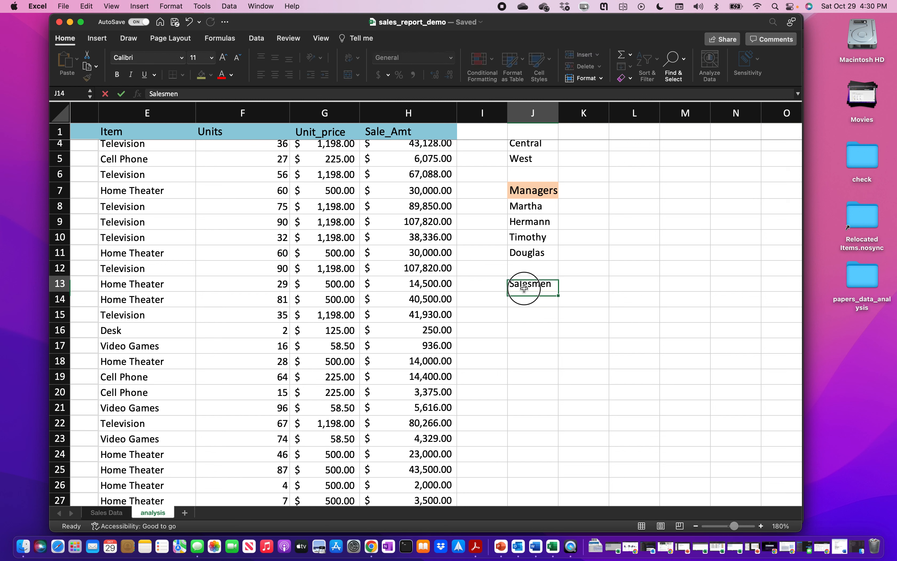
click(552, 66)
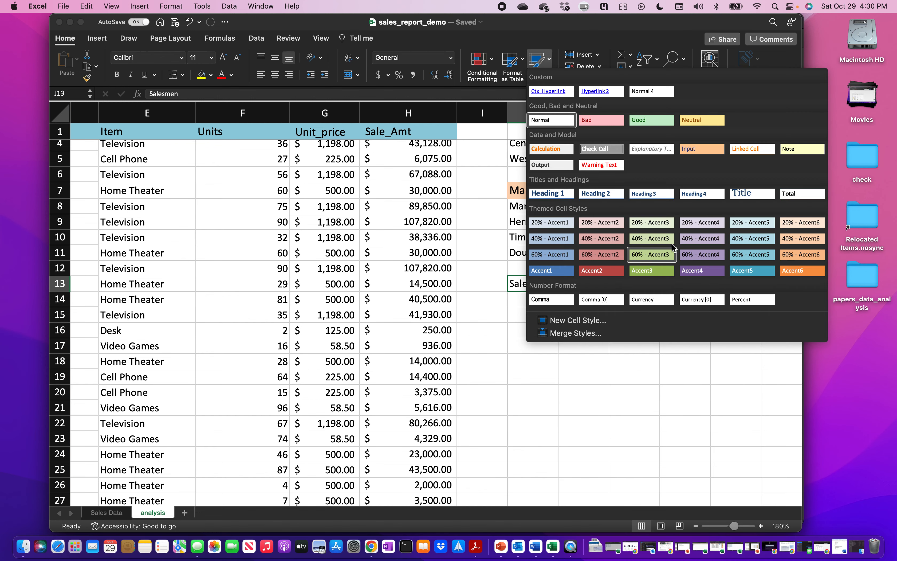
click(794, 239)
Try to list the distinct salesmen below the Salesmen heading by entering =UNIQUE(D2:D440) in J14.
click(582, 302)
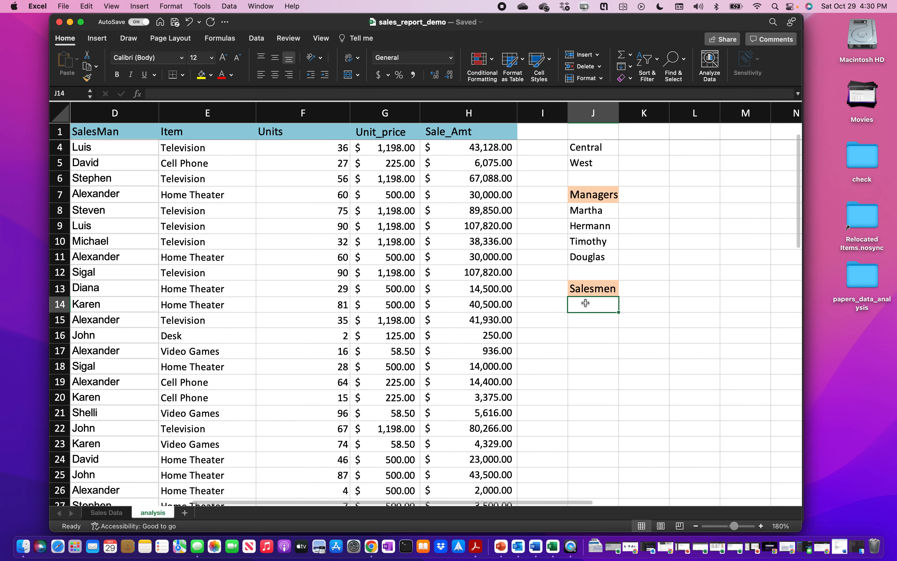
text(=unique()
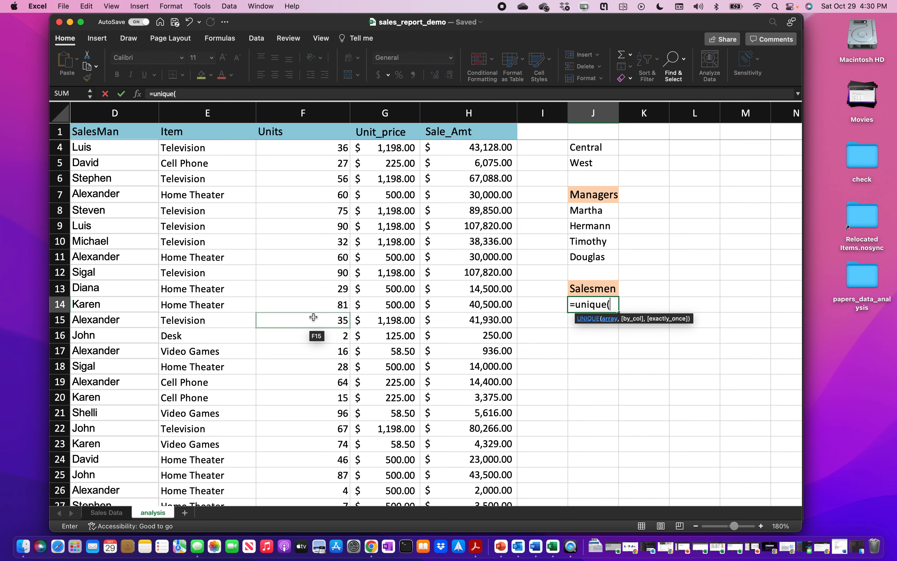
scroll(311, 316, left, 3)
scroll(311, 317, up, 2)
scroll(283, 244, left, 1)
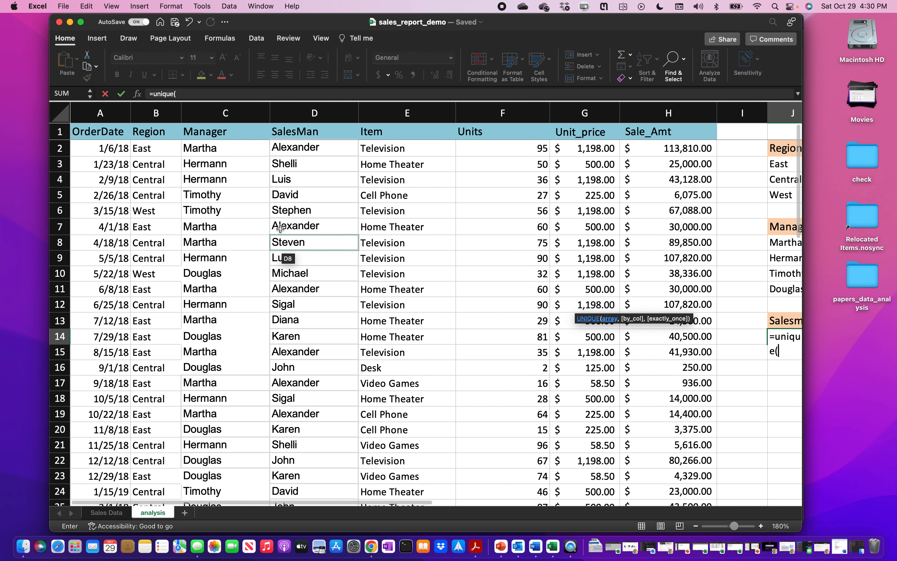
click(288, 143)
key(super+shift+Down)
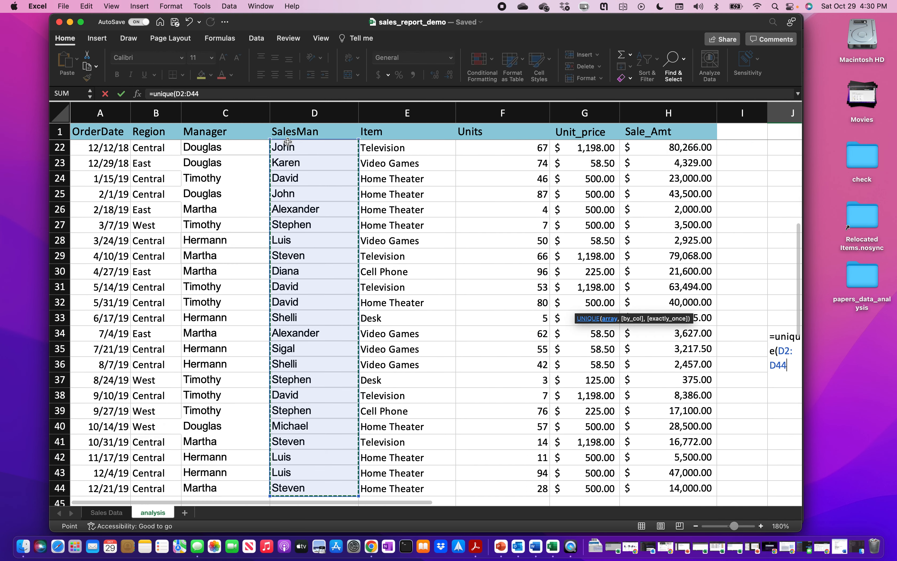
key(Return)
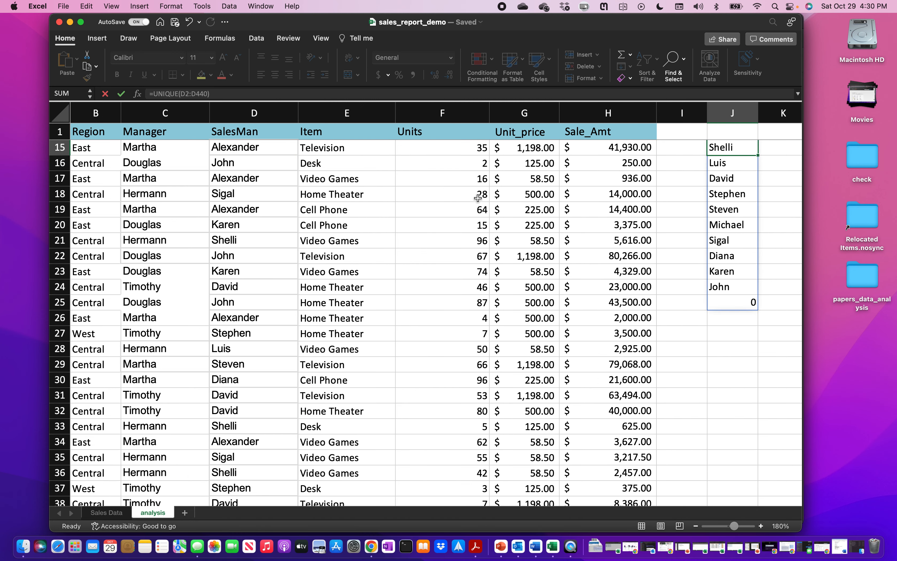
scroll(563, 293, right, 2)
scroll(563, 292, up, 2)
scroll(563, 292, right, 1)
scroll(564, 292, up, 1)
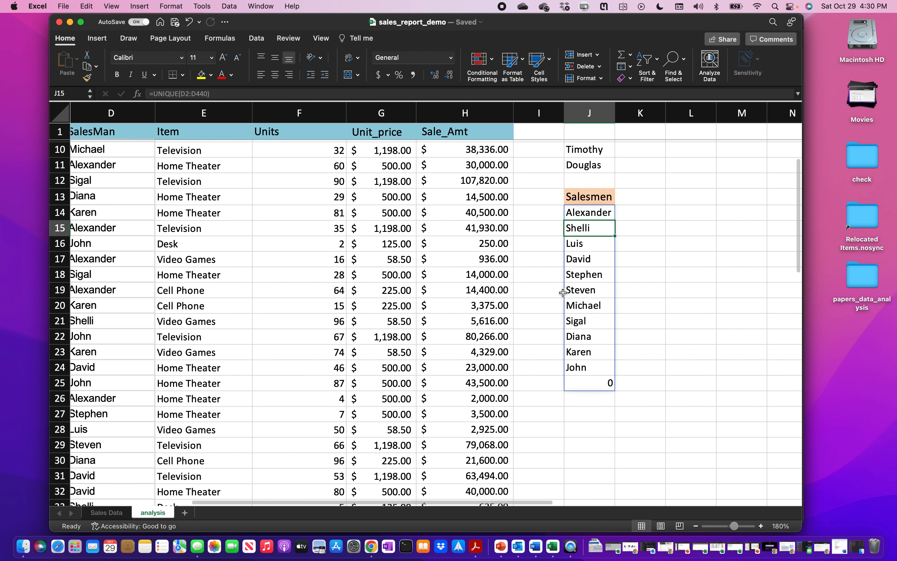
Clear the list of salesmen in J14:J25.
click(581, 383)
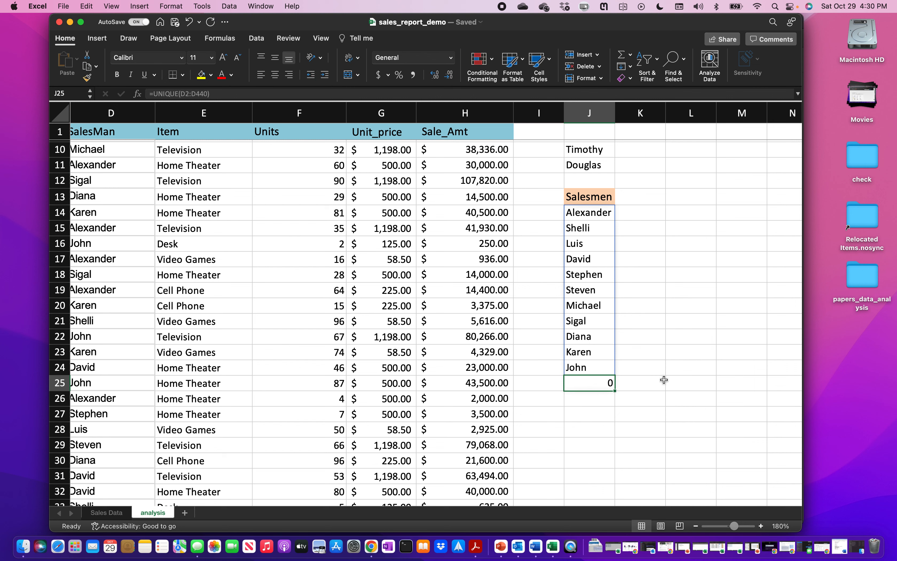
click(658, 350)
click(601, 382)
click(602, 213)
drag(601, 212, 605, 384)
key(Delete)
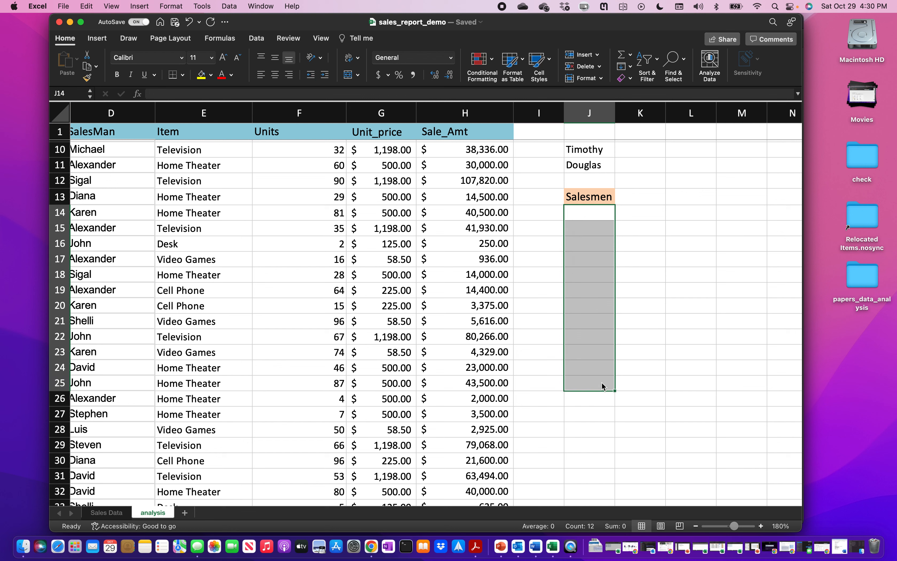
click(687, 372)
List the distinct salesmen below the Salesmen heading by entering =UNIQUE(D2:D44) in J14.
click(582, 214)
text(=un)
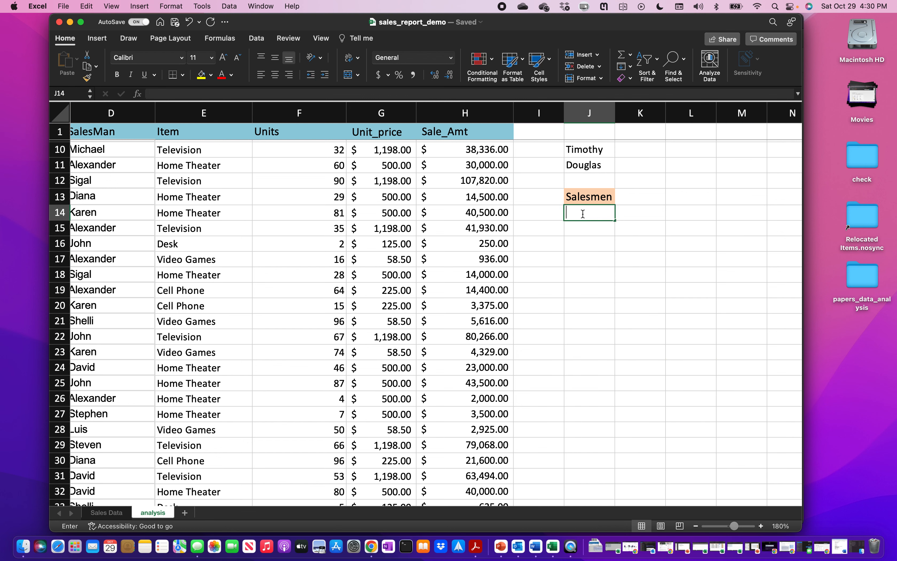
text(ique()
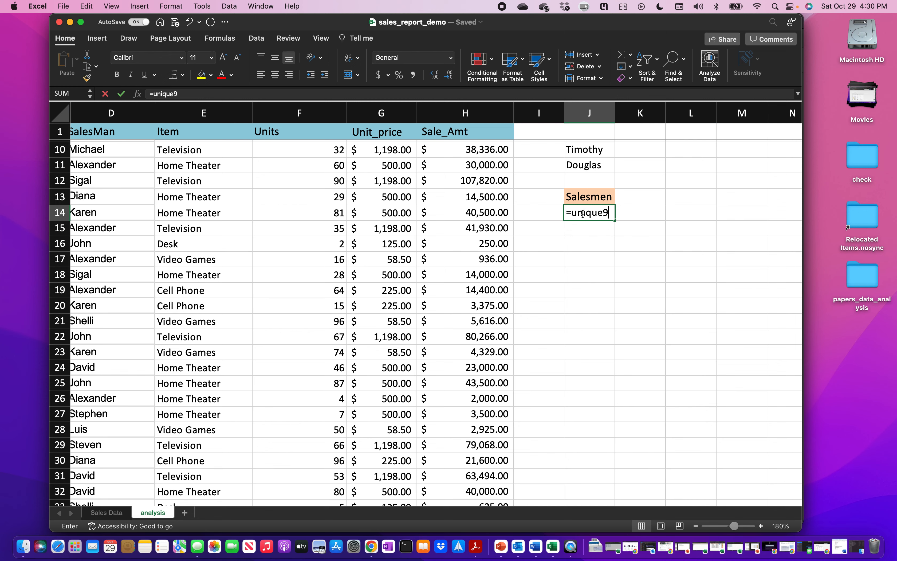
key(BackSpace)
text(()
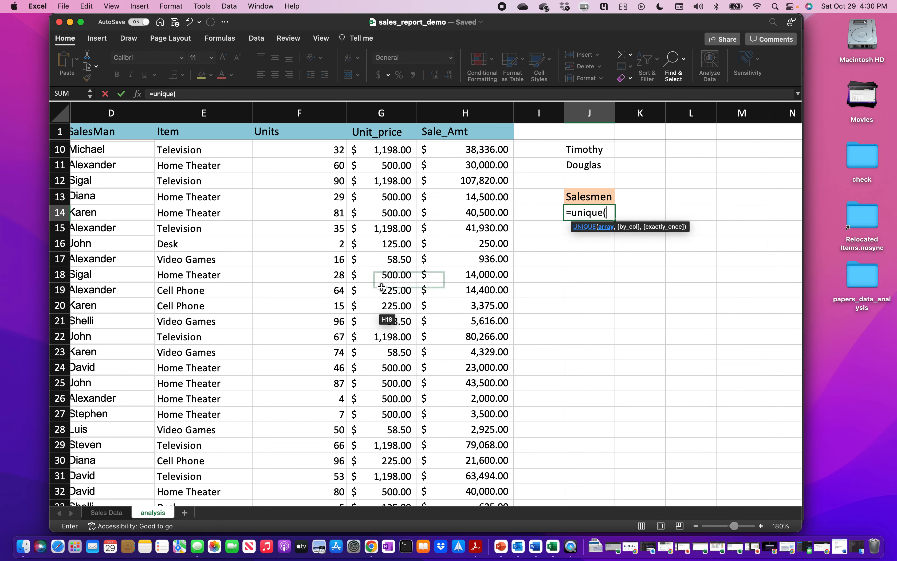
scroll(381, 275, left, 3)
scroll(381, 275, up, 2)
scroll(382, 287, up, 5)
click(315, 146)
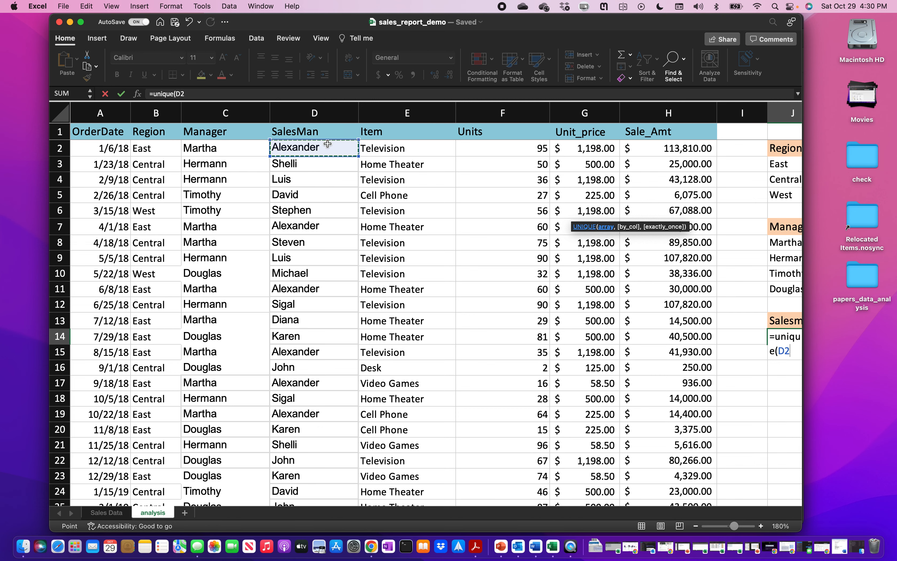
key(super+shift+Down)
scroll(327, 144, down, 1)
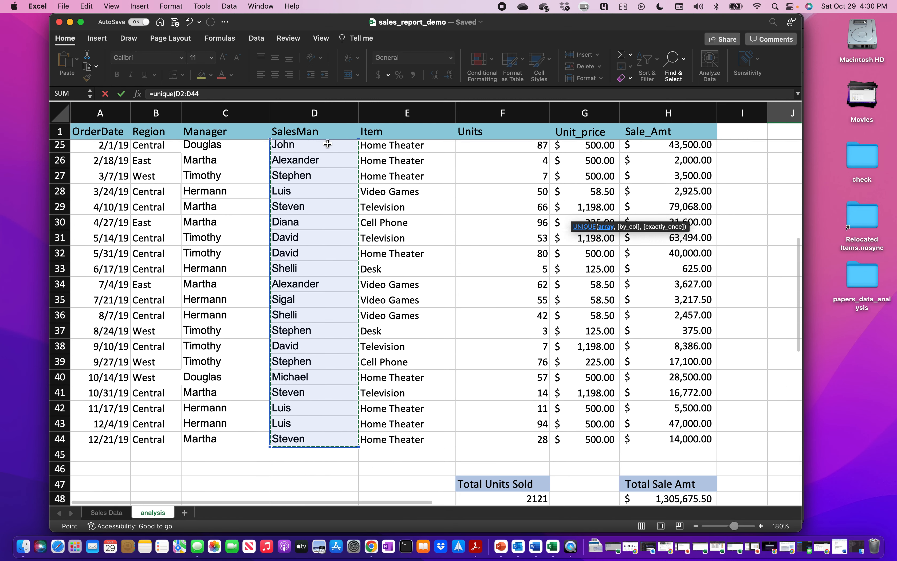
key(Return)
scroll(523, 210, up, 2)
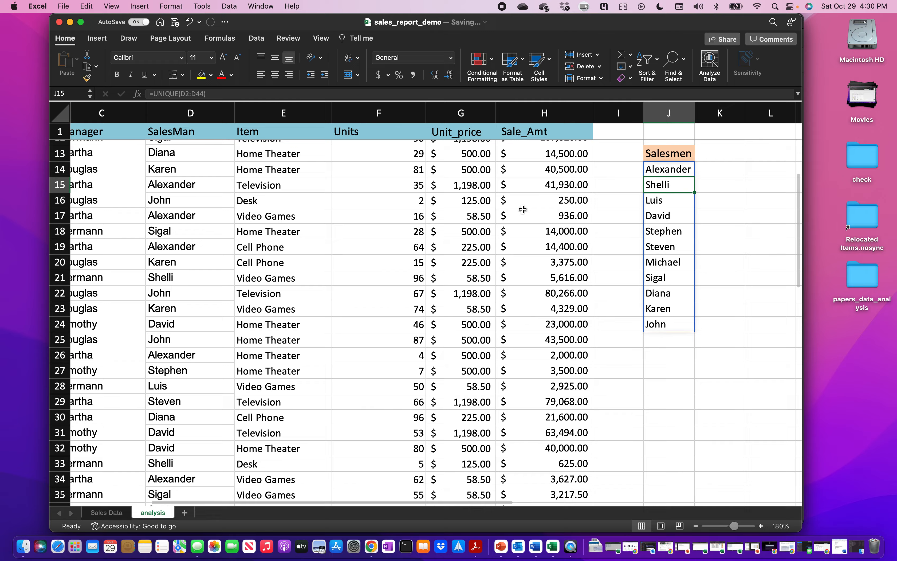
scroll(523, 209, up, 5)
scroll(523, 210, right, 3)
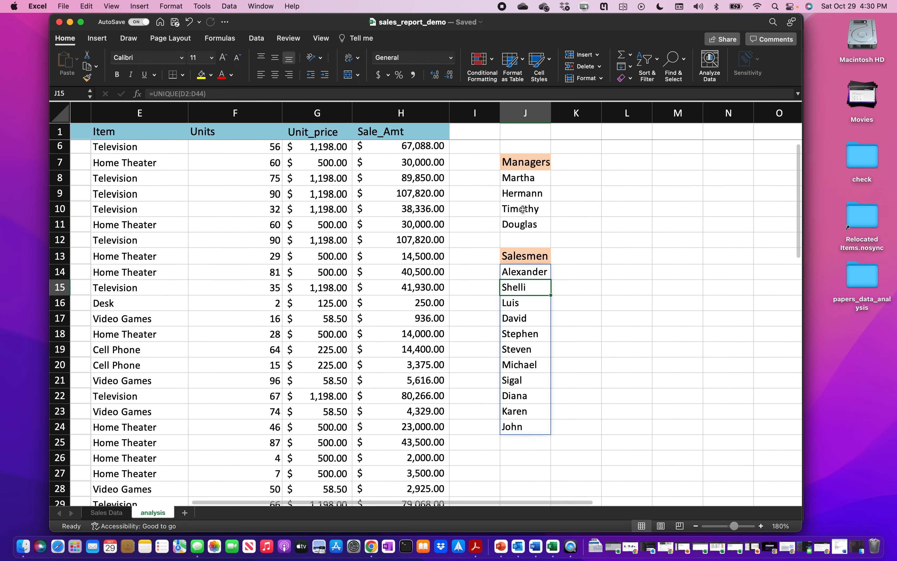
scroll(523, 210, down, 1)
scroll(523, 210, right, 1)
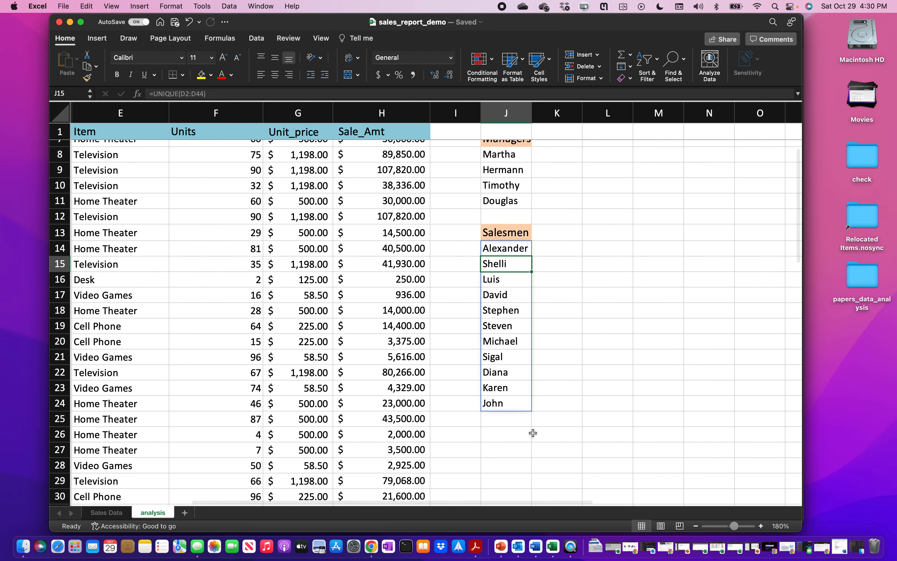
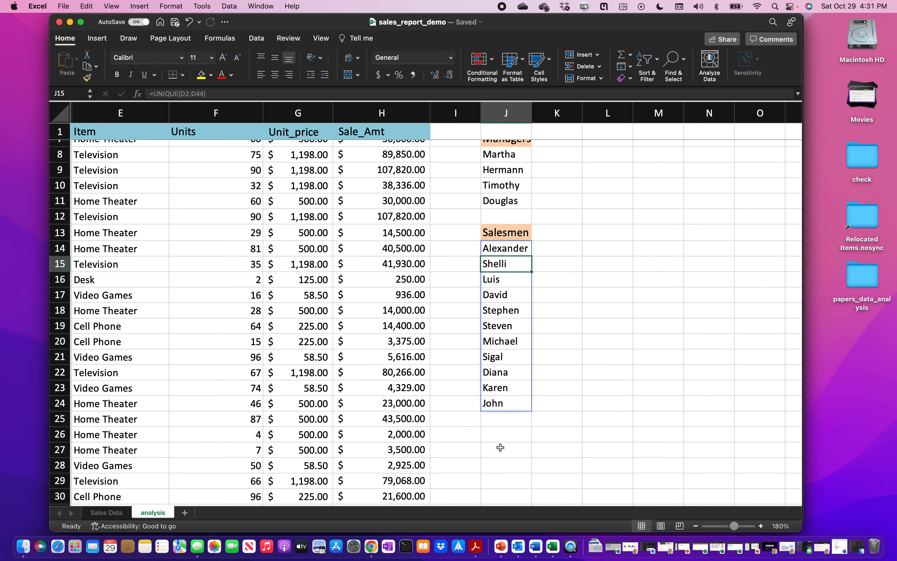
Count the salesmen listed in J14:J24 with a COUNTA formula in J26.
click(495, 433)
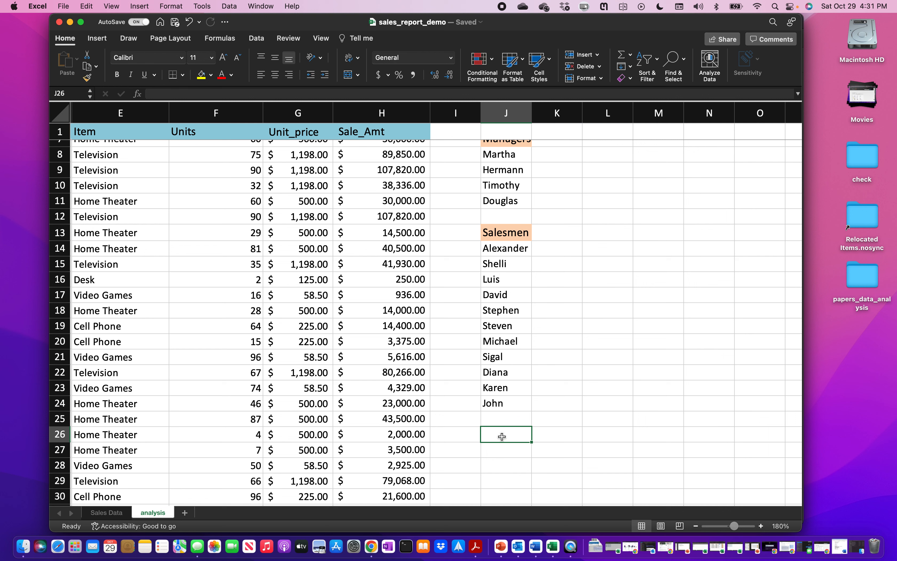
text(=co)
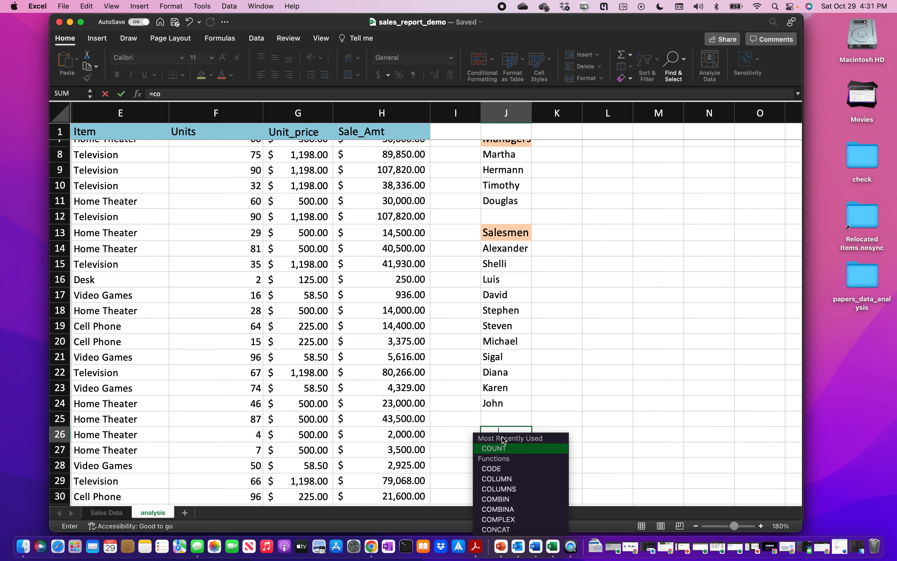
text(unta)
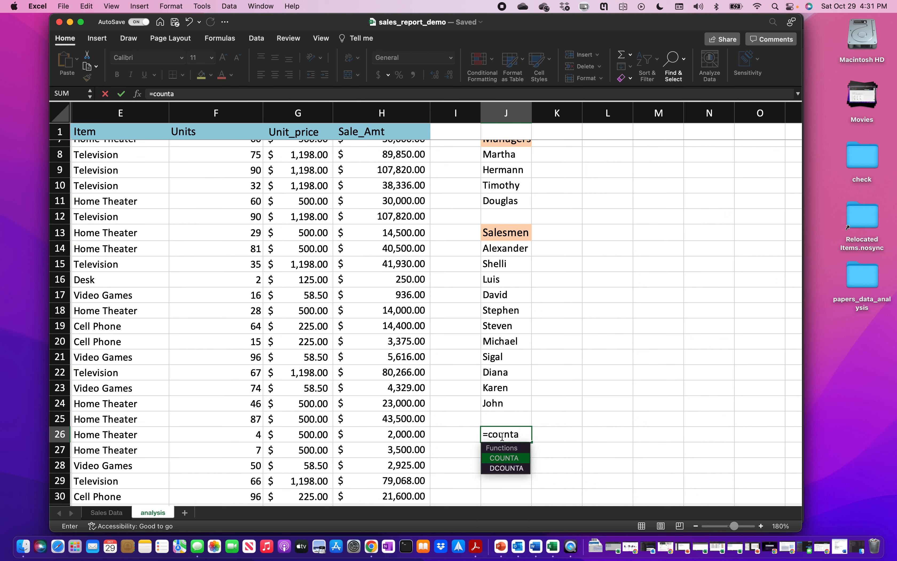
text(()
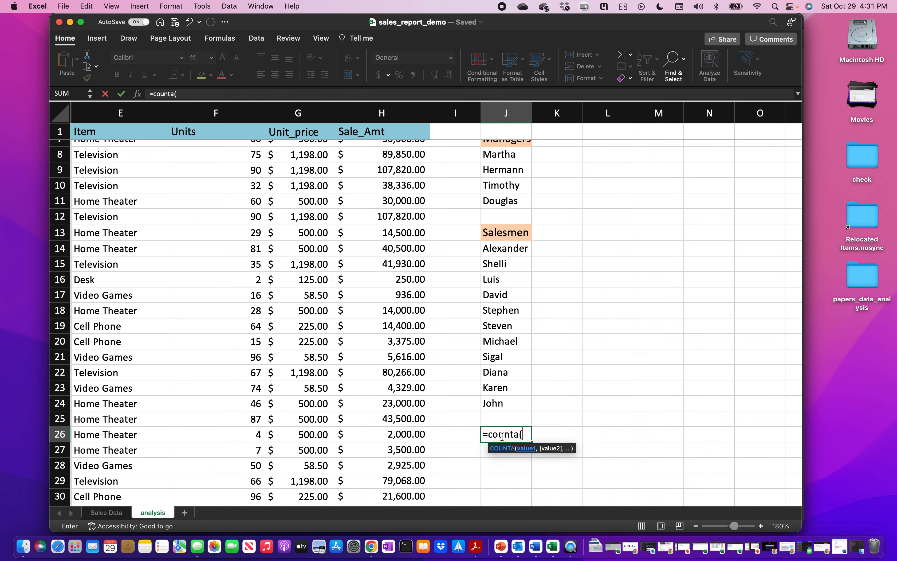
drag(508, 249, 519, 404)
key(Return)
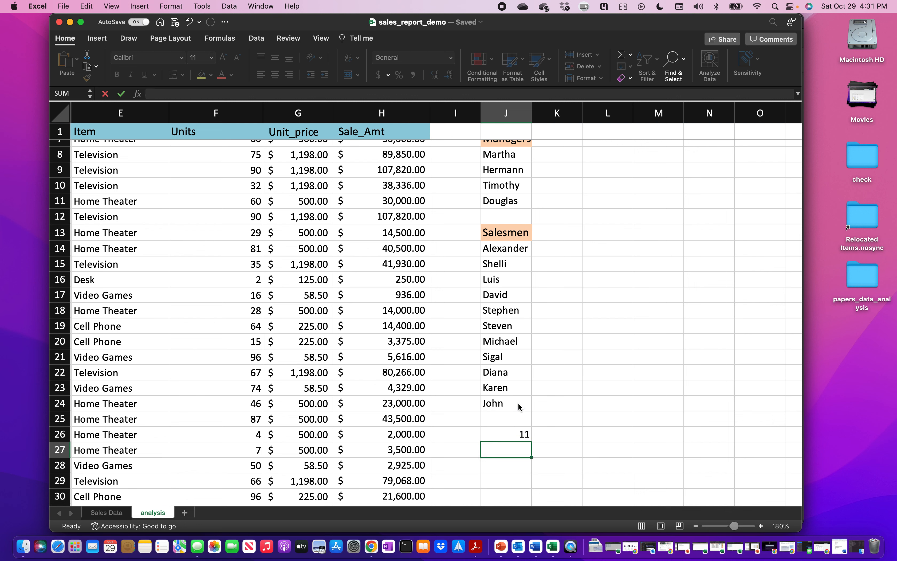
Count the listed salesmen in J27 with the formula =ROWS(J14#).
text(=rows)
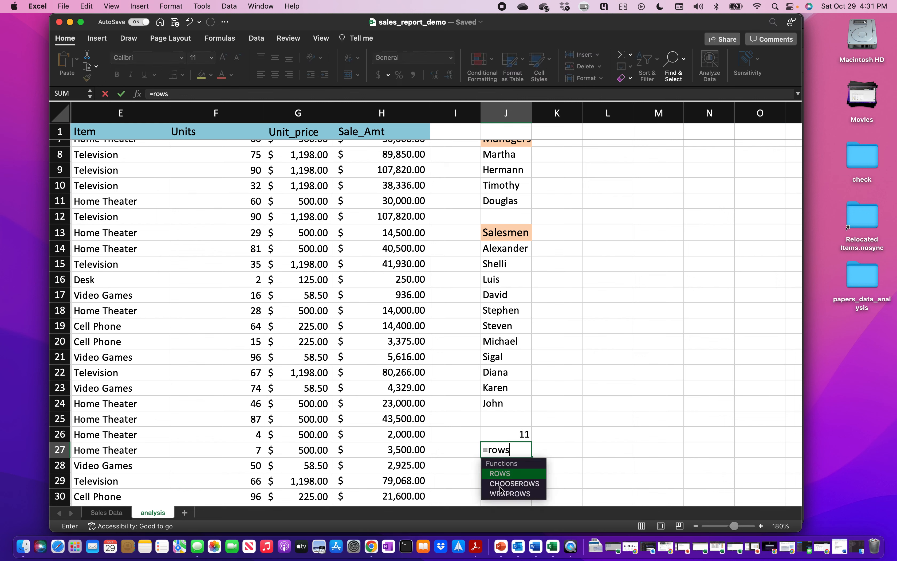
text(9)
key(BackSpace)
text(()
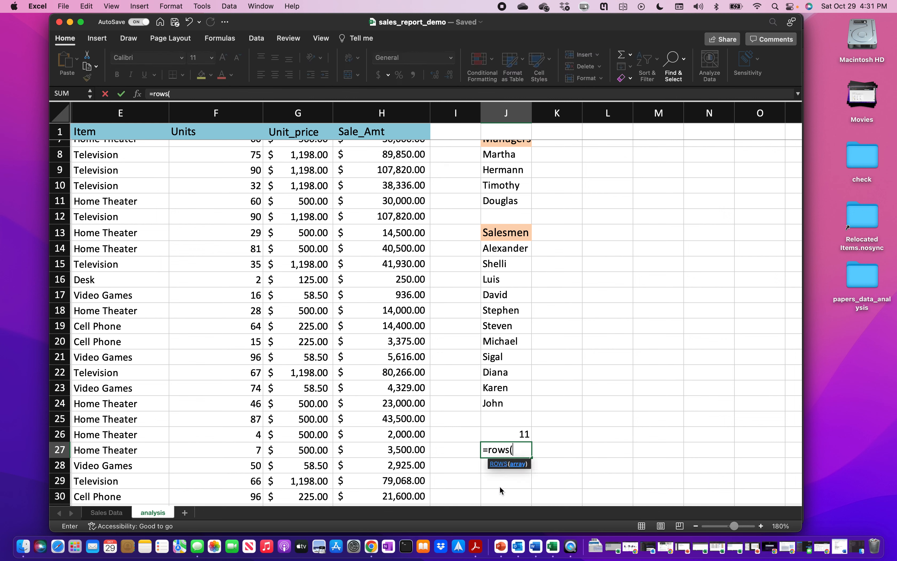
drag(489, 250, 500, 403)
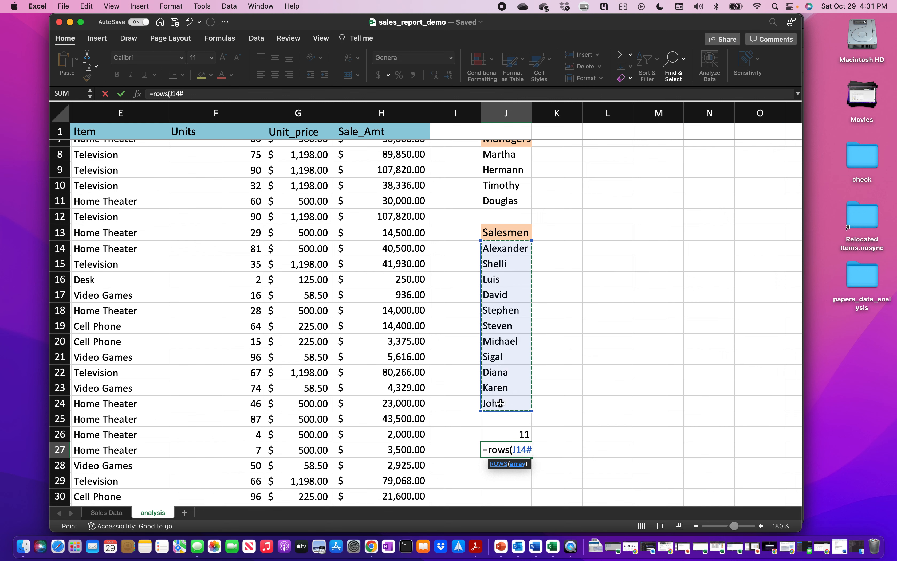
text())
key(Return)
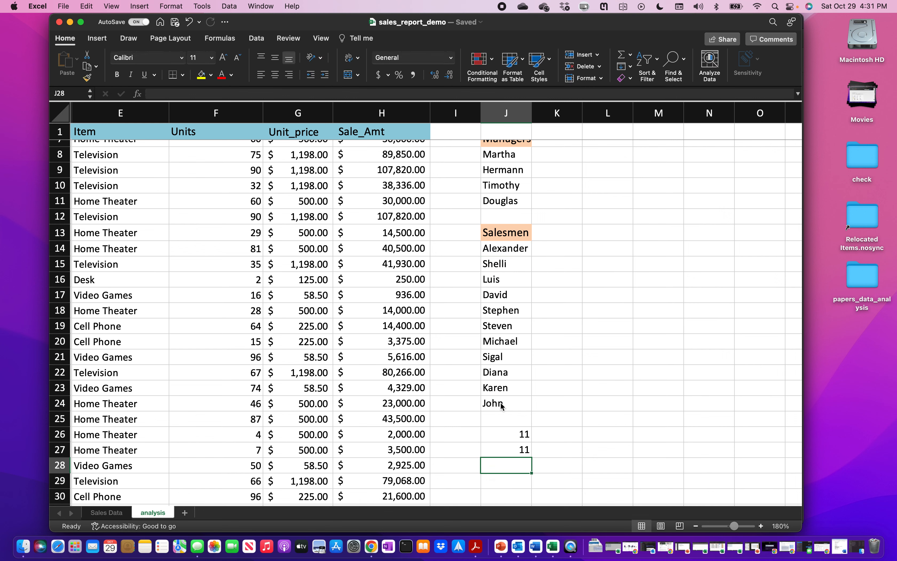
Add the heading Items in J29, below the salesmen list and its counts.
scroll(502, 406, down, 1)
key(Down)
text(it)
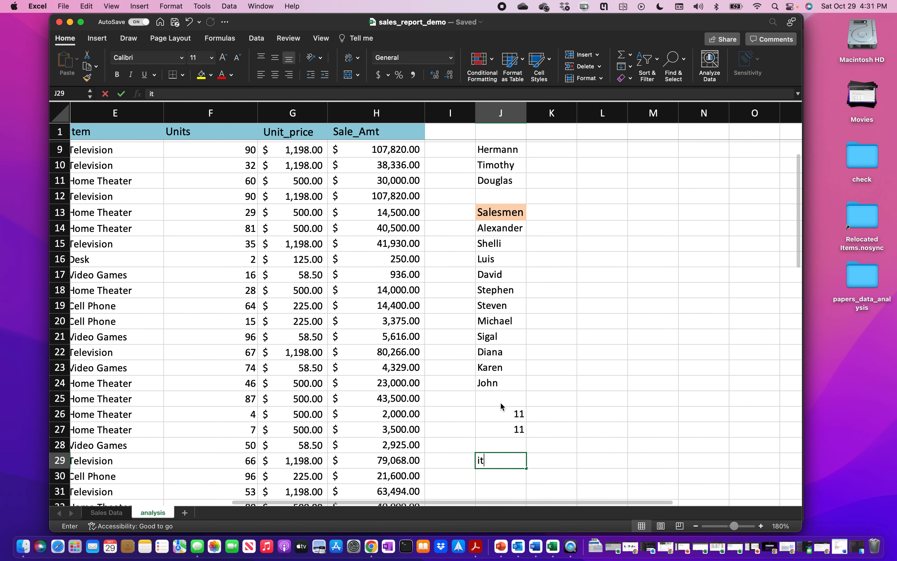
text(ems\)
key(BackSpace)
key(BackSpace)
key(BackSpace)
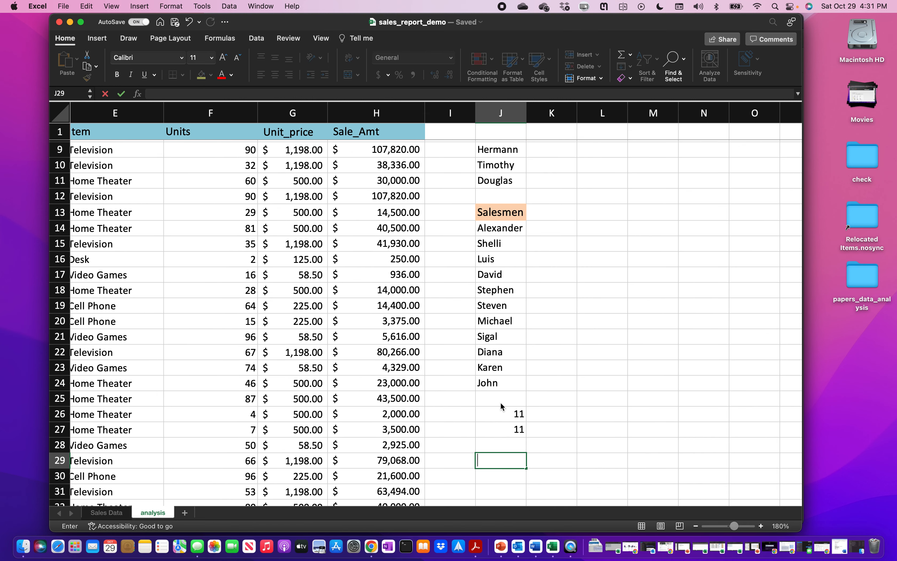
text(ems)
key(Return)
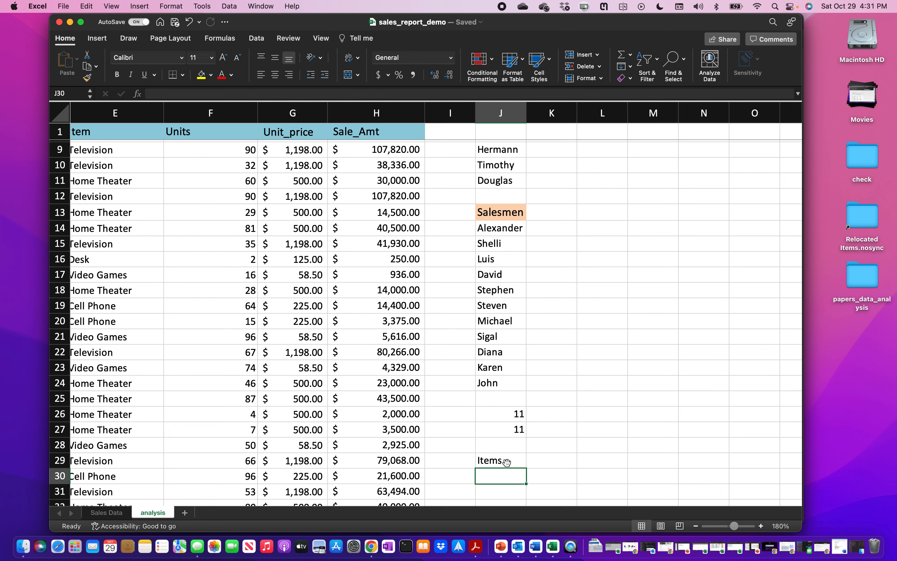
Apply the 40% - Accent6 cell style to the Items heading in J29.
click(507, 464)
click(541, 62)
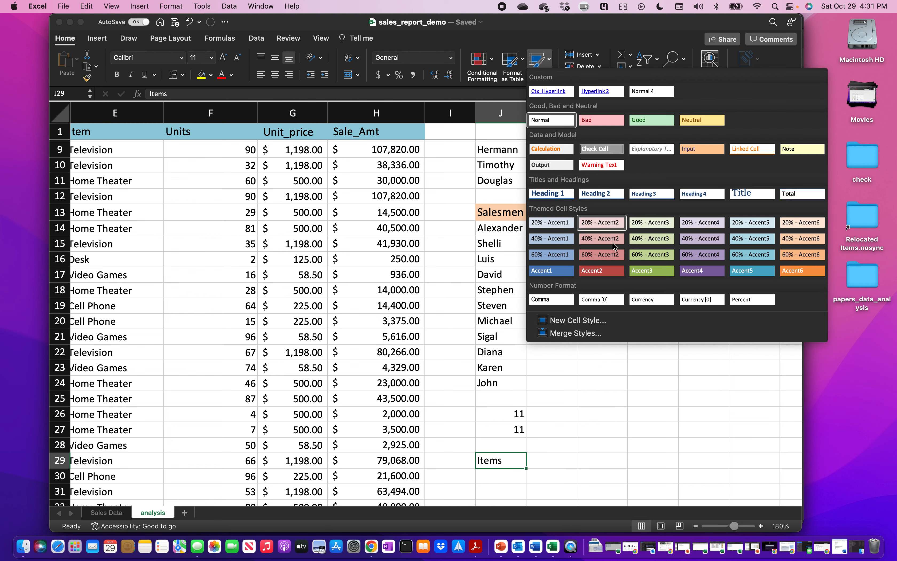
click(803, 238)
List the distinct items below the Items heading by entering =UNIQUE(E2:E44) in J30.
scroll(571, 376, down, 5)
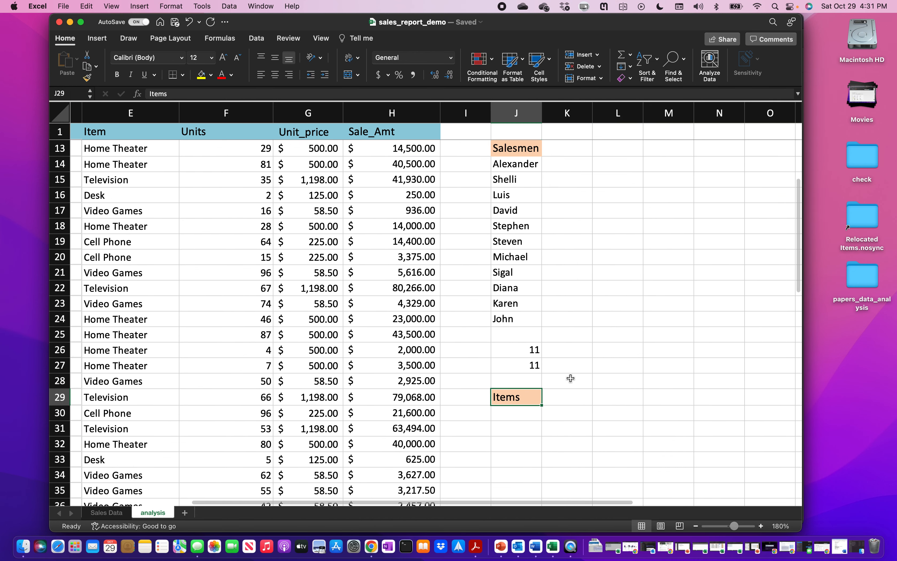
scroll(529, 364, left, 1)
click(575, 366)
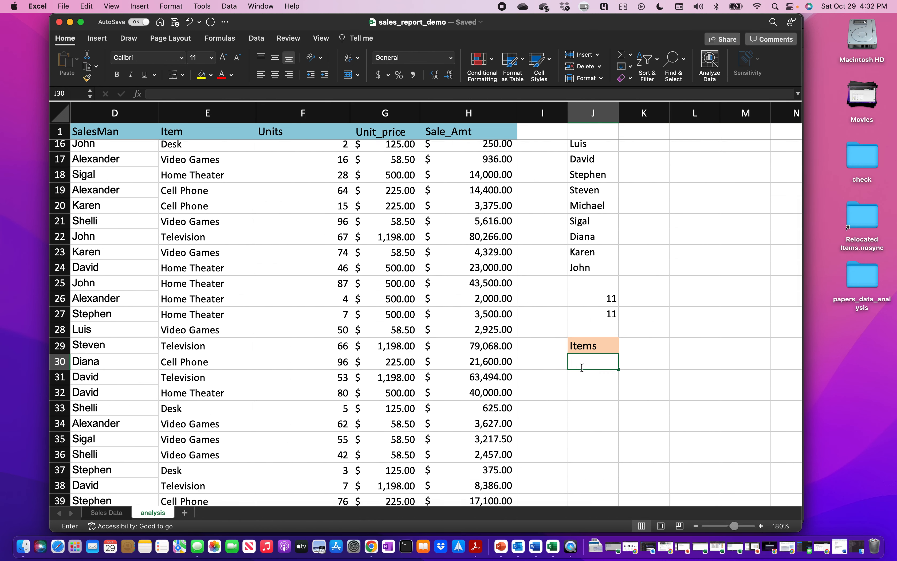
text(=unique)
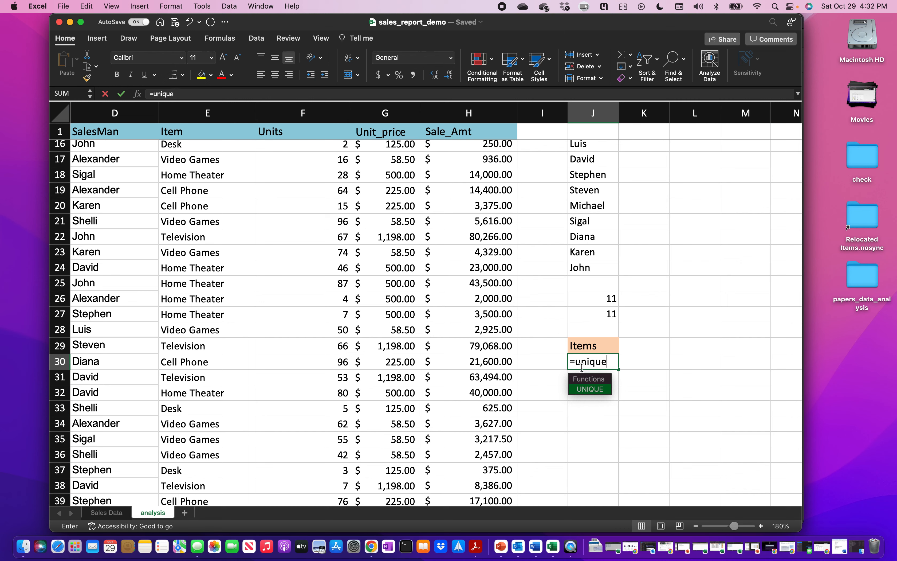
text(()
scroll(282, 214, up, 5)
scroll(282, 214, left, 1)
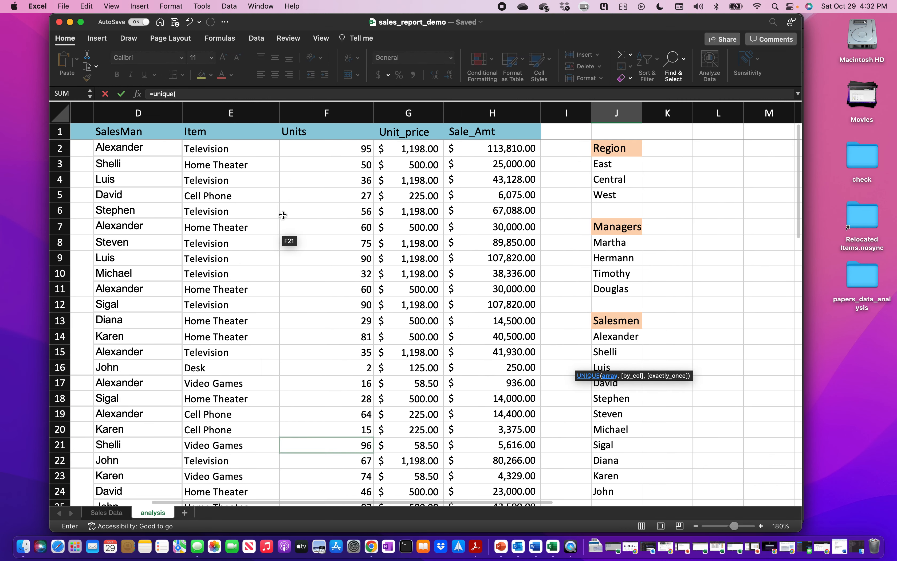
click(232, 148)
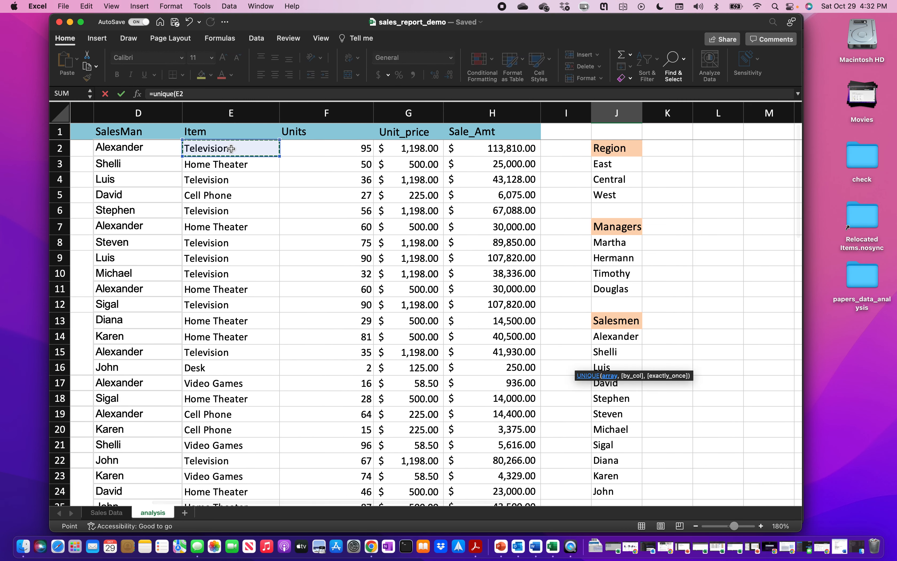
key(super+shift+Down)
text())
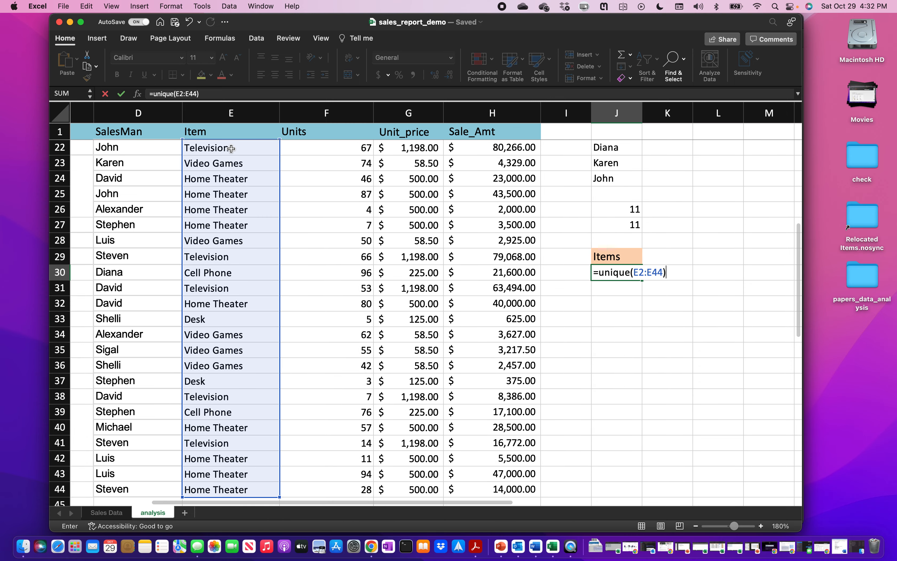
key(Return)
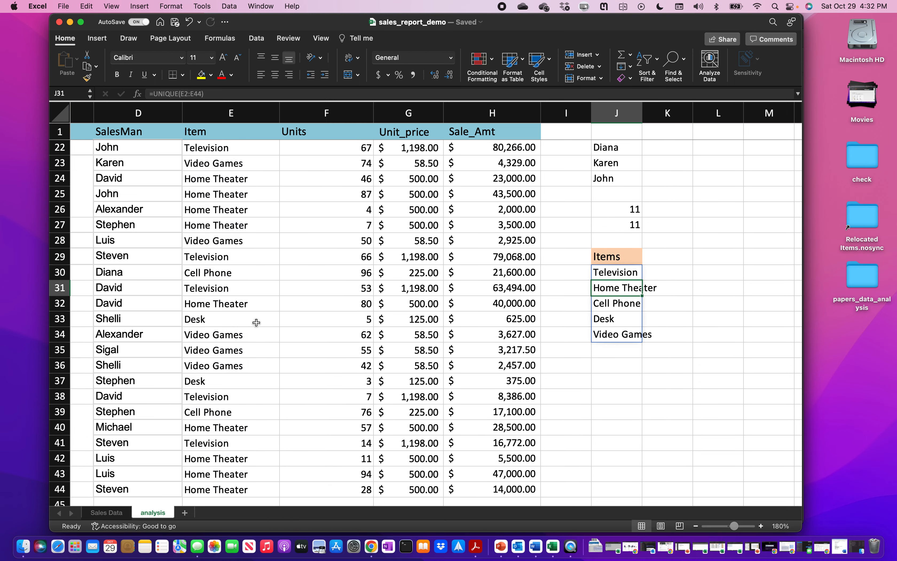
Check the column headings of the Regions table in the sales report PDF in Acrobat Reader and return to the Excel workbook.
scroll(552, 380, up, 10)
scroll(552, 380, right, 3)
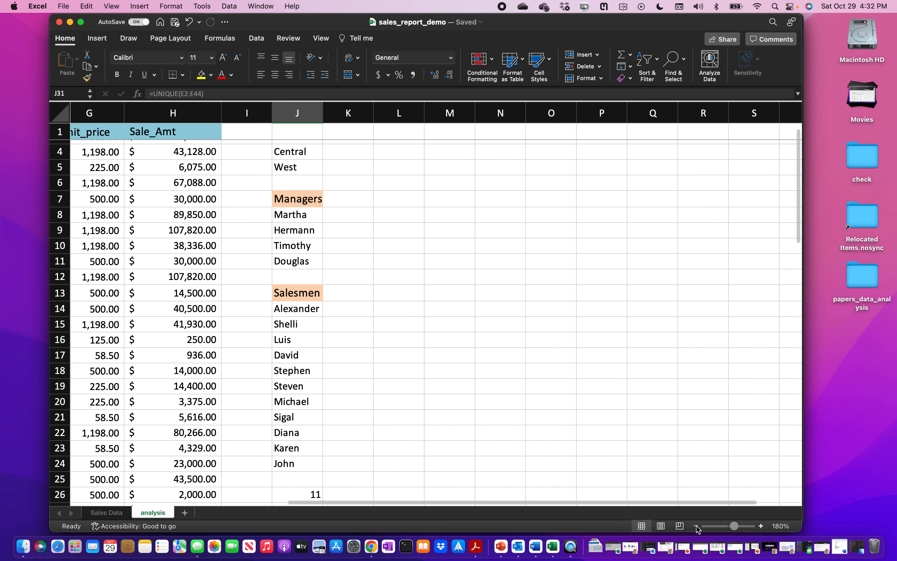
click(696, 526)
click(696, 526)
click(695, 525)
scroll(610, 400, left, 3)
scroll(609, 400, left, 2)
scroll(610, 400, right, 3)
scroll(609, 400, right, 2)
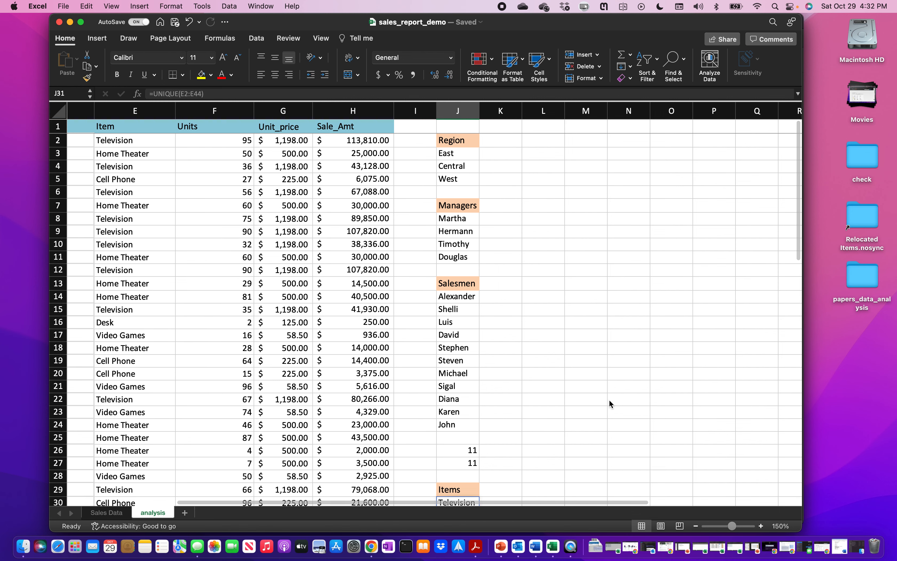
scroll(609, 400, right, 1)
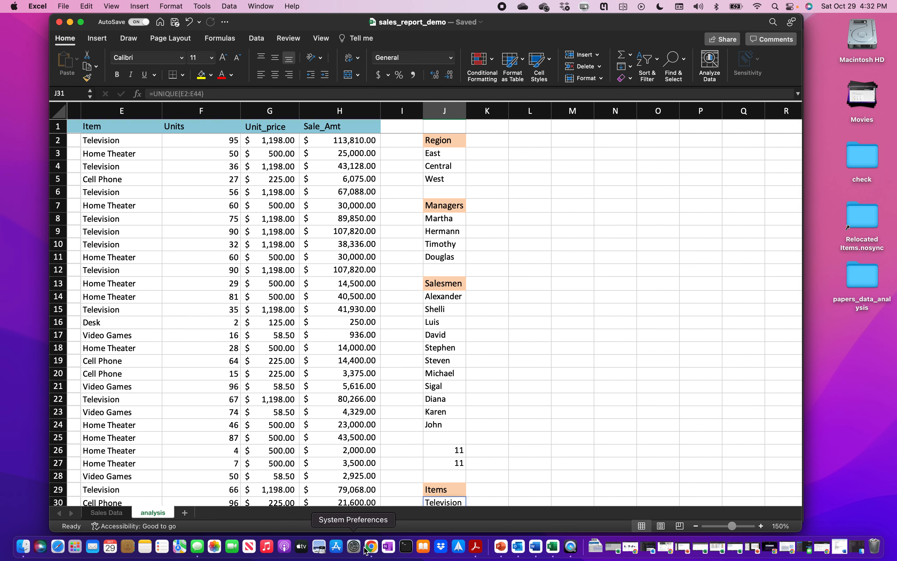
click(476, 546)
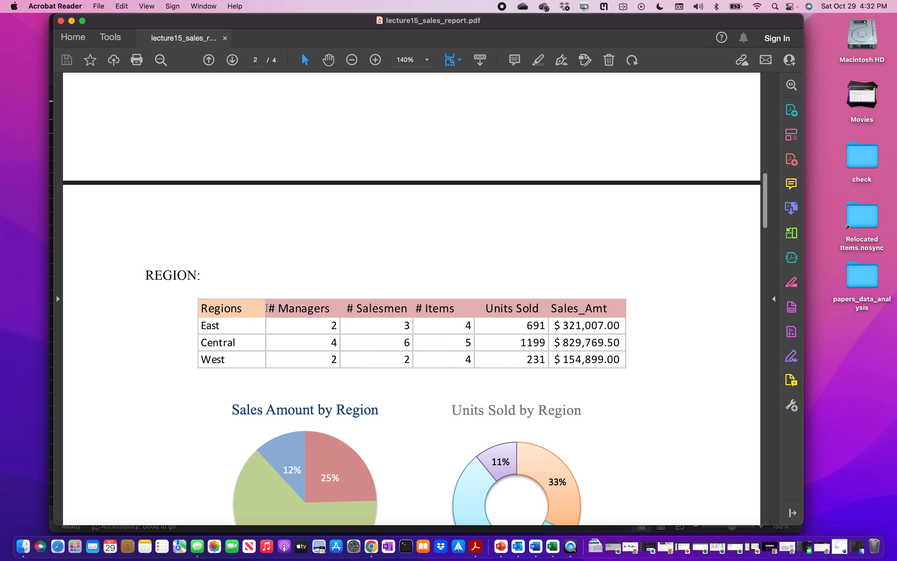
click(552, 546)
Enter the heading # Managers in K2, beside the Region heading.
click(495, 140)
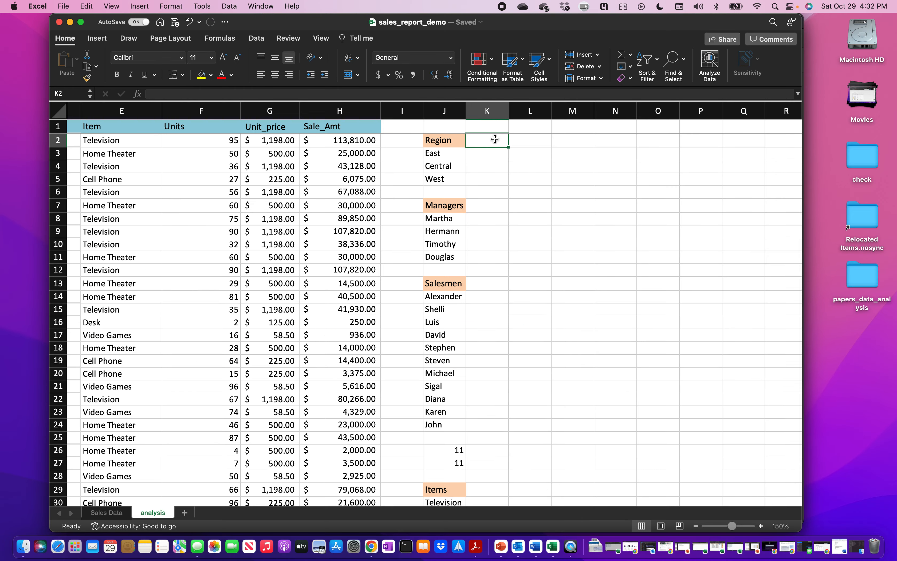
text(3 Manager)
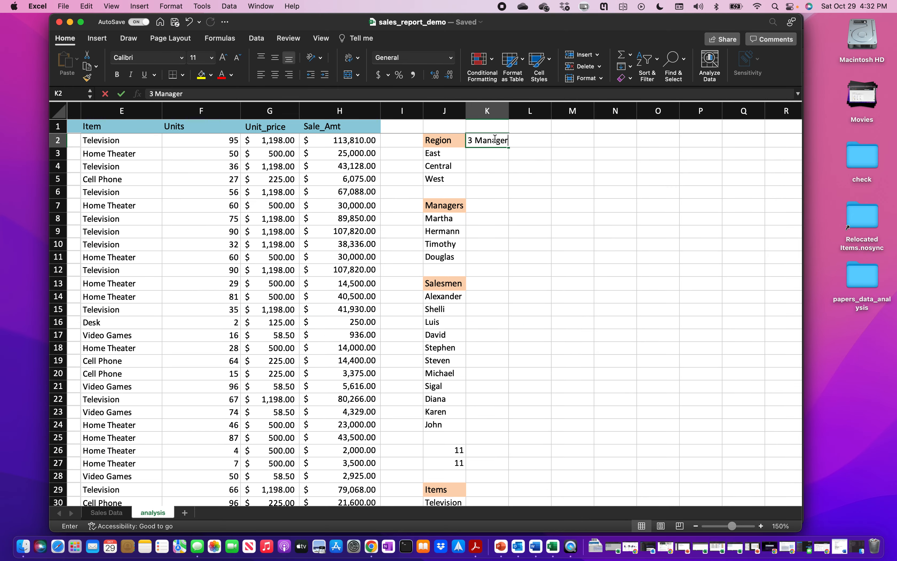
key(BackSpace)
key(BackSpace)
key(BackSpace)
key(BackSpace)
key(BackSpace)
key(BackSpace)
key(BackSpace)
key(BackSpace)
key(BackSpace)
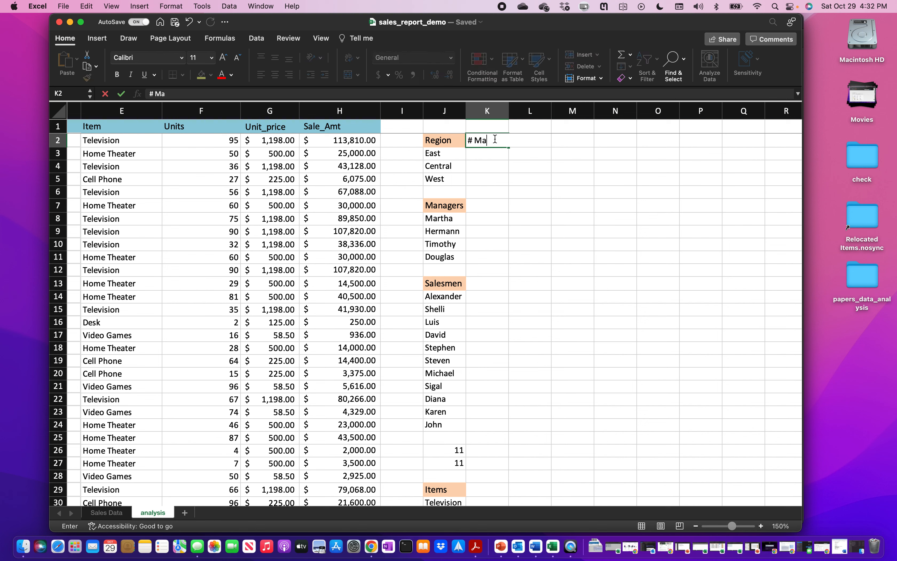
text(# Manager)
key(Tab)
Fill L2:P2 with the headings # Salesmen, # Regions, # Items, Units Sold and Sales Amt.
text(# Salesmen)
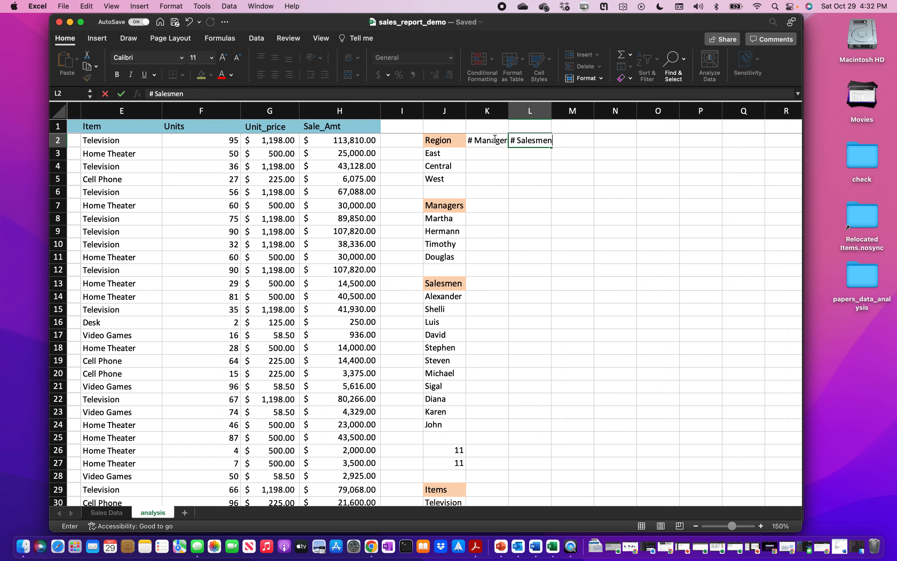
key(Tab)
text(#)
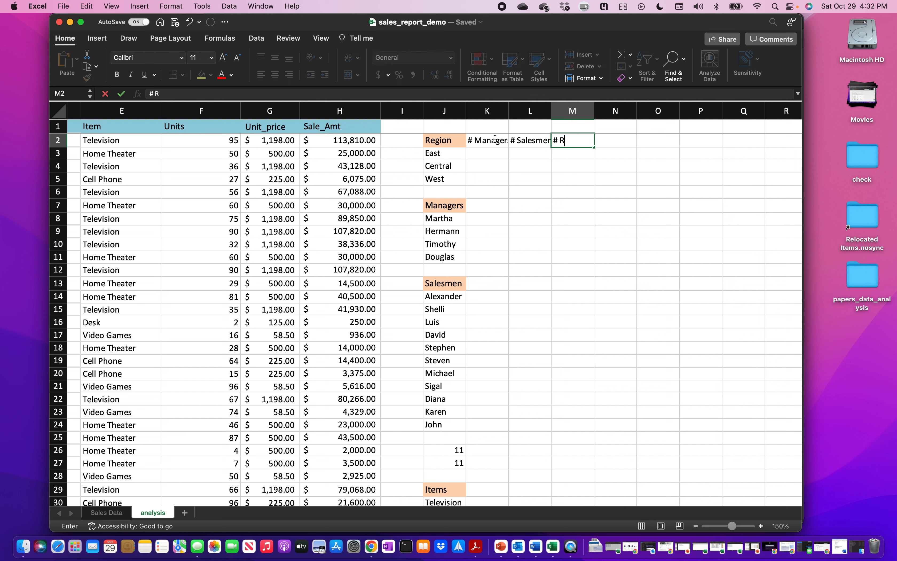
key(Tab)
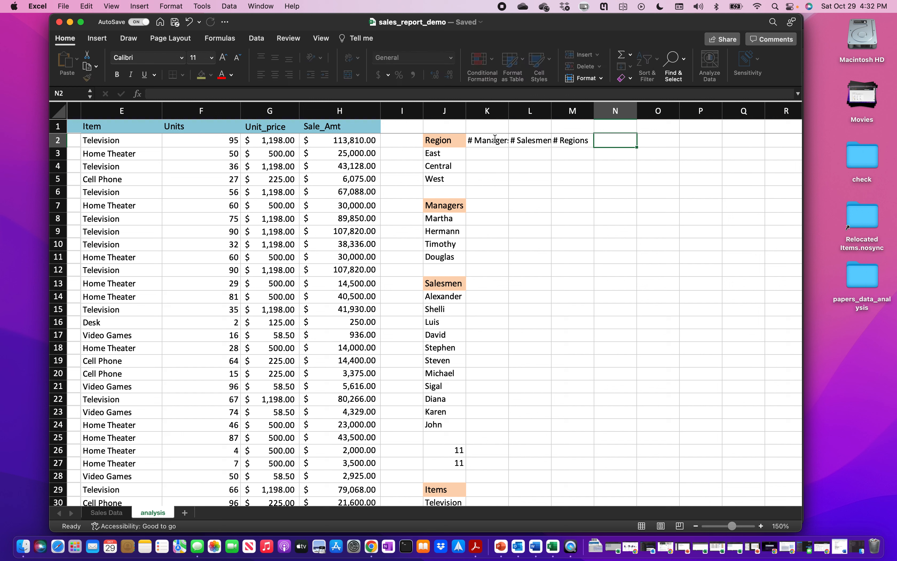
text(# Items)
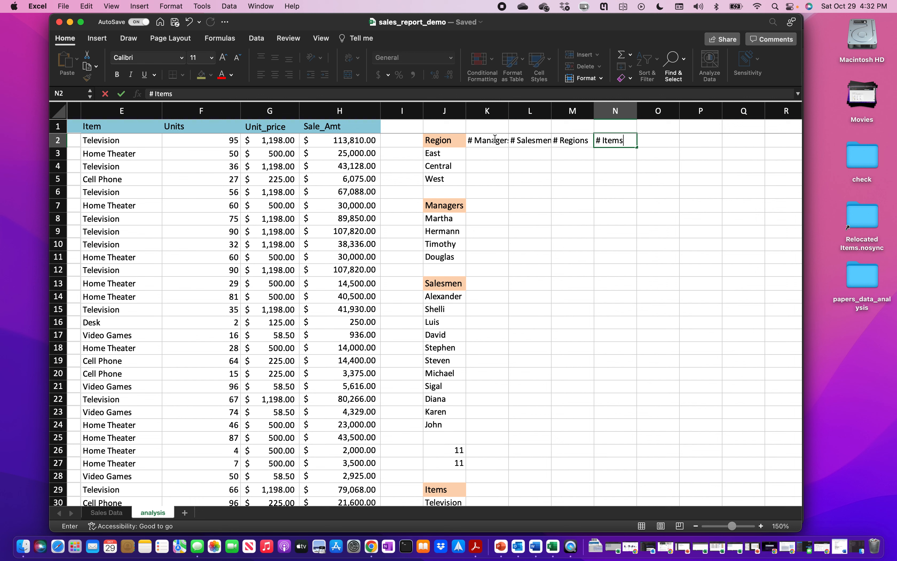
key(Tab)
text(U)
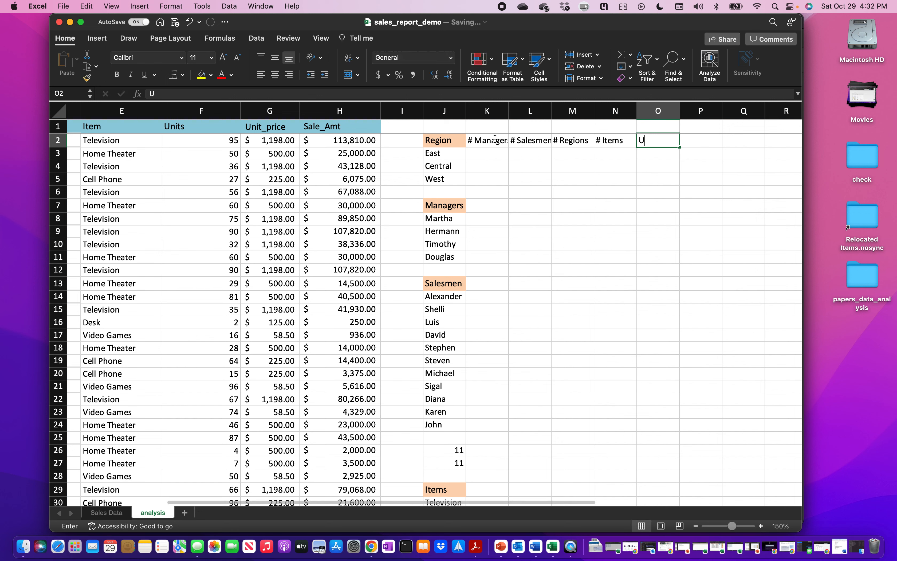
text(nits Sold)
key(Tab)
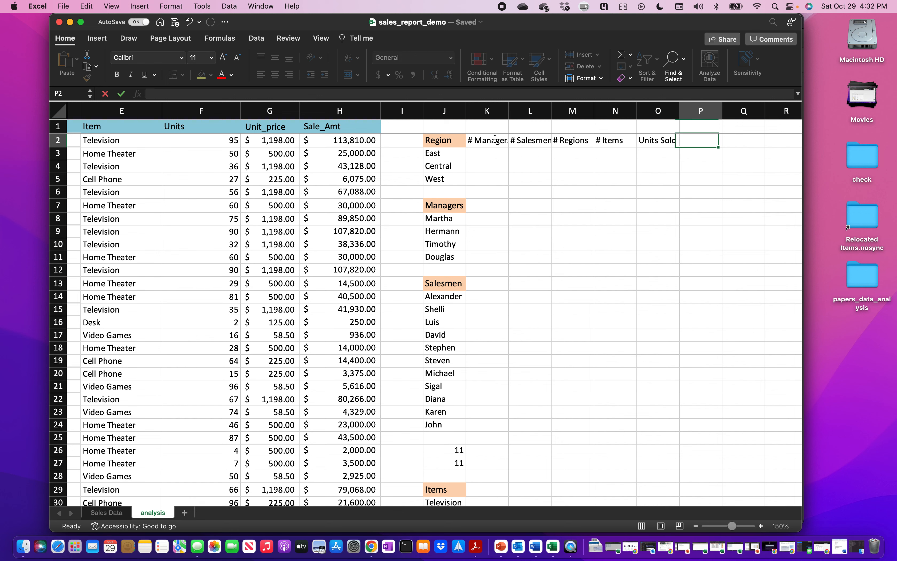
text(Sales Am)
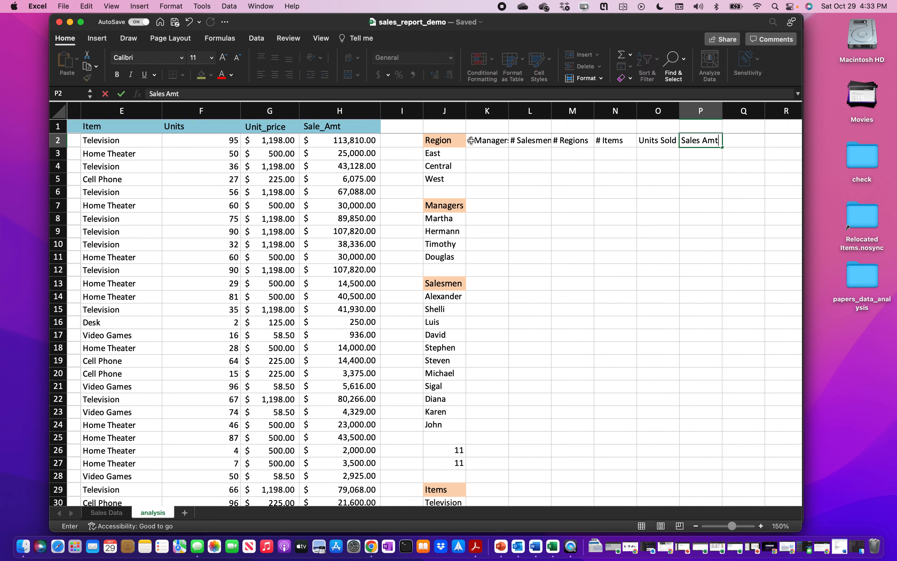
text(t)
Apply the 60% - Accent6 cell style to the headings in K2:P2.
click(489, 141)
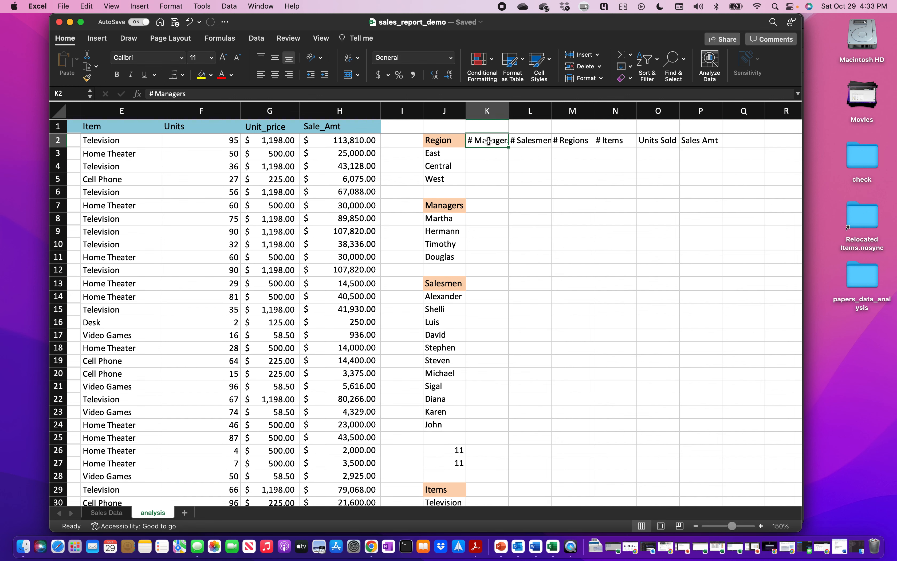
key(super+shift+Right)
click(550, 59)
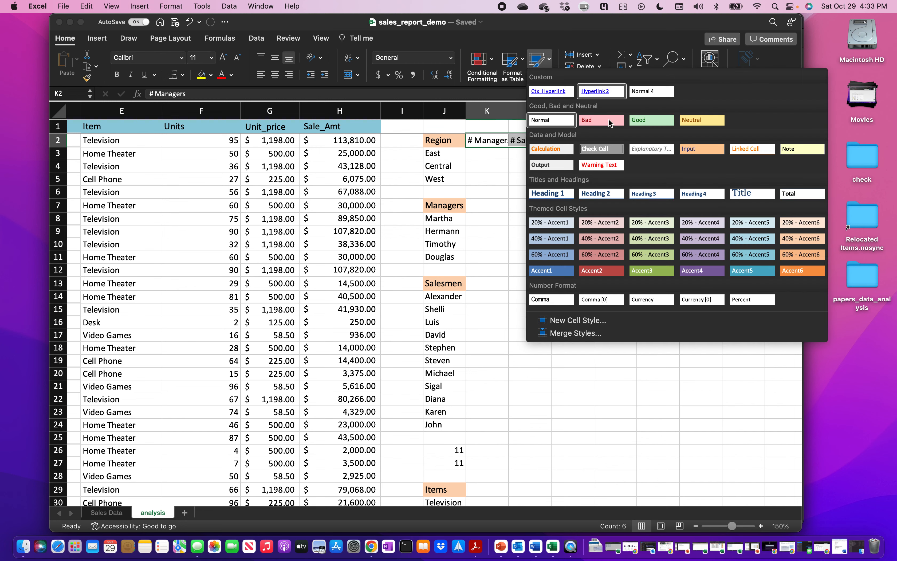
click(800, 261)
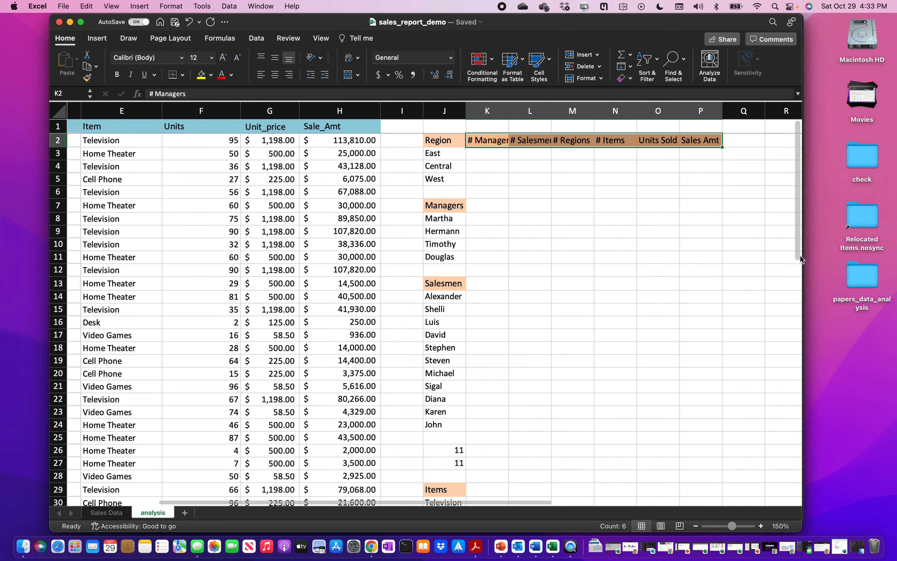
Widen columns K, L, M and O so that their headings fit.
click(493, 155)
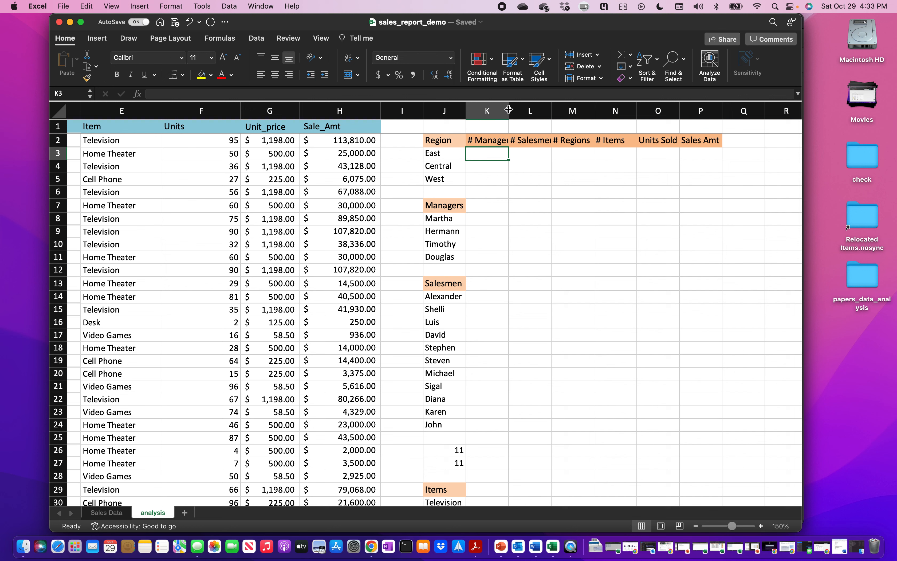
drag(509, 110, 614, 108)
drag(698, 106, 703, 106)
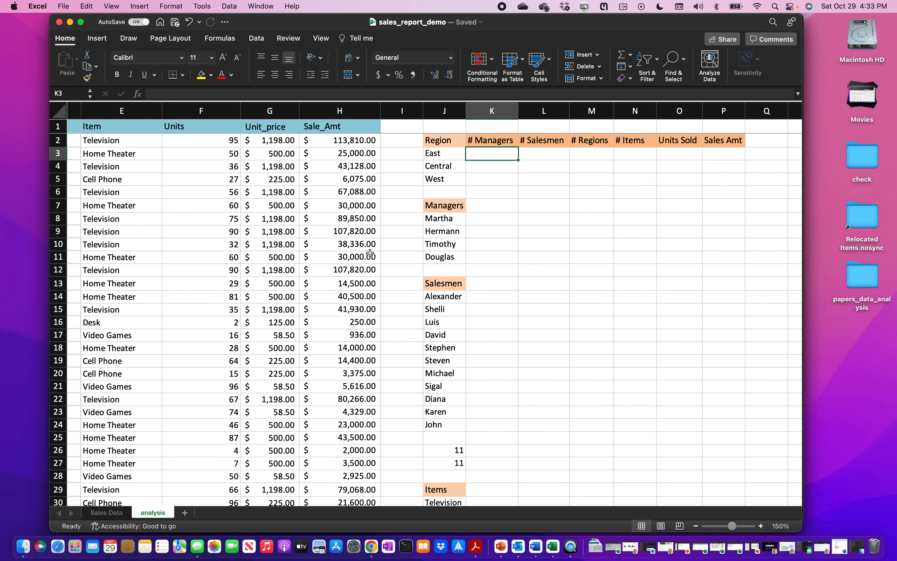
Examine which managers are paired with the East region in the Region and Manager columns, such as rows 2, 7, 11 and 14.
scroll(420, 177, left, 3)
scroll(421, 177, left, 5)
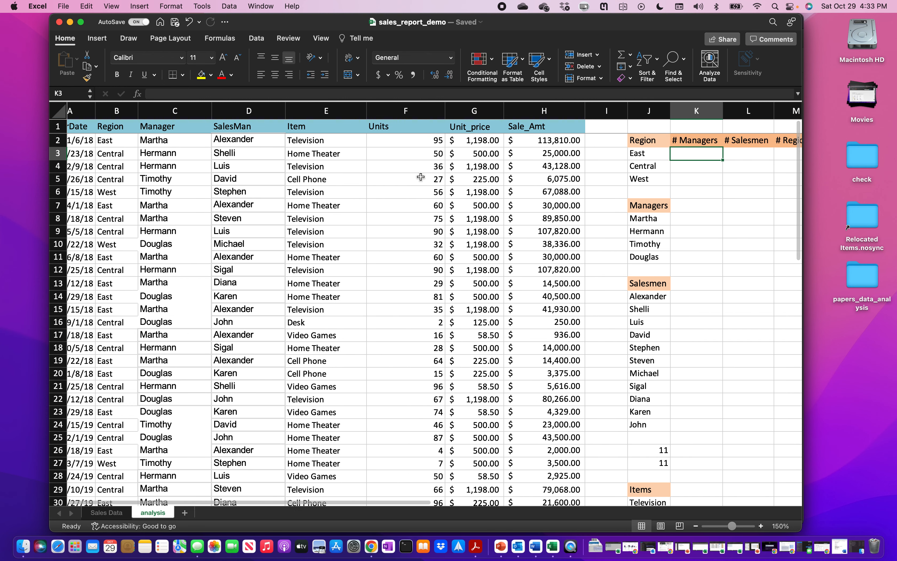
click(652, 158)
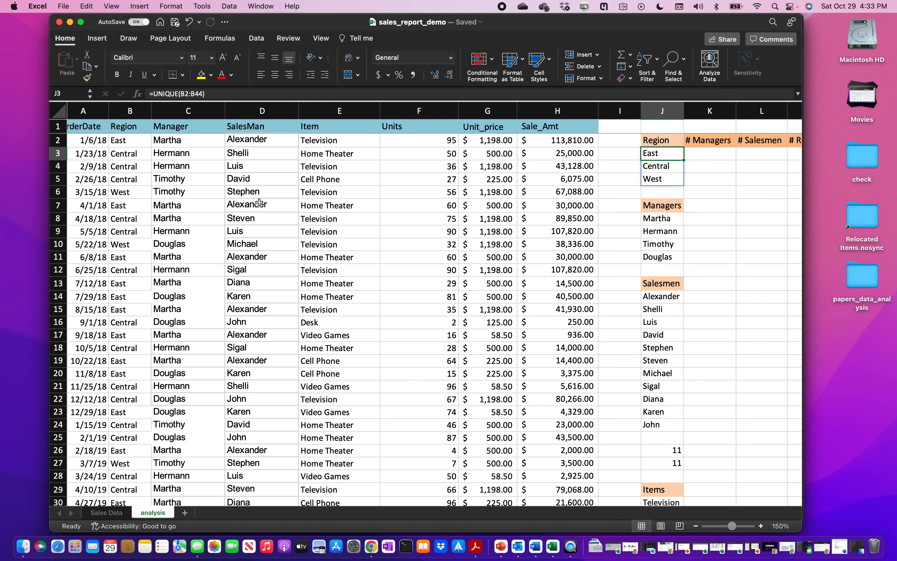
click(134, 140)
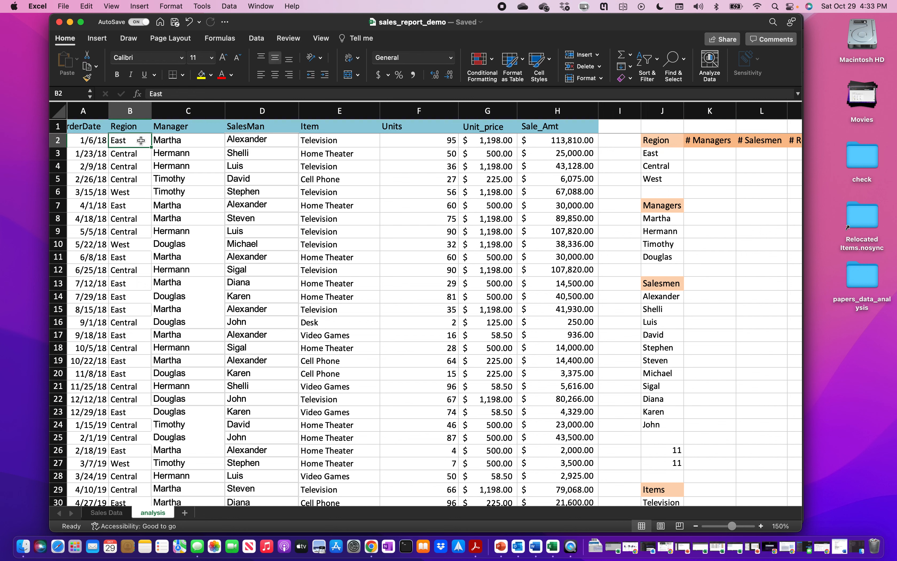
drag(143, 140, 164, 140)
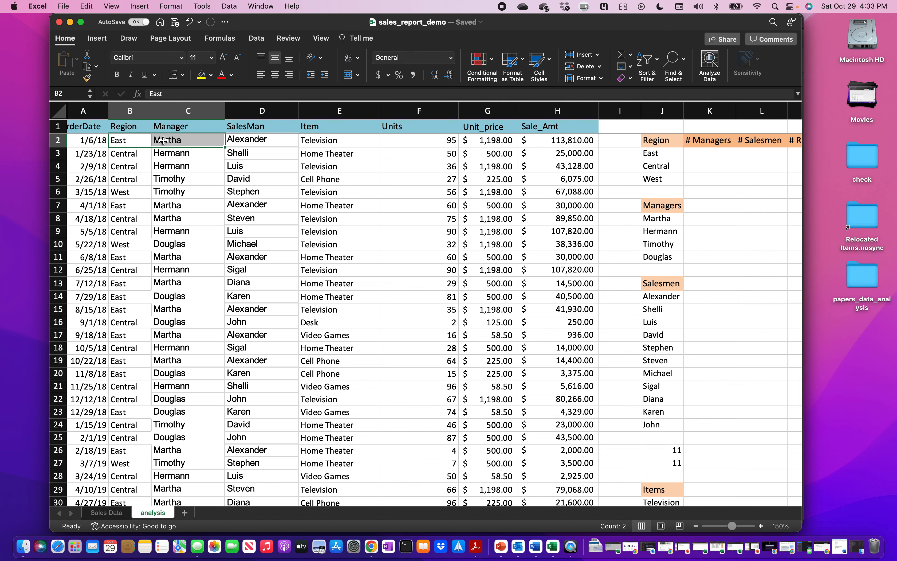
drag(147, 203, 167, 205)
drag(142, 257, 168, 258)
drag(141, 296, 176, 297)
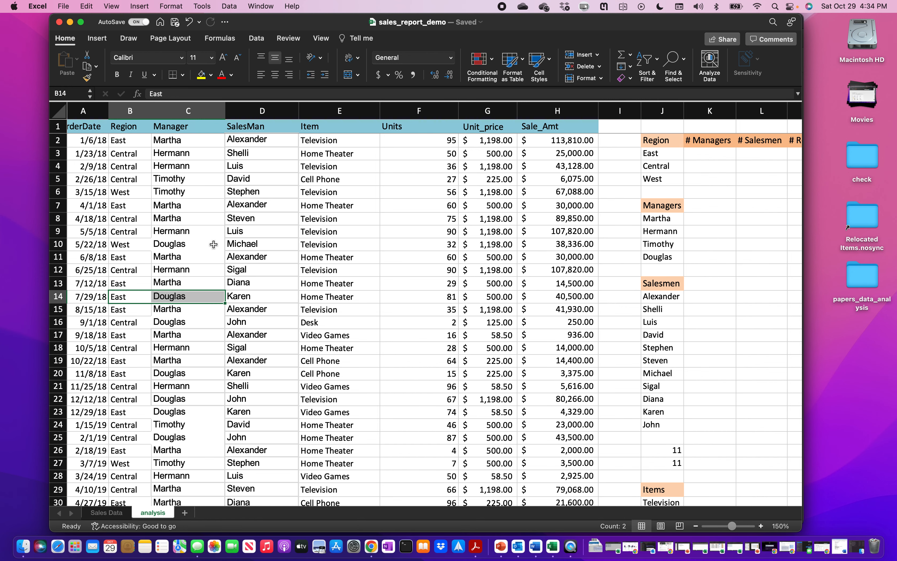
Copy the region and manager from the first data row (B2:C2) into L7:M7, L8:M8 and L9:M9.
scroll(131, 144, right, 1)
click(134, 140)
drag(133, 140, 212, 143)
key(super+c)
scroll(537, 291, right, 4)
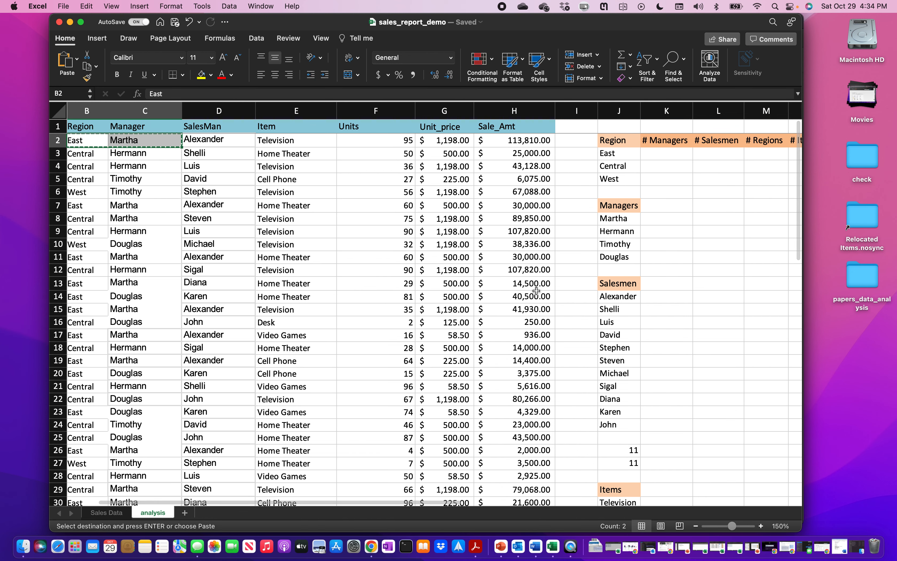
click(633, 206)
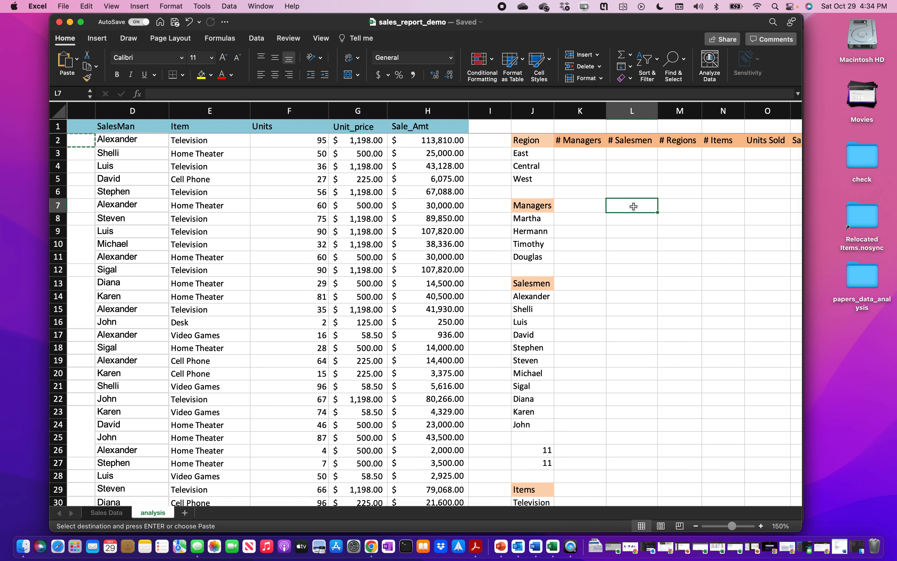
key(super+v)
click(640, 227)
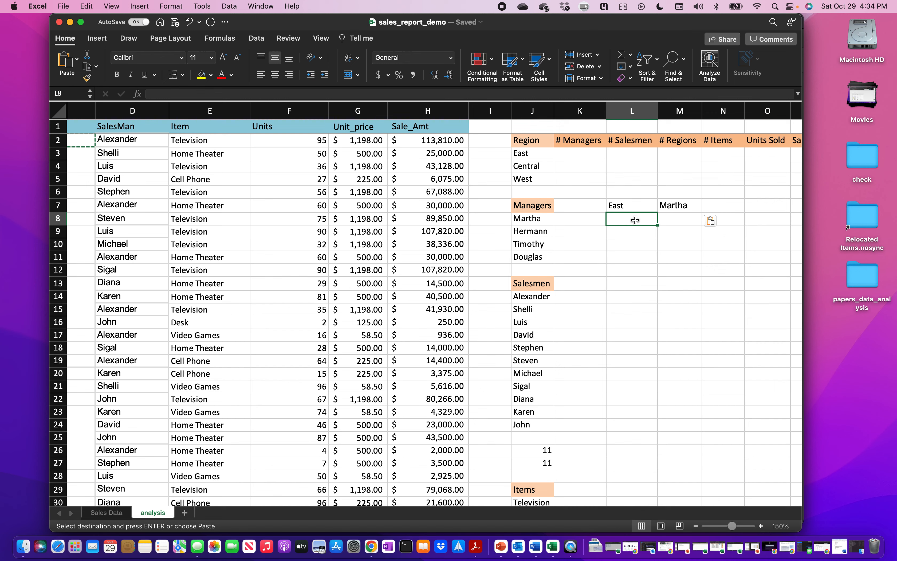
key(super+v)
click(628, 236)
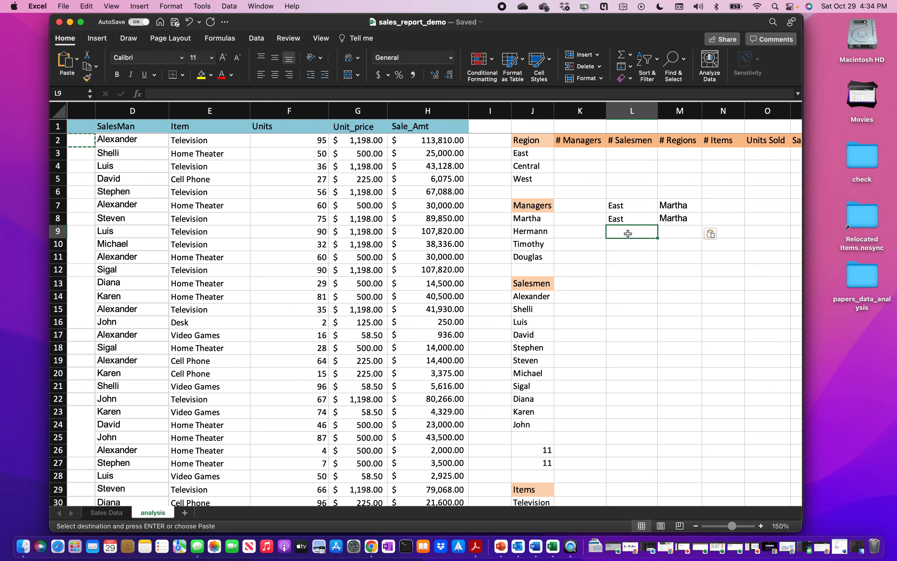
key(super+v)
Paste the copied region and manager pair into rows 10, 11 and 12 of columns L and M.
scroll(291, 247, left, 2)
scroll(291, 247, left, 2)
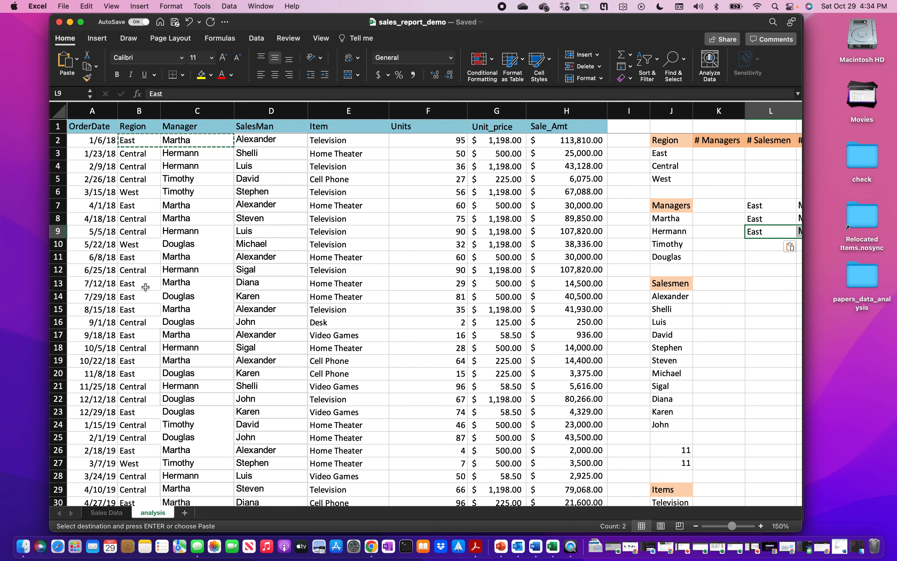
scroll(176, 303, right, 1)
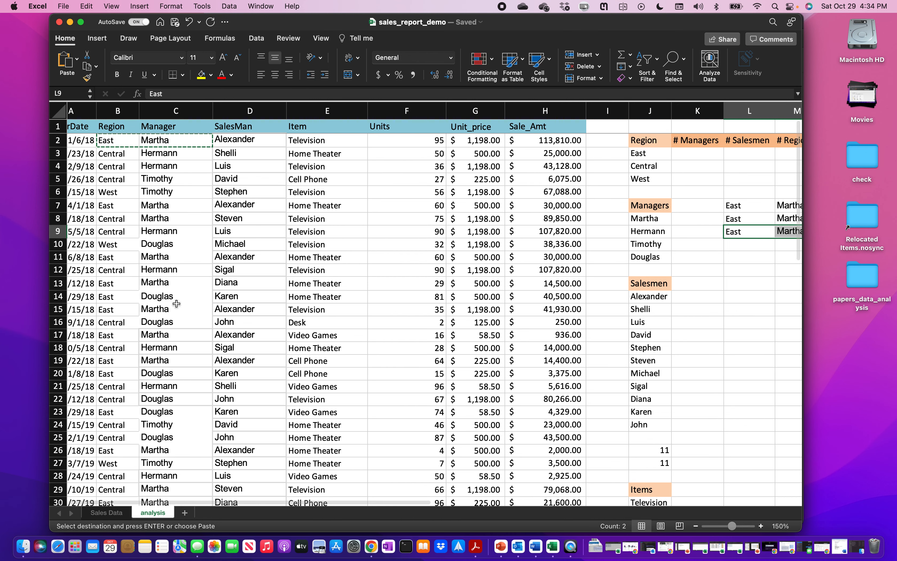
scroll(176, 303, right, 5)
click(630, 247)
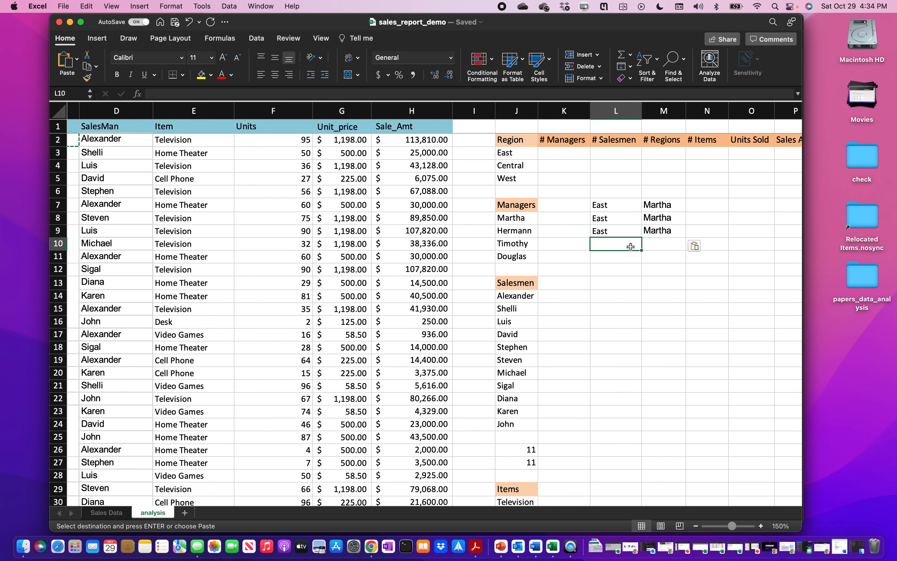
key(cmd+v)
click(615, 275)
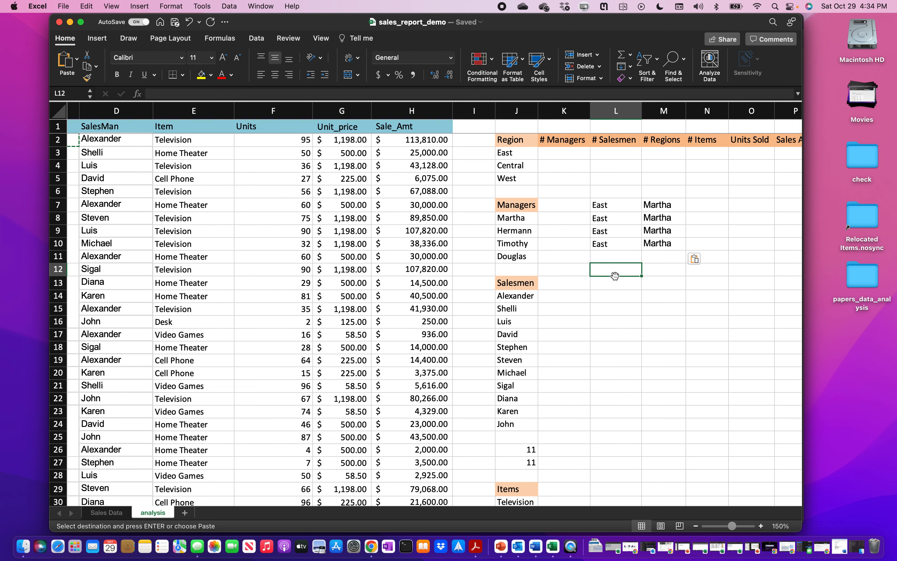
key(cmd+v)
click(614, 256)
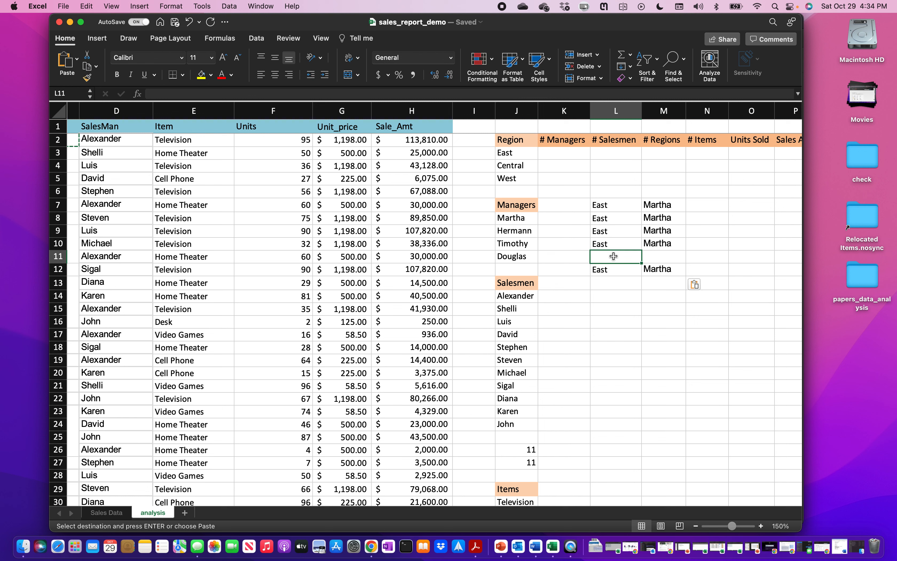
key(cmd+v)
Replace the manager in M11 with the last manager from the Managers list, the one in J11.
click(673, 259)
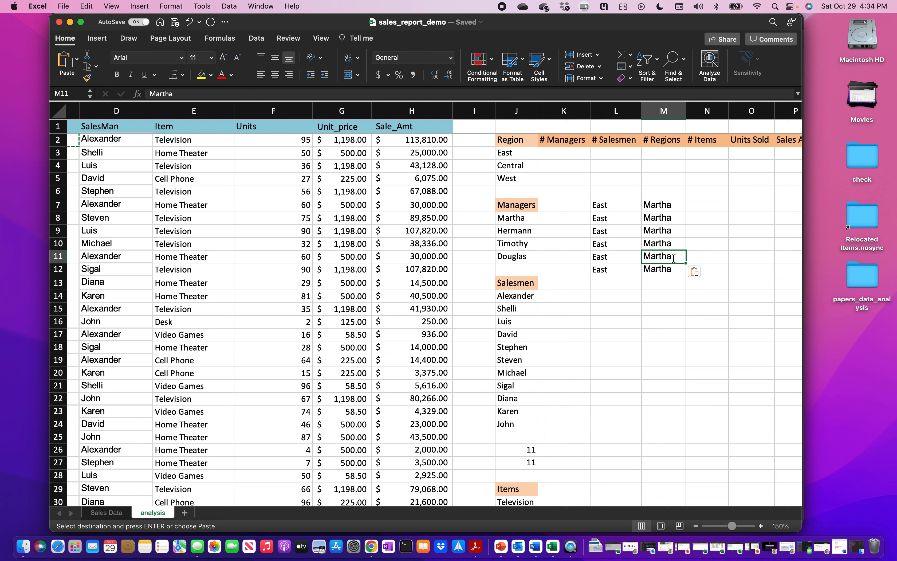
double_click(674, 259)
key(BackSpace)
key(BackSpace)
key(BackSpace)
key(BackSpace)
key(BackSpace)
key(BackSpace)
text(Dou)
Copy the region and manager pair from L11:M11 into L13:M13 and clear the copy selection.
drag(626, 256, 652, 256)
key(super+c)
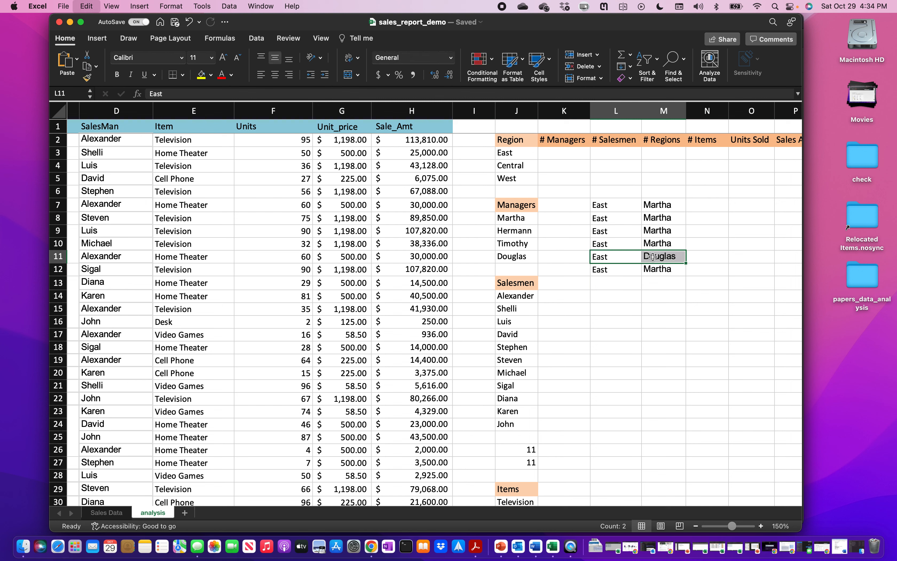
click(621, 285)
key(super+v)
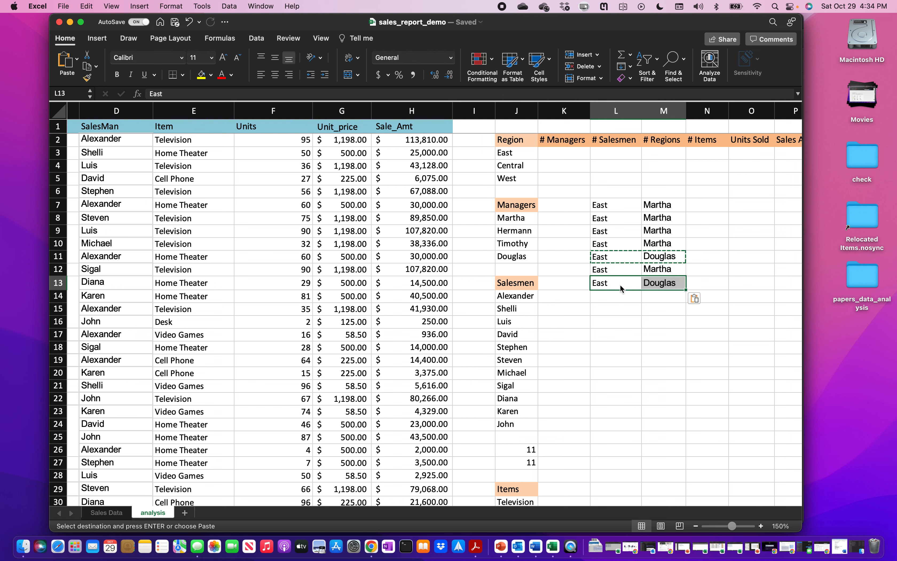
key(Escape)
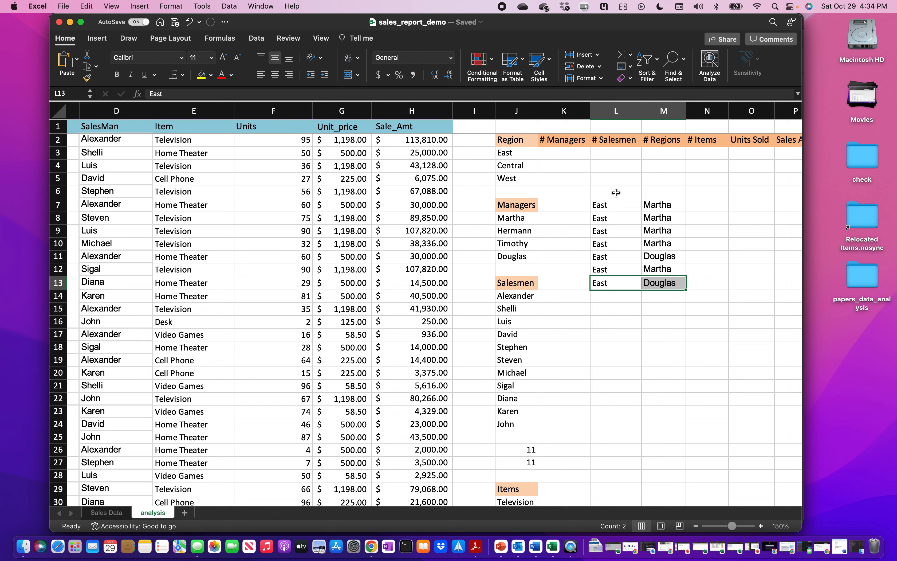
click(612, 207)
drag(642, 218, 657, 291)
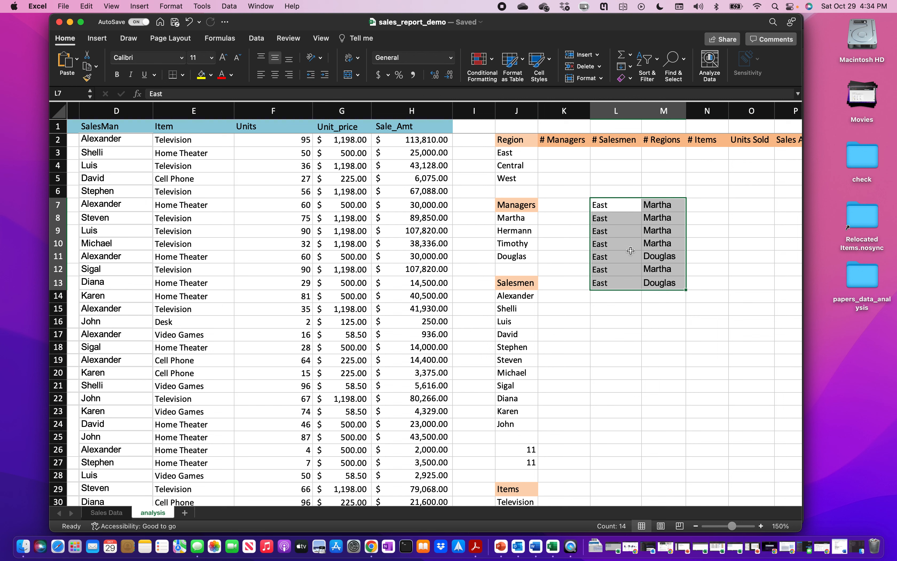
click(612, 208)
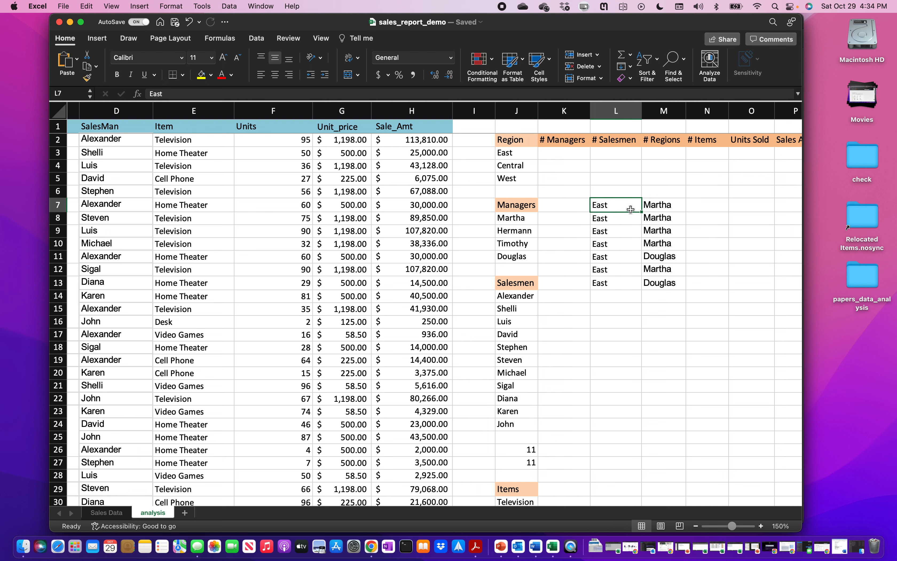
click(659, 207)
click(637, 205)
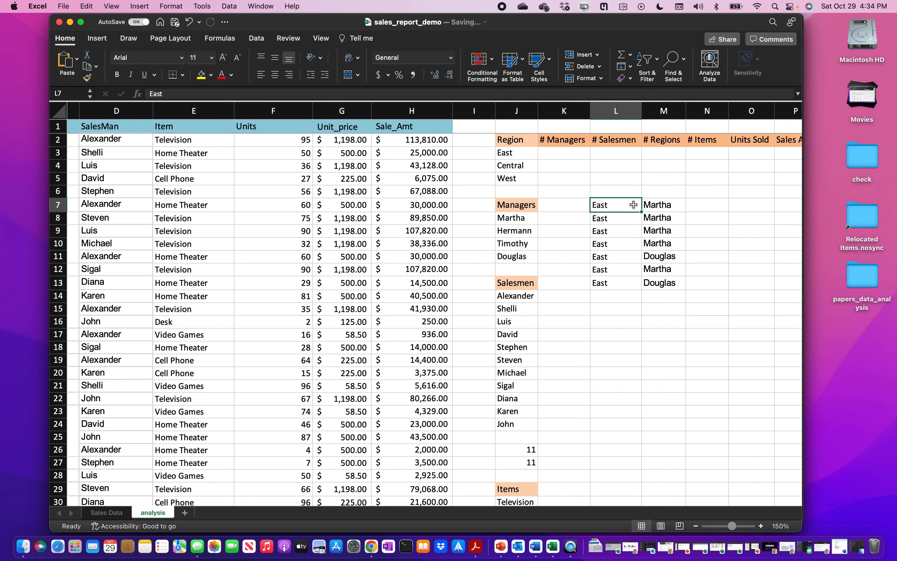
drag(637, 205, 662, 283)
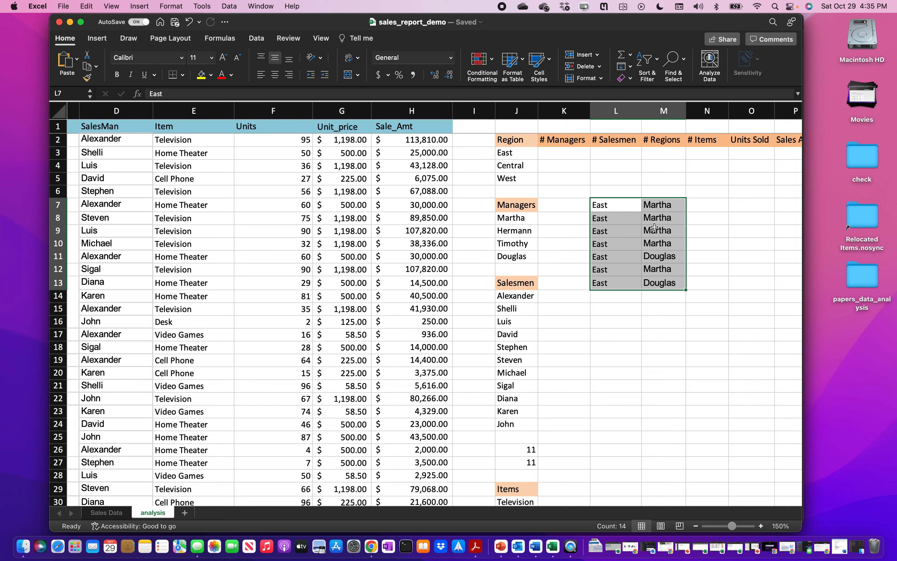
Enter the label "unique" in L15, below the sample region and manager rows.
click(613, 312)
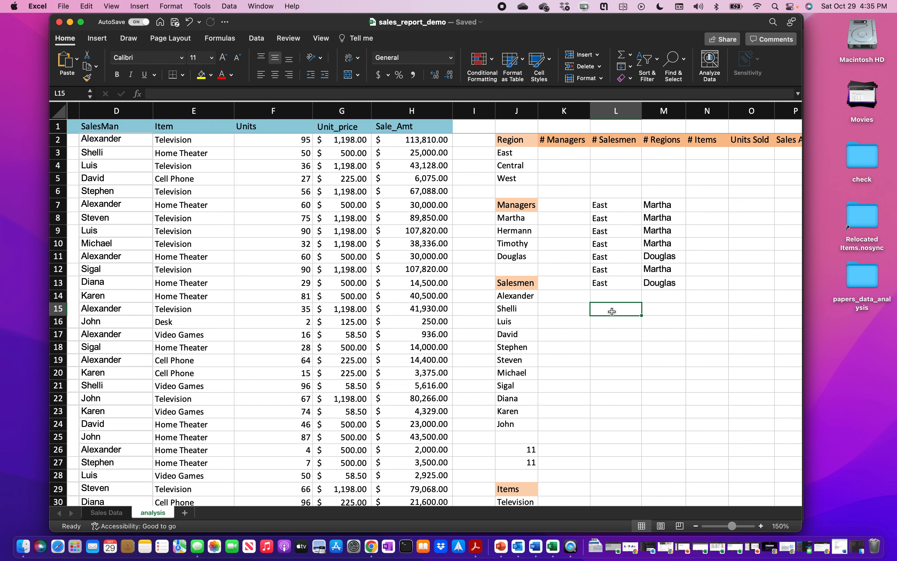
text(unique)
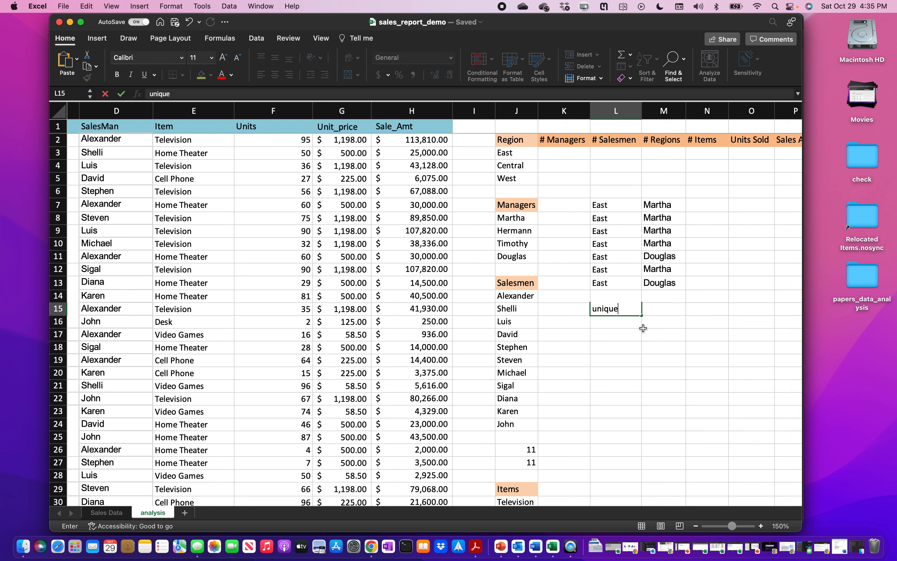
click(644, 326)
Copy the two distinct region and manager pairs from L10:M11 into L16:M17, under the "unique" label.
click(615, 220)
drag(635, 244, 653, 254)
key(super+c)
click(616, 322)
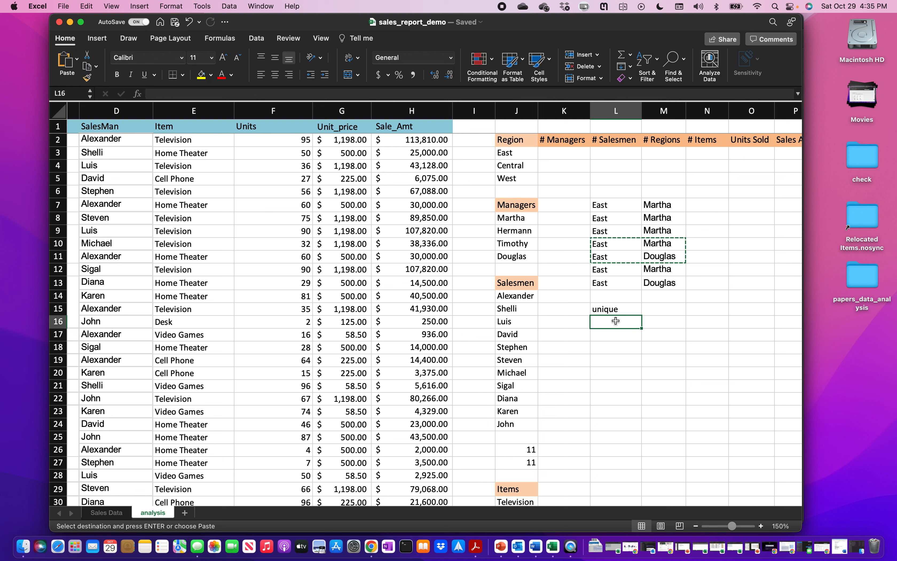
key(super+v)
click(624, 352)
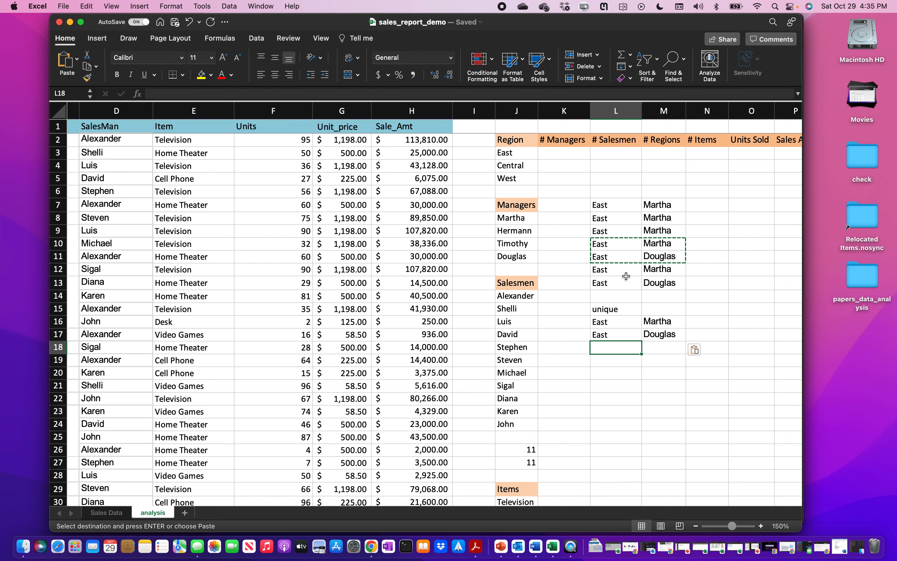
key(Escape)
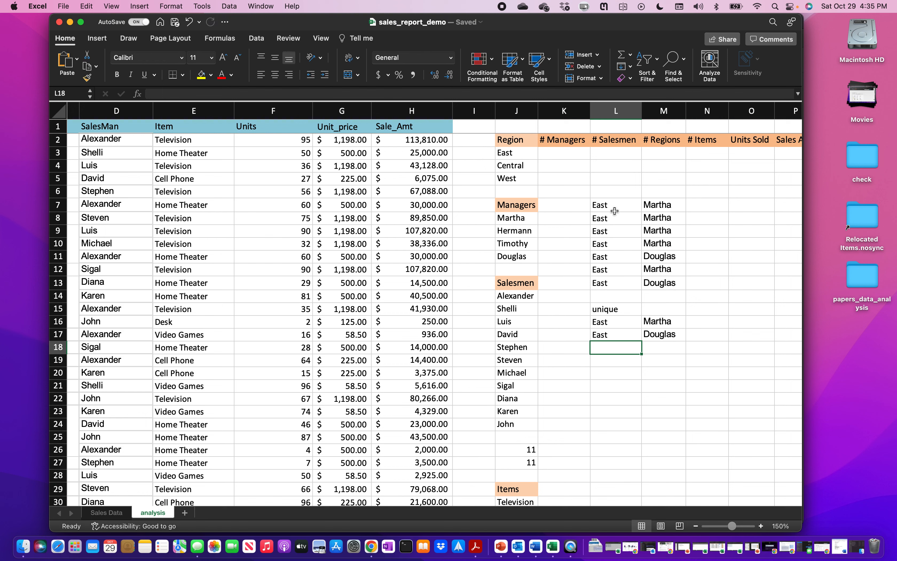
Enter the label "filter" in L6, above the sample region and manager rows.
click(611, 191)
text(filte)
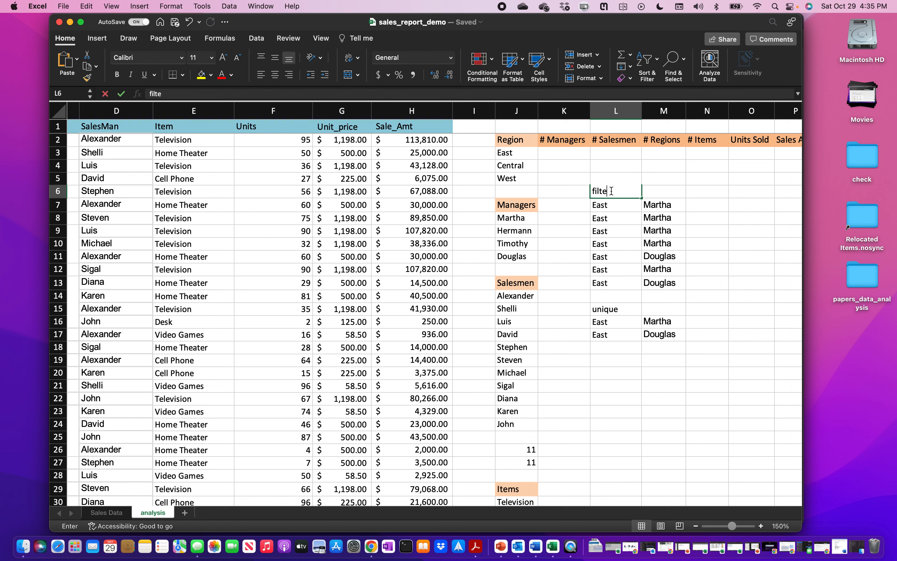
text(r)
click(623, 256)
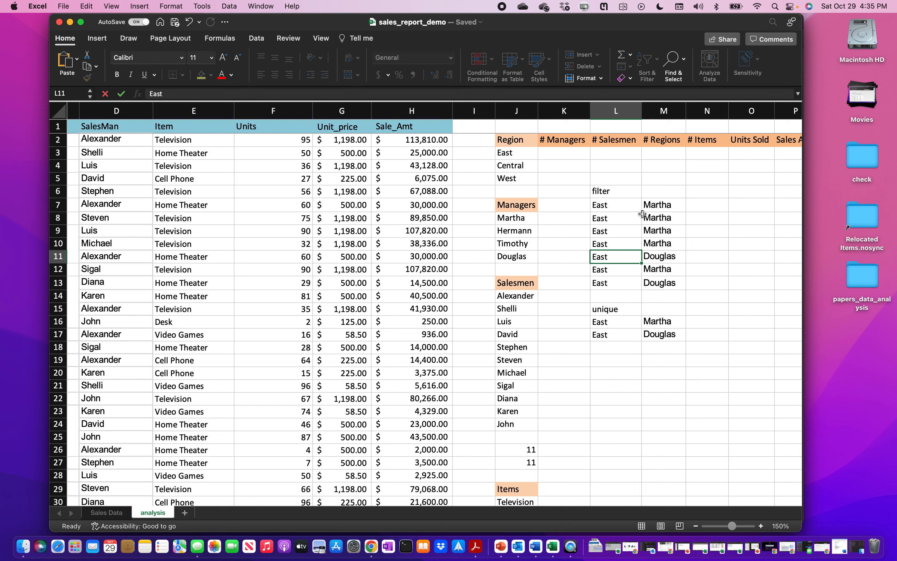
drag(632, 207, 651, 283)
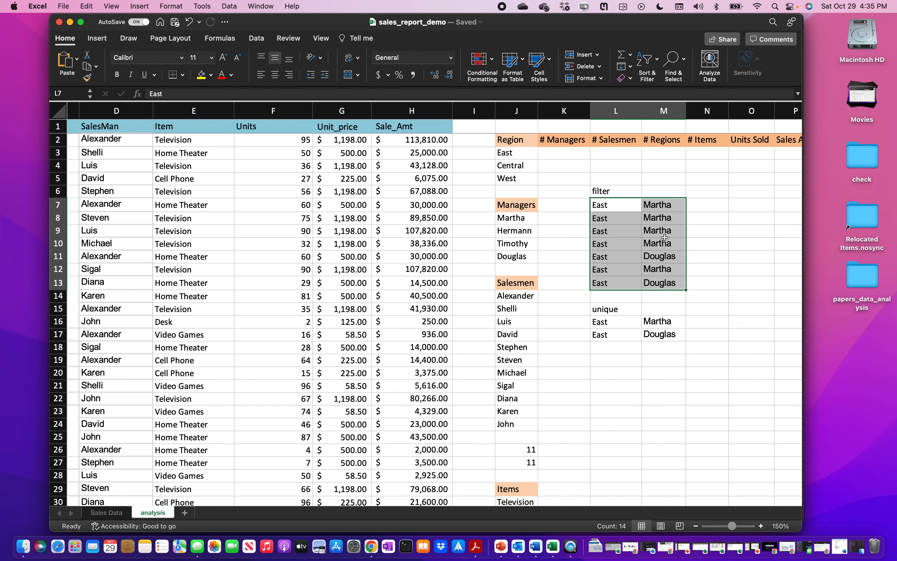
click(618, 309)
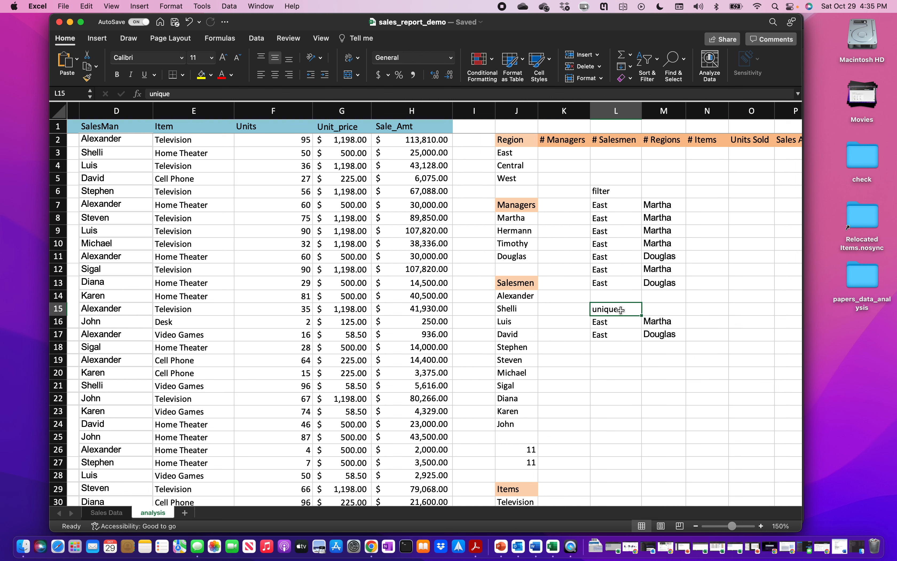
drag(634, 322, 649, 333)
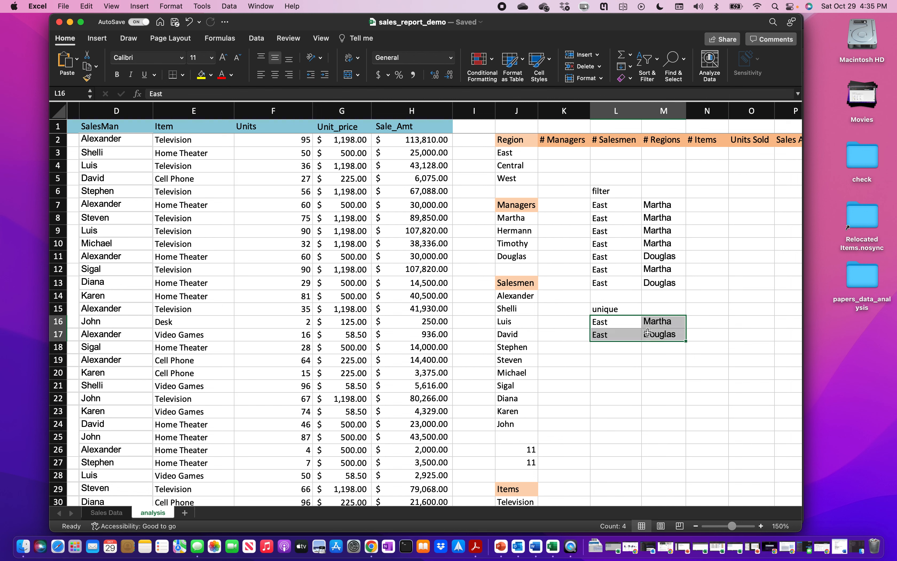
Enter the label "counta" in L19 and the value 2 beneath it in L20.
click(613, 361)
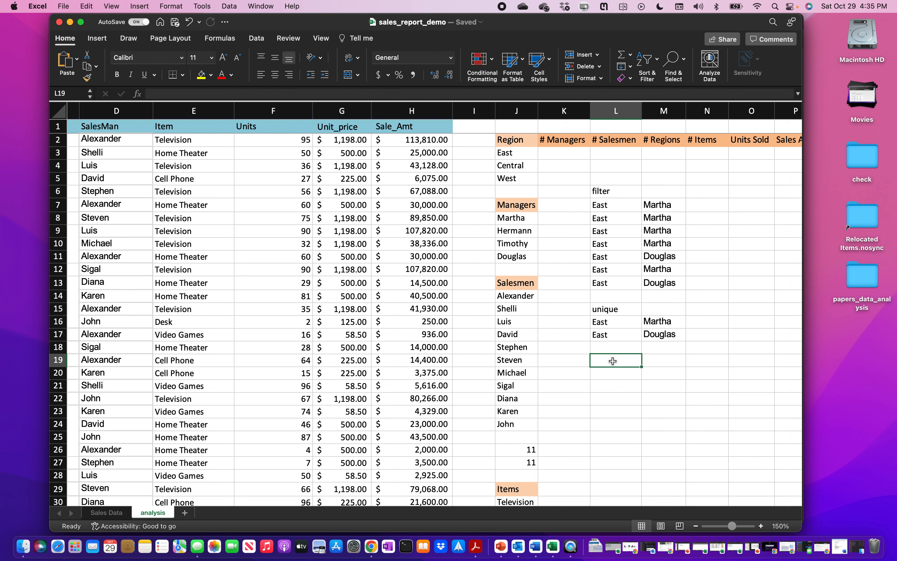
text(counta)
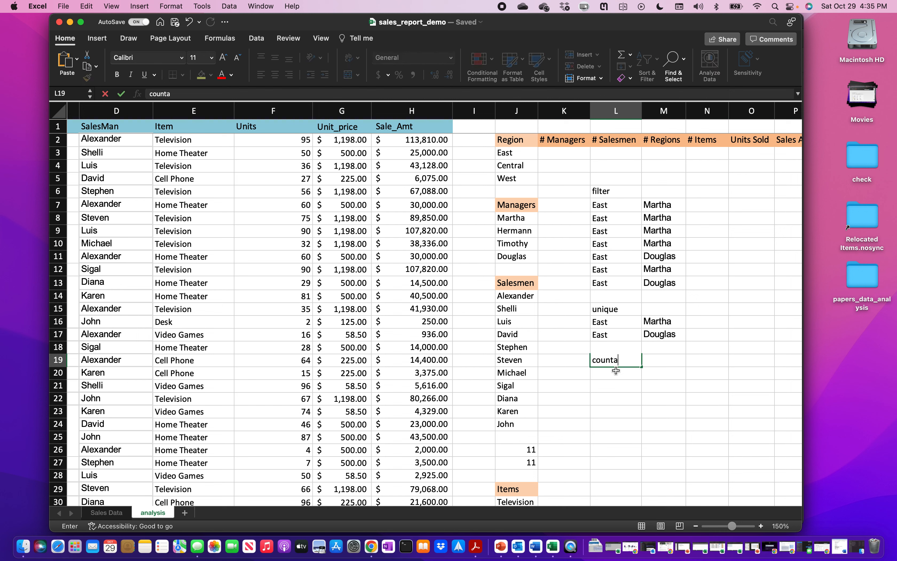
key(Return)
click(633, 321)
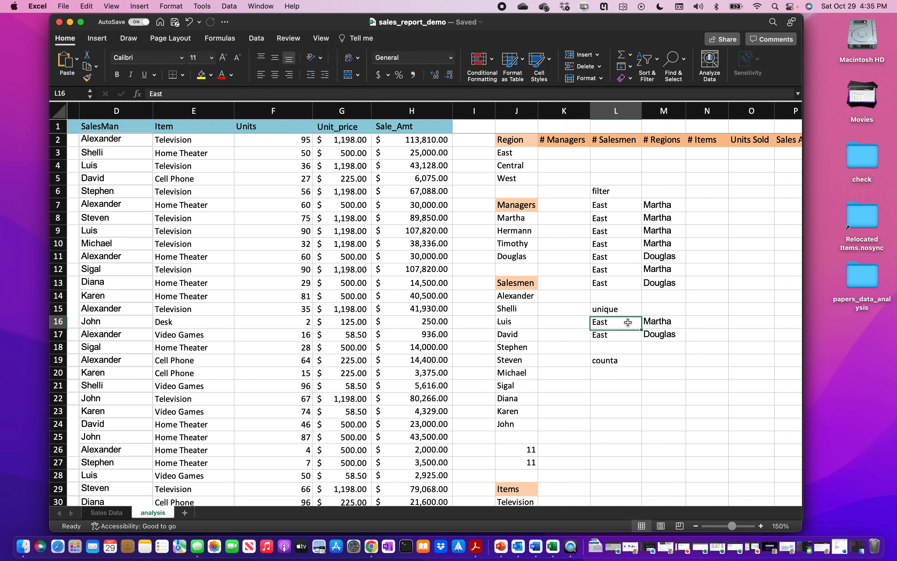
drag(632, 321, 649, 334)
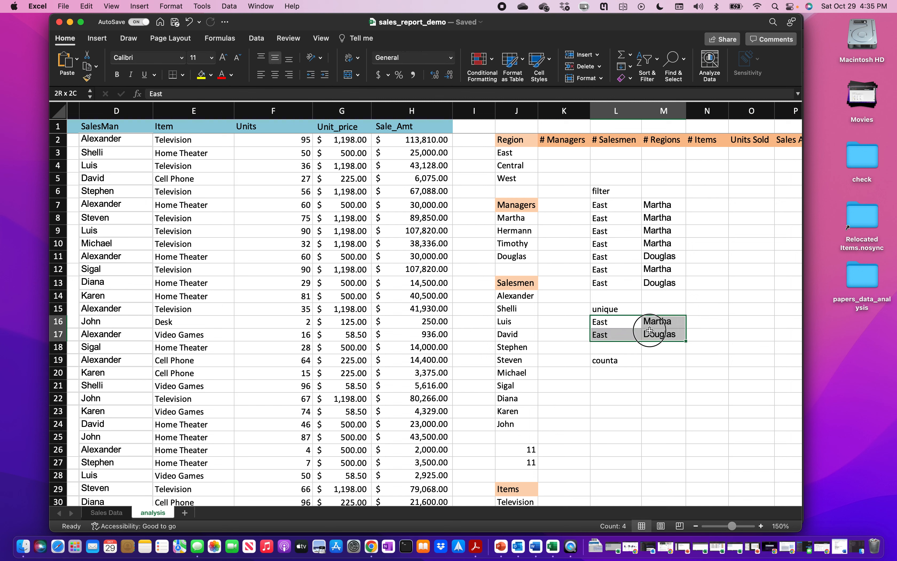
click(623, 376)
text(2)
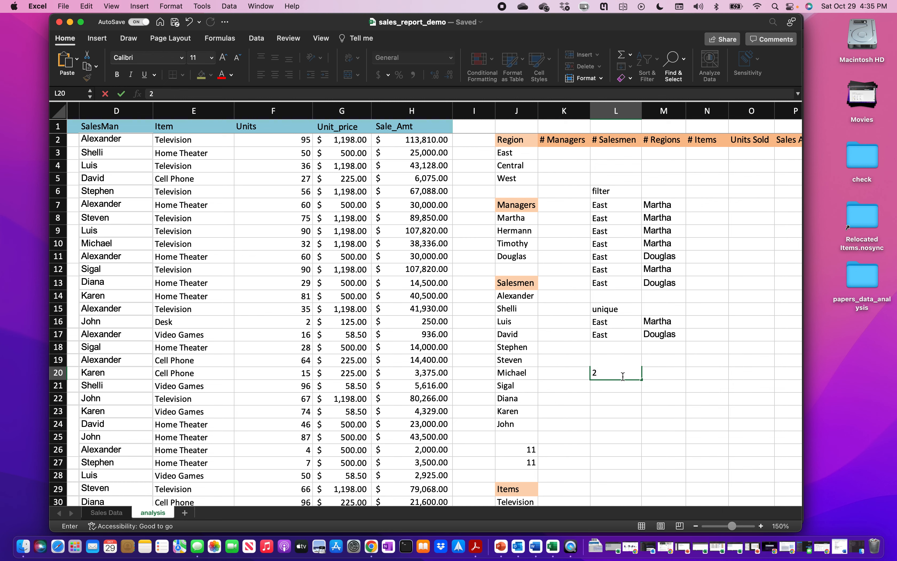
Begin a formula in K3, under # Managers for the East region, with nested COUNTA, UNIQUE and FILTER functions: =counta(unique(filter(.
click(563, 154)
scroll(540, 298, left, 1)
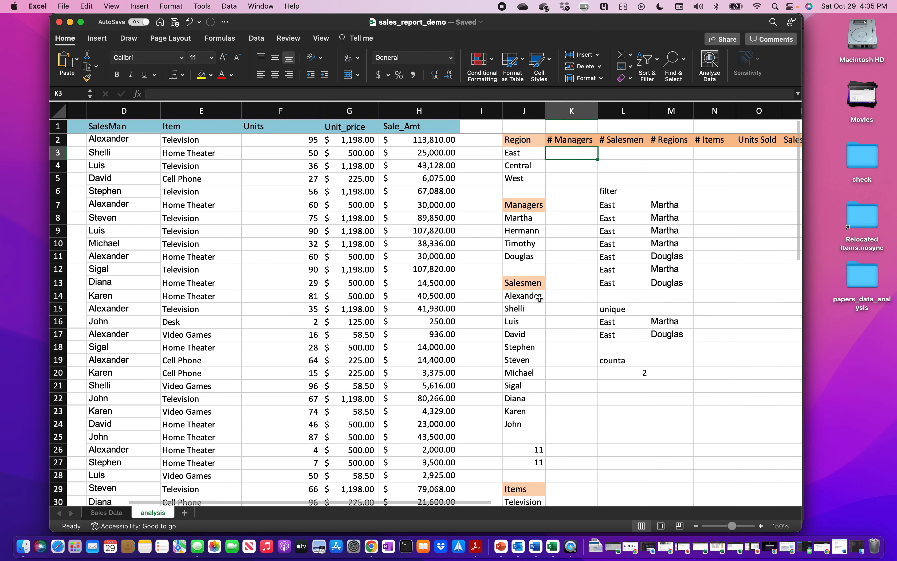
text(=)
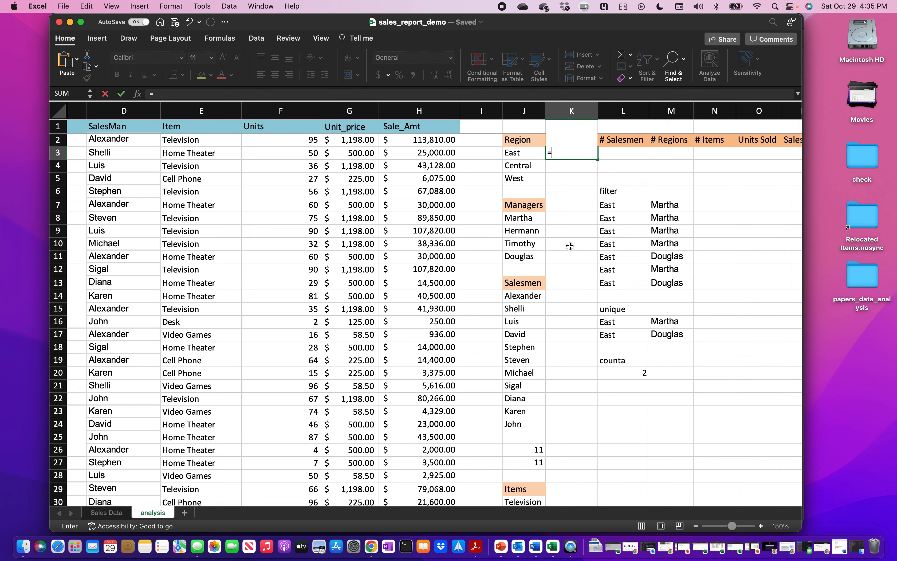
text(co)
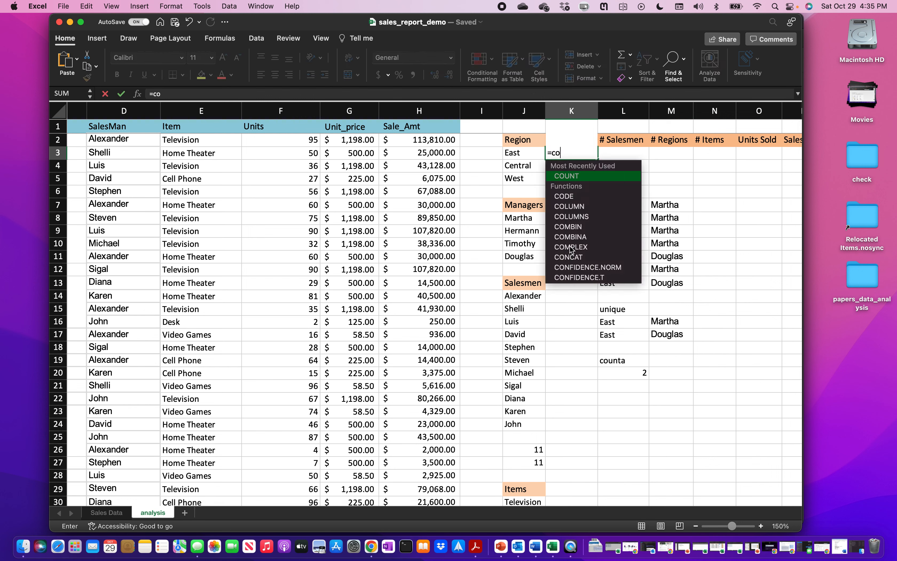
text(unta)
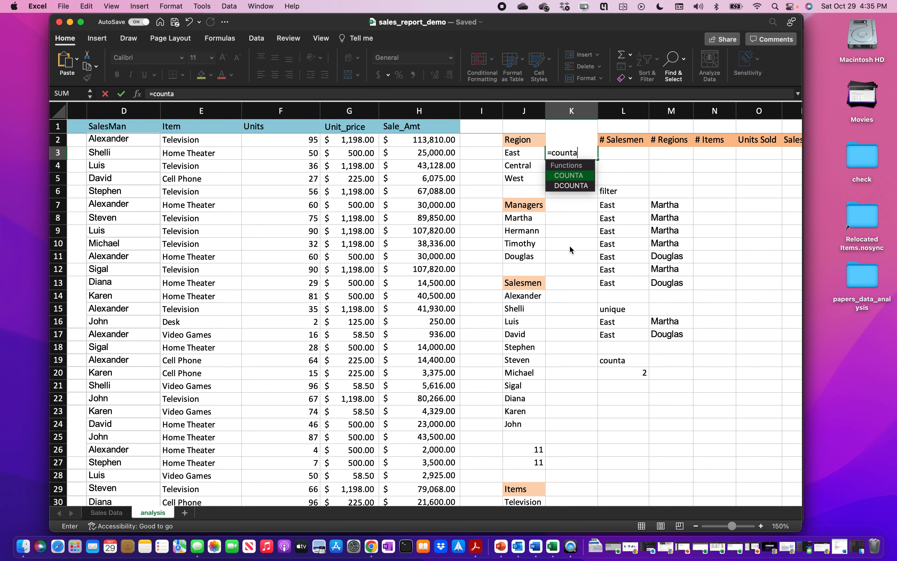
text((un)
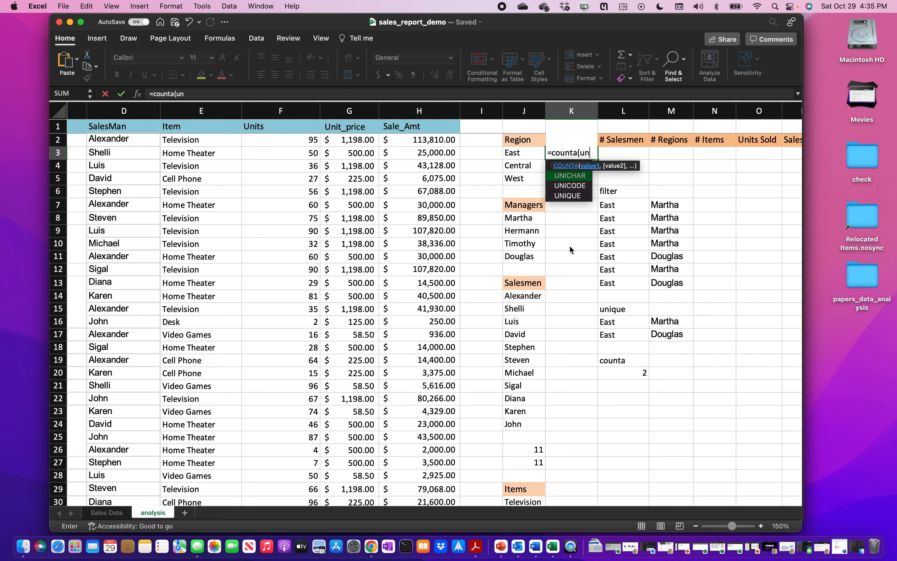
text(ique()
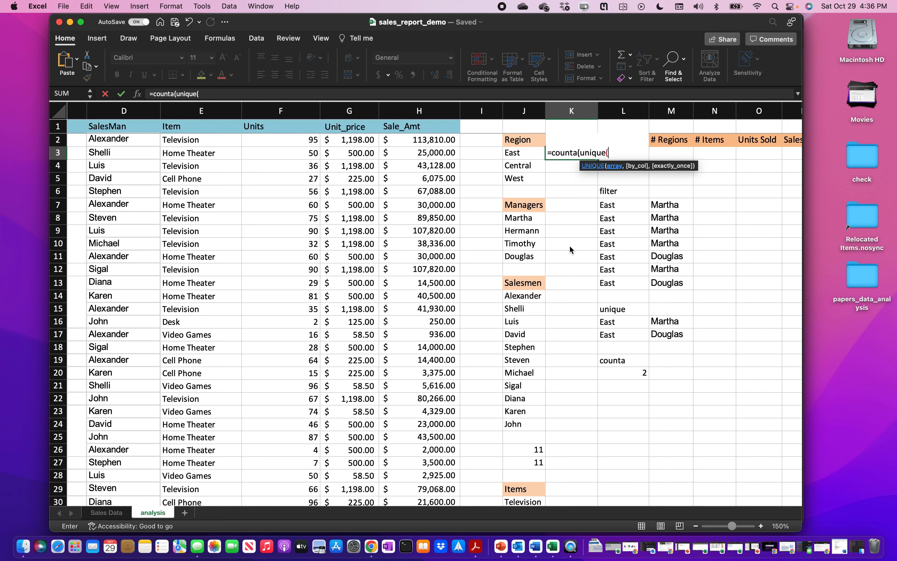
text(filter)
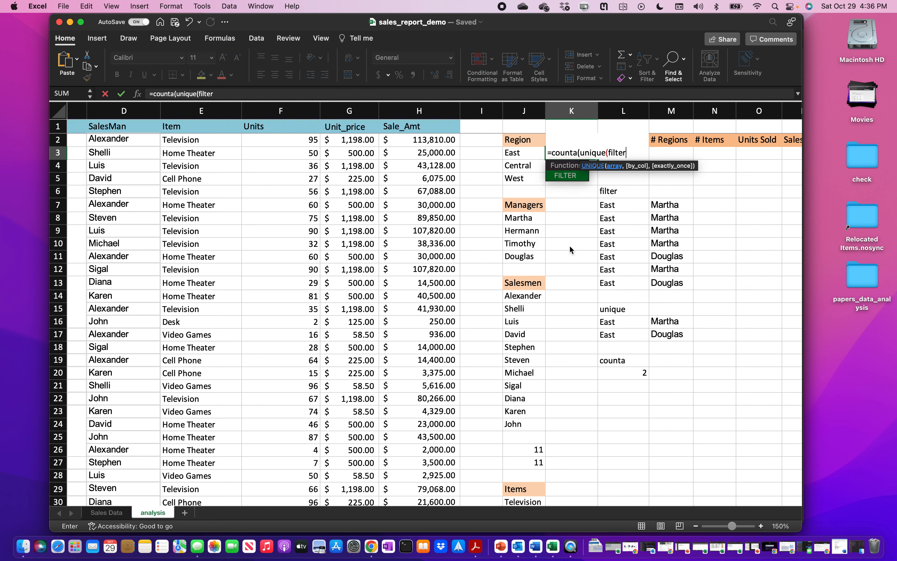
text(()
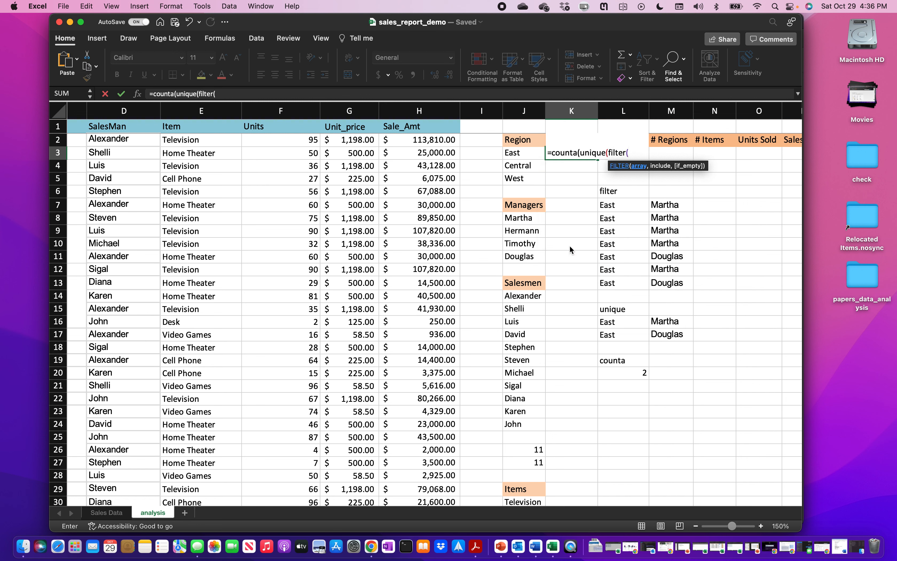
Give FILTER the Manager column data C2:C44 as its array argument.
scroll(244, 268, left, 2)
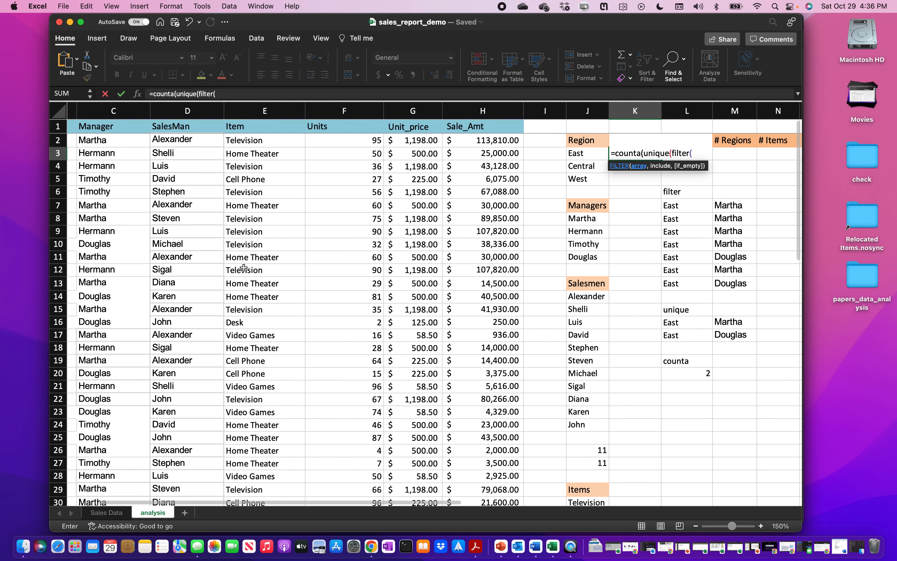
scroll(243, 268, left, 3)
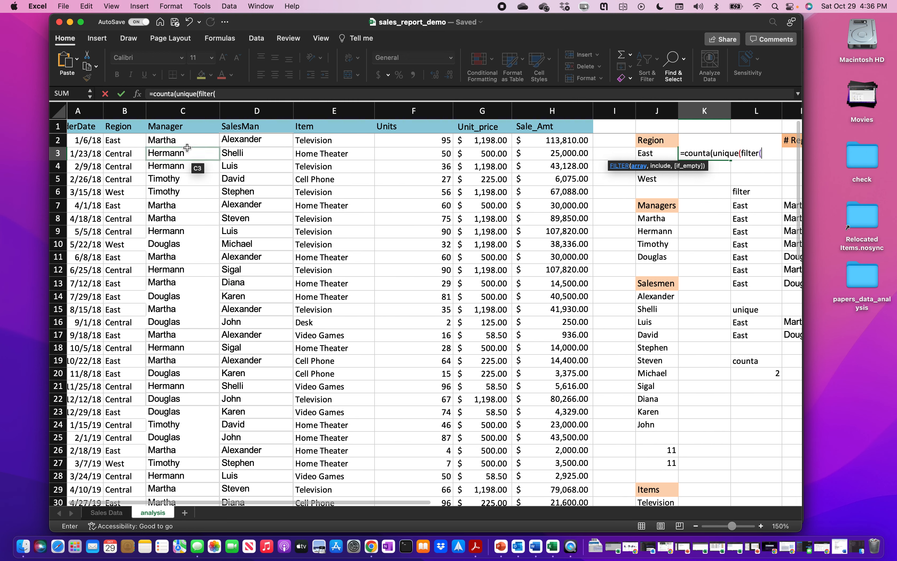
click(185, 141)
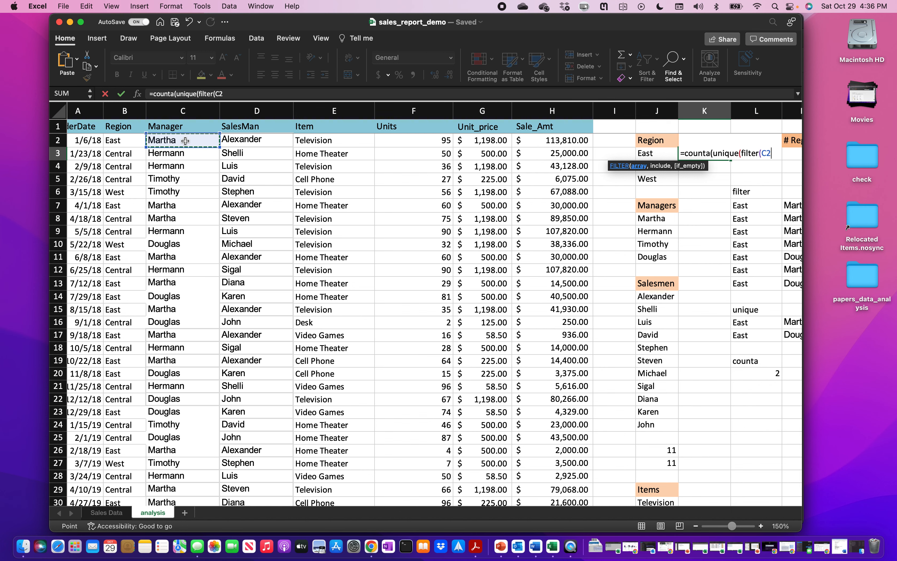
key(shift+super+Down)
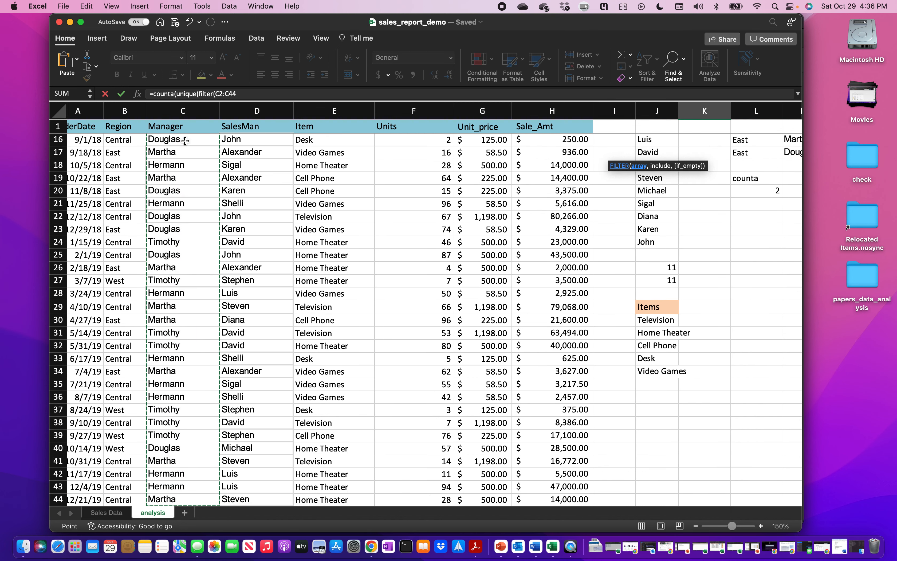
text(,)
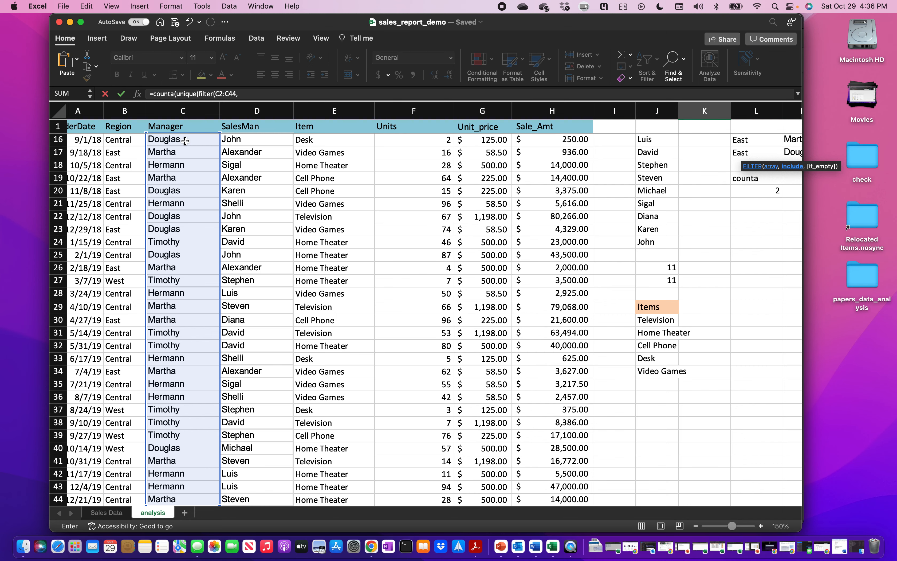
Set the FILTER include condition to the Region range B2:B44 equal to the East cell J3.
scroll(131, 186, up, 2)
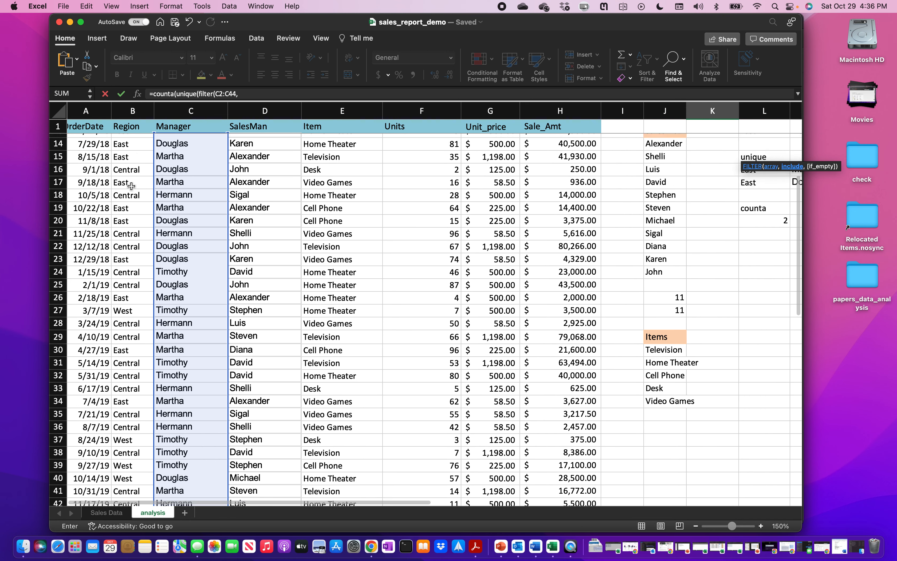
scroll(131, 186, up, 10)
scroll(132, 186, left, 1)
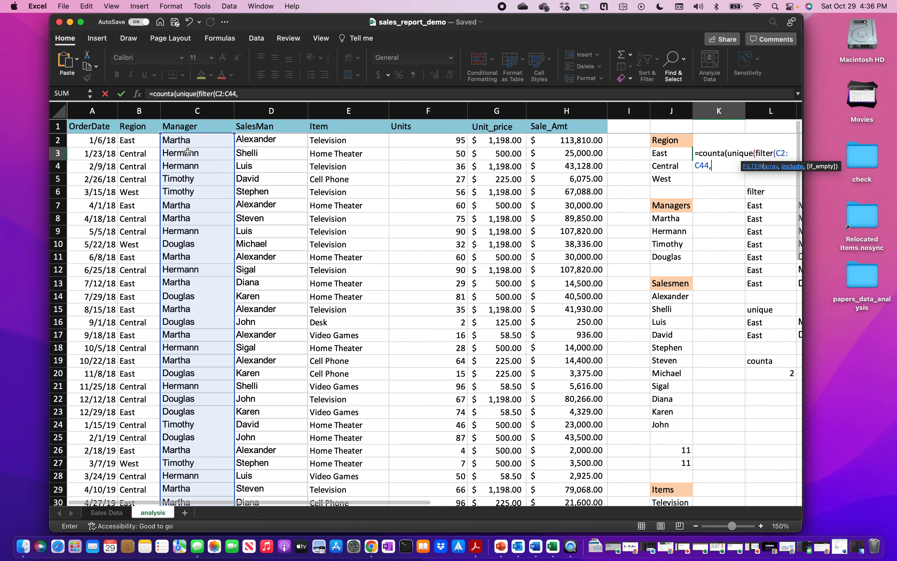
click(140, 140)
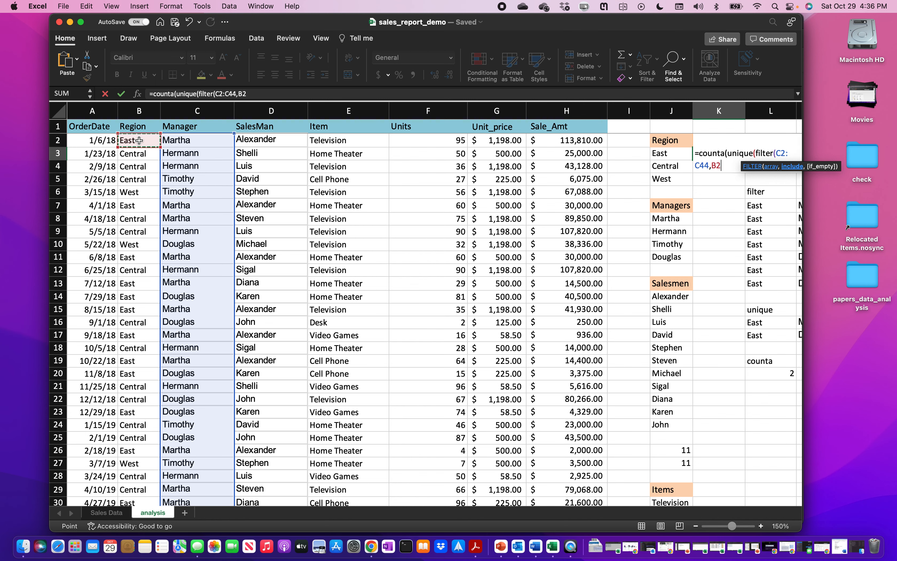
key(super+shift+Down)
scroll(139, 141, up, 12)
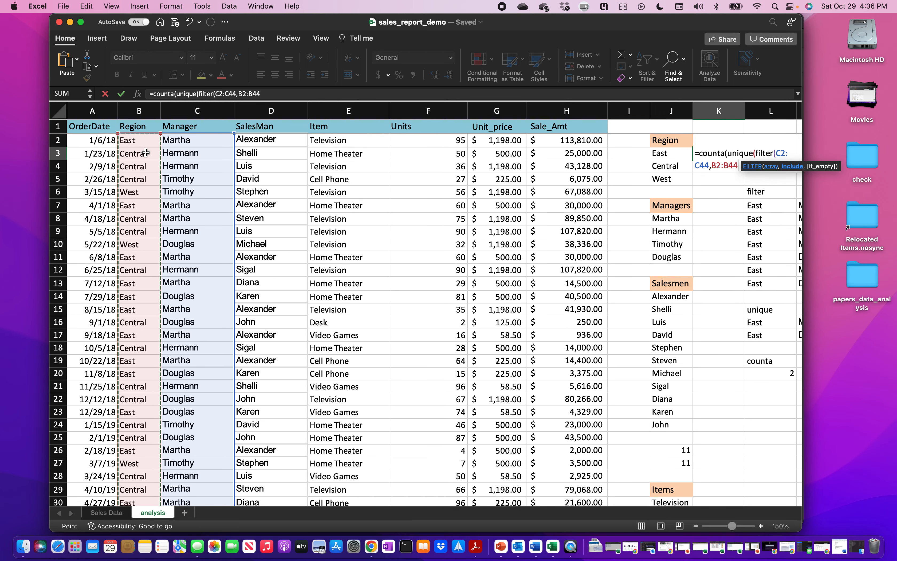
text(=)
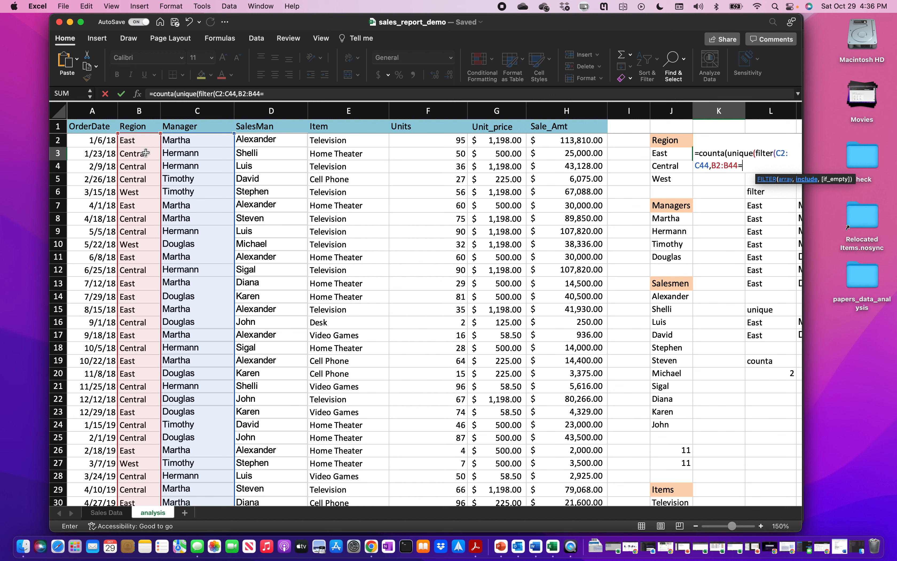
click(670, 153)
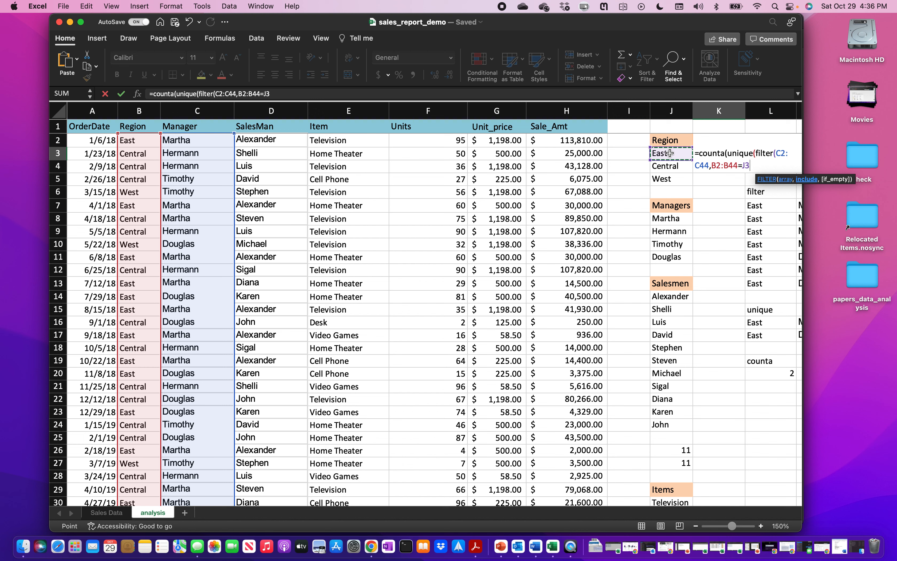
Review the FILTER arguments, then close all three nested functions and commit the manager-count formula in K3.
double_click(216, 95)
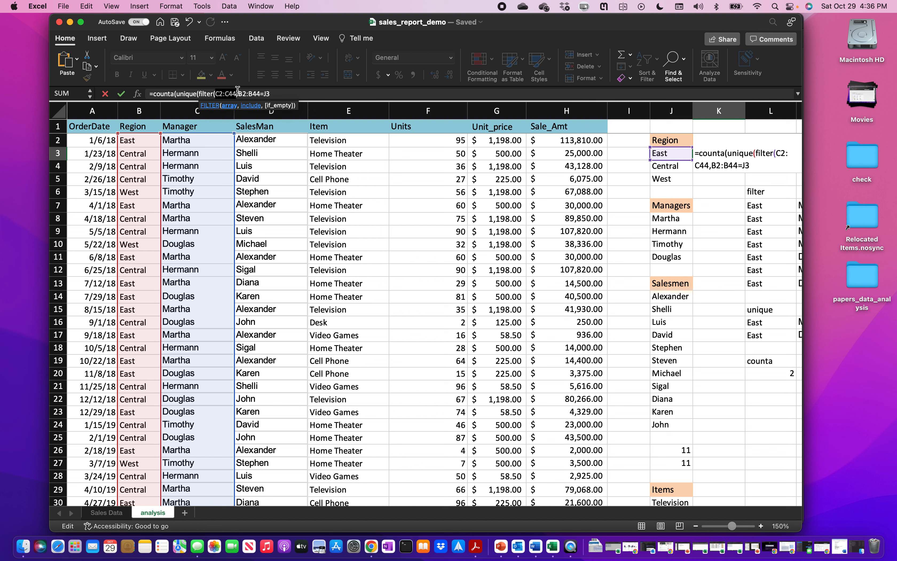
drag(239, 95, 259, 93)
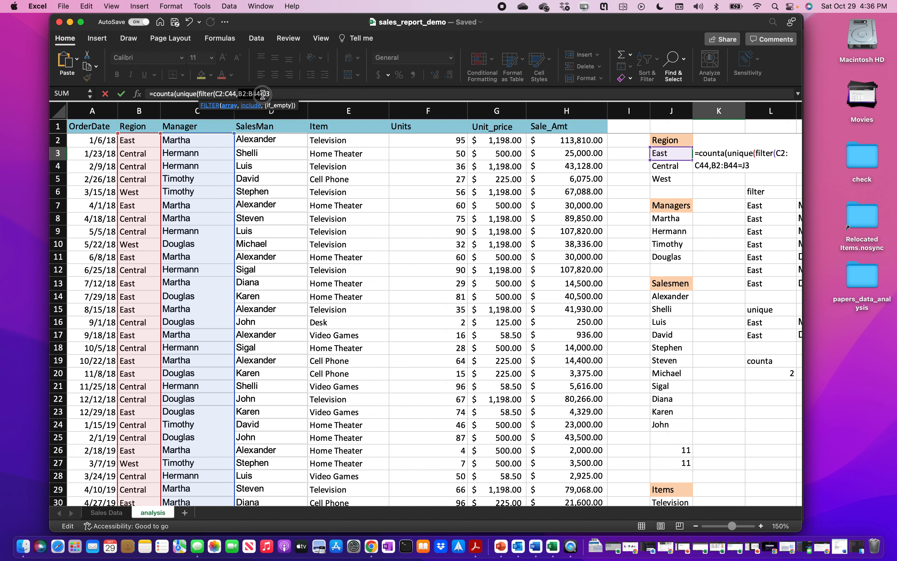
click(266, 94)
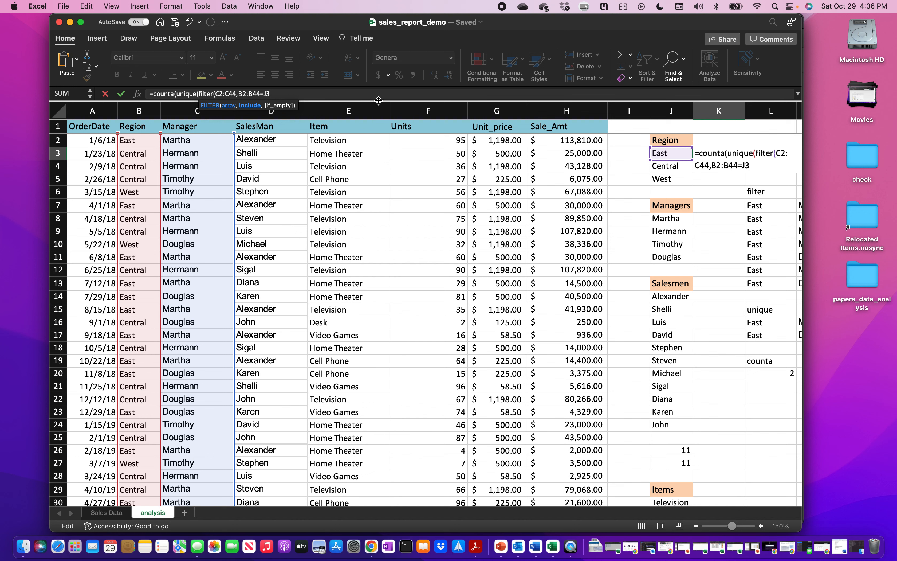
text())))
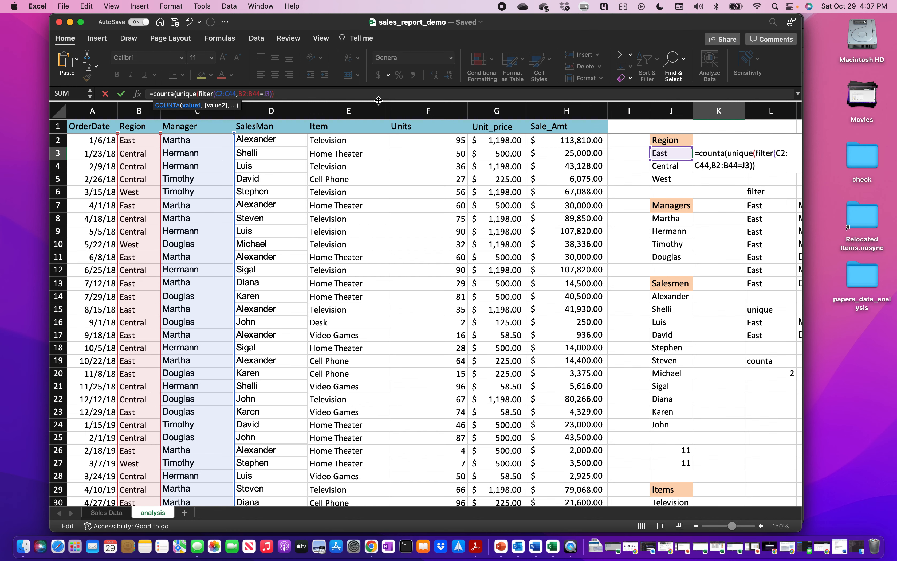
key(Return)
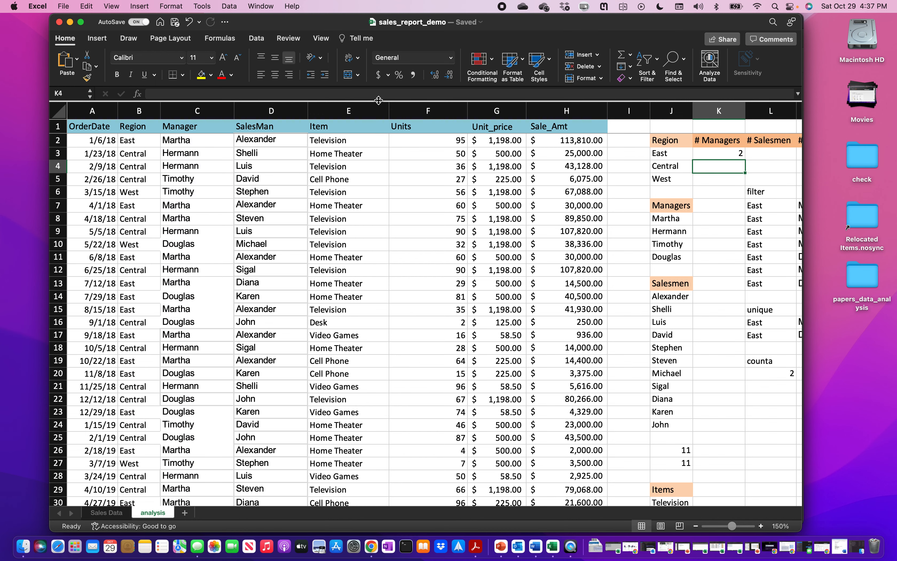
Fill the K3 manager-count formula down through K5 for Central and West, and compare the ranges used in K3 and K4.
scroll(691, 192, right, 2)
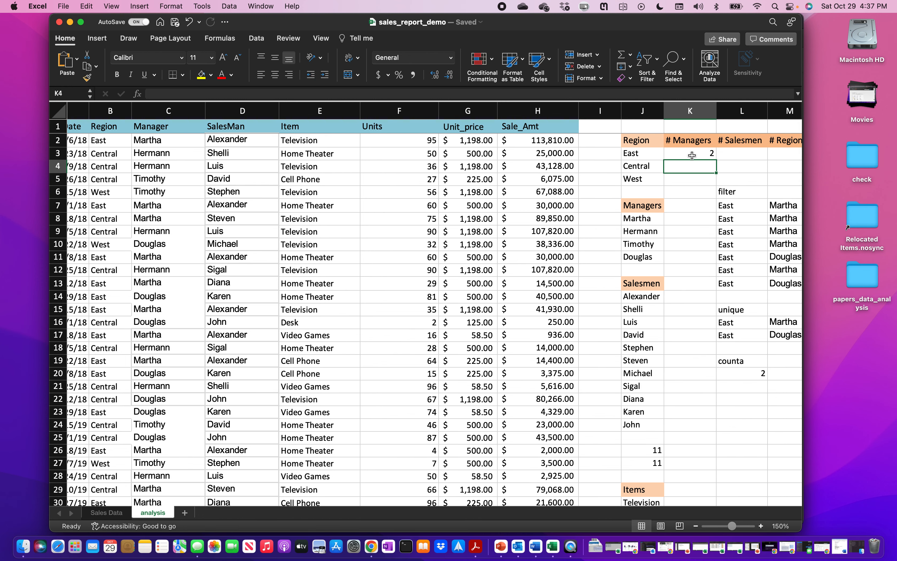
scroll(689, 152, right, 4)
scroll(689, 152, right, 2)
click(613, 155)
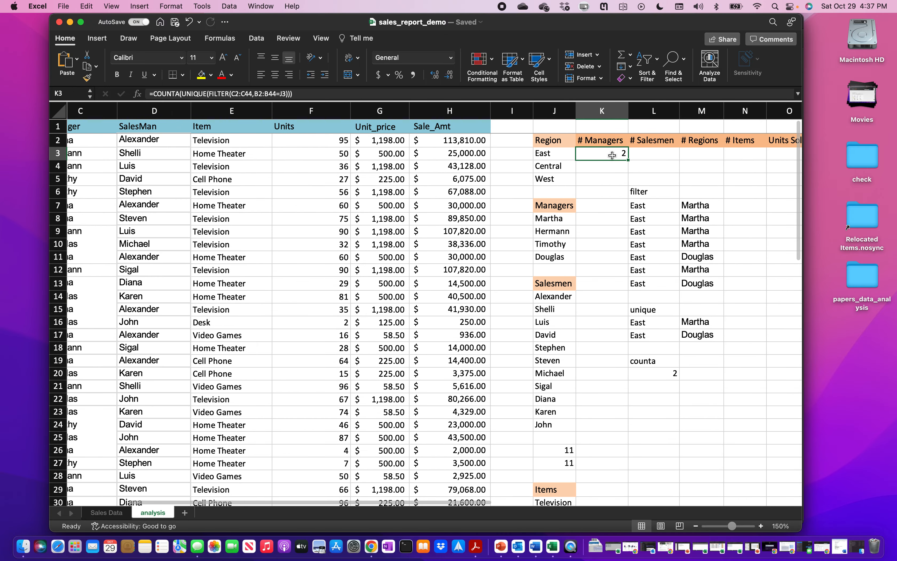
drag(629, 159, 626, 182)
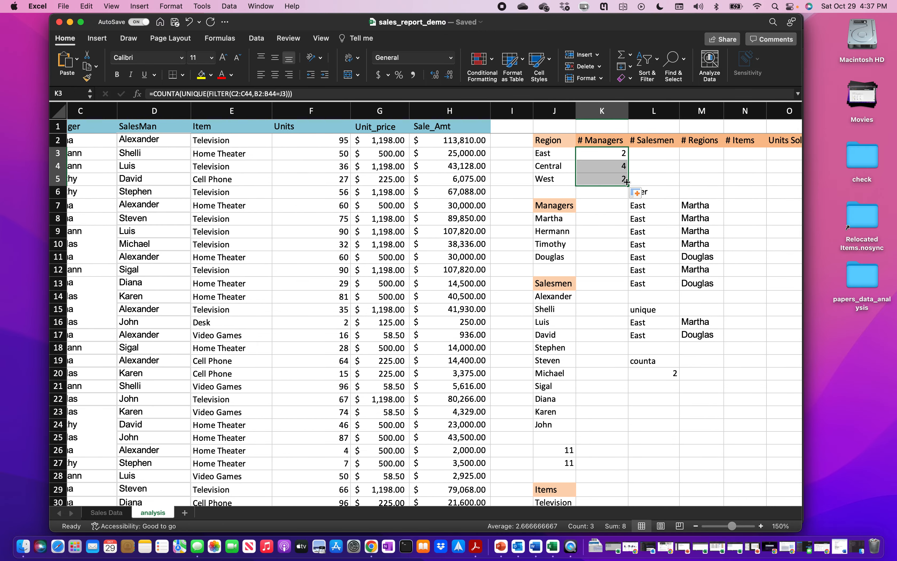
click(607, 167)
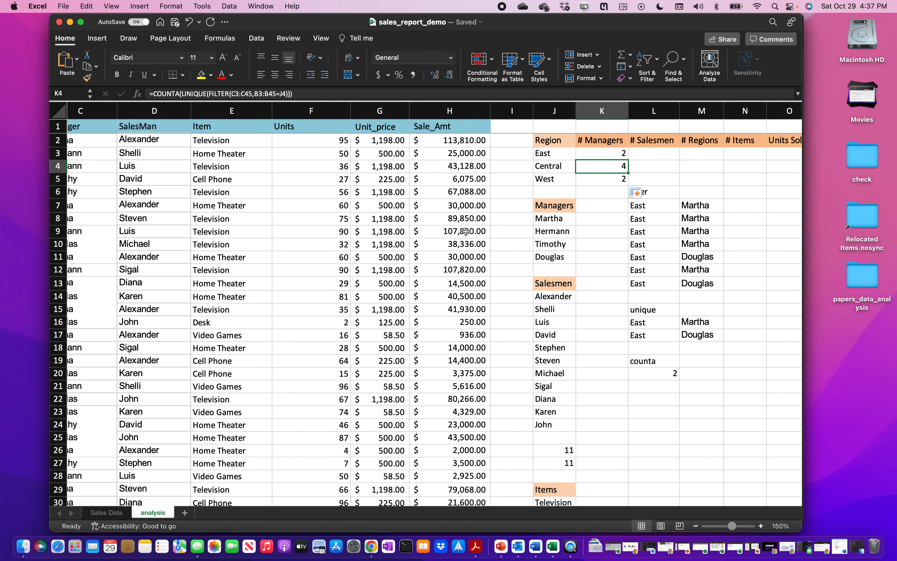
scroll(466, 231, left, 1)
click(626, 153)
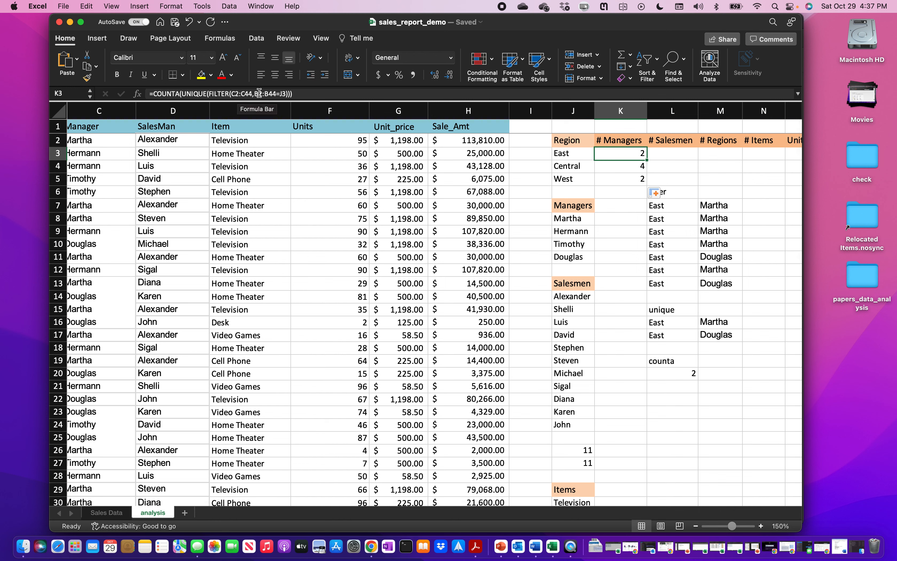
click(621, 167)
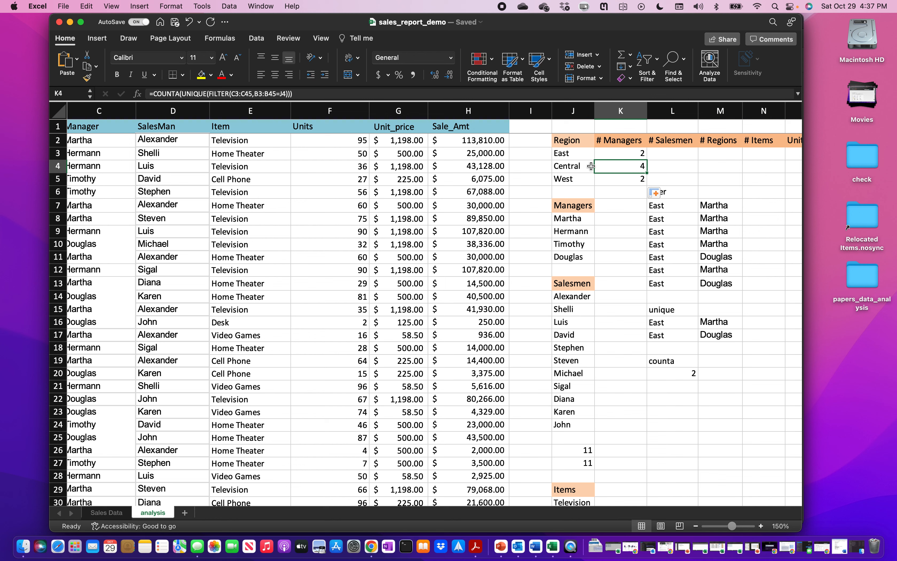
Make the row references of the manager range in the K3 formula absolute, as C$2:C$44.
click(620, 153)
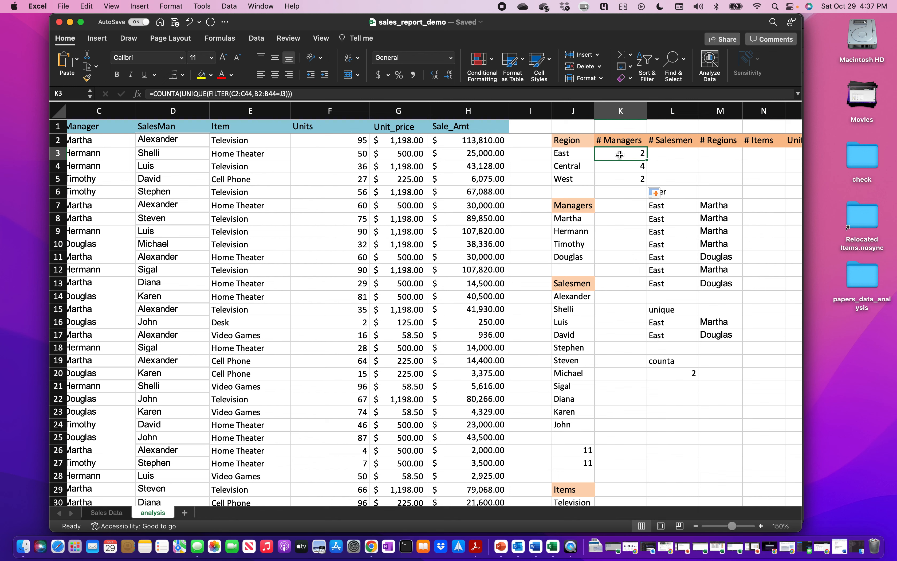
click(236, 94)
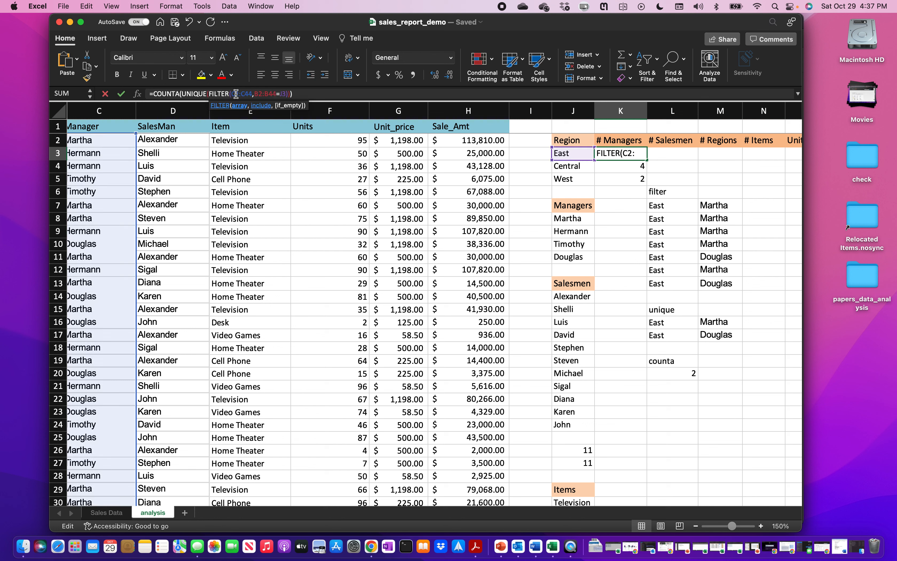
text($)
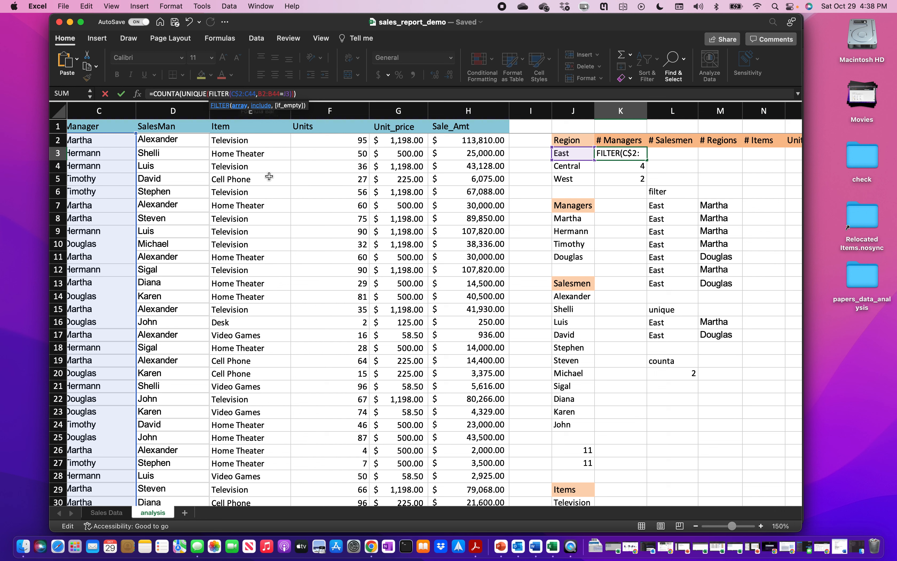
key(Right)
key(Right)
key(Right)
text($)
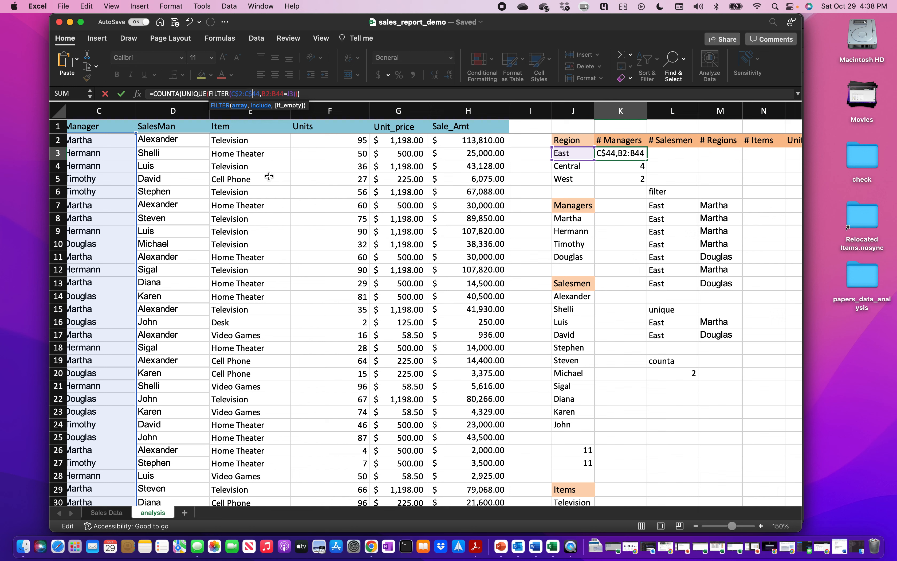
Make the row references of the region range B2:B44 in the K3 formula absolute and commit the formula.
key(Right)
key(Right)
key(Right)
text($)
key(Right)
key(Right)
text($)
key(Return)
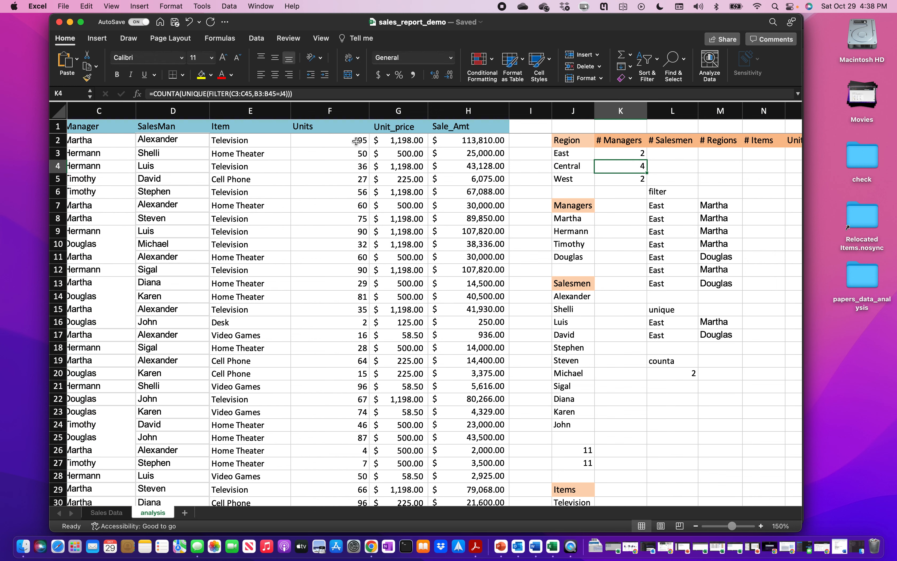
Fill the corrected K3 manager-count formula down through K5 for Central and West.
click(637, 155)
drag(647, 160, 648, 181)
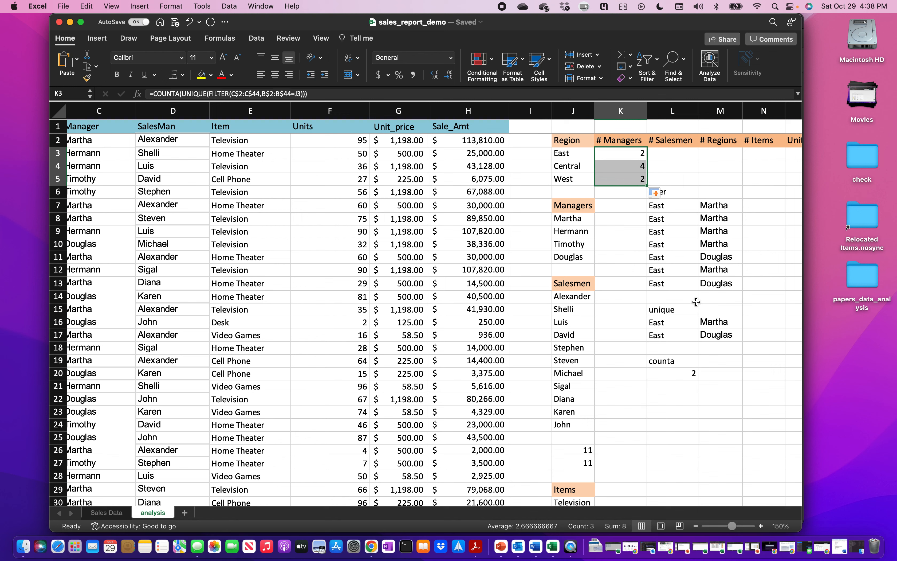
click(629, 153)
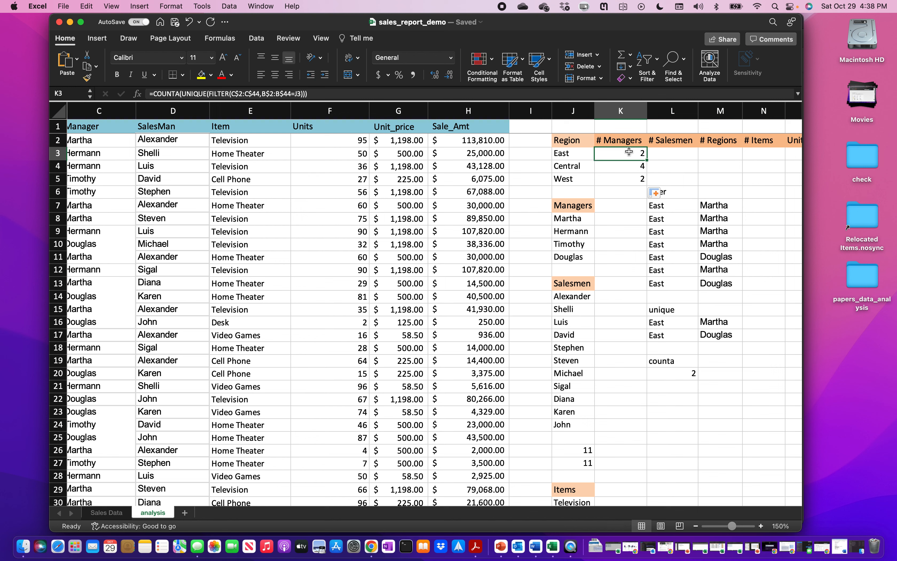
Start a formula in L3 under # Salesmen by nesting COUNTA, UNIQUE and FILTER.
click(681, 156)
scroll(656, 253, left, 2)
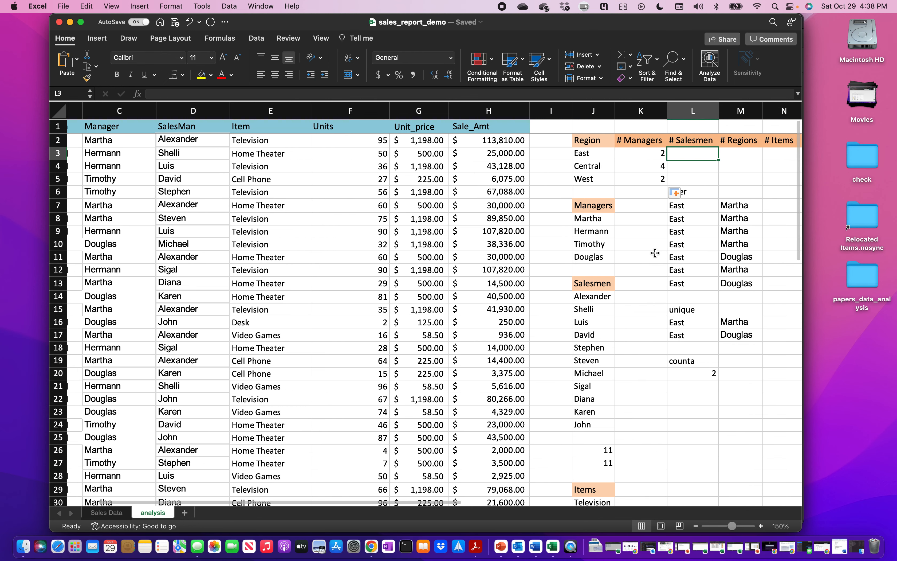
scroll(656, 253, left, 4)
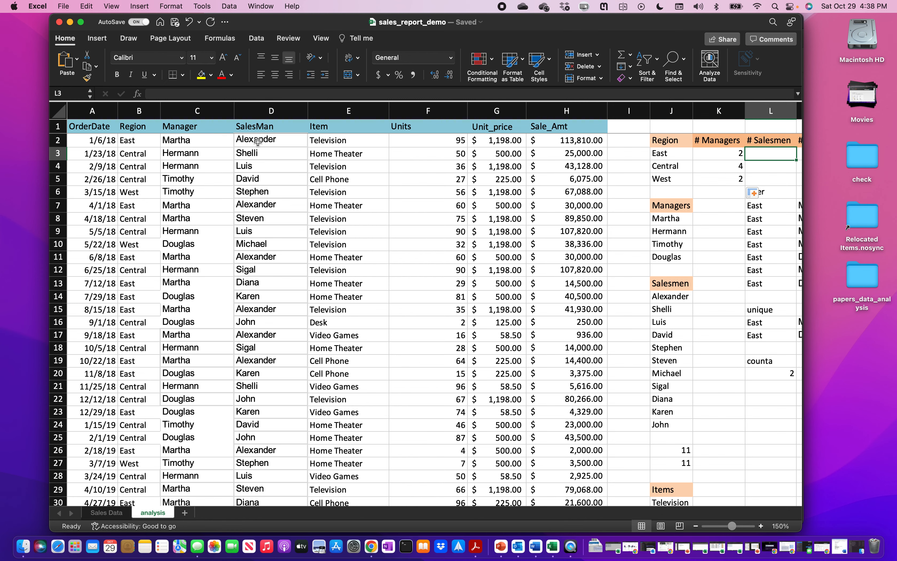
scroll(257, 141, right, 5)
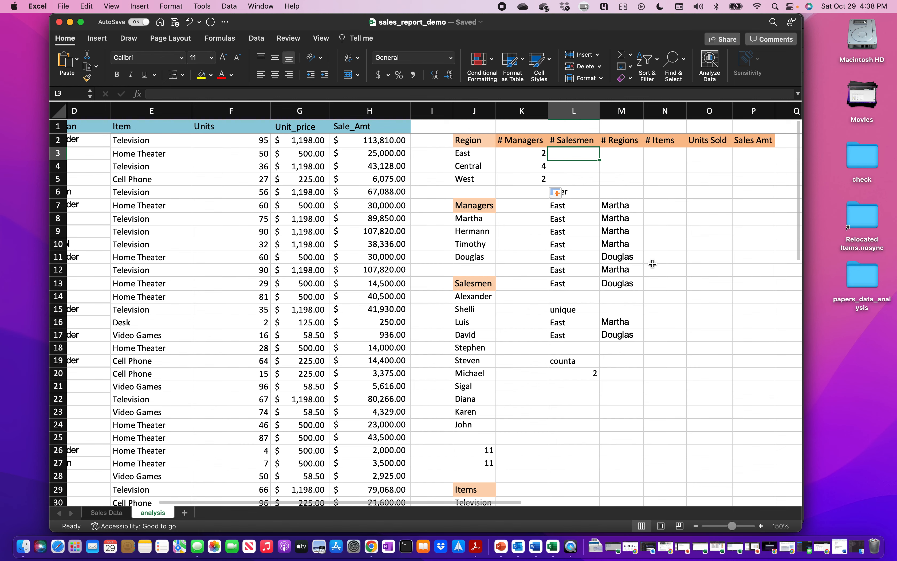
drag(587, 193, 617, 361)
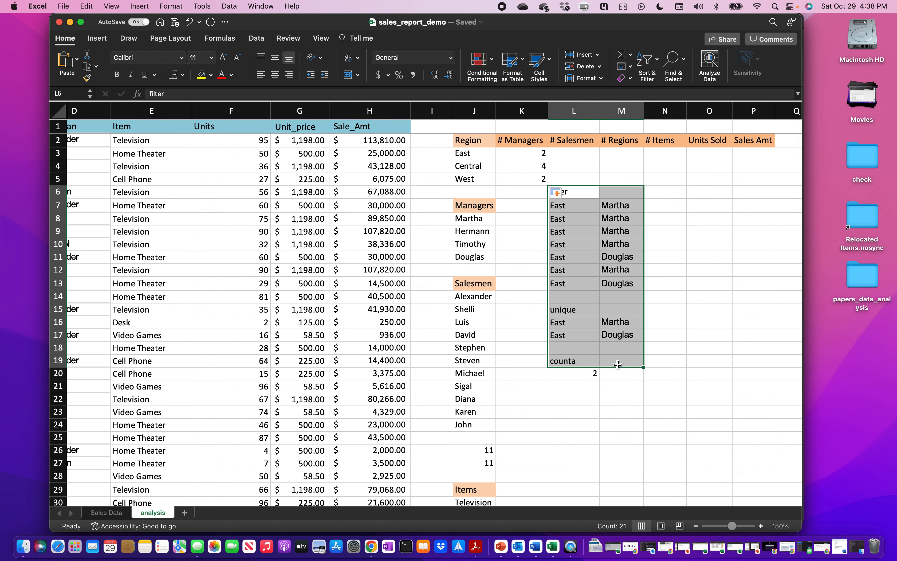
click(578, 157)
scroll(578, 157, left, 2)
text(=)
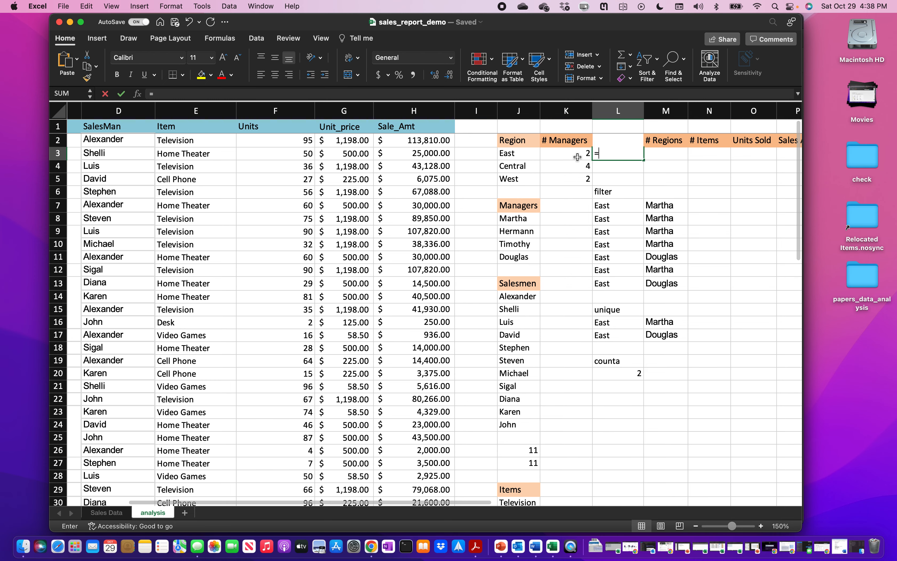
text(cou)
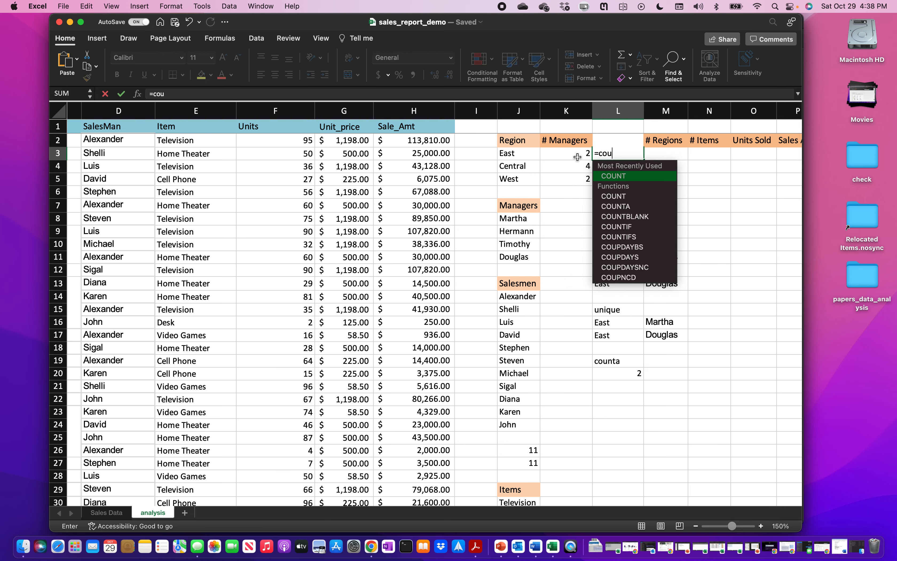
text(nta()
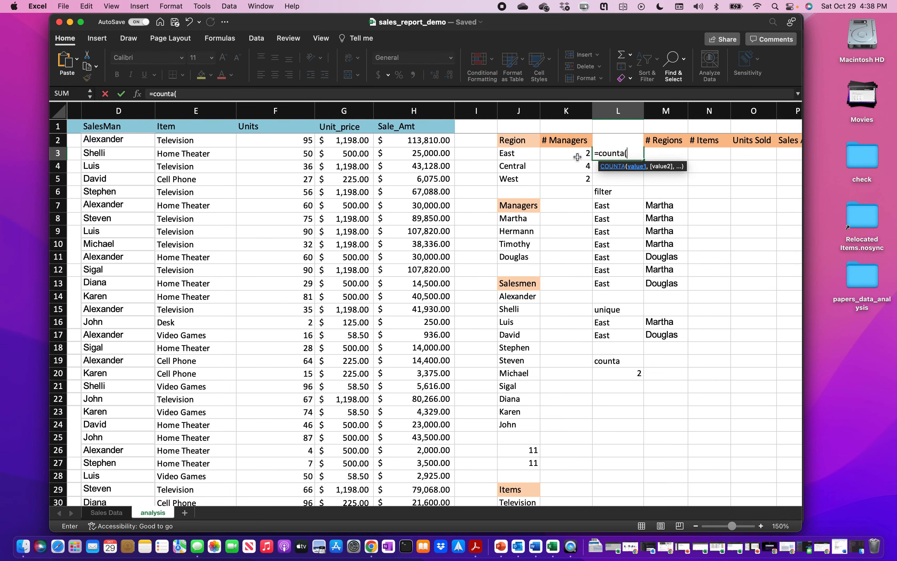
text(unique()
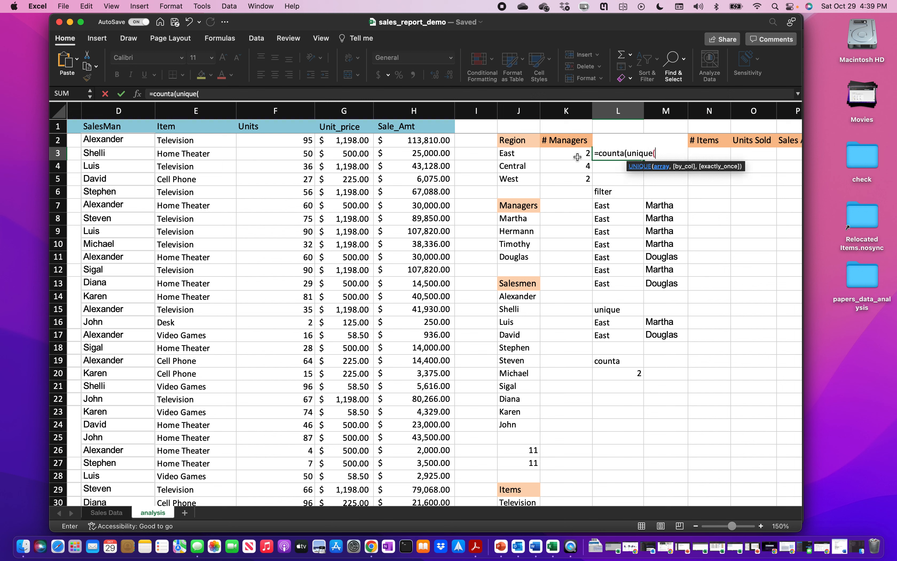
text(filte)
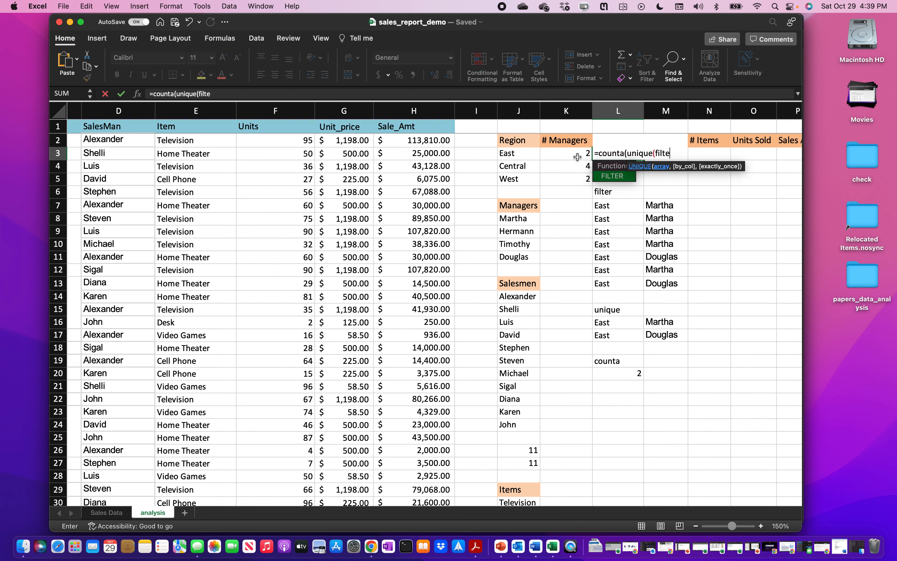
text(r()
Set the FILTER array in the L3 formula to the SalesMan range D2:D44.
scroll(253, 186, left, 5)
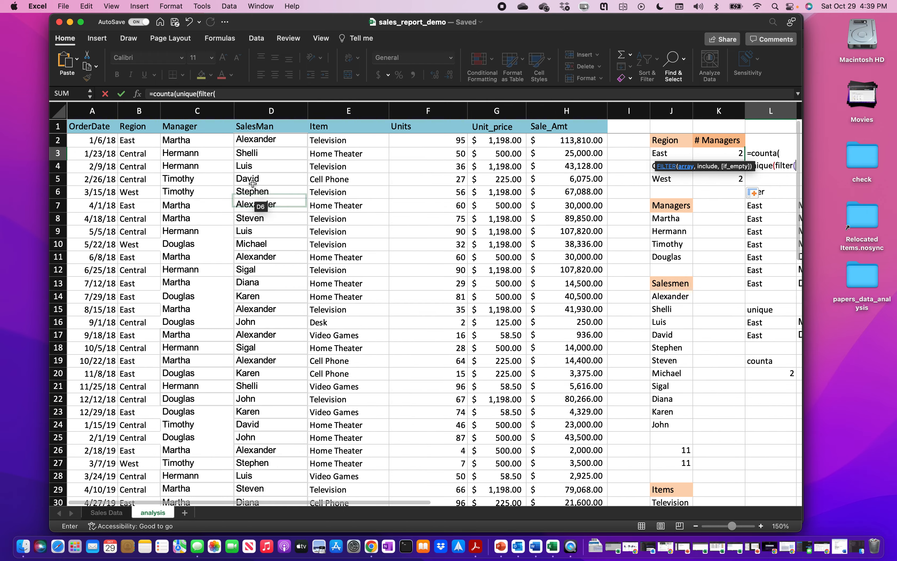
click(260, 142)
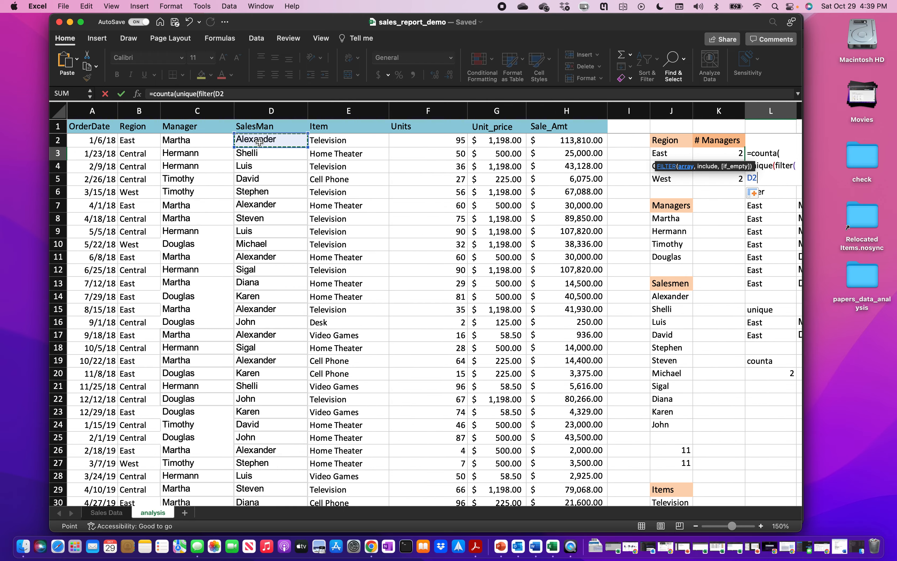
key(super+shift+Down)
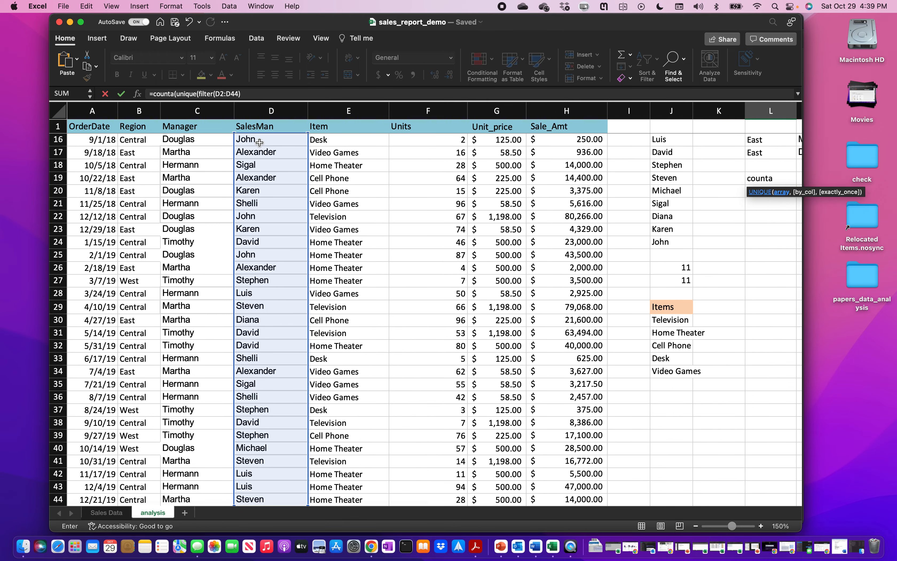
click(239, 94)
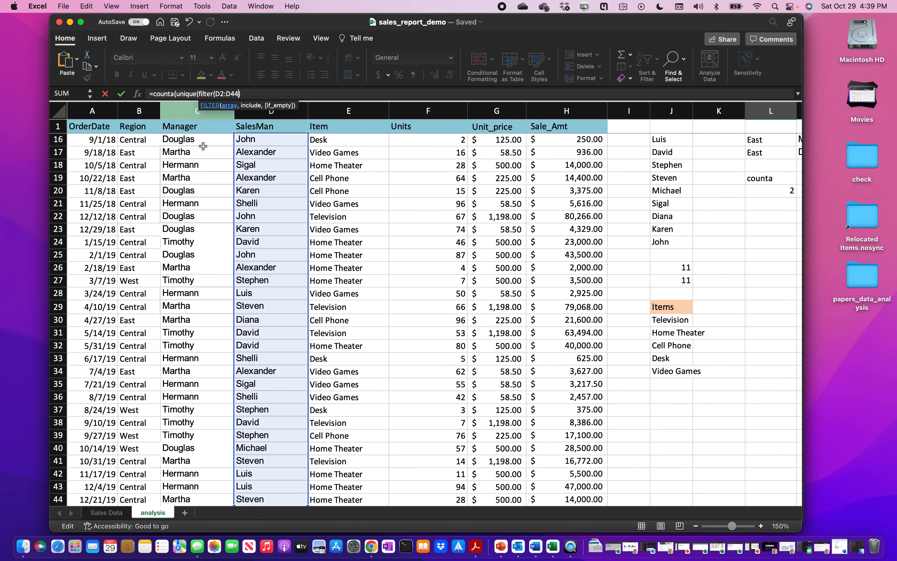
text(,)
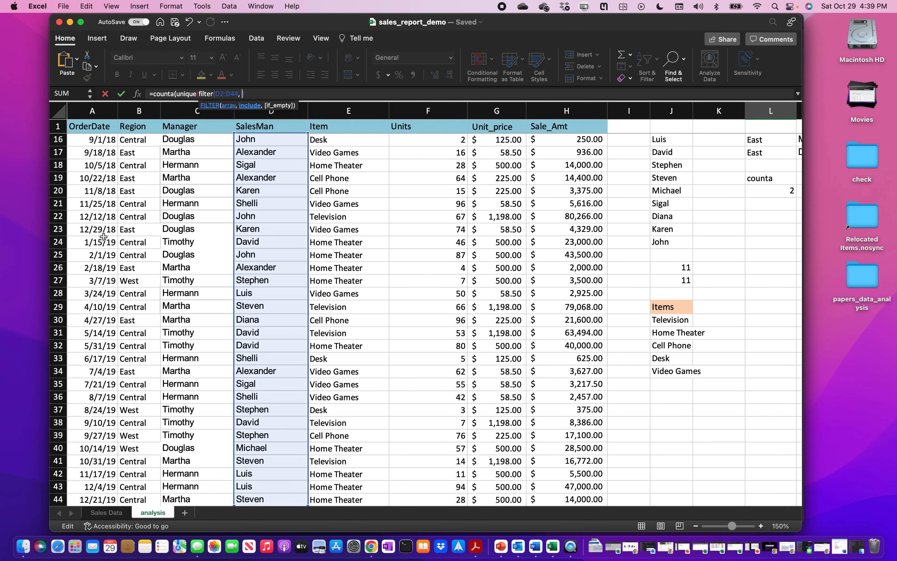
Set the FILTER condition in L3 to the Region range B2:B44 equal to the region in J3.
scroll(132, 142, up, 5)
click(132, 142)
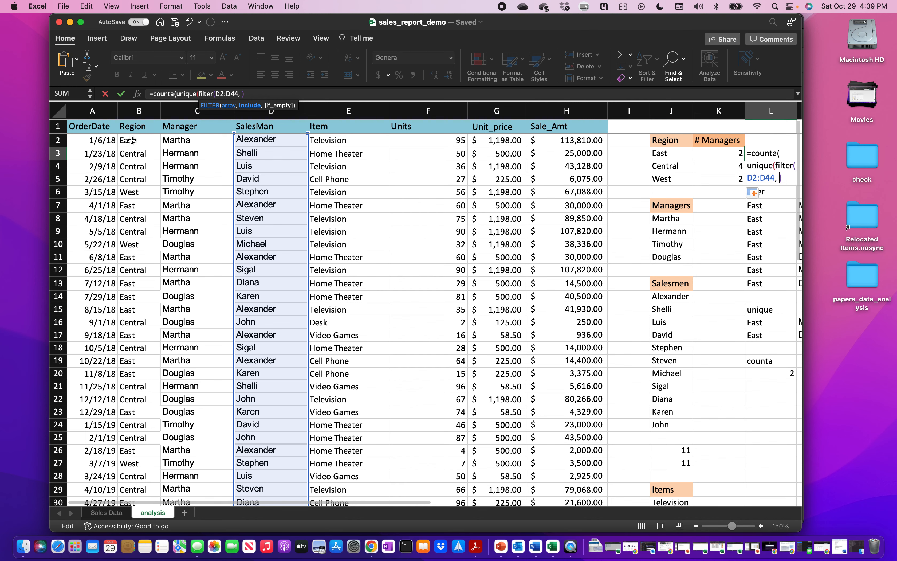
key(super+shift+Down)
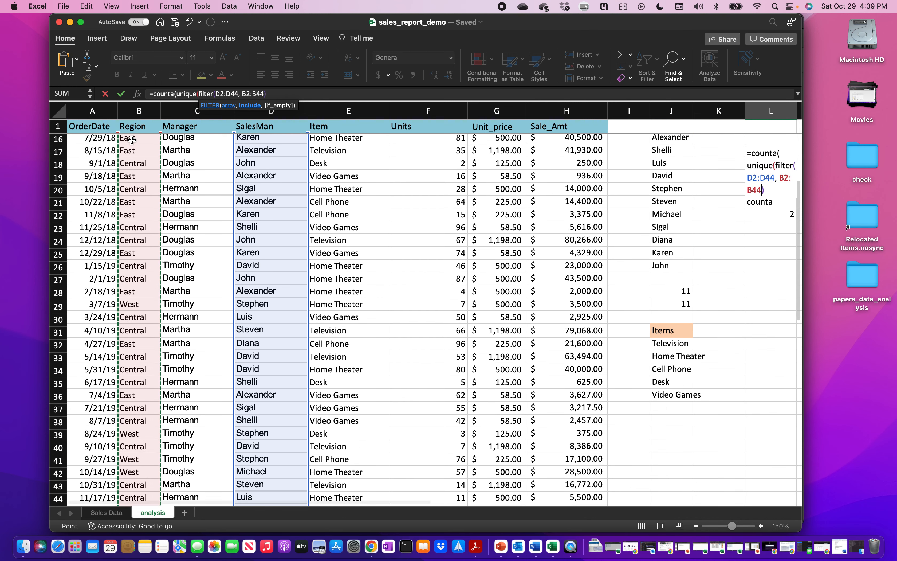
text(=)
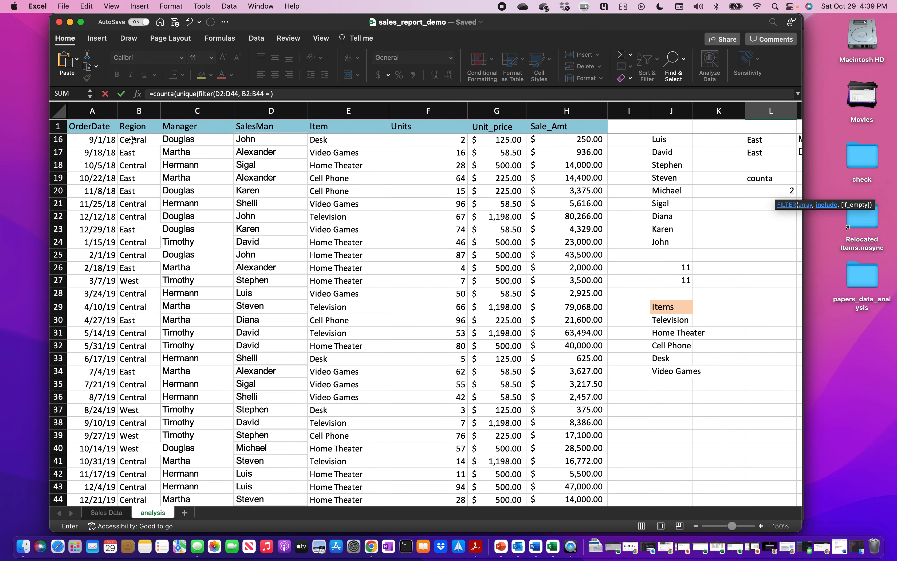
scroll(574, 228, up, 5)
scroll(574, 228, right, 3)
scroll(574, 228, right, 1)
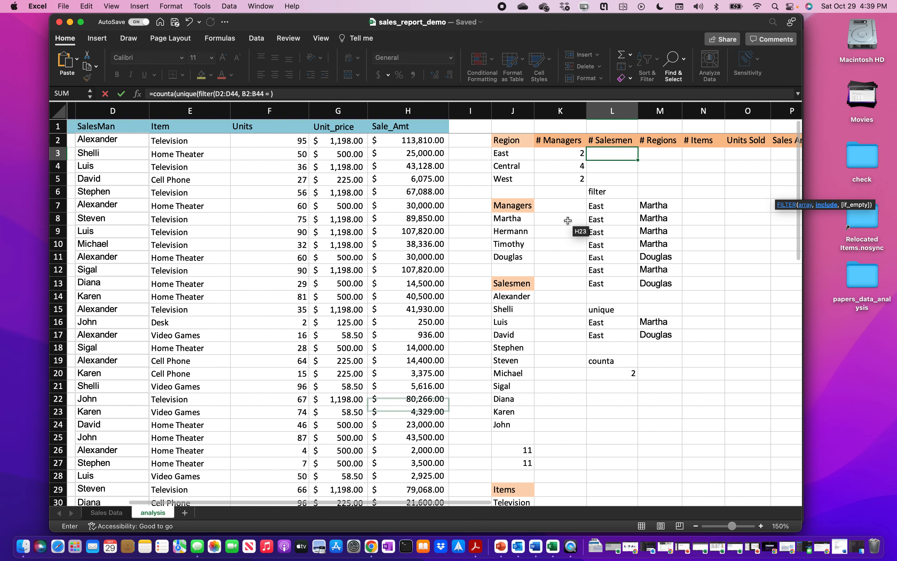
click(515, 154)
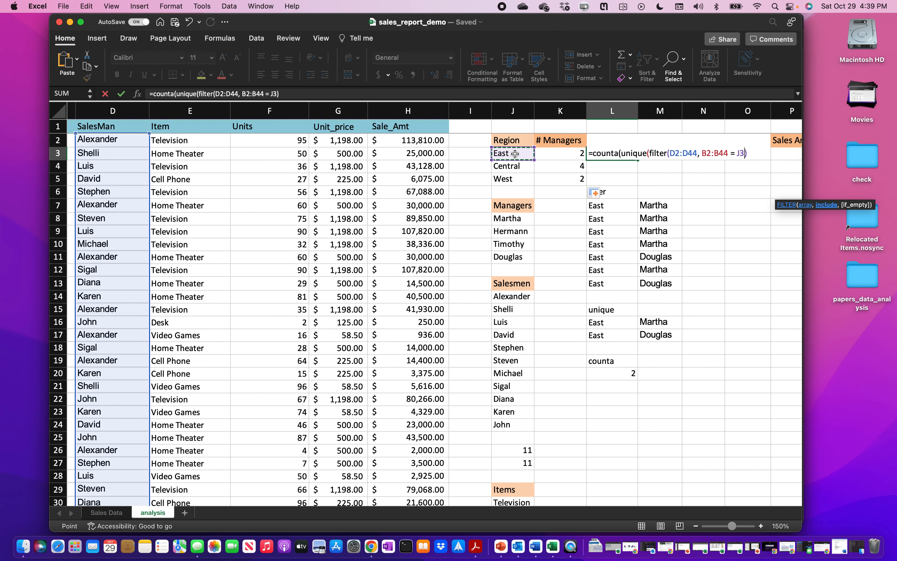
Close the remaining nested functions and commit the salesmen-count formula in L3.
click(395, 93)
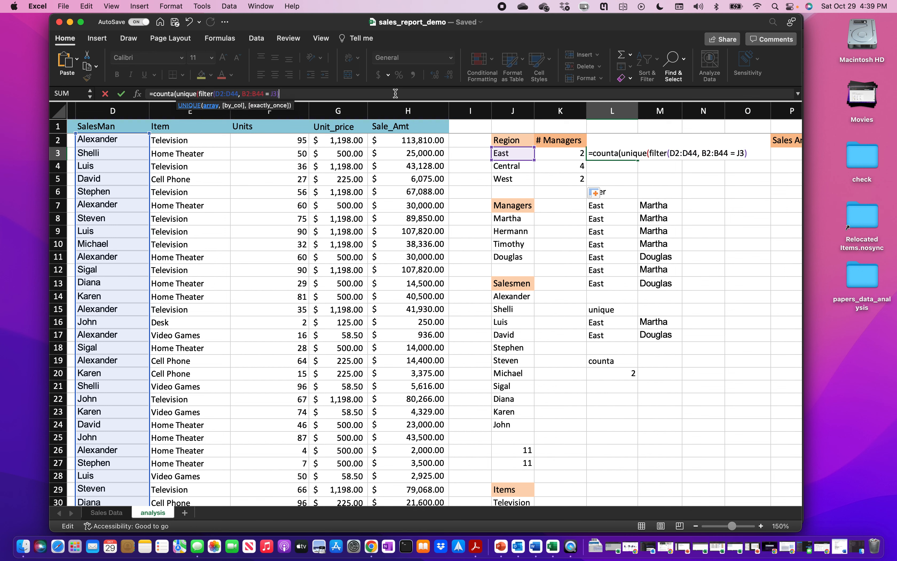
text()))
key(Return)
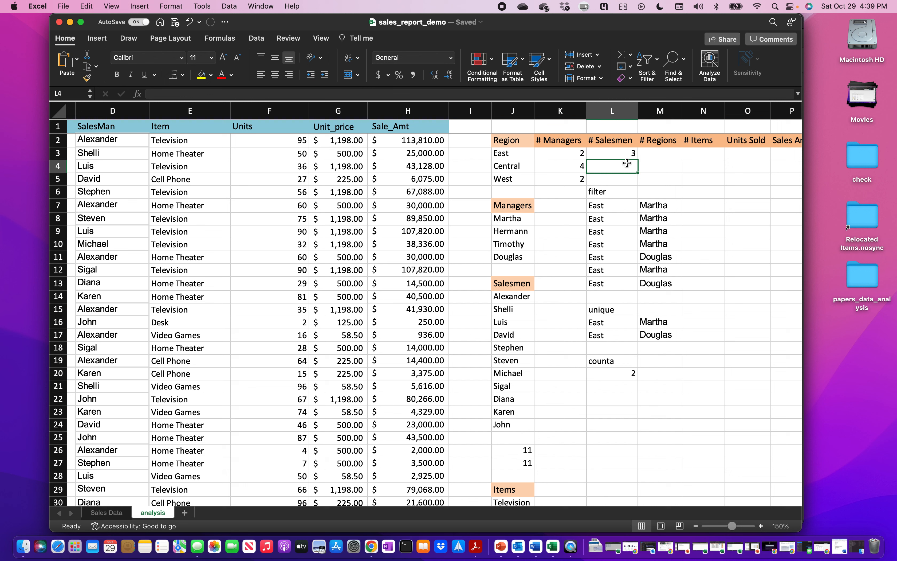
Make the row references of the salesman range in the L3 formula absolute, as D$2:D$44.
click(621, 155)
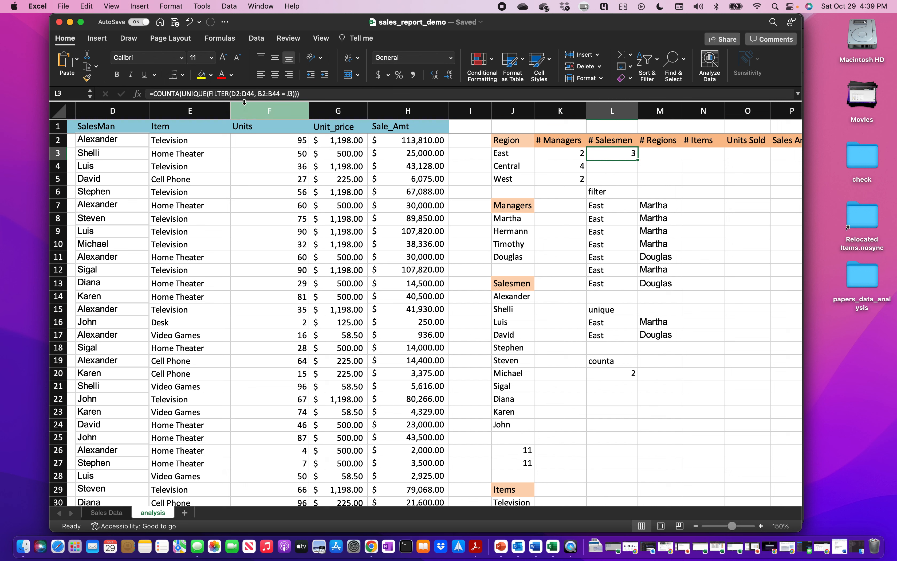
click(237, 95)
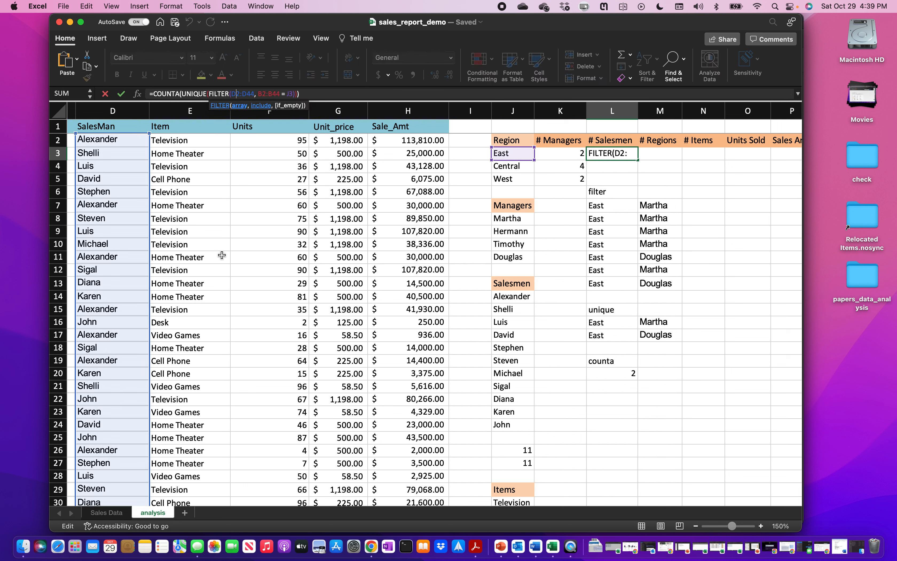
text($)
key(Right)
key(Right)
key(Right)
text($)
Make the row references of the region range in the L3 formula absolute, as B$2:B$44, and commit the formula.
key(Right)
key(Right)
key(Right)
text($)
key(Right)
key(Right)
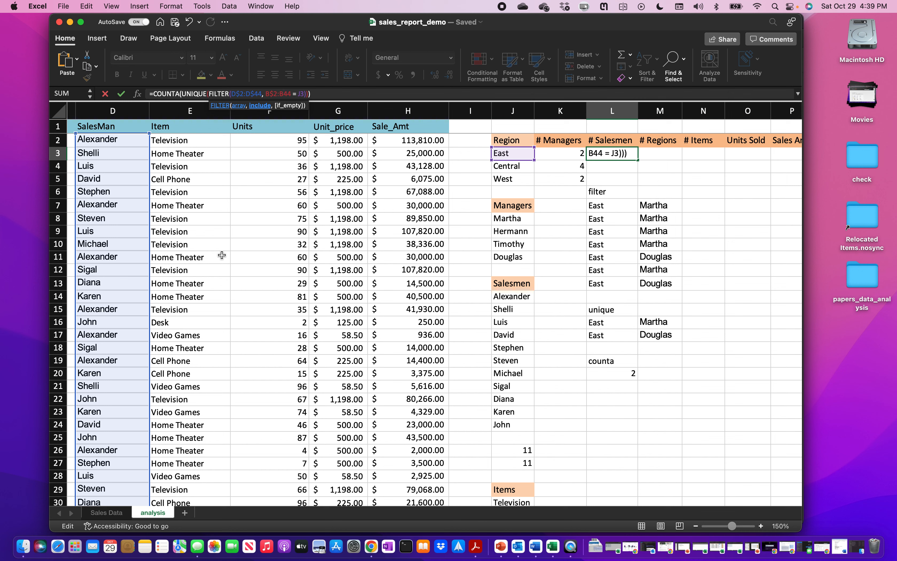
key(Return)
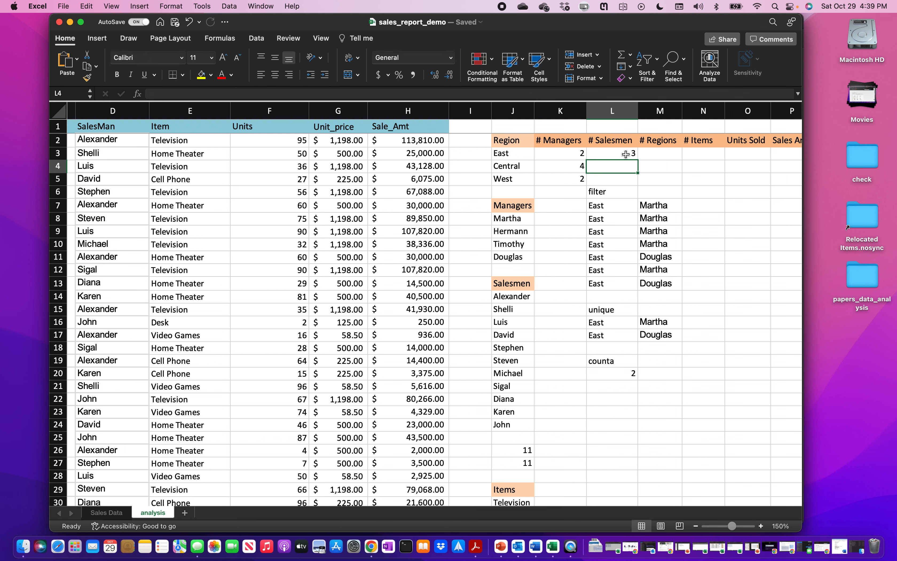
Fill the L3 salesmen-count formula down through L5 for Central and West.
click(626, 155)
drag(638, 161, 639, 181)
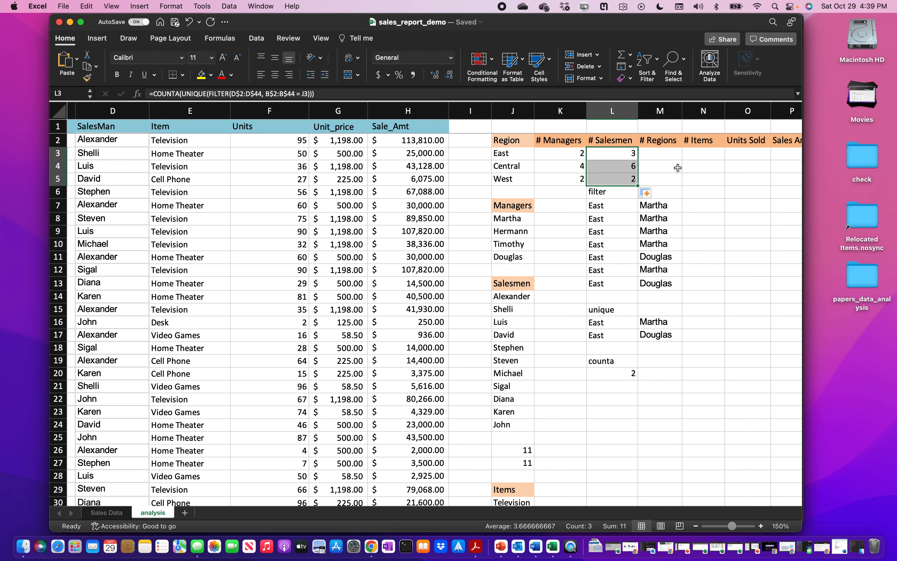
Delete the # Regions cells M2:M5 from the summary table, shifting the remaining cells left.
scroll(679, 170, right, 3)
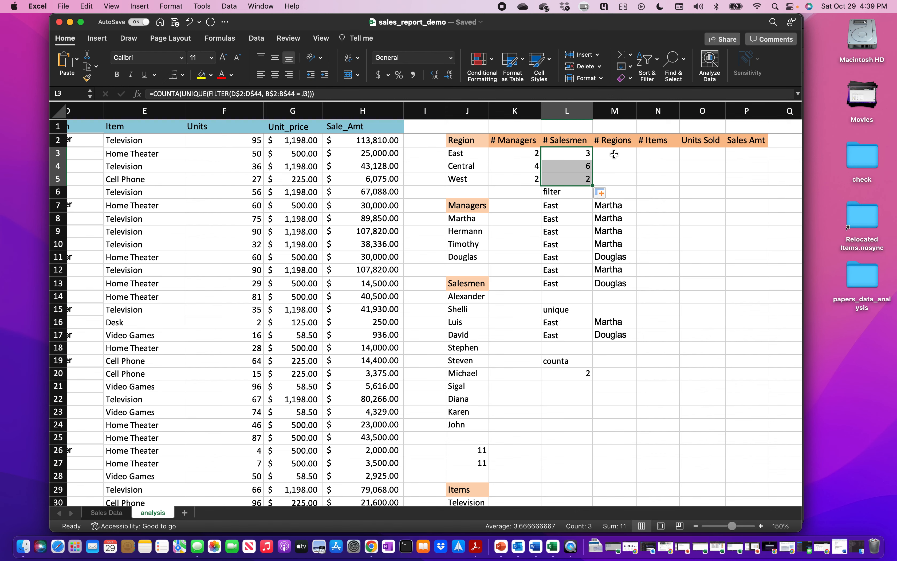
scroll(614, 154, right, 2)
drag(609, 141, 608, 178)
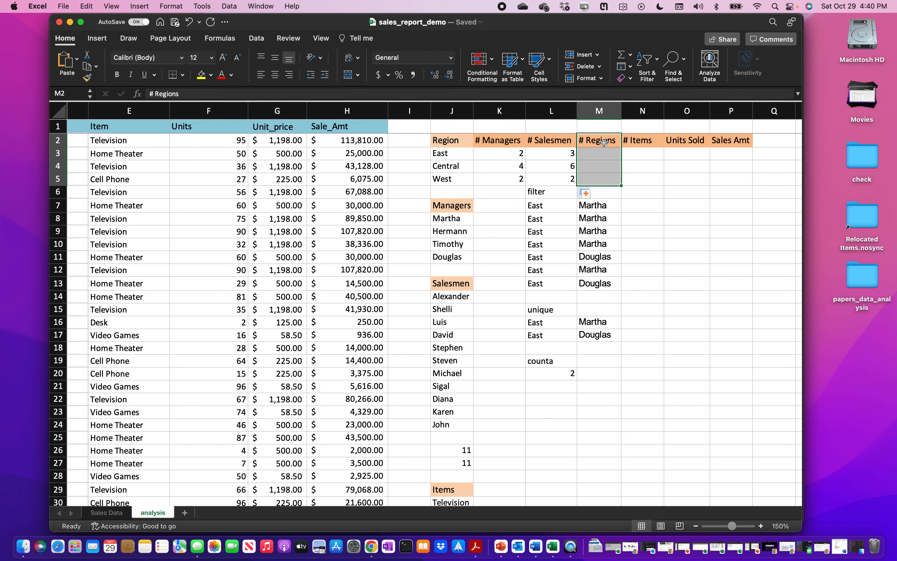
right_click(605, 142)
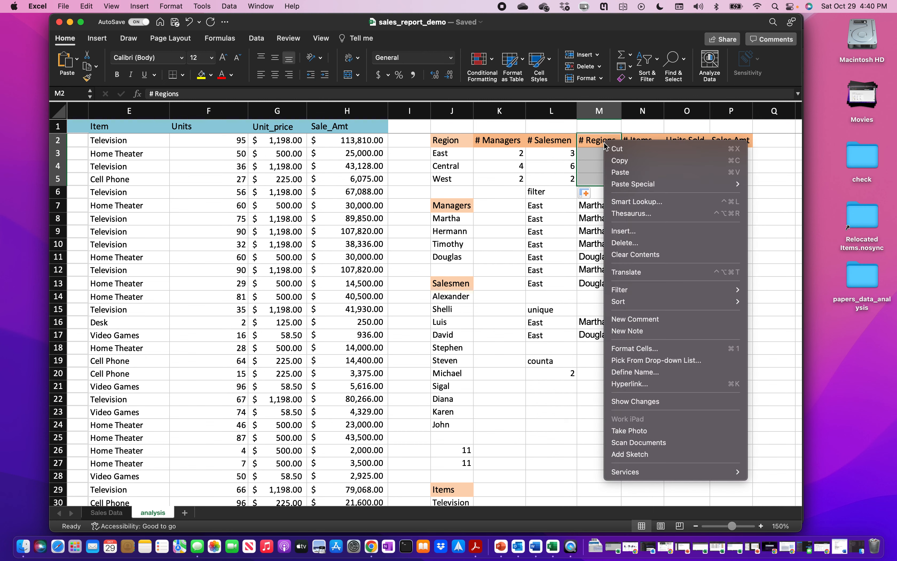
click(637, 243)
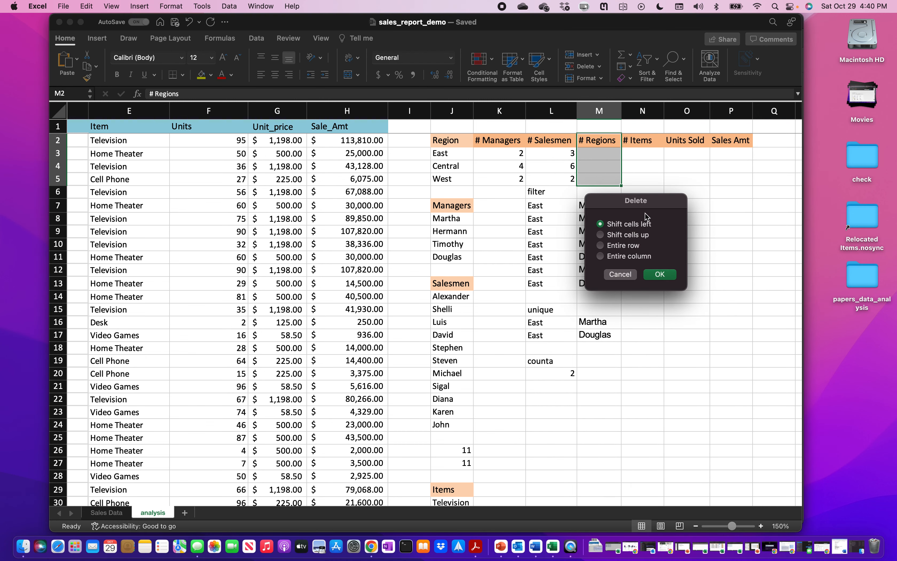
click(660, 274)
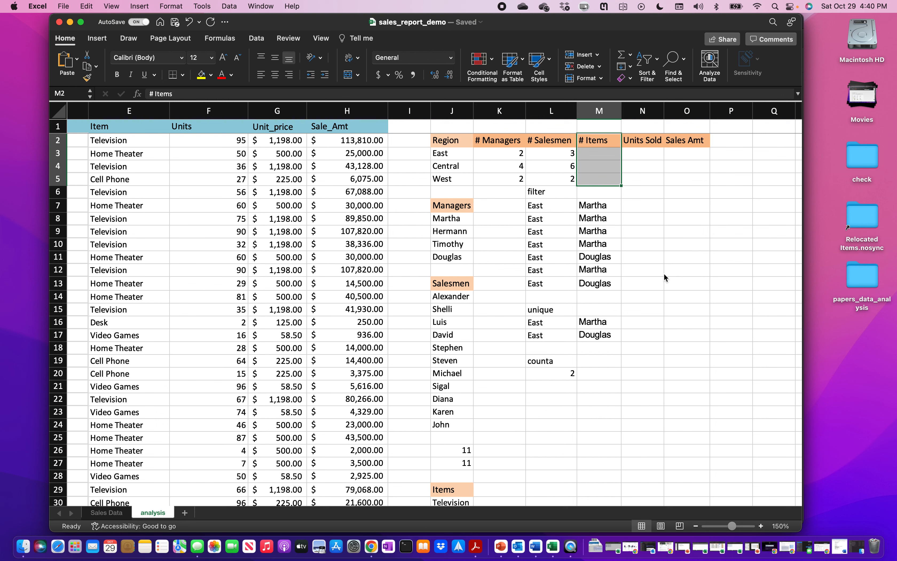
click(650, 224)
Clear the filter, unique and counta trial data in L6:M20.
click(556, 193)
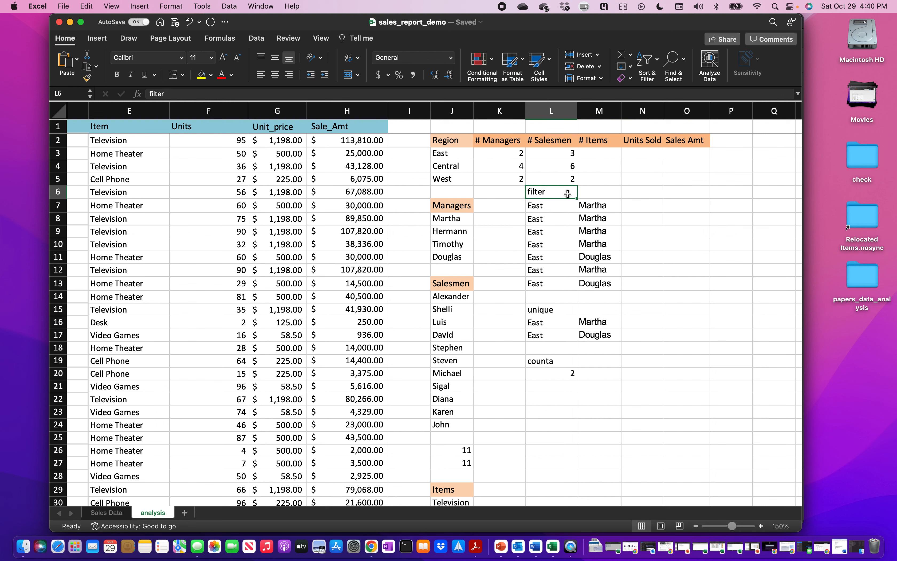
shift+click(594, 376)
key(Delete)
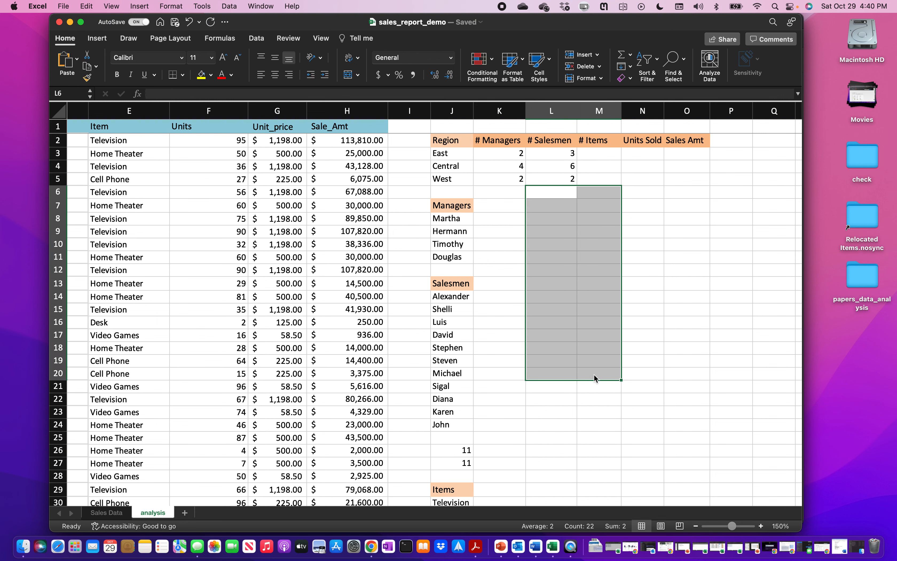
Start a COUNTA(UNIQUE(FILTER( formula in M3 for East's # Items, using the Item range E2:E44 as the array to filter.
click(598, 158)
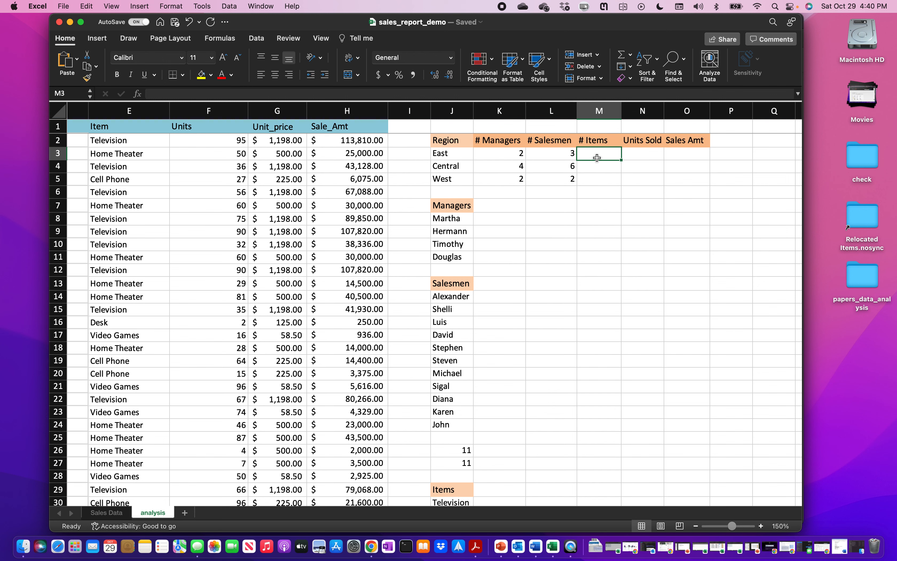
text(=)
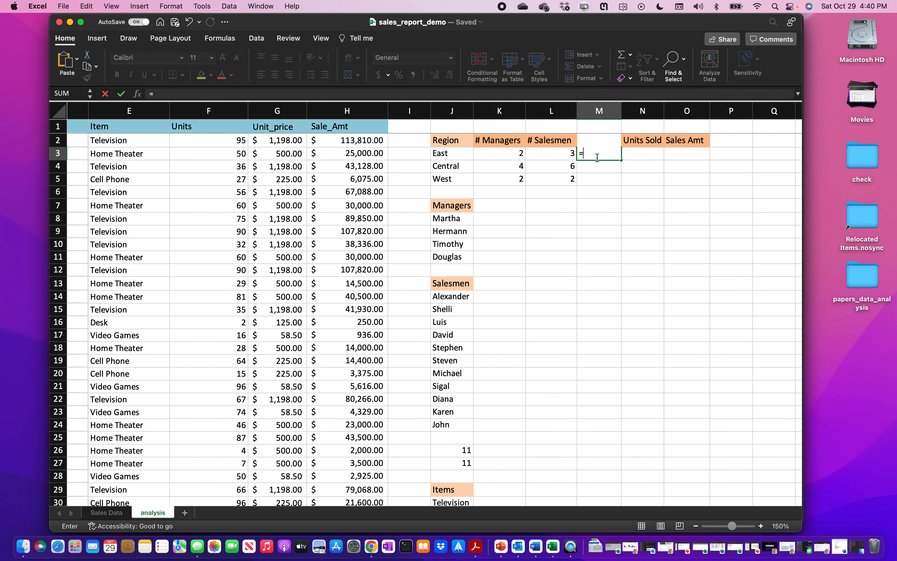
text(counta)
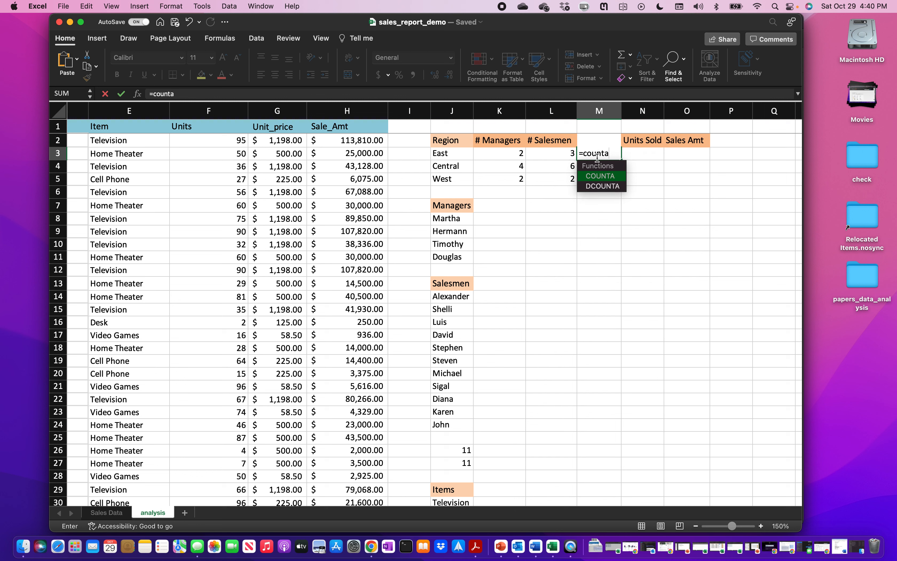
text((unique()
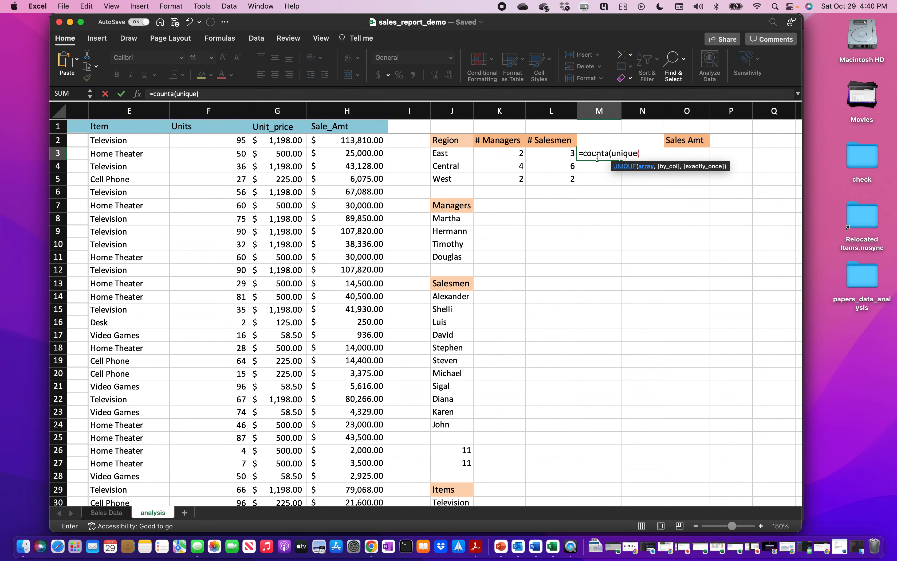
text(filter()
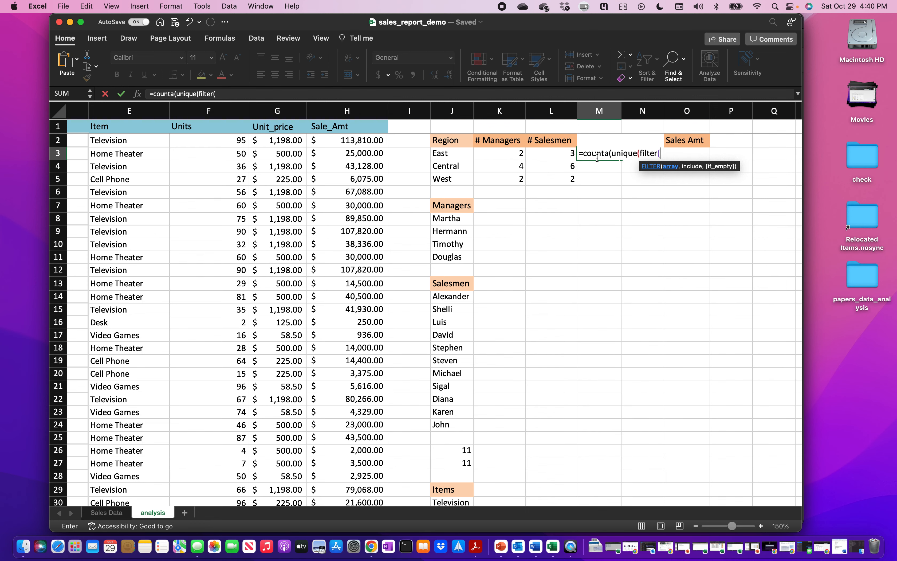
scroll(163, 245, left, 3)
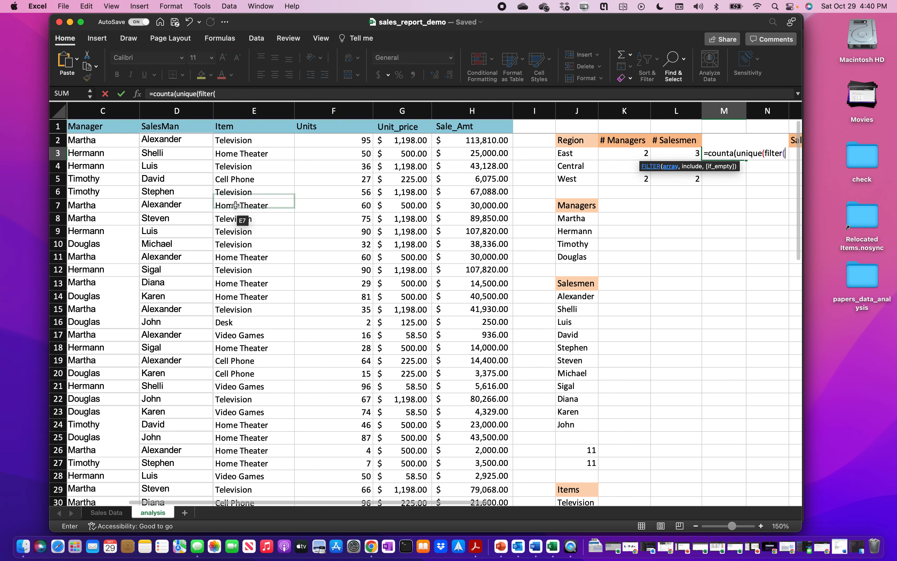
scroll(238, 218, left, 1)
click(241, 140)
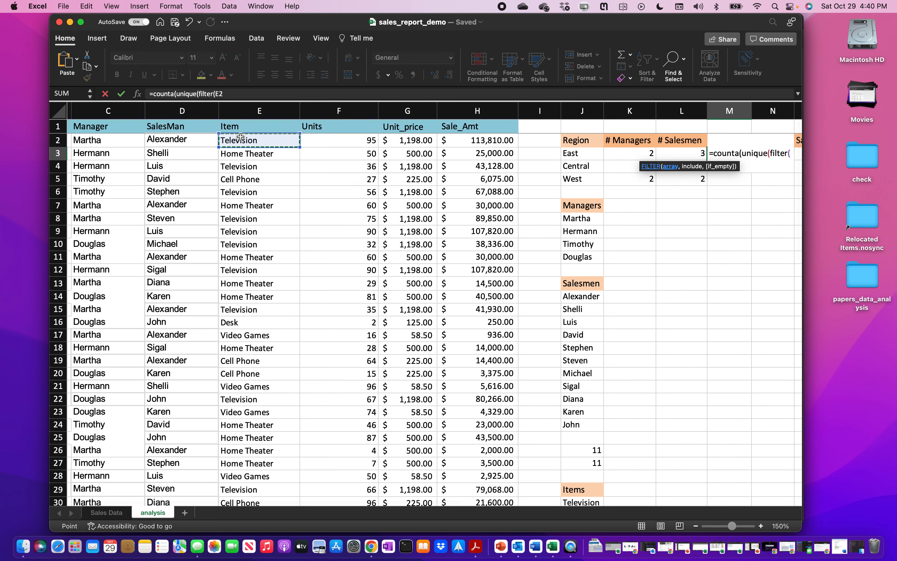
key(super+shift+Down)
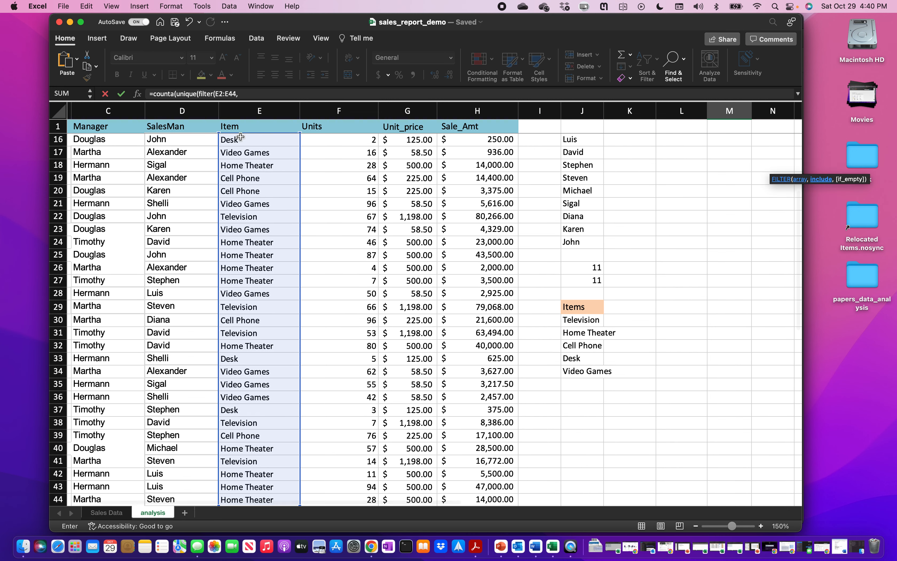
text(,)
Add the filter condition B2:B44=J3 to the M3 formula and close all three functions.
scroll(156, 167, up, 2)
scroll(155, 167, left, 2)
scroll(145, 163, up, 5)
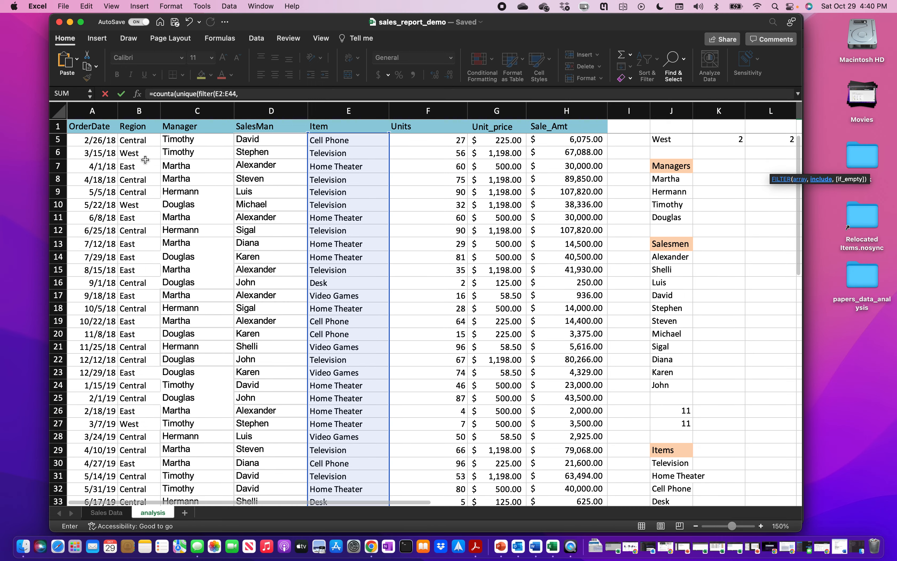
click(133, 140)
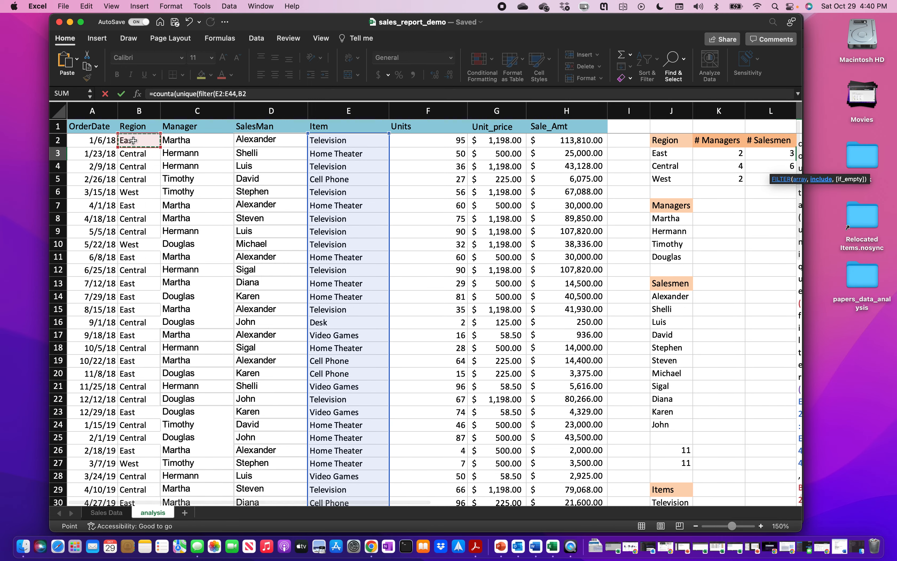
key(super+shift+Down)
text(=)
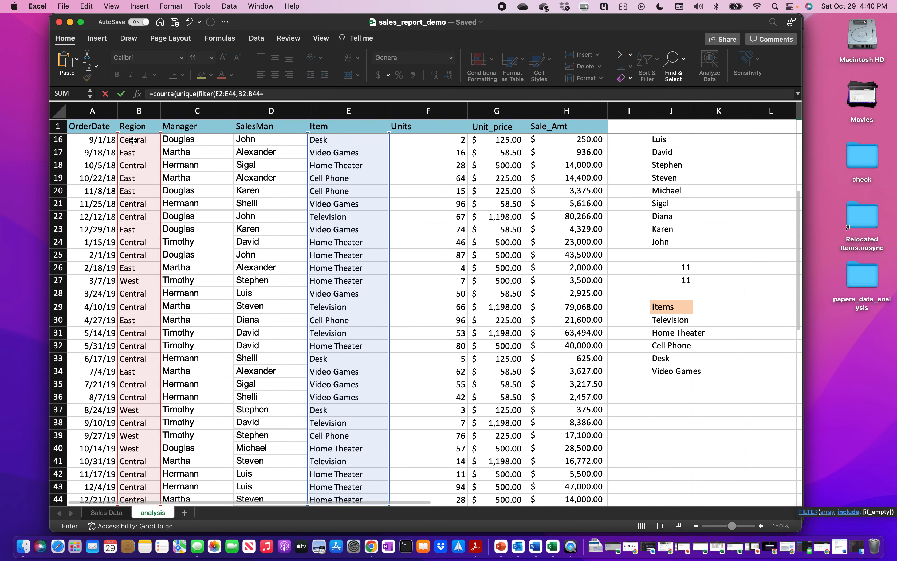
scroll(585, 222, left, 3)
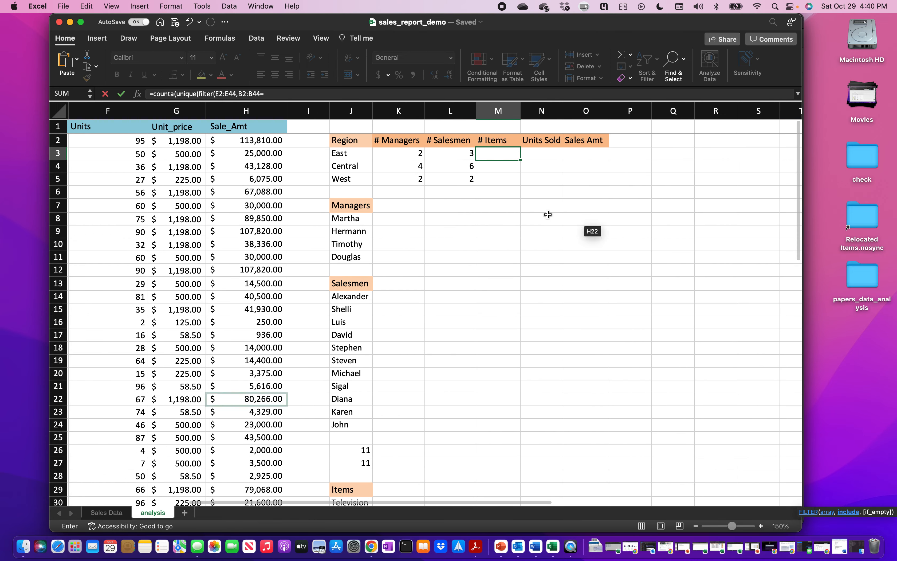
click(351, 153)
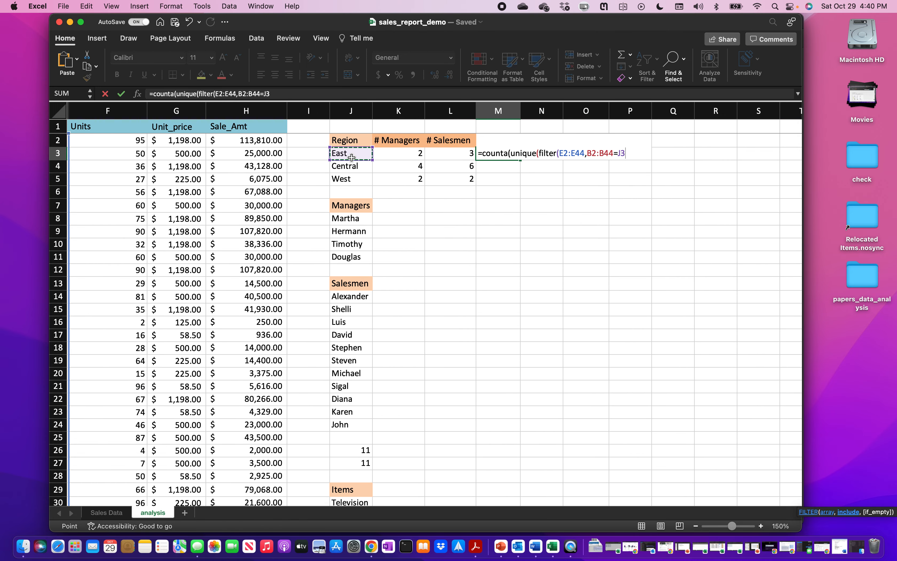
text())))
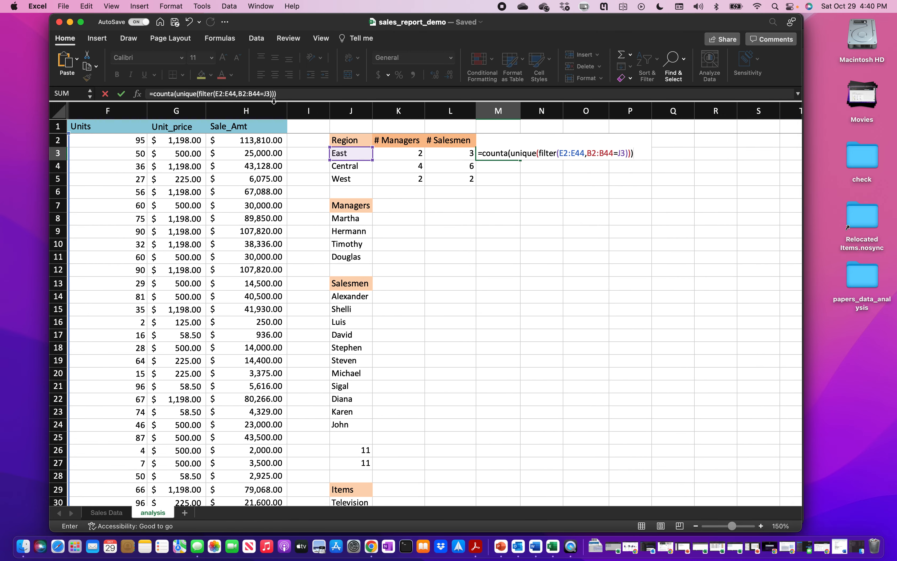
Make the row references in the M3 formula absolute, as E$2:E$44 and B$2:B$44, and commit the formula.
click(219, 93)
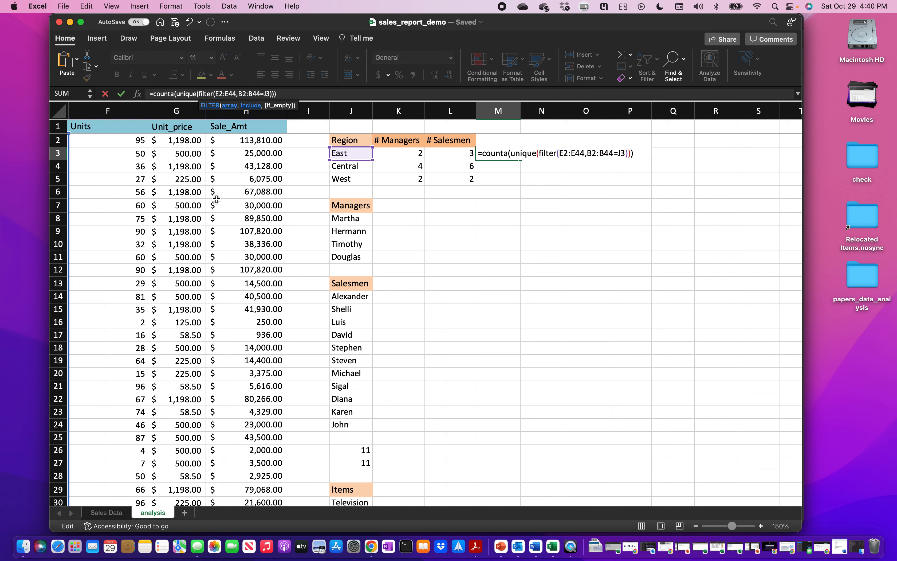
text($2:E)
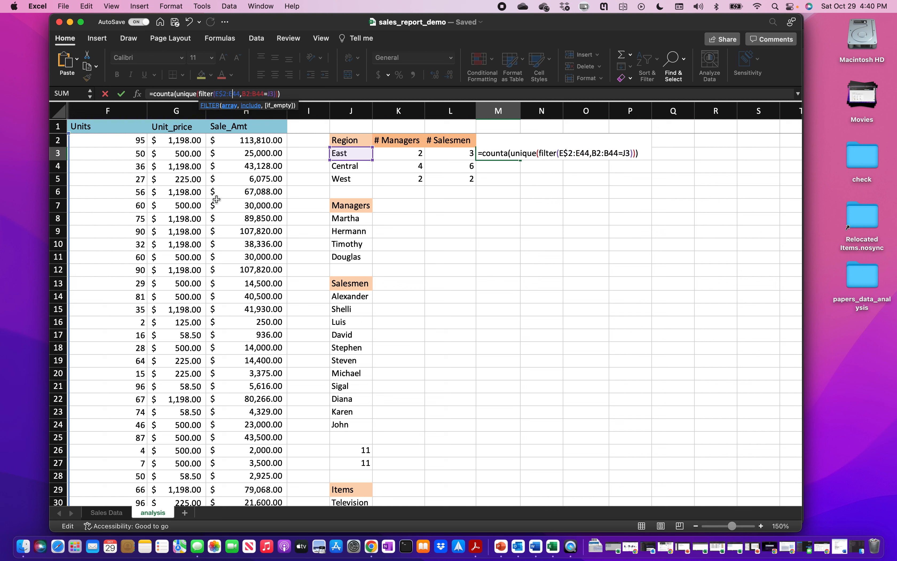
text($)
key(Right)
key(Right)
key(Right)
key(Right)
text($)
key(Right)
key(Right)
key(Right)
text($)
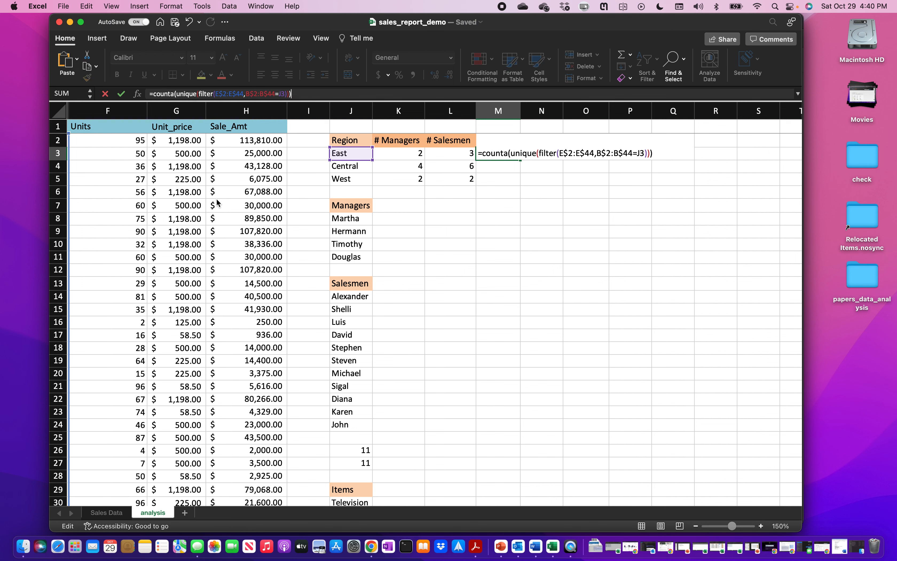
text(\)
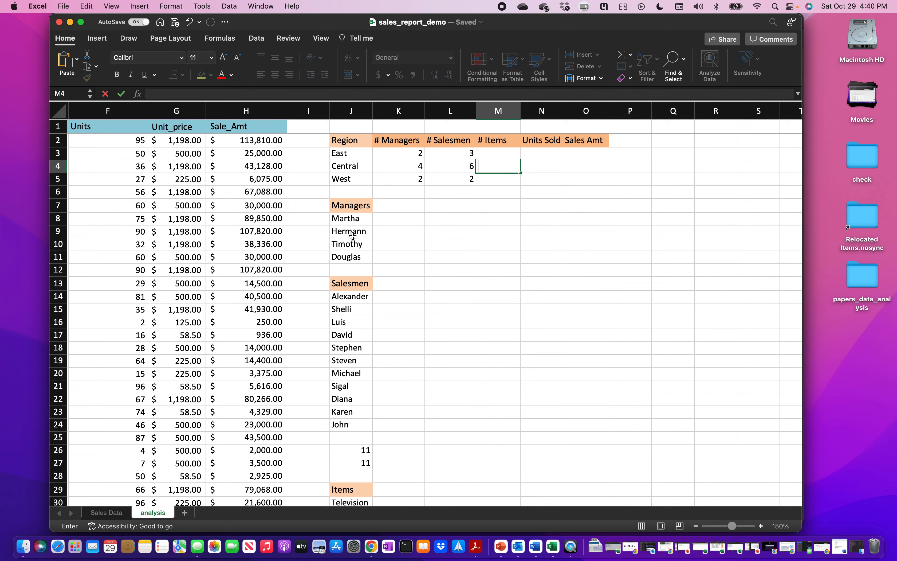
click(525, 189)
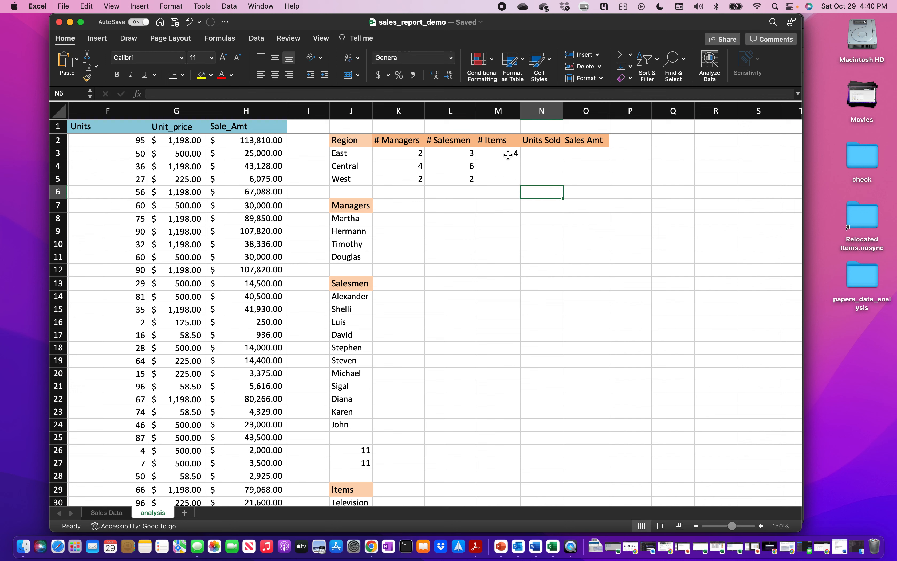
Fill the M3 items-count formula down through M5 for Central and West.
click(514, 153)
drag(522, 161, 521, 180)
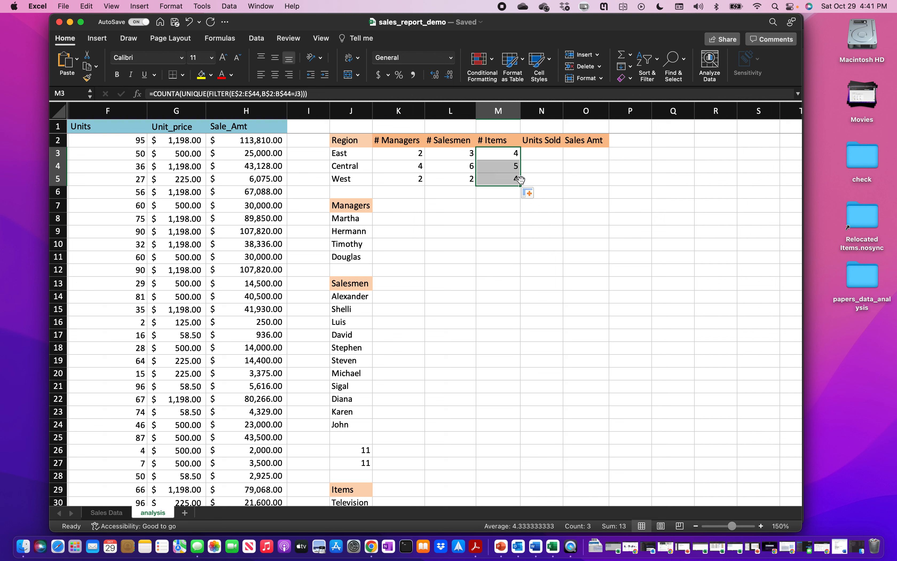
scroll(502, 185, right, 1)
scroll(502, 186, right, 1)
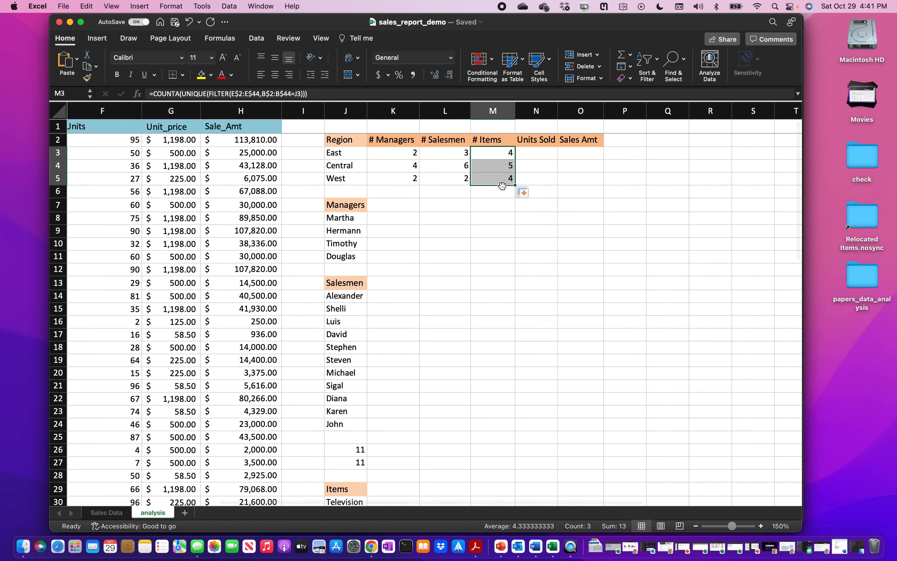
Start a SUMIF formula in N3 for East's Units Sold, with the Region range B2:B44 as the criteria range.
click(535, 153)
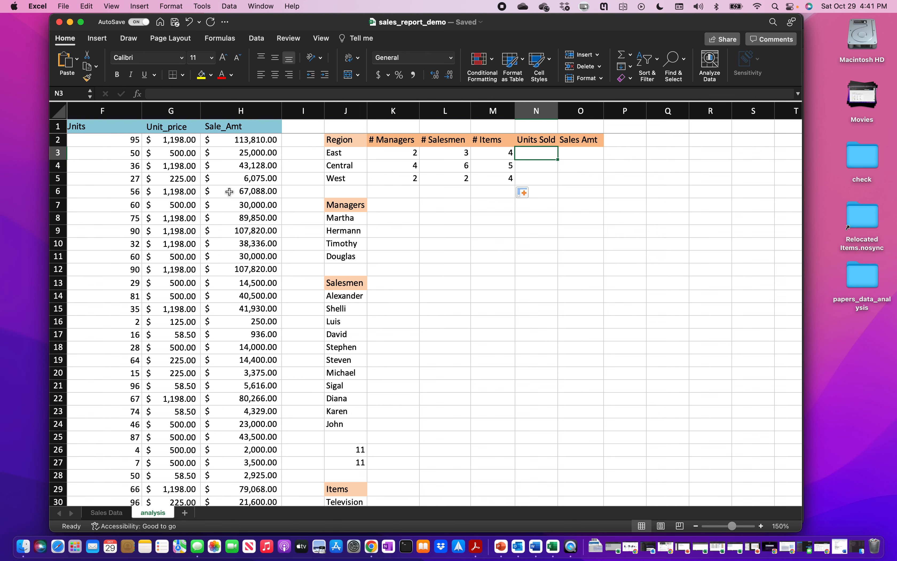
scroll(230, 193, left, 2)
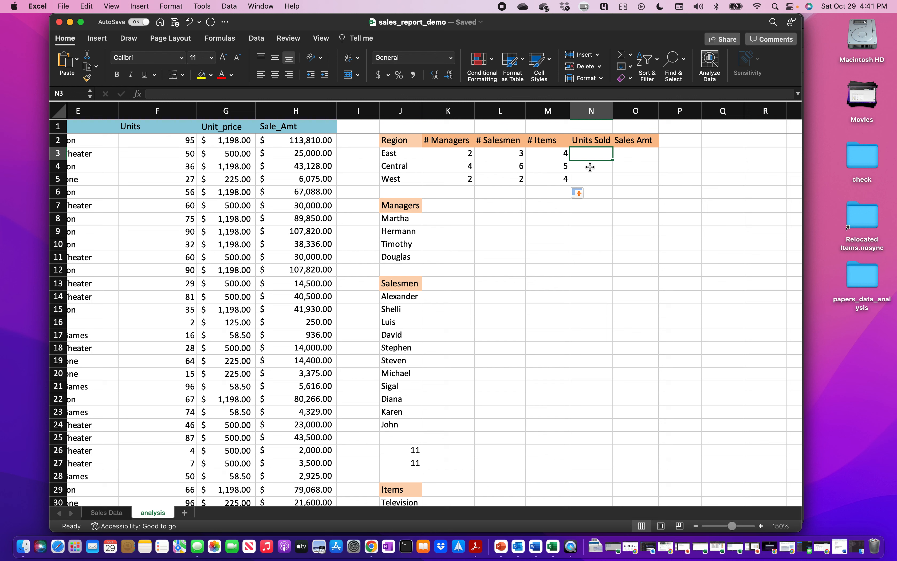
text(=su)
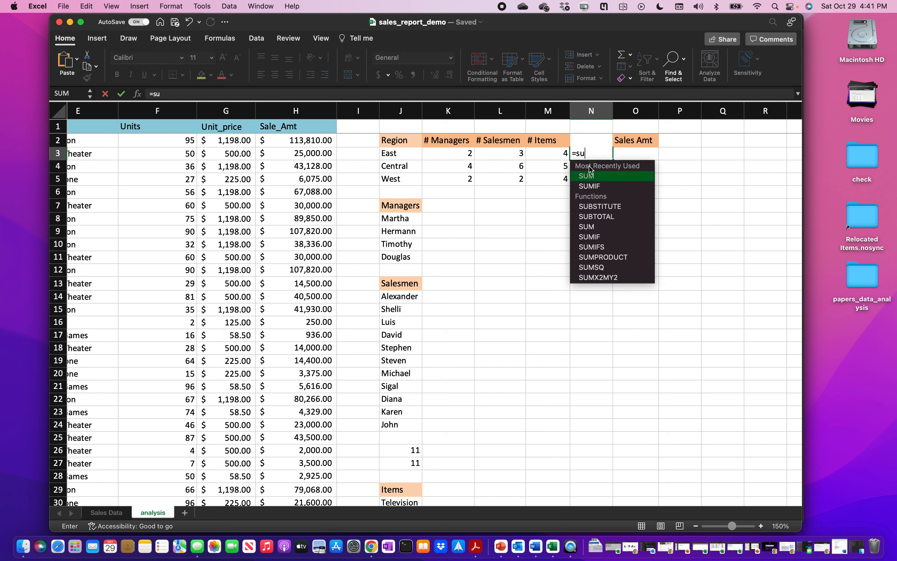
text(mifs)
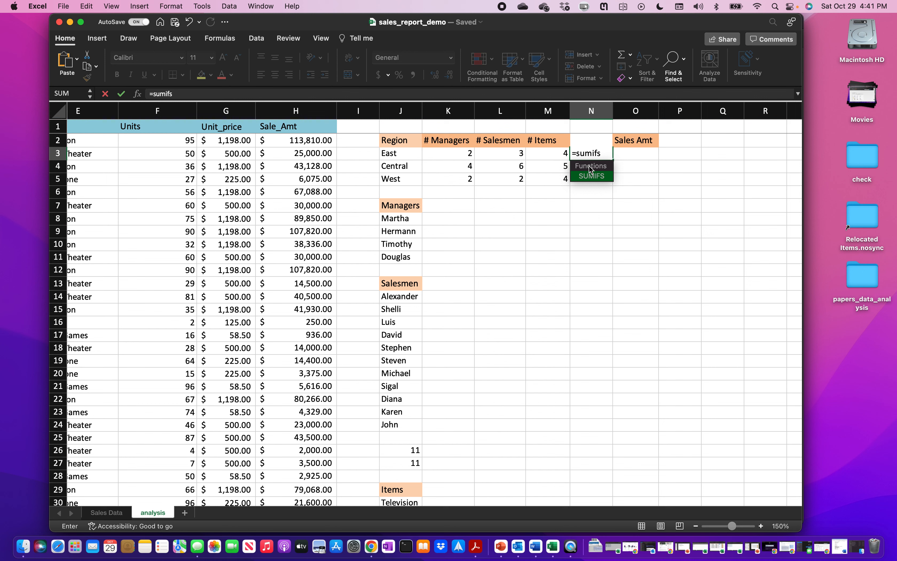
key(BackSpace)
text(()
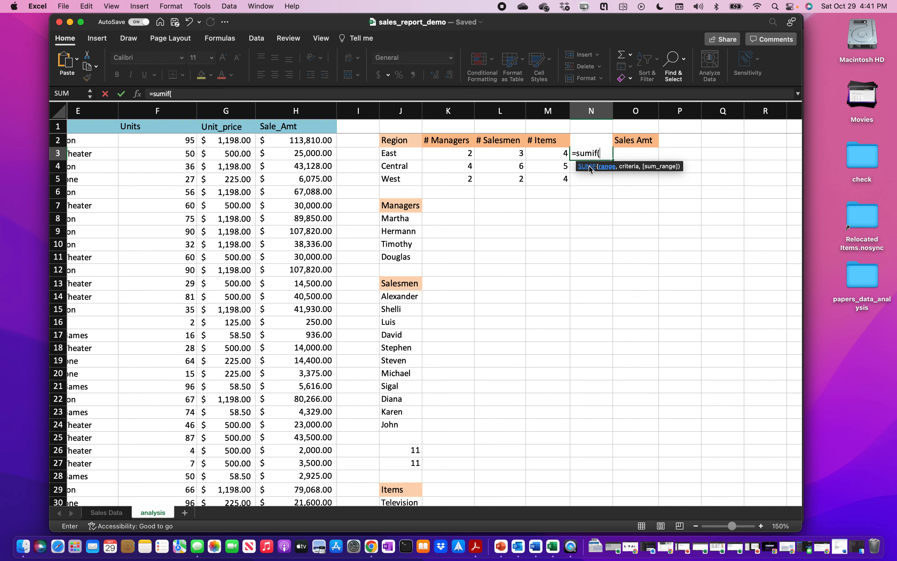
scroll(386, 208, left, 10)
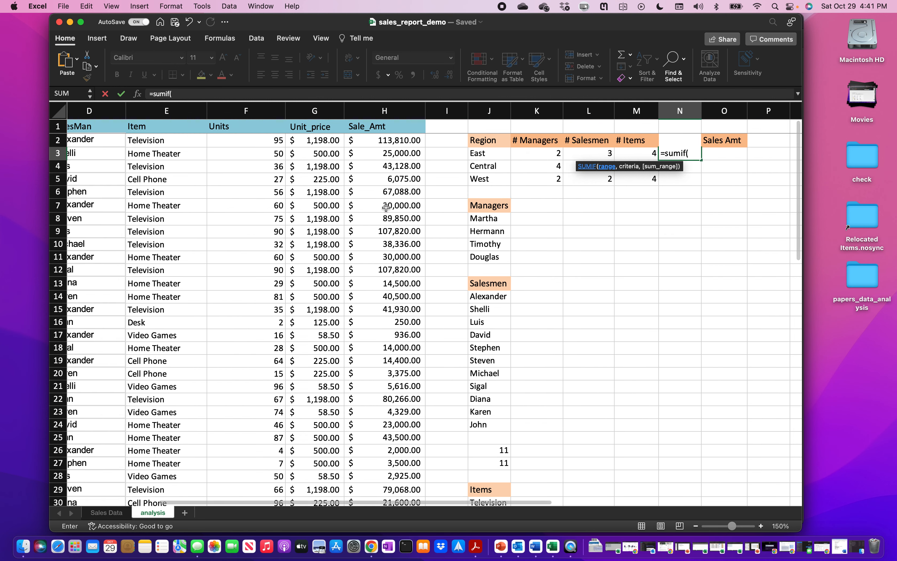
click(149, 140)
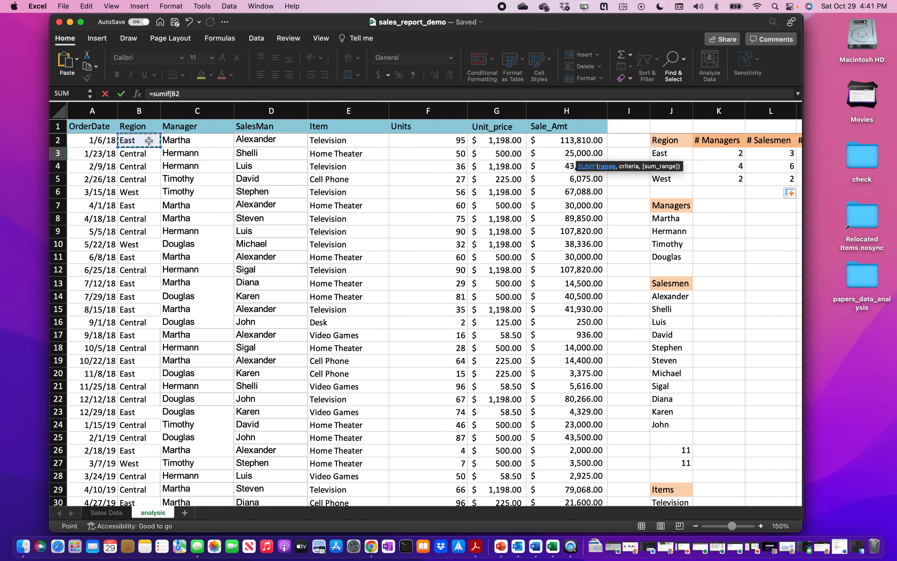
key(super+shift+Down)
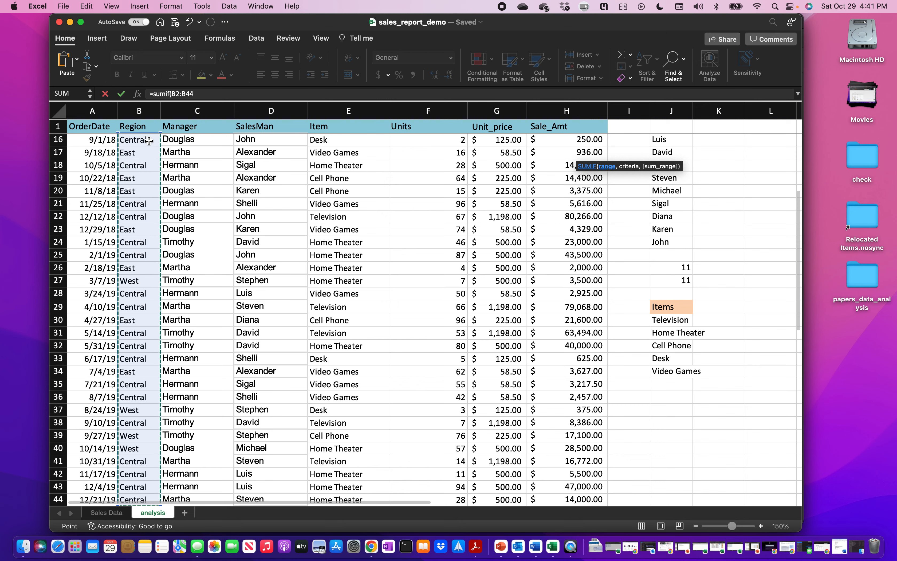
text(,)
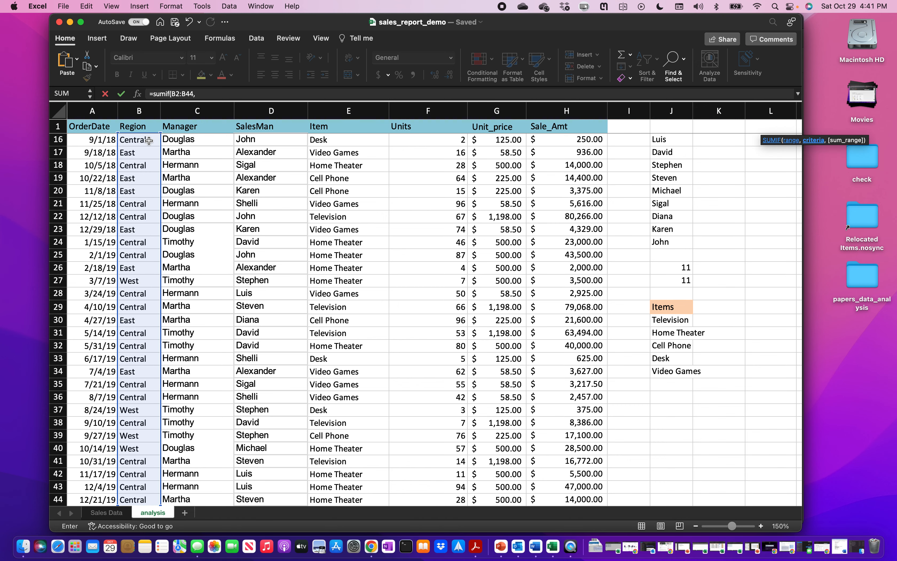
Complete the N3 SUMIF arguments with J3 as the criterion and the Units range F2:F44 as the sum range.
scroll(653, 218, up, 5)
scroll(642, 222, right, 5)
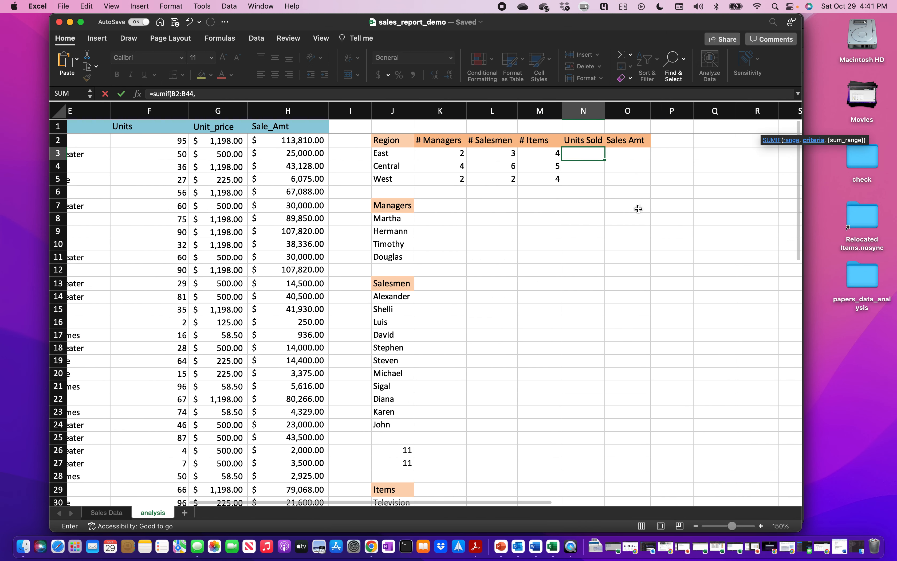
click(399, 153)
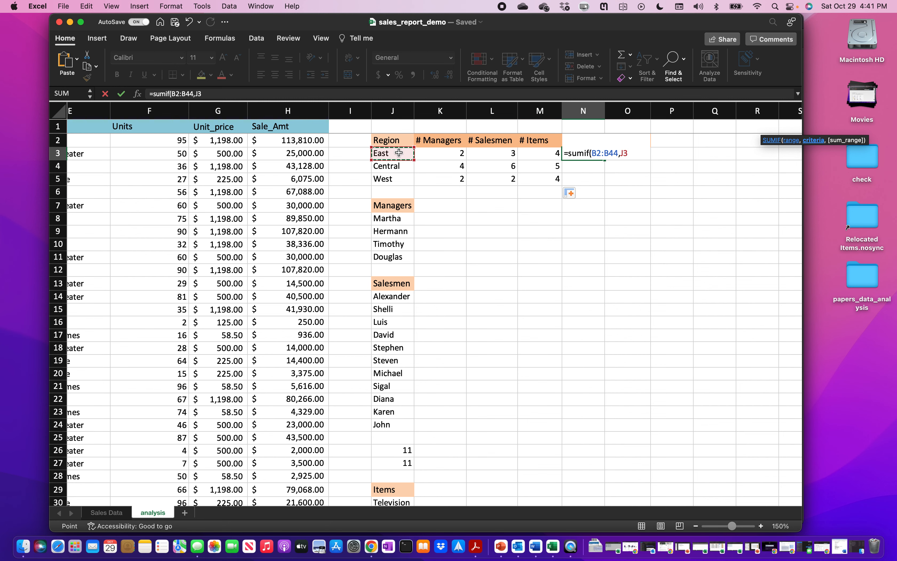
text(,)
scroll(183, 212, left, 1)
scroll(181, 210, left, 1)
click(179, 138)
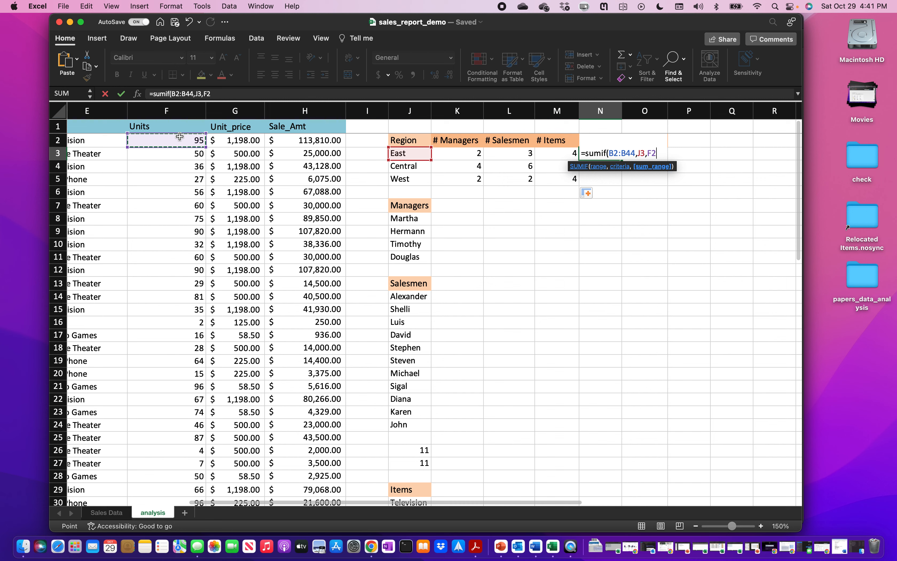
key(shift+super+Down)
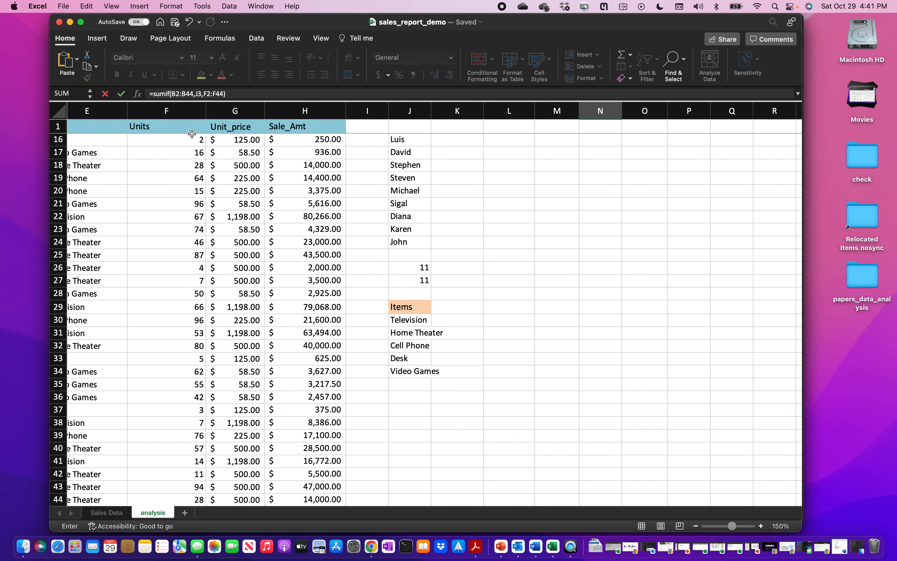
scroll(503, 249, up, 10)
scroll(503, 252, left, 2)
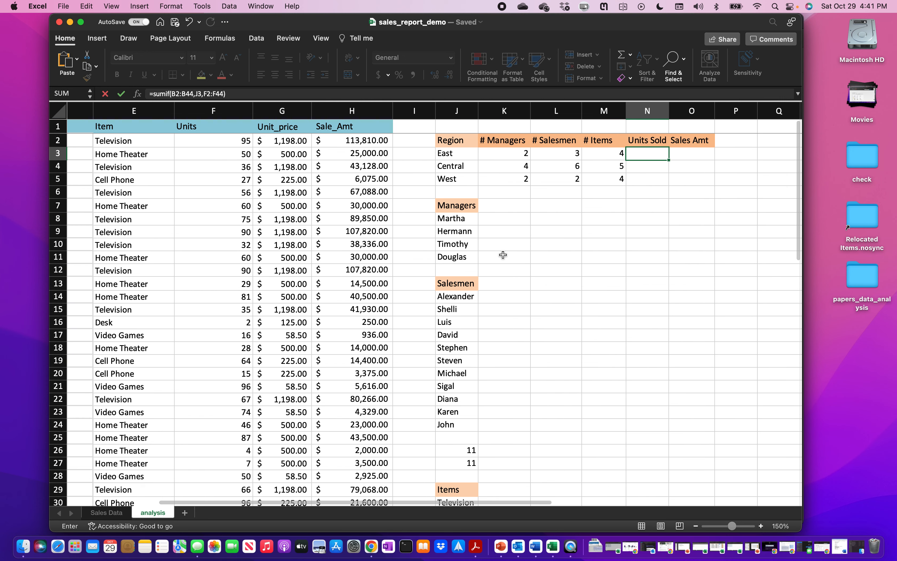
Make the row references in the N3 SUMIF formula absolute, as B$2:B$44 and F$2:F$44, and commit the formula.
click(176, 94)
text($2:B$)
key(Right)
key(Right)
key(Right)
key(Right)
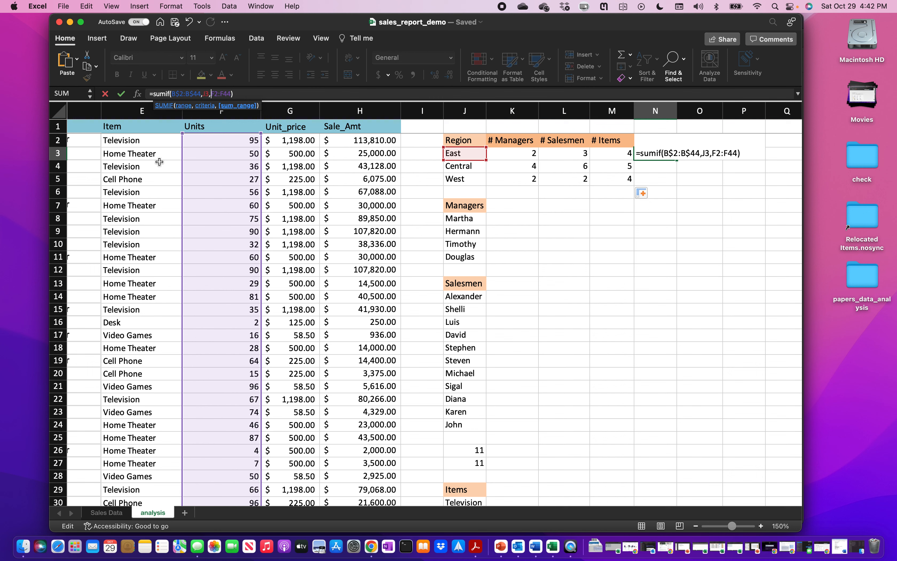
text($2:B$)
key(Right)
key(Right)
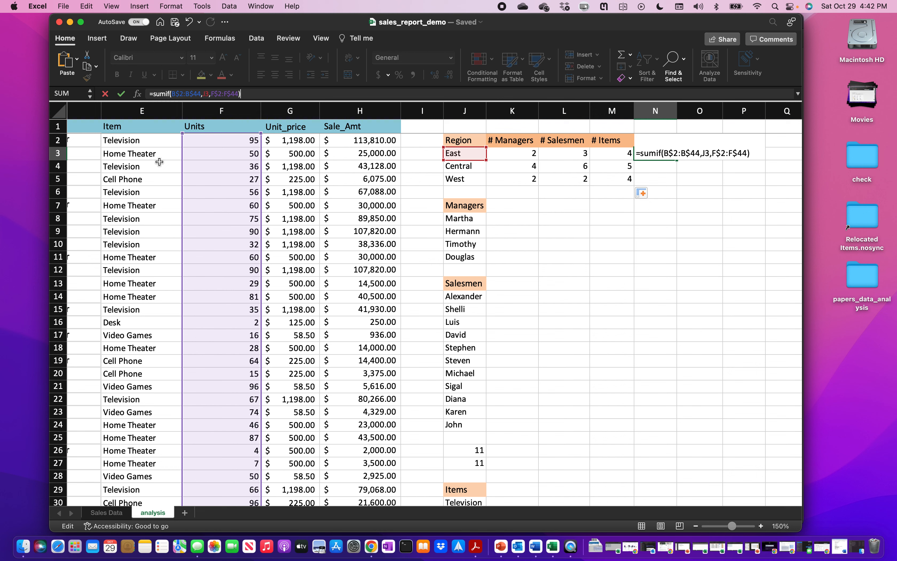
key(Return)
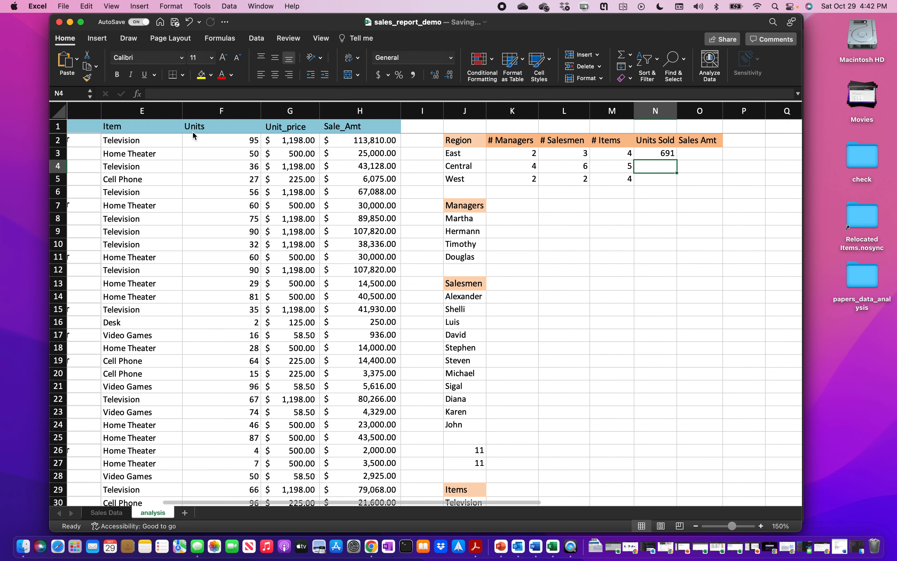
Fill the N3 Units Sold formula down through N5 for Central and West.
click(658, 152)
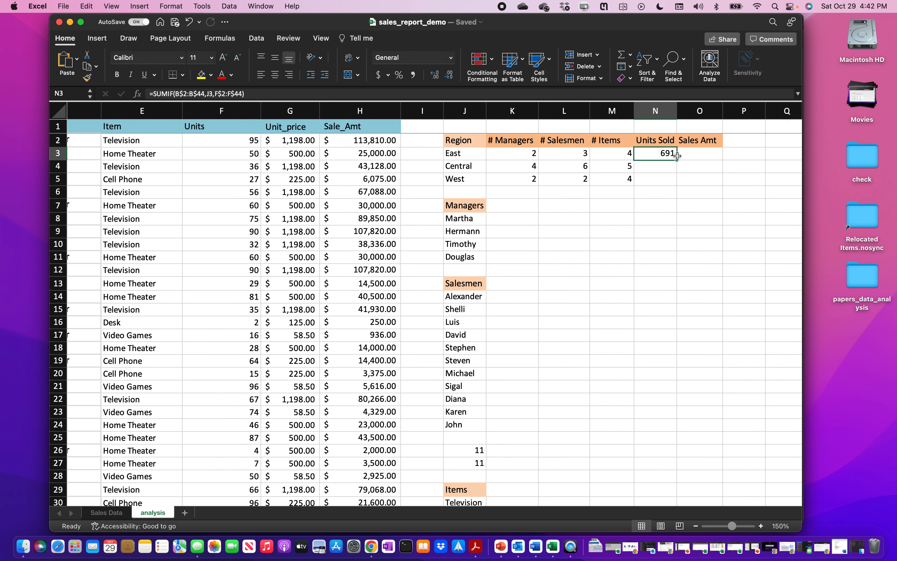
drag(677, 160, 677, 181)
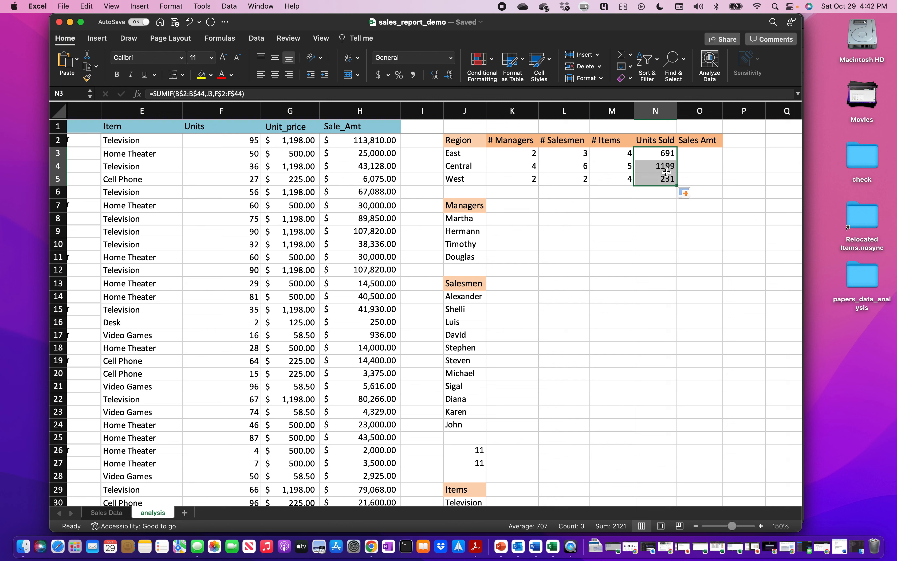
scroll(667, 173, right, 2)
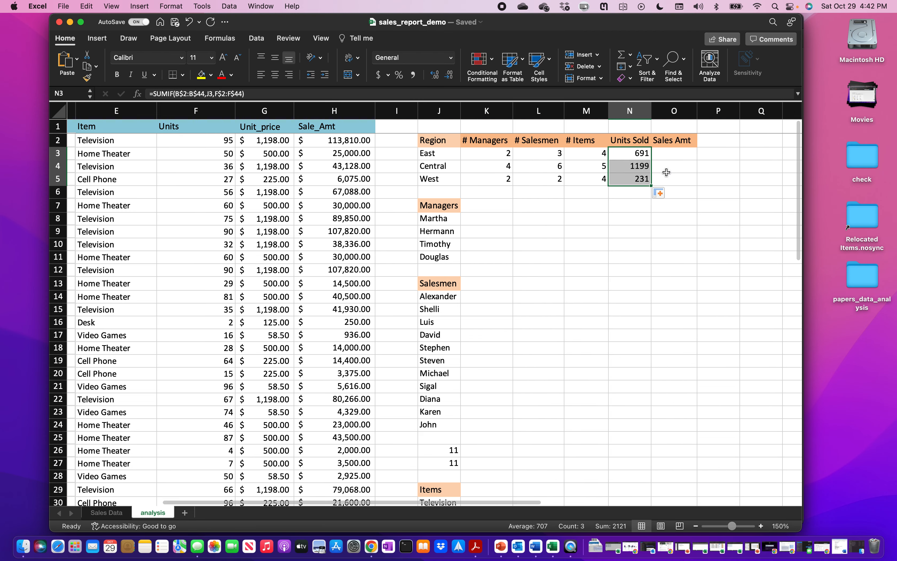
Start a SUMIF formula in O3 for East's Sales Amt, with the Region range B2:B44 as the criteria range.
scroll(652, 159, right, 2)
click(652, 157)
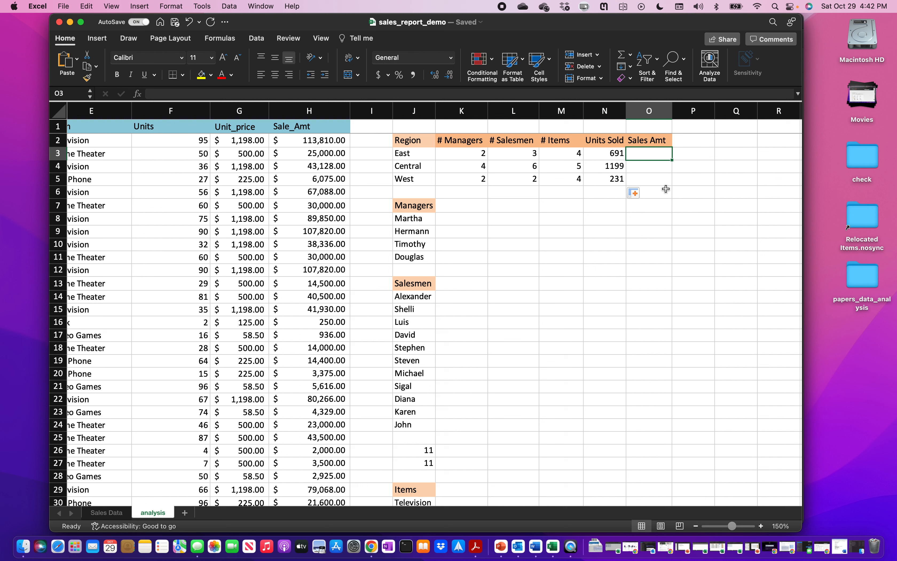
text(=)
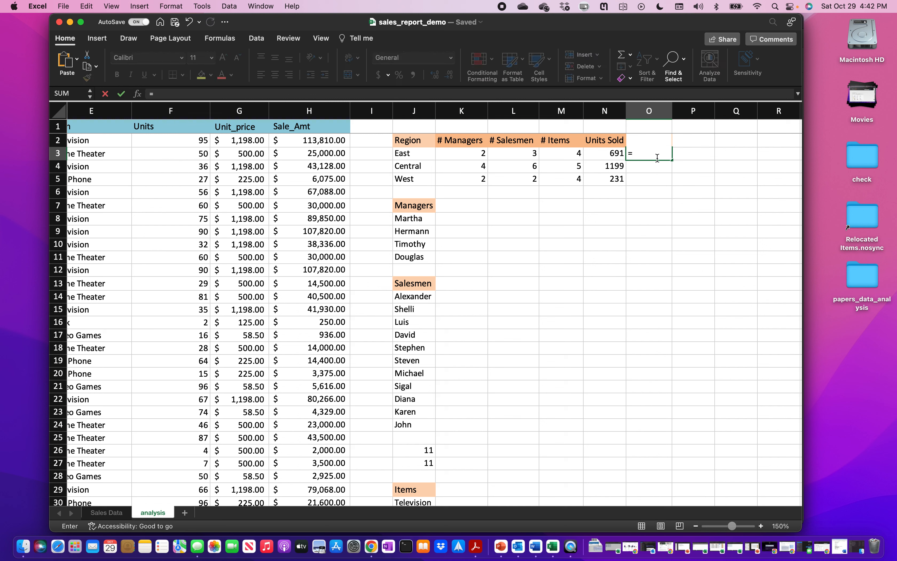
text(sumif9)
key(BackSpace)
text(()
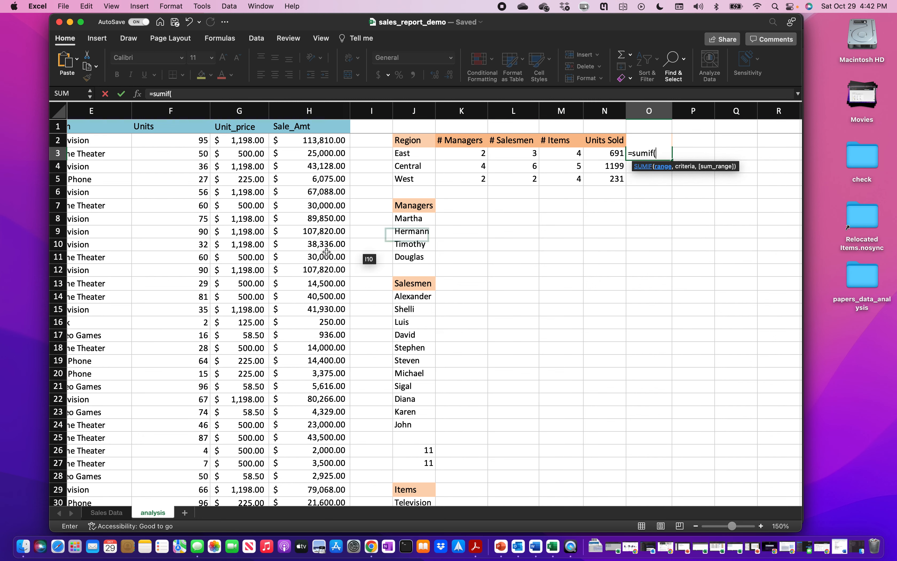
scroll(297, 252, left, 3)
scroll(297, 252, left, 3)
click(145, 140)
key(super+shift+Down)
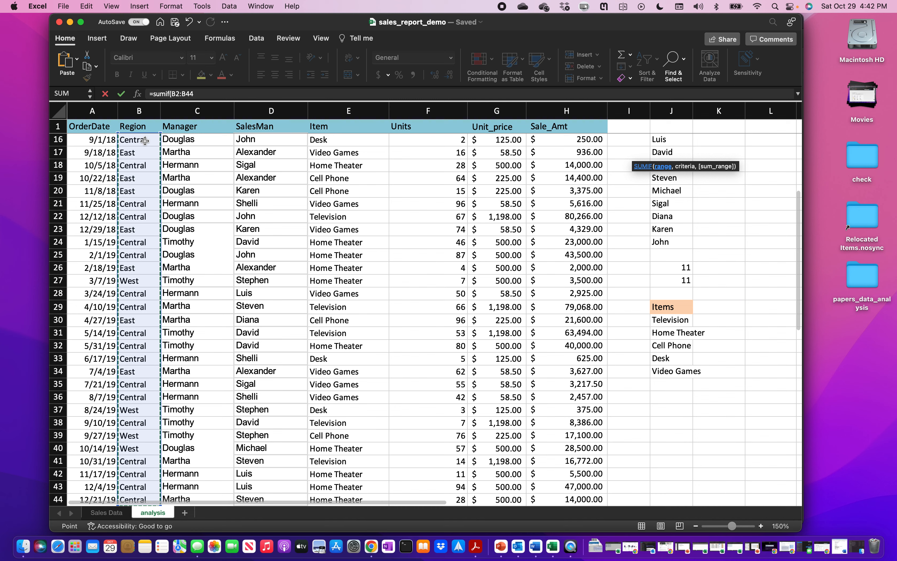
text(,)
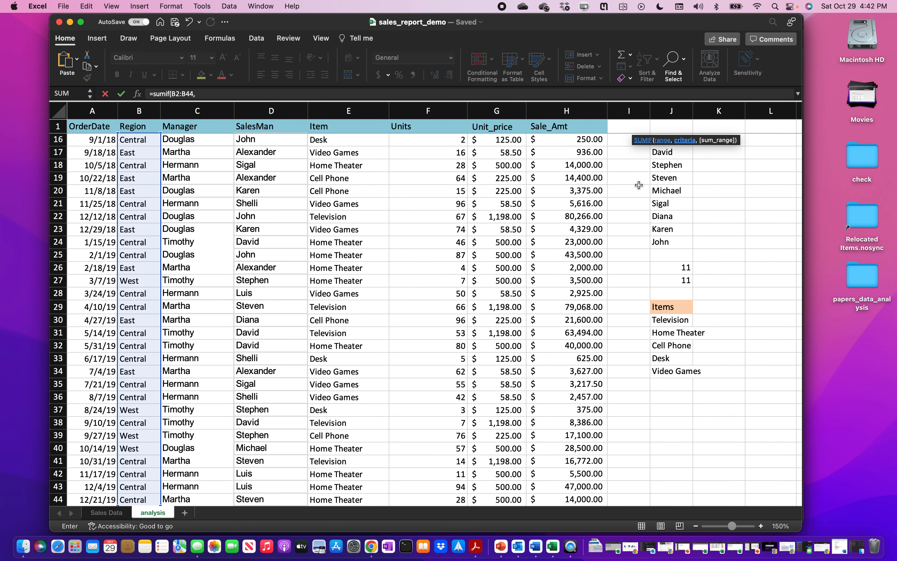
Add J3 as the criterion and the Sale_Amt range H2:H44 as the sum range in the O3 SUMIF.
scroll(637, 185, up, 10)
scroll(636, 186, right, 5)
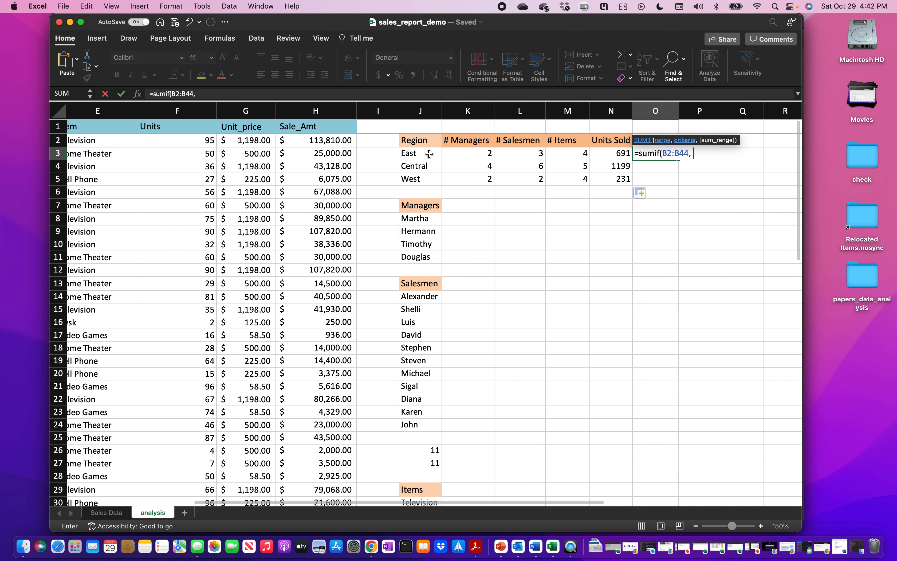
click(430, 154)
text(,)
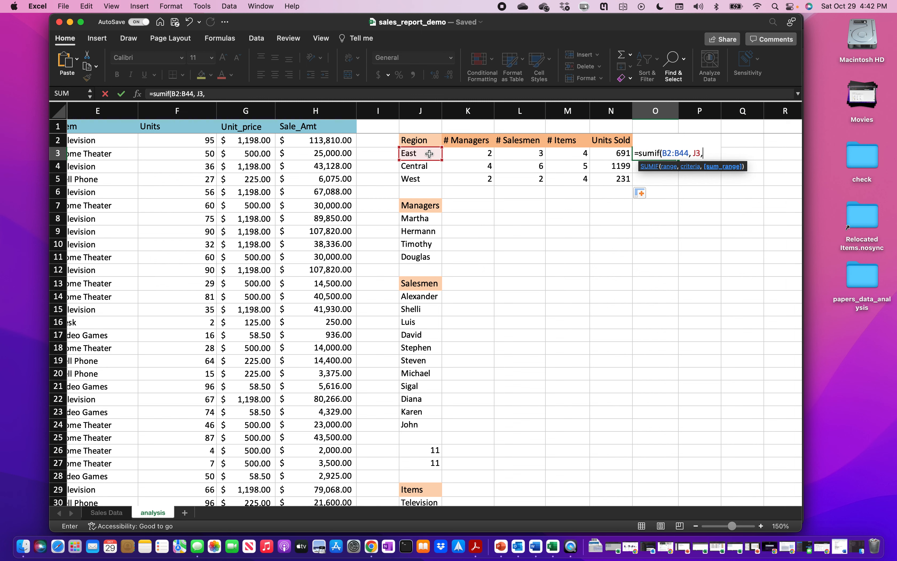
scroll(294, 199, right, 1)
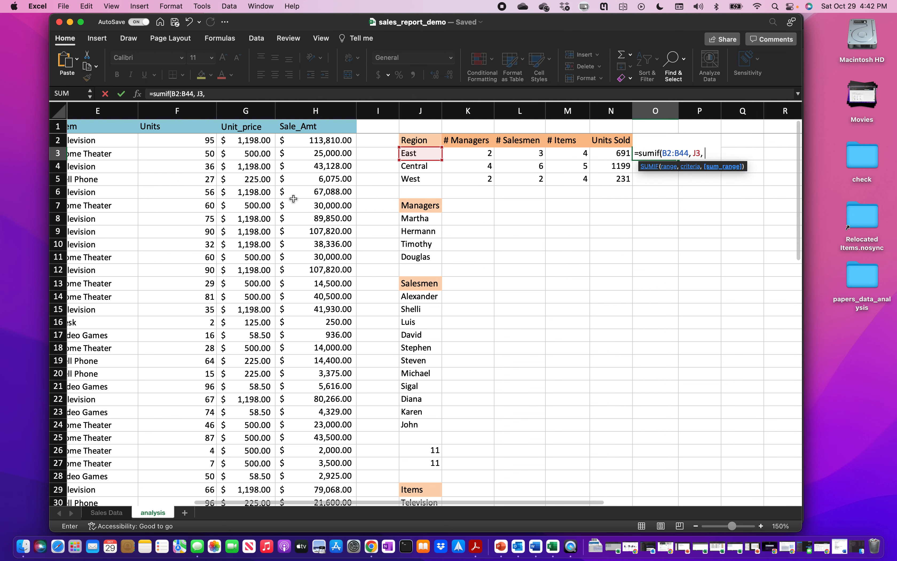
click(312, 140)
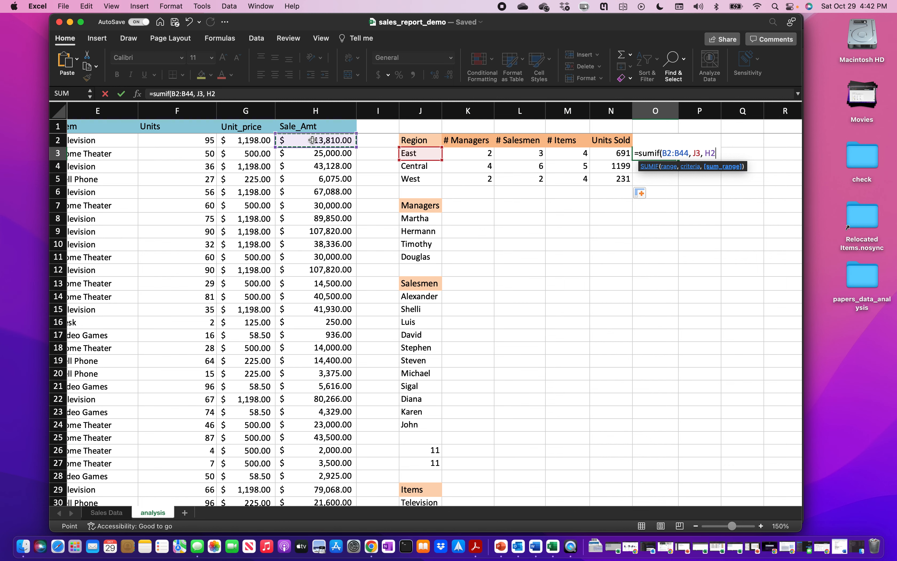
key(super+shift+Down)
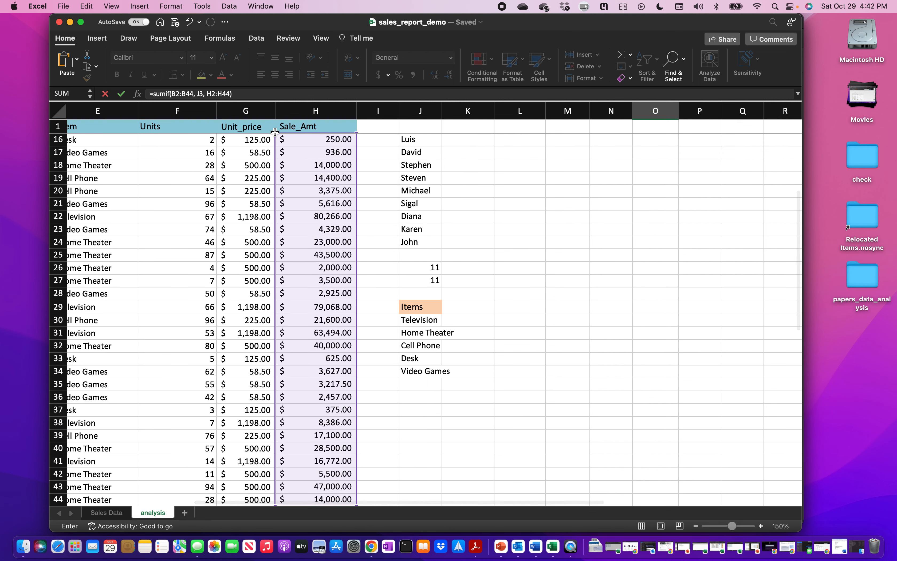
Make the row references in the O3 formula absolute, as B$2:B$44 and H$2:H$44, and commit the formula.
click(174, 89)
click(174, 90)
text($2:B$)
key(Right)
key(Right)
key(Right)
key(Right)
key(Right)
key(Right)
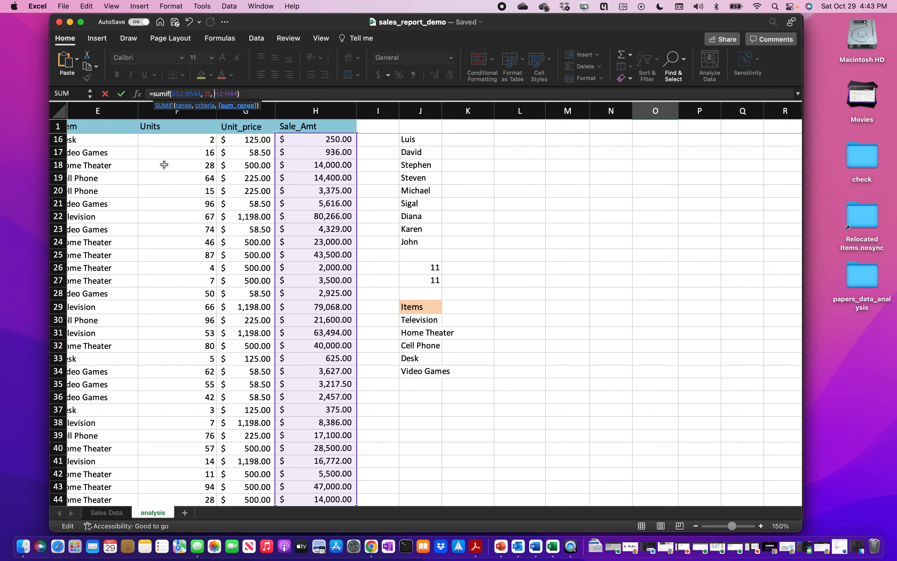
text($)
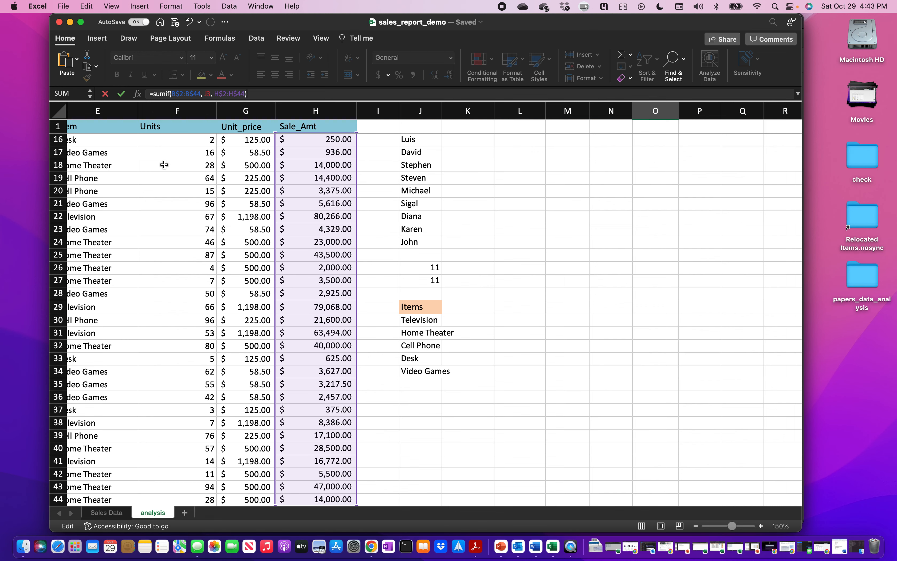
key(Return)
Fill the O3 Sales Amt formula down through O5 and format O3:O5 in the Accounting dollar format.
scroll(682, 195, up, 2)
scroll(682, 195, right, 1)
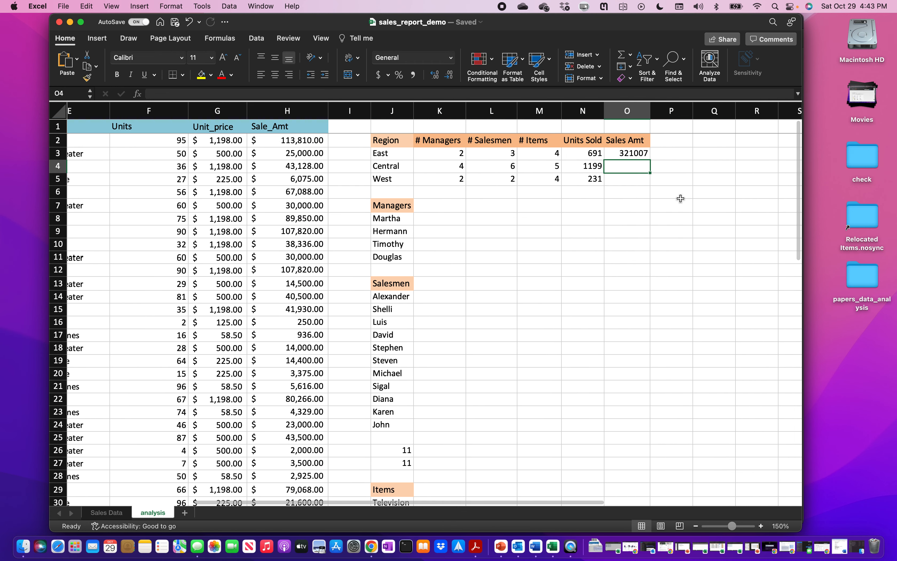
click(632, 157)
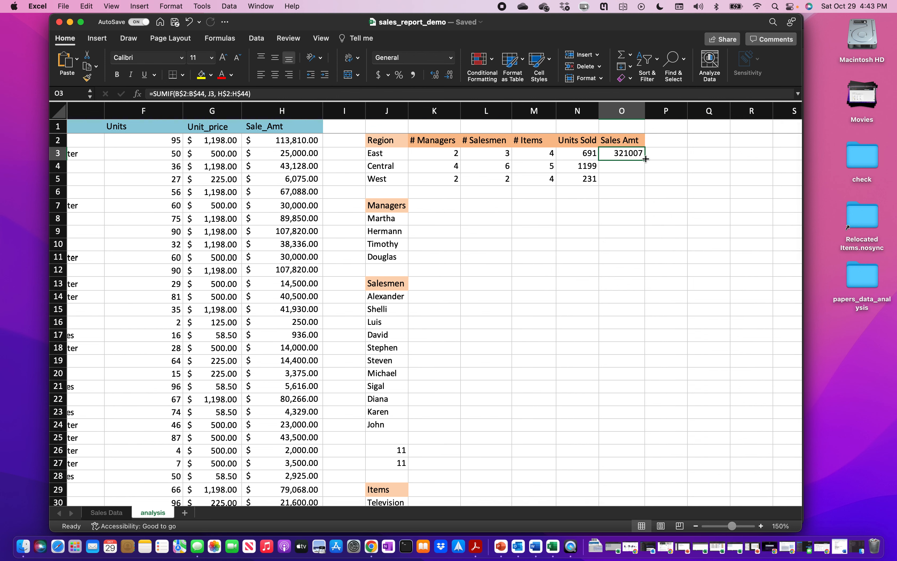
drag(645, 160, 646, 181)
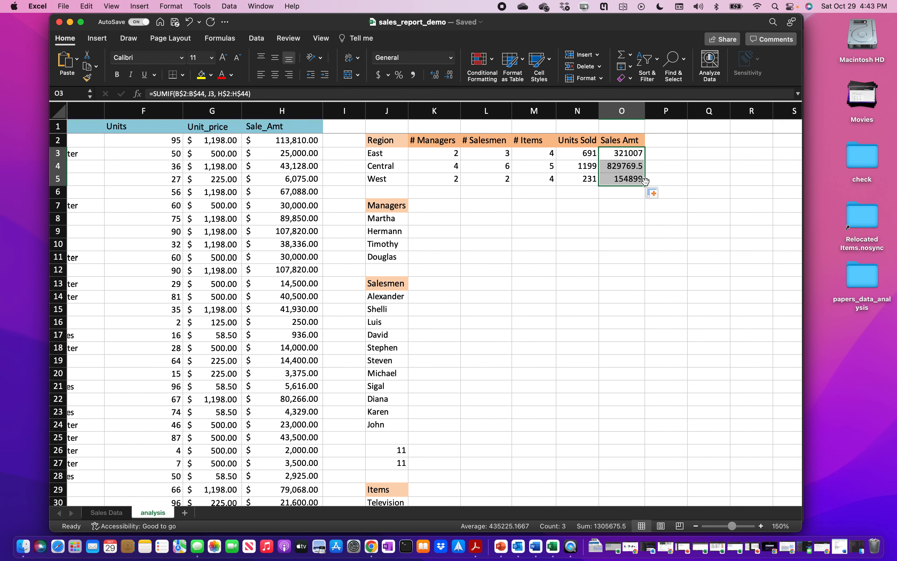
click(379, 75)
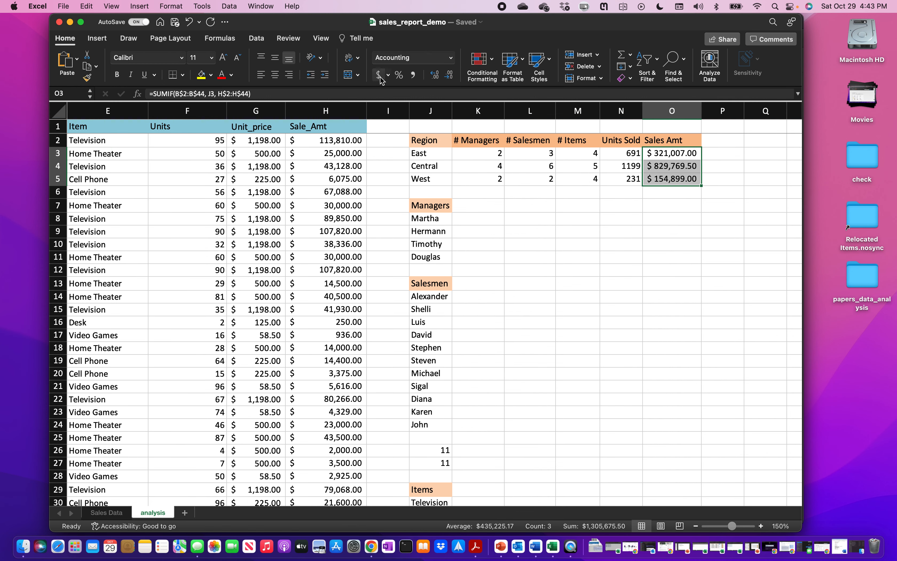
Enter the headers # Regions in K7 and # Salesmen in L7 beside the Managers heading.
scroll(703, 240, right, 2)
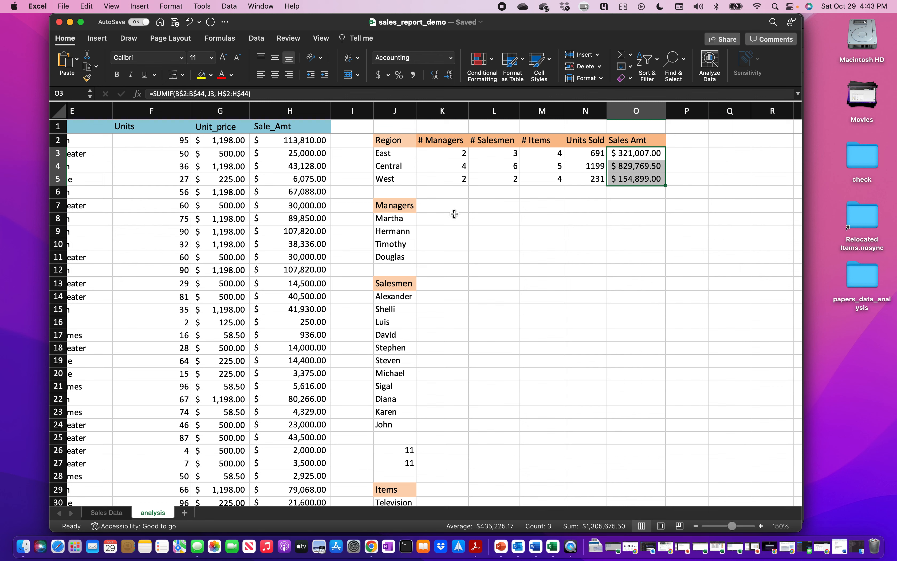
click(445, 209)
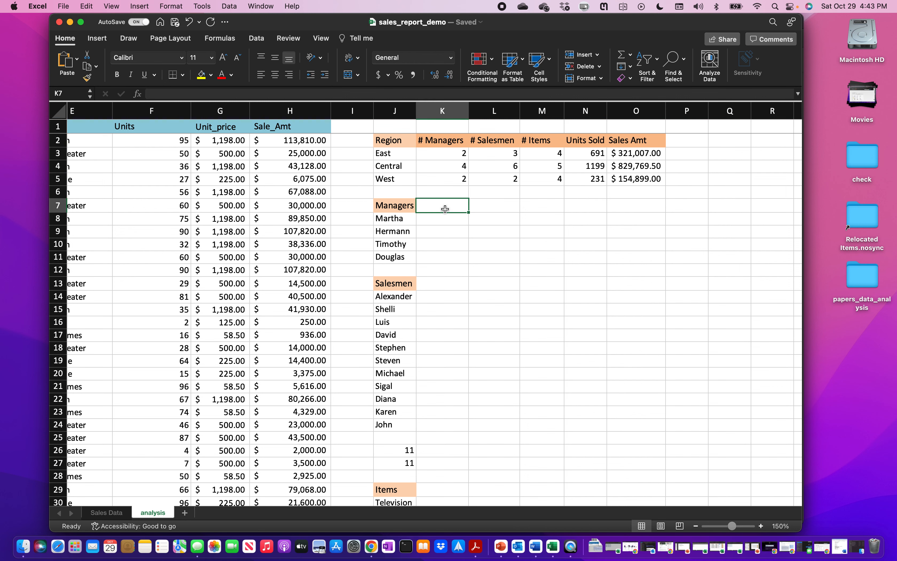
text(# Regio)
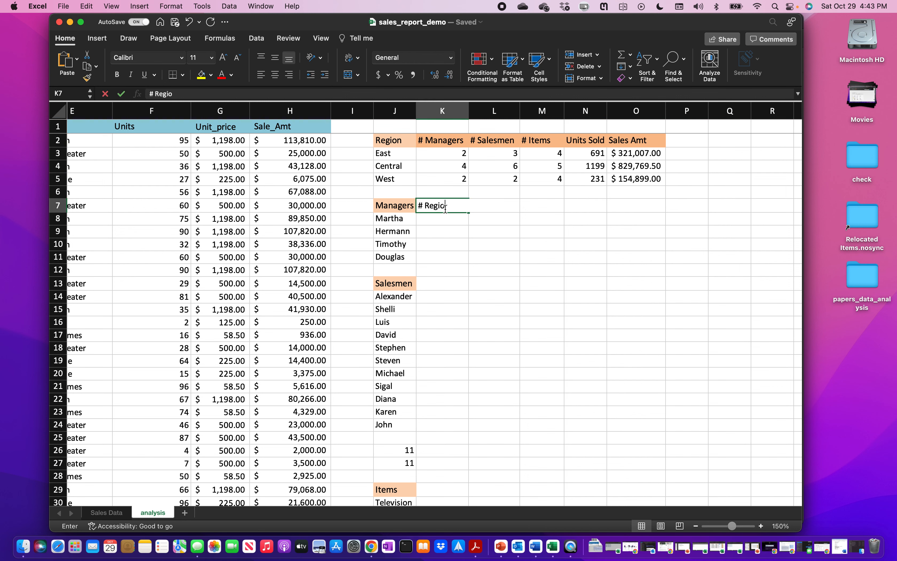
text(ns)
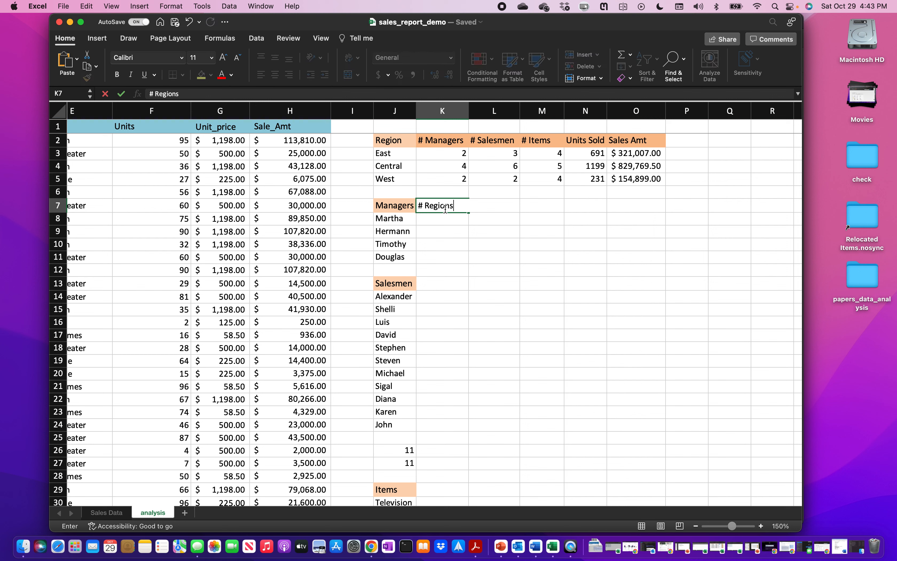
key(Tab)
text(# Sake)
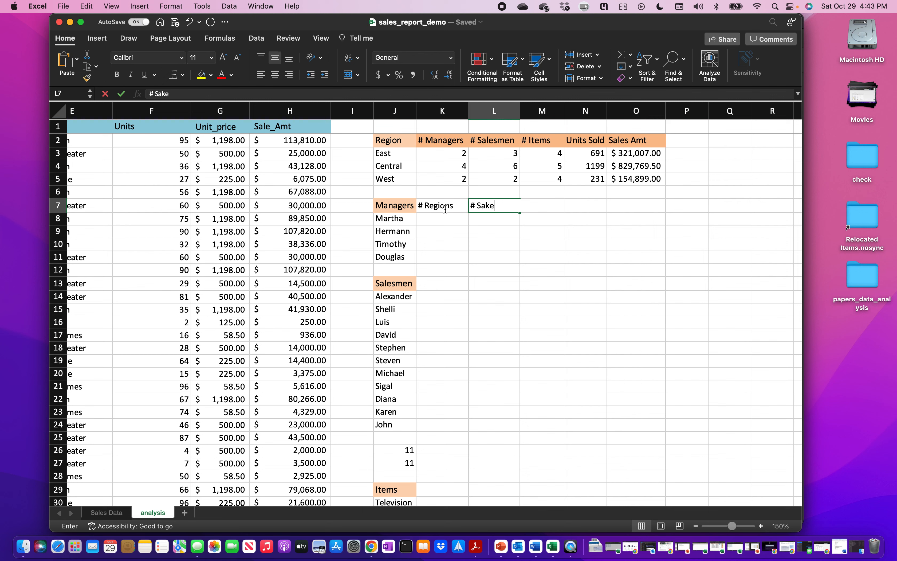
key(BackSpace)
key(BackSpace)
key(BackSpace)
text(les)
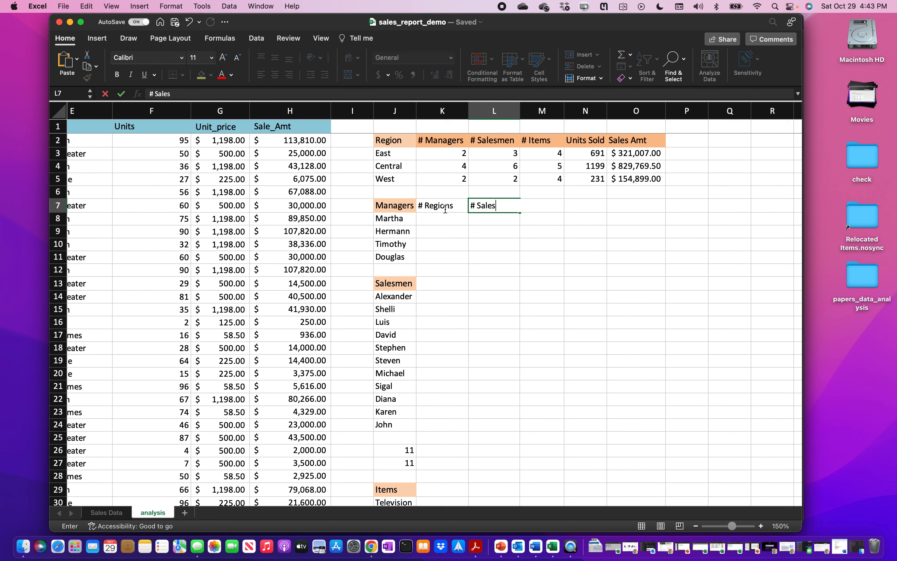
text(men)
Enter the header # Items in M7, with a space after the number sign.
key(Tab)
text(#Item)
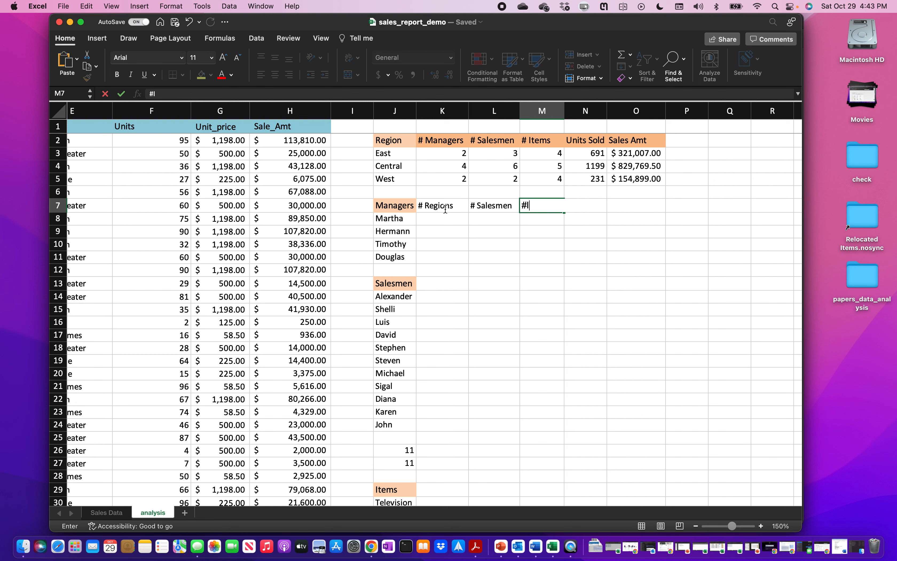
key(BackSpace)
key(BackSpace)
key(BackSpace)
key(BackSpace)
key(BackSpace)
text(# Item)
key(Tab)
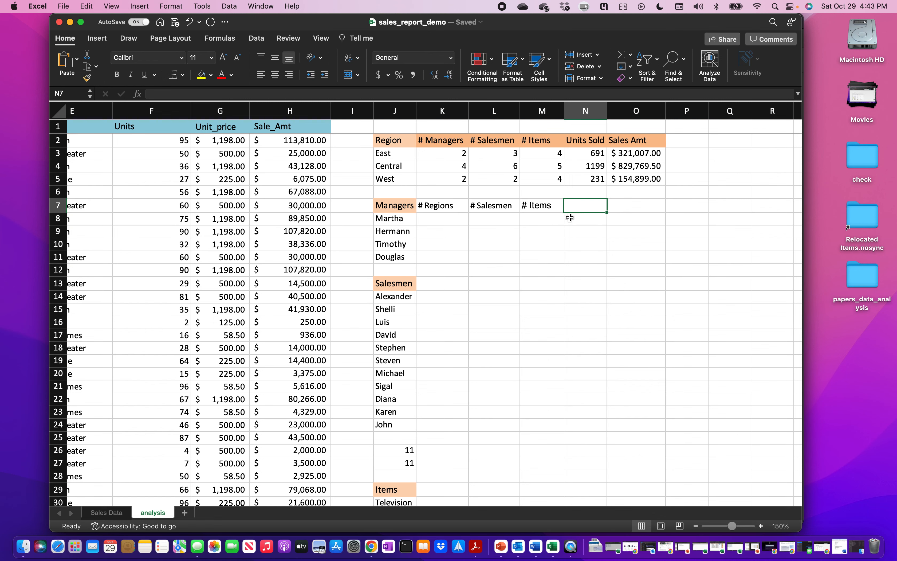
Set the # Salesmen and # Items headers in L7:M7 to the same Calibri font.
drag(493, 206, 545, 207)
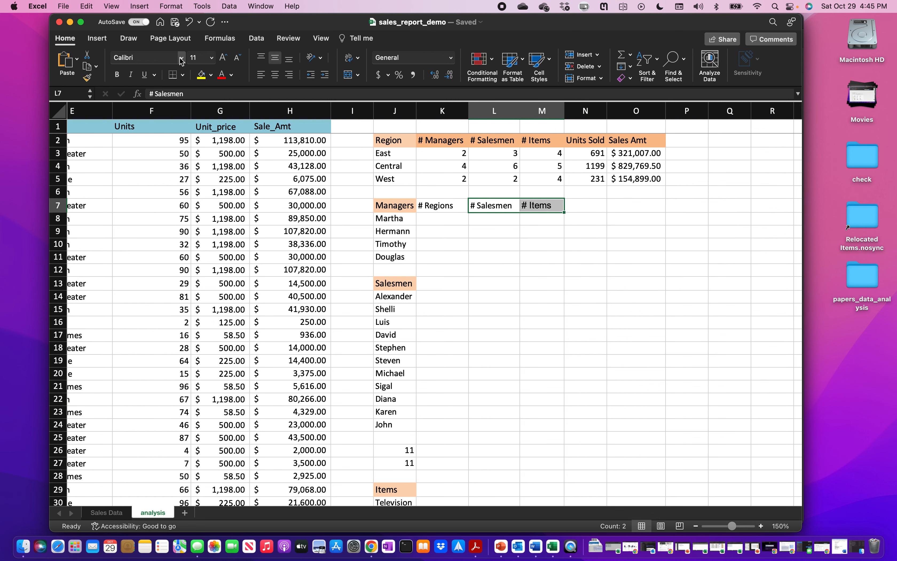
click(186, 60)
click(160, 121)
drag(559, 219, 589, 216)
click(588, 207)
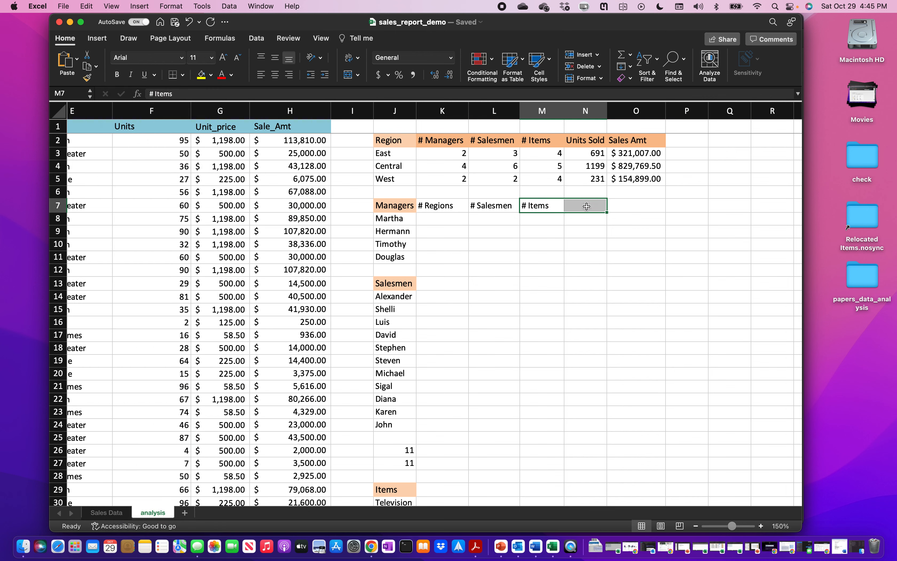
Enter the headers Units Sold in N7 and Sales Amt in O7 to complete the Managers table heading row.
click(587, 207)
click(589, 205)
click(592, 205)
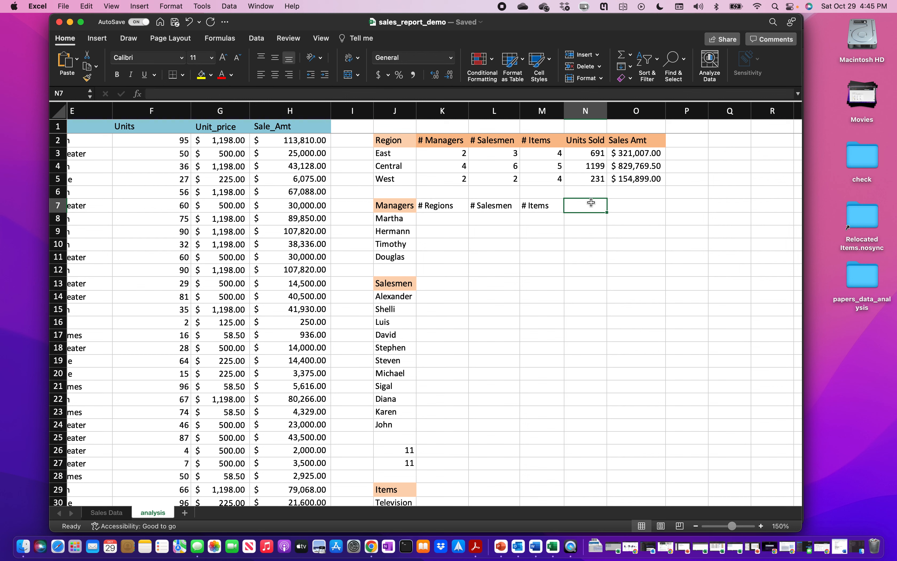
text(Unit)
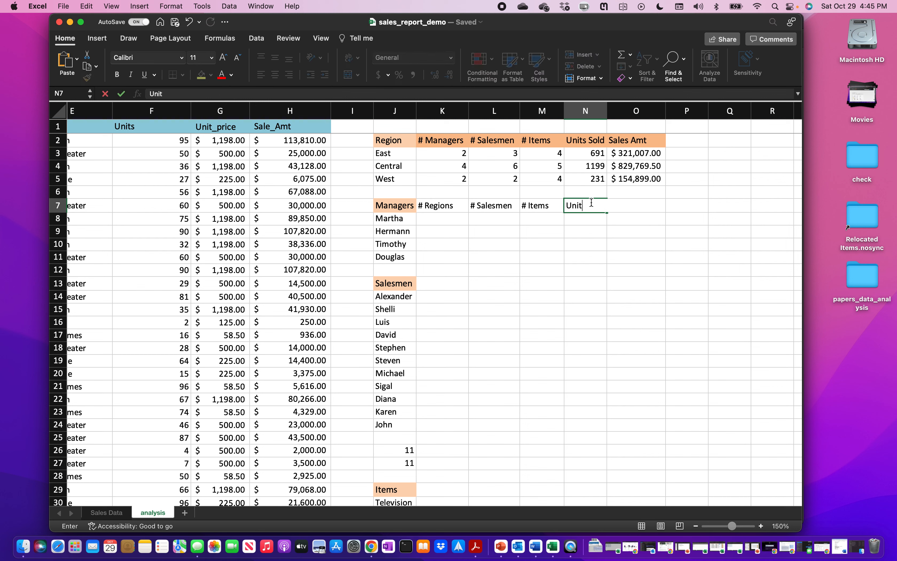
text(s Sold)
key(Tab)
text(Sales )
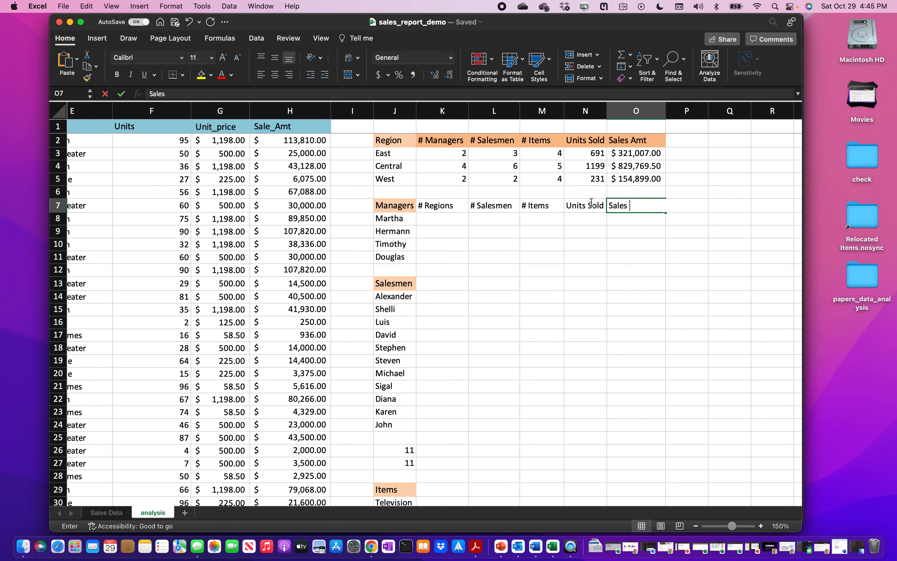
text(Amt)
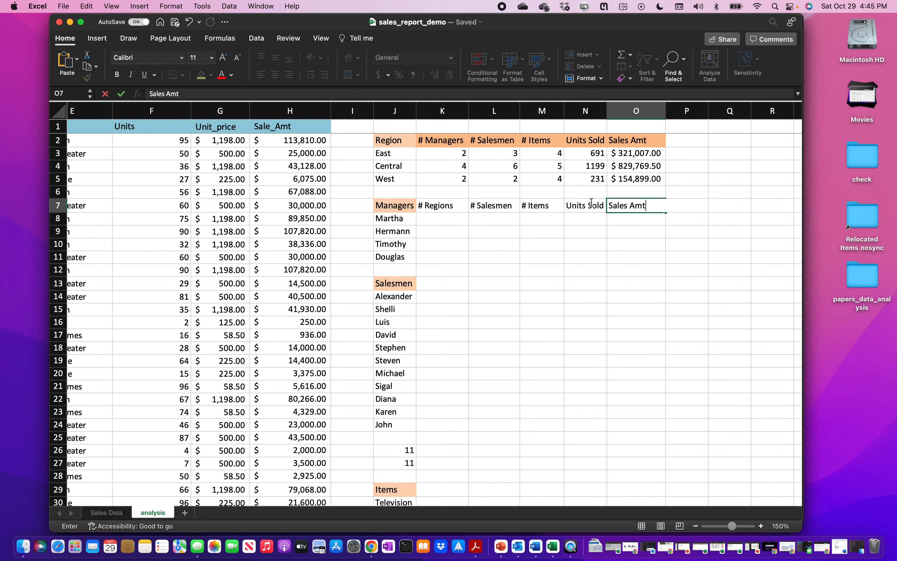
Apply the 60% - Accent6 cell style to the Managers table headers in K7:O7.
click(457, 206)
drag(458, 206, 636, 206)
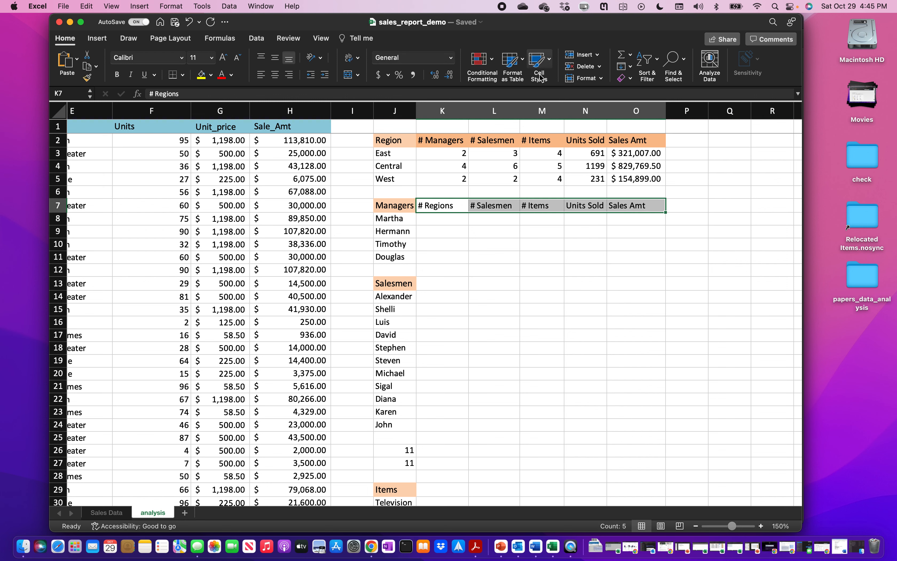
click(549, 62)
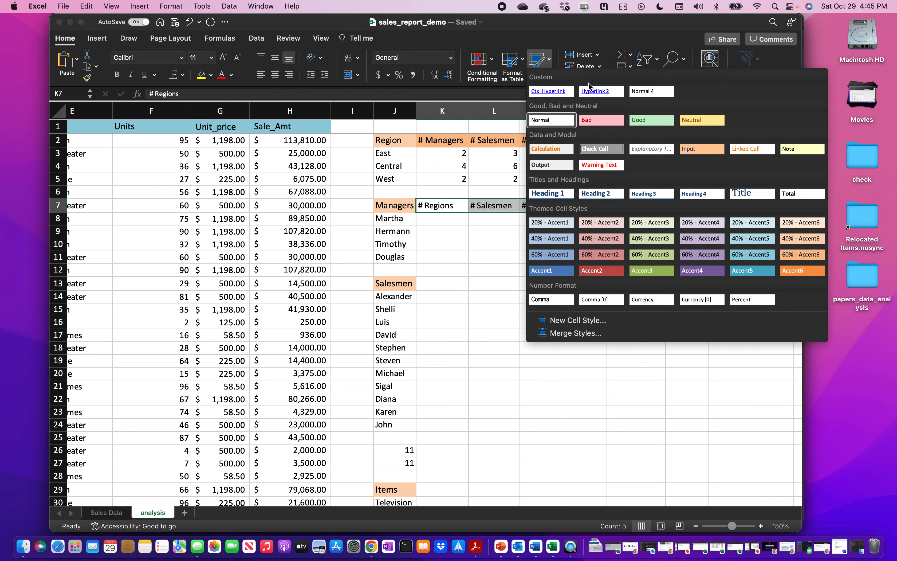
click(797, 256)
click(463, 247)
Start the # Regions formula for the first manager in K8 by nesting FILTER inside UNIQUE inside COUNTA.
drag(401, 220, 434, 220)
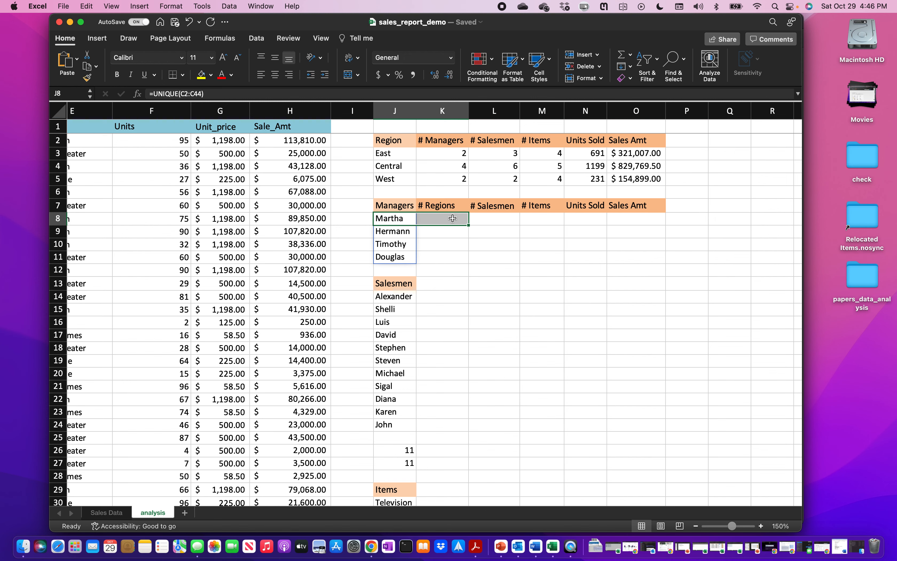
scroll(451, 218, left, 1)
scroll(450, 218, left, 3)
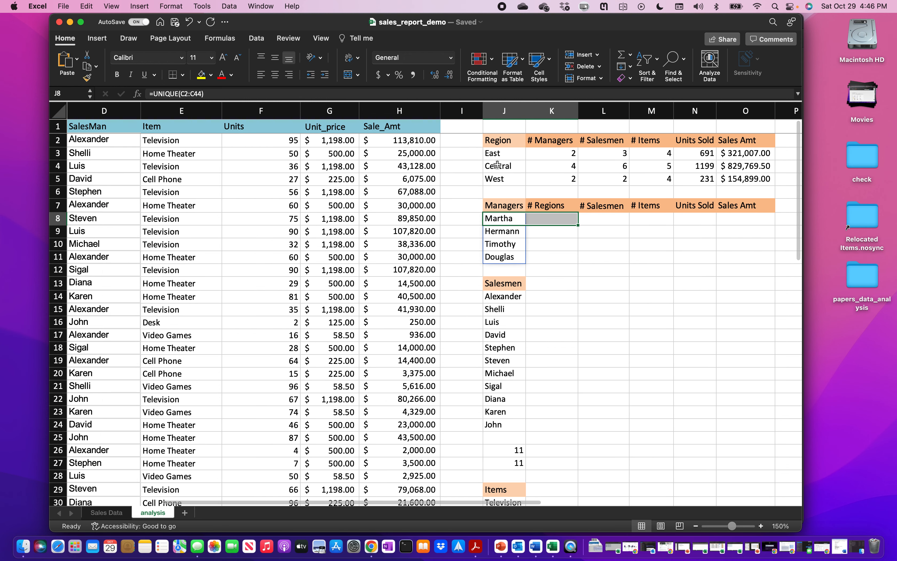
click(538, 220)
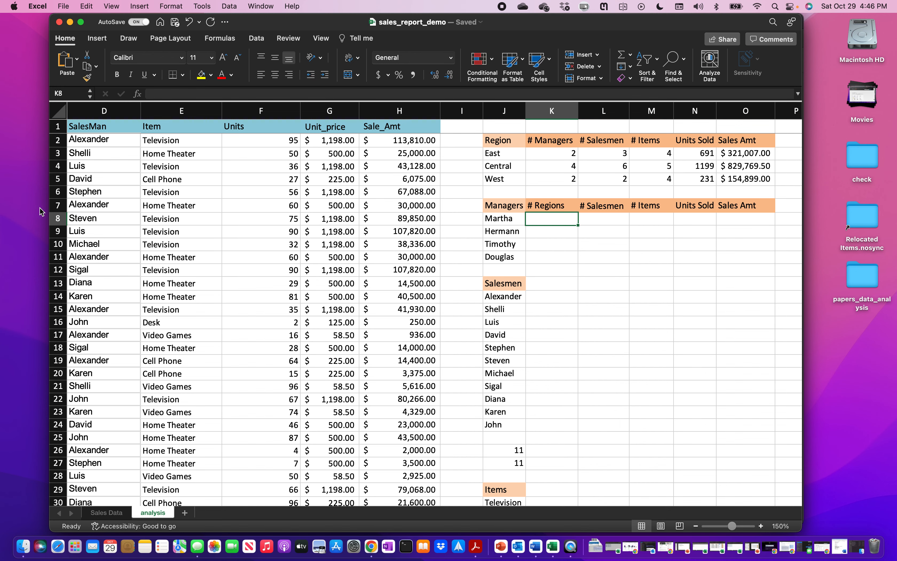
scroll(144, 241, left, 5)
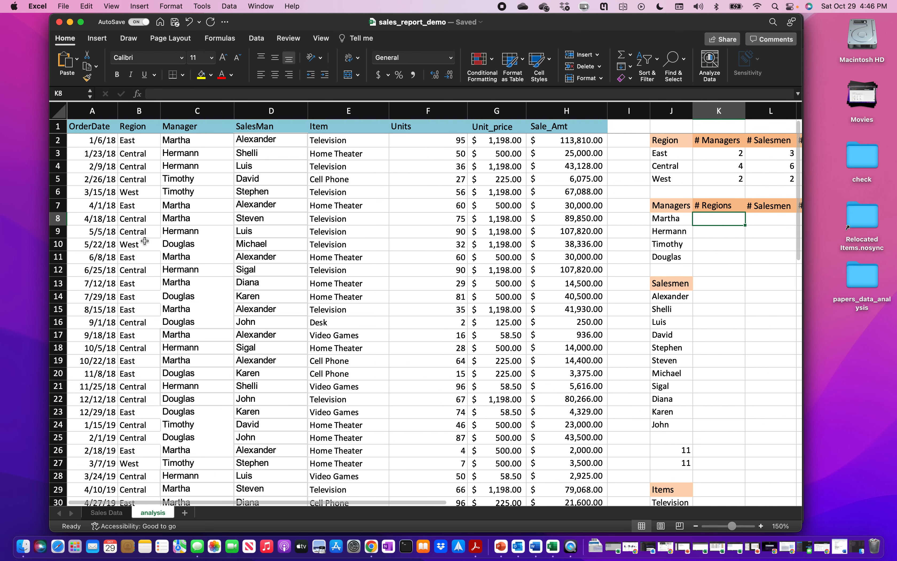
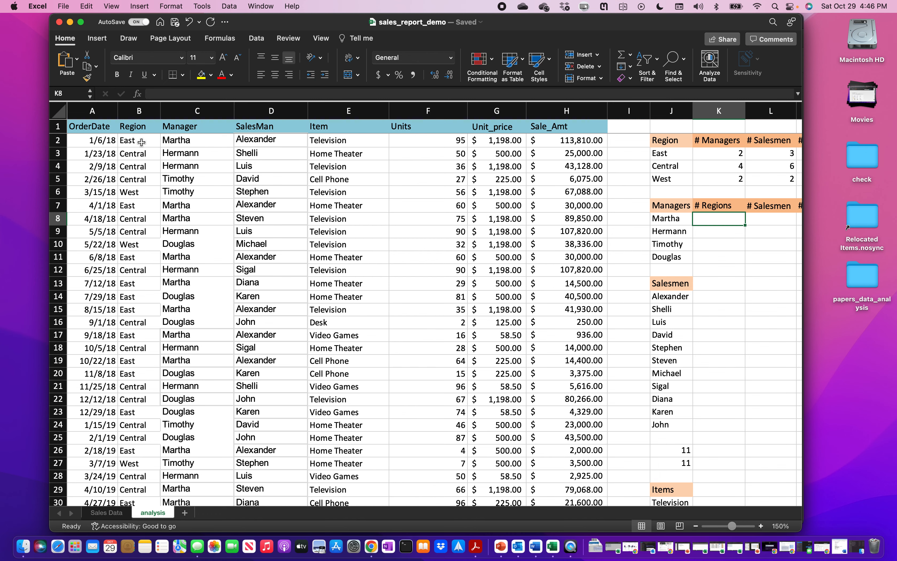
scroll(685, 233, right, 2)
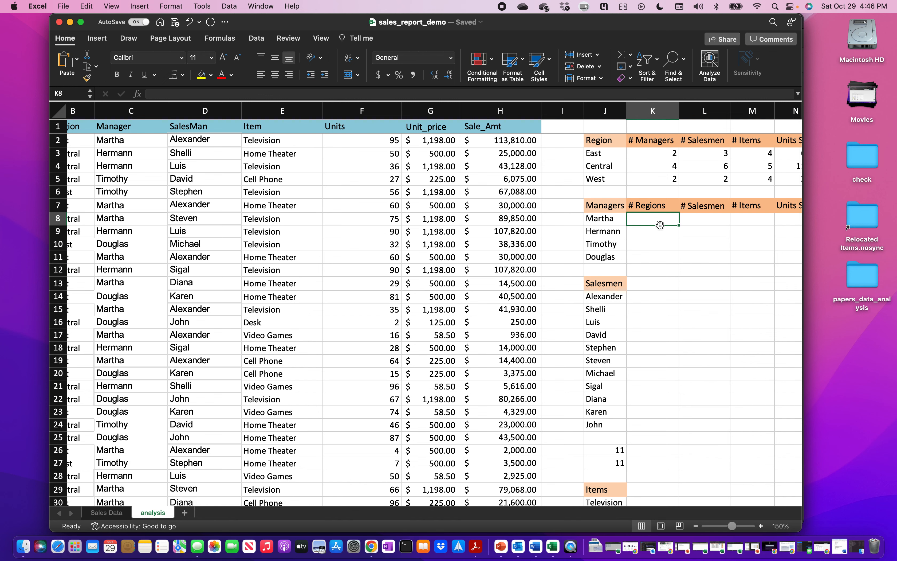
scroll(660, 225, right, 1)
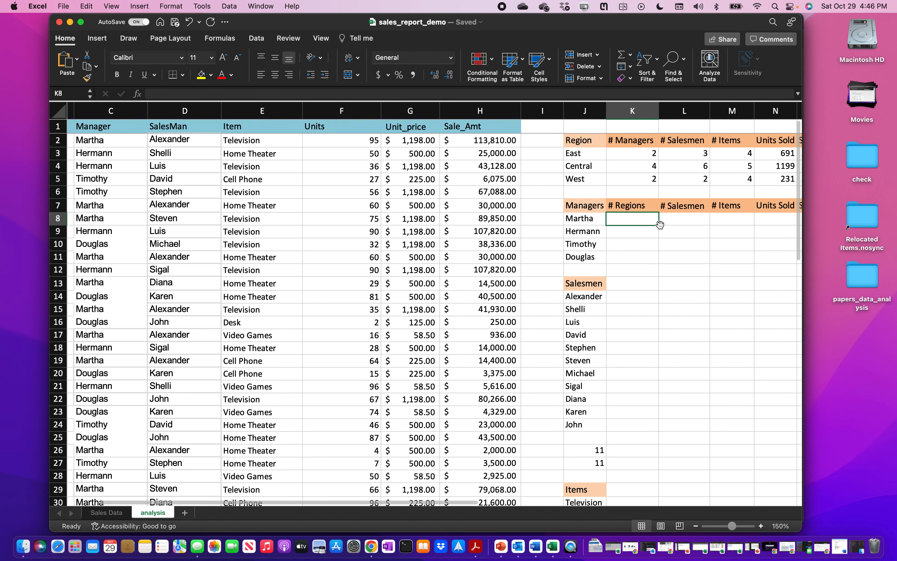
text(=cou)
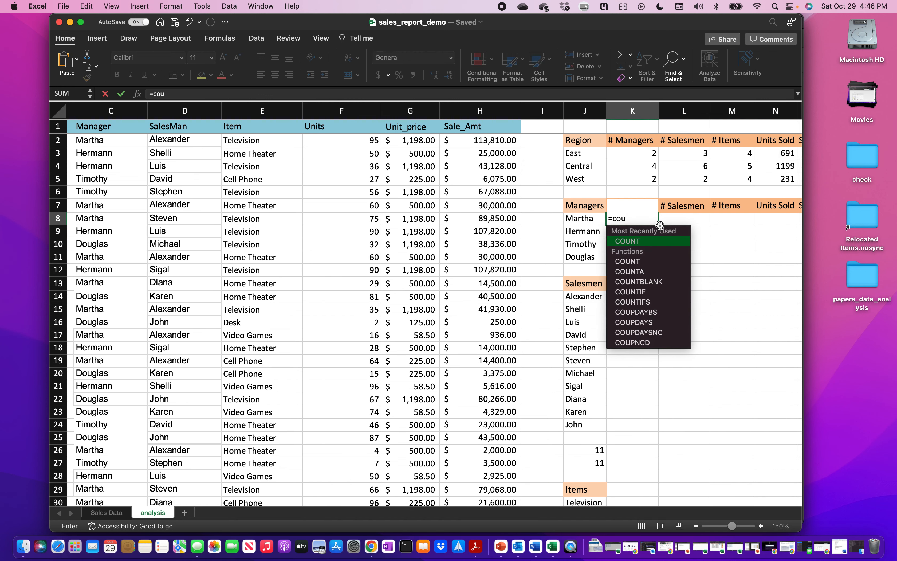
text(nta()
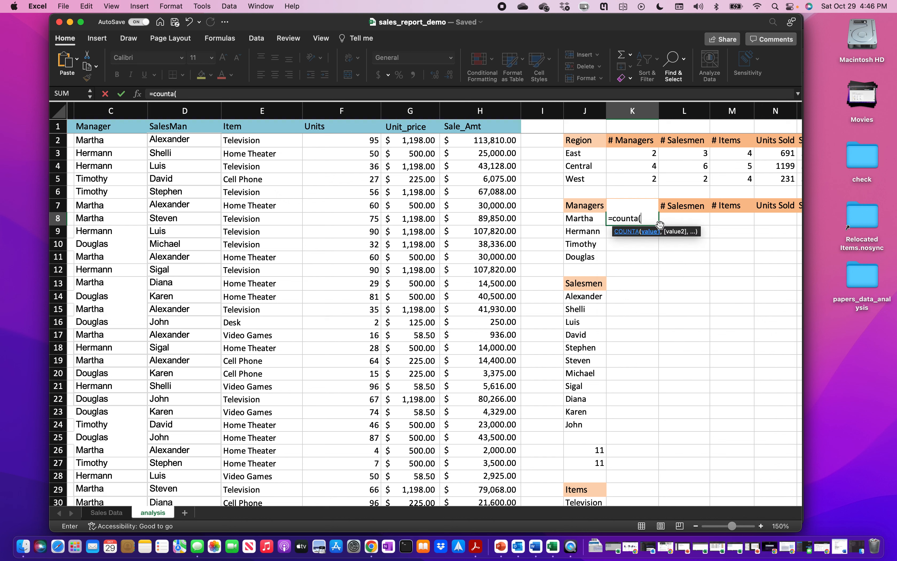
text(uniqu)
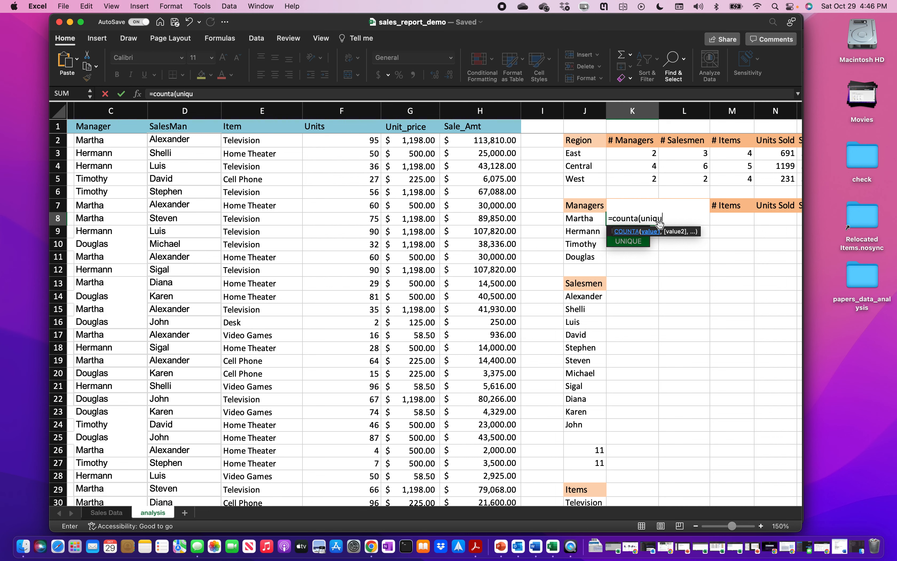
text(e(filter)
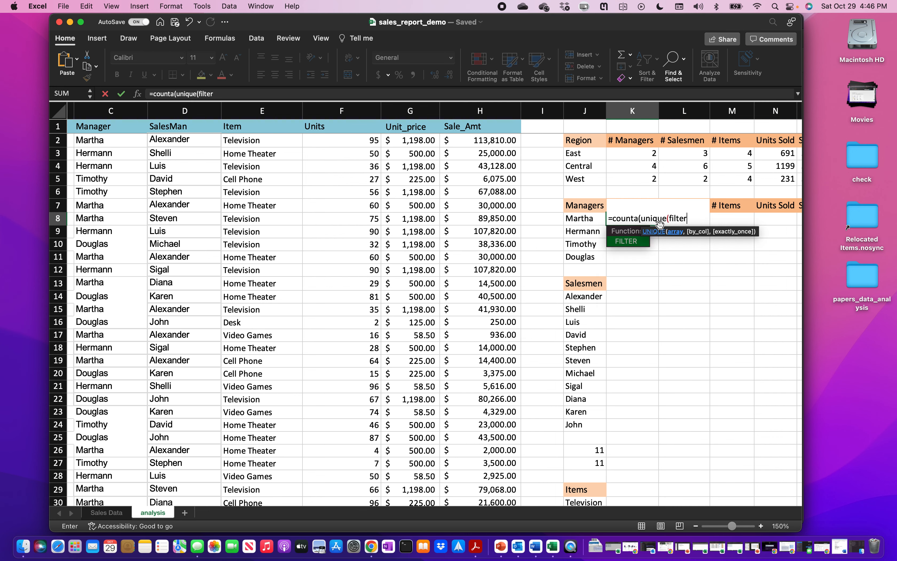
text(()
Supply the Region column range B2:B44 as the FILTER array in the K8 formula.
scroll(490, 277, left, 4)
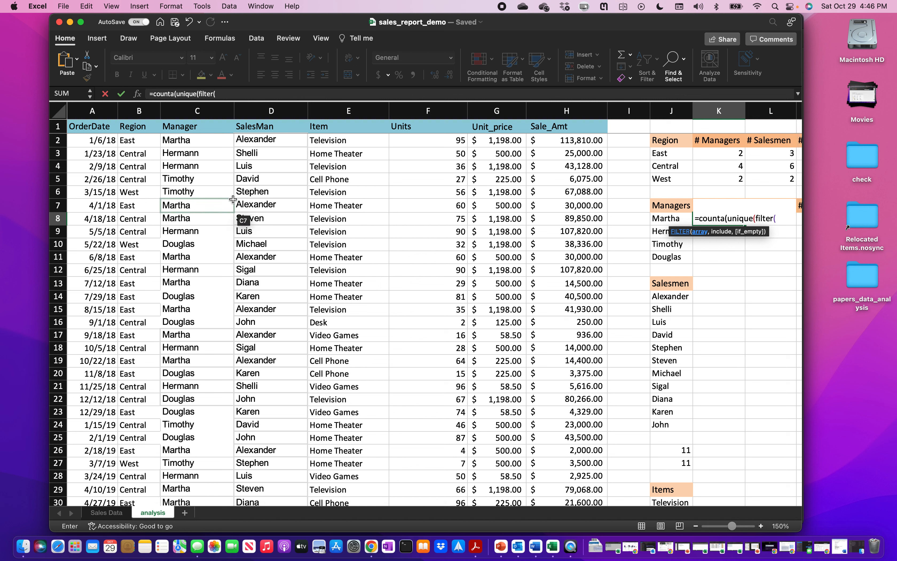
scroll(189, 143, right, 1)
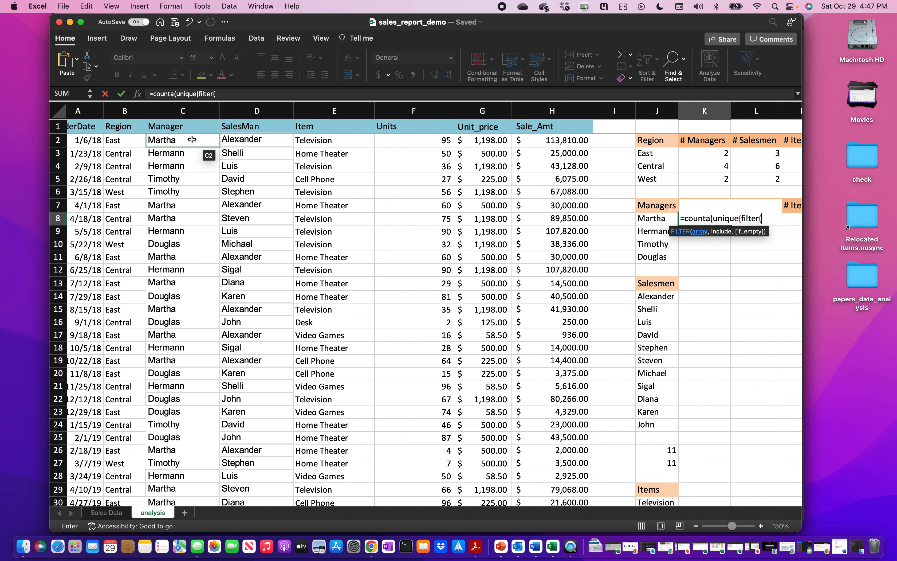
click(133, 144)
key(super+shift+Down)
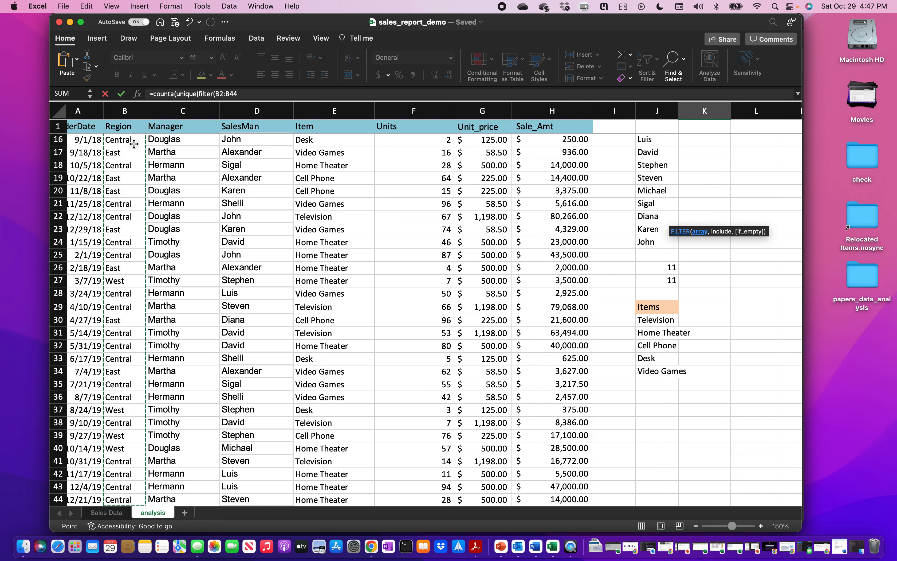
text(,)
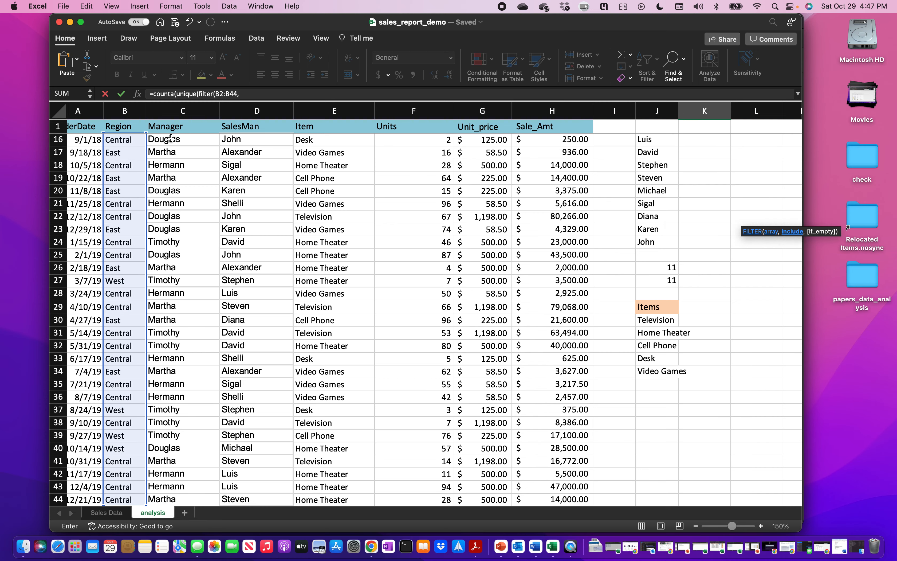
Add the FILTER condition C2:C44=J8 to match the manager, and close all three functions.
scroll(171, 138, up, 10)
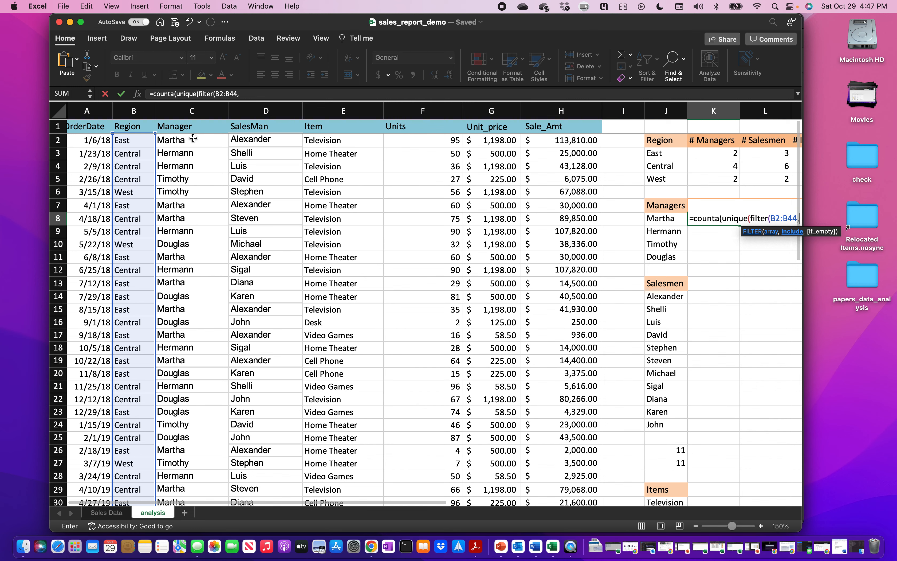
click(193, 138)
key(super+shift+Down)
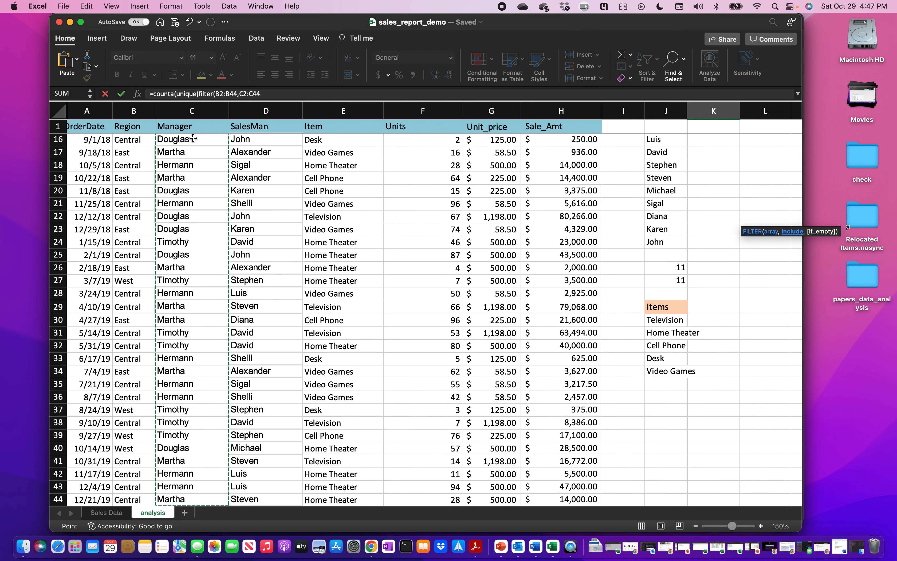
text(=)
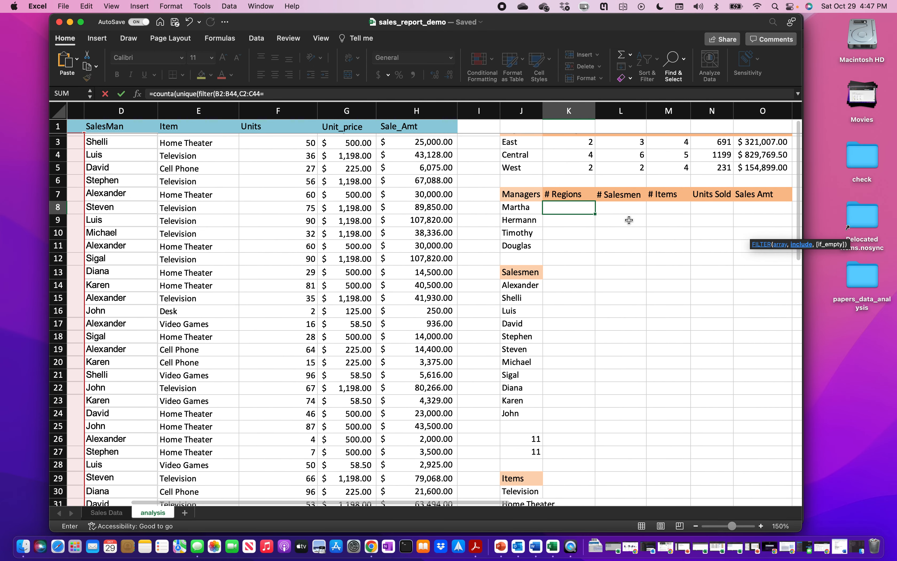
click(474, 210)
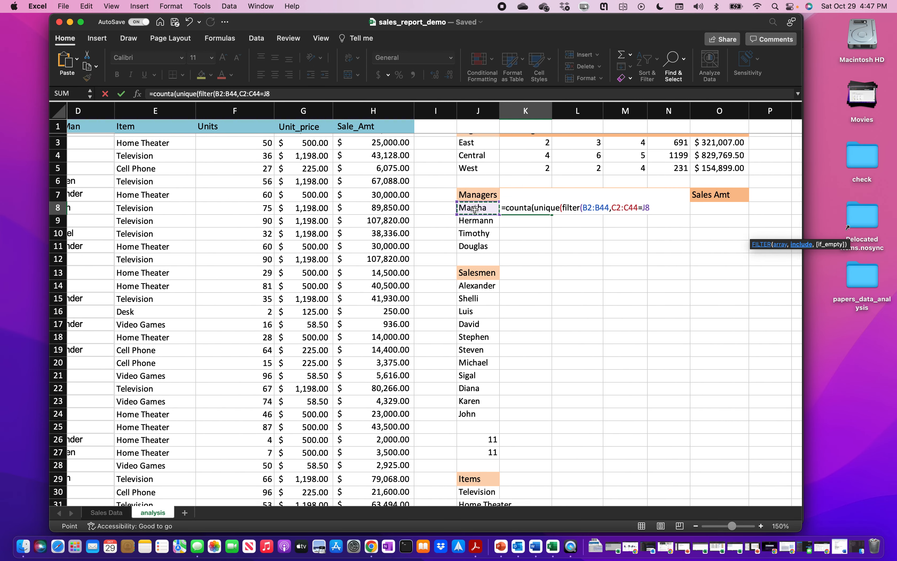
text())))
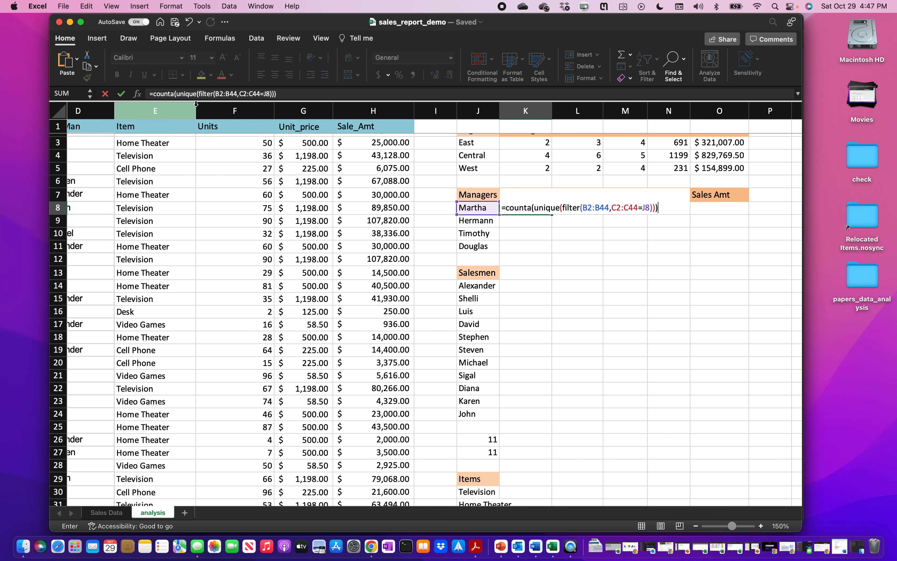
Lock the rows of the Region range in the K8 formula as B$2:B$44.
click(219, 94)
text($2:B)
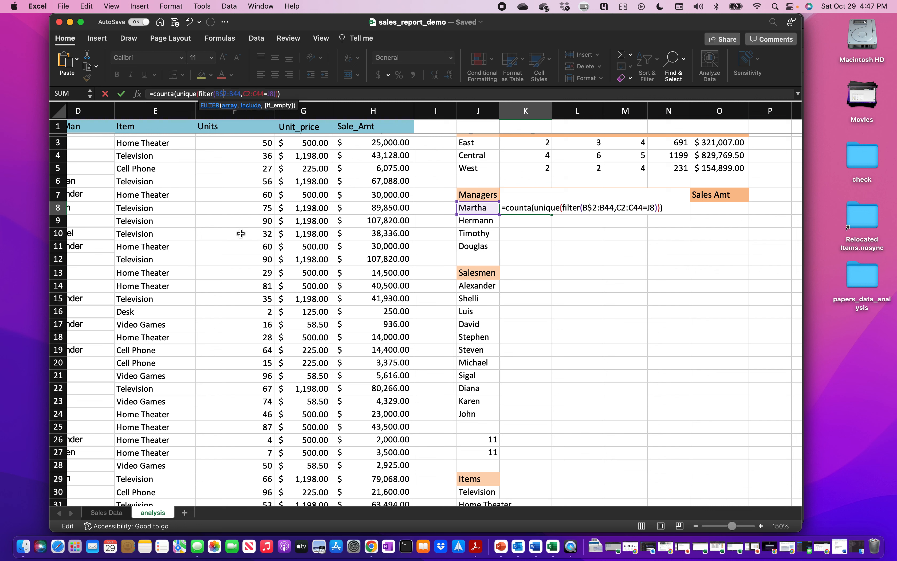
text($)
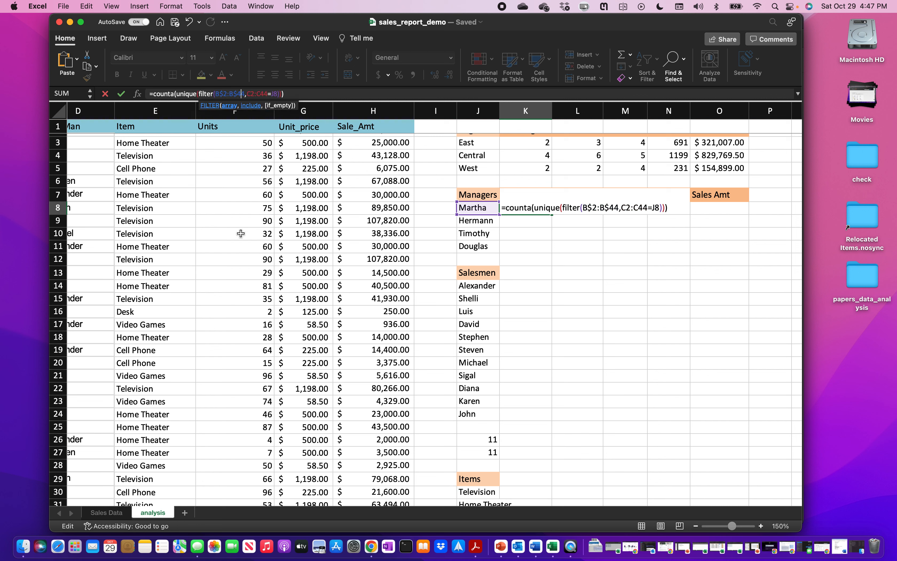
key(Right)
key(Right)
key(Right)
key(Right)
Lock the rows of the Manager range as C$2:C$44 and fill the finished K8 formula down through K11.
text($2:B)
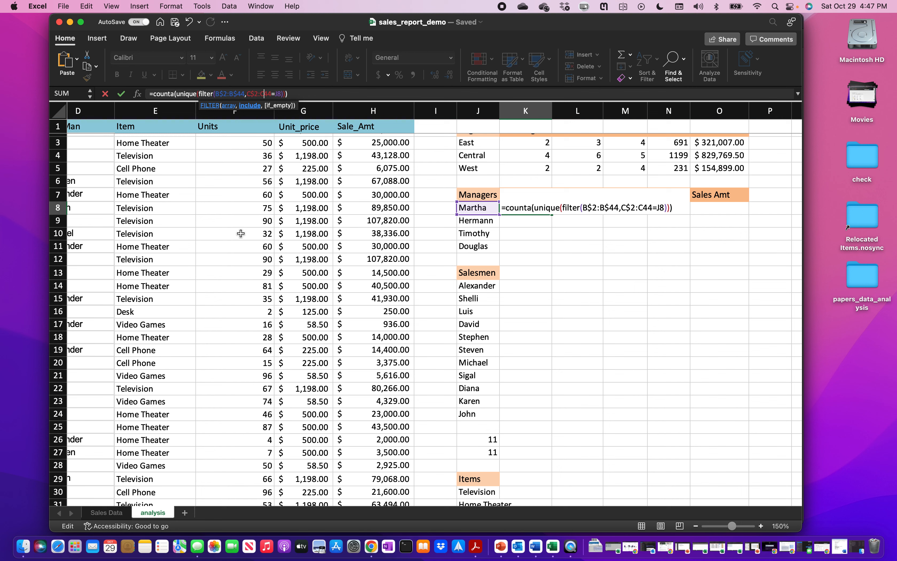
text($)
key(Right)
key(Right)
key(Right)
key(Right)
key(Right)
key(Return)
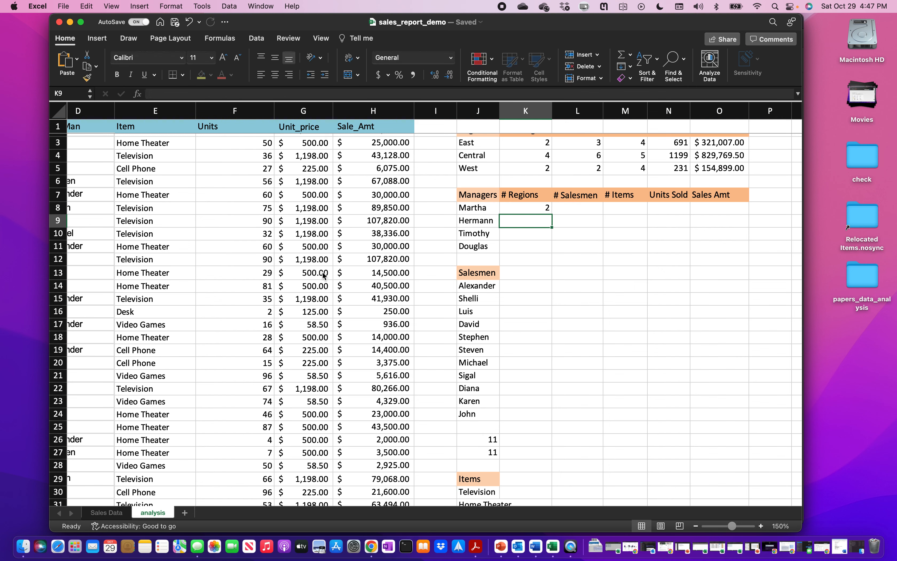
click(536, 207)
drag(552, 215, 550, 252)
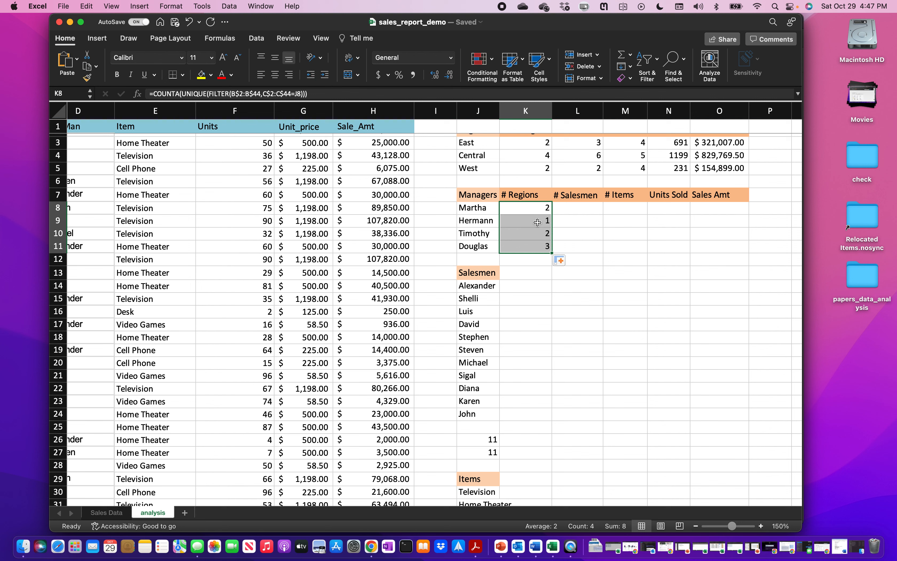
Begin the # Salesmen formula for the first manager in L8 with nested COUNTA, UNIQUE and FILTER functions.
click(578, 211)
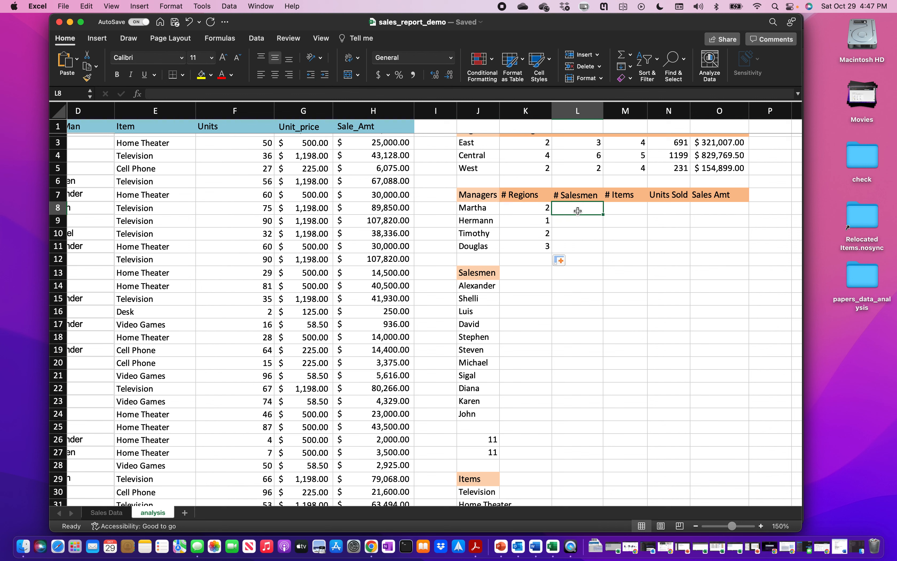
text(=)
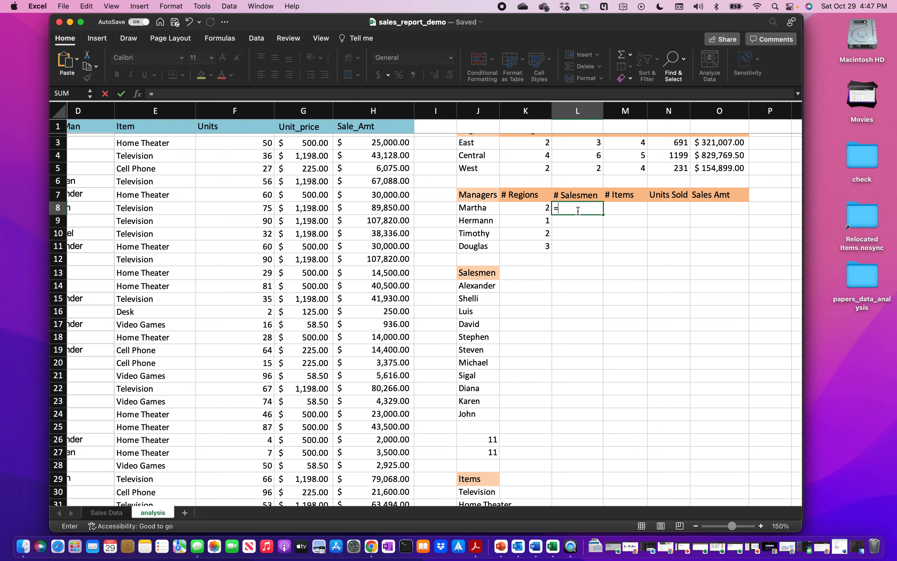
text(counta)
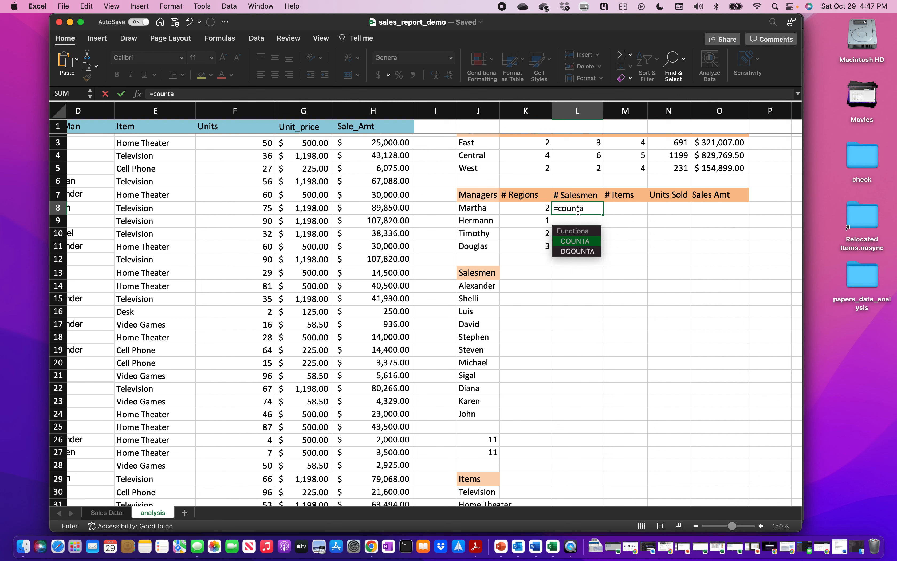
text((unique(f)
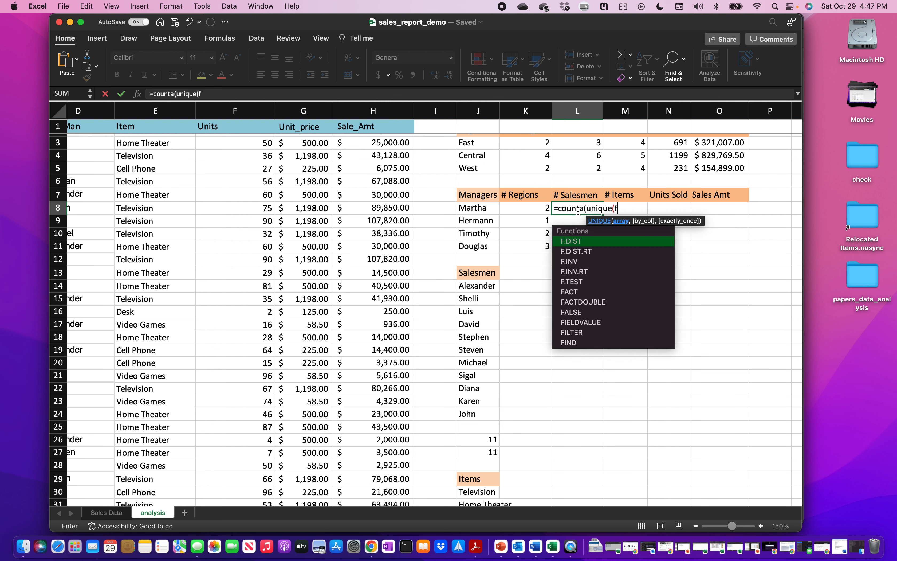
text(ilter)
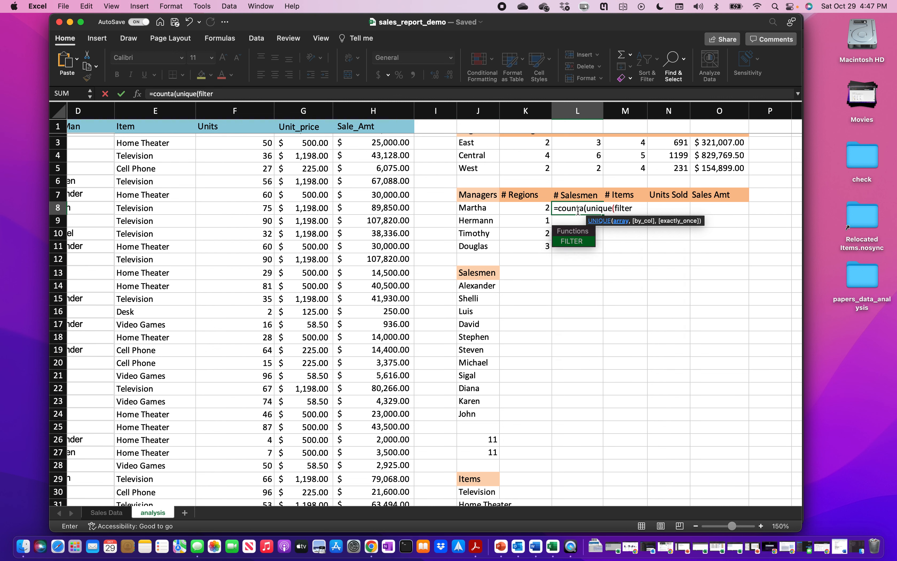
text(()
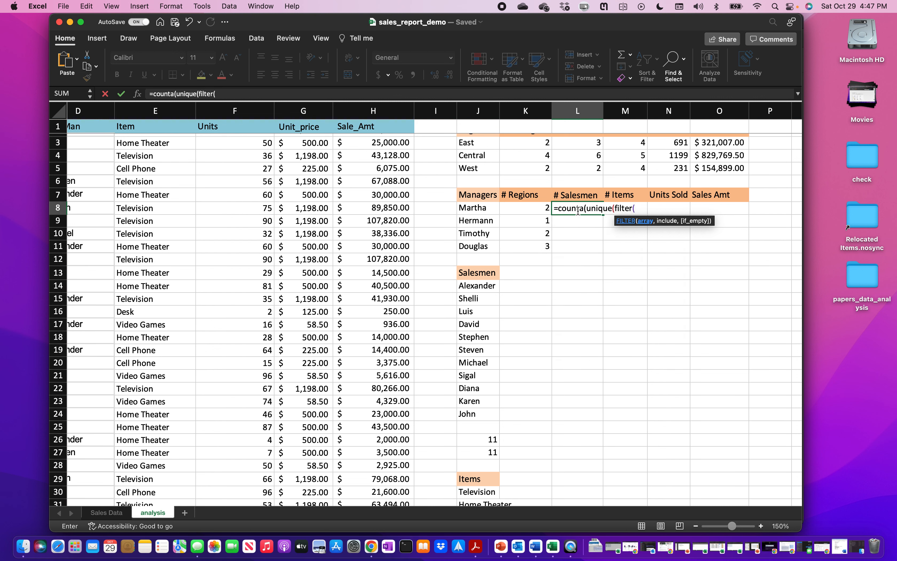
Supply the SalesMan column range D2:D44 as the FILTER array in the L8 formula.
scroll(332, 286, left, 3)
scroll(333, 286, up, 1)
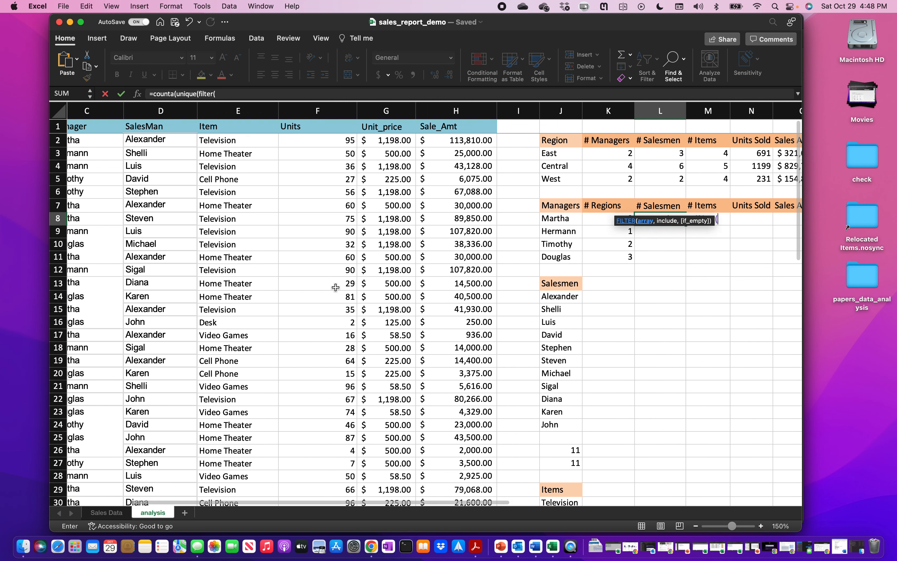
click(210, 140)
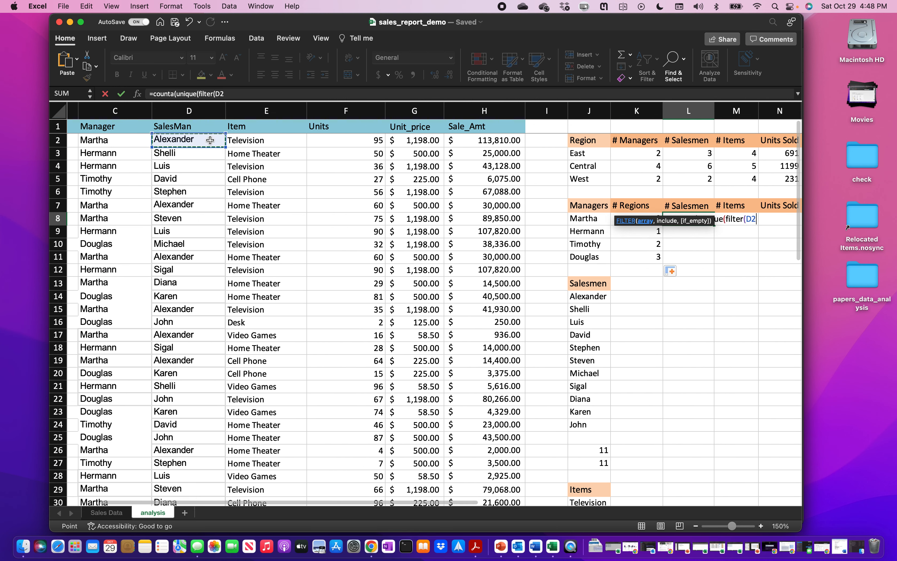
key(super+shift+Down)
text(,)
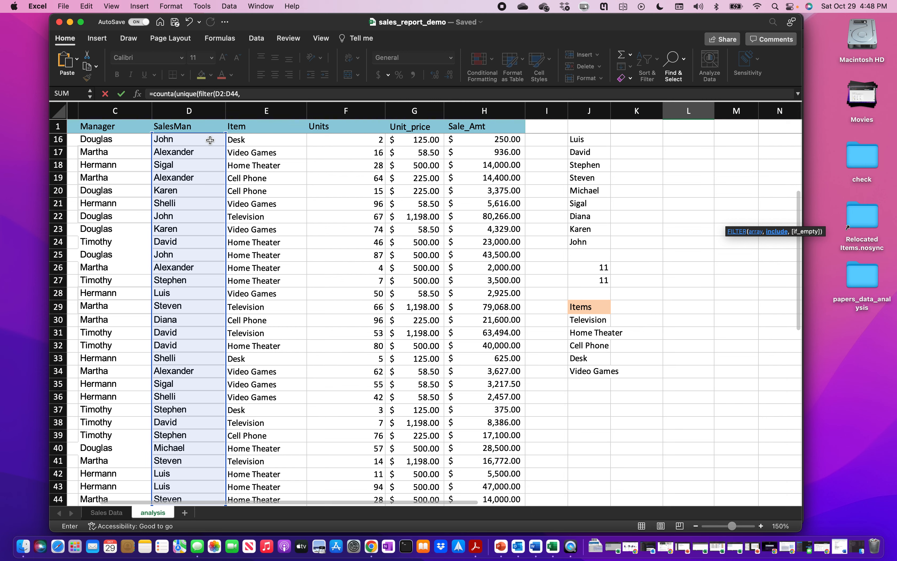
Add the FILTER condition C2:C44=J8 to the L8 formula and close all three functions.
scroll(276, 238, up, 5)
scroll(276, 238, left, 1)
click(137, 141)
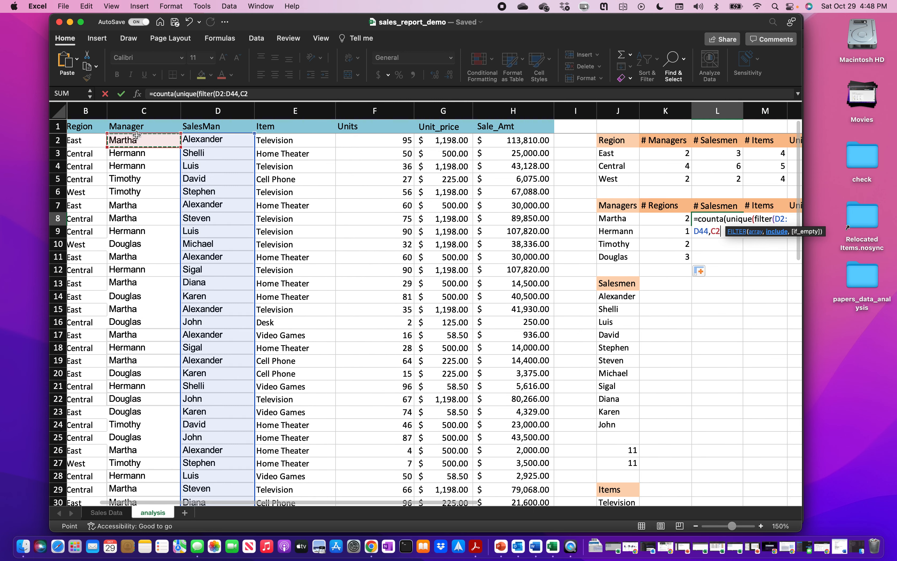
key(super+shift+Down)
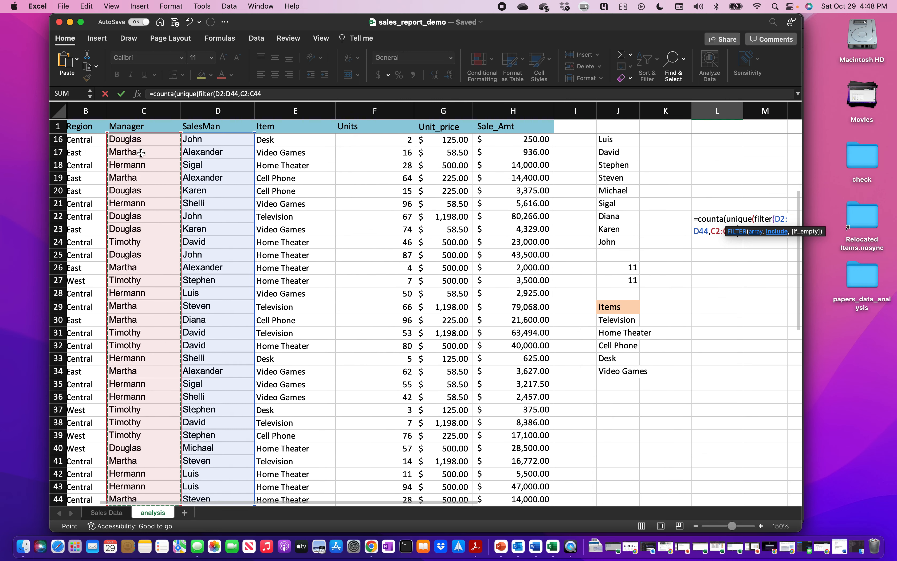
scroll(521, 274, up, 5)
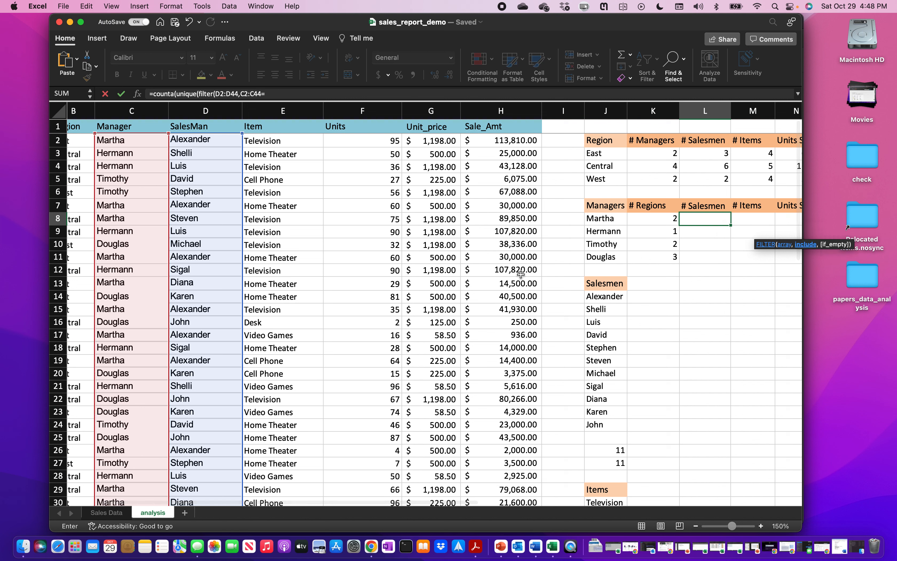
text(=)
click(612, 220)
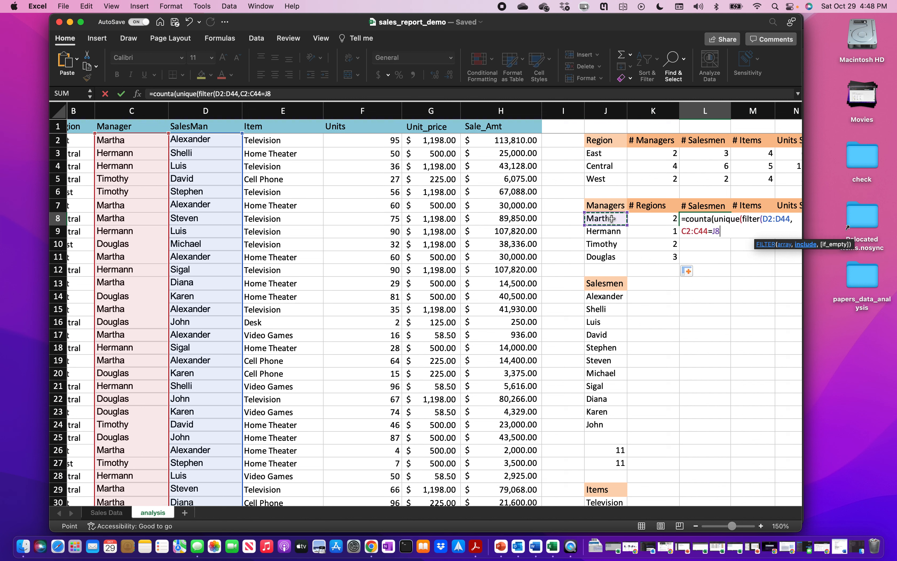
text())
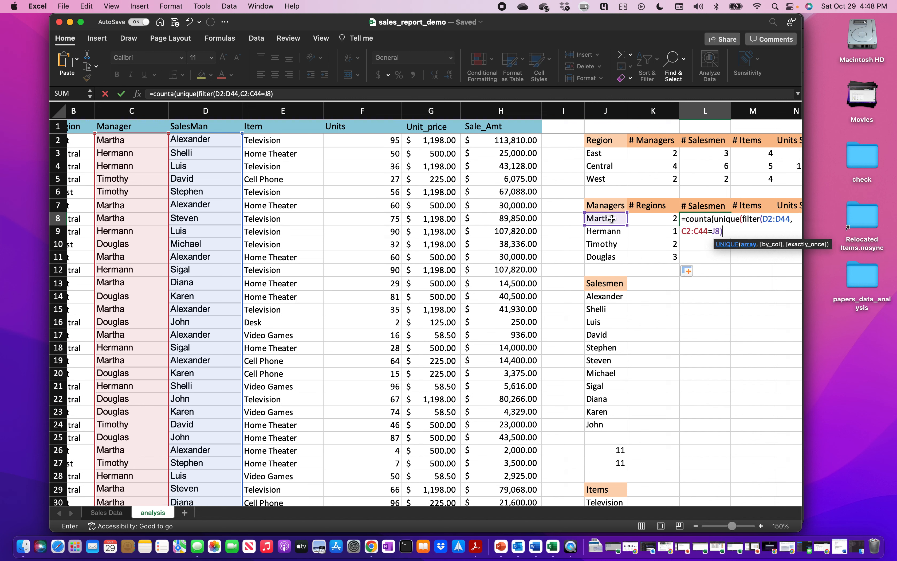
text()))
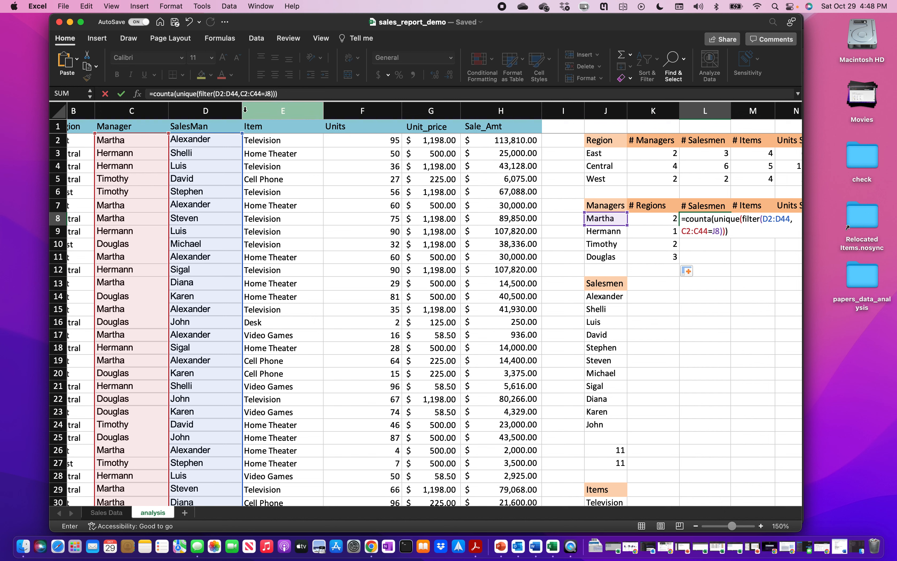
Lock the rows of both ranges in the L8 formula as D$2:D$44 and C$2:C$44, and commit it.
click(221, 94)
text($2:D)
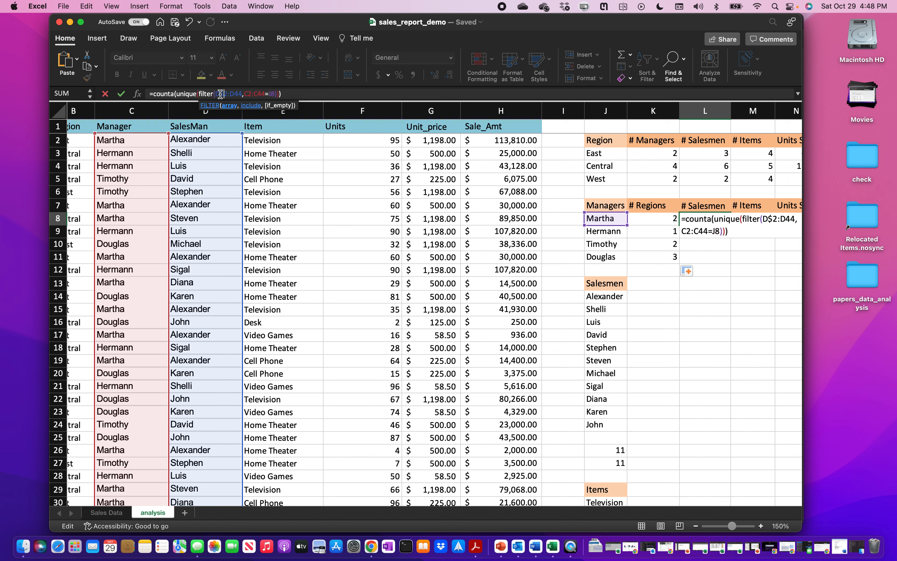
text($)
key(Right)
key(Right)
text($)
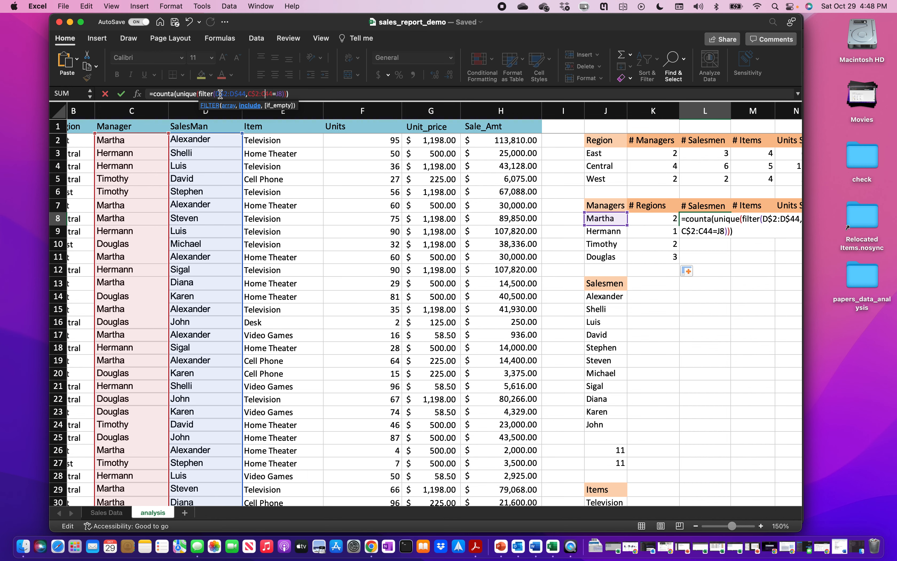
key(Return)
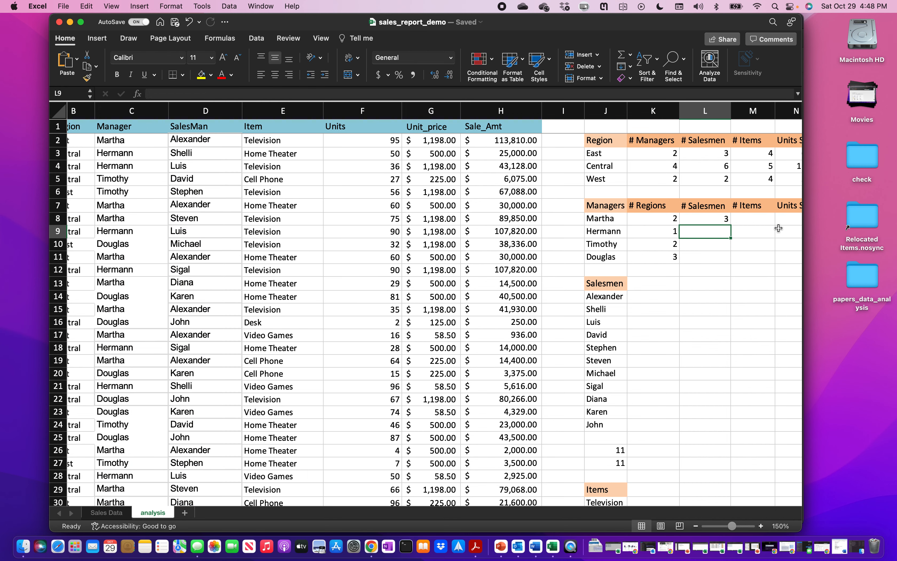
Fill the L8 salesmen count formula down through L11 for the remaining managers.
scroll(778, 230, right, 2)
scroll(778, 230, right, 1)
click(653, 219)
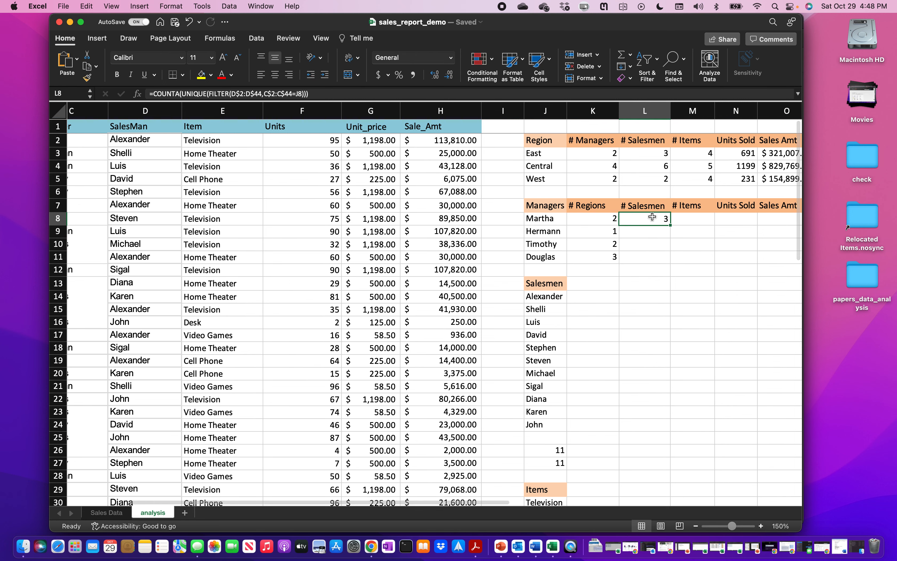
drag(671, 225, 670, 263)
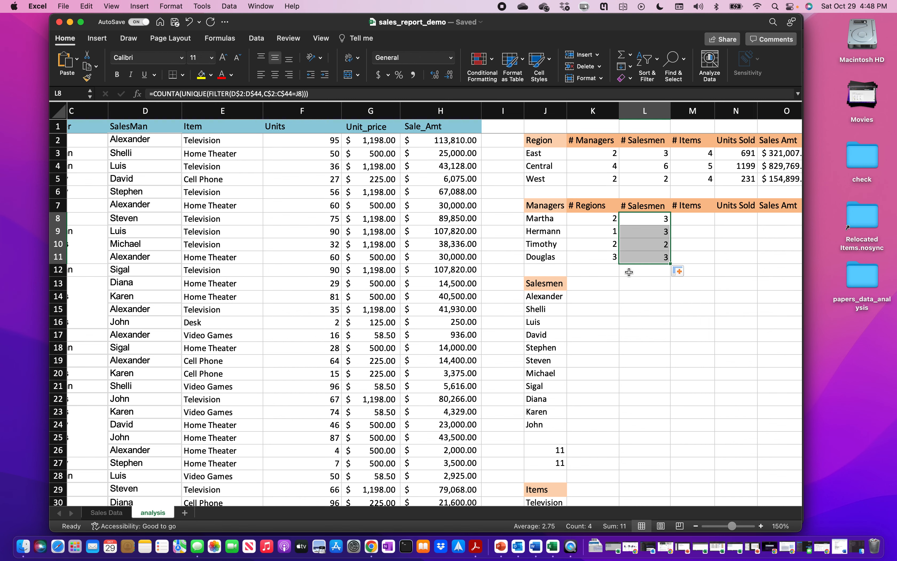
Begin the # Items formula for the first manager in M8 with nested COUNTA, UNIQUE and FILTER functions.
scroll(620, 292, right, 2)
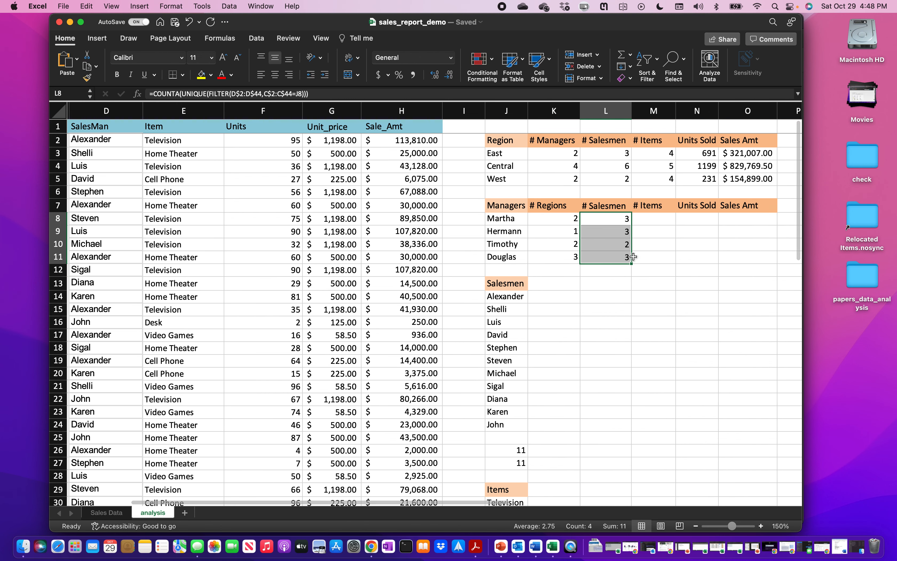
click(648, 217)
text(=c)
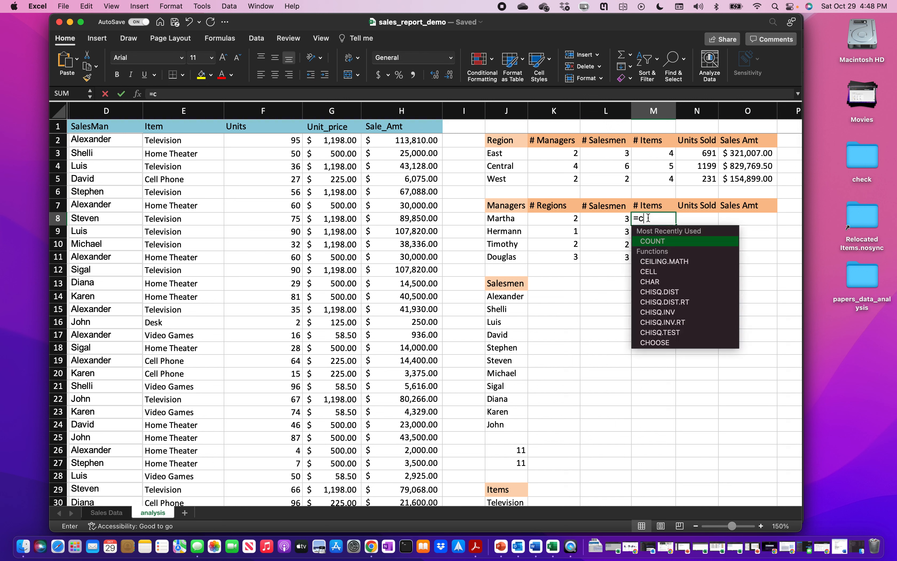
text(ounta)
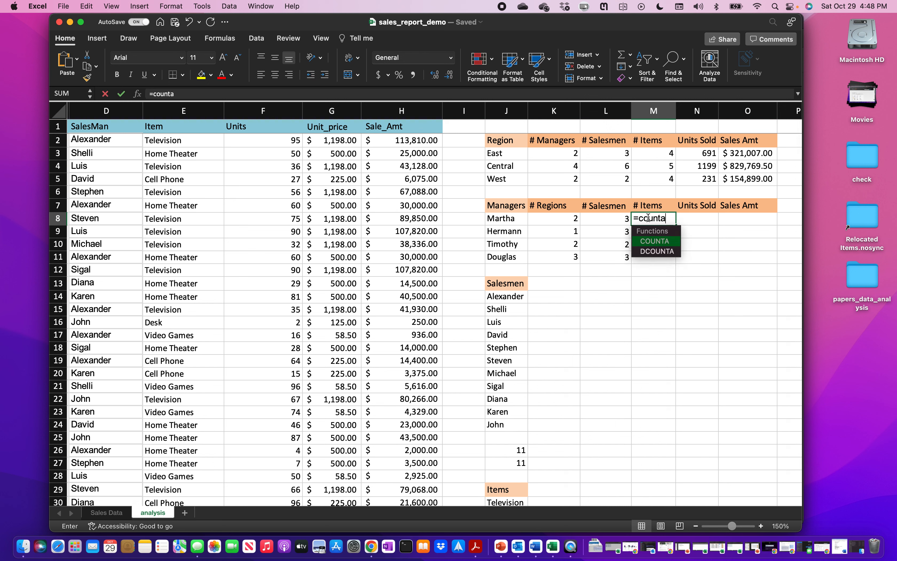
text(()
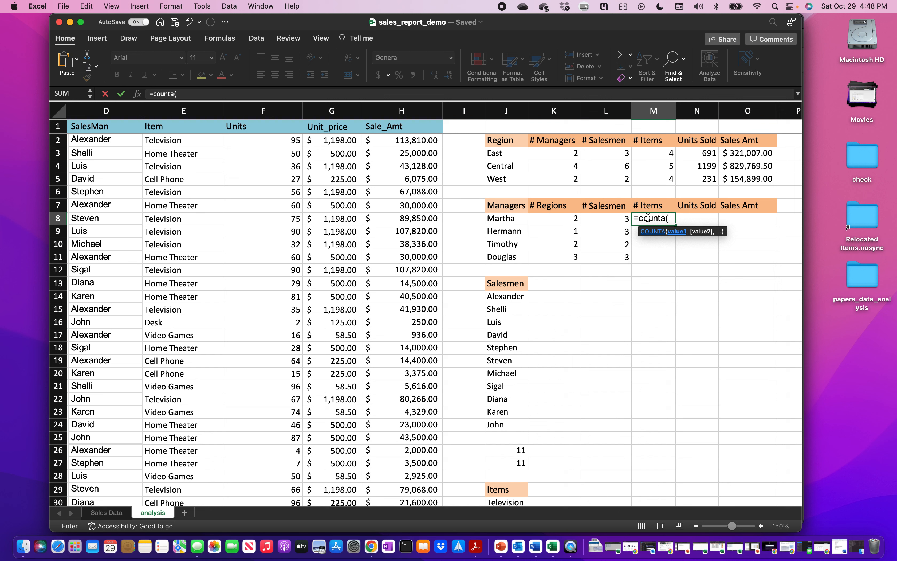
text(uniqu)
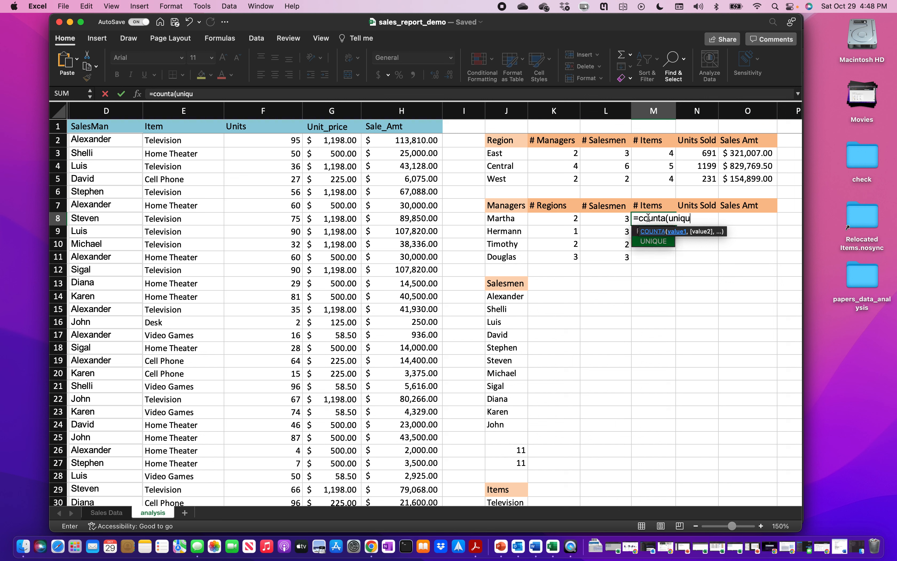
text(e(filter()
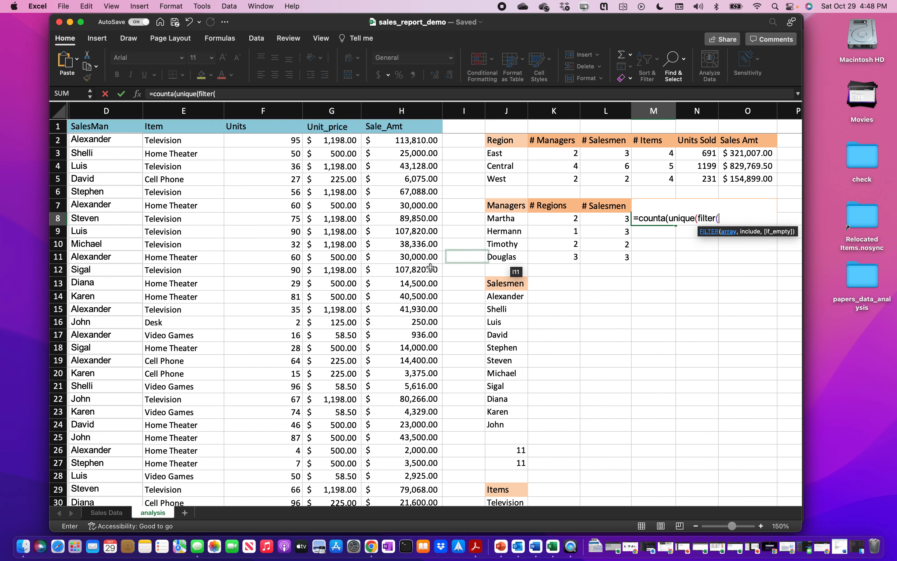
Supply the Item column range E2:E44 as the FILTER array in the M8 formula.
scroll(430, 268, left, 5)
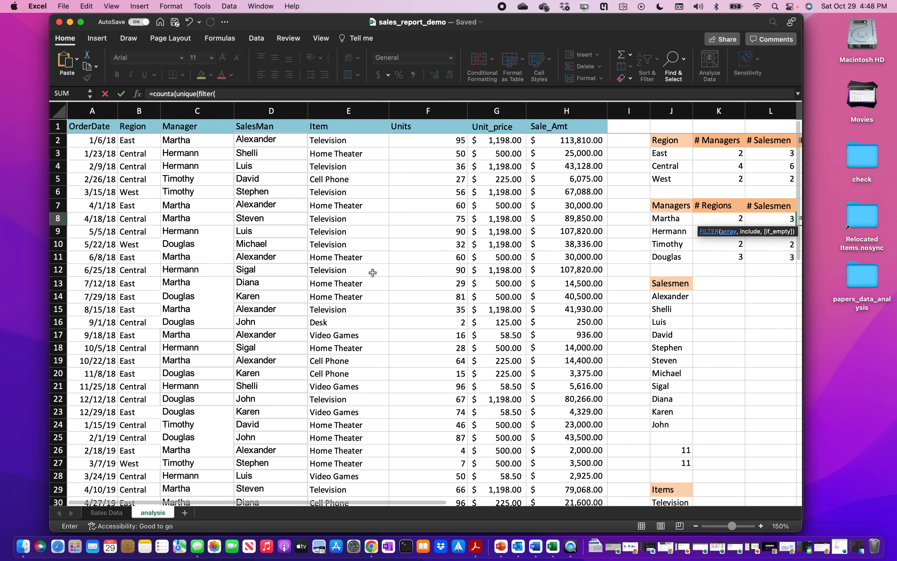
click(332, 141)
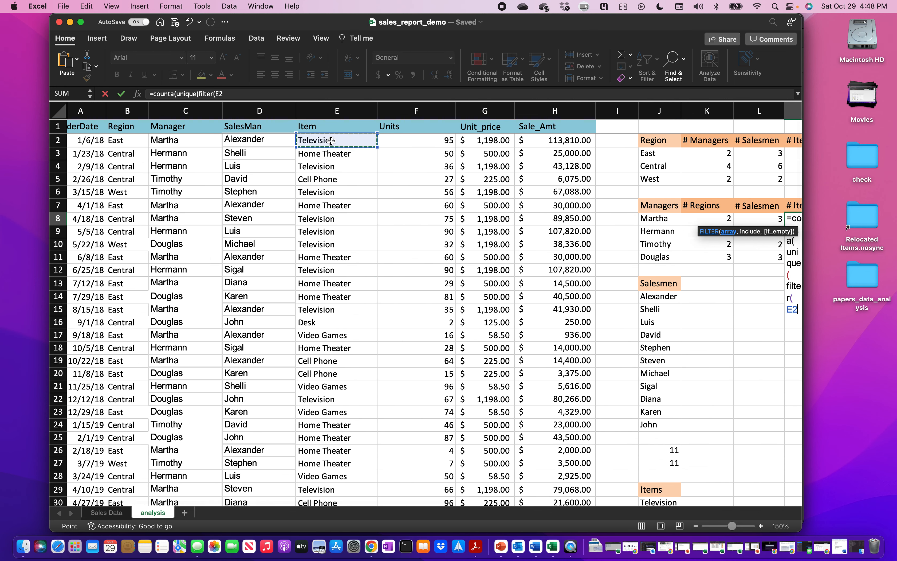
key(ctrl+shift+Down)
text(,)
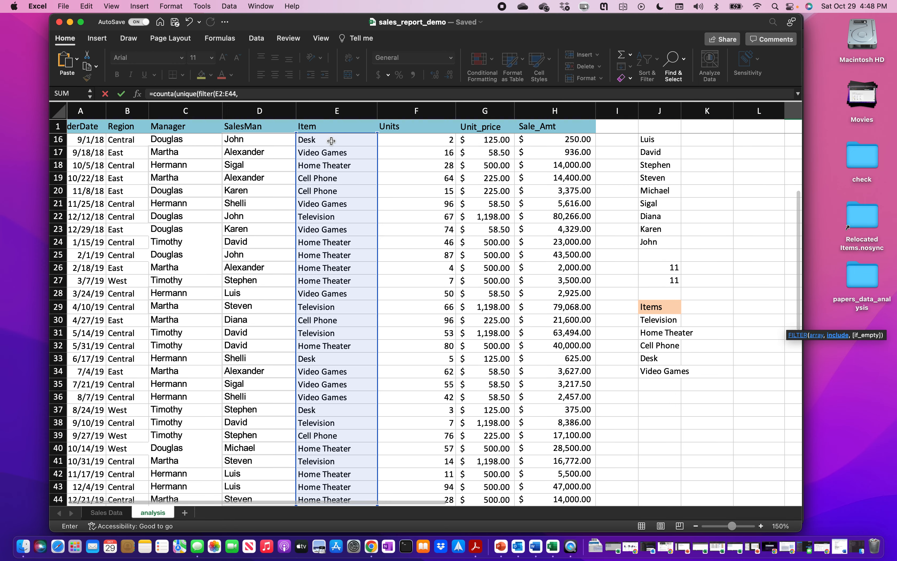
Add the FILTER condition C2:C44=J8 to the M8 formula and close all three functions.
scroll(331, 141, up, 5)
click(182, 139)
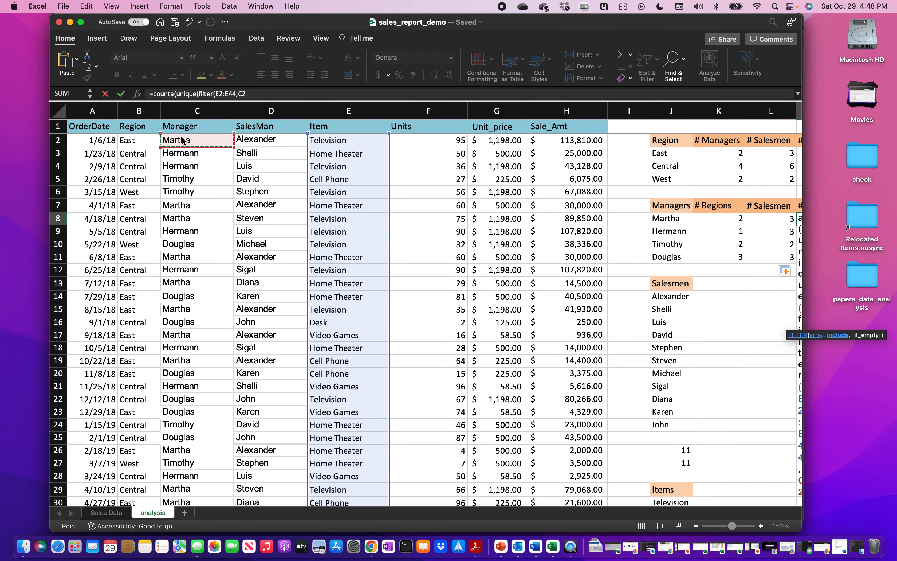
key(super+shift+Down)
scroll(475, 256, up, 5)
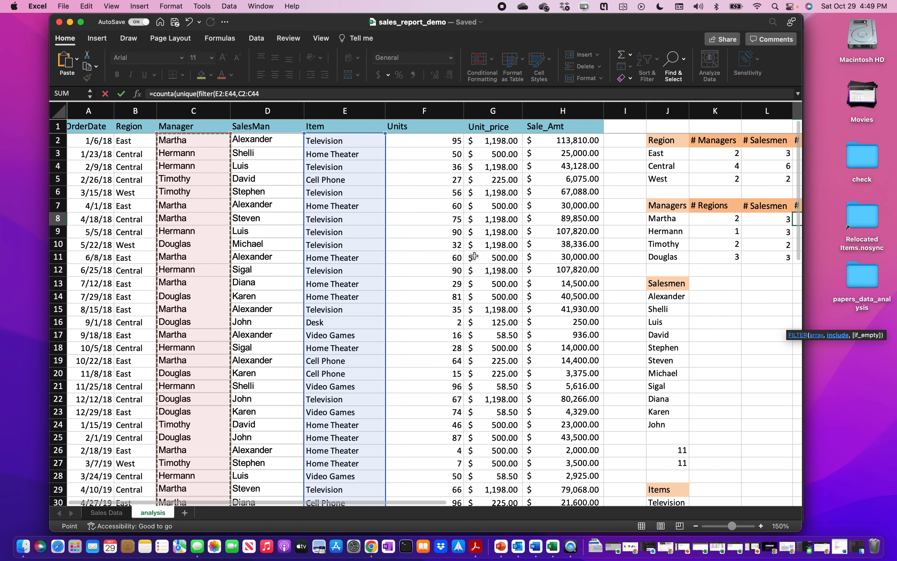
text(=)
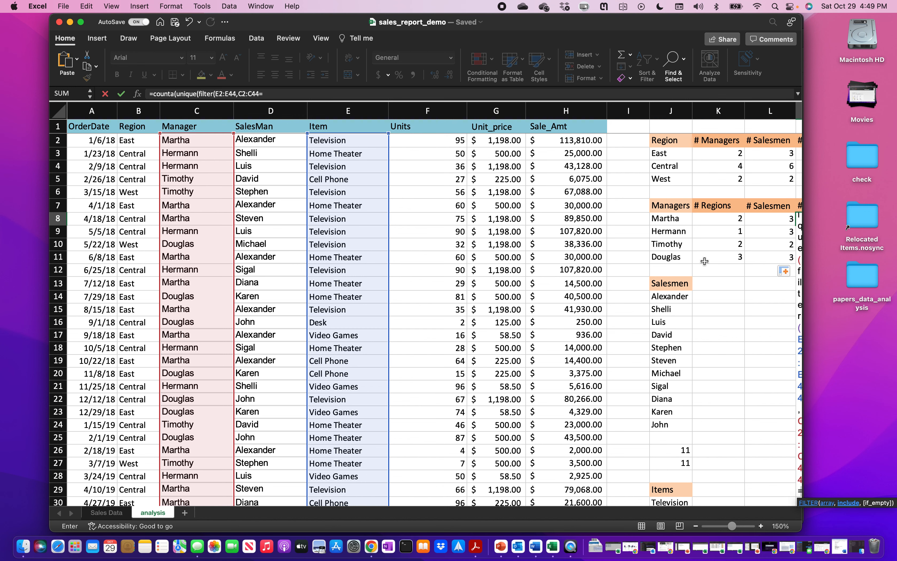
click(467, 219)
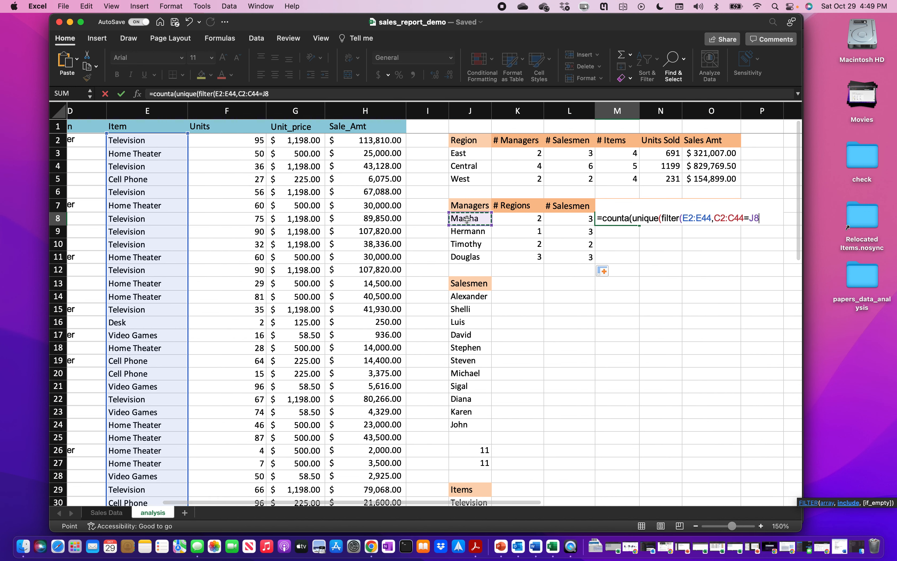
text())))
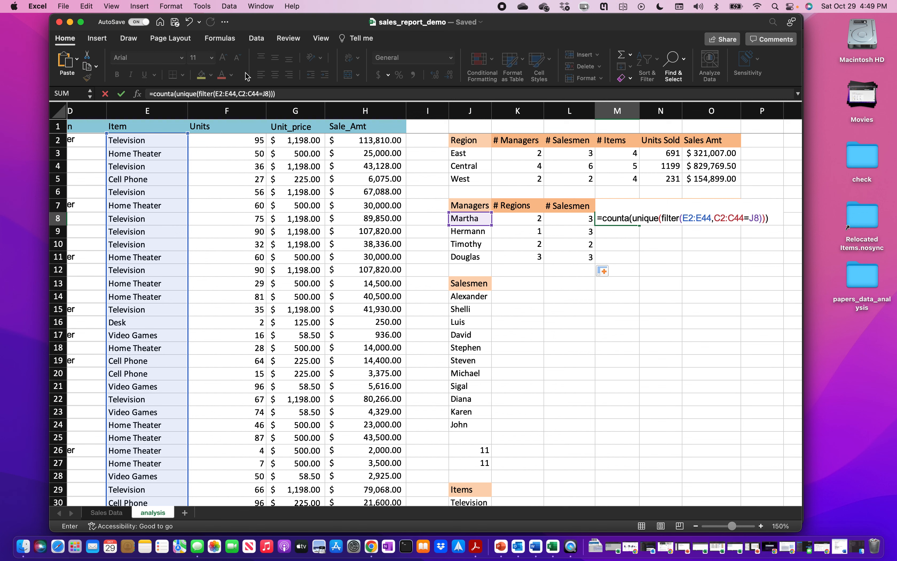
Lock the rows in the M8 formula as E$2:E$44 and C$2:C$44, and fill it down through M11.
click(219, 94)
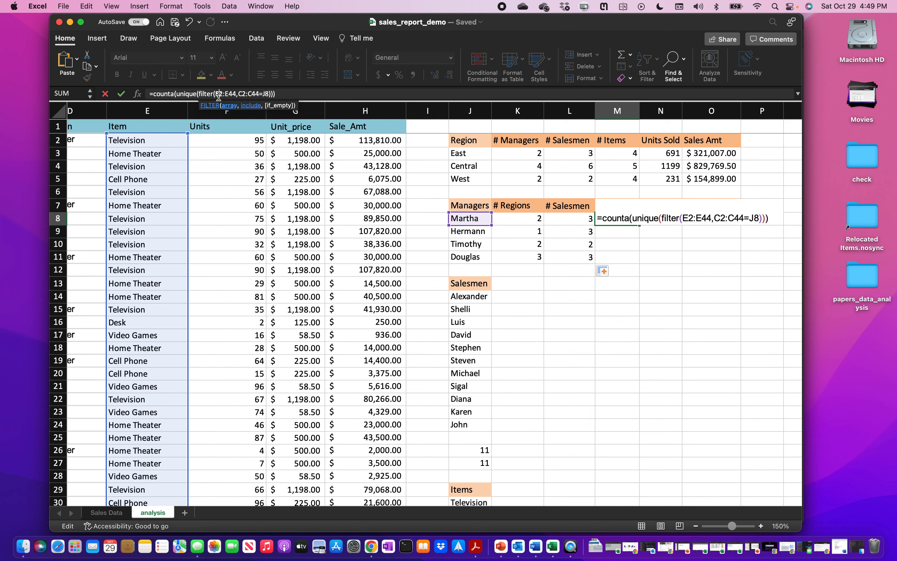
text($2:E)
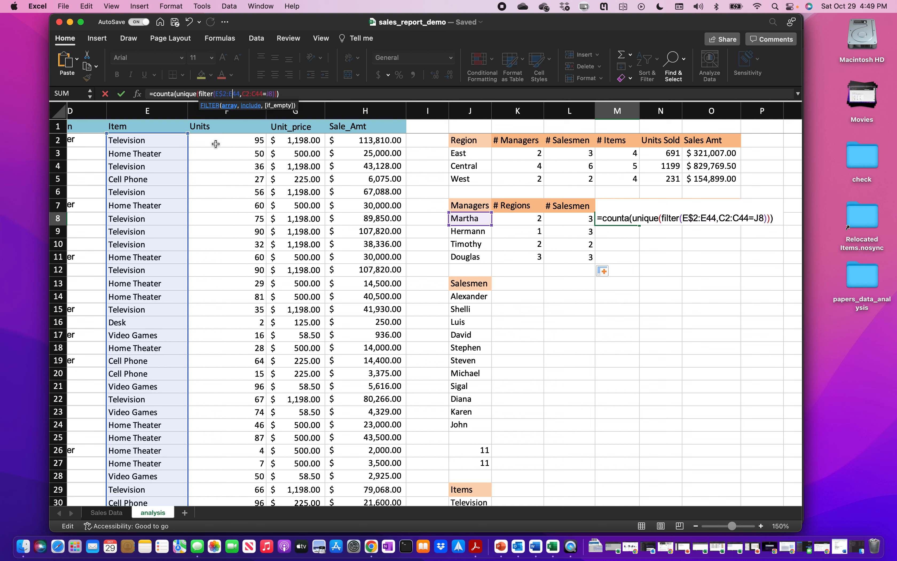
text($)
key(Right)
key(Right)
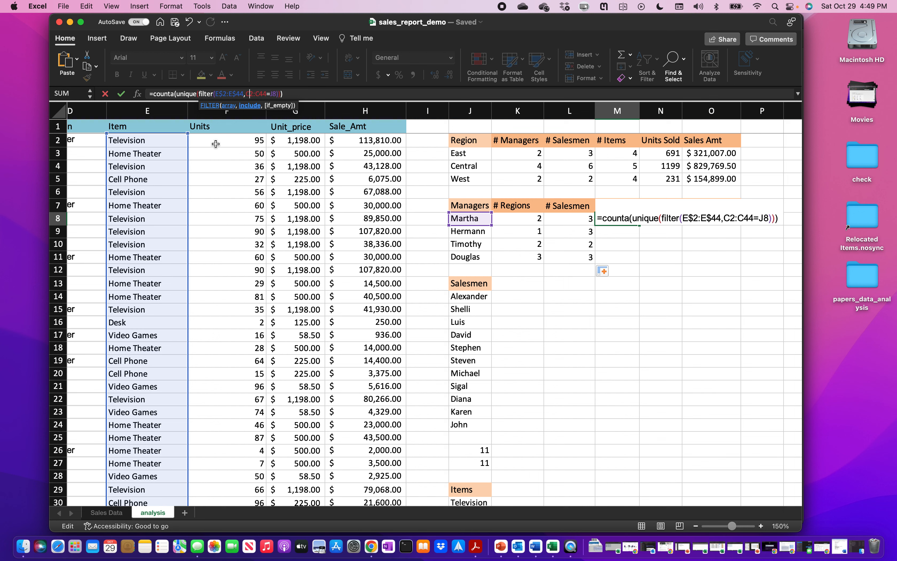
text($2:E$)
key(Return)
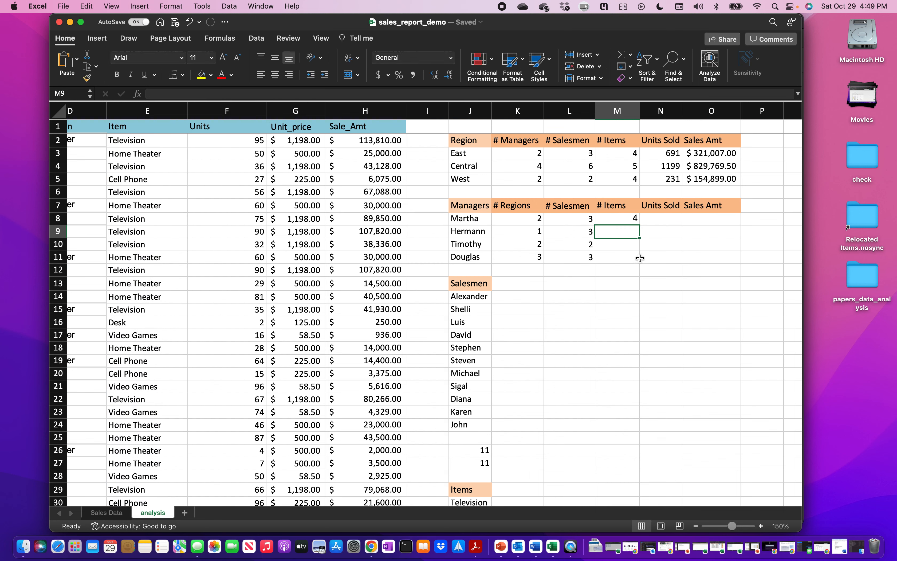
click(633, 221)
drag(640, 225, 644, 258)
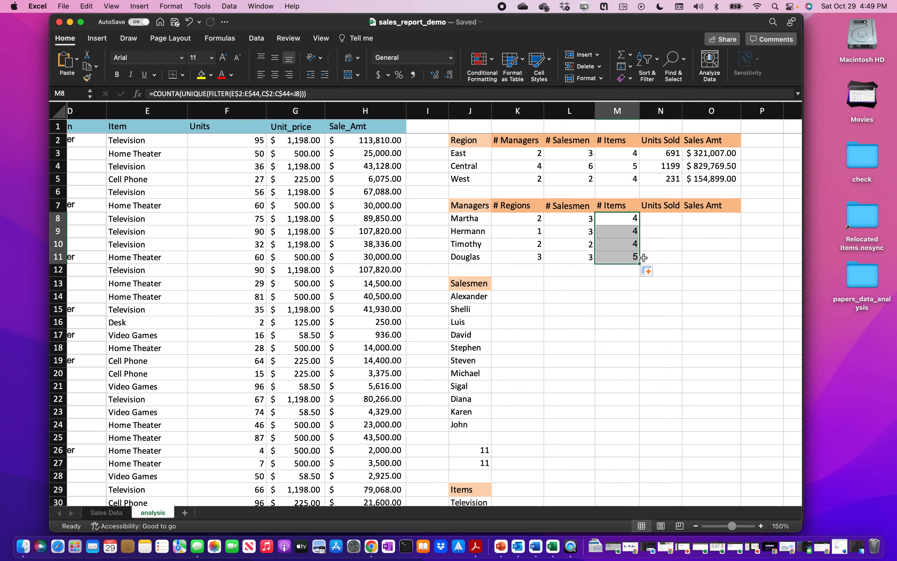
Examine the # Items formulas in M8 and M9, comparing their locked ranges and relative manager references.
click(618, 219)
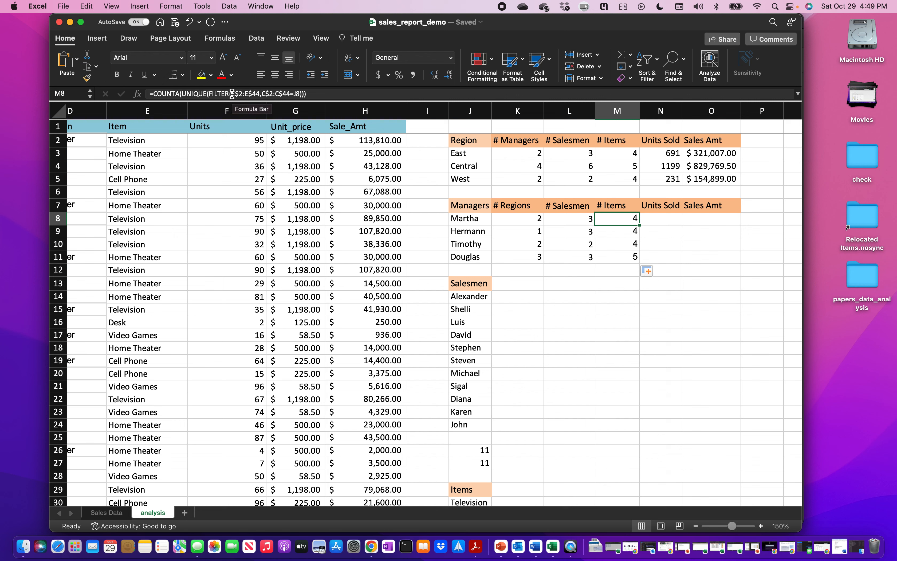
click(294, 93)
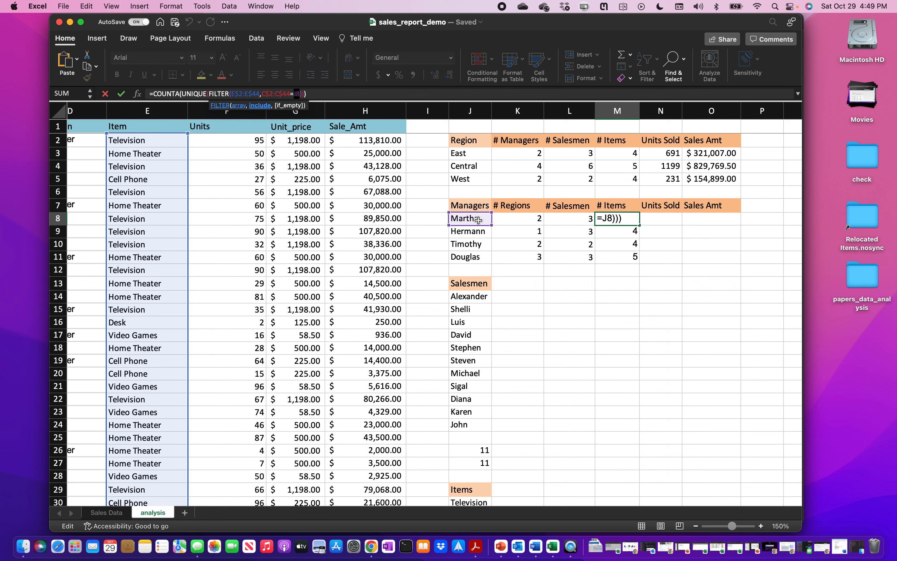
click(613, 233)
key(Escape)
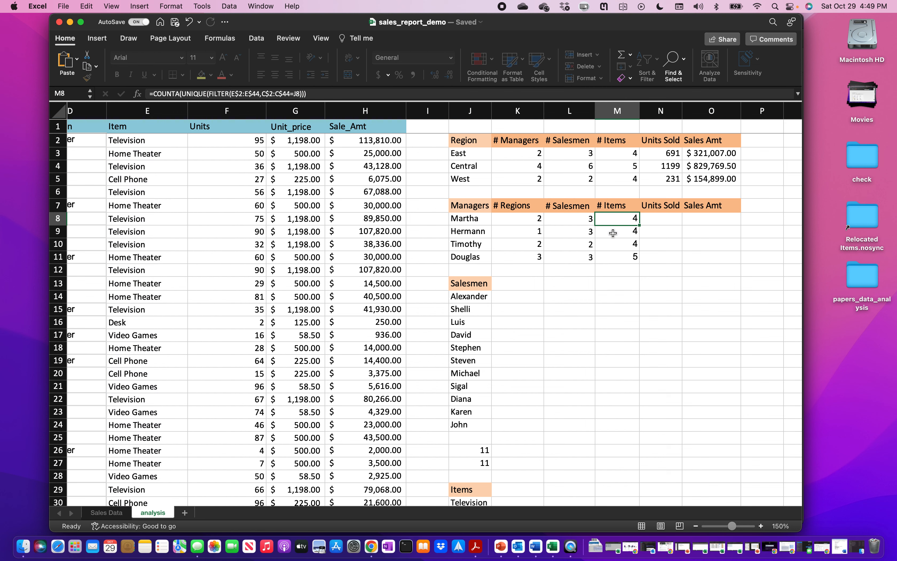
click(610, 234)
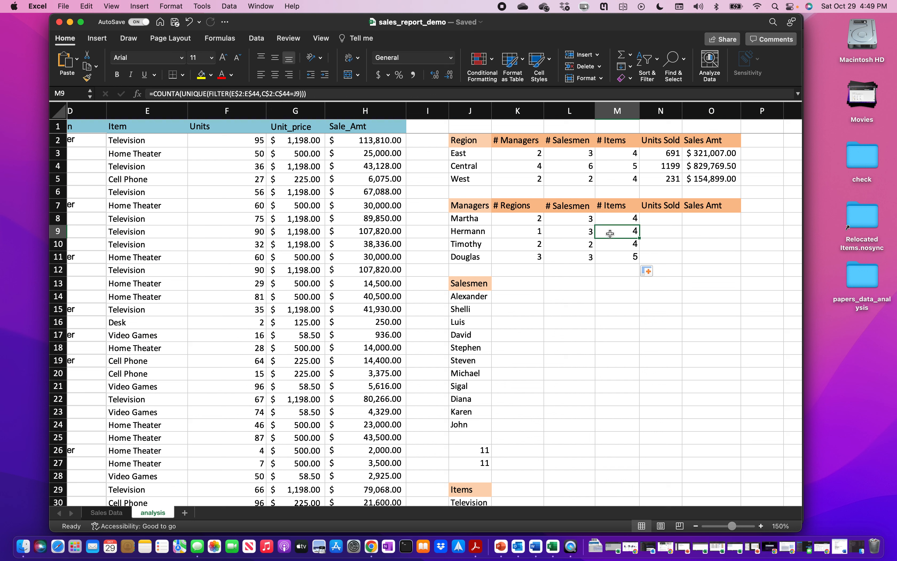
double_click(610, 234)
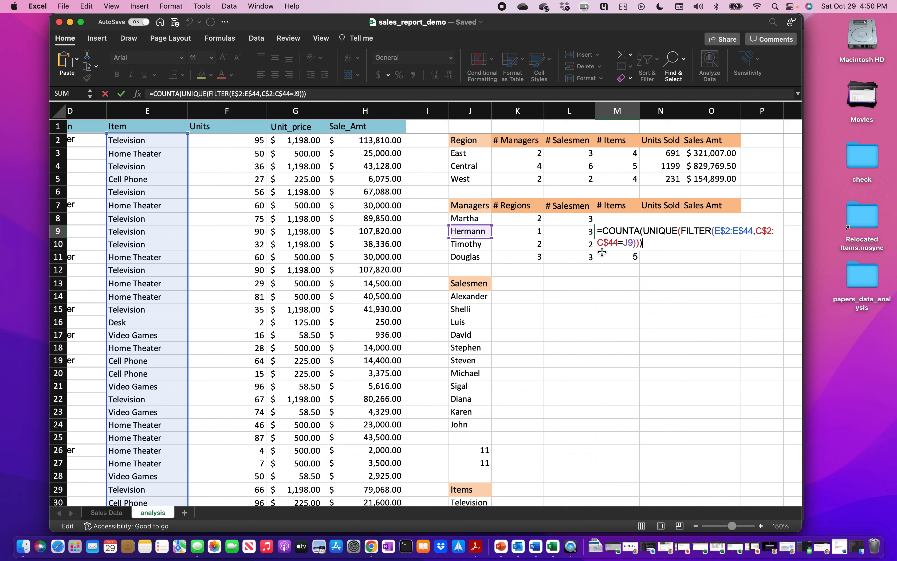
key(Return)
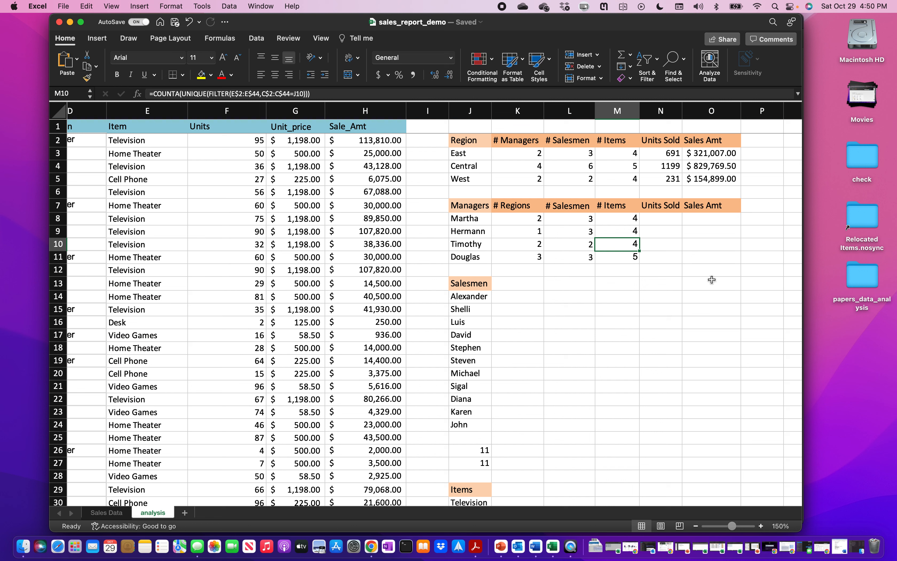
Begin a SUMIF formula for the first manager's units sold in N8 with the Manager column C2:C44 as its range.
click(657, 220)
text(=s)
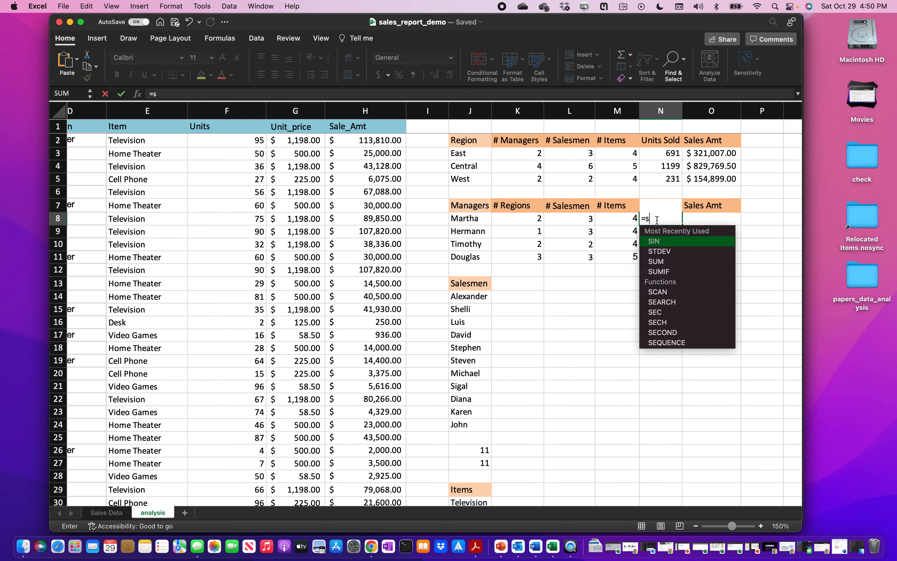
text(umif)
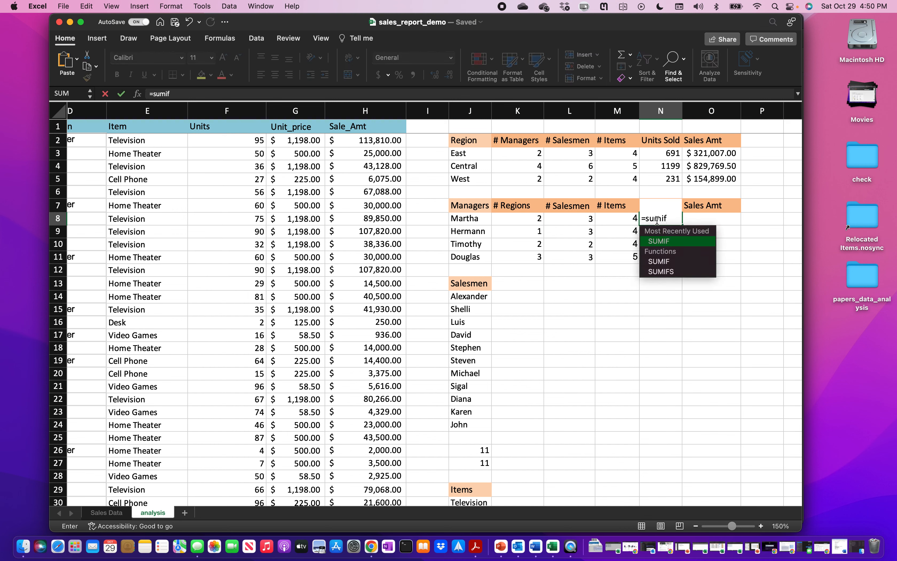
text(()
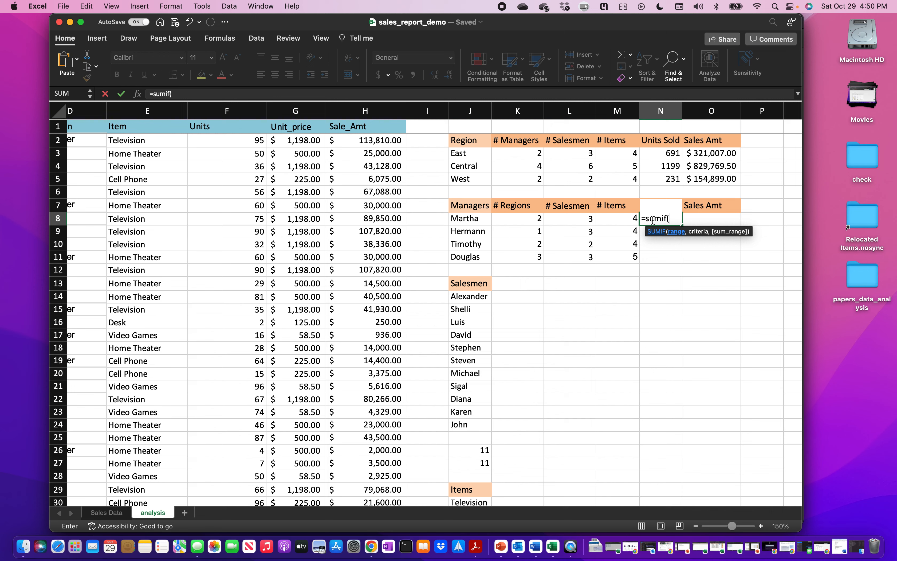
scroll(341, 226, left, 5)
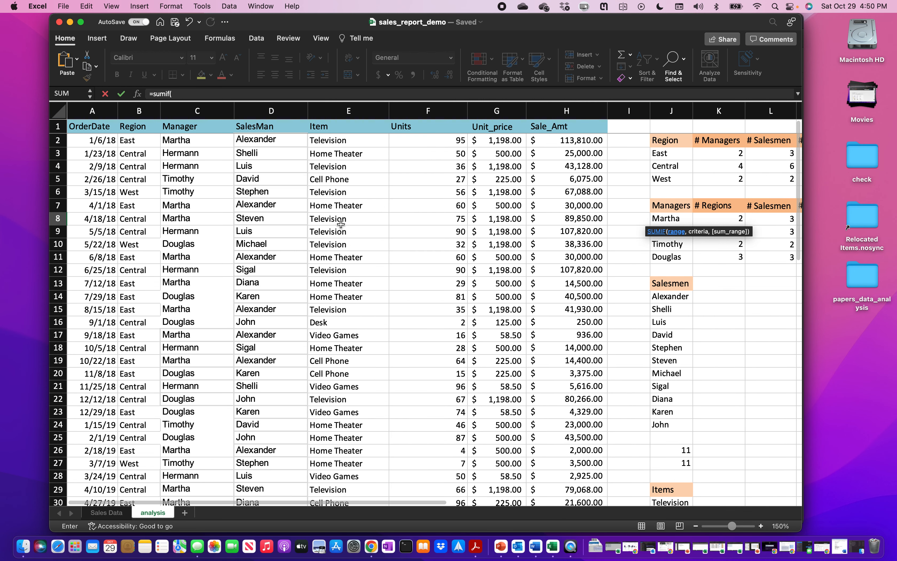
click(203, 141)
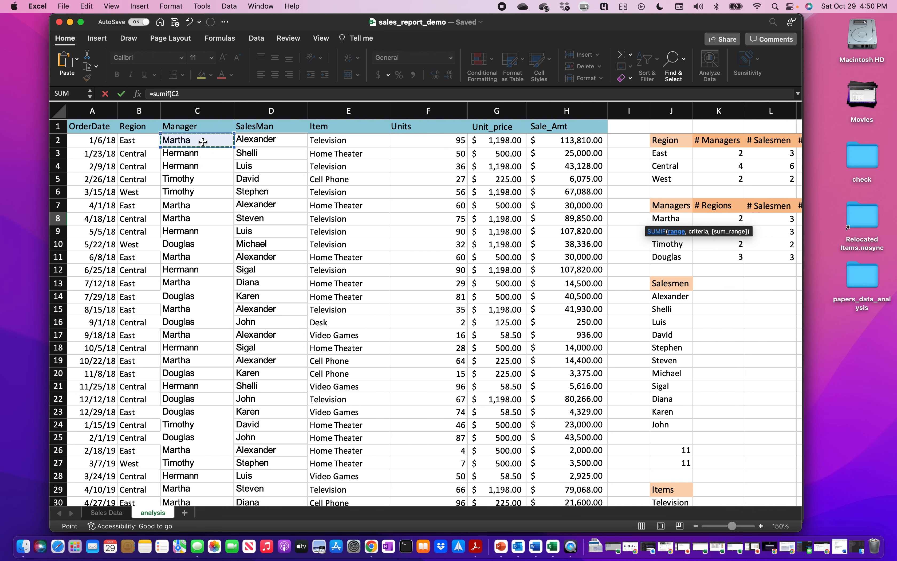
key(super+shift+Down)
scroll(623, 331, up, 5)
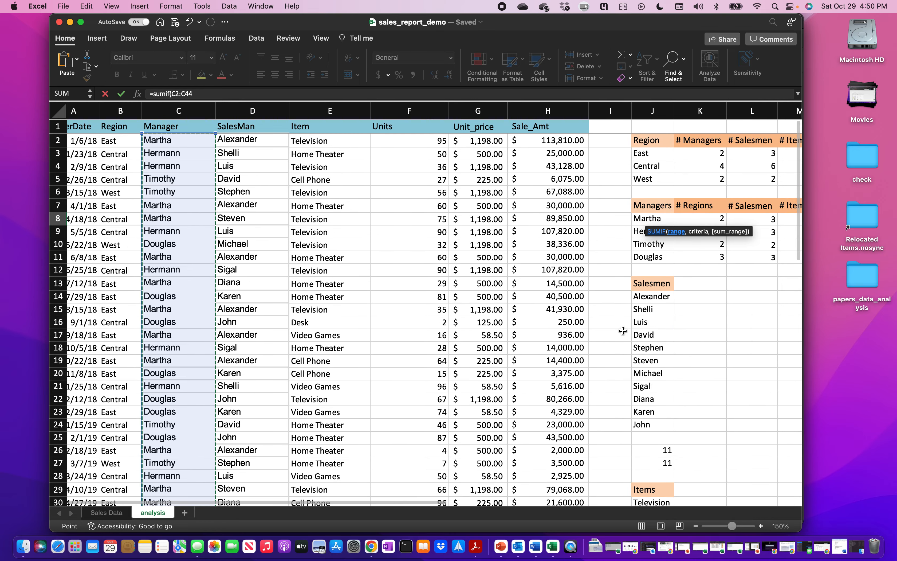
scroll(623, 331, right, 5)
text(,)
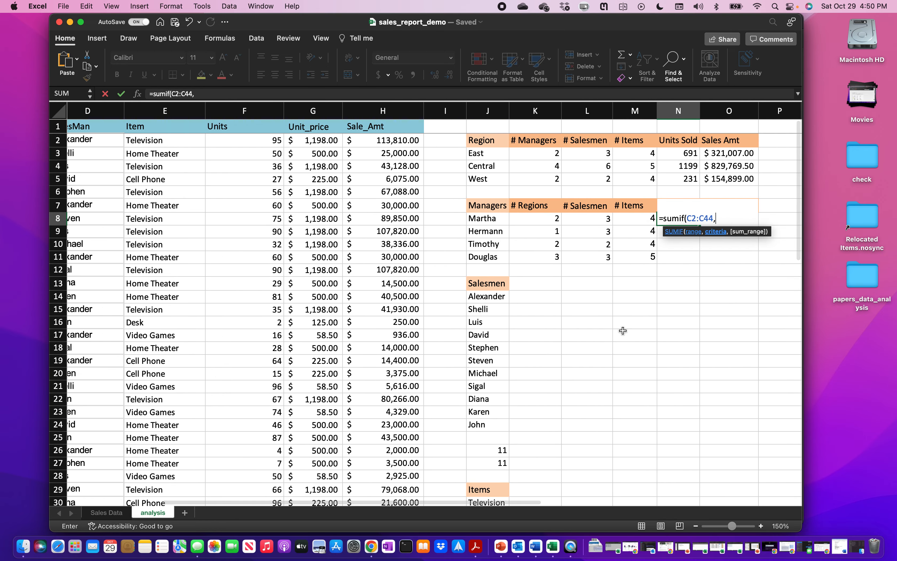
Supply manager cell J8 as the SUMIF criteria and Units column F2:F44 as the sum range.
click(489, 218)
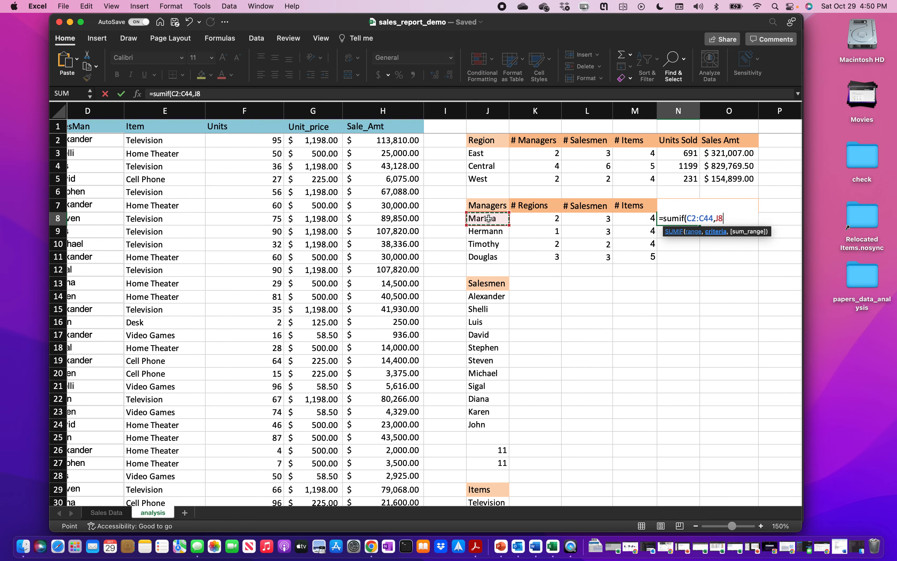
text(,)
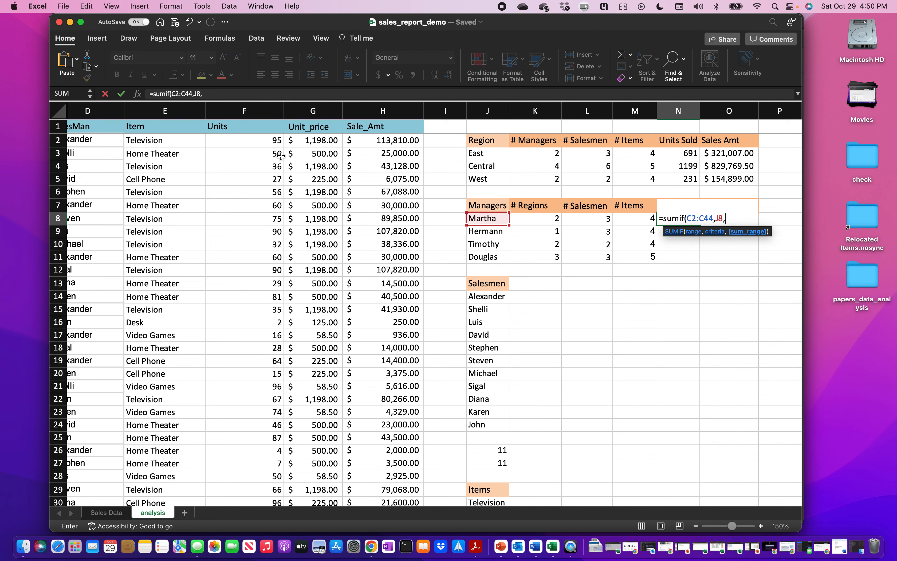
scroll(266, 141, right, 1)
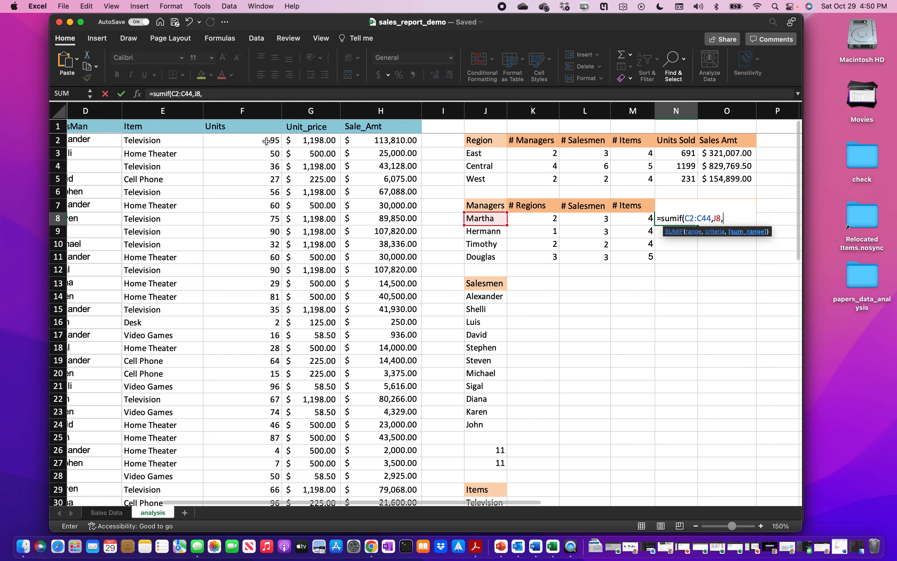
click(258, 141)
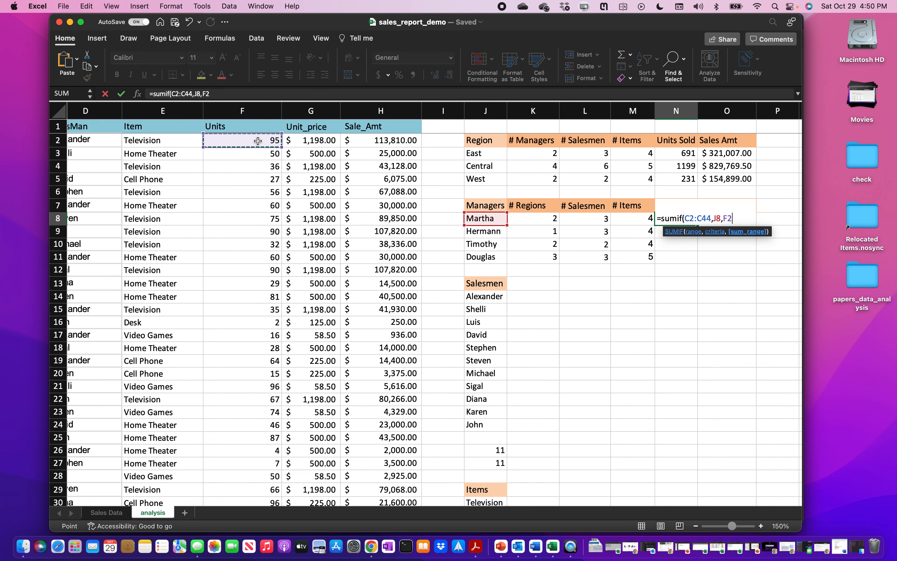
key(super+shift+Down)
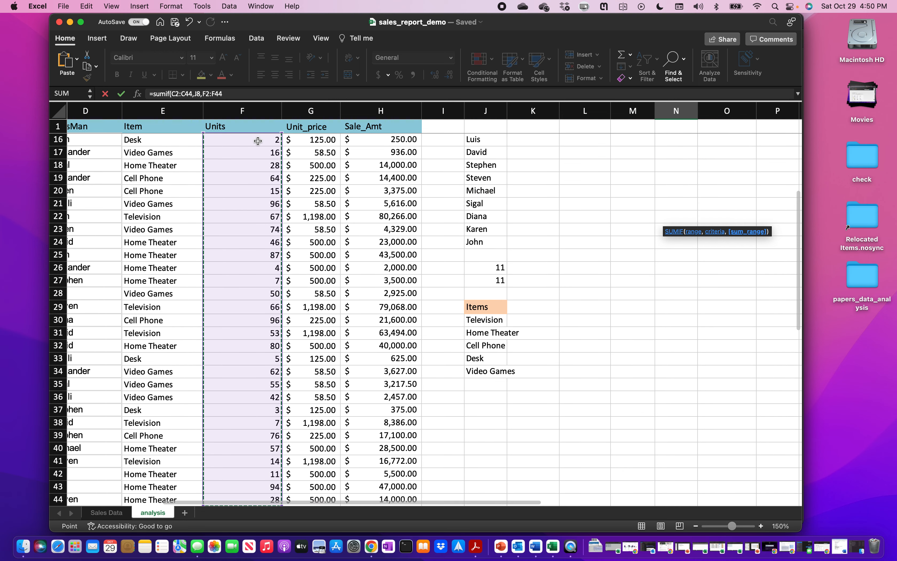
Lock the rows in the N8 formula as C$2:C$44 and F$2:F$44, and enter the formula.
click(174, 93)
text(4)
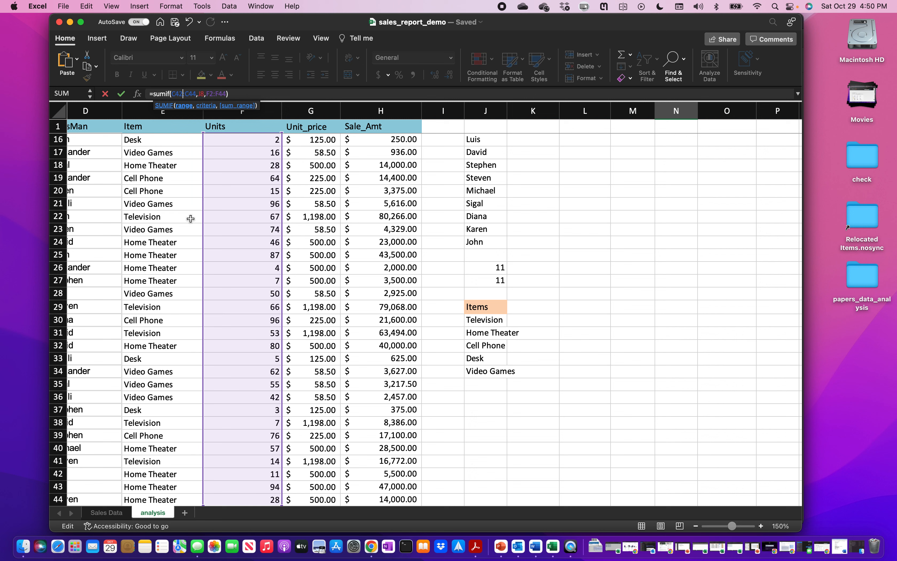
key(BackSpace)
text($)
key(Right)
key(Right)
key(Right)
text($)
key(Right)
key(Right)
key(Right)
key(Right)
key(Right)
key(Right)
key(Right)
text($)
key(Right)
key(Right)
key(Right)
text($)
key(Right)
key(Right)
key(Right)
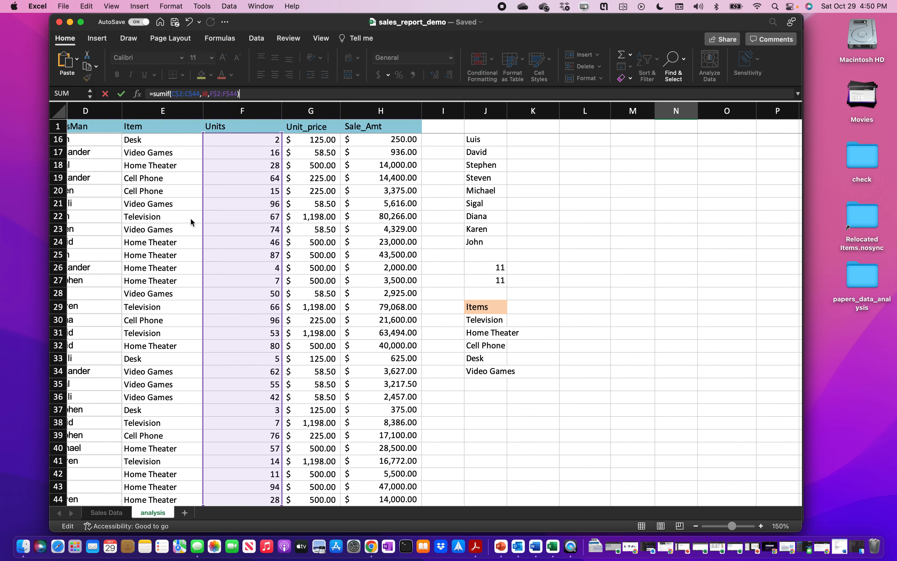
key(Return)
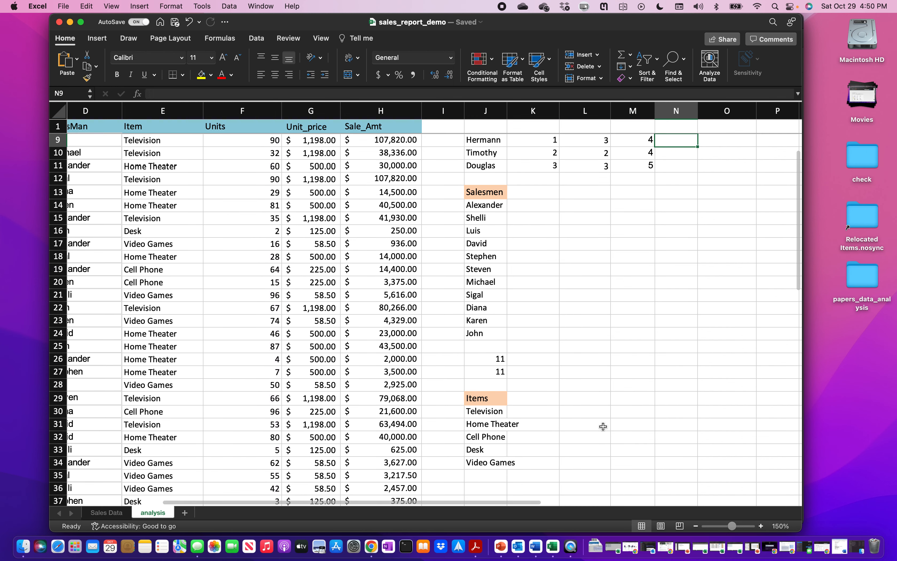
Fill the N8 units sold formula down through N11 for the remaining managers.
scroll(658, 252, right, 1)
click(662, 205)
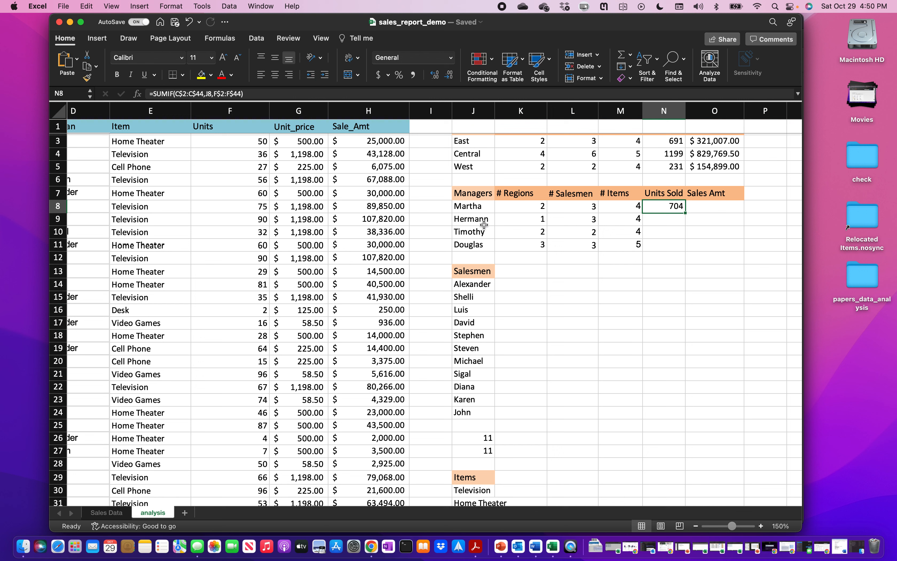
double_click(686, 214)
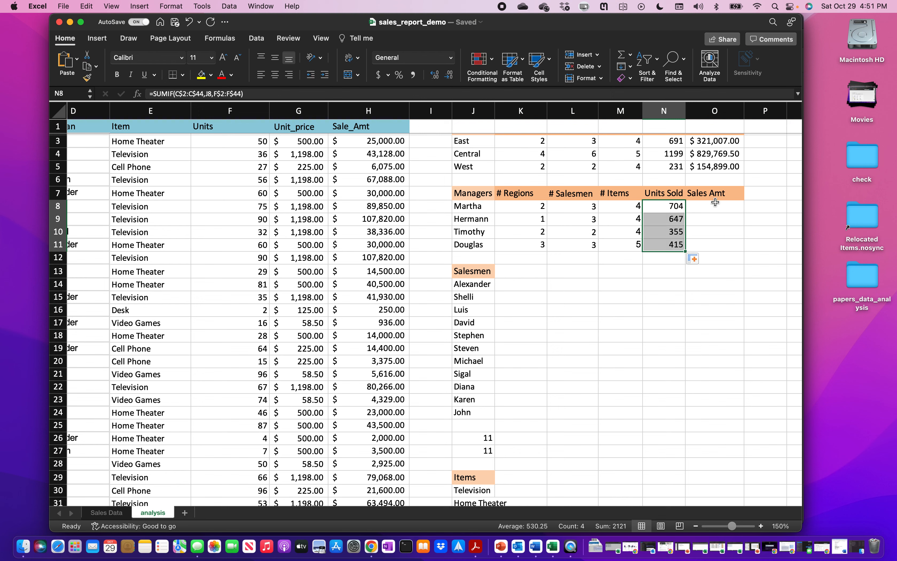
click(714, 205)
text(=)
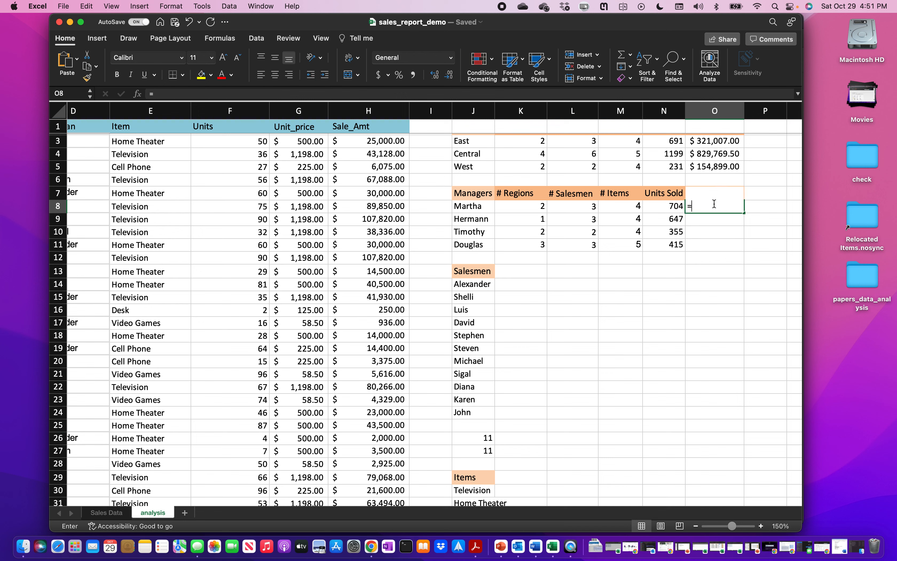
text(co)
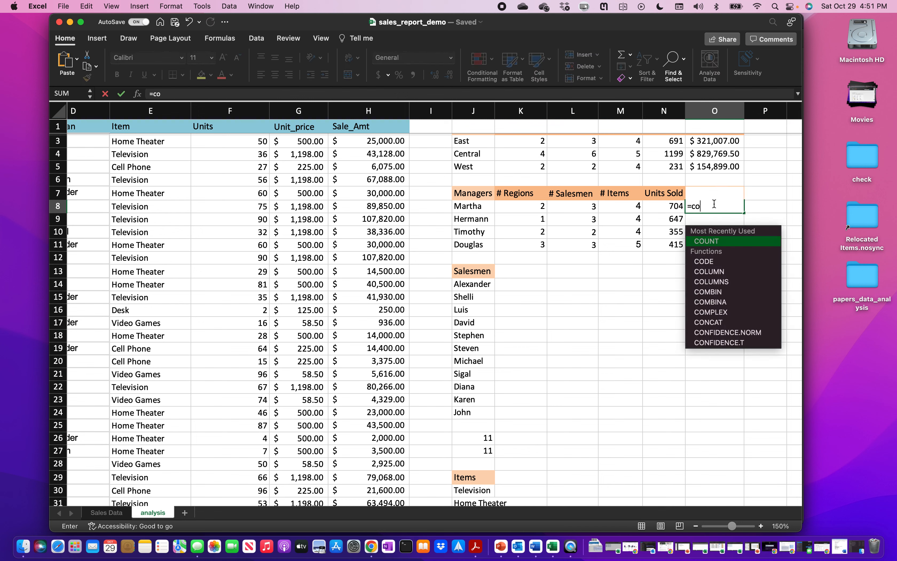
text(unta)
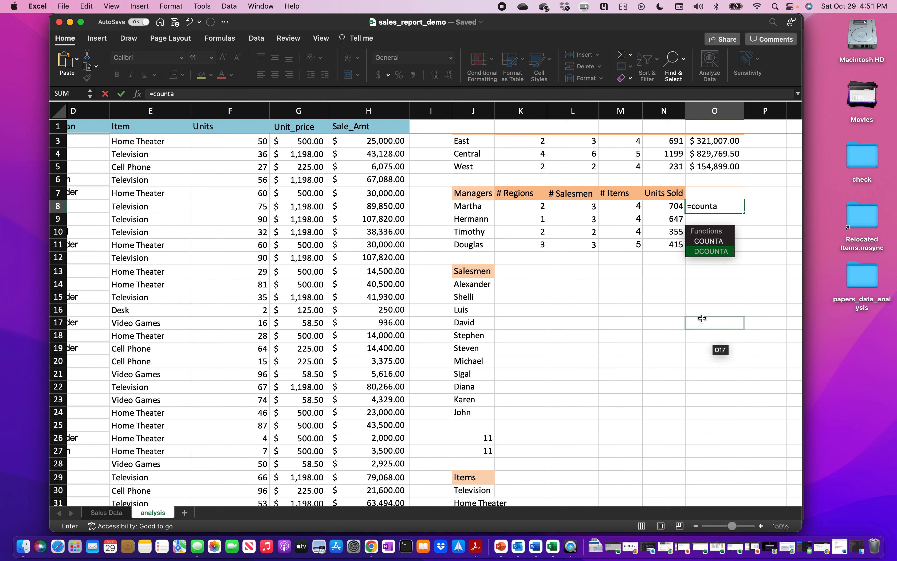
key(BackSpace)
key(BackSpace)
key(BackSpace)
key(BackSpace)
key(BackSpace)
key(BackSpace)
key(BackSpace)
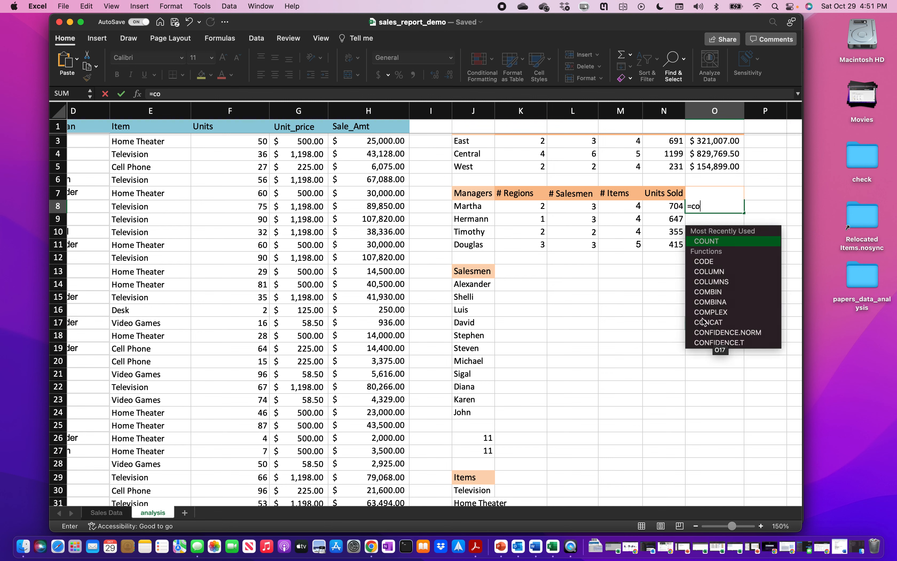
Begin a SUMIFS formula for the first manager's sales amount in O8 with the Manager column C2:C44 as its first argument.
text(=)
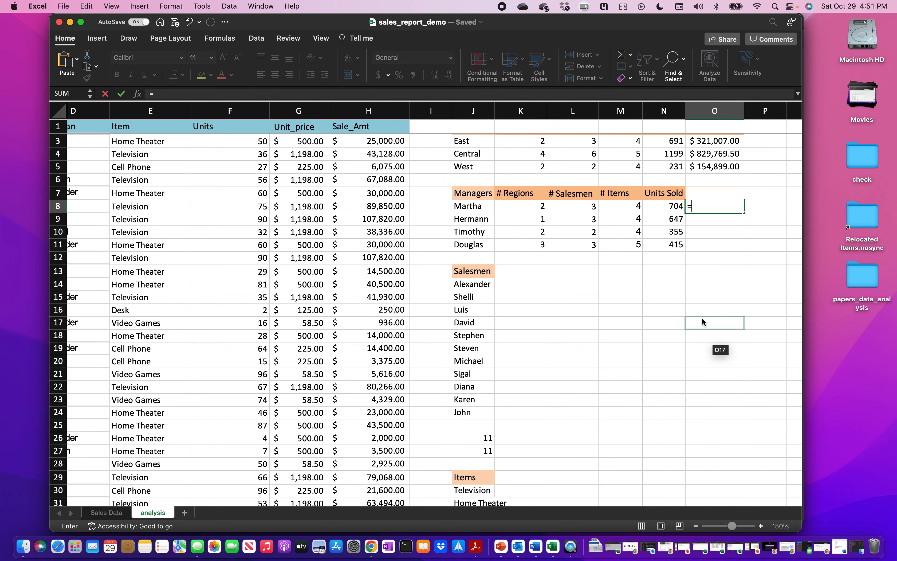
text(sumifs)
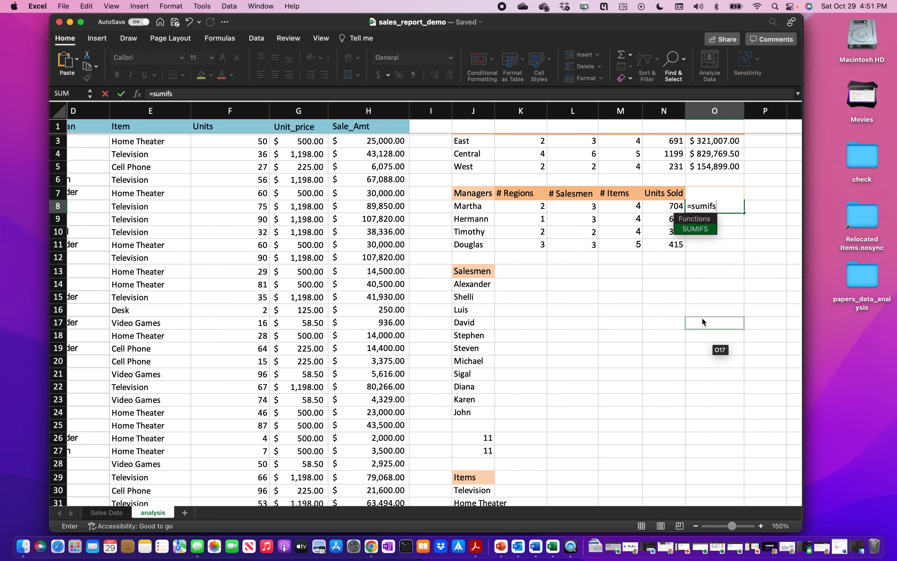
text(()
scroll(356, 312, left, 4)
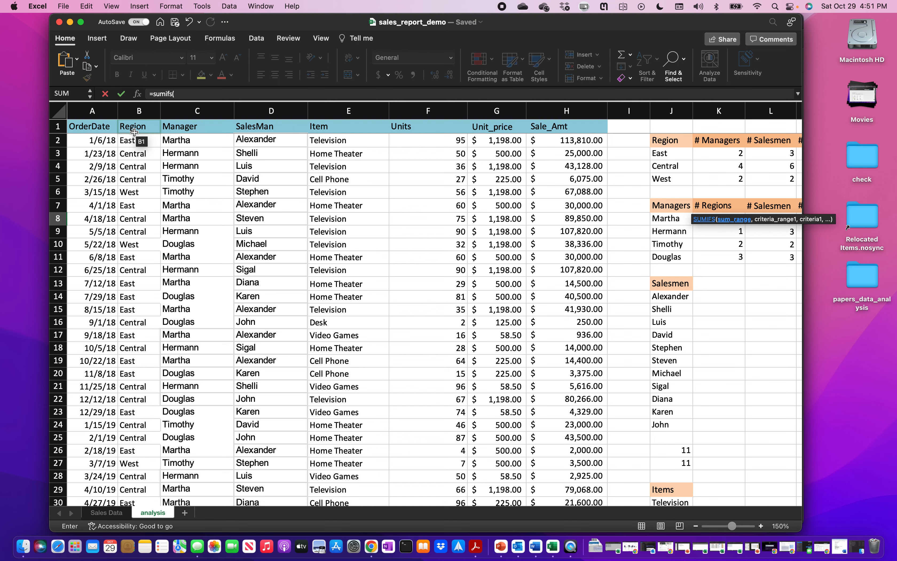
click(187, 142)
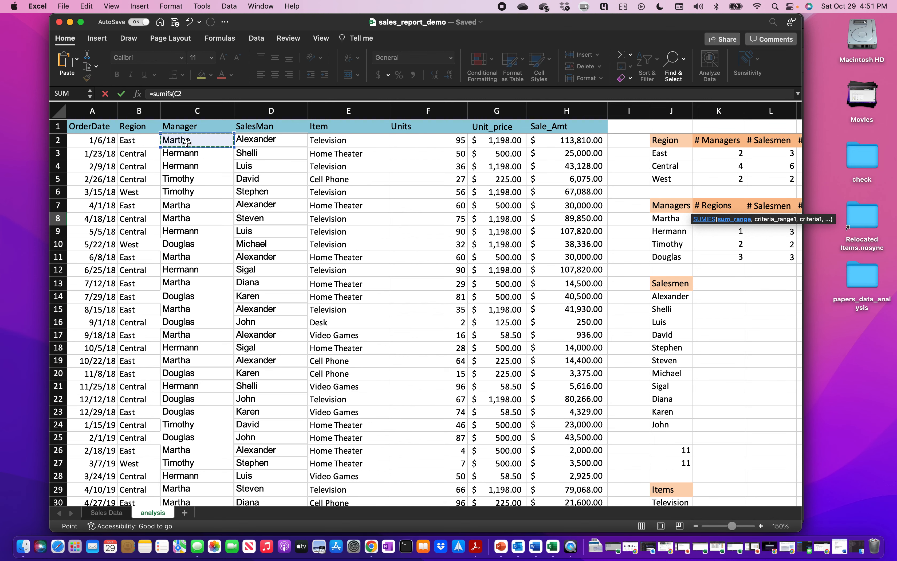
key(super+shift+Down)
scroll(638, 282, up, 10)
scroll(638, 282, right, 2)
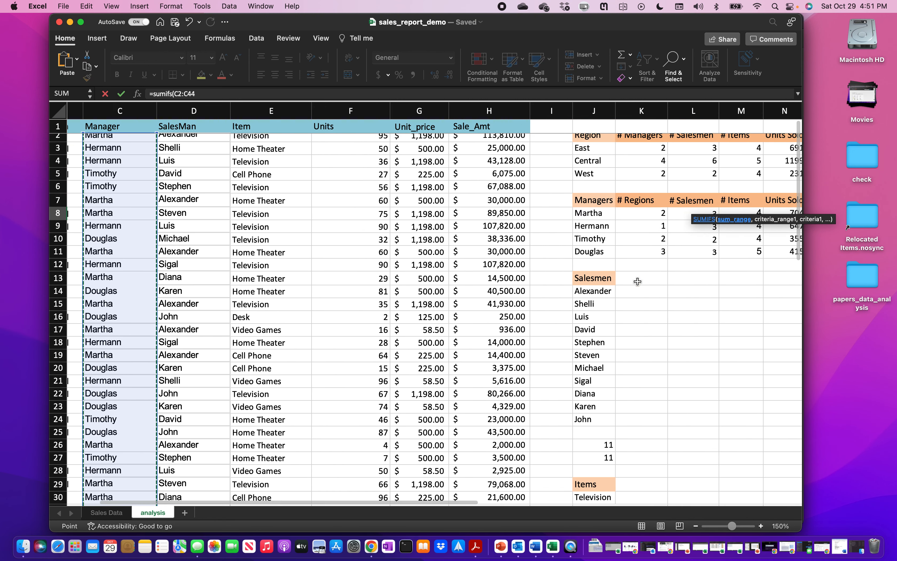
text(,)
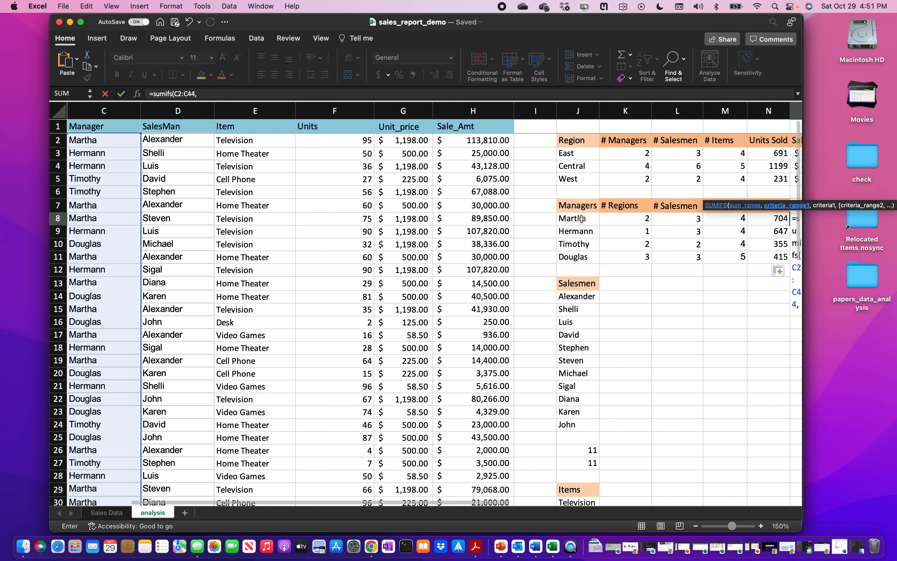
Supply manager cell J8 and the Sale_Amt column H2:H44 as the remaining SUMIFS arguments and close the formula.
click(582, 219)
text(,)
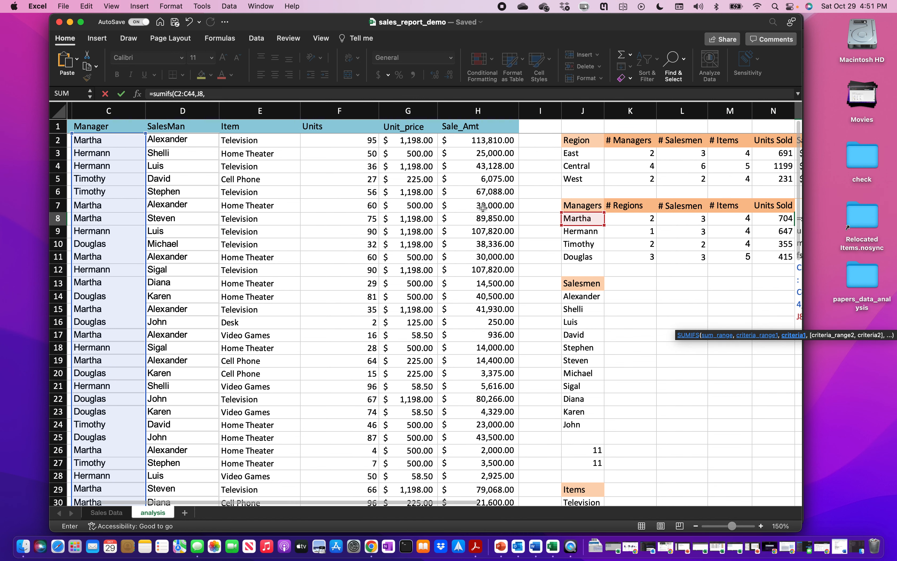
click(486, 142)
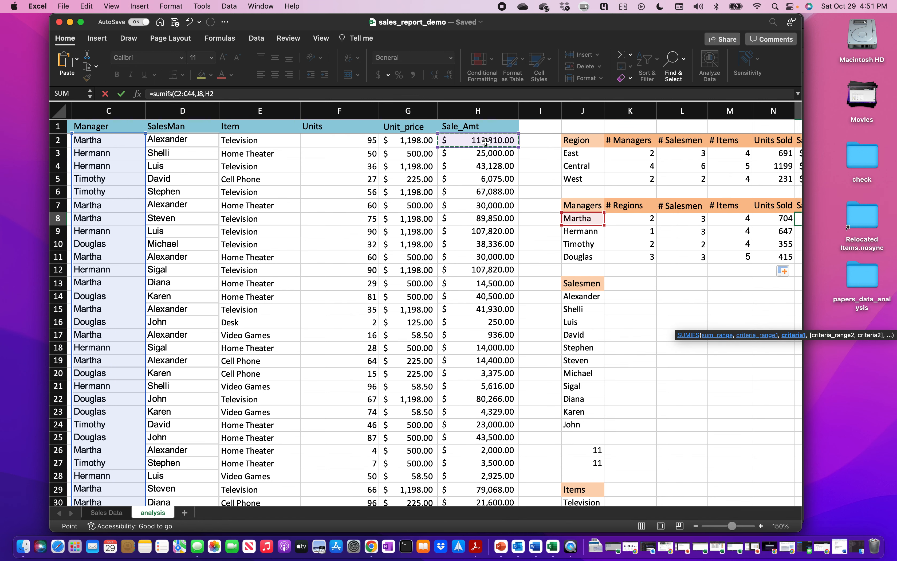
key(super+shift+Down)
text())
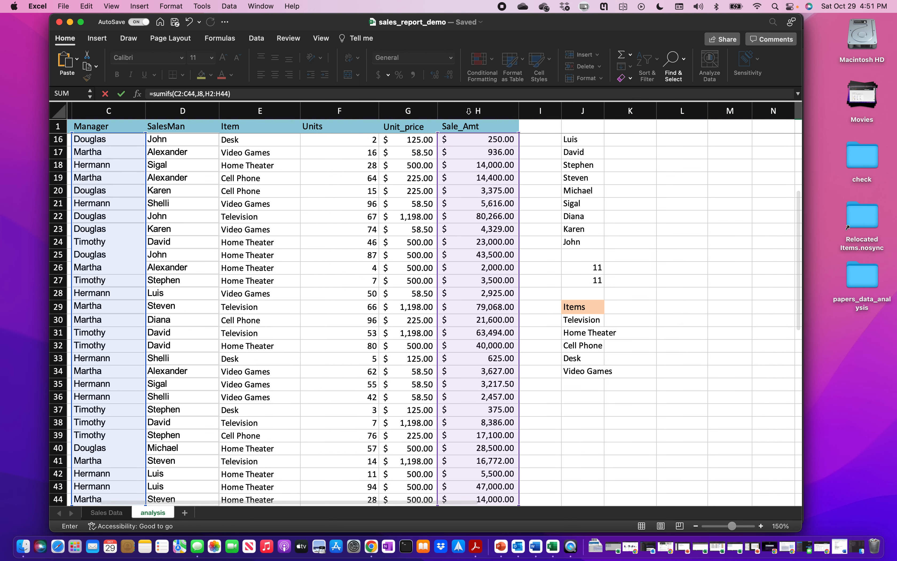
Lock the rows in the O8 formula as C$2:C$44 and H$2:H$44, and enter the formula.
click(177, 94)
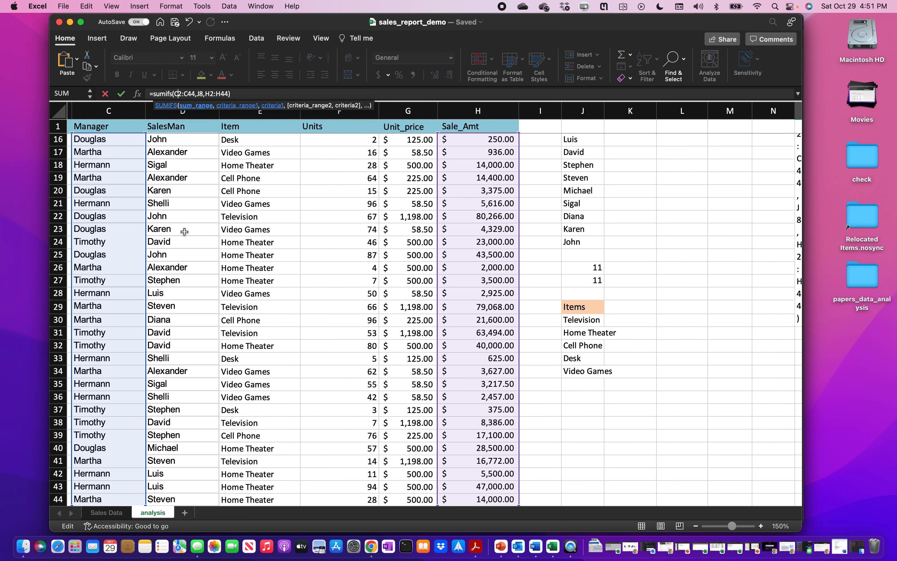
text($2:C)
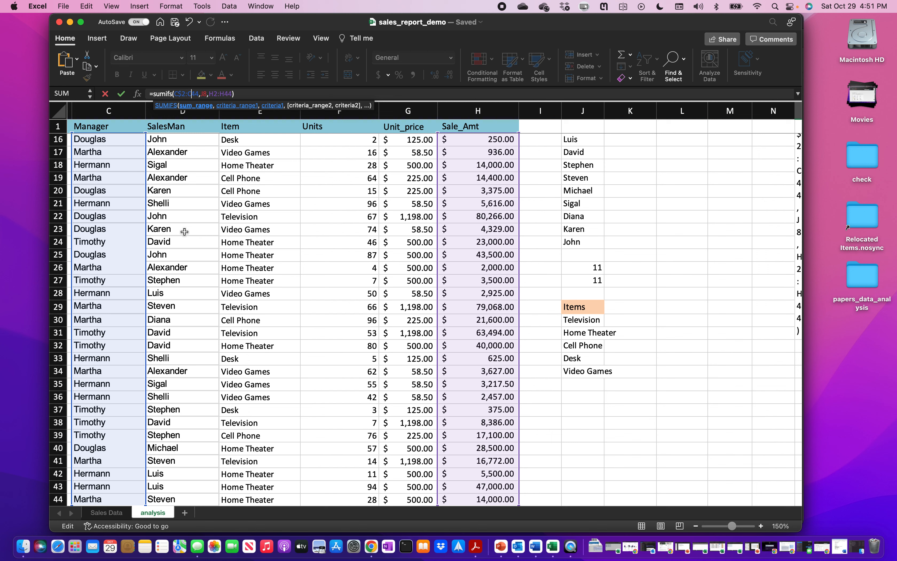
text($)
key(Right)
key(Right)
key(Right)
key(Right)
key(Right)
key(Right)
key(Right)
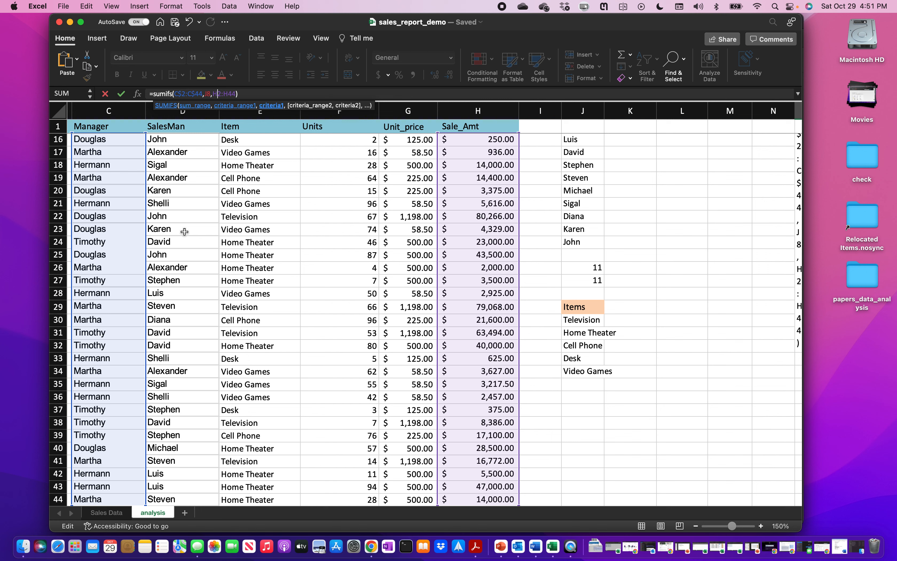
text($)
key(Right)
key(Right)
key(Right)
text($)
click(276, 92)
key(Return)
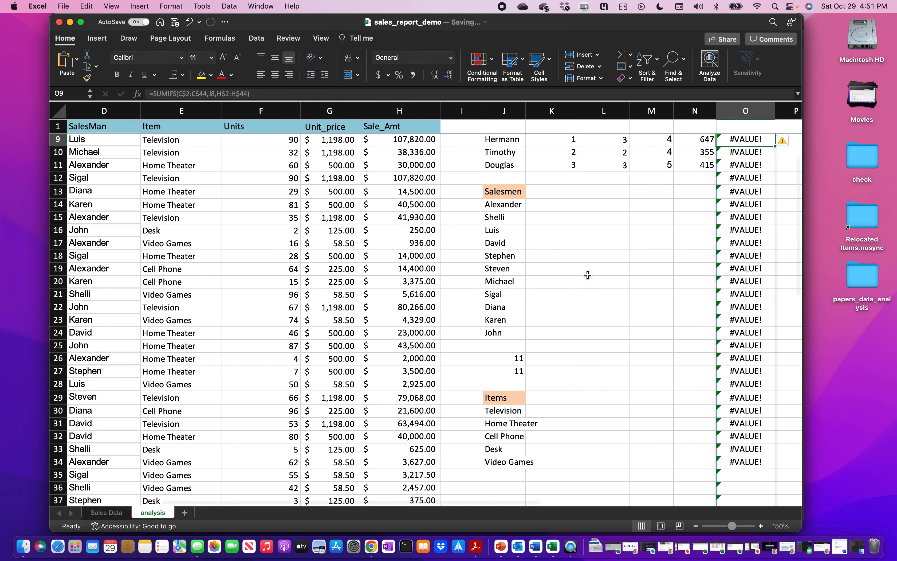
Change the function in the O8 sales amount formula from SUMIFS to SUMIF, keeping its arguments.
scroll(588, 275, right, 2)
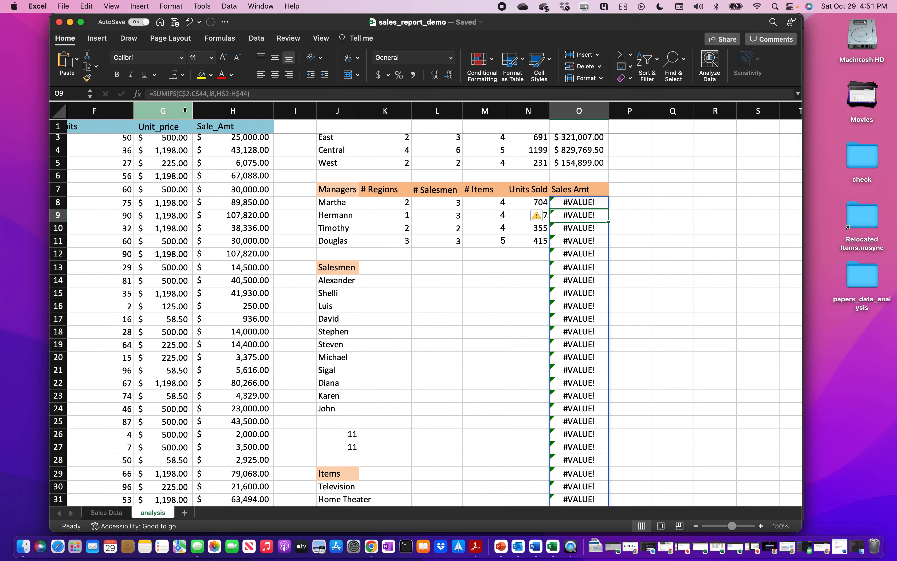
scroll(578, 210, up, 1)
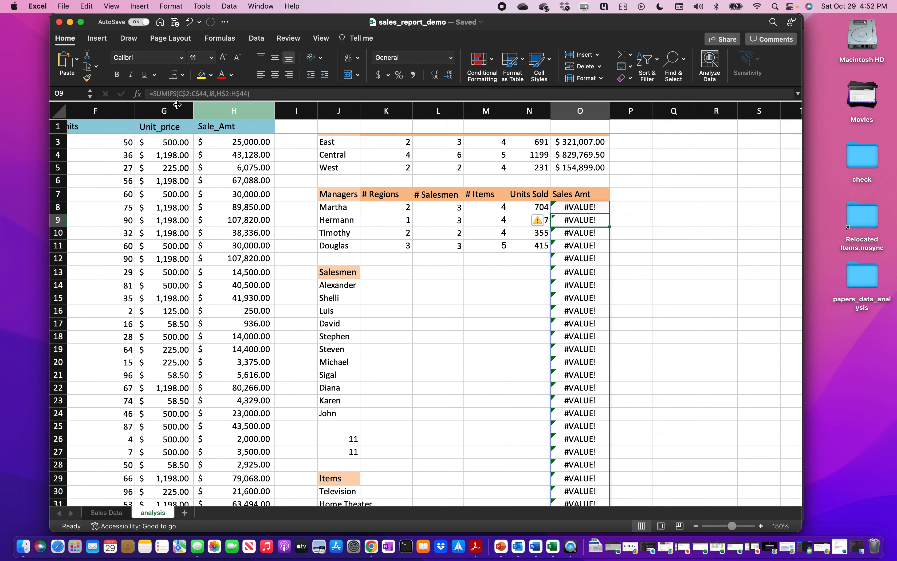
click(172, 94)
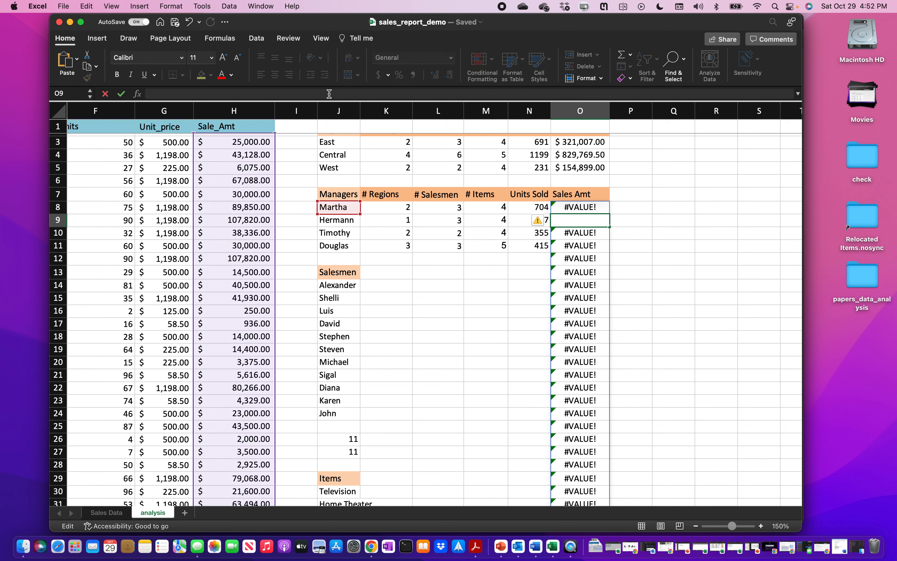
key(Escape)
click(597, 207)
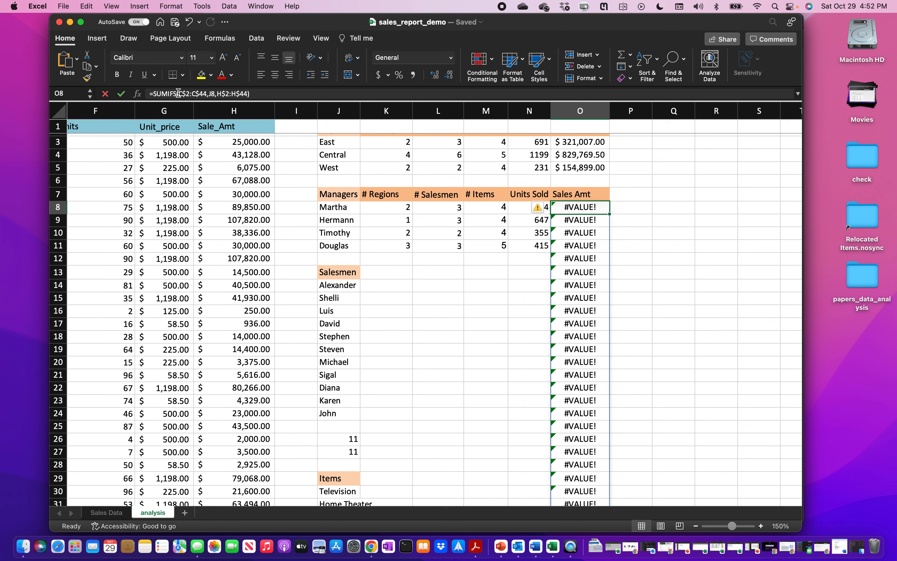
click(178, 94)
key(BackSpace)
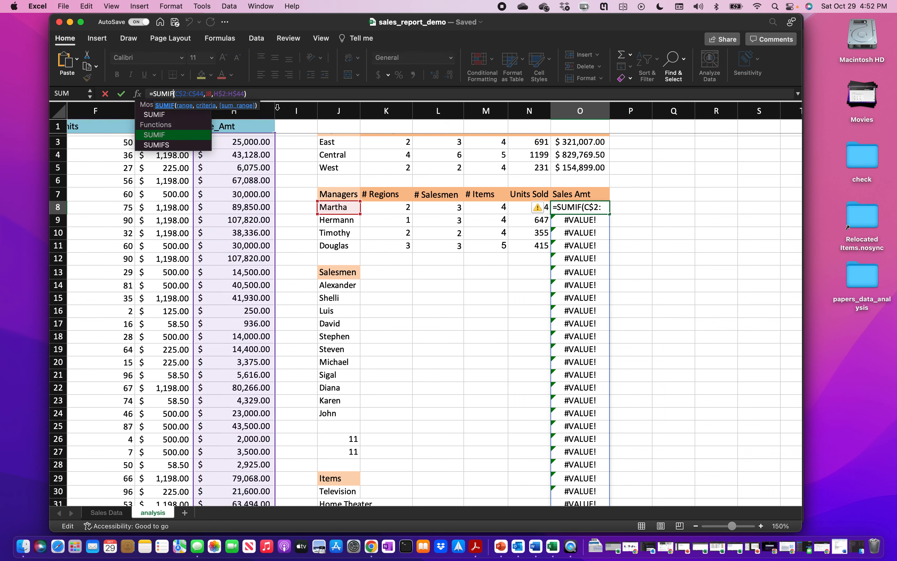
key(Return)
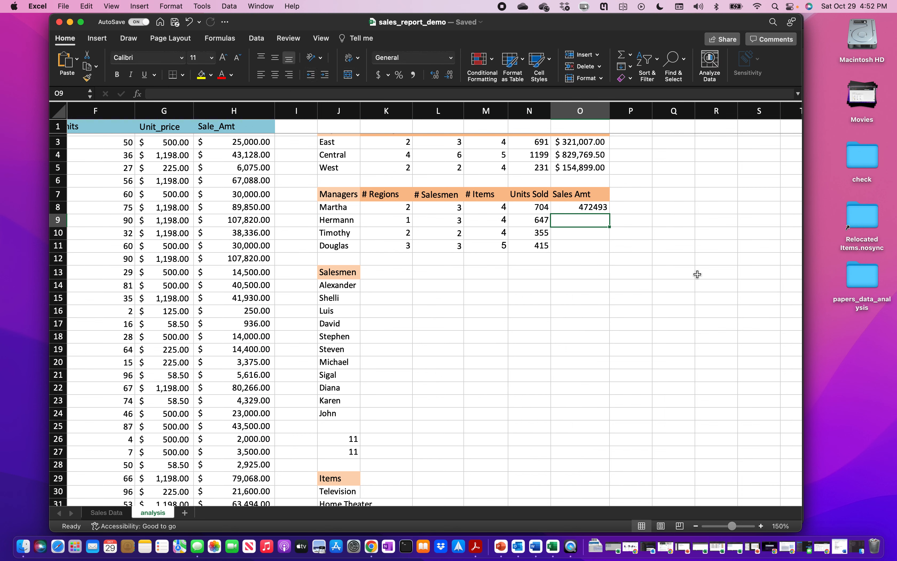
Fill the O8 sales amount formula down through O11 and apply the Accounting number format to the range.
click(590, 207)
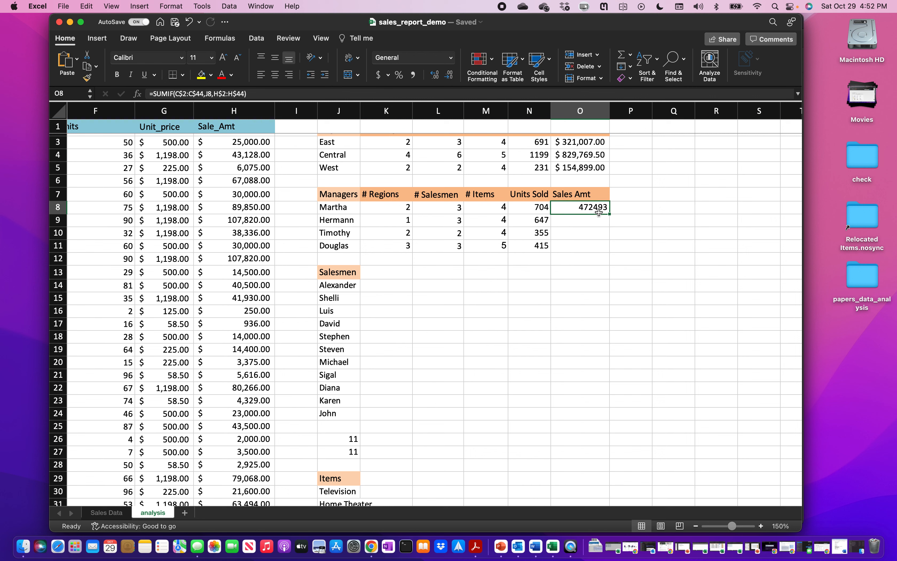
drag(610, 214, 612, 249)
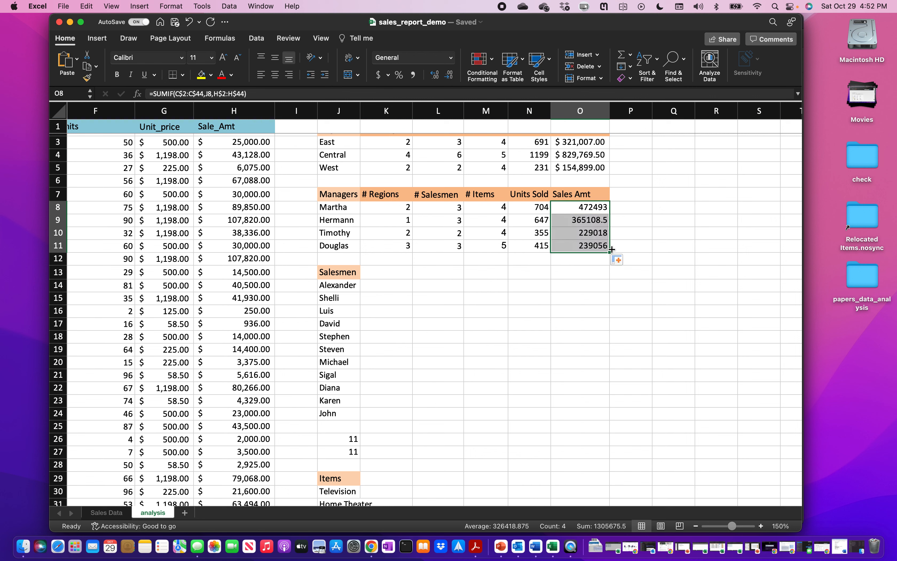
click(378, 79)
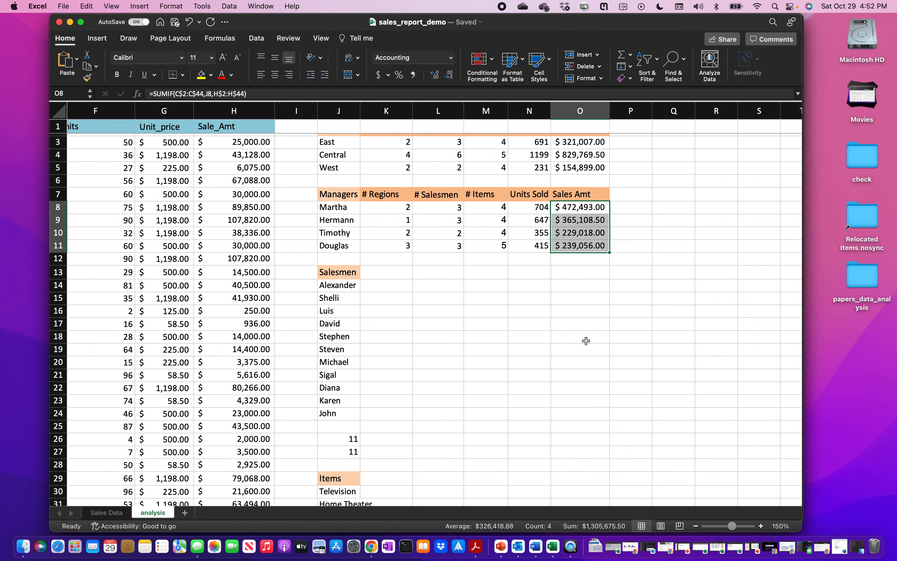
Add the headings Manager, Region and # Items in K13:M13 beside the Salesmen heading.
scroll(586, 340, down, 1)
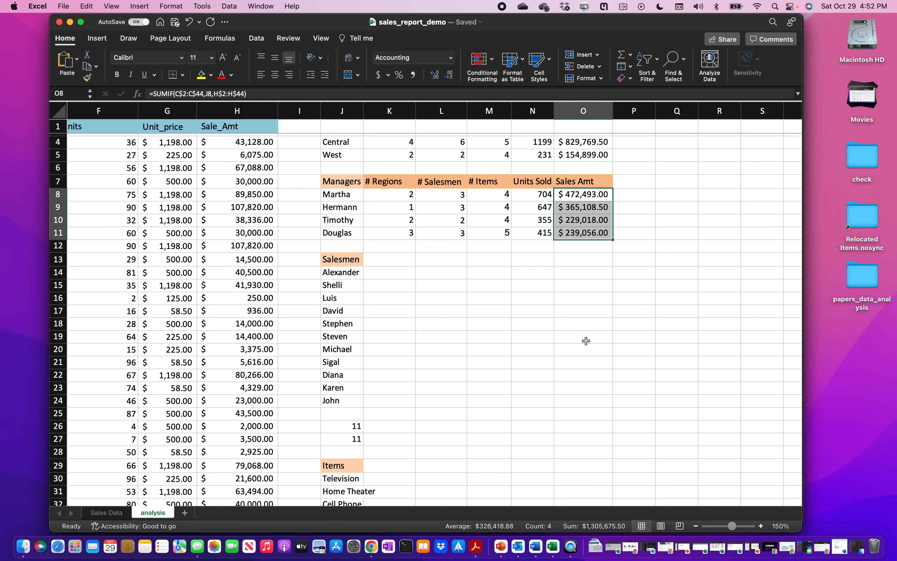
click(403, 259)
text(Manager)
key(Tab)
text(Regio)
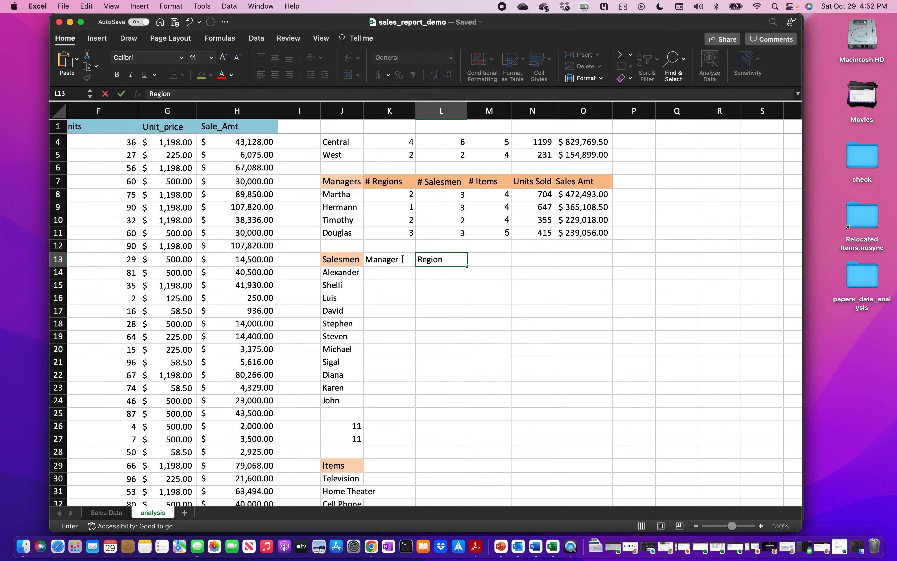
key(Tab)
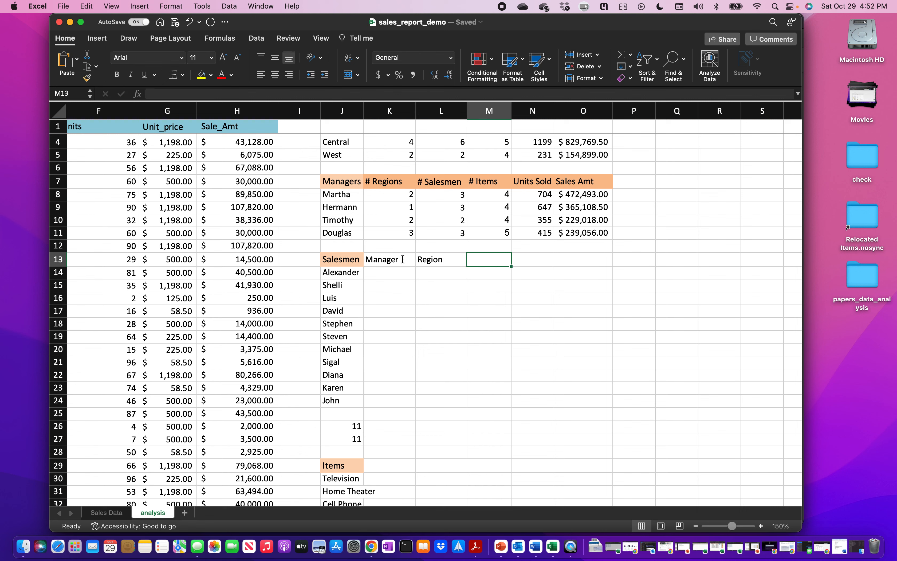
text(# iTems)
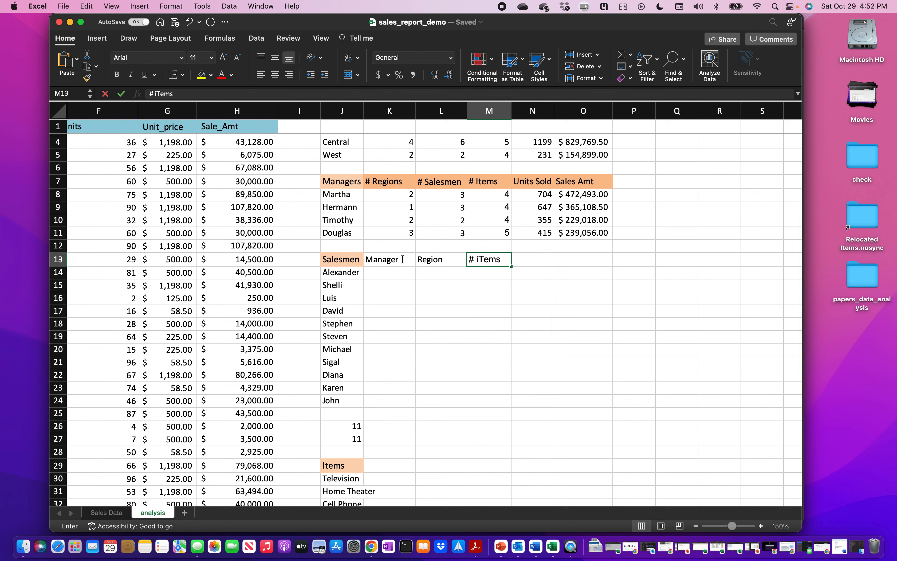
key(BackSpace)
key(BackSpace)
key(BackSpace)
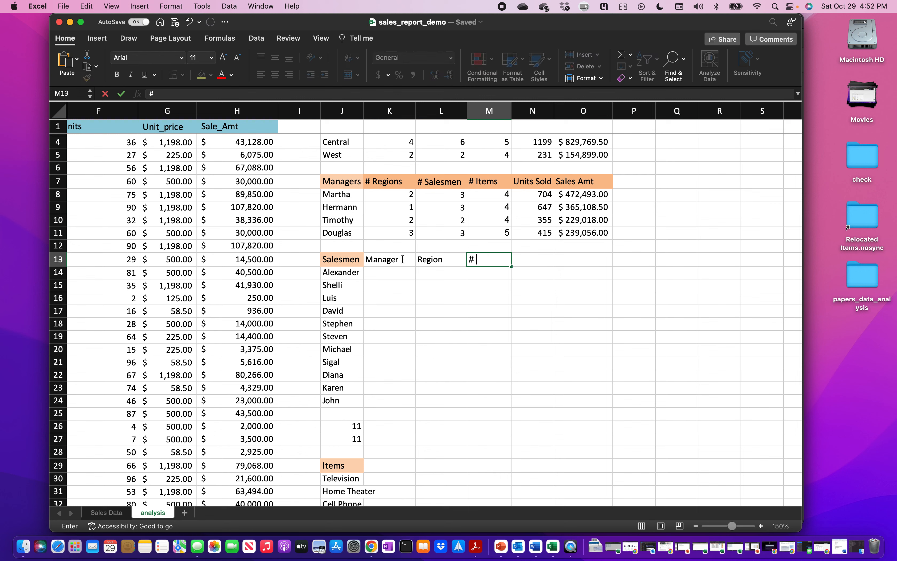
text(tems)
key(Tab)
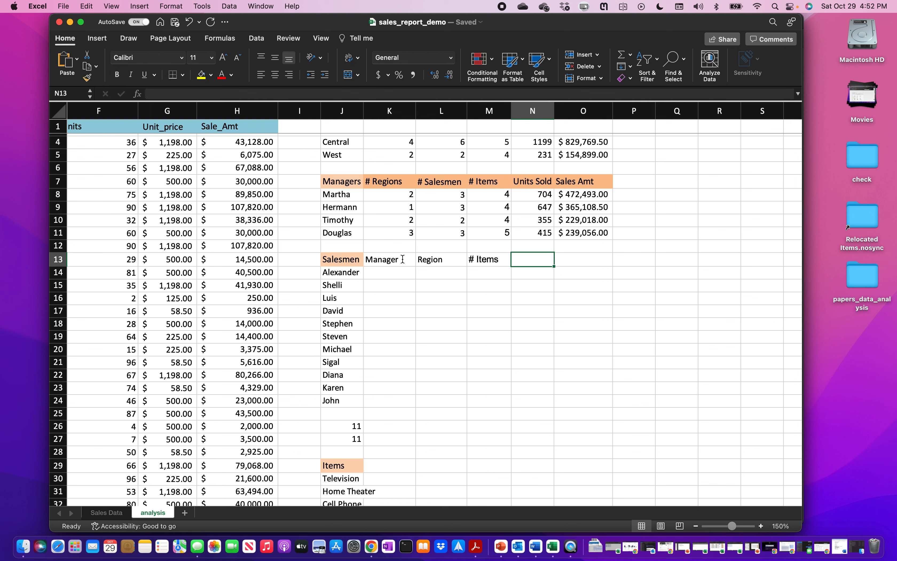
Add the headings Units Sold and Sale Amt in N13 and O13 of the Salesmen table.
text(U)
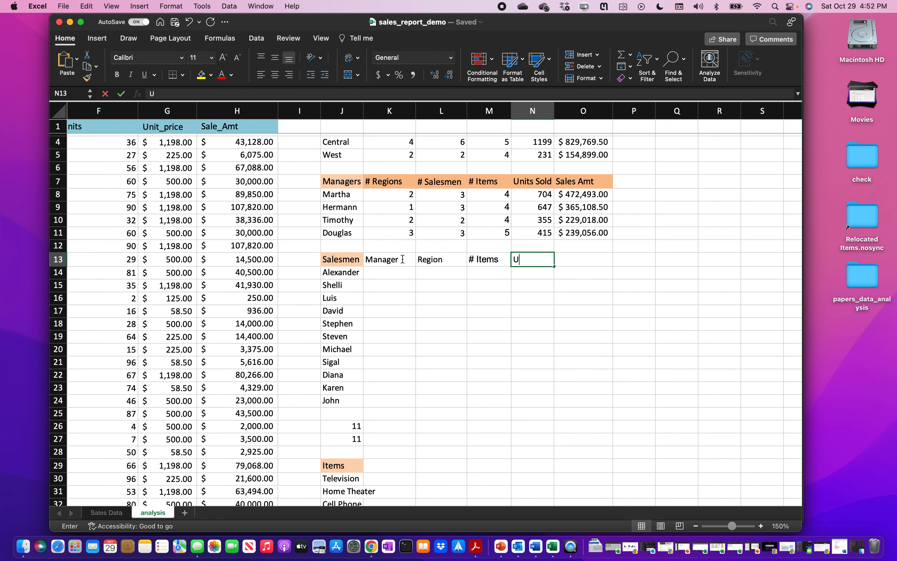
text(nits Sold)
key(Tab)
text(Sale Amt)
click(357, 282)
Apply the 60% - Accent6 cell style to the new Salesmen table headings in K13:O13.
click(377, 263)
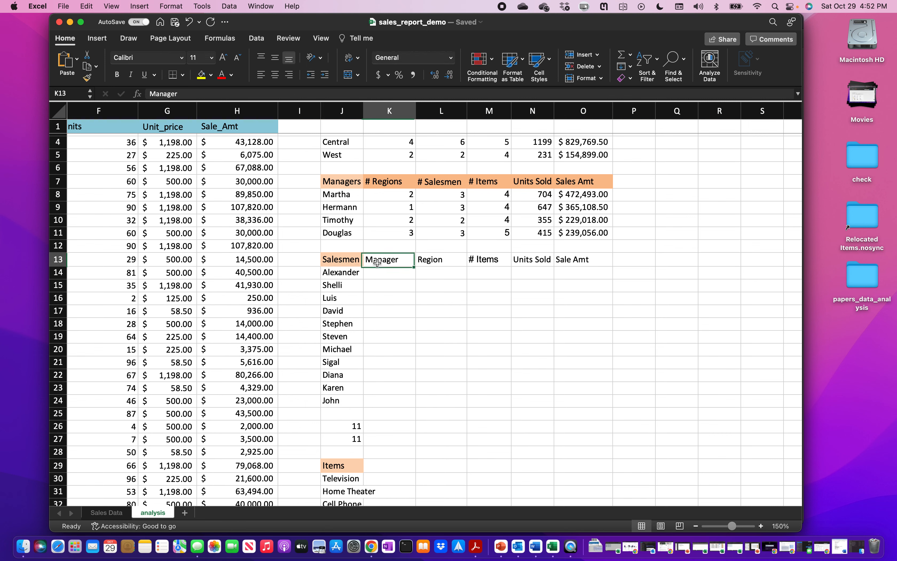
key(shift+super+Right)
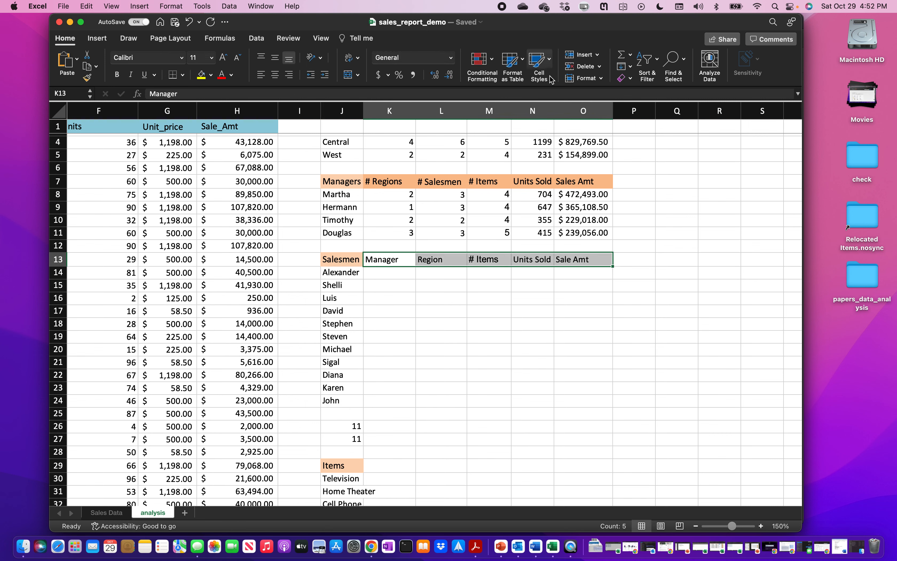
click(551, 62)
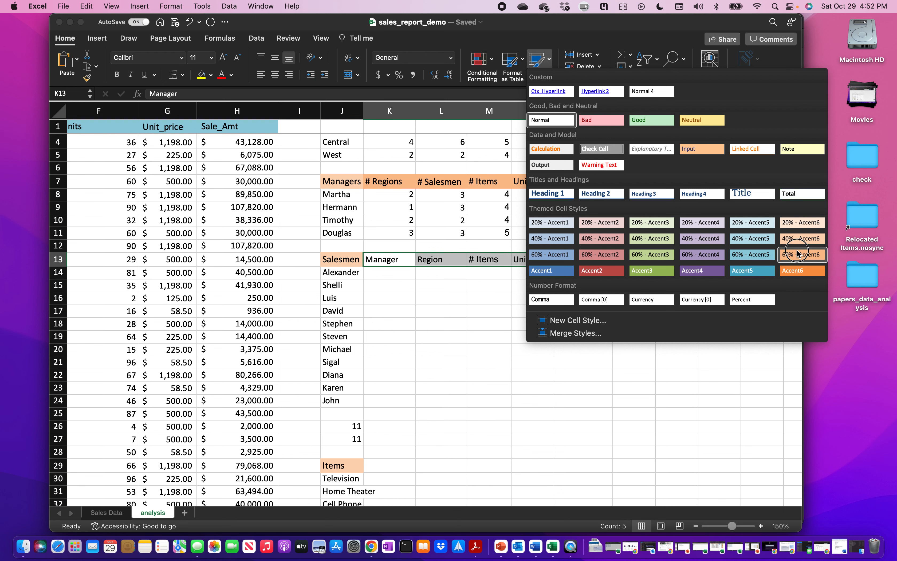
click(788, 255)
Begin a formula with nested COUNTA, UNIQUE and FILTER functions in K14 for the first salesman's manager.
click(382, 273)
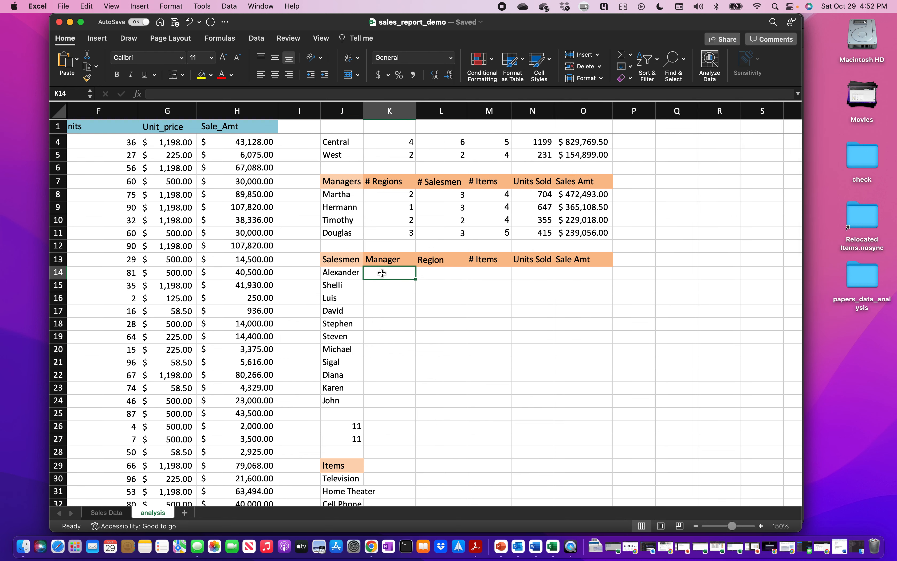
text(=counta(u)
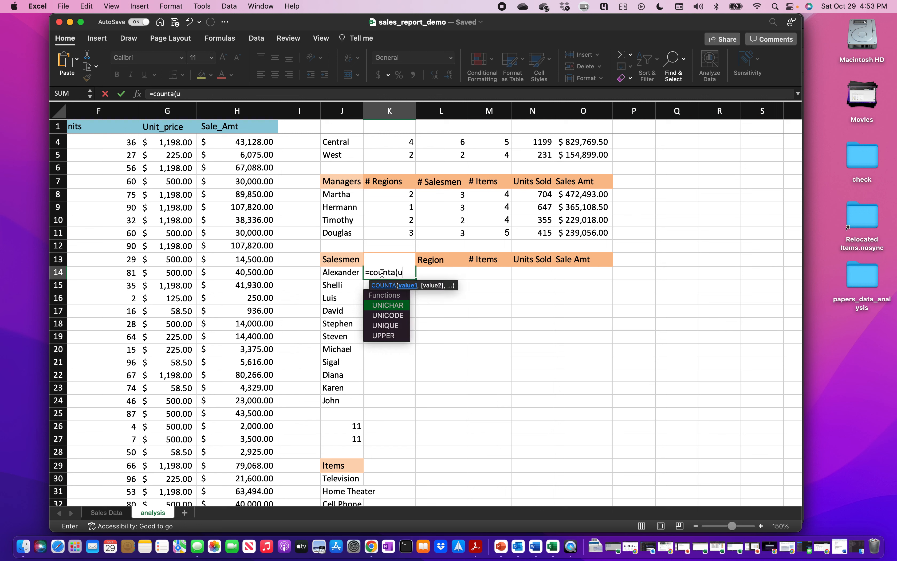
text(nique(f)
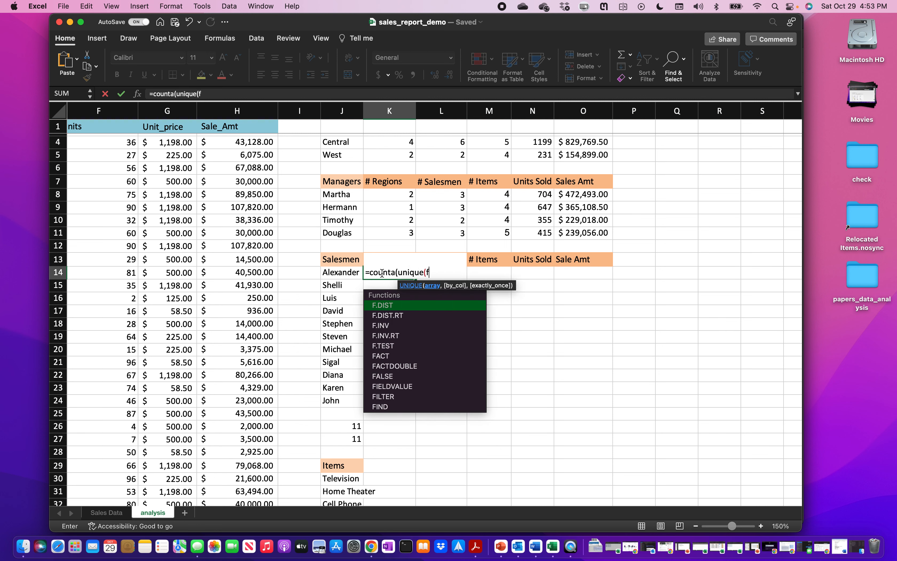
text(ilter()
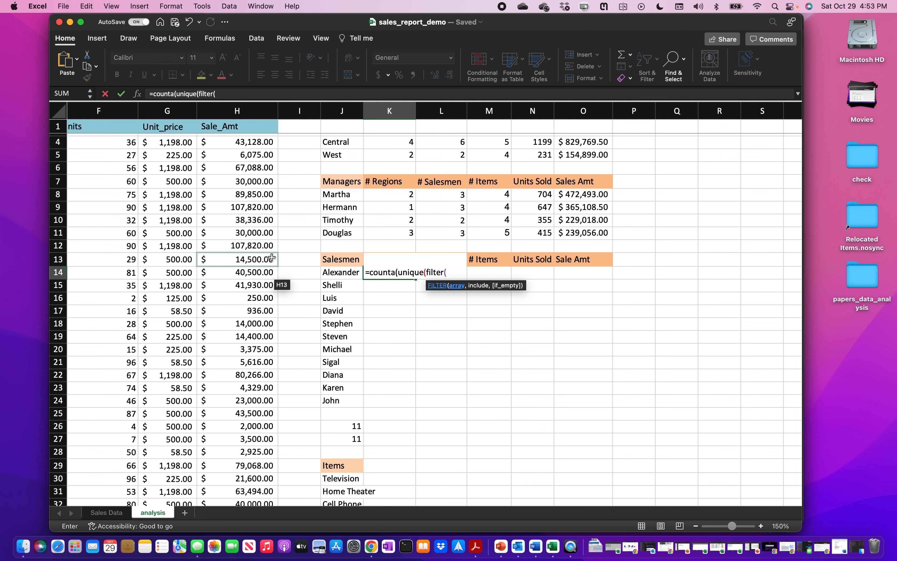
Discard the unfinished COUNTA, UNIQUE and FILTER formula in K14 under the Manager header.
scroll(274, 260, left, 2)
scroll(274, 260, up, 1)
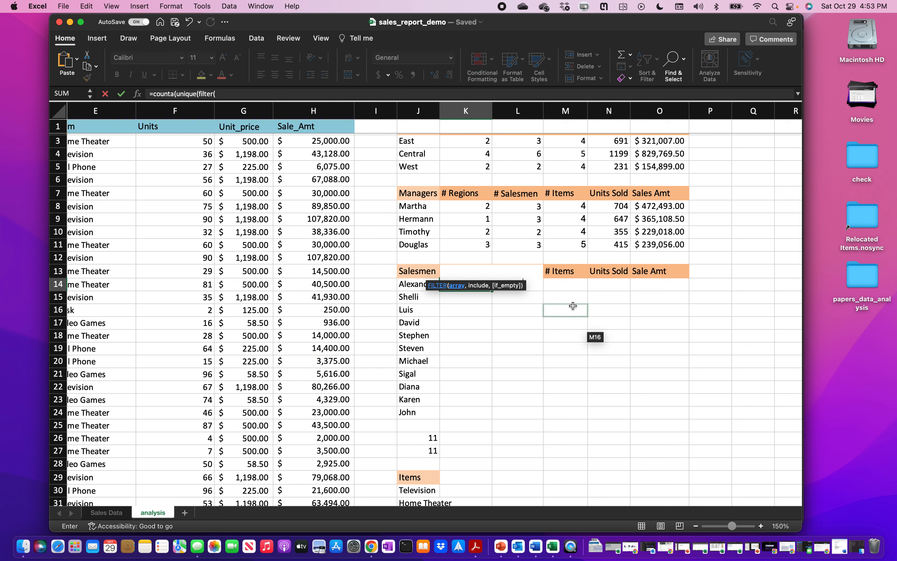
key(Escape)
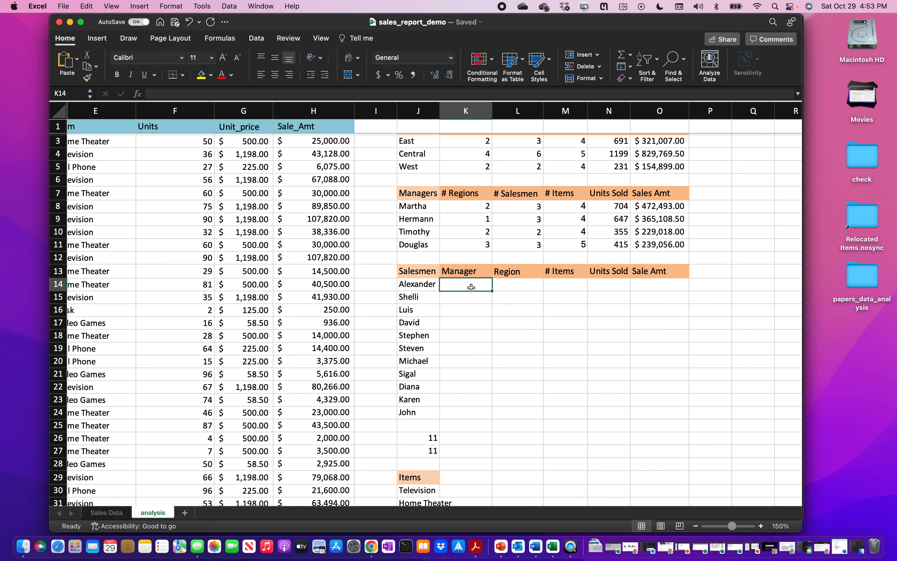
Examine the Manager and SalesMan columns of the sales data to see how each salesman relates to a manager.
scroll(471, 287, up, 1)
scroll(471, 287, left, 5)
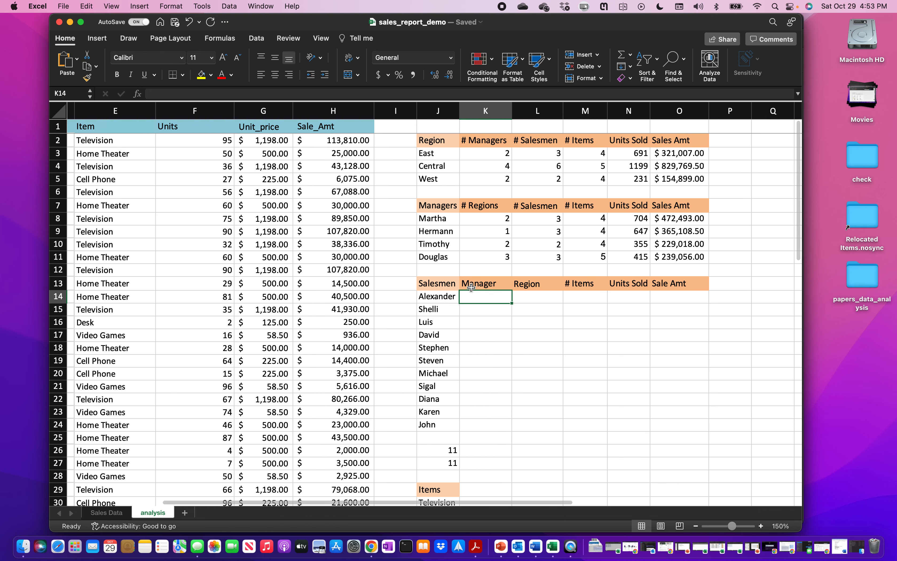
scroll(471, 287, left, 2)
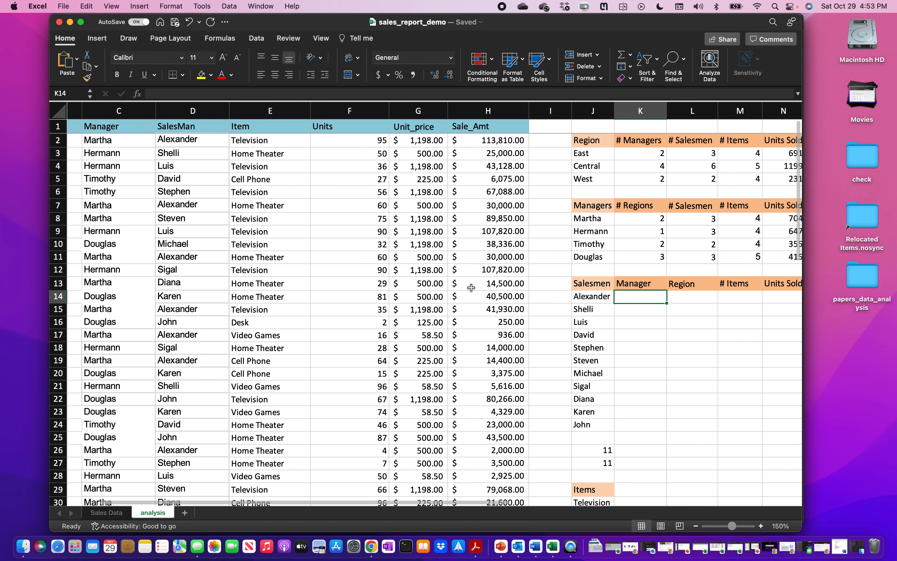
scroll(472, 287, right, 2)
scroll(472, 288, left, 2)
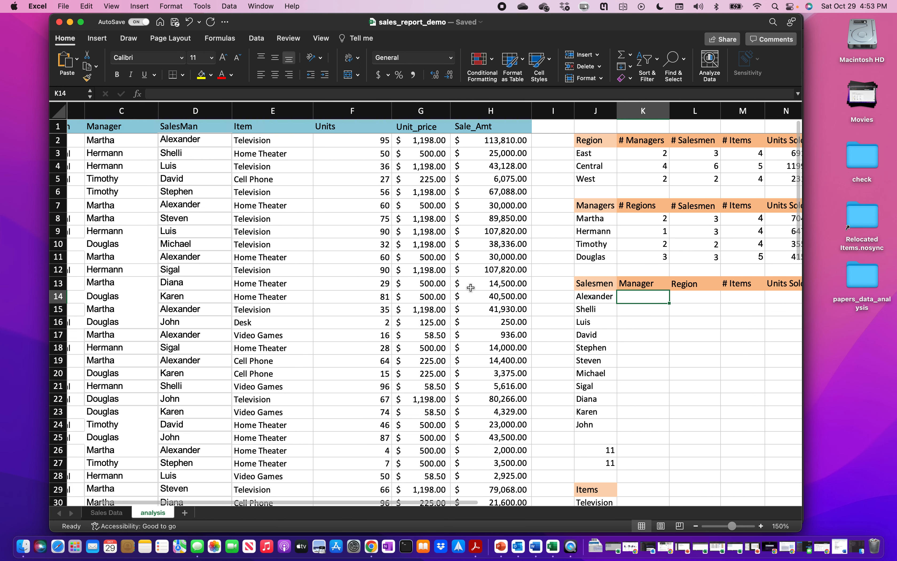
click(192, 111)
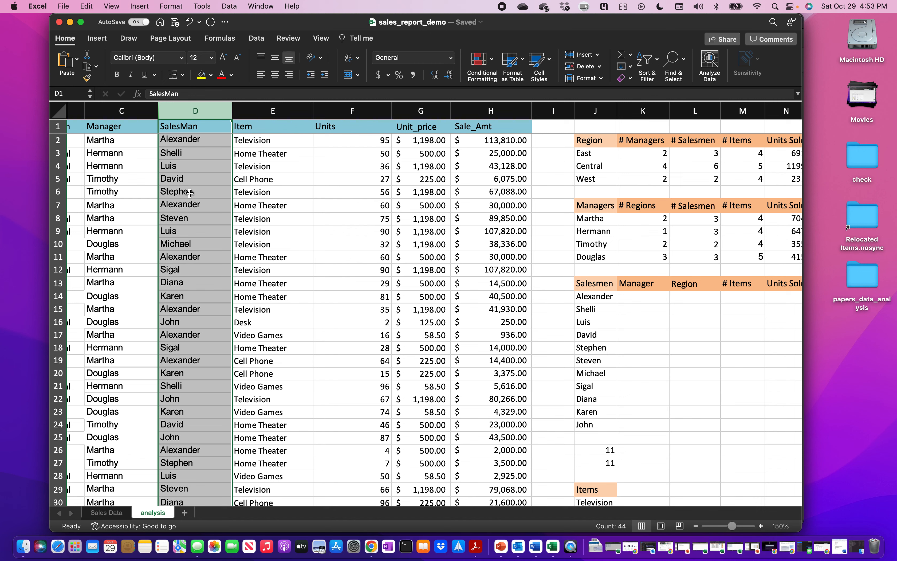
click(117, 114)
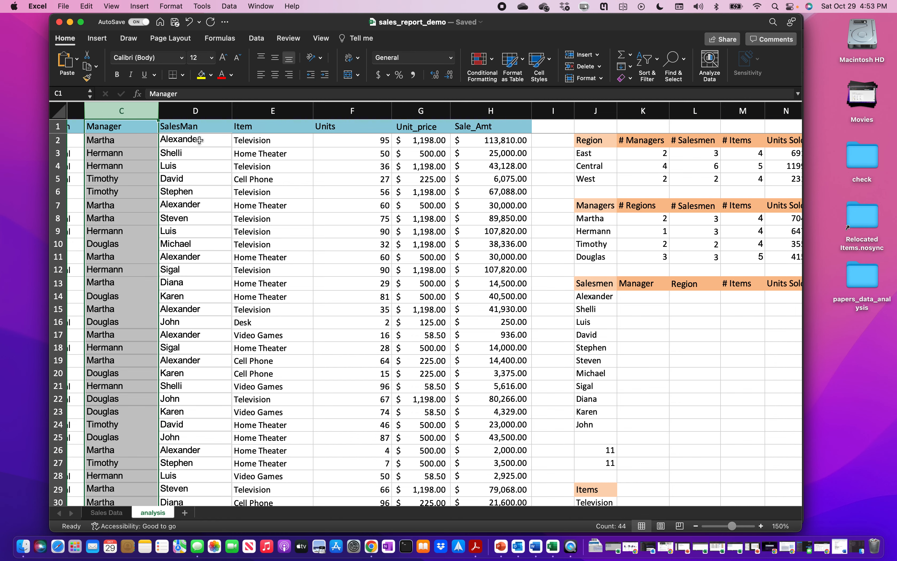
scroll(676, 362, down, 2)
scroll(677, 361, right, 1)
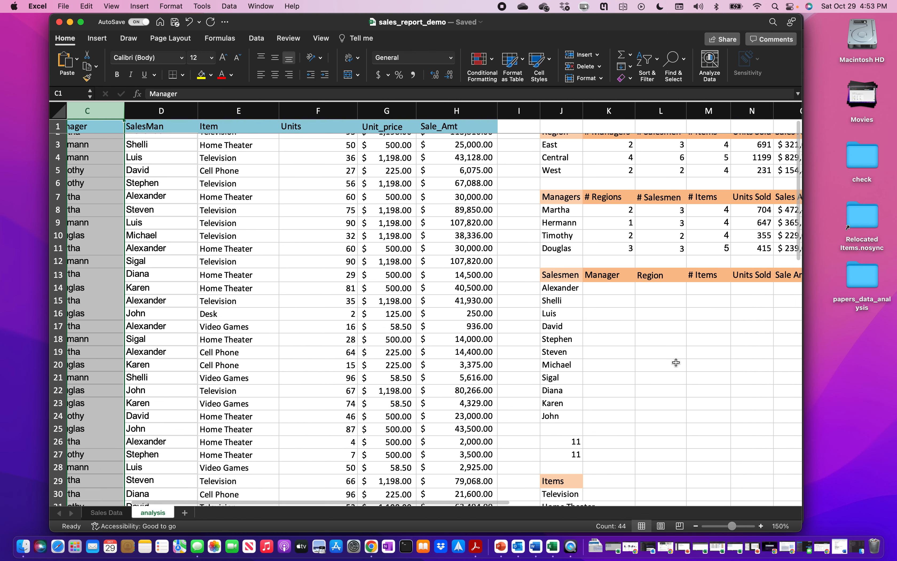
Widen column J so the item names in the Items list fit inside it.
scroll(677, 361, down, 4)
scroll(676, 362, right, 1)
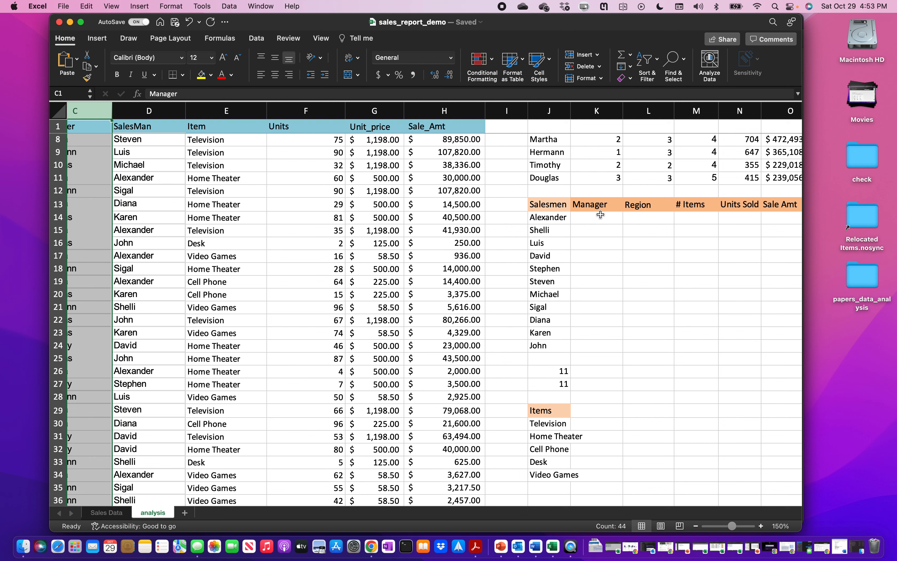
drag(570, 108, 585, 109)
scroll(623, 397, down, 4)
scroll(624, 397, right, 2)
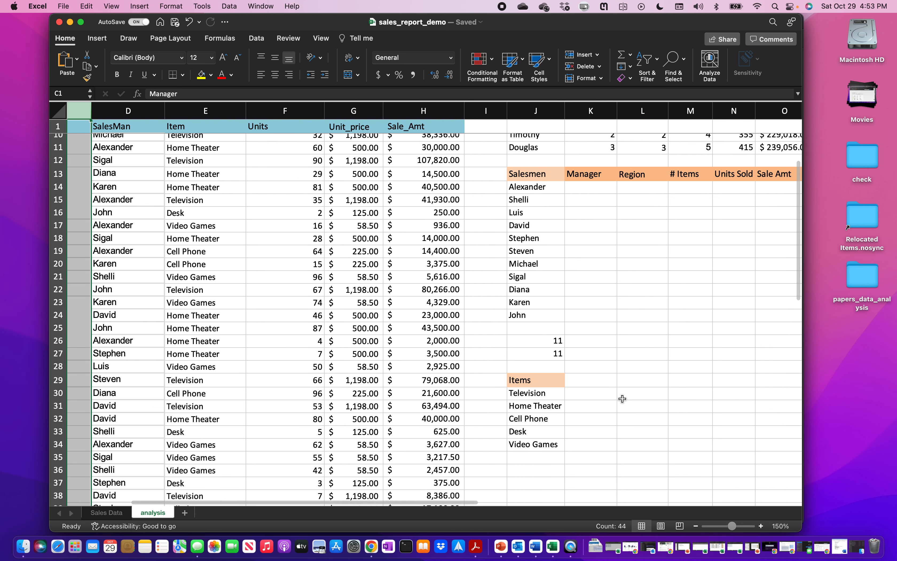
Enter the headers Price, Units Sold and Sales Amt in K29:M29, beside the Items header.
click(515, 362)
scroll(516, 361, right, 1)
scroll(516, 362, down, 1)
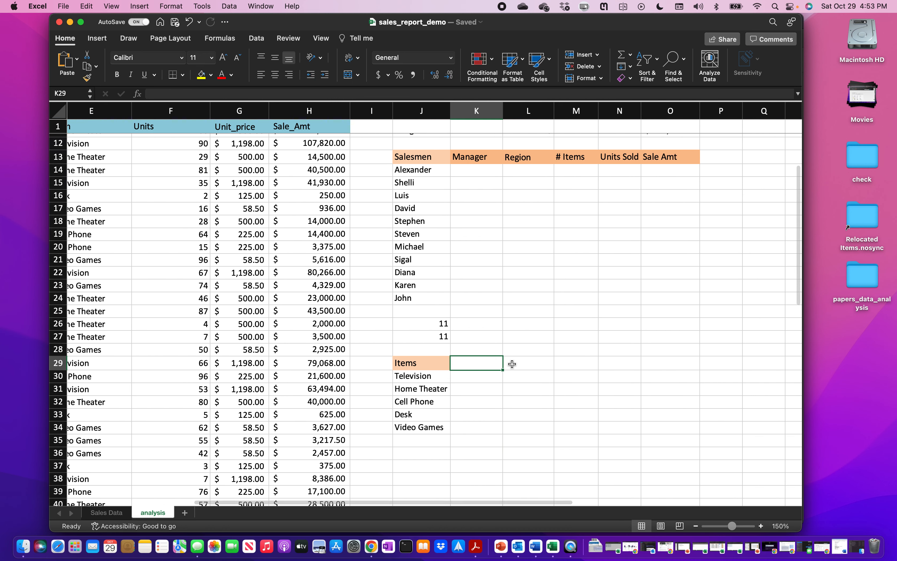
text(Price)
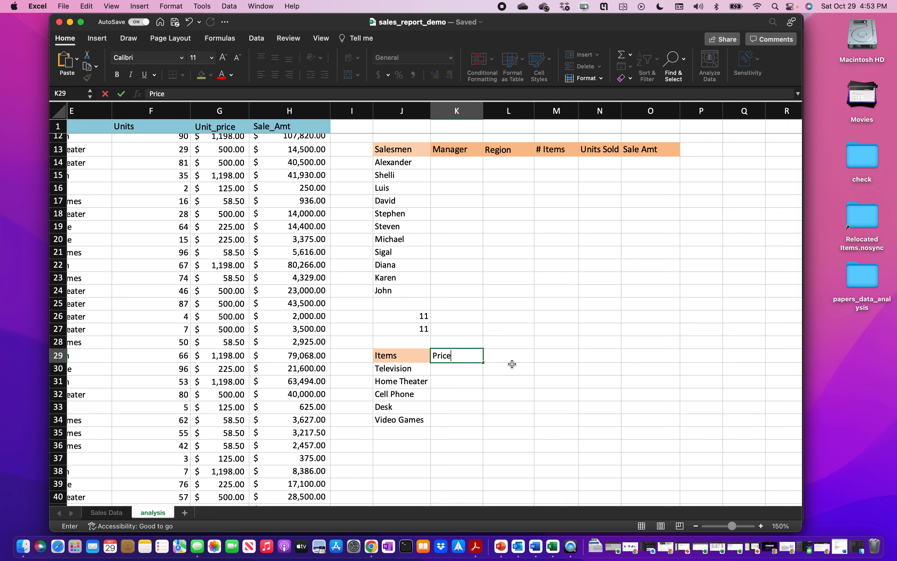
key(Tab)
text(Un)
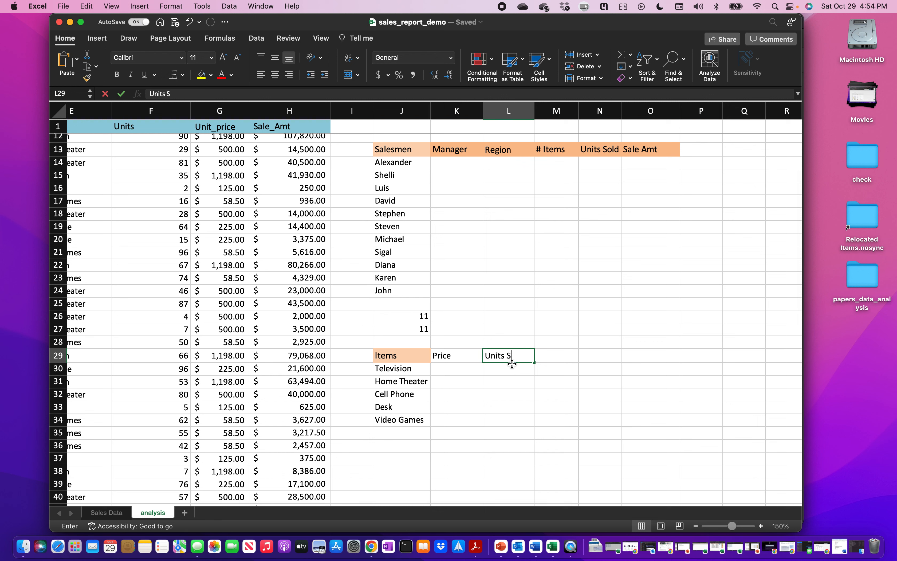
text(its Sold)
key(Tab)
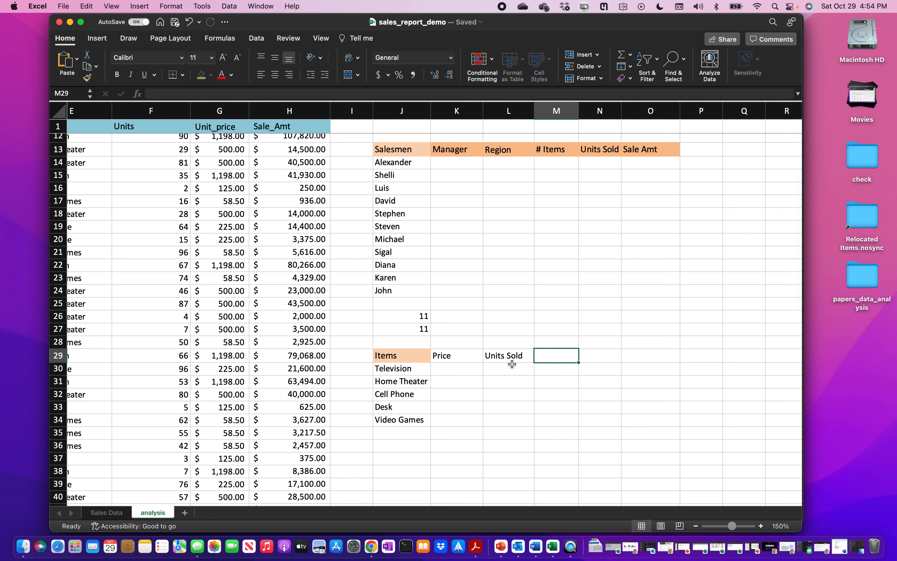
text(Sale)
key(BackSpace)
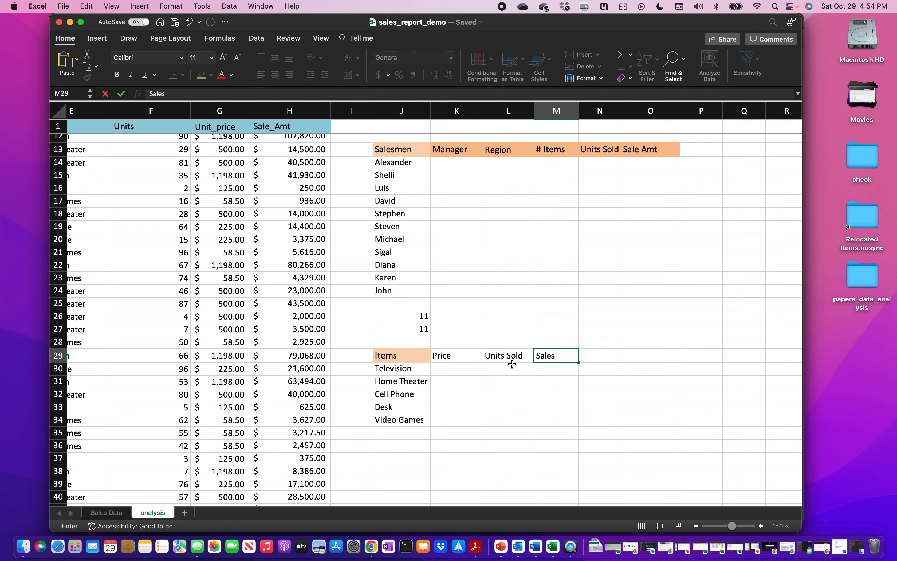
text(Amt)
key(Tab)
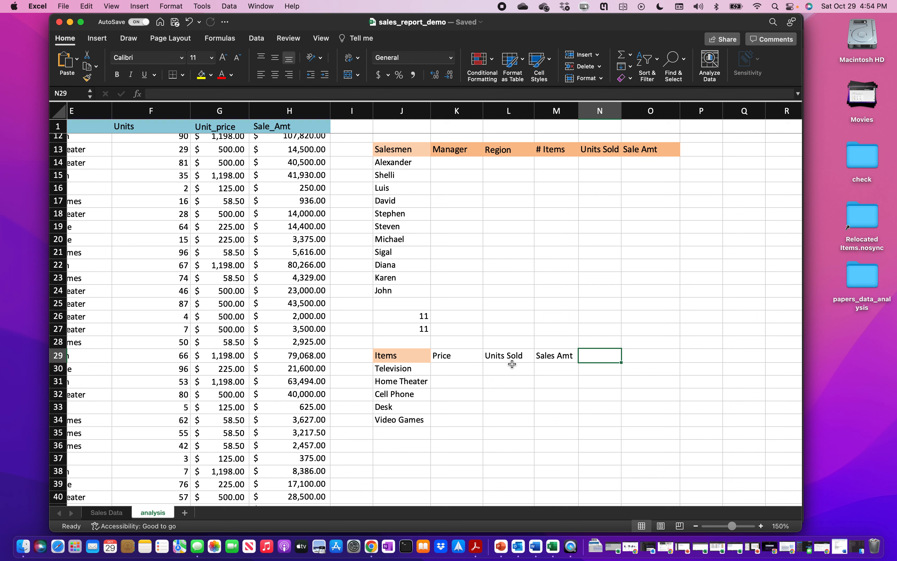
Enter the headers # Managers, # Salesmen and # Regions in N29:P29 of the Items table.
text(# Managers)
key(Tab)
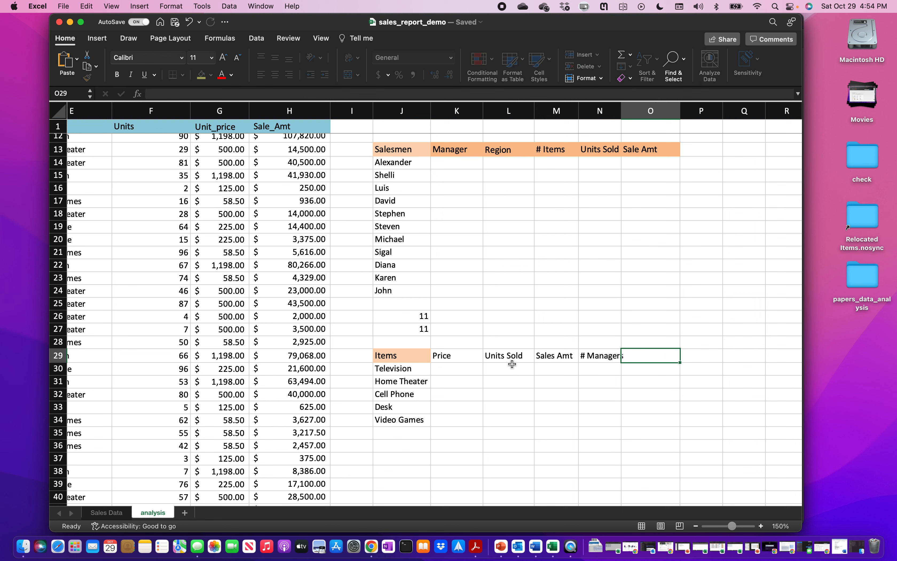
text(# Salesmen)
key(Tab)
text(#R)
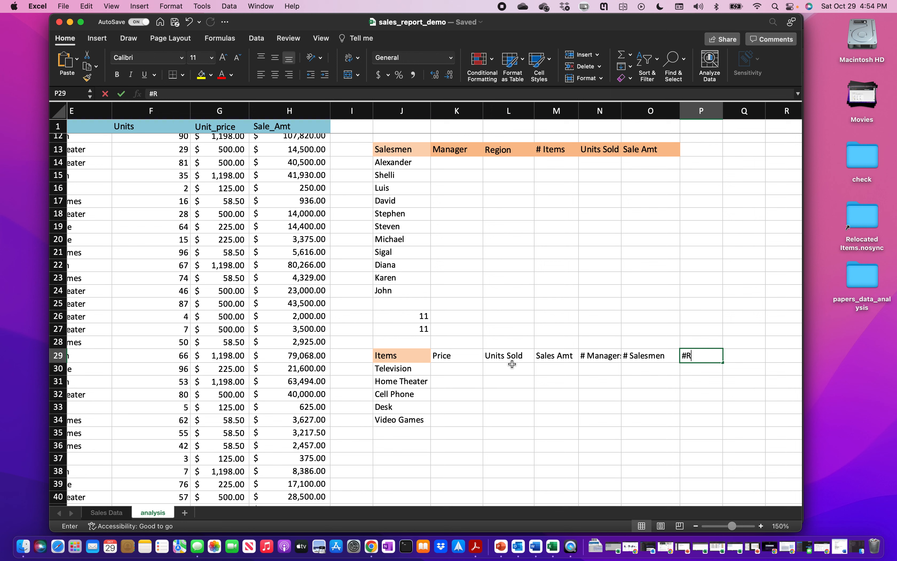
text(egions)
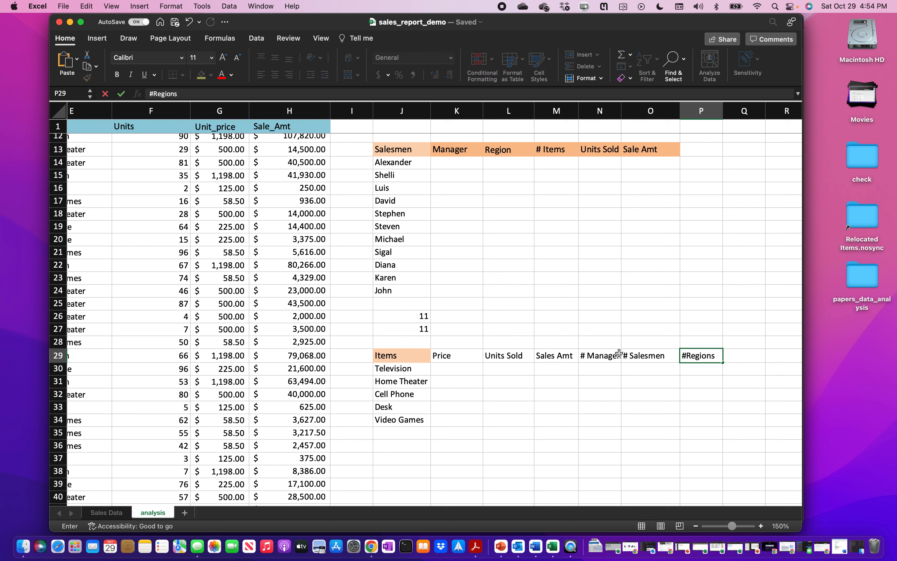
click(688, 355)
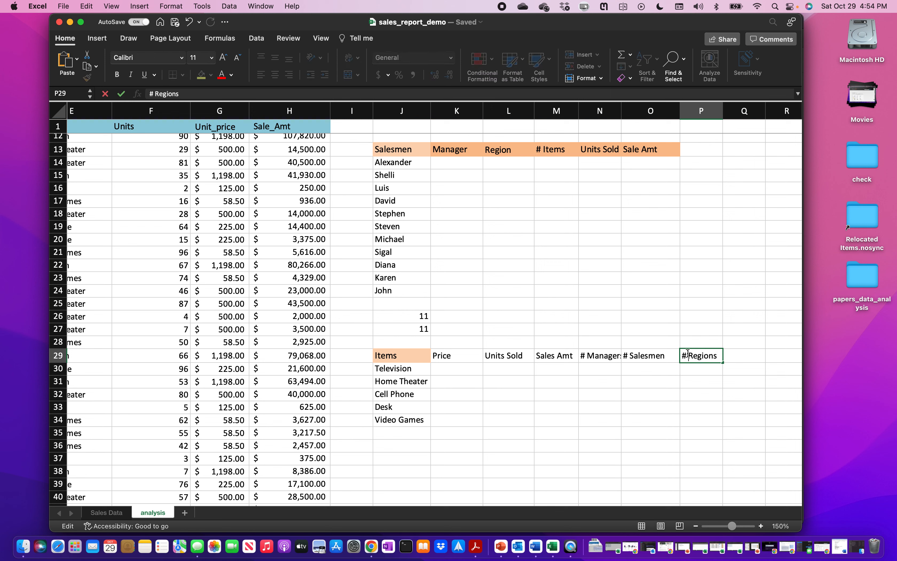
Apply the 60% - Accent6 cell style to the Items table headers in K29:P29.
click(453, 353)
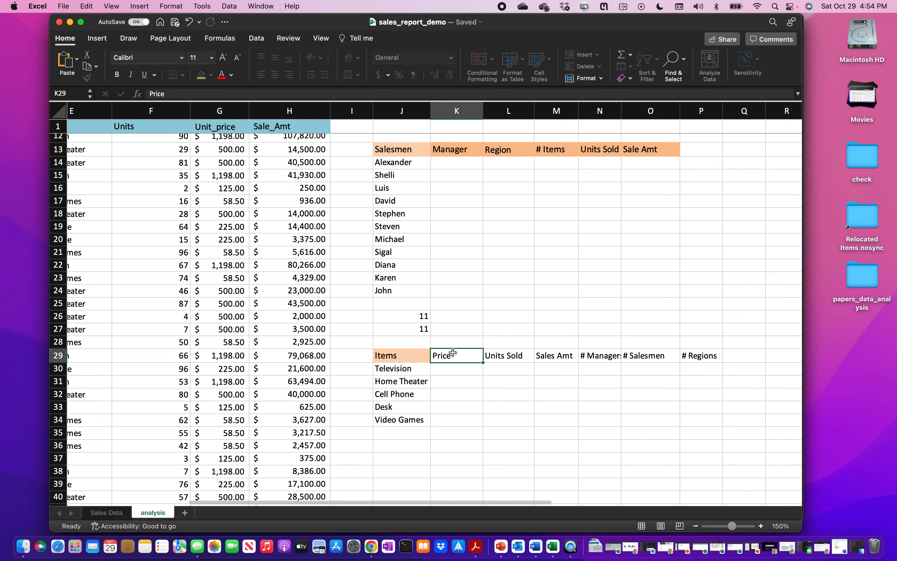
key(shift+Right)
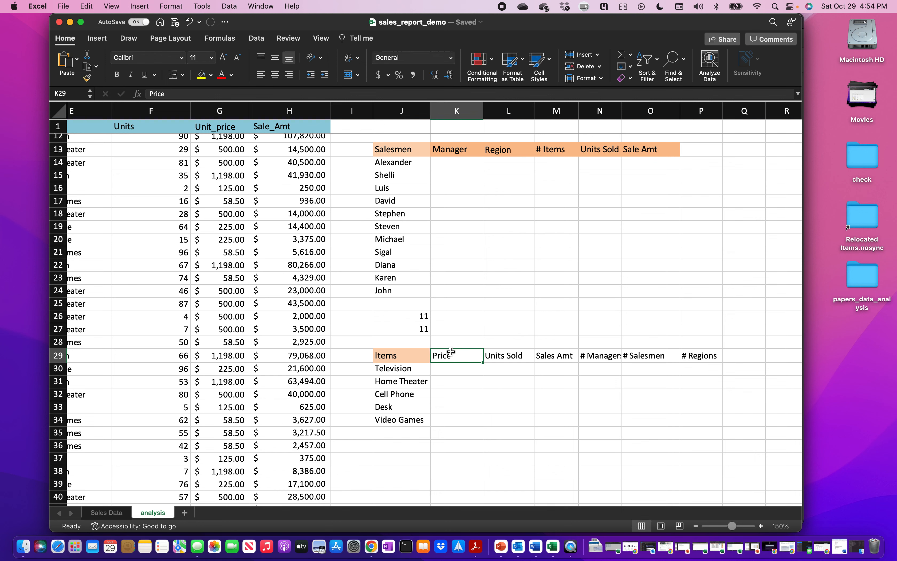
key(super+shift+Right)
click(549, 60)
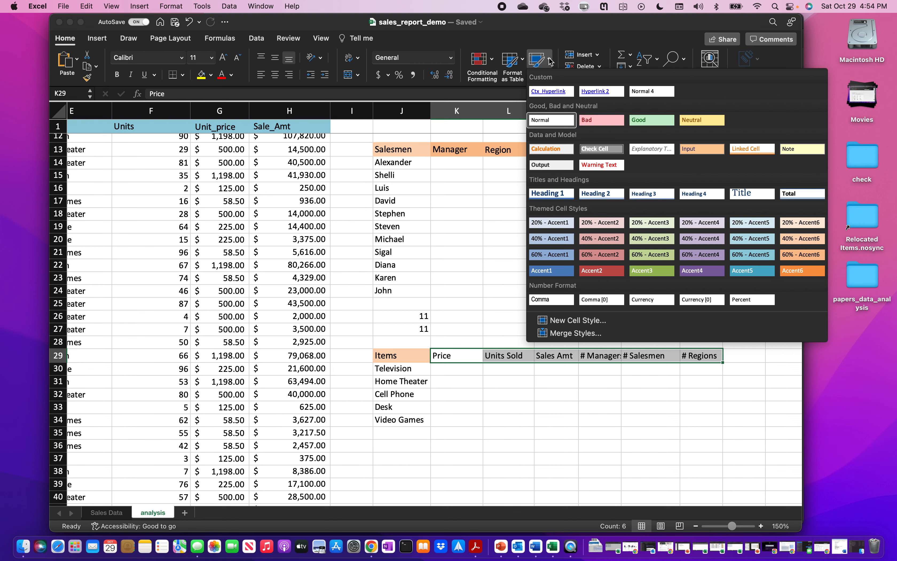
click(792, 253)
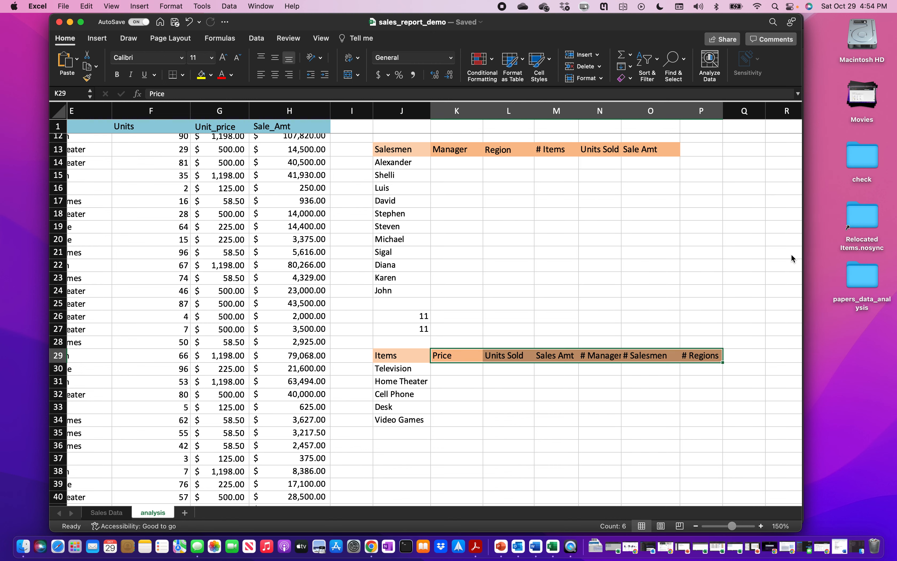
Examine how the Item and Unit_price columns of the sales data correspond, using the Television entry in row 2.
double_click(457, 379)
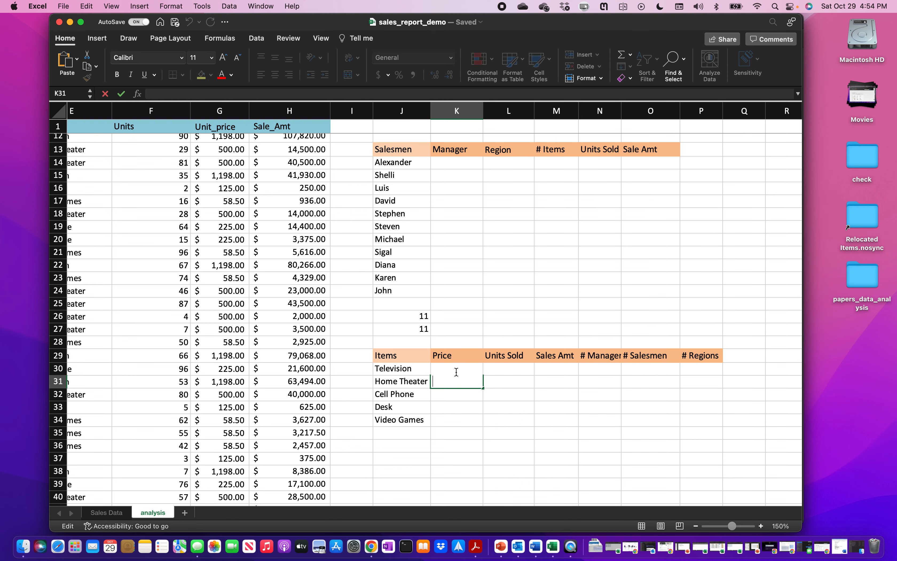
click(427, 369)
click(452, 371)
scroll(454, 374, left, 3)
scroll(455, 374, up, 2)
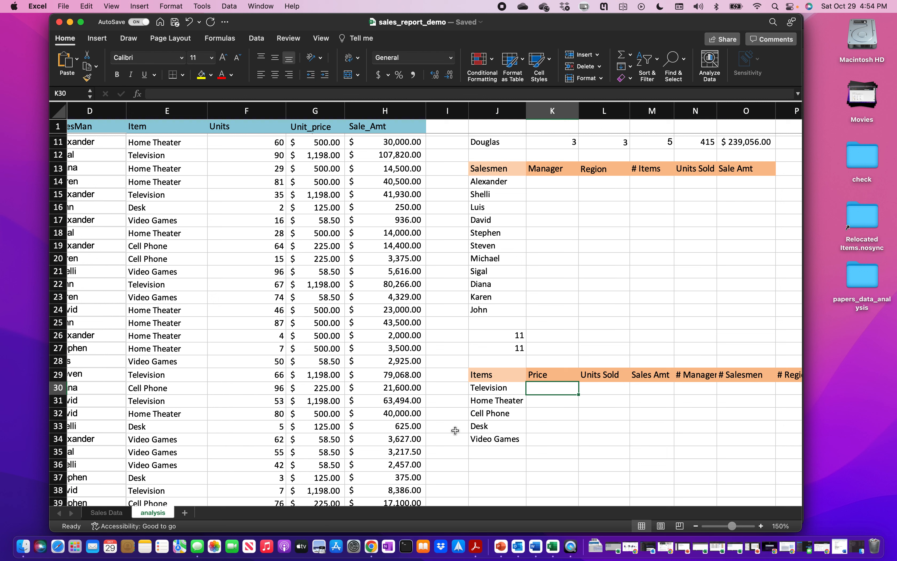
scroll(171, 153, up, 5)
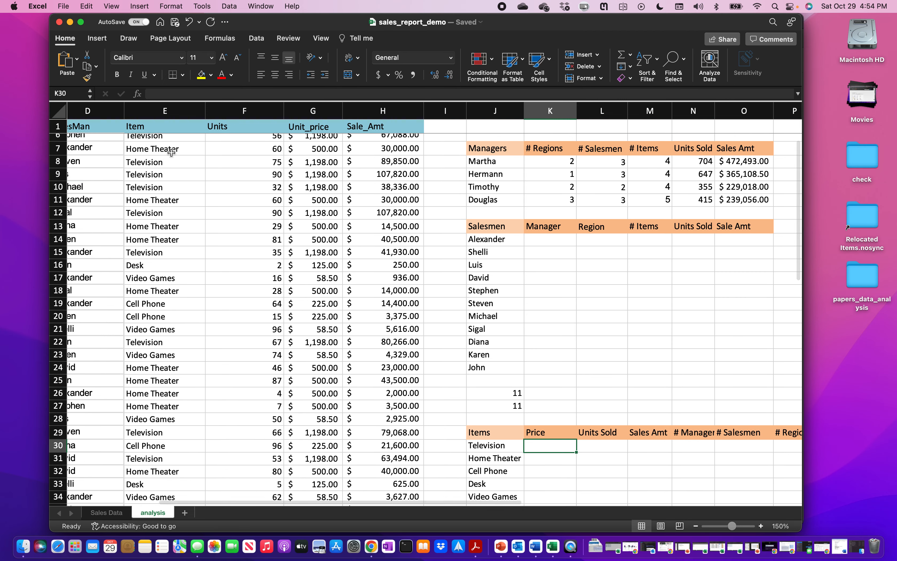
click(174, 139)
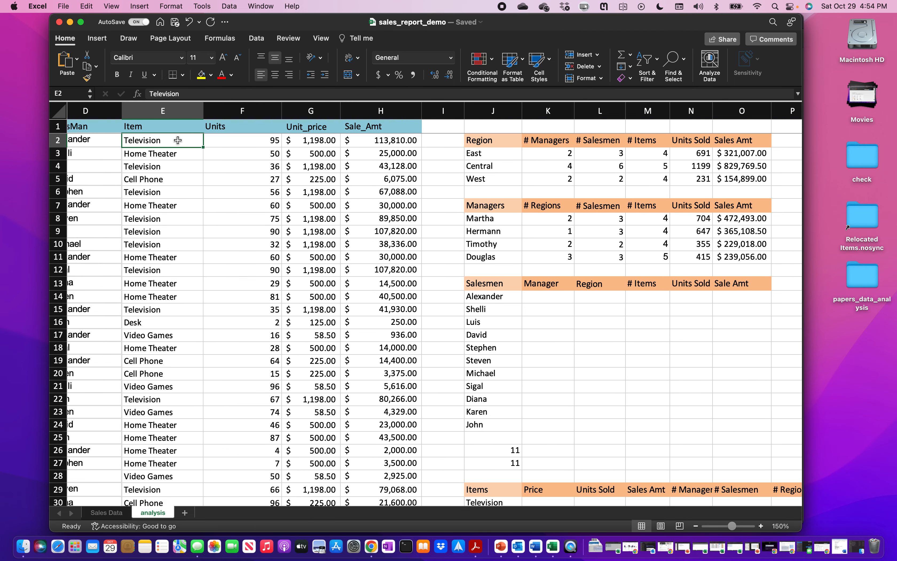
click(193, 140)
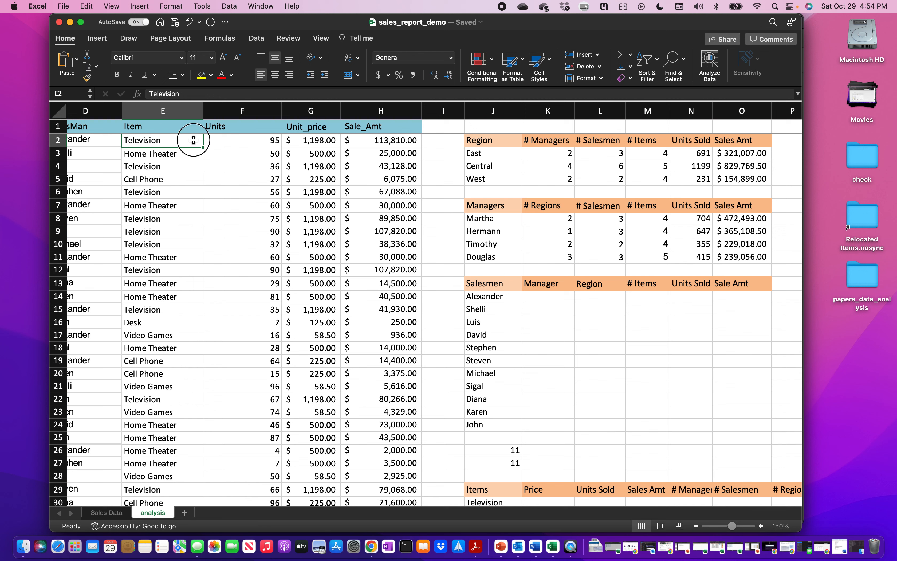
click(326, 140)
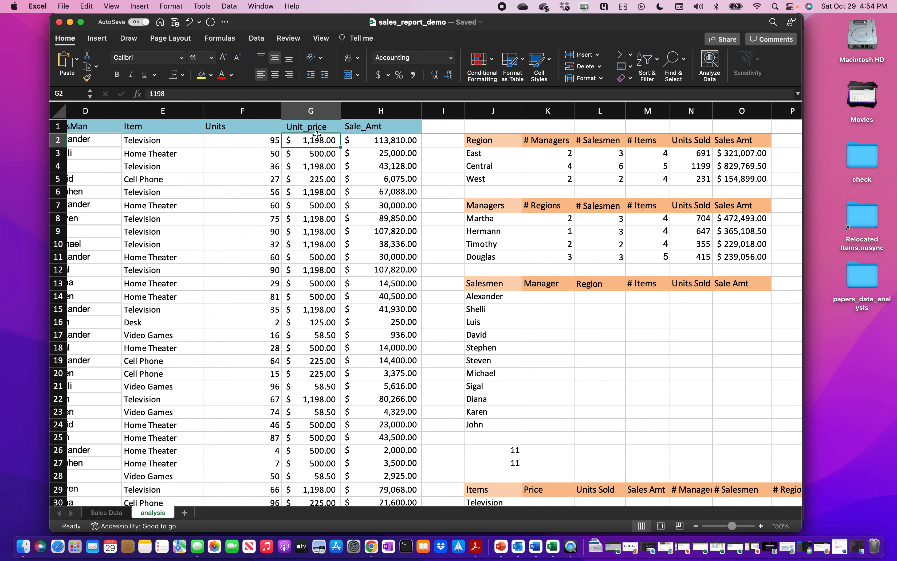
click(194, 140)
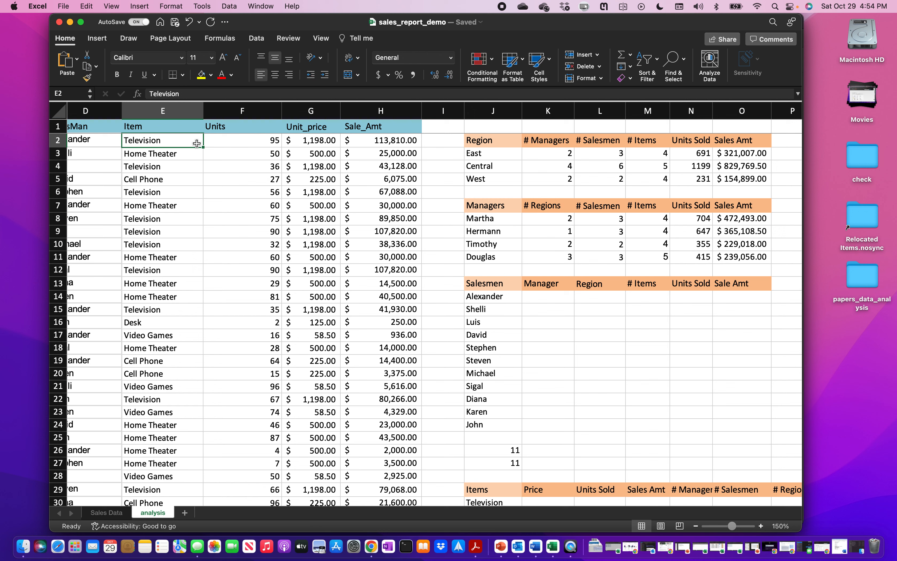
click(312, 140)
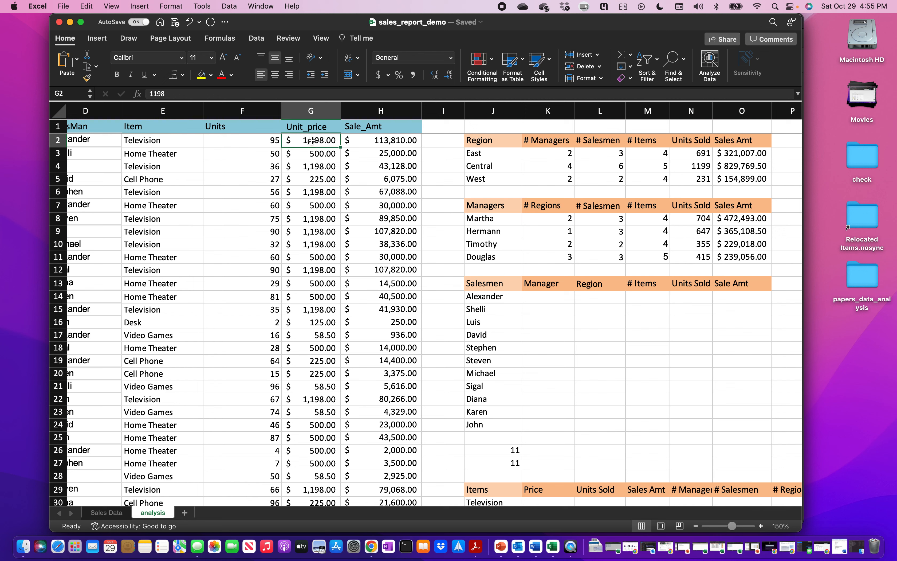
click(171, 141)
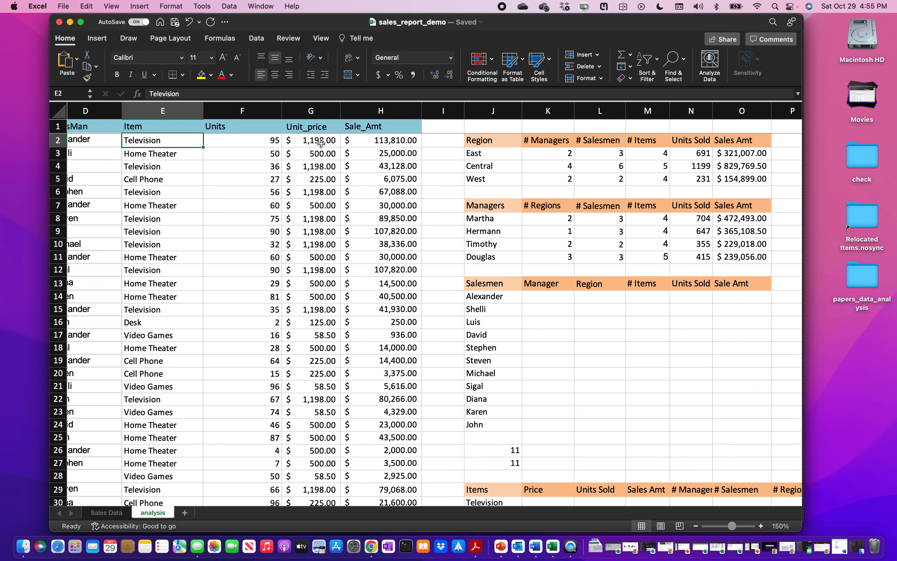
Begin a VLOOKUP formula in K30, the Price cell for Television in the Items table.
scroll(549, 387, down, 5)
click(542, 422)
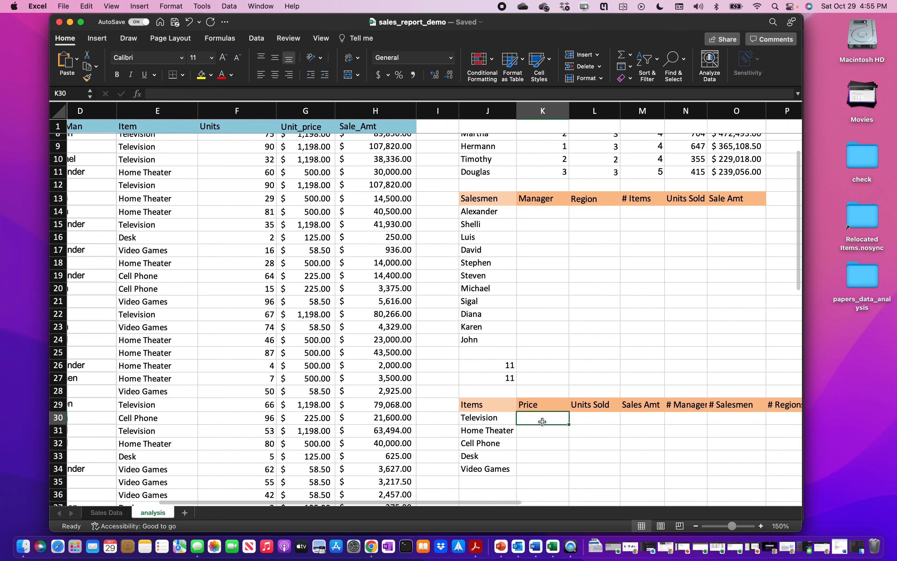
text(=vlookup)
scroll(199, 420, down, 2)
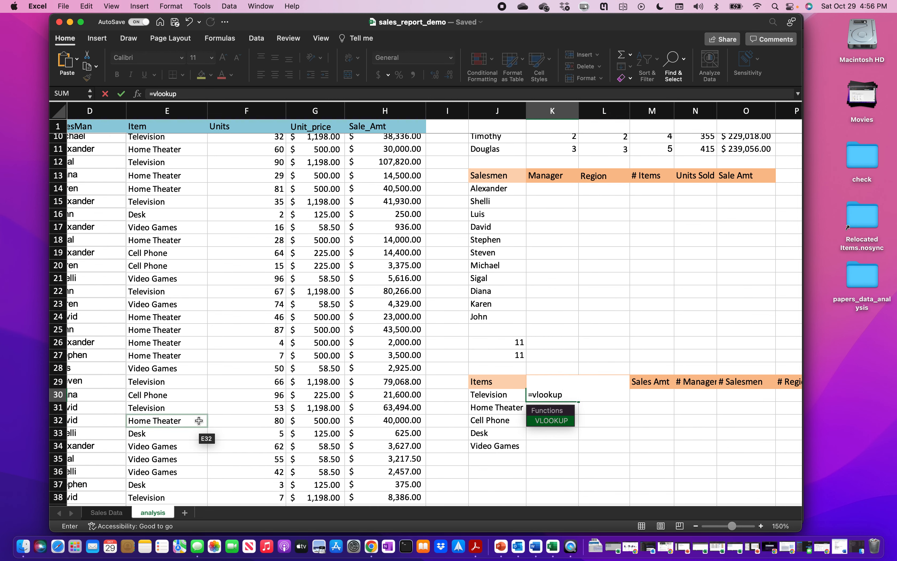
text(()
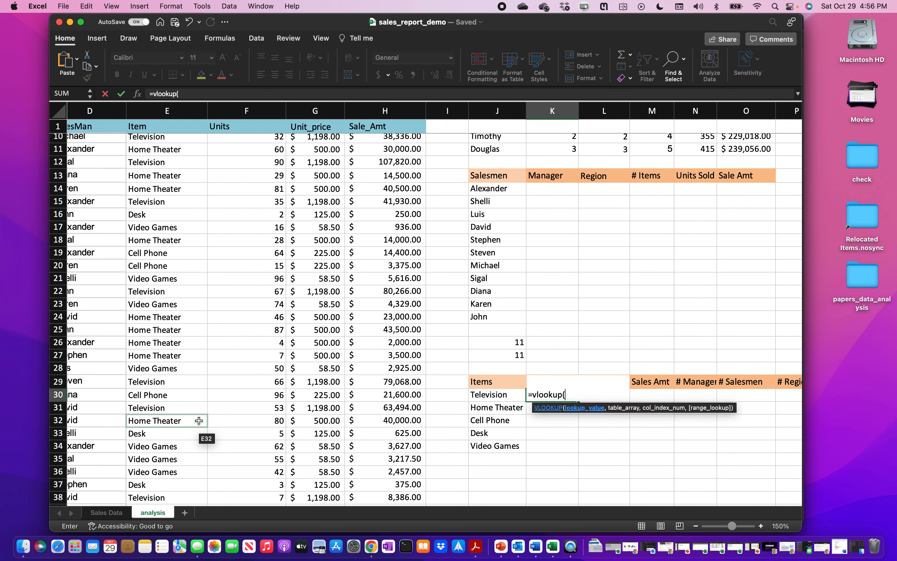
click(496, 395)
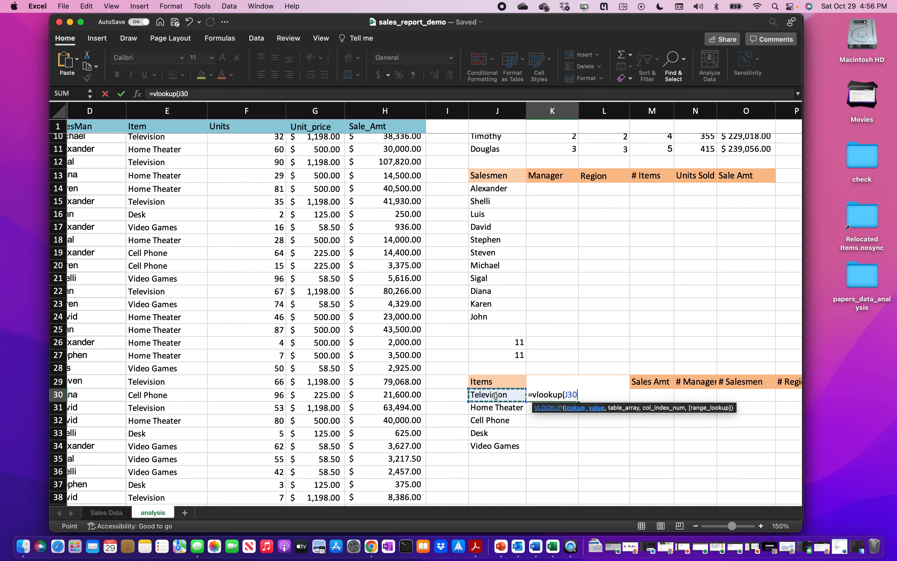
text(,)
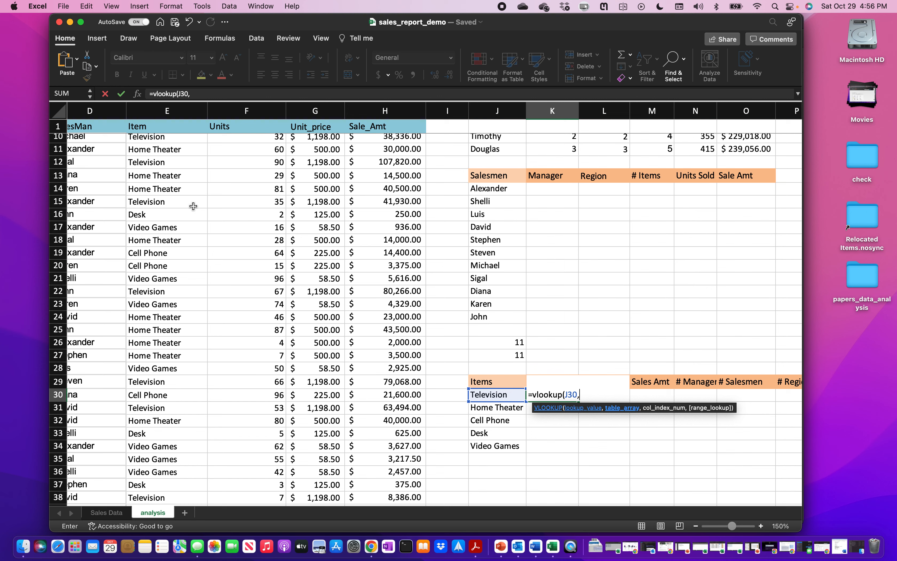
scroll(194, 206, up, 5)
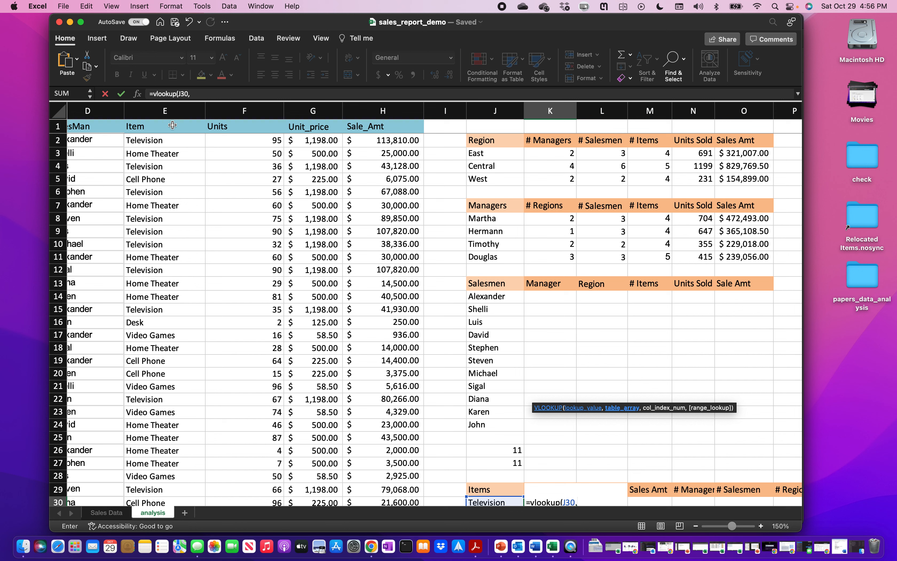
click(173, 126)
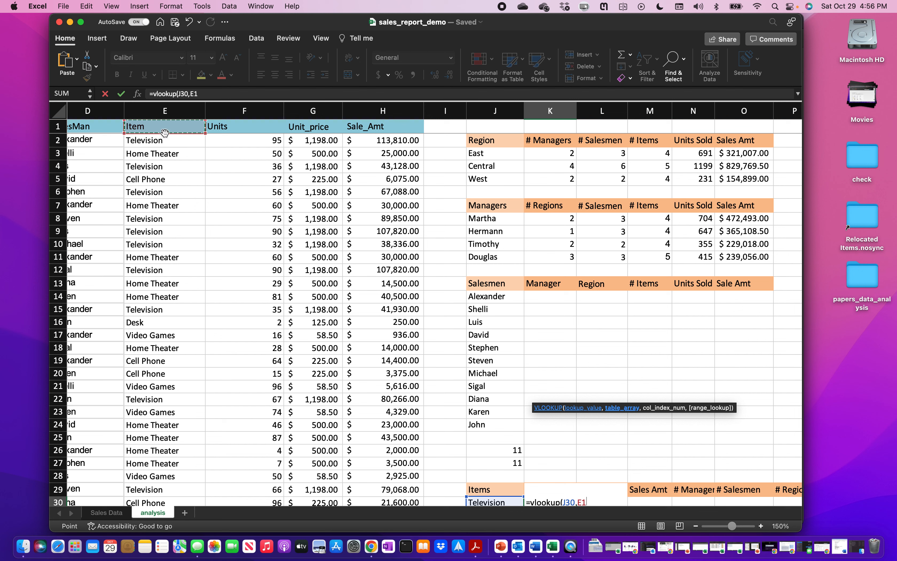
click(178, 141)
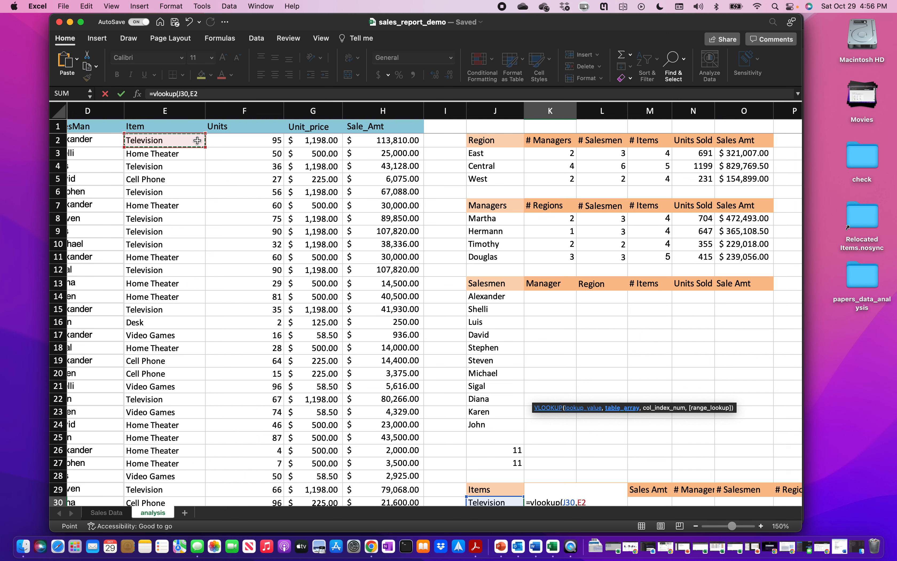
key(ctrl+Right)
key(ctrl+Up)
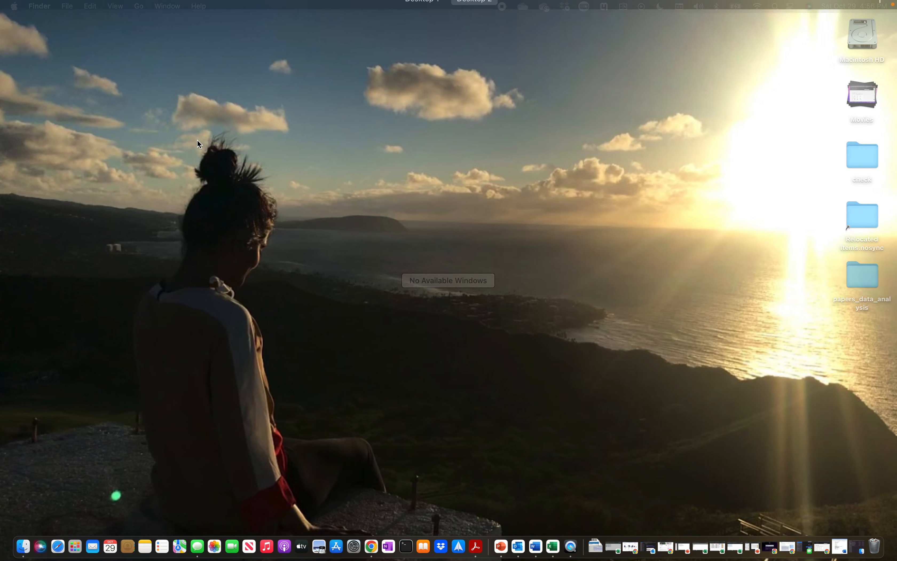
mouse_move(437, 3)
click(397, 37)
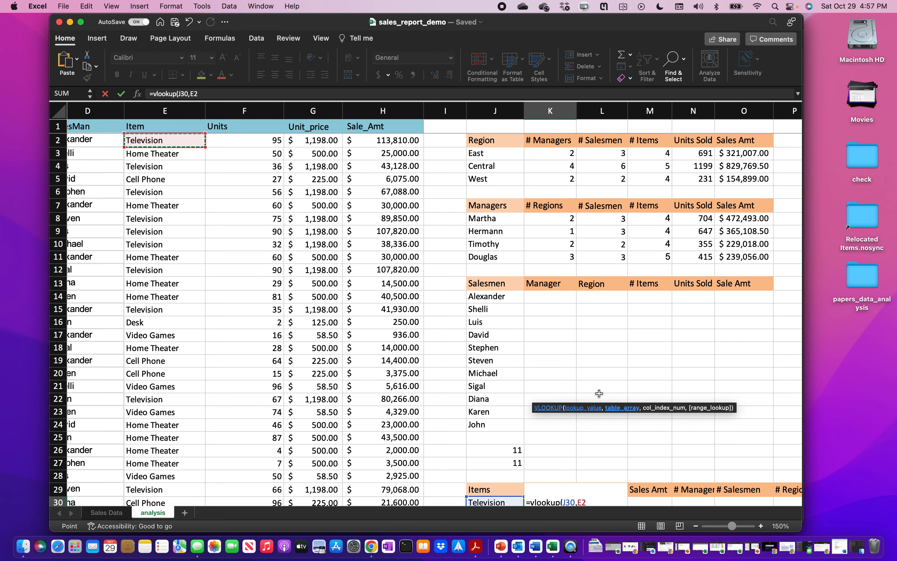
key(BackSpace)
key(BackSpace)
key(BackSpace)
key(BackSpace)
key(BackSpace)
key(BackSpace)
key(BackSpace)
key(BackSpace)
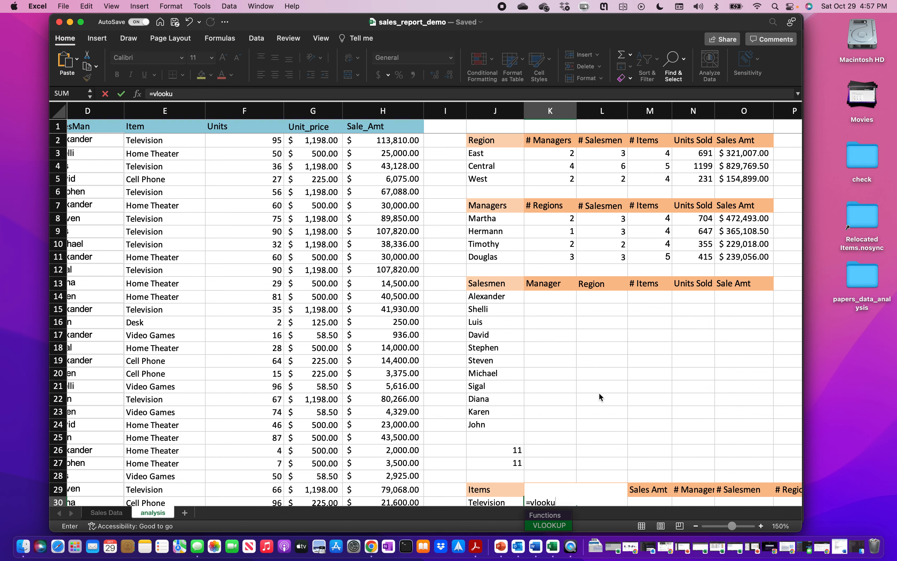
Use the item in J30 as the lookup value of the VLOOKUP formula in K30.
text(p()
scroll(599, 393, down, 2)
scroll(599, 393, left, 2)
scroll(599, 393, up, 2)
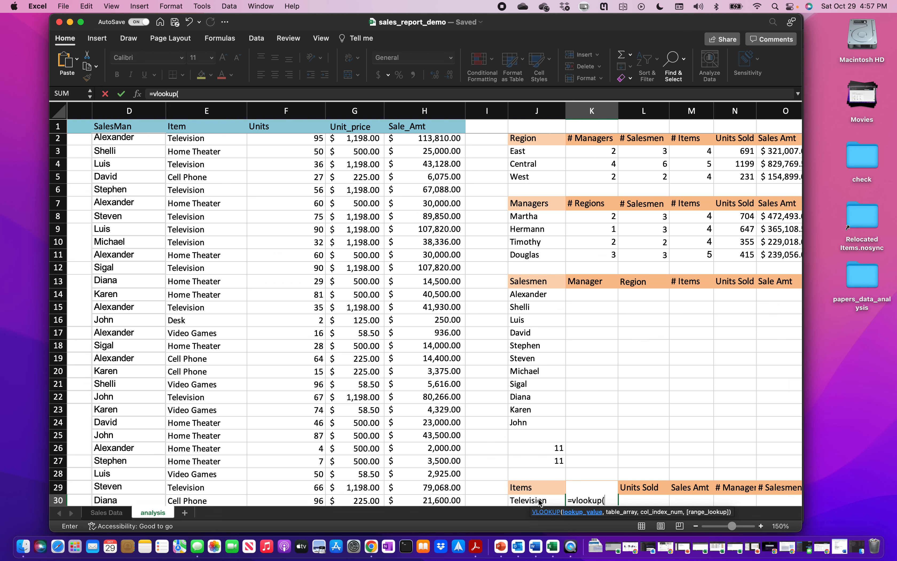
scroll(542, 501, down, 5)
click(544, 440)
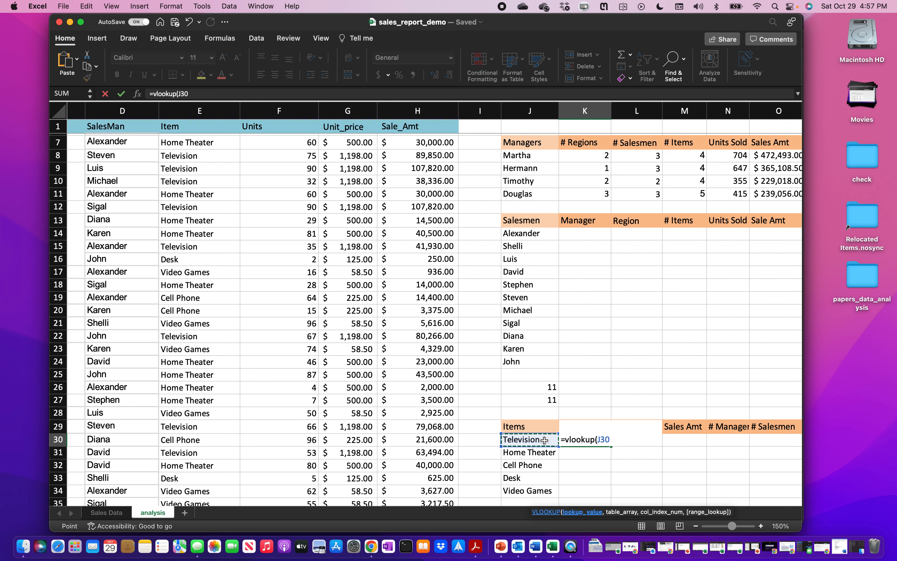
text(,)
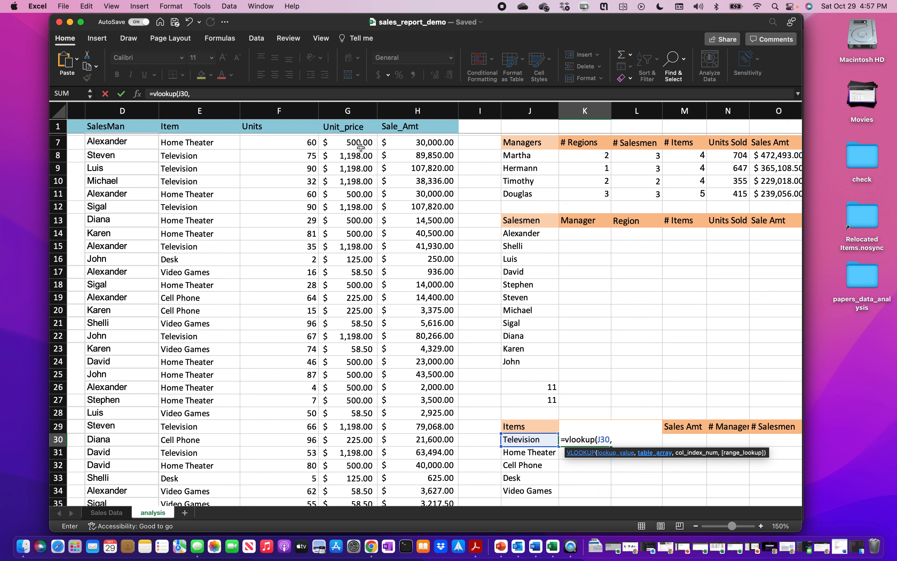
Reference the sales data range E7:G44, from Item to Unit_price, as the VLOOKUP table array.
click(204, 143)
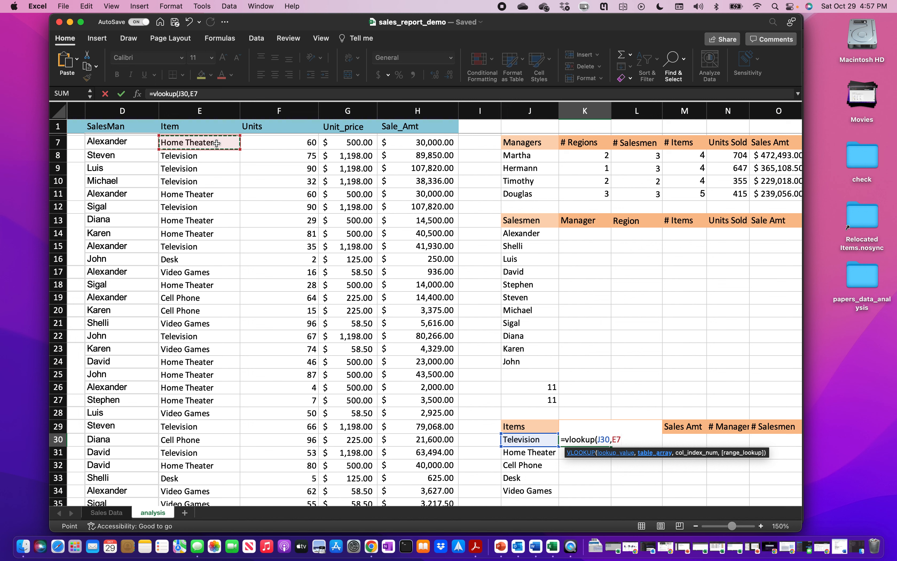
drag(231, 140, 330, 145)
key(super+shift+Down)
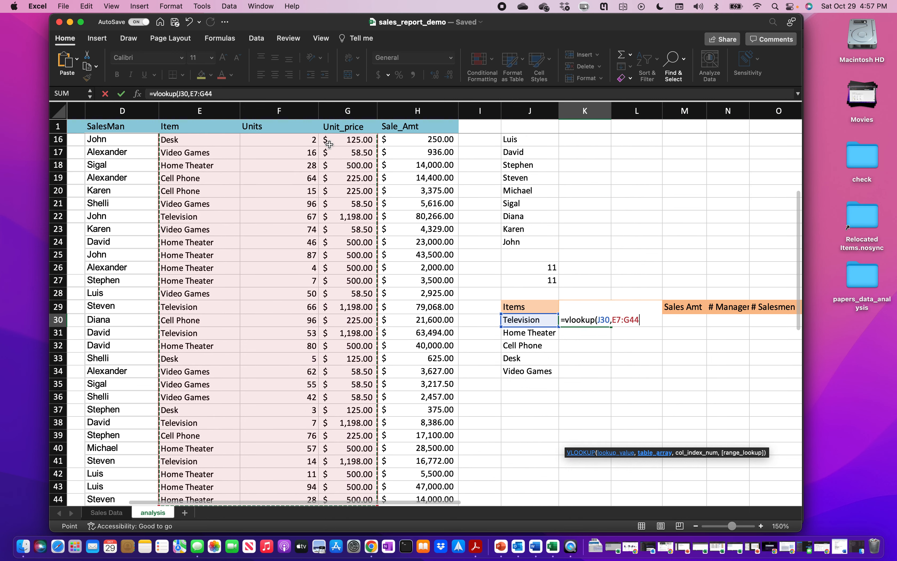
scroll(336, 235, down, 3)
scroll(336, 235, up, 8)
scroll(336, 235, down, 3)
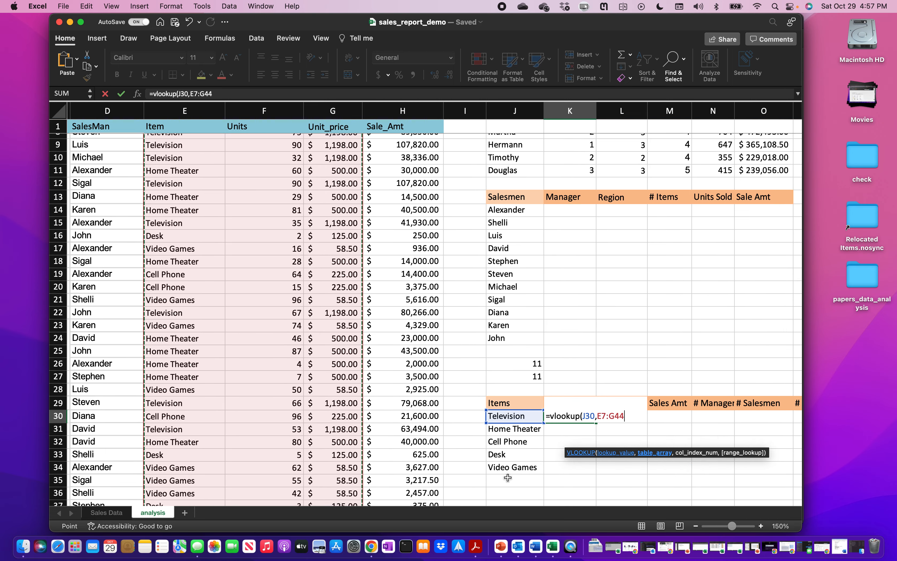
scroll(318, 310, up, 5)
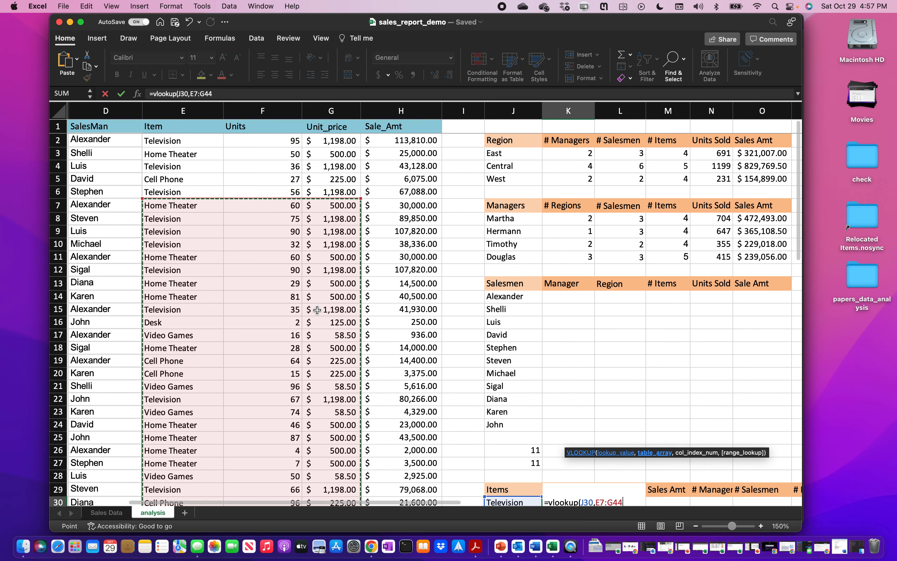
scroll(441, 312, down, 3)
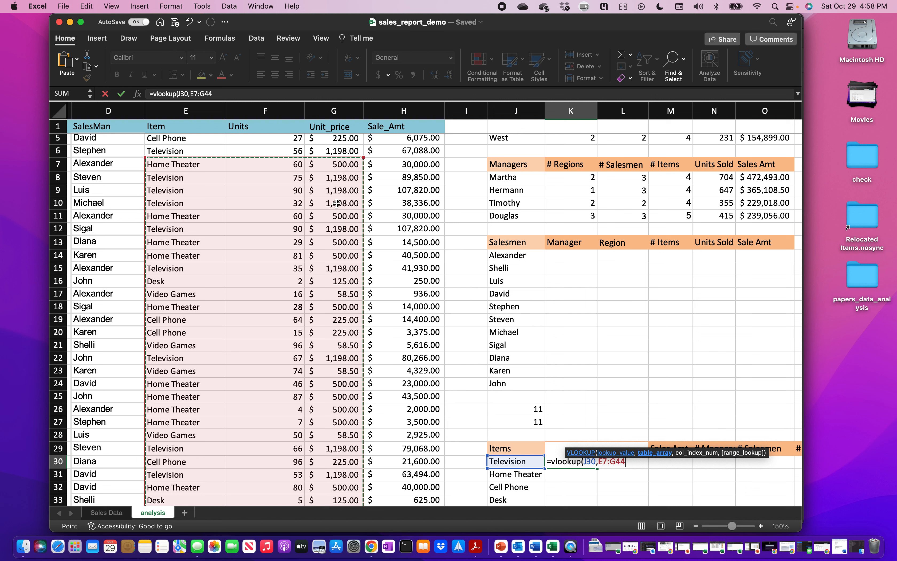
Change the start of the VLOOKUP table array to E2 so the range is E2:G44.
click(606, 462)
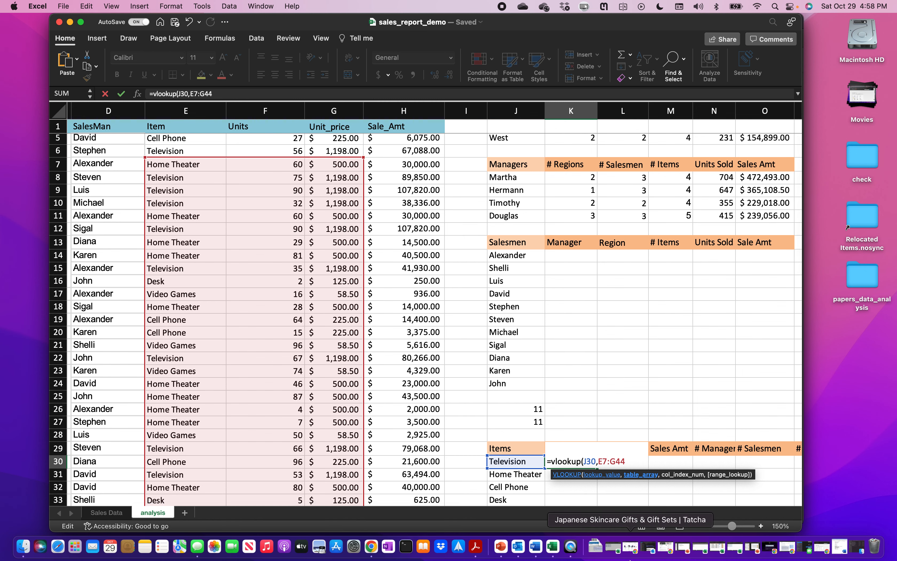
key(BackSpace)
text(2)
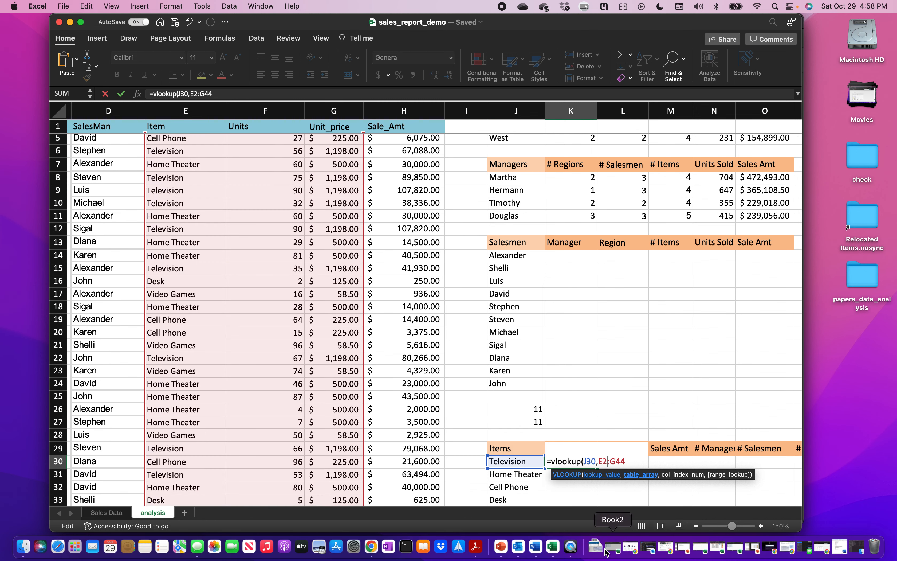
scroll(335, 297, up, 1)
scroll(334, 297, up, 3)
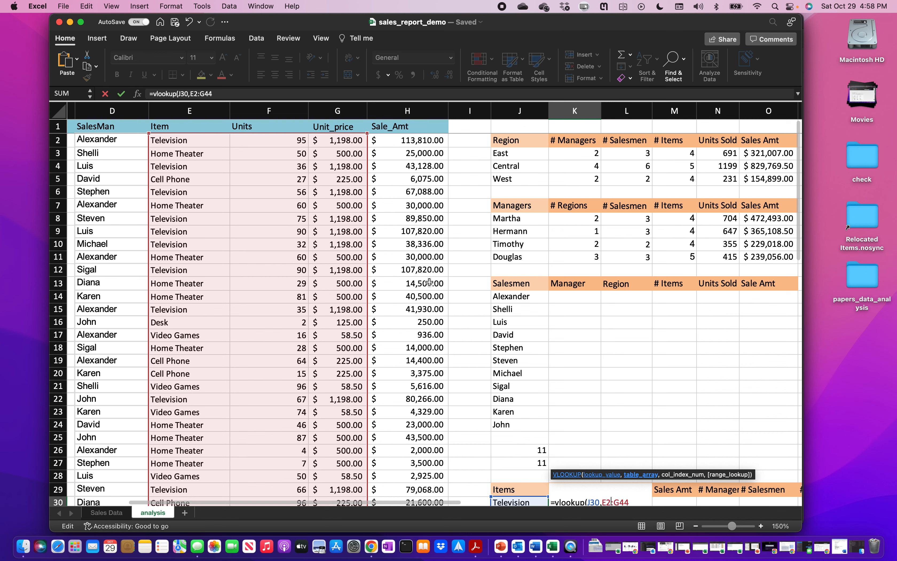
scroll(384, 326, down, 5)
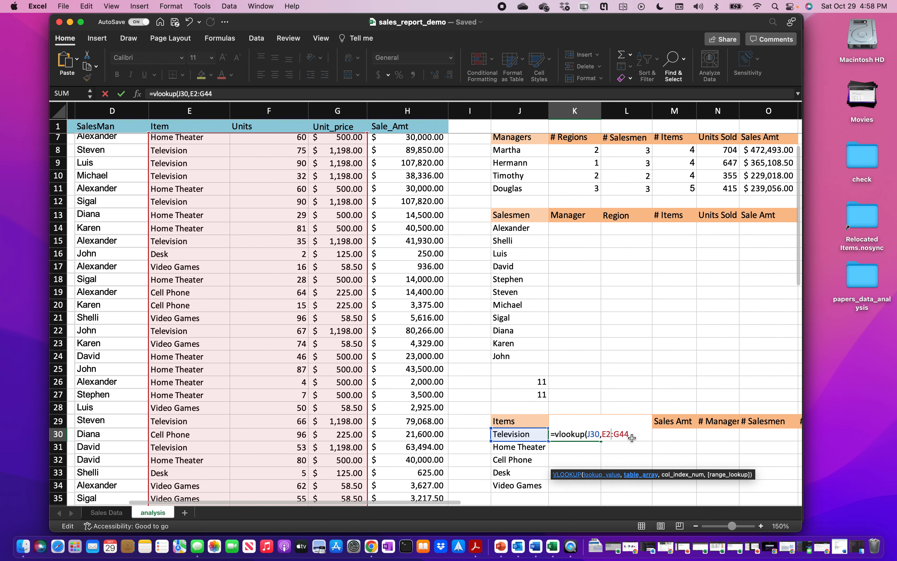
Complete the K30 VLOOKUP formula with column index 3 and FALSE for an exact match.
click(626, 435)
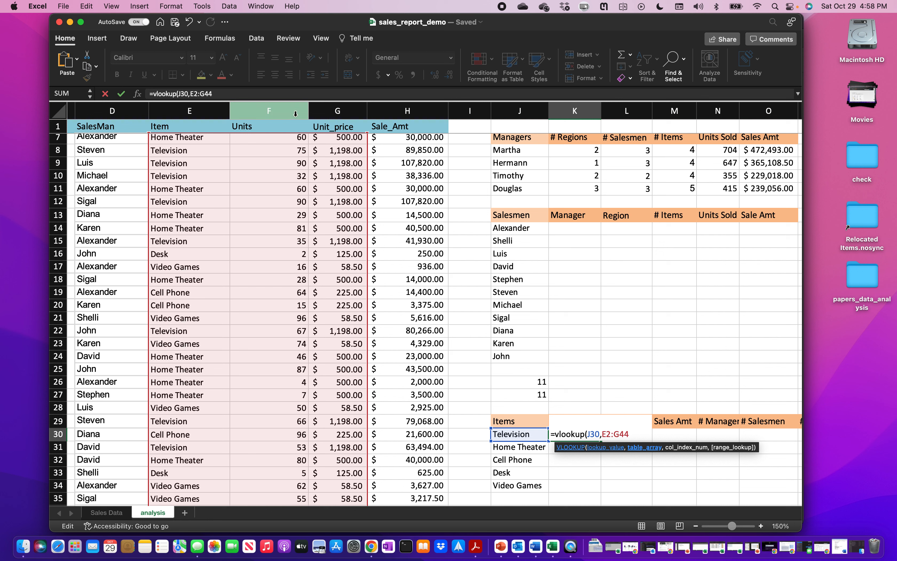
click(292, 95)
text(,)
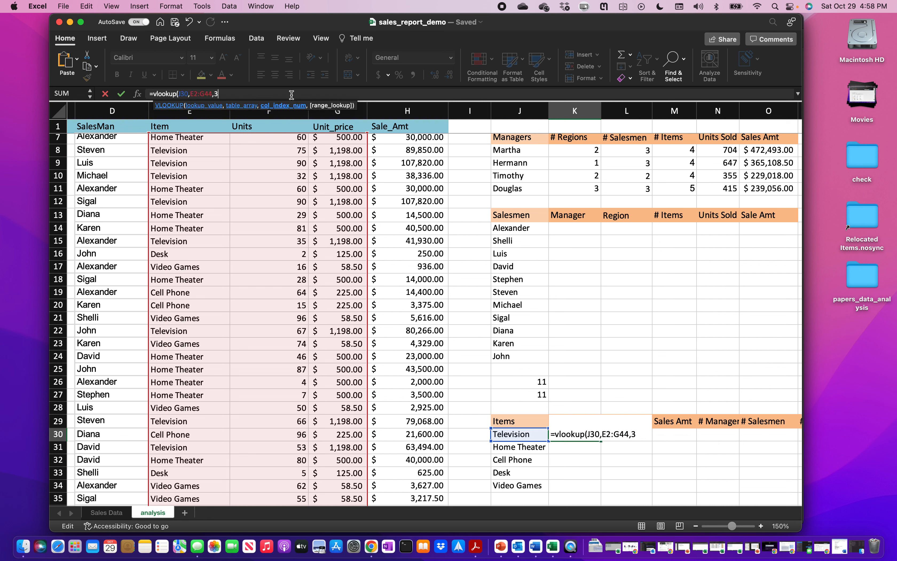
text(3,)
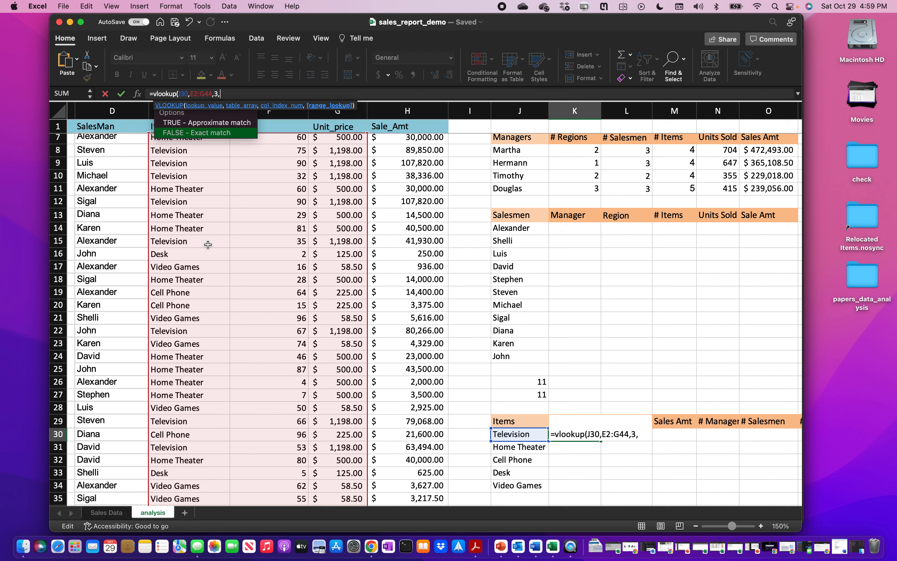
text(false)
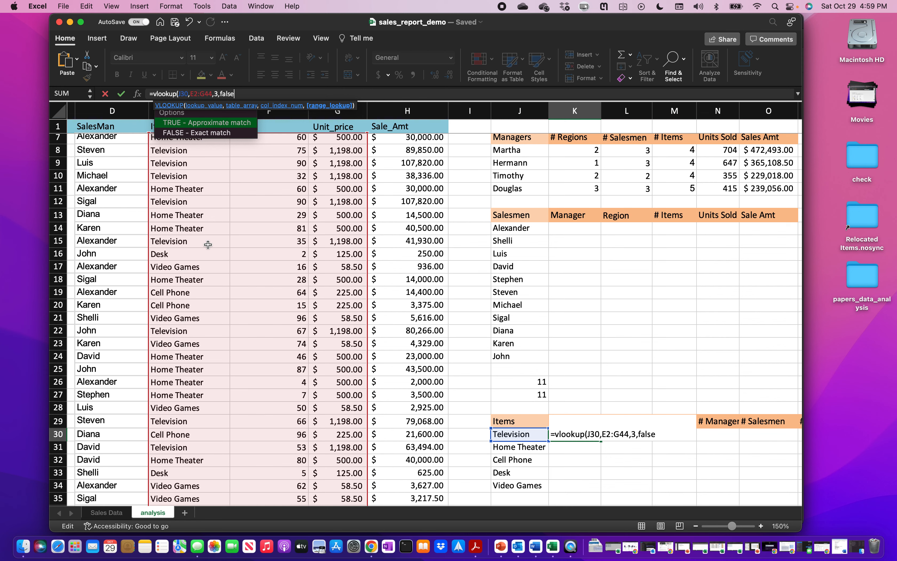
text())
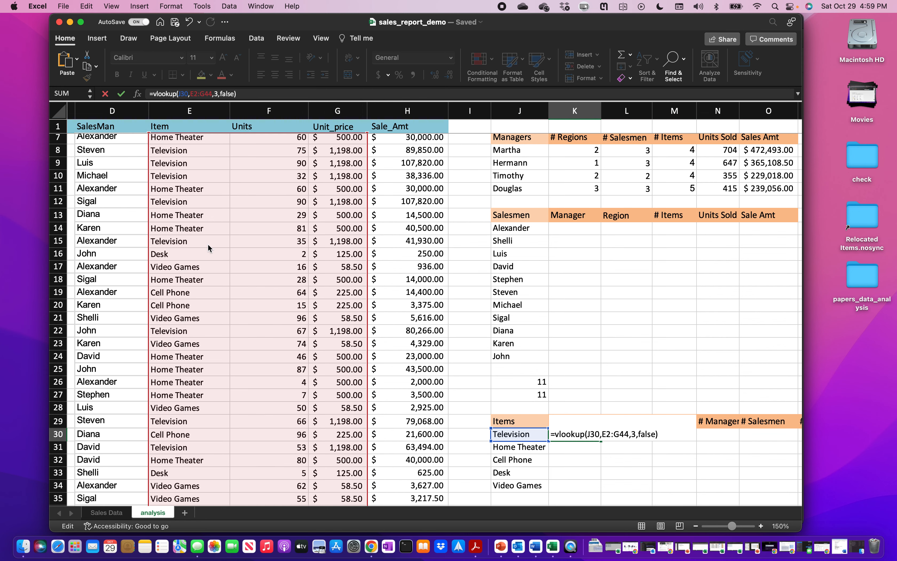
key(Return)
Lock the table array rows in the K30 formula by changing the range to E$2:G$44.
scroll(598, 441, down, 1)
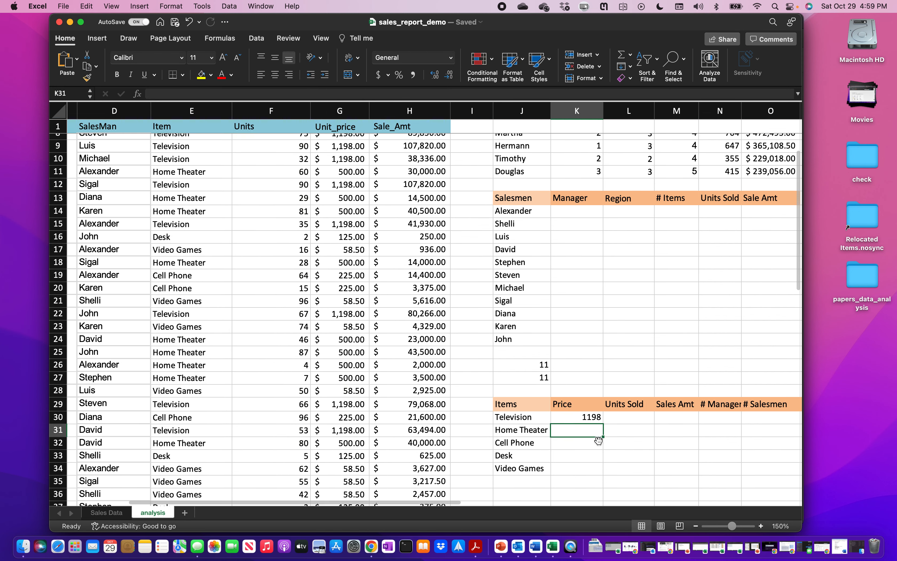
scroll(599, 440, down, 1)
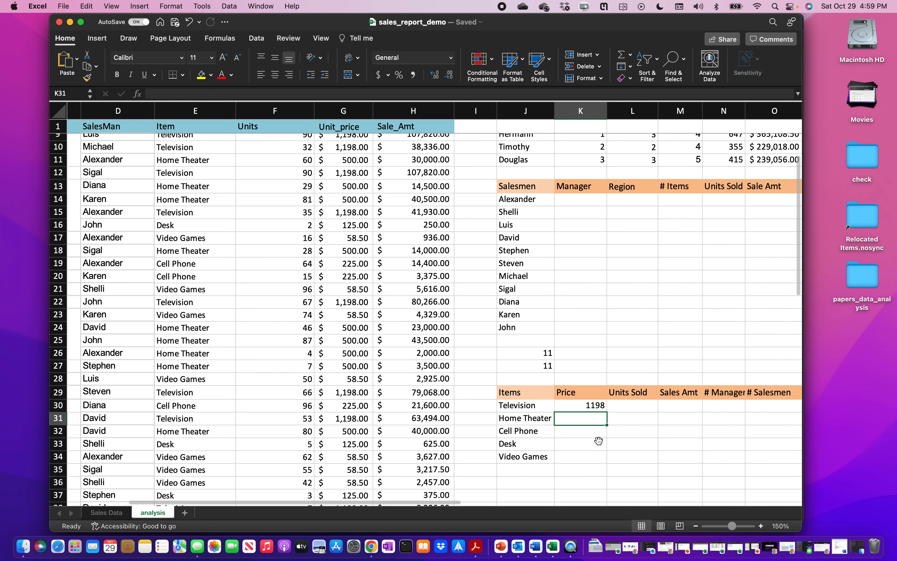
click(576, 408)
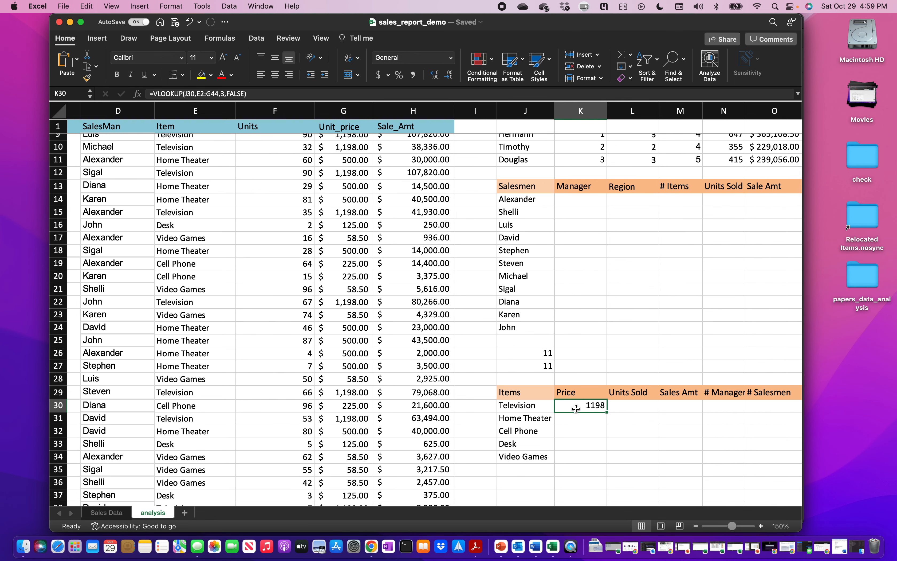
click(199, 93)
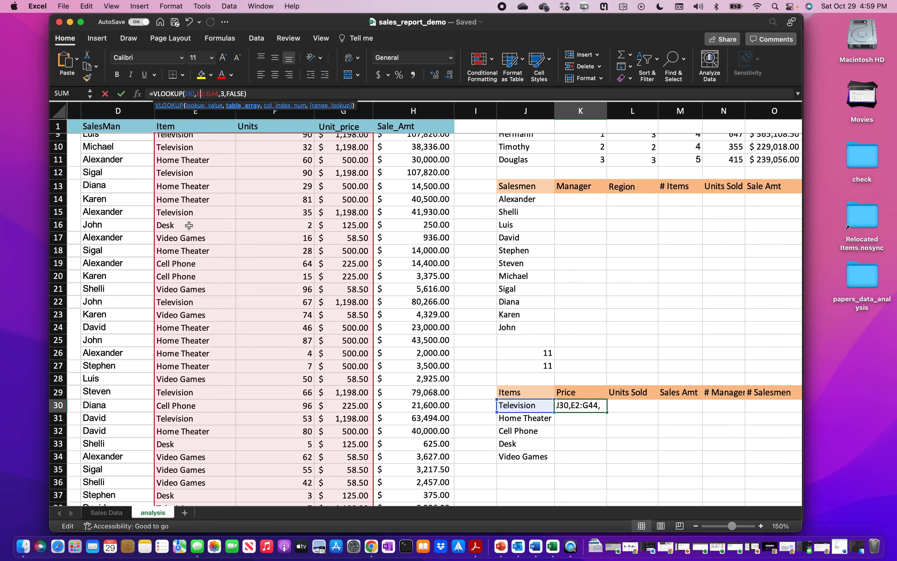
text($2:G)
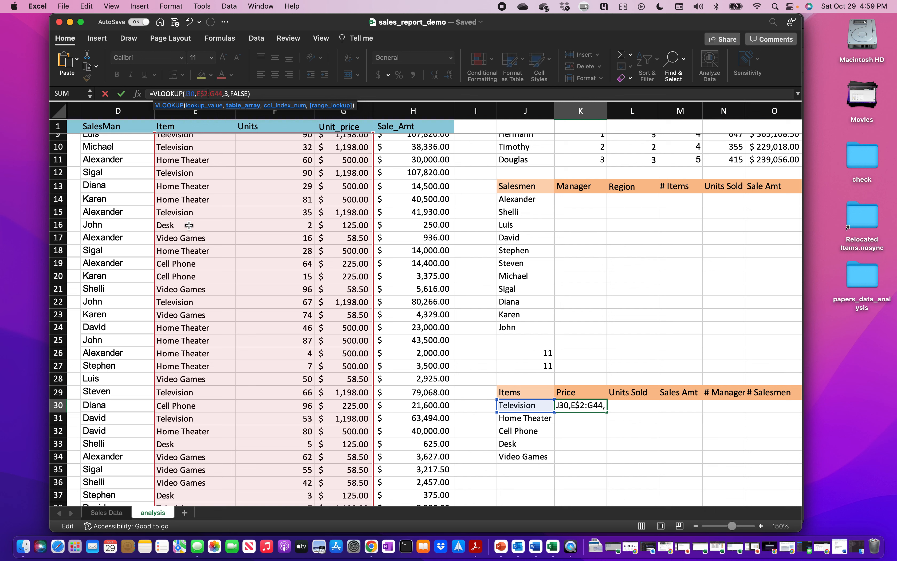
text($)
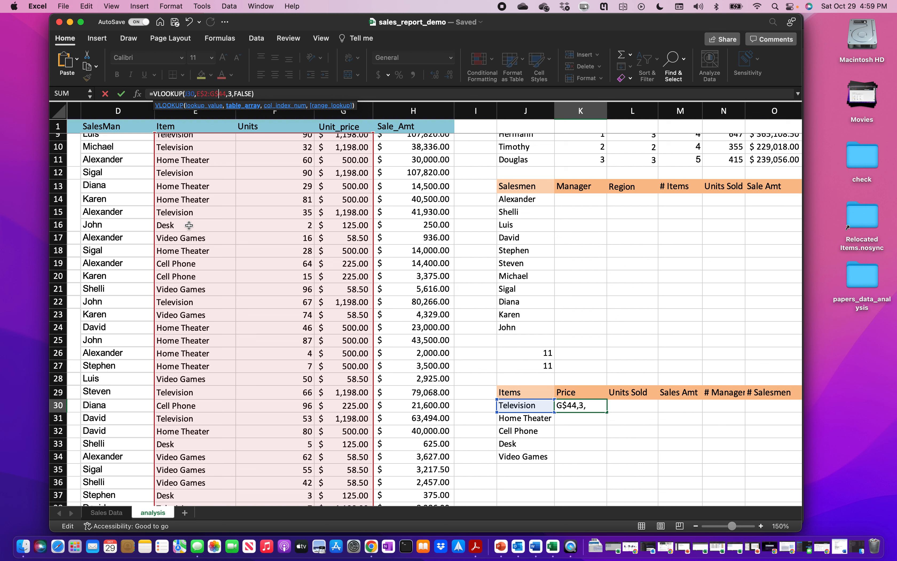
click(294, 94)
key(Return)
scroll(643, 316, down, 4)
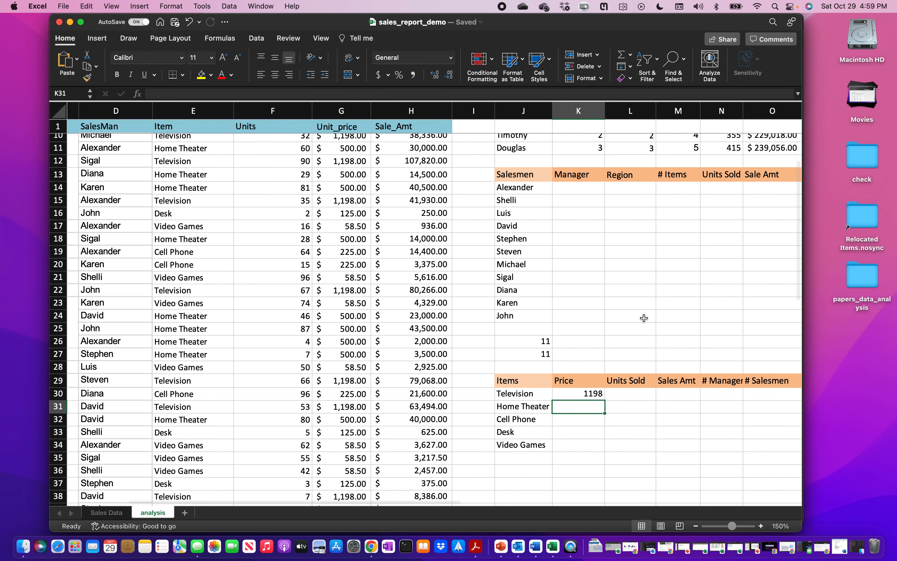
Fill the Television row's VLOOKUP price formula in K30 down through the Video Games row, K34.
click(577, 357)
drag(603, 364, 602, 410)
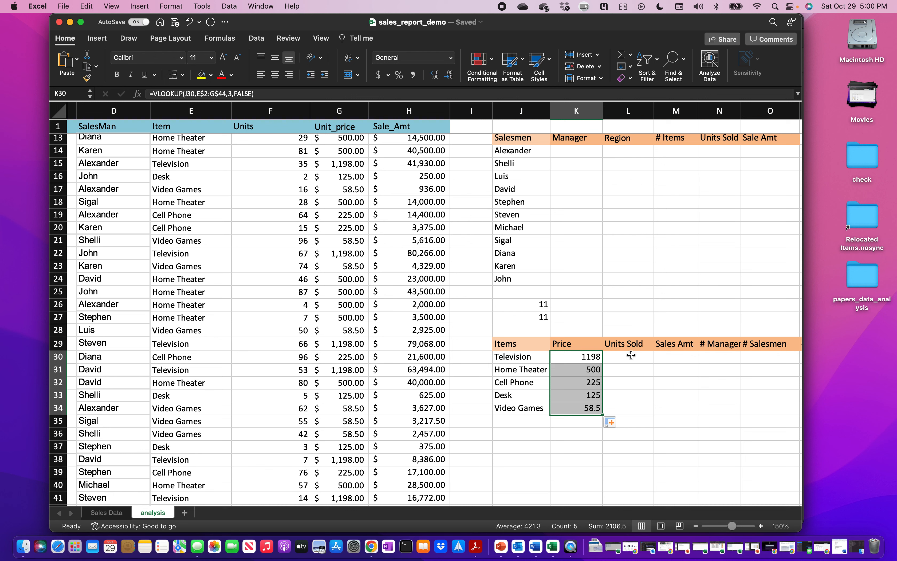
Start a SUMIF formula in the Television row's Units Sold cell, L30, with the Item data E2:E44 as the range.
click(631, 355)
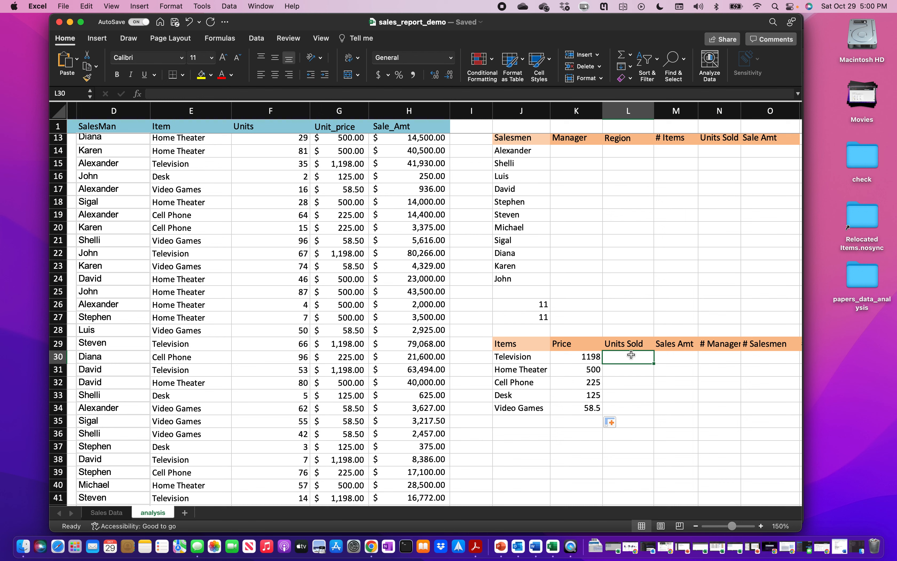
text(=sumif()
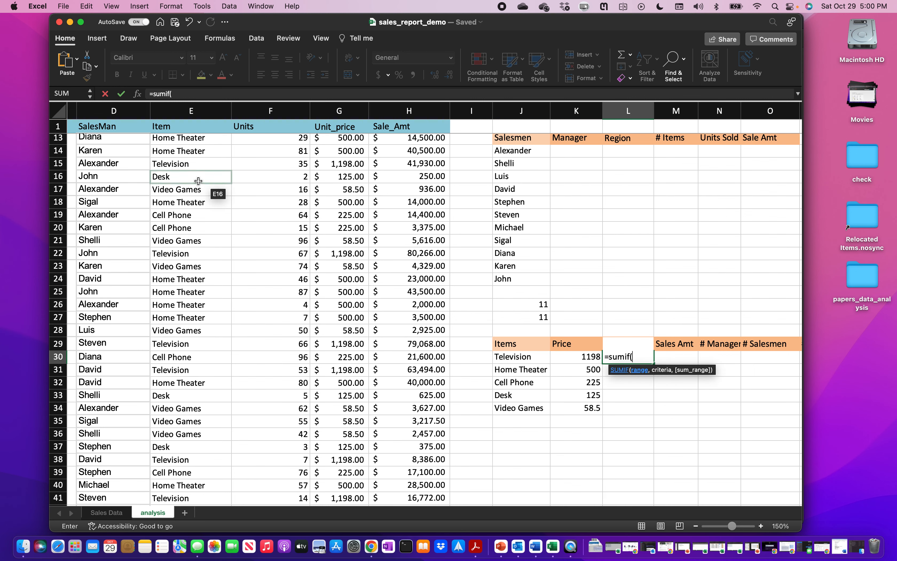
scroll(190, 177, up, 5)
scroll(204, 148, left, 1)
click(204, 144)
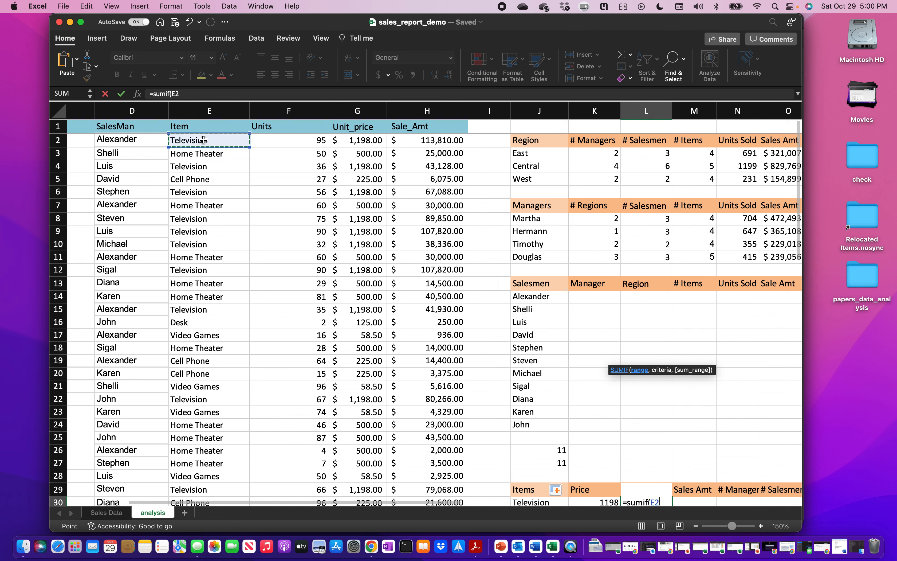
key(super+shift+Down)
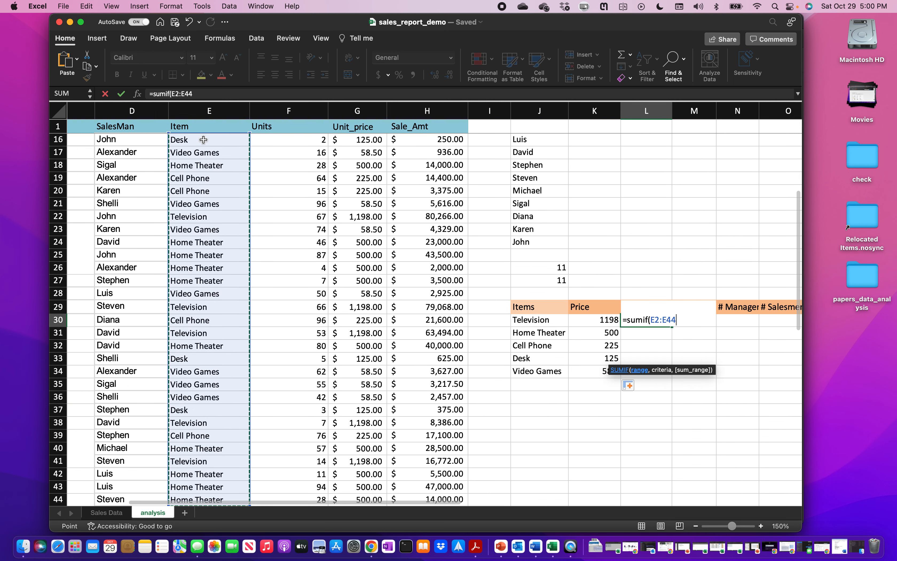
Complete the L30 SUMIF formula with J30 as the criterion and the Units data F2:F44 as the sum range.
text(,)
click(539, 320)
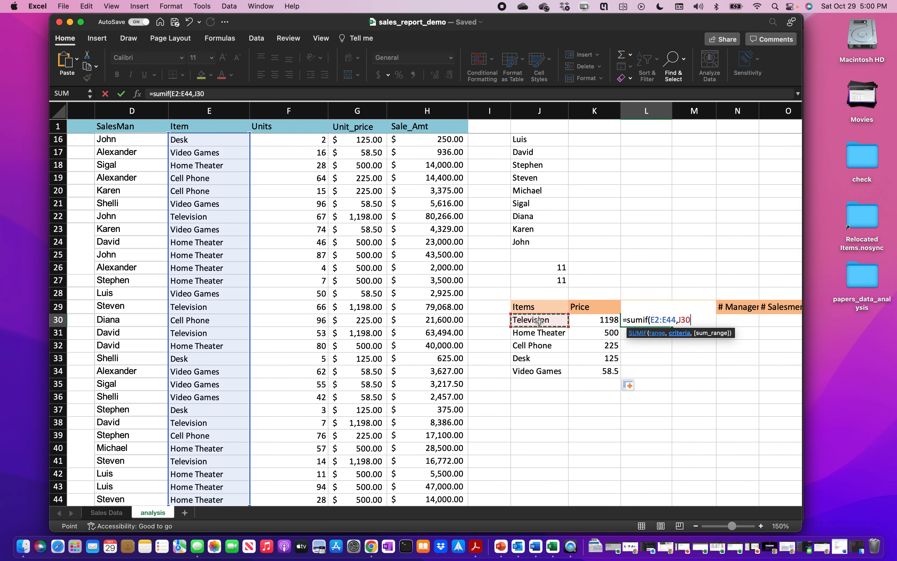
text(,)
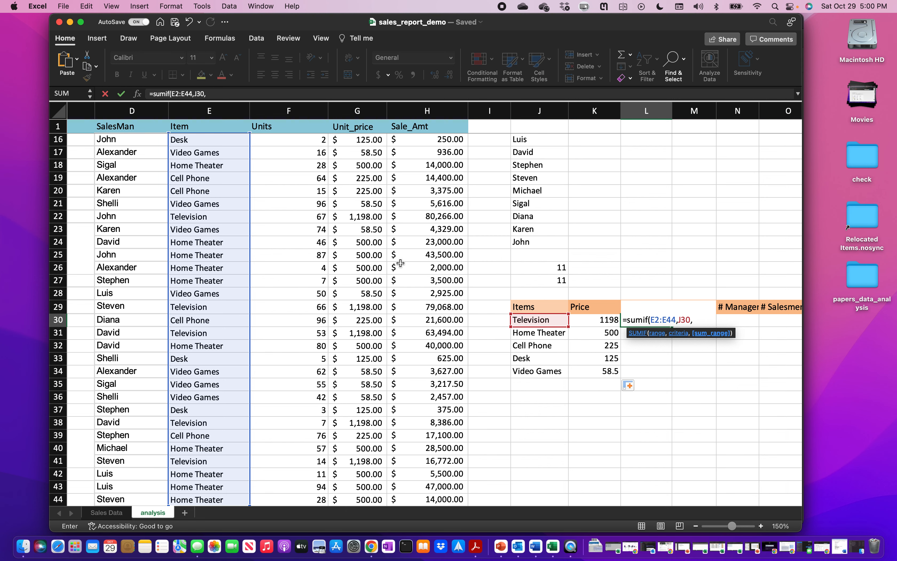
scroll(400, 264, up, 5)
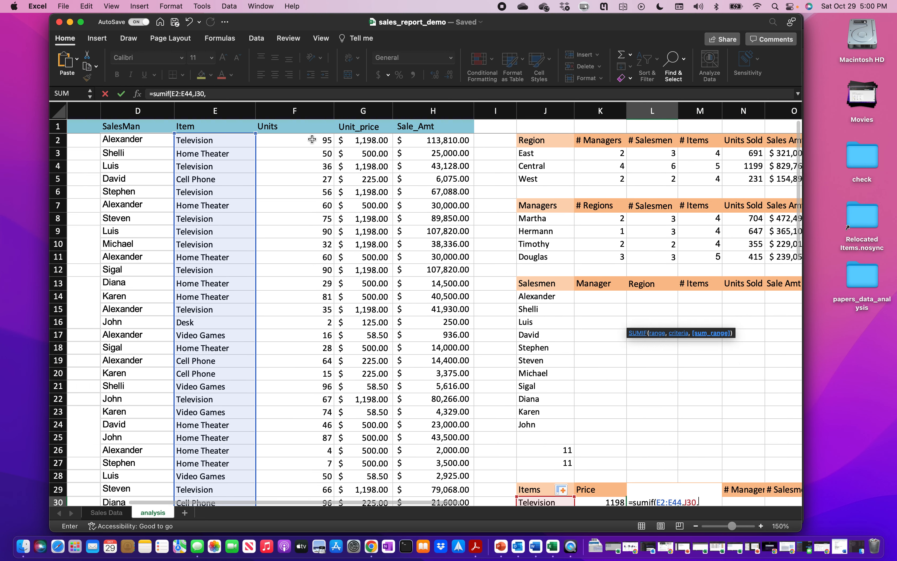
click(313, 140)
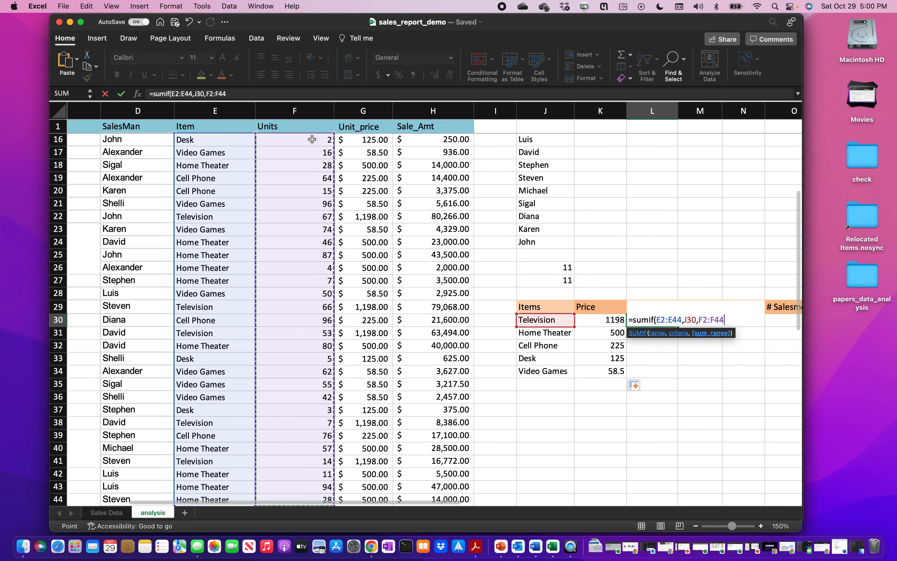
text())
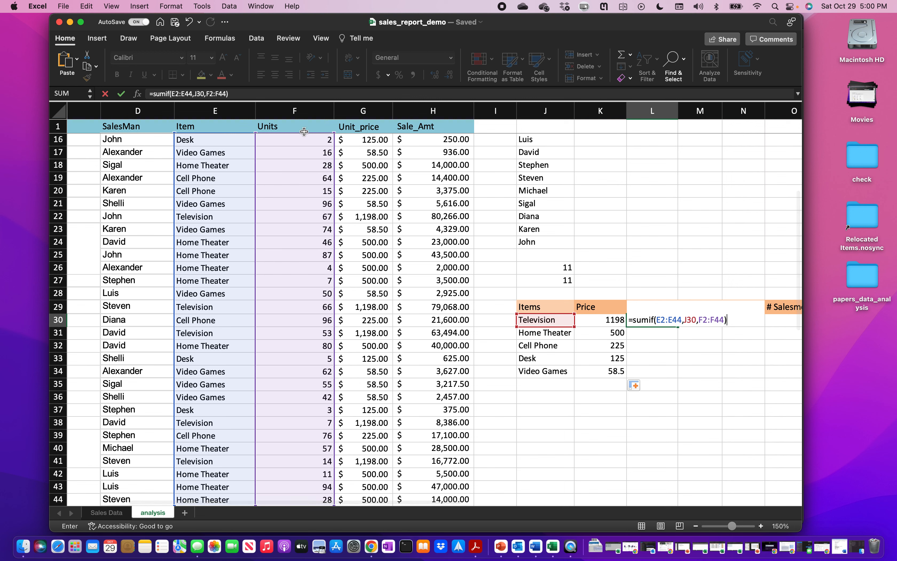
Lock the rows of the criteria range in the L30 formula by changing it to E$2:E$44.
click(176, 94)
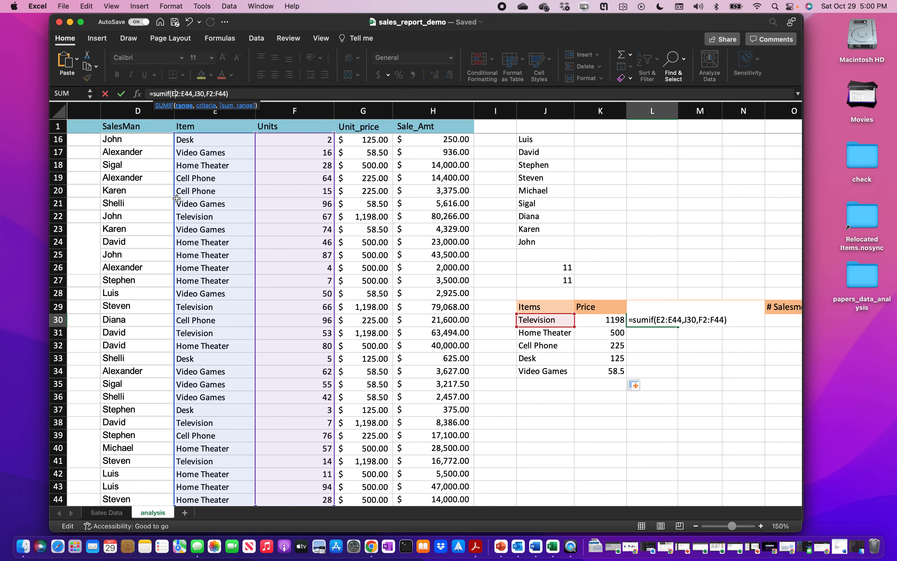
text($)
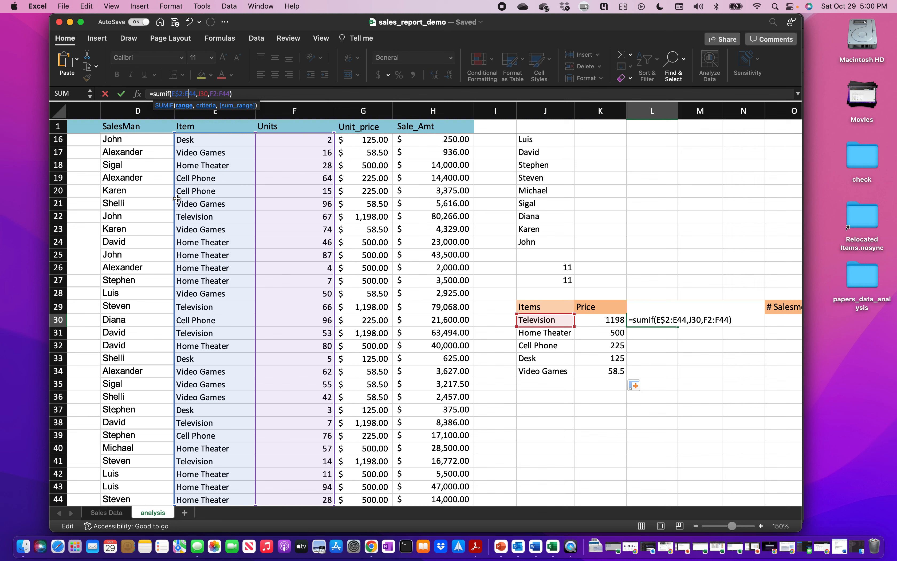
key(Right)
key(Right)
key(Right)
text($)
Lock the sum range rows in the L30 formula as F$2:F$44 and commit the formula.
key(Right)
key(Right)
key(Right)
key(Right)
key(Right)
key(Right)
key(Right)
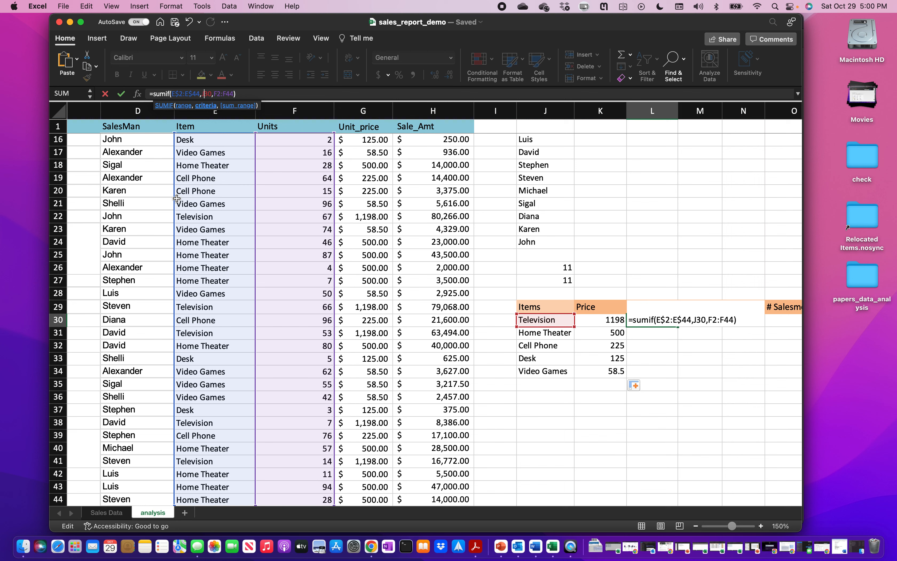
text($)
key(Right)
key(Right)
key(Right)
text($)
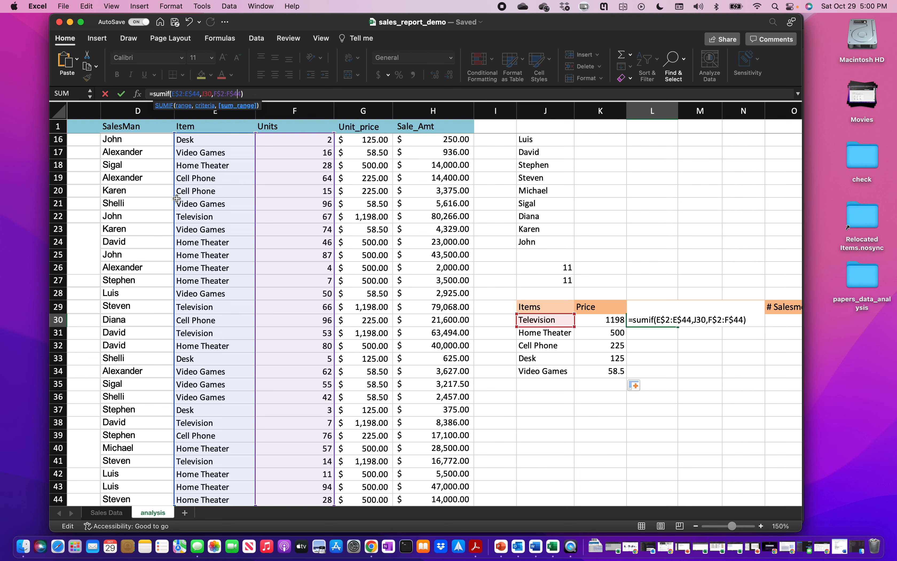
key(Right)
key(Right)
key(Return)
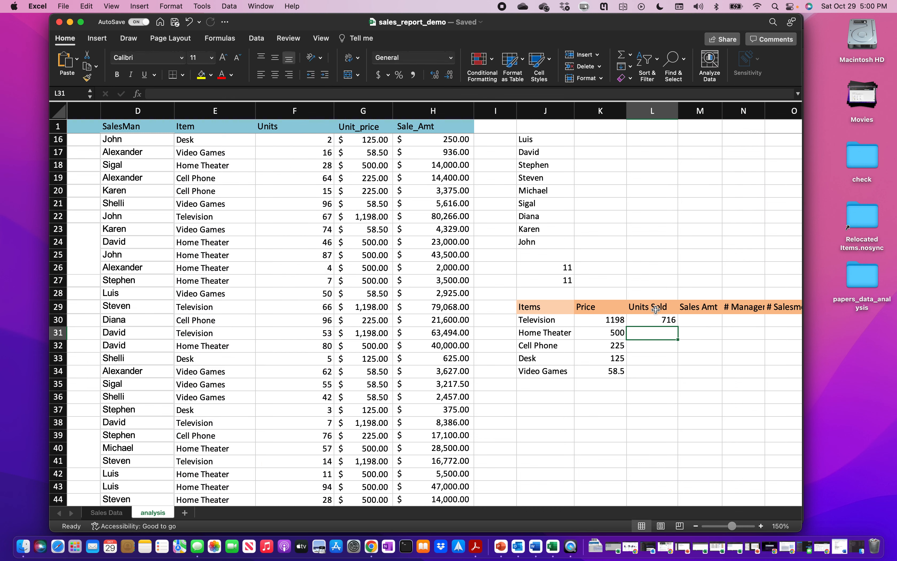
Fill the Units Sold formula from L30 down through L34.
click(656, 319)
drag(676, 325, 679, 373)
Apply the dollar accounting number format to the Items table's prices in K30:K34.
scroll(630, 376, right, 3)
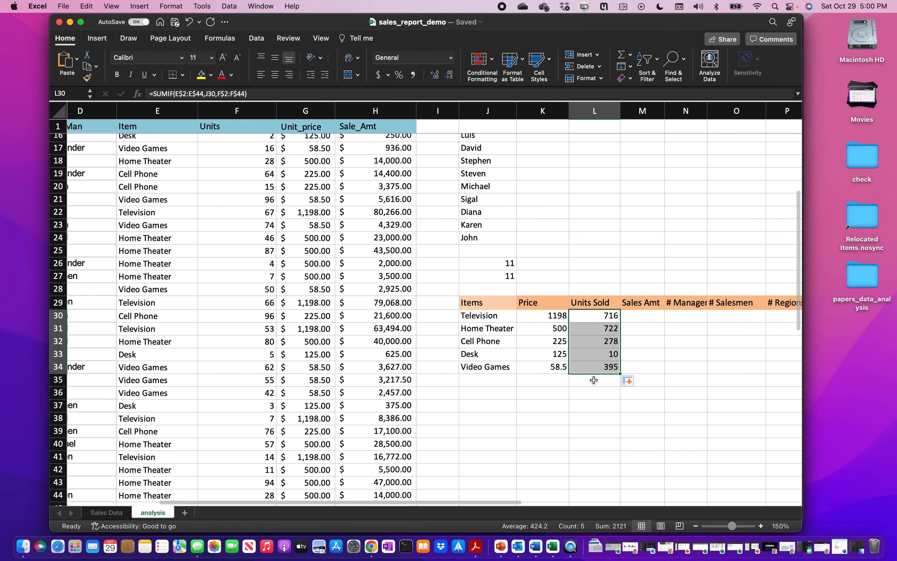
click(552, 318)
drag(551, 335, 543, 365)
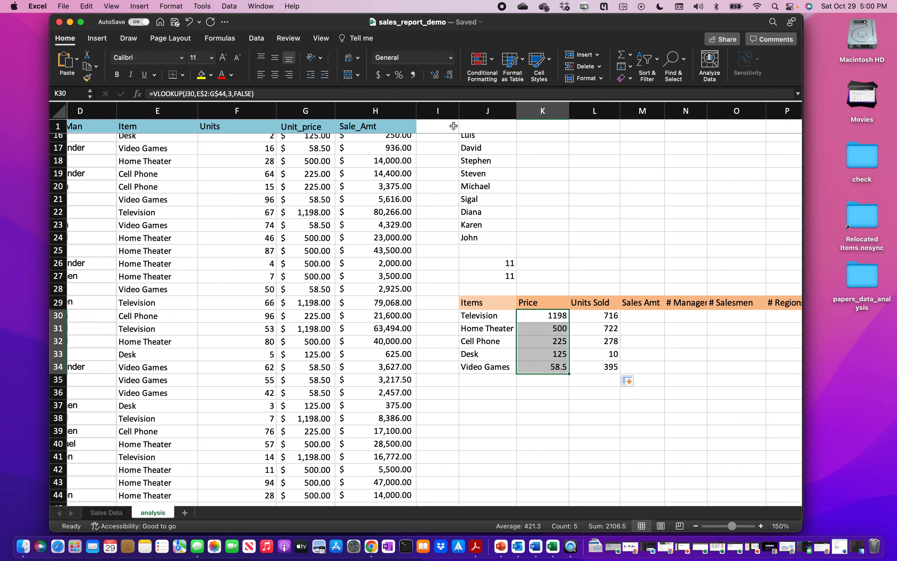
click(378, 76)
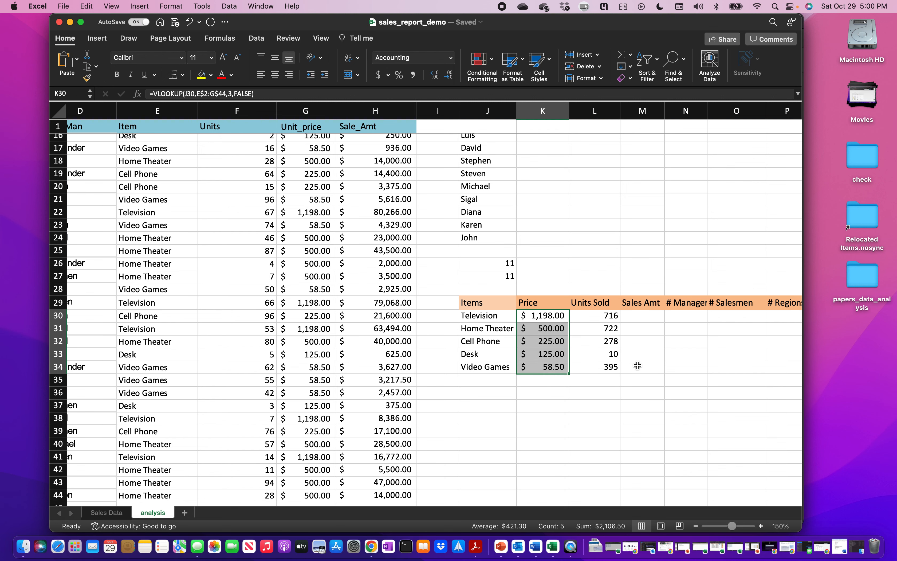
Start a SUMIF formula in the Television row's Sales Amt cell, M30, with the Item data E2:E44 as the range.
scroll(636, 365, down, 2)
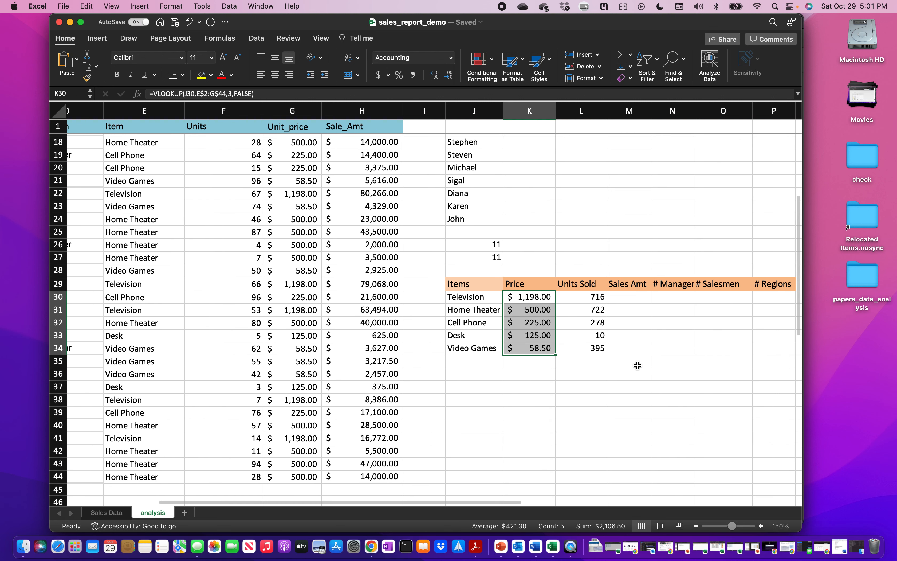
click(635, 295)
text(=)
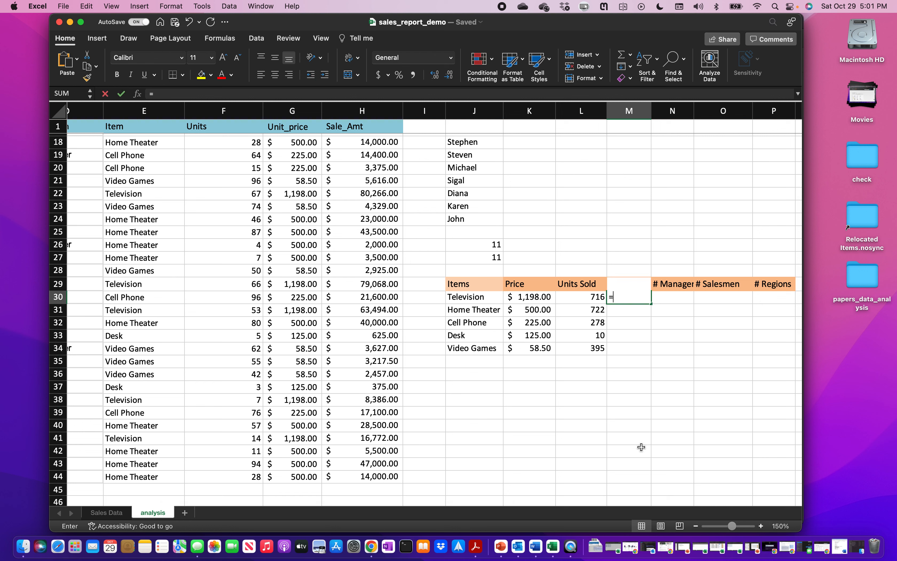
text(sumif9)
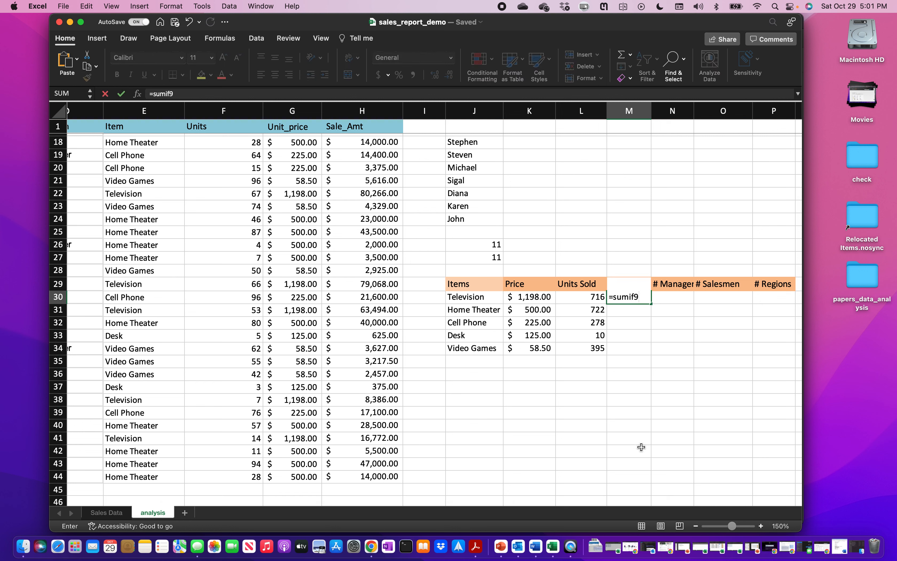
key(BackSpace)
text(()
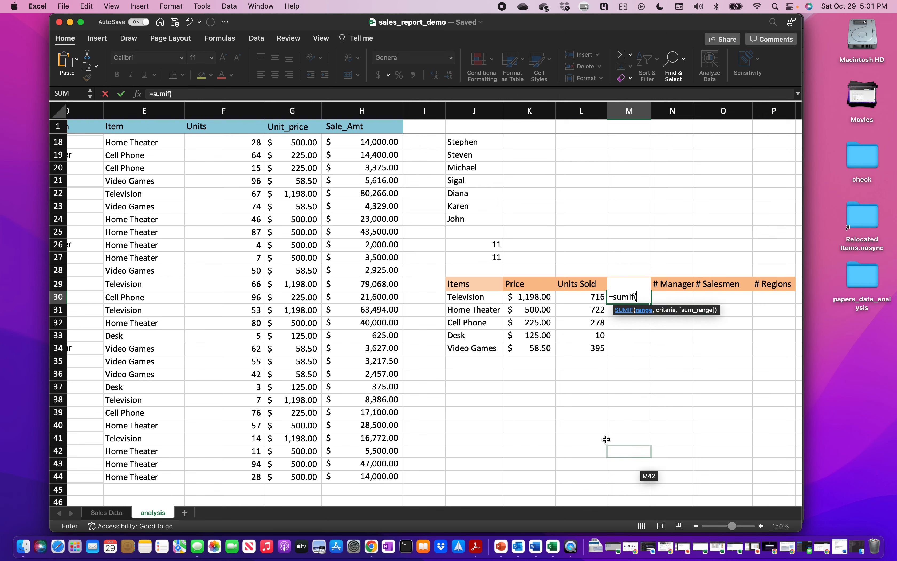
scroll(282, 291, up, 3)
scroll(282, 291, left, 1)
scroll(281, 291, up, 10)
scroll(282, 291, left, 1)
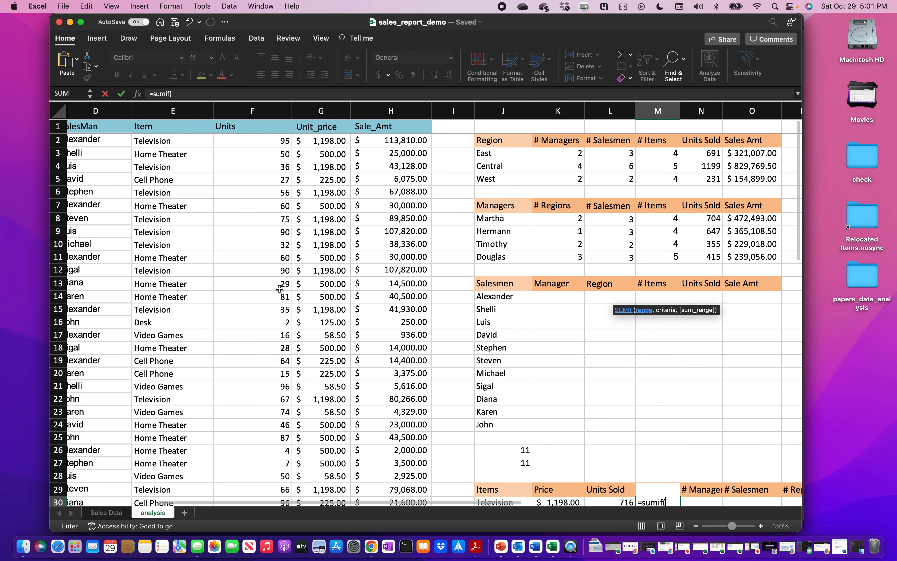
click(195, 140)
drag(195, 140, 173, 499)
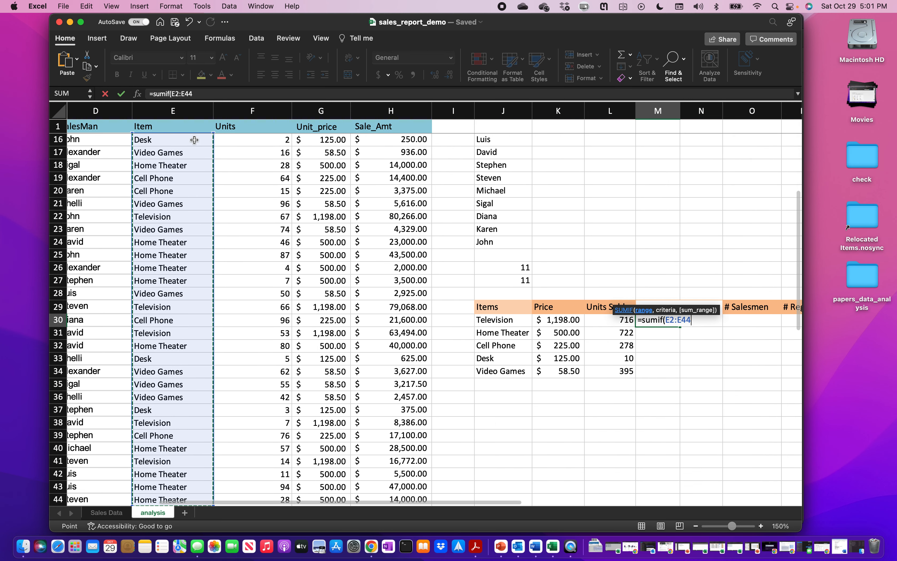
Complete the M30 SUMIF formula with J30 as the criterion and the Sale_Amt data H2:H44 as the sum range.
text(,)
click(488, 319)
text(,)
scroll(274, 234, up, 5)
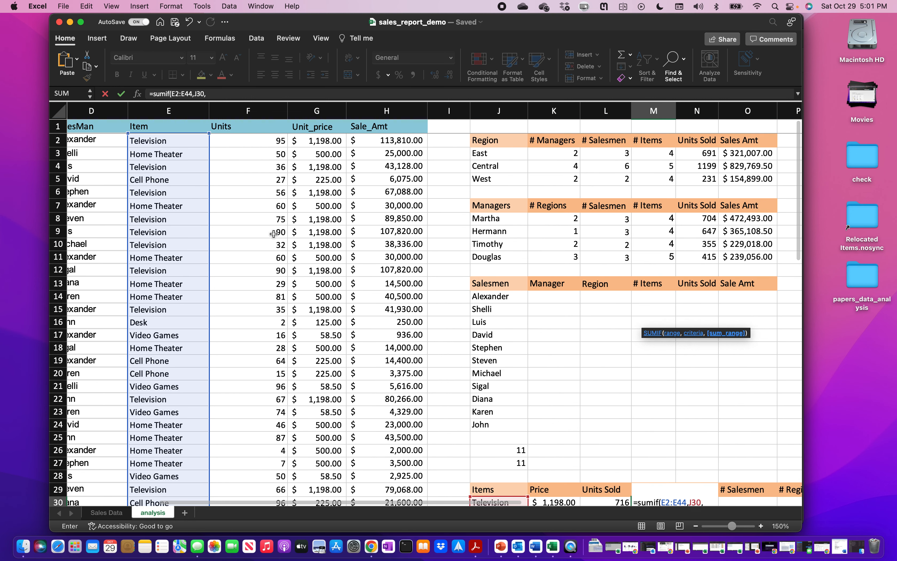
click(404, 140)
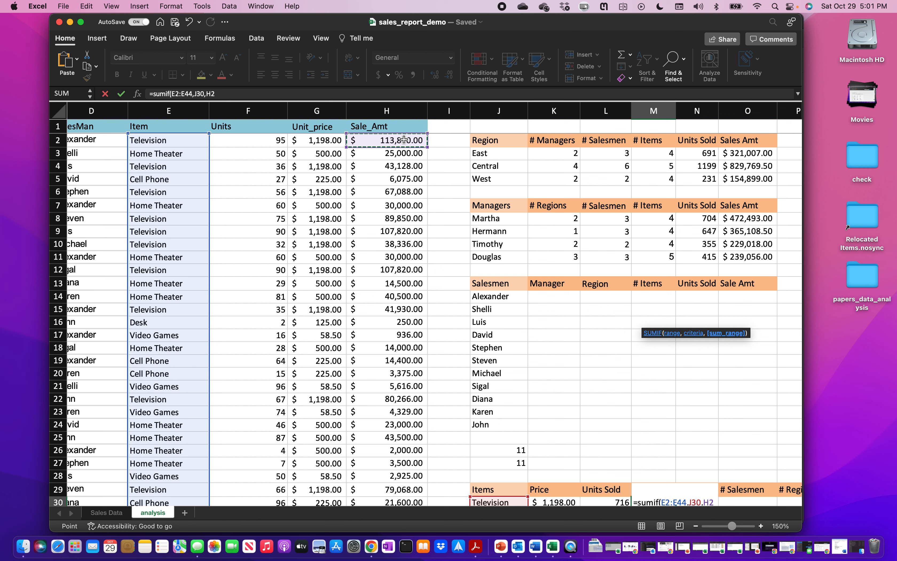
scroll(404, 140, down, 5)
text(:H44))
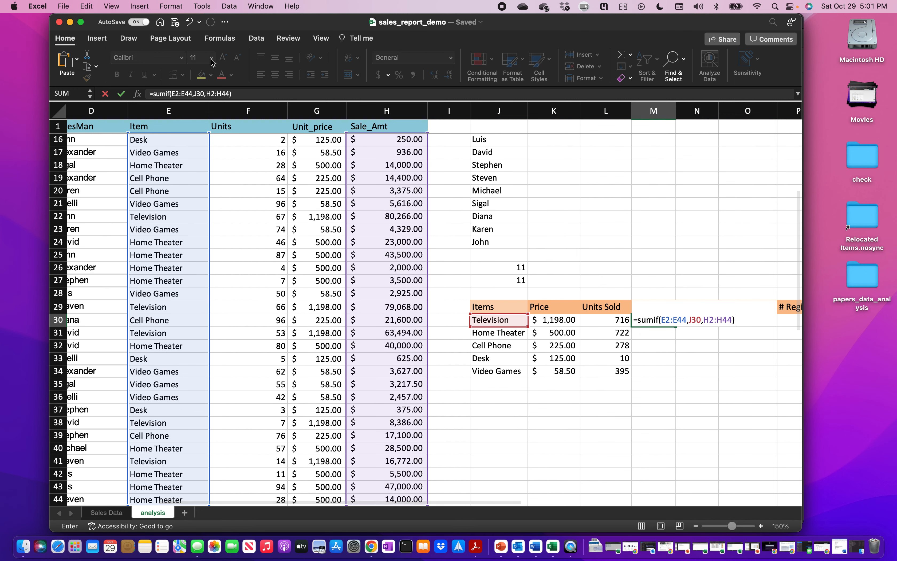
Lock the range rows in the M30 formula as E$2:E$44 and H$2:H$44, and commit the formula.
click(176, 94)
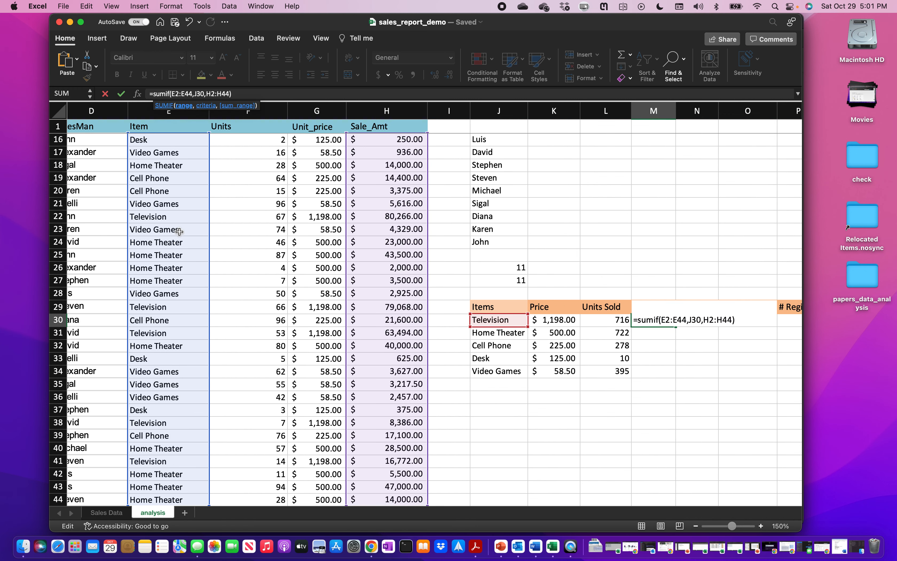
text($2:E$)
key(Right)
key(Right)
key(Right)
key(Right)
key(Right)
key(Right)
key(Right)
text($2:E)
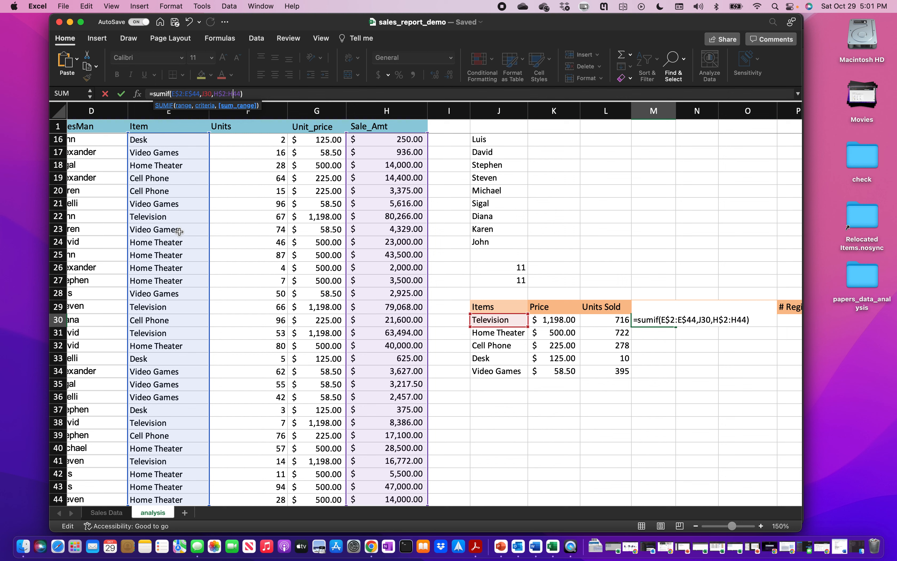
text($)
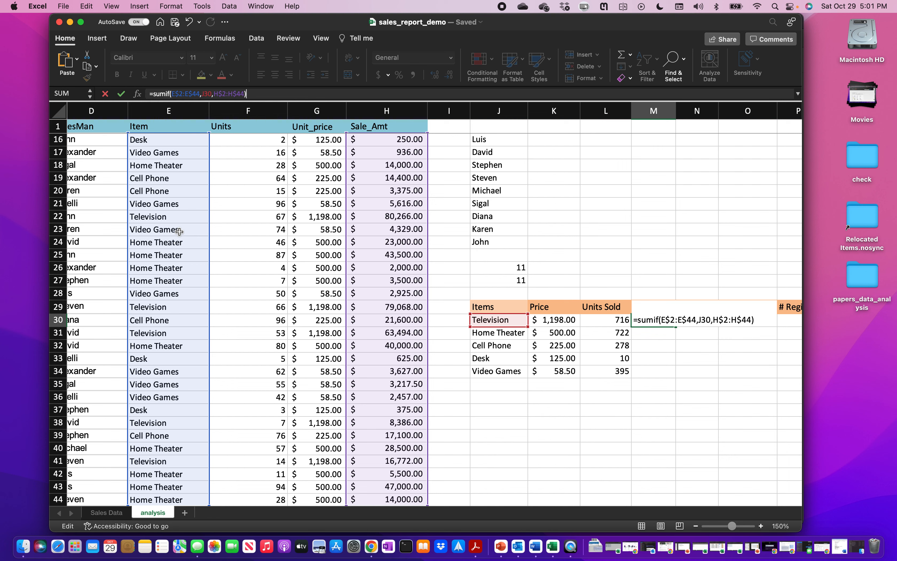
key(Return)
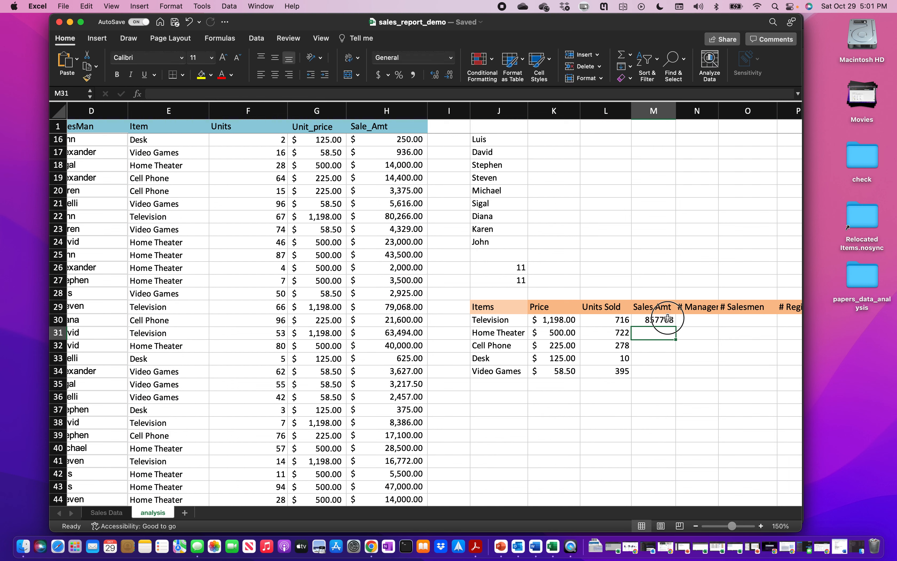
Fill the Sales Amt formula from M30 down through M34 and apply the dollar accounting number format to those cells.
click(671, 320)
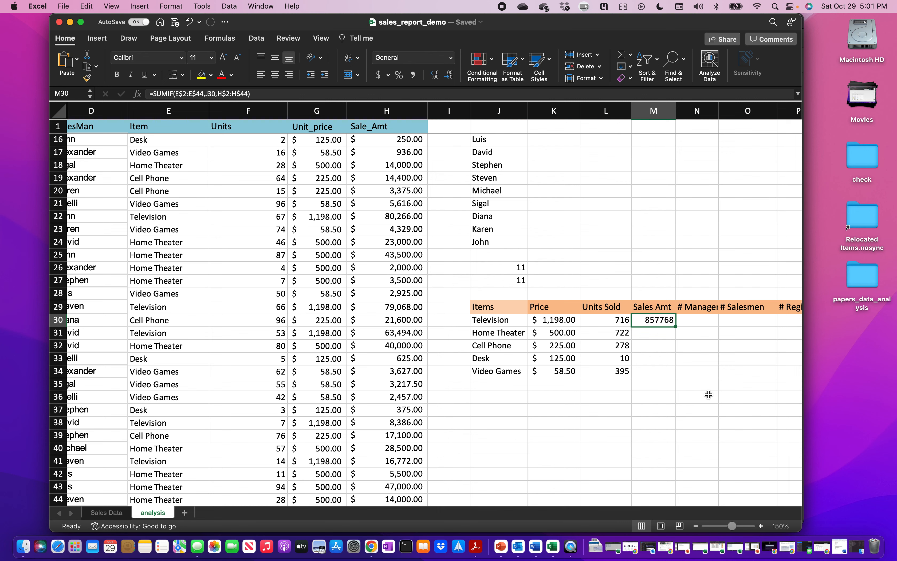
drag(677, 326, 677, 379)
click(378, 74)
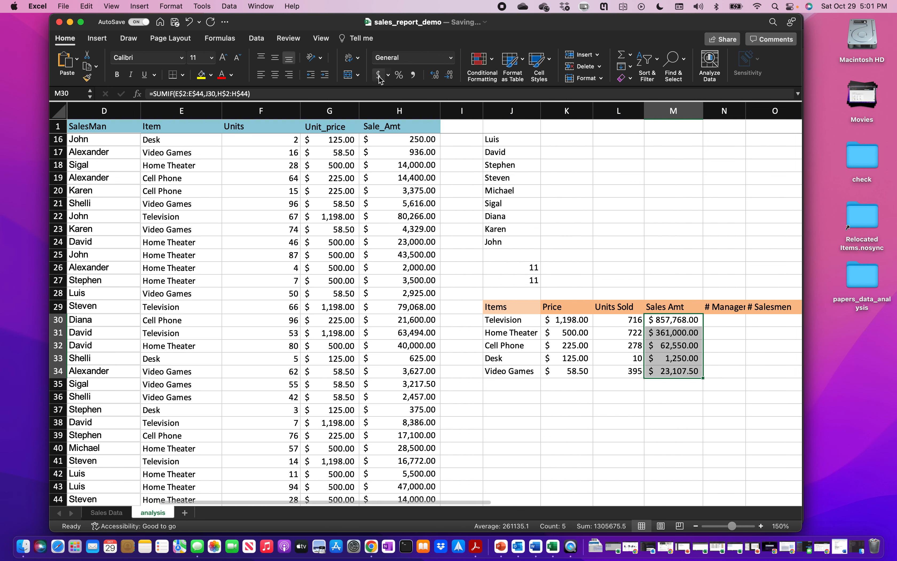
Widen column N so the Items table's full # Managers heading fits.
scroll(639, 337, right, 3)
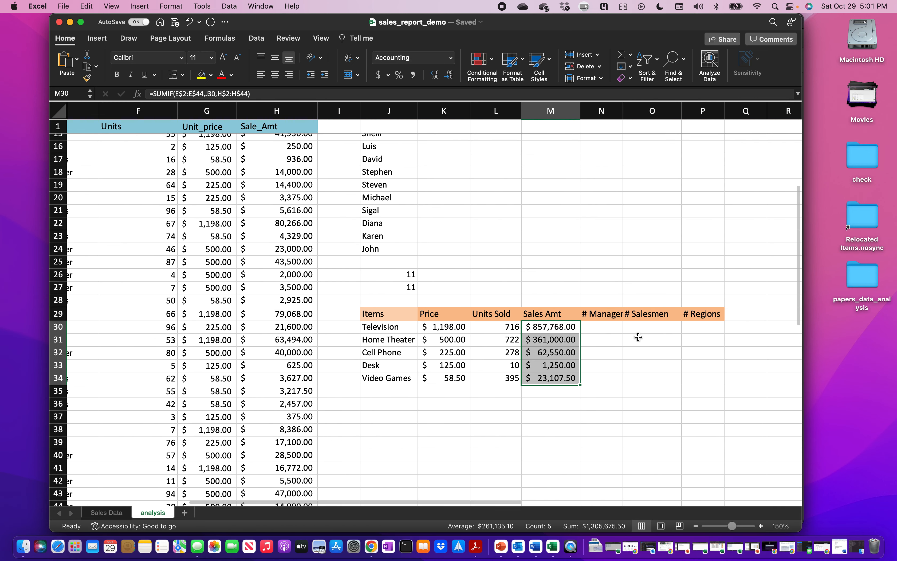
click(651, 327)
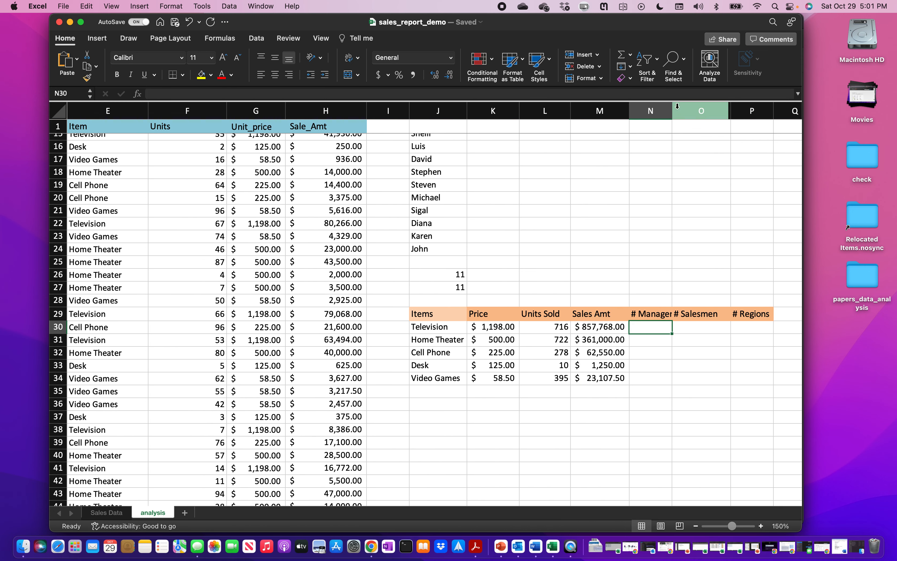
drag(672, 110, 681, 112)
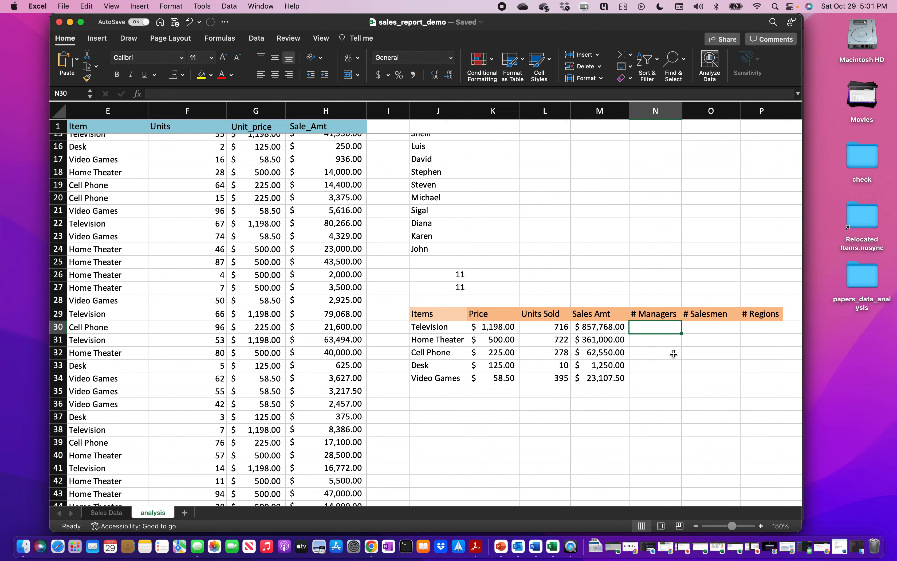
Start a COUNTA(UNIQUE(FILTER( formula in the Television row's # Managers cell, N30, using the Region table's K3 formula as reference.
scroll(674, 353, up, 10)
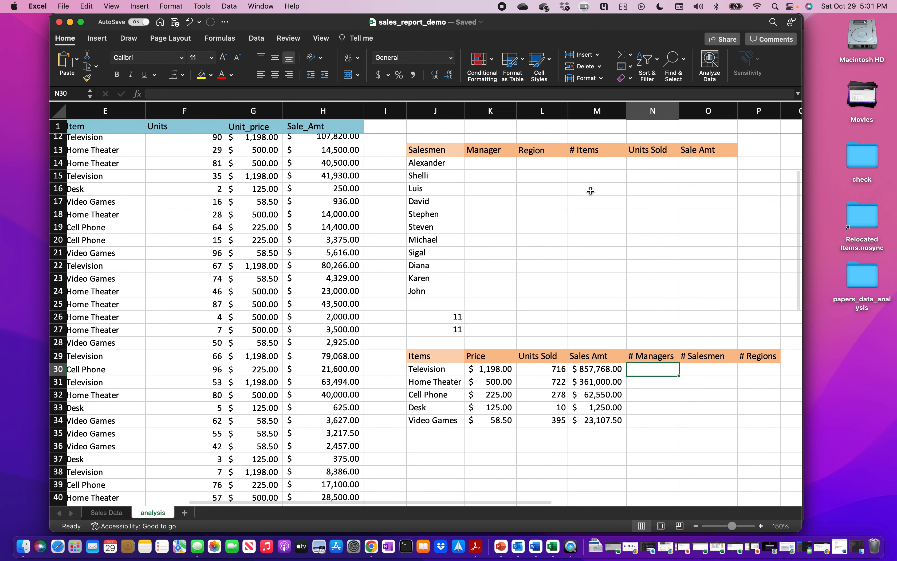
click(504, 155)
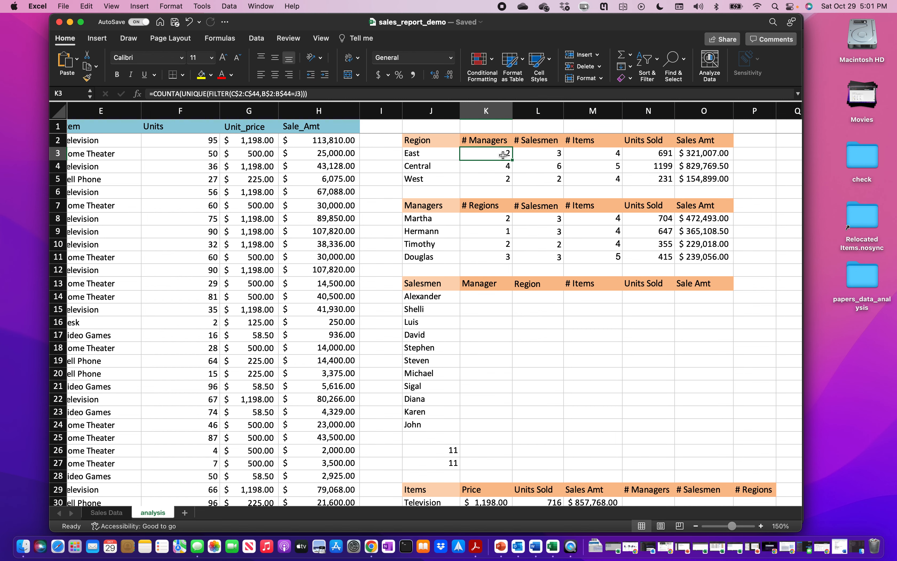
scroll(503, 154, down, 10)
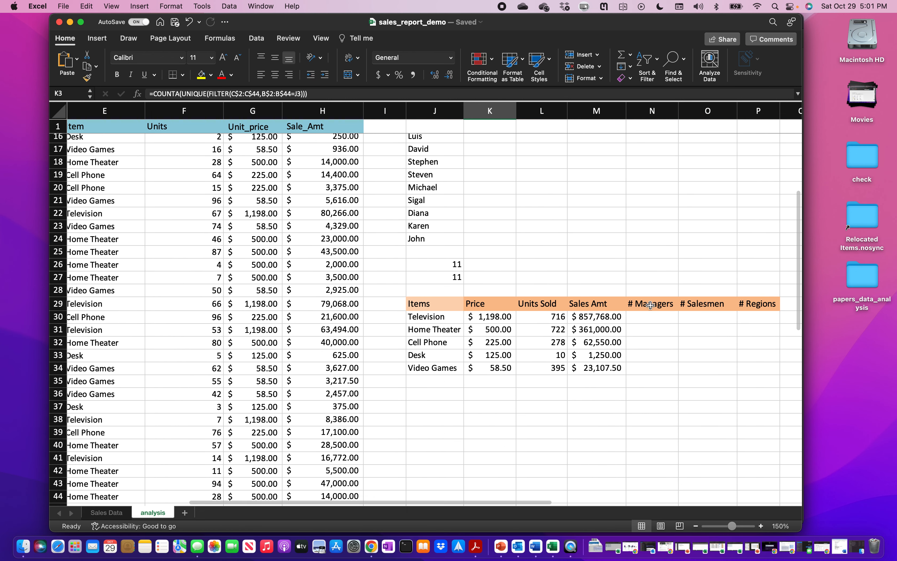
click(644, 319)
text(=co)
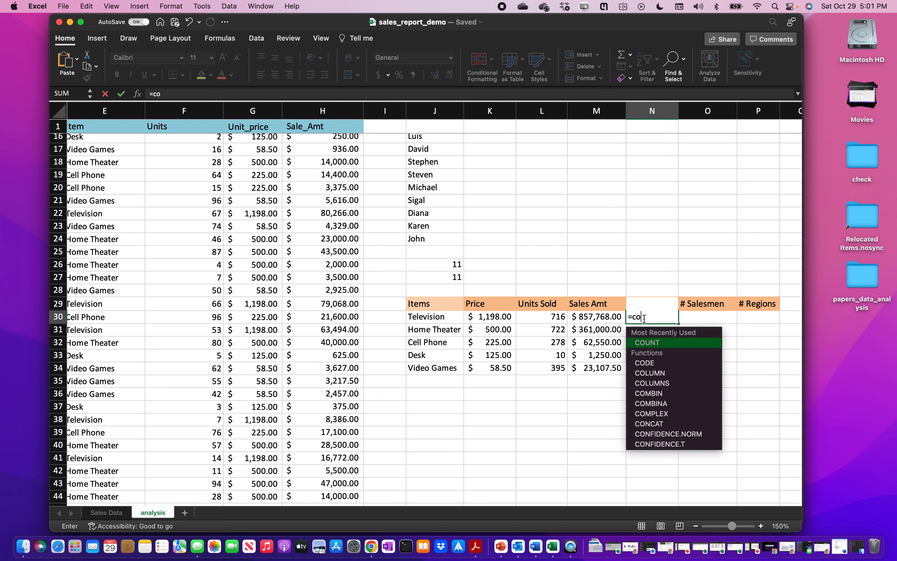
key(BackSpace)
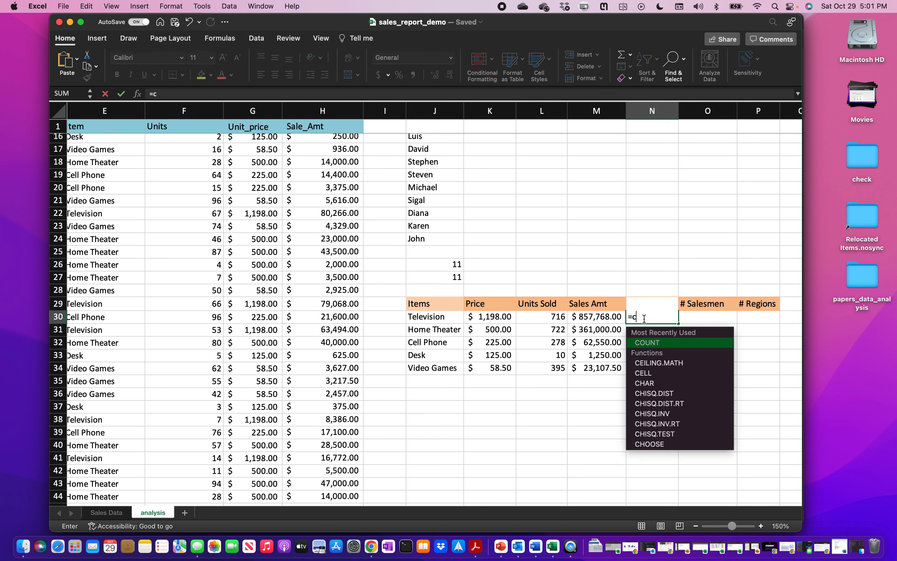
text(ounta(unique()
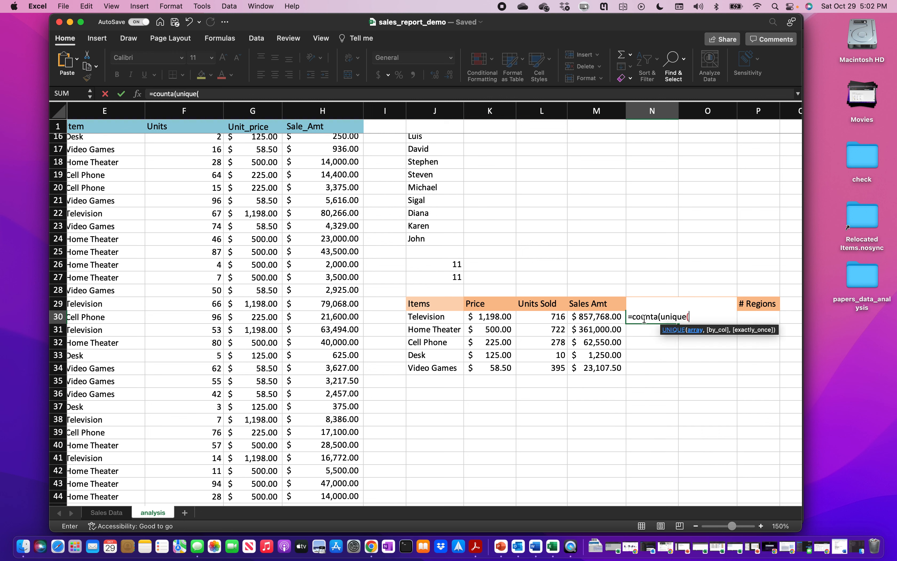
text(filter)
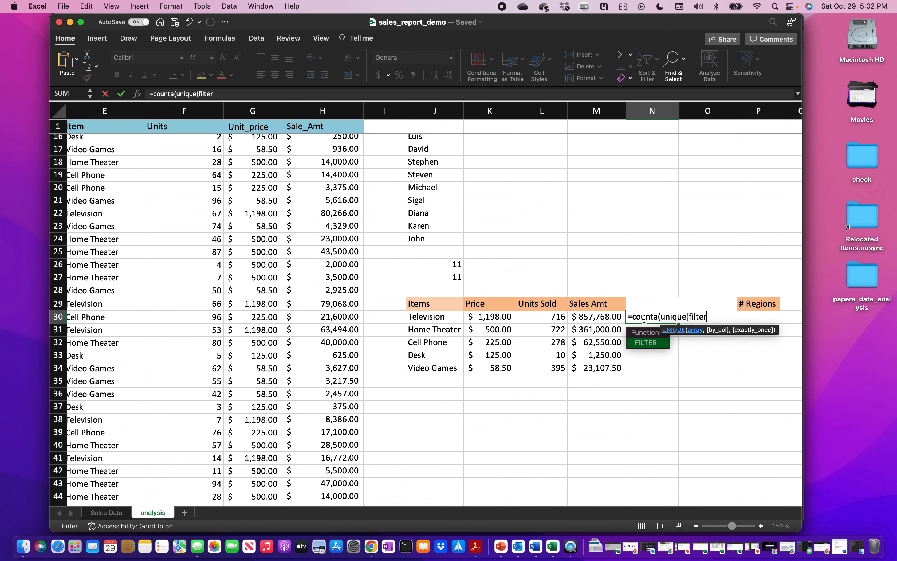
text(()
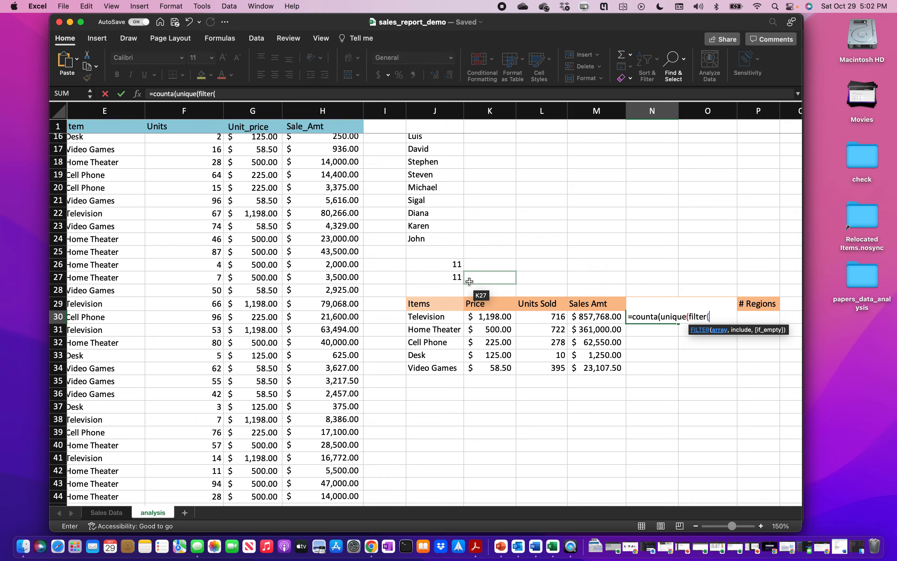
Supply the Manager data C2:C44 as the FILTER array in the N30 formula.
scroll(469, 282, up, 10)
scroll(470, 282, left, 5)
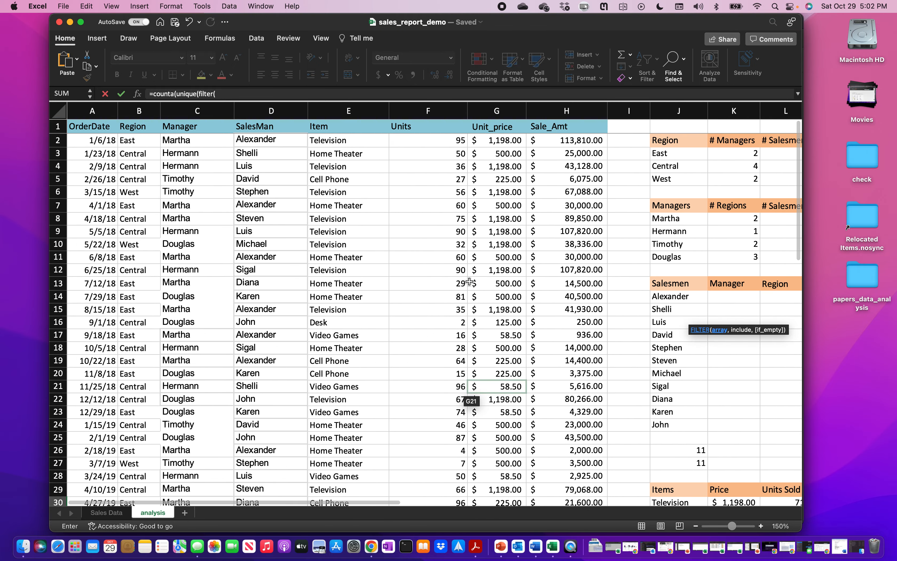
click(184, 142)
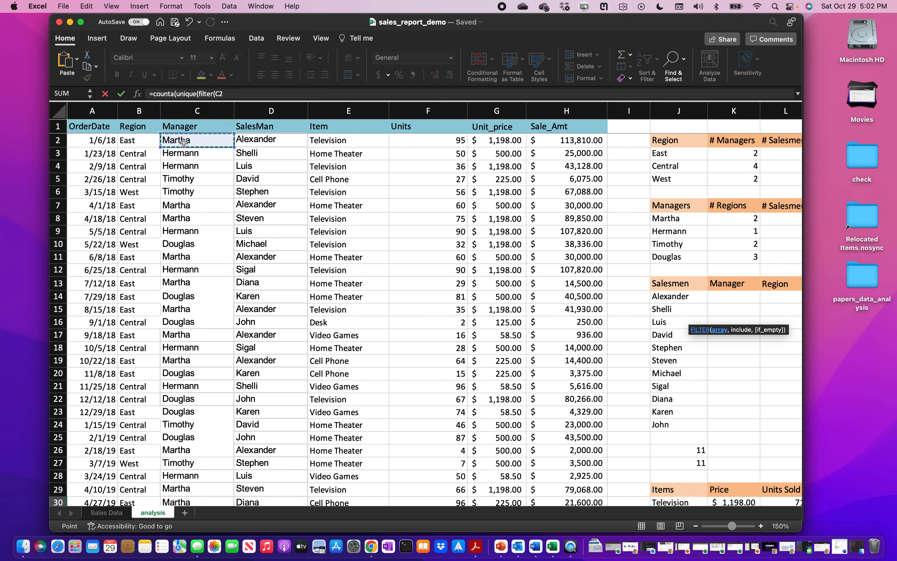
key(super+shift+Down)
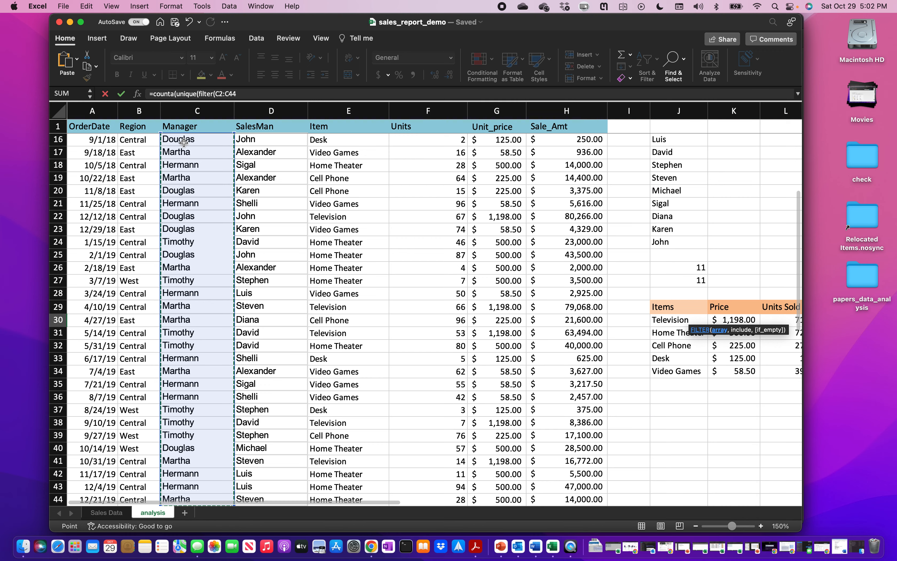
text(,)
Add the condition E2:E44=J30 to the N30 formula and close all three functions.
scroll(570, 298, up, 5)
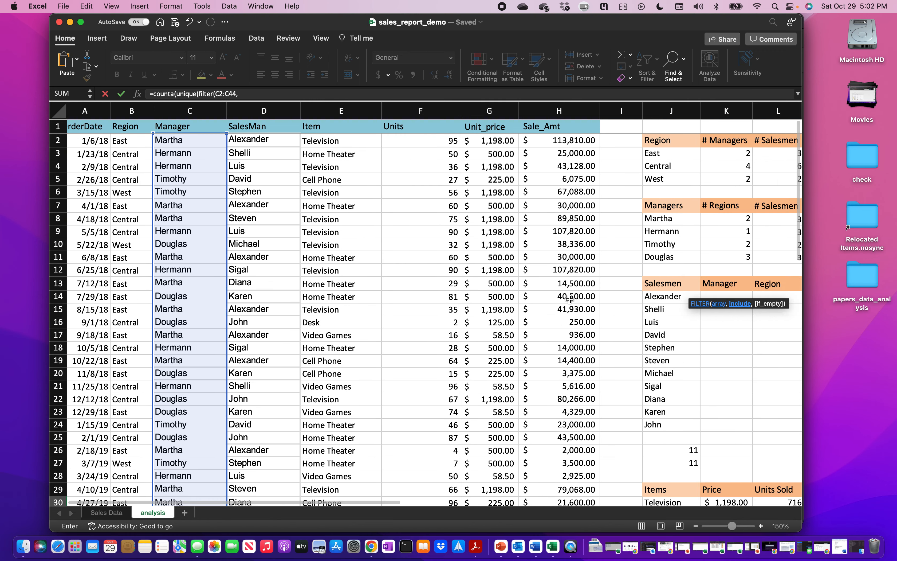
click(347, 139)
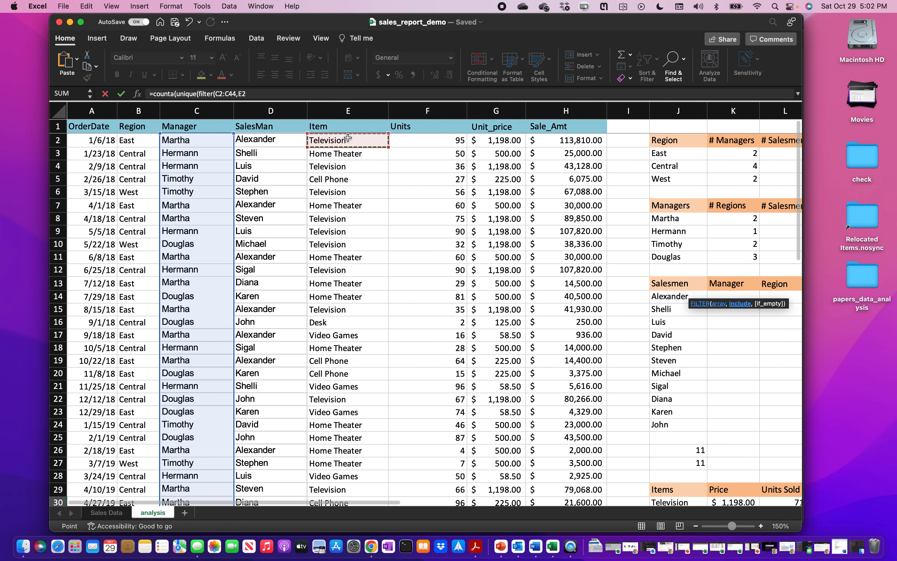
key(super+shift+Down)
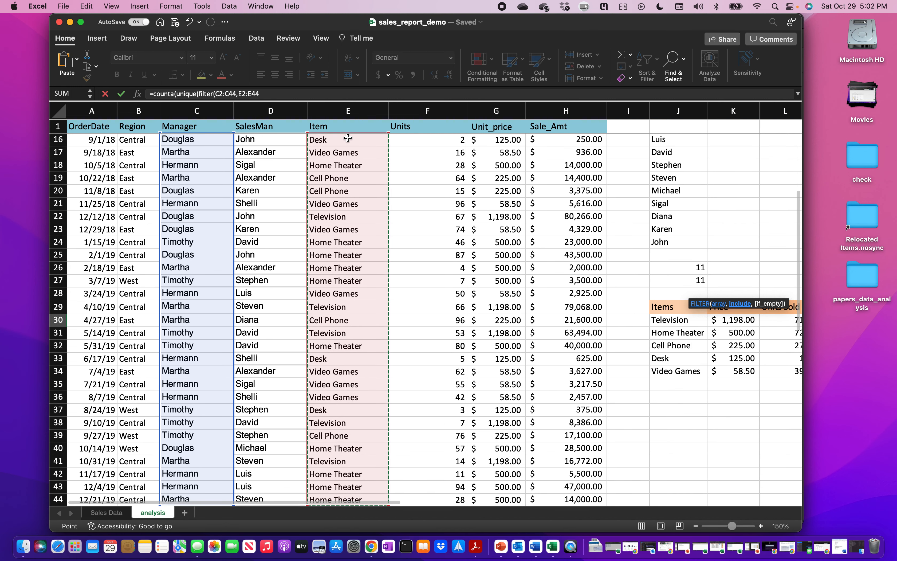
text(=)
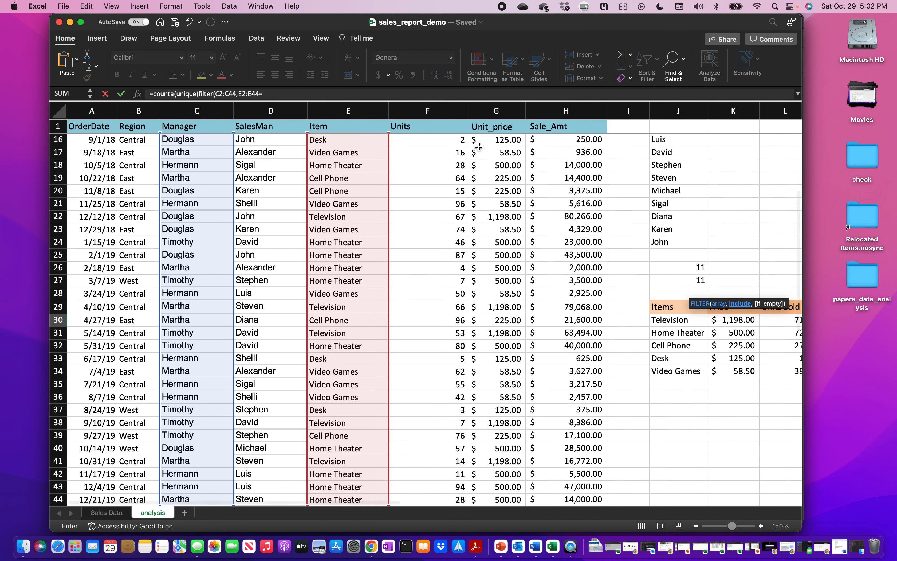
click(677, 320)
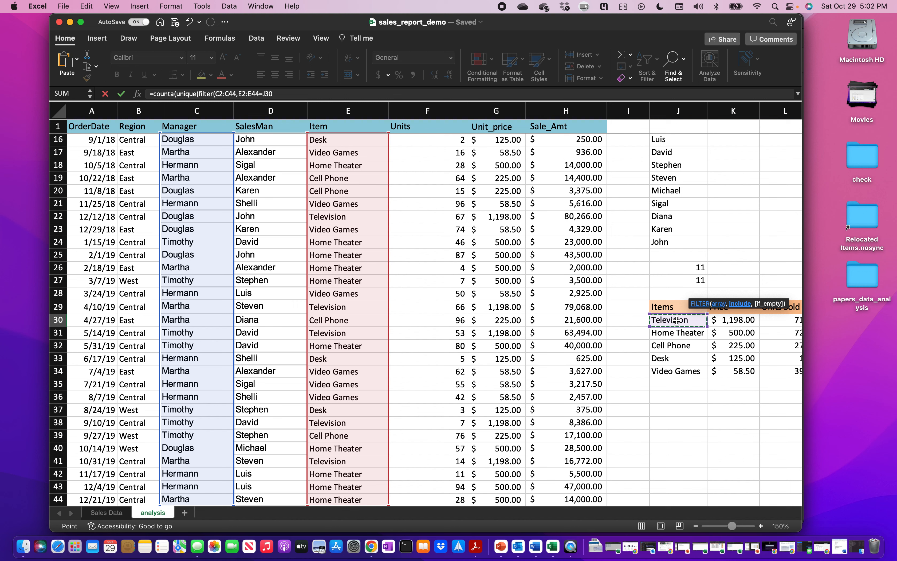
text())
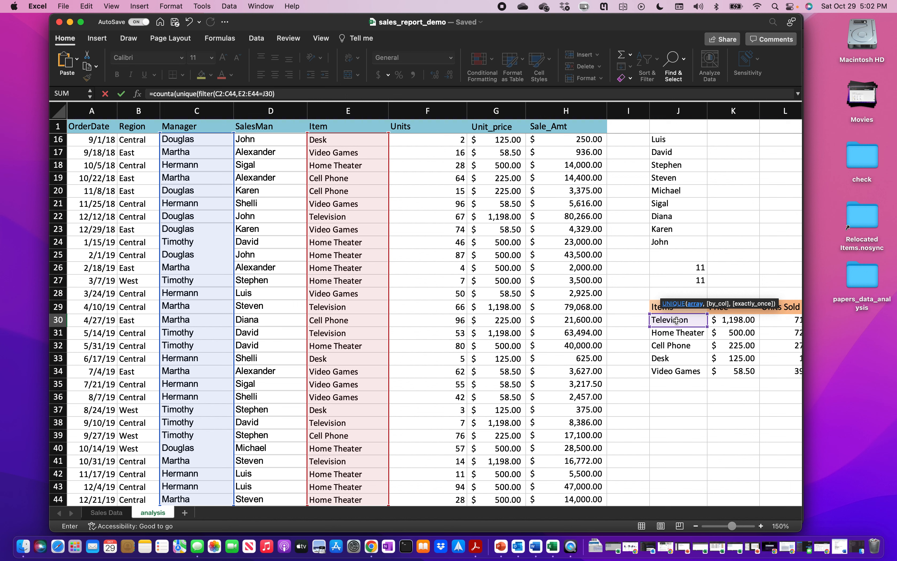
text()))
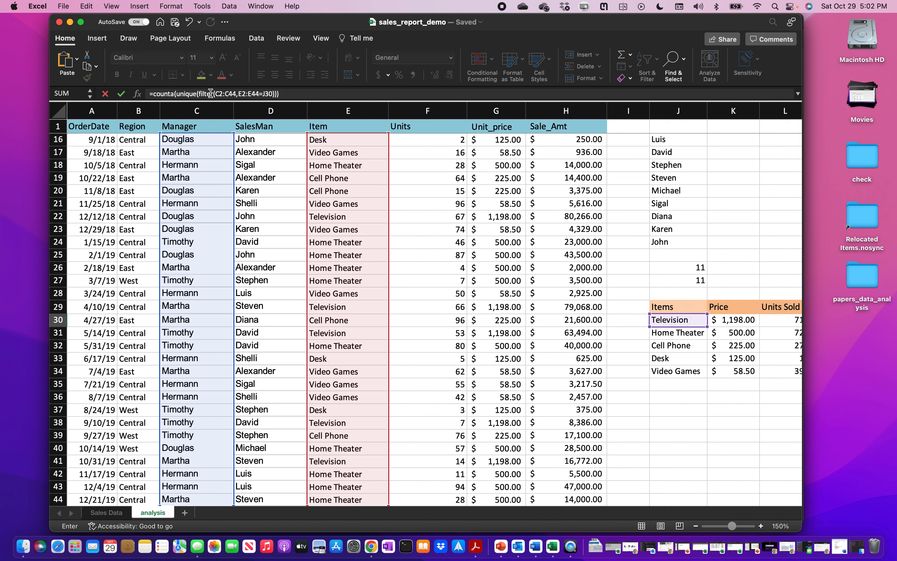
Lock the range rows in the N30 formula as C$2:C$44 and E$2:E$44, and commit the formula.
click(220, 93)
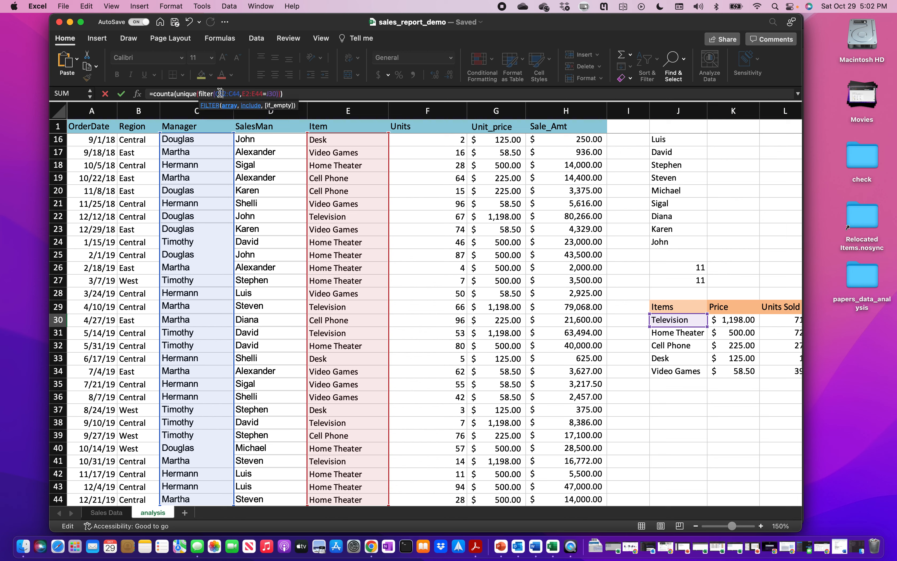
text($)
key(Right)
key(Right)
key(Right)
text($)
key(Right)
key(Right)
key(Right)
key(Return)
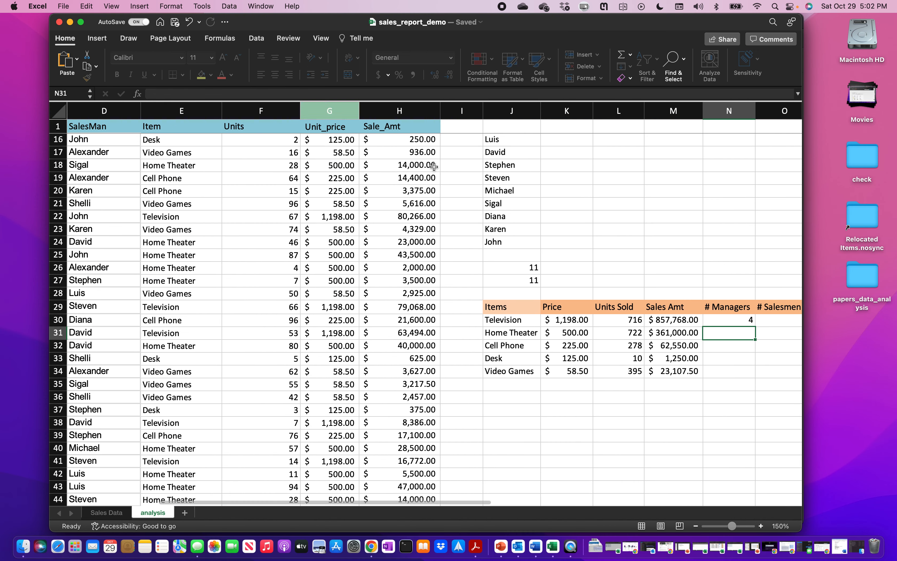
Fill the # Managers formula from N30 down through N34.
scroll(560, 329, right, 3)
scroll(560, 329, down, 3)
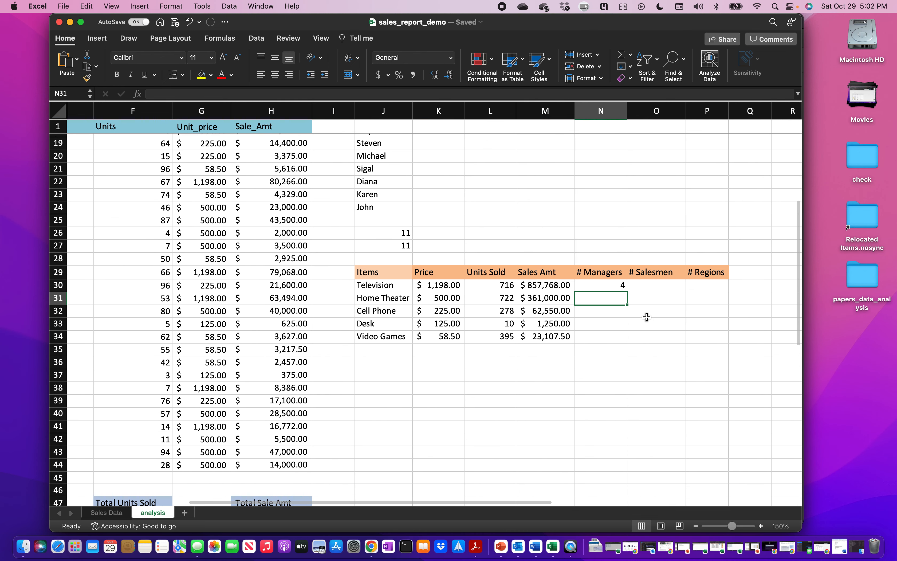
click(611, 287)
drag(626, 292, 626, 337)
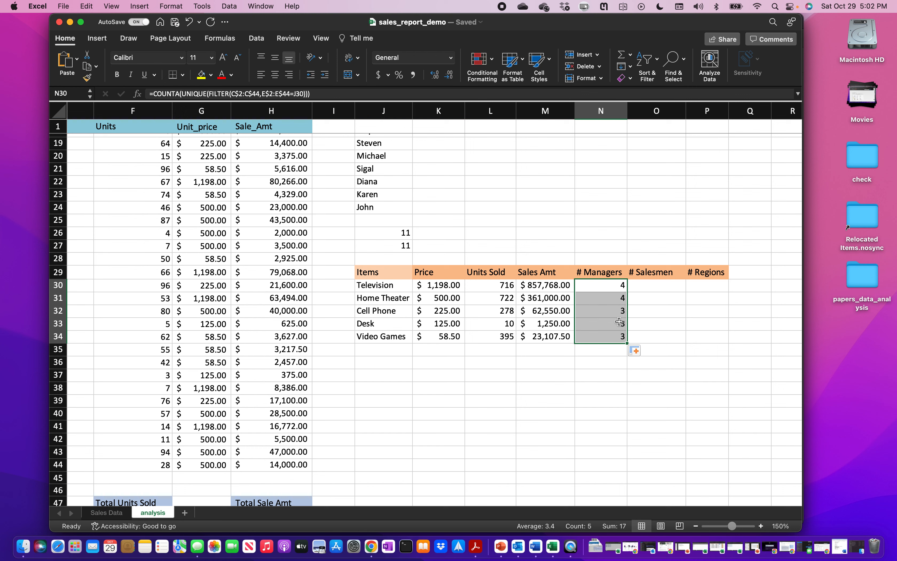
Start a COUNTA(UNIQUE(FILTER( formula in the Television row's # Salesmen cell, O30.
click(663, 286)
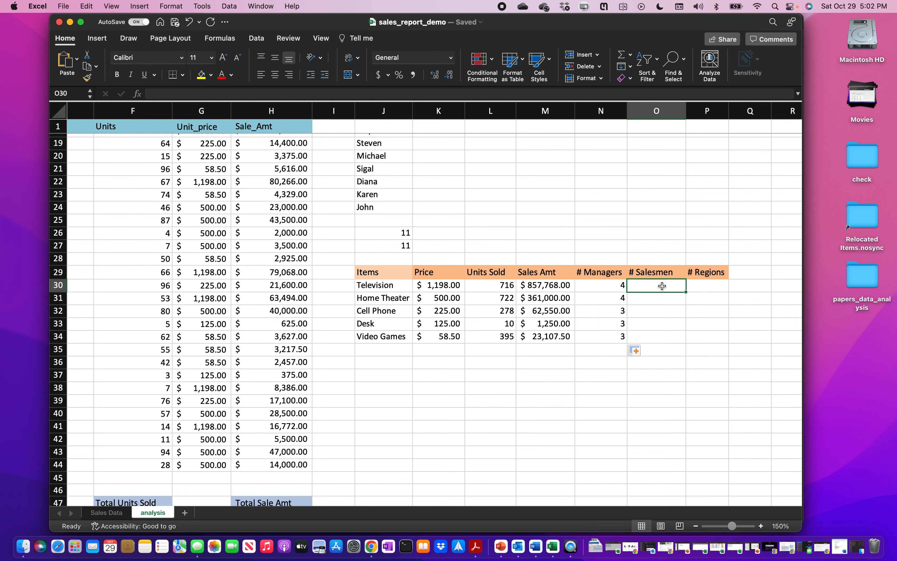
text(=)
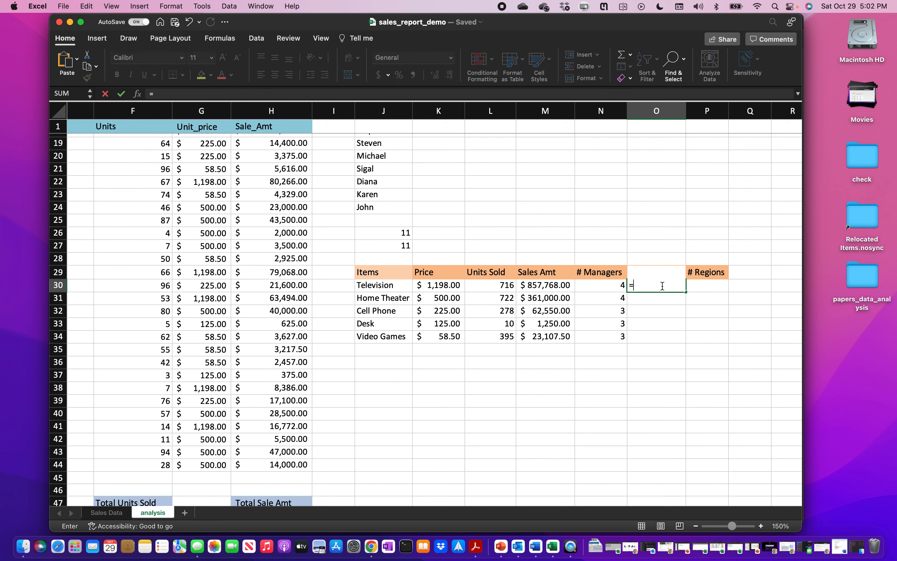
text(coun)
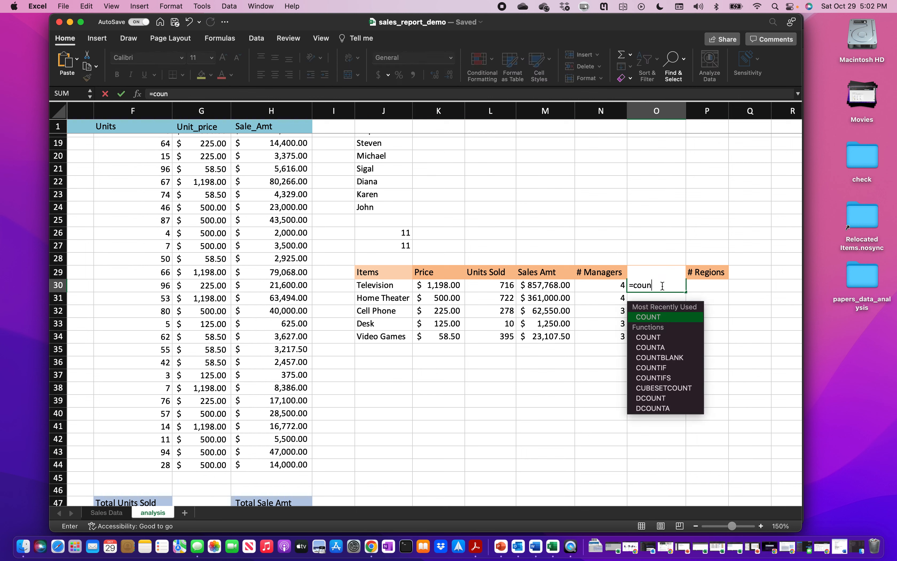
text(ta()
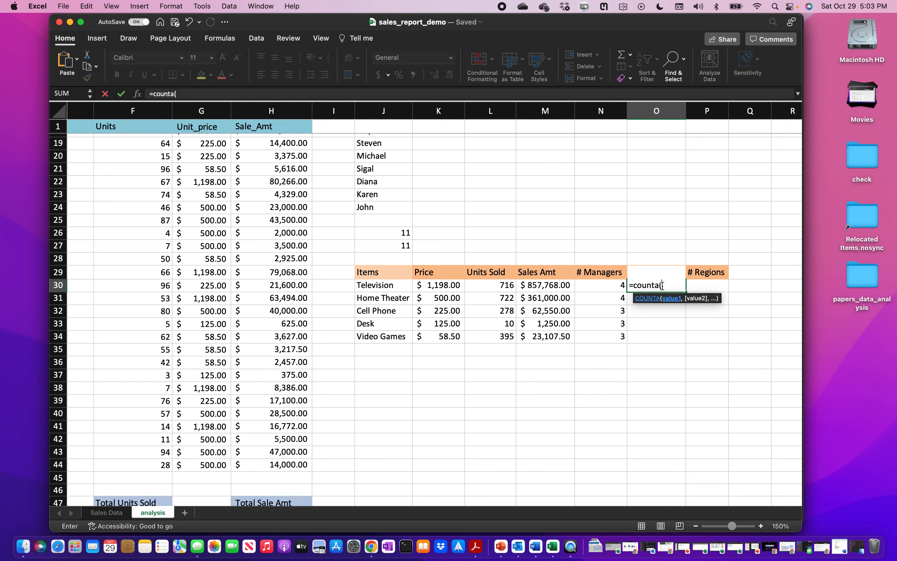
text(unique)
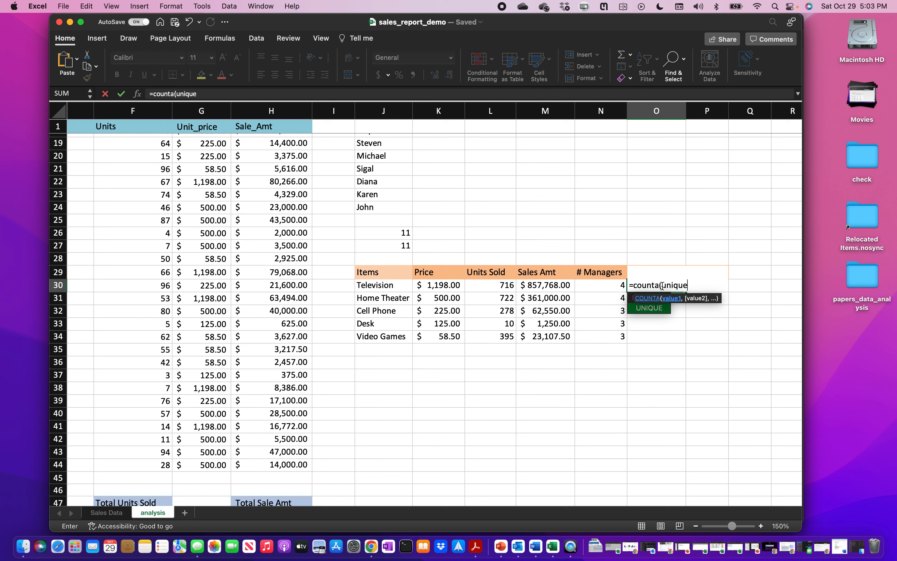
text((filter()
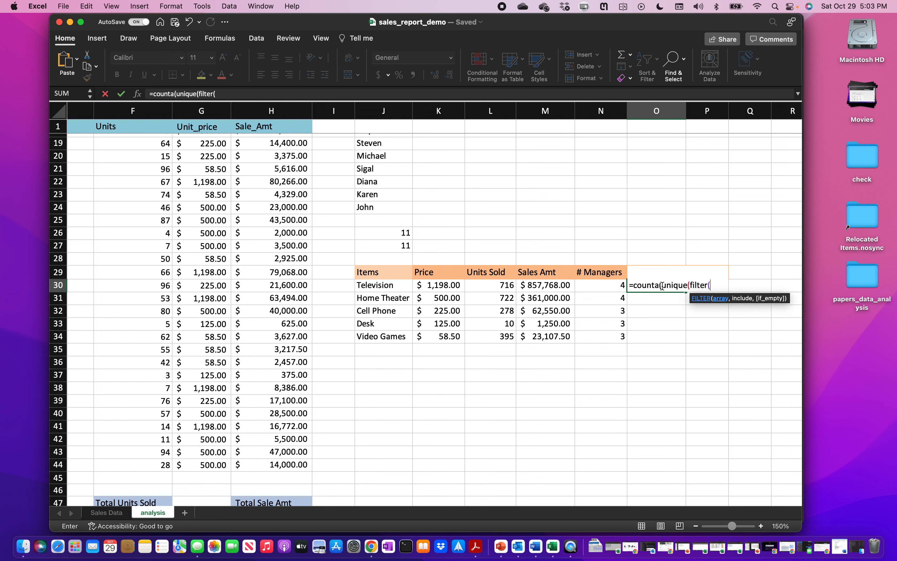
Supply the SalesMan data D2:D44 as the FILTER array in the O30 formula.
click(586, 304)
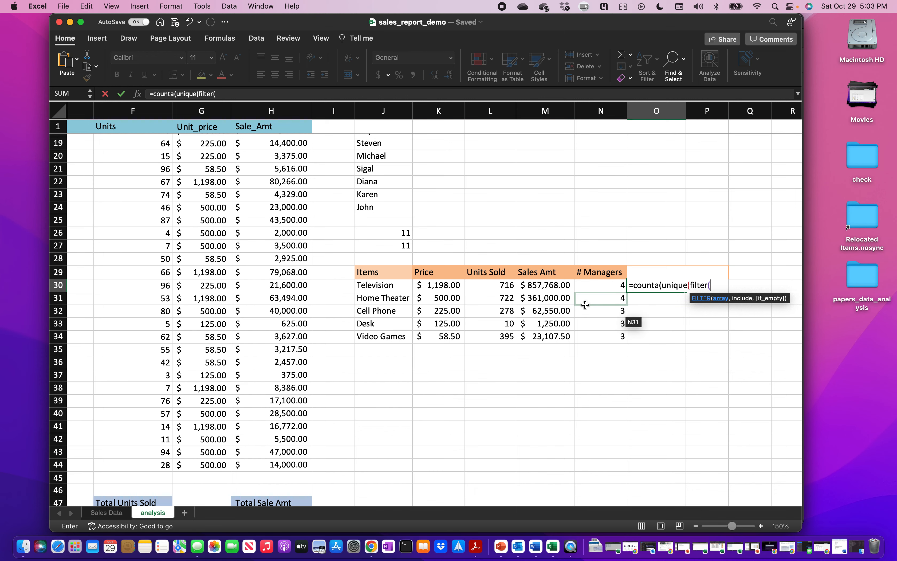
scroll(586, 304, up, 6)
scroll(586, 305, left, 8)
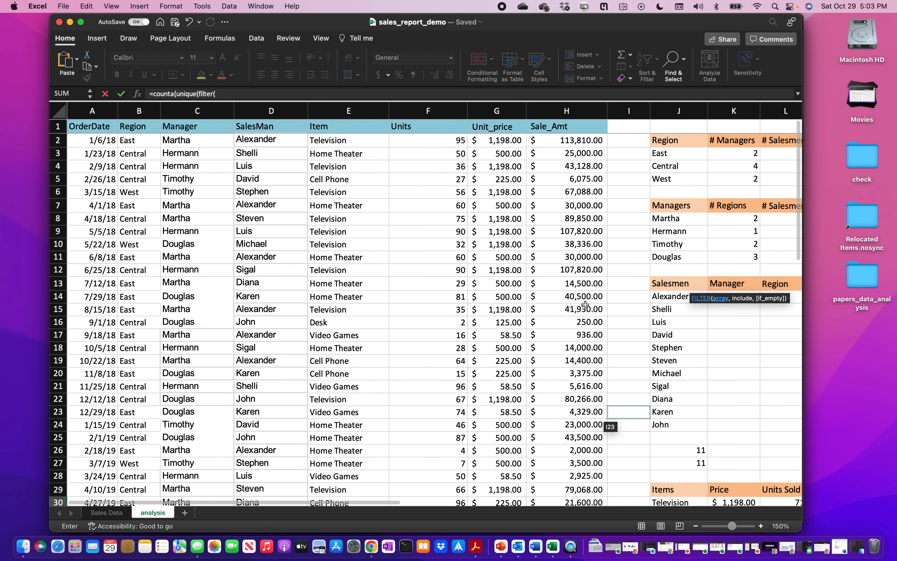
click(276, 138)
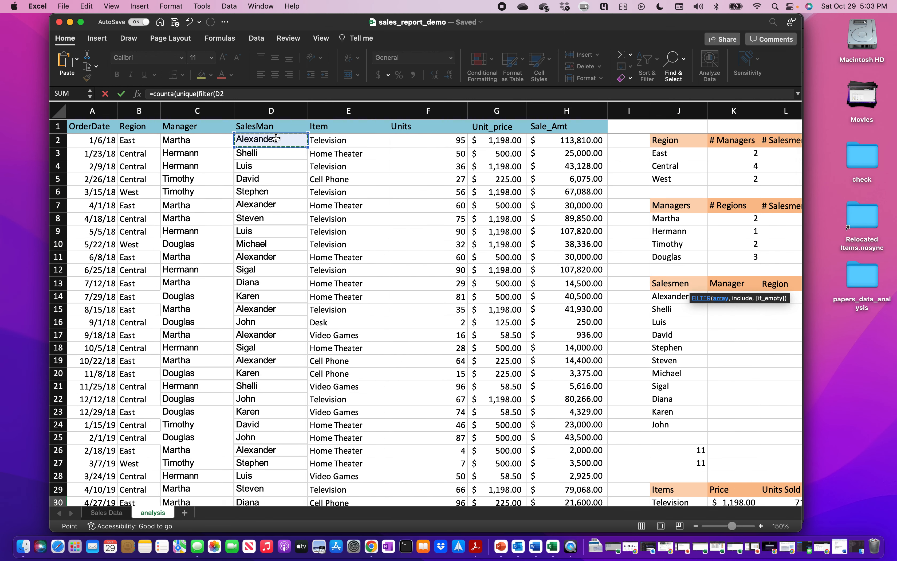
key(super+shift+Down)
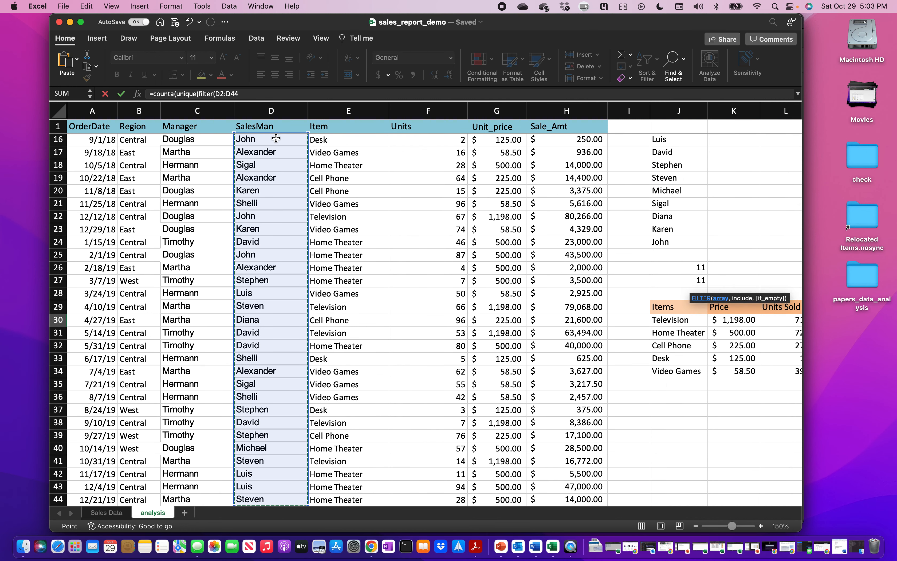
Complete the O30 formula with the FILTER condition E2:E44=J30 and close all three functions.
text(,)
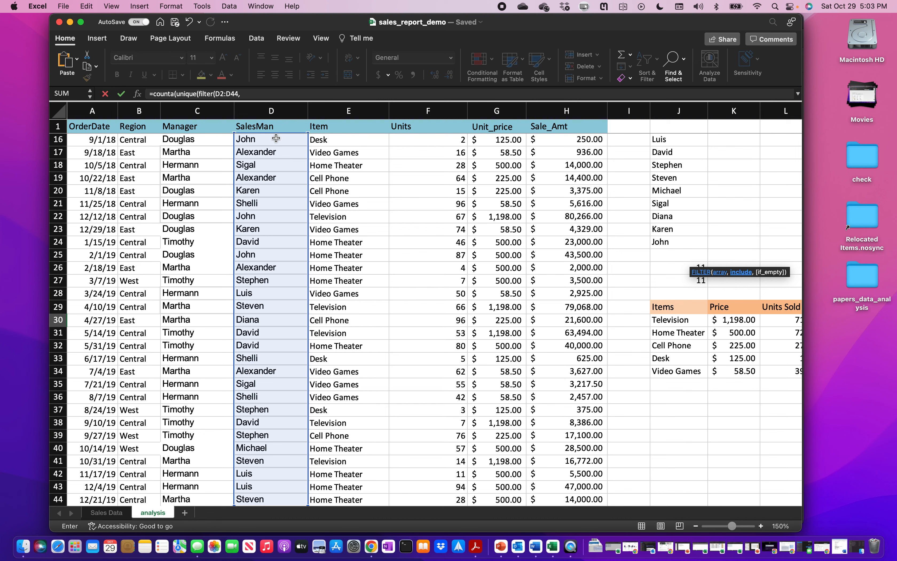
scroll(330, 183, up, 5)
click(334, 140)
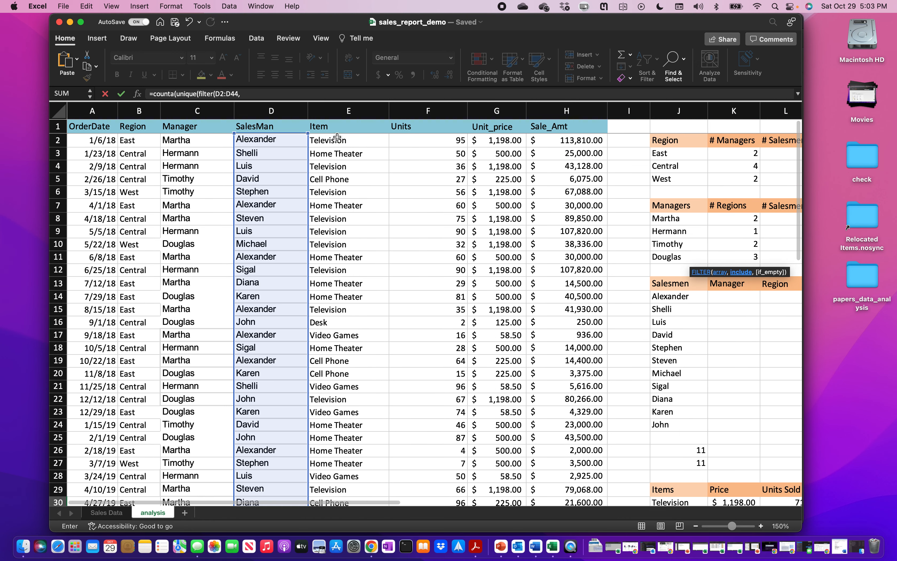
key(super+shift+Down)
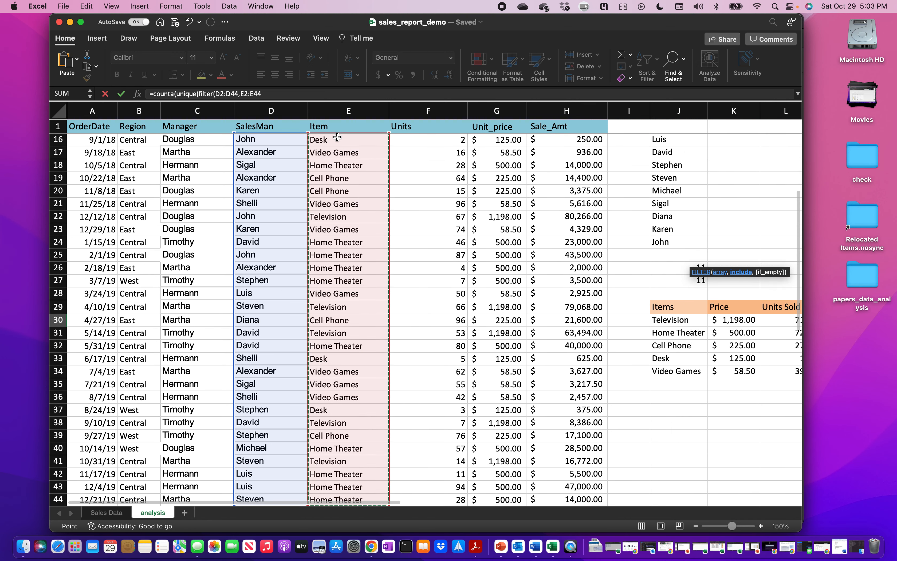
text(=)
scroll(584, 310, right, 3)
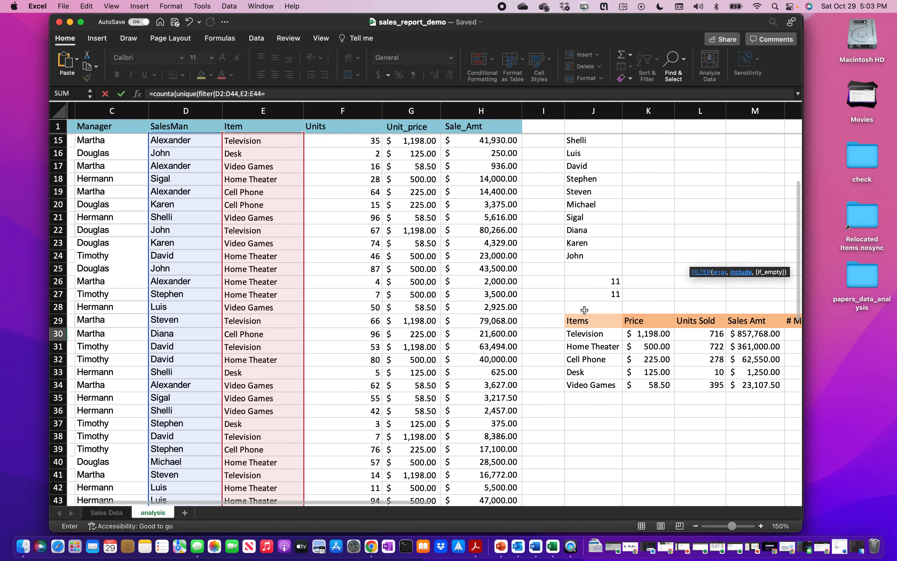
click(595, 335)
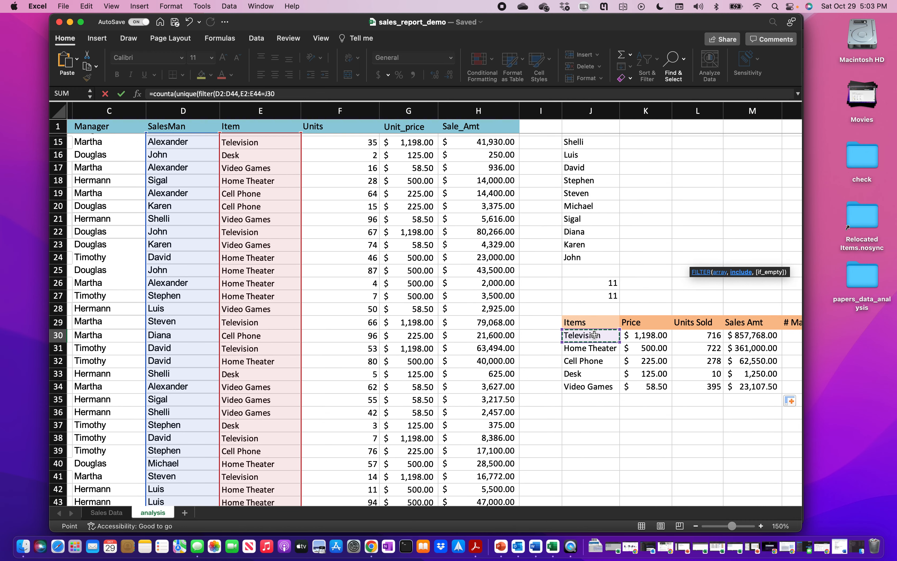
text())))
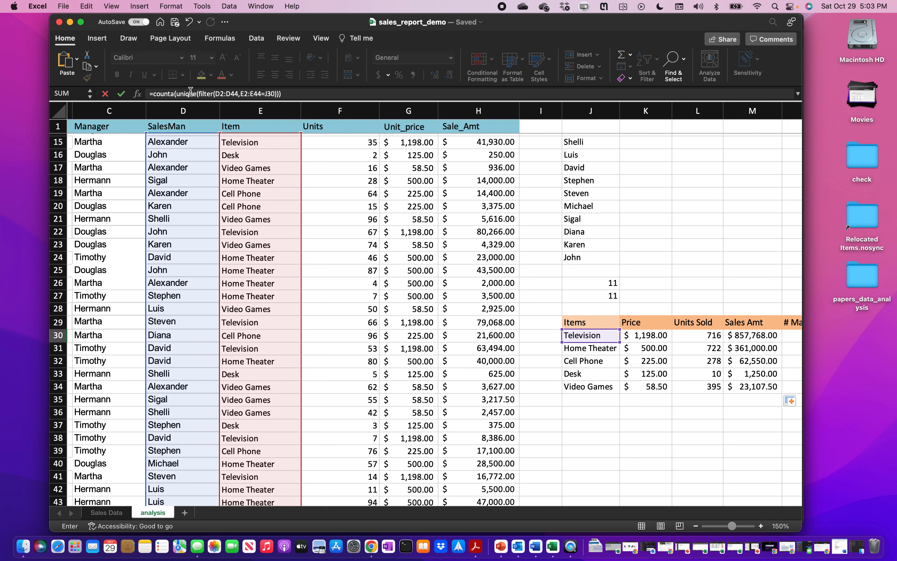
Lock the range rows in the O30 formula as D$2:D$44 and E$2:E$44, and commit the formula.
click(221, 91)
text($2:D$)
click(251, 94)
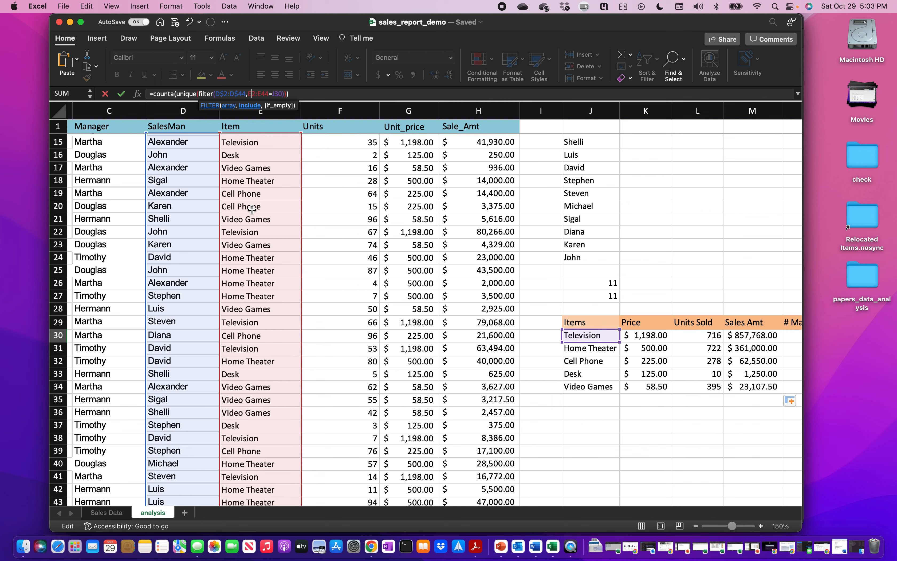
text($)
key(Return)
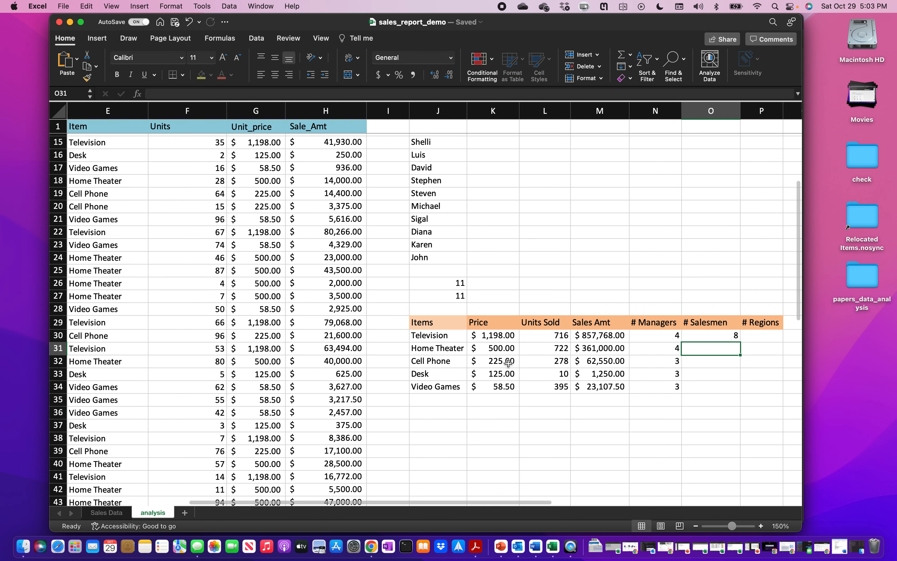
Fill the # Salesmen formula from O30 down through O34.
scroll(633, 346, right, 2)
click(667, 343)
drag(704, 349, 705, 396)
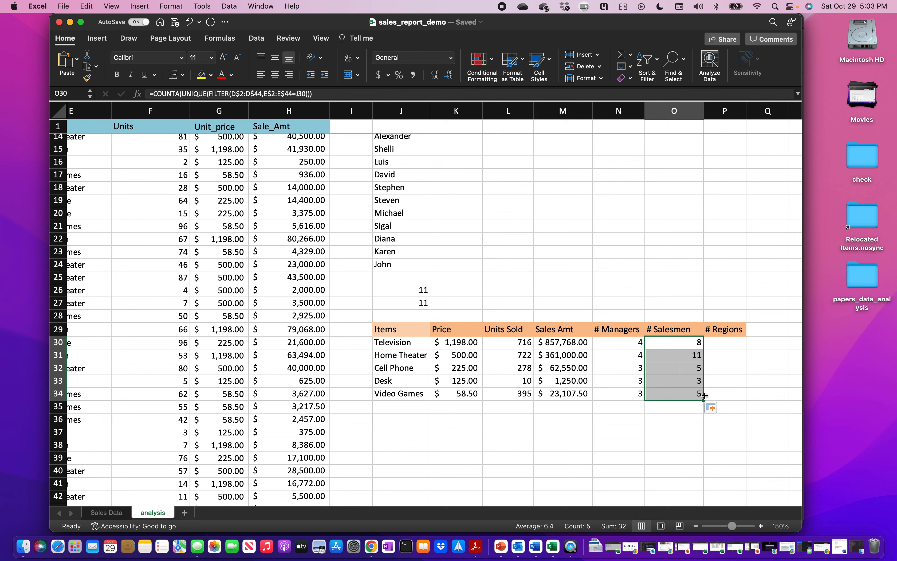
Start a COUNTA(UNIQUE(FILTER( formula in the Television row's # Regions cell, P30.
click(725, 342)
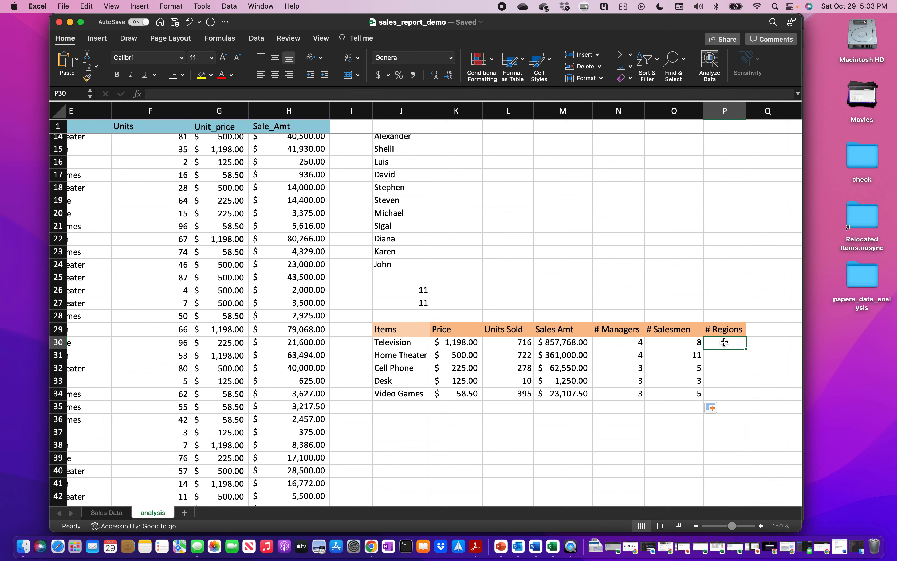
text(=co)
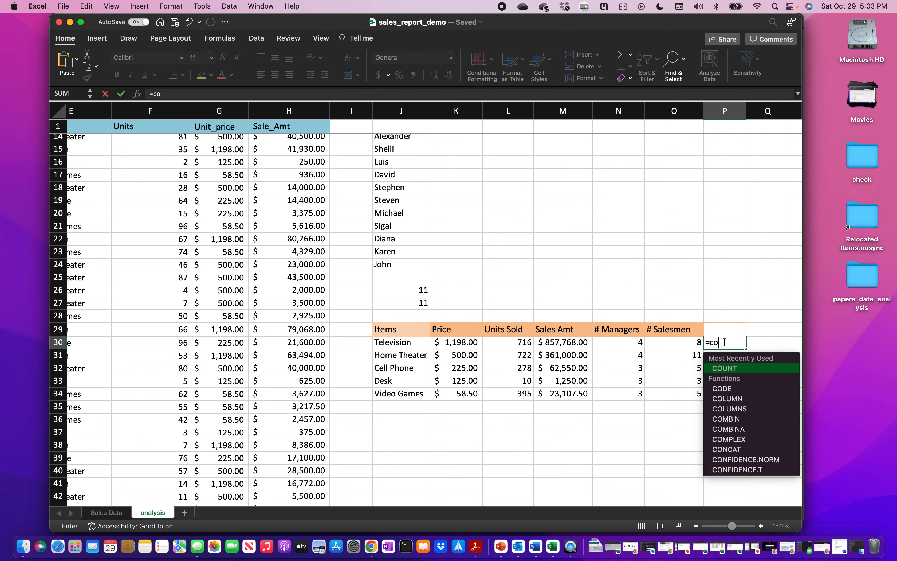
text(unta()
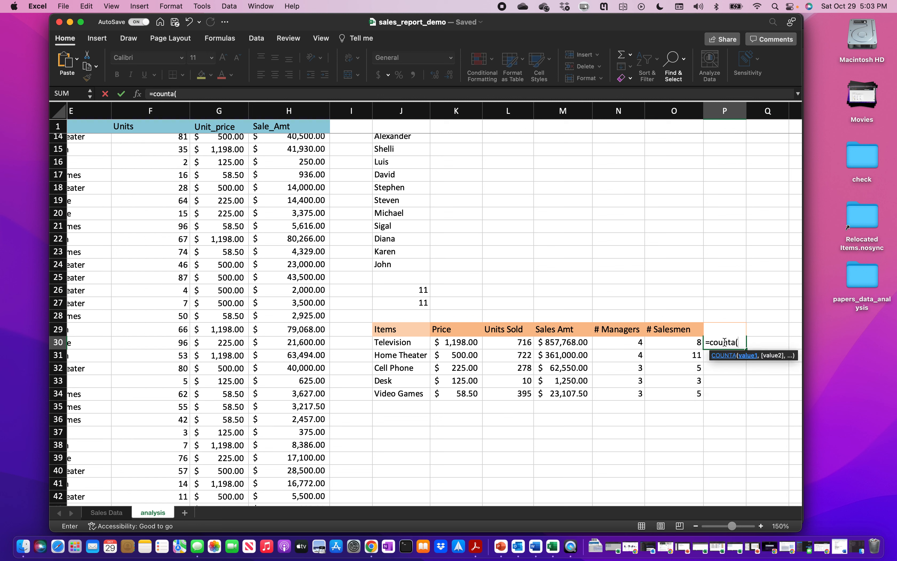
text(uniqu)
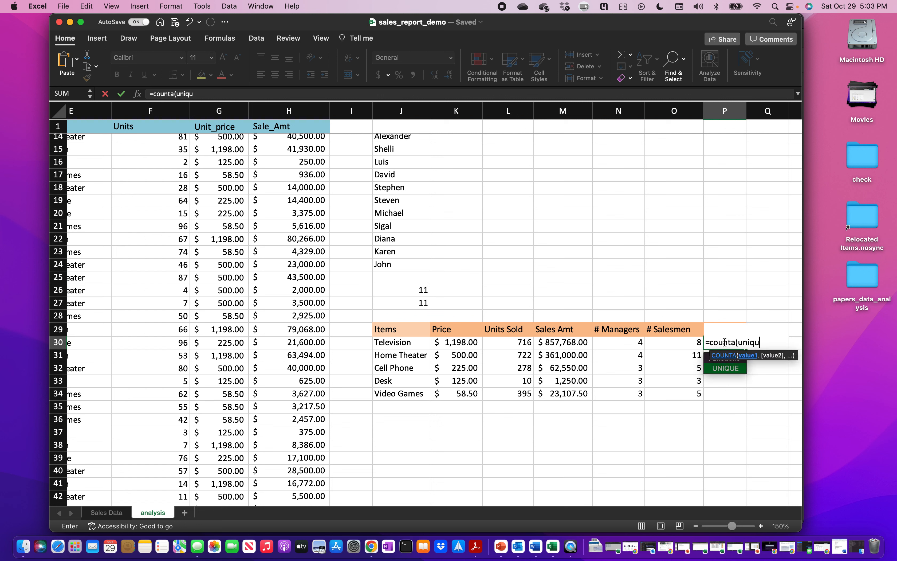
text(e(filter()
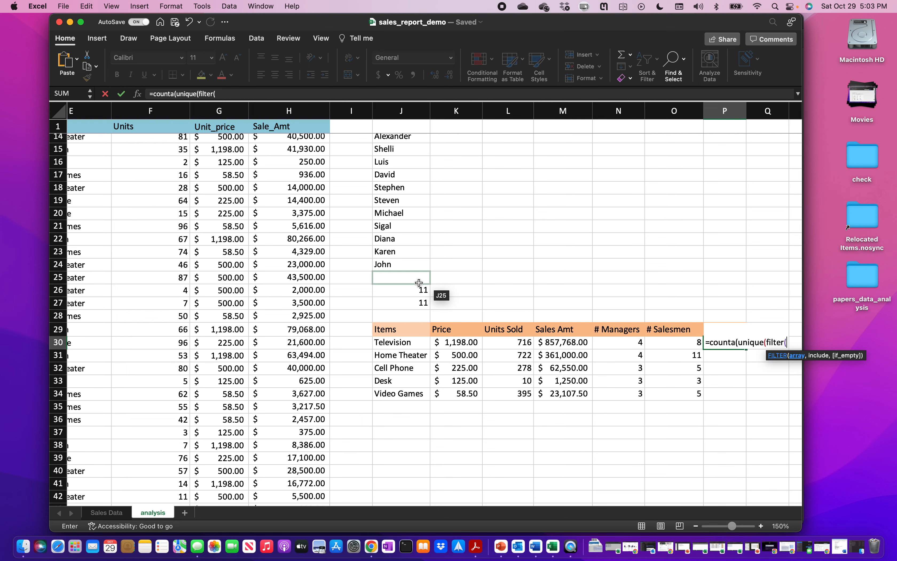
Supply the Region data B2:B44 as the FILTER array in the P30 formula.
scroll(323, 311, up, 5)
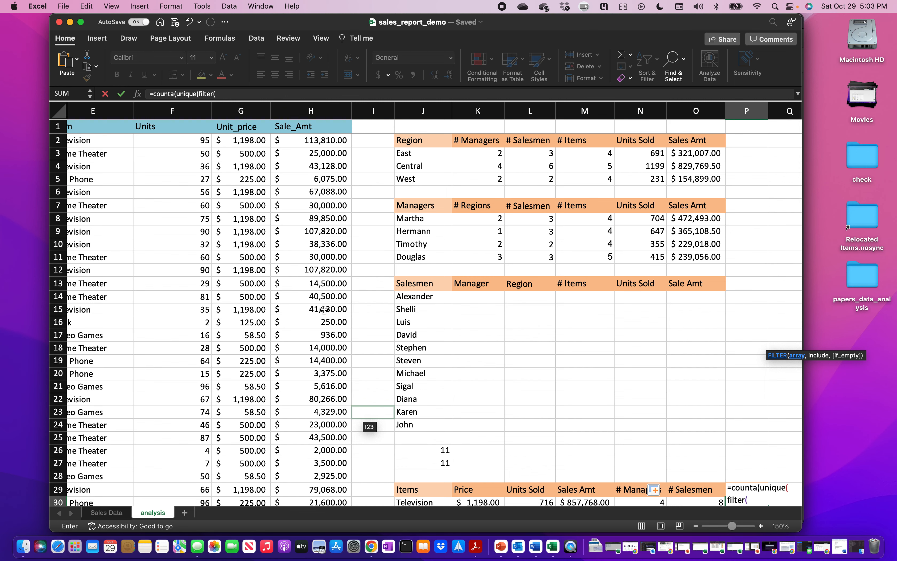
scroll(256, 311, left, 4)
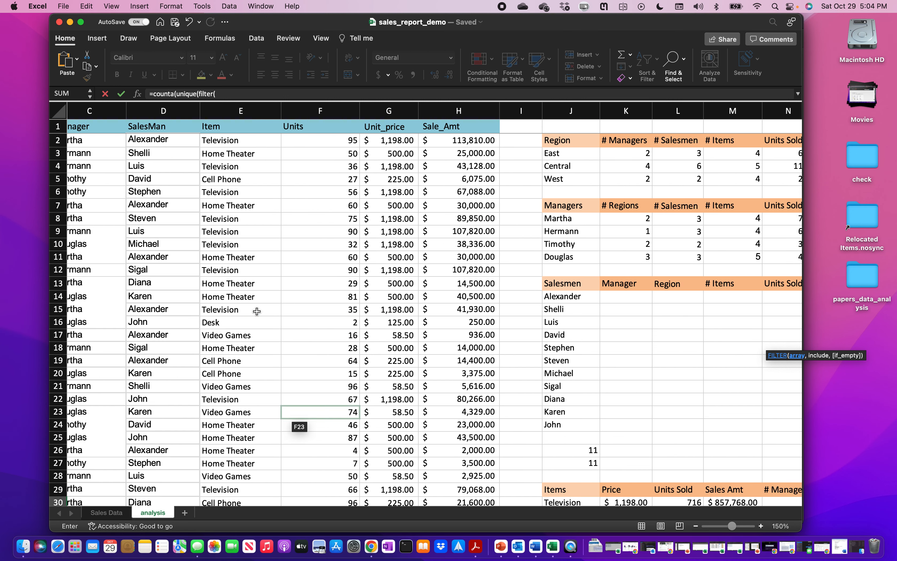
scroll(257, 311, left, 2)
scroll(257, 311, left, 3)
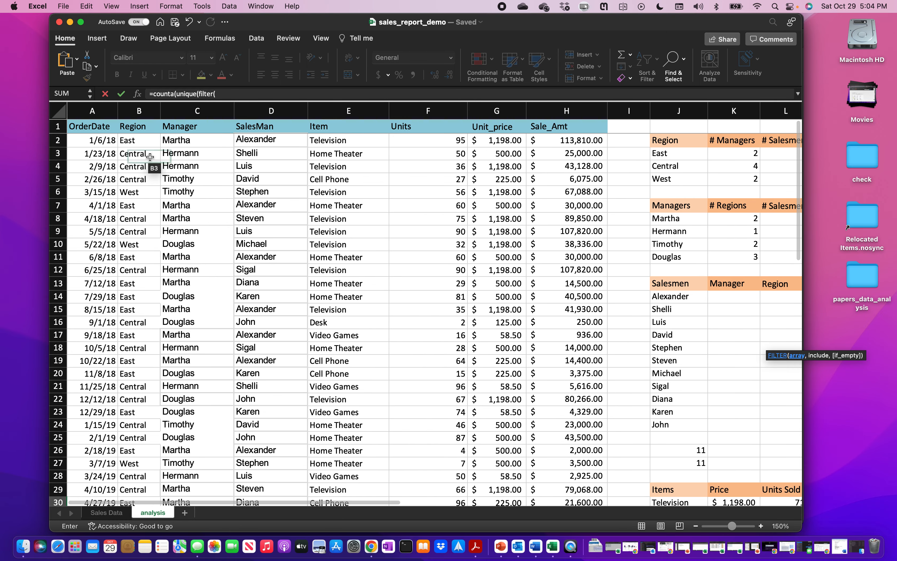
click(144, 139)
key(super+shift+Down)
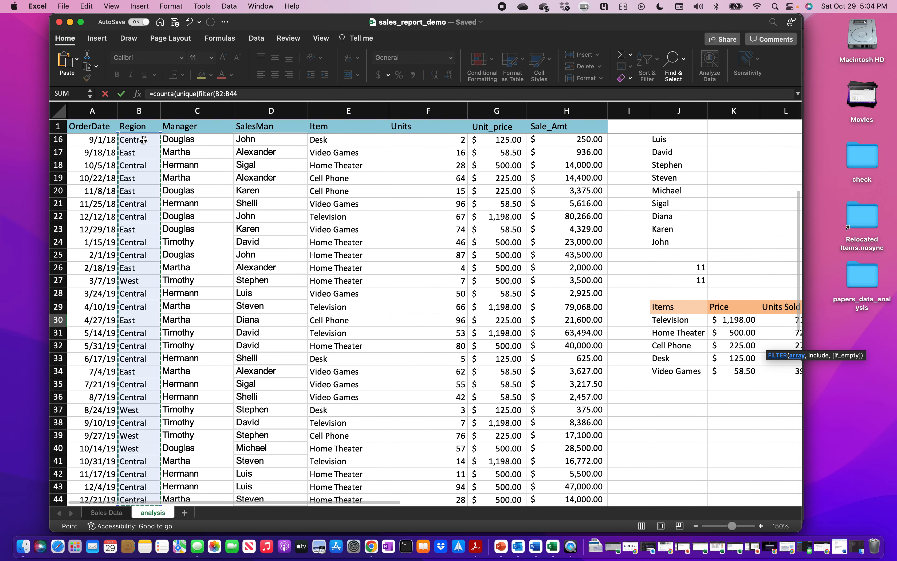
Complete the P30 formula with the FILTER condition E2:E44=J30 and close all three functions.
text(,)
scroll(414, 236, up, 5)
click(343, 141)
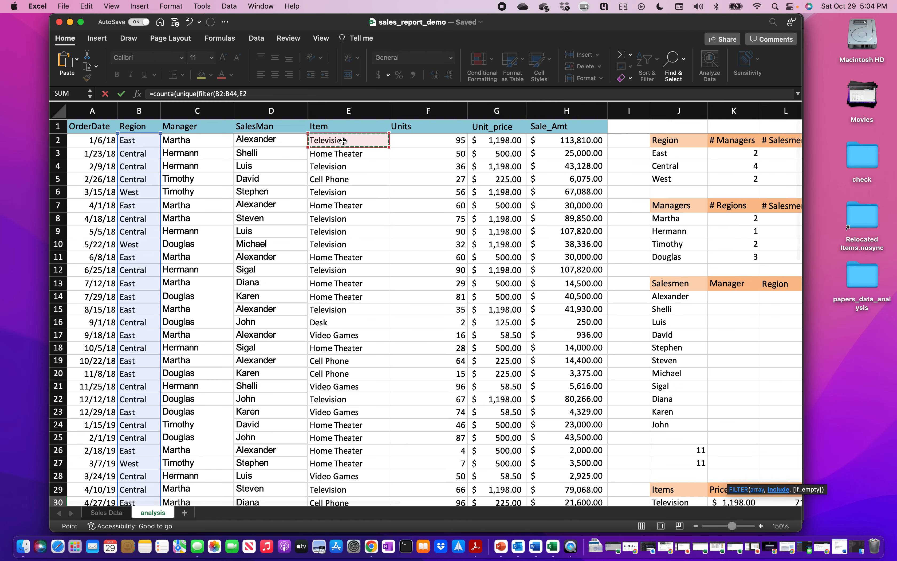
key(super+shift+Down)
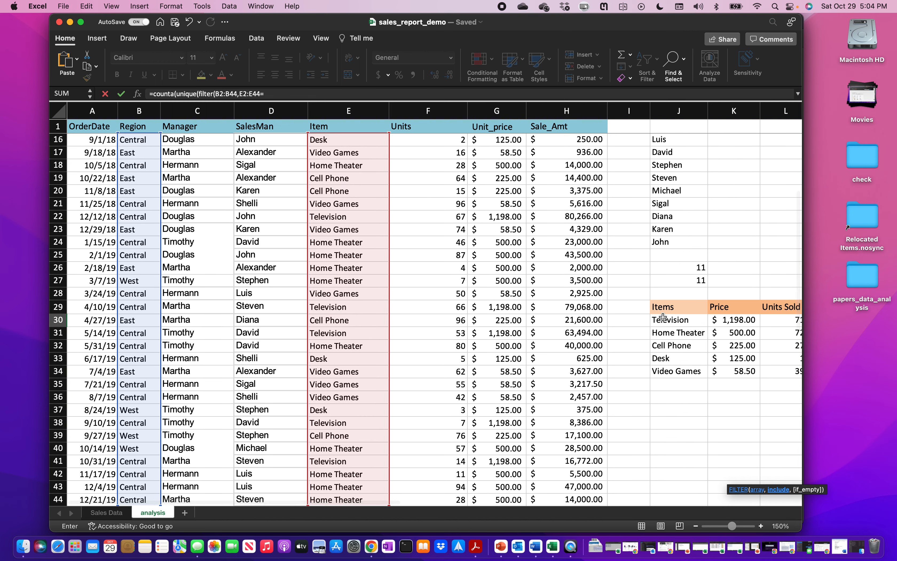
text(=)
click(598, 347)
text())))
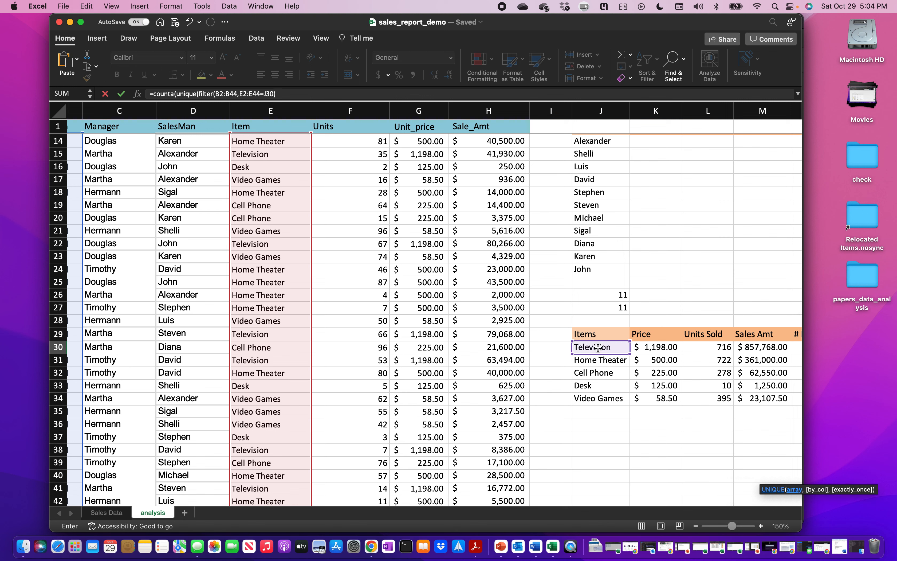
Lock the range rows in the P30 formula as B$2:B$44 and E$2:E$44, then fill it down through P34.
click(220, 96)
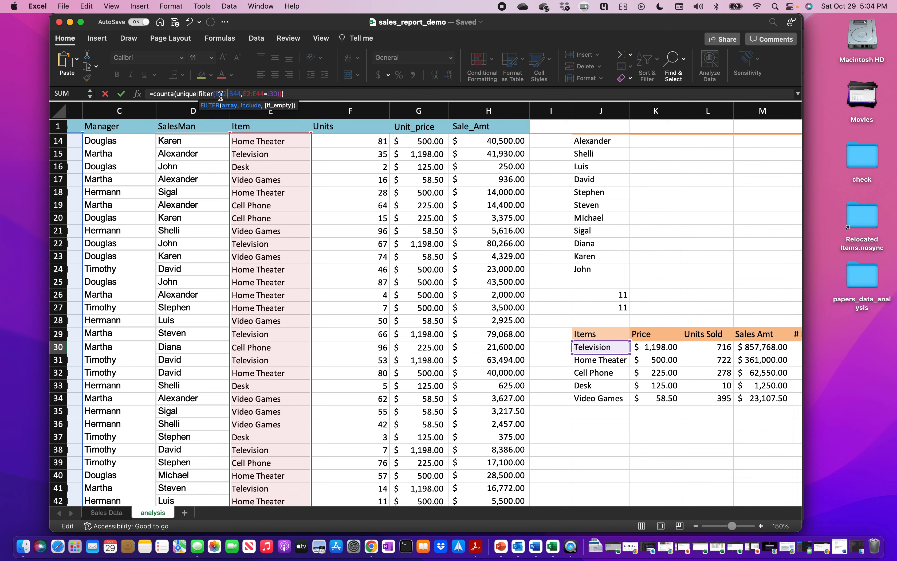
text($)
key(Right)
text($2:B$)
key(Return)
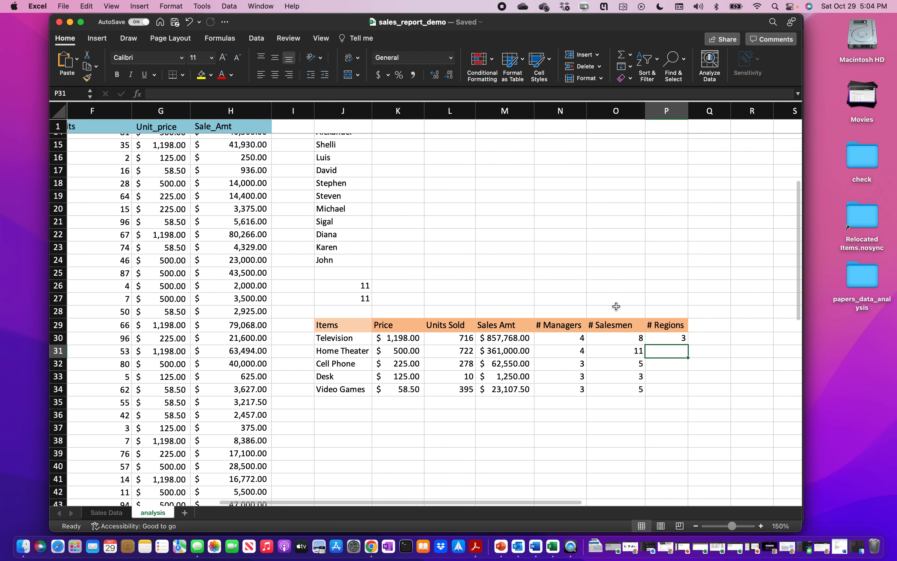
click(631, 338)
drag(638, 345, 639, 393)
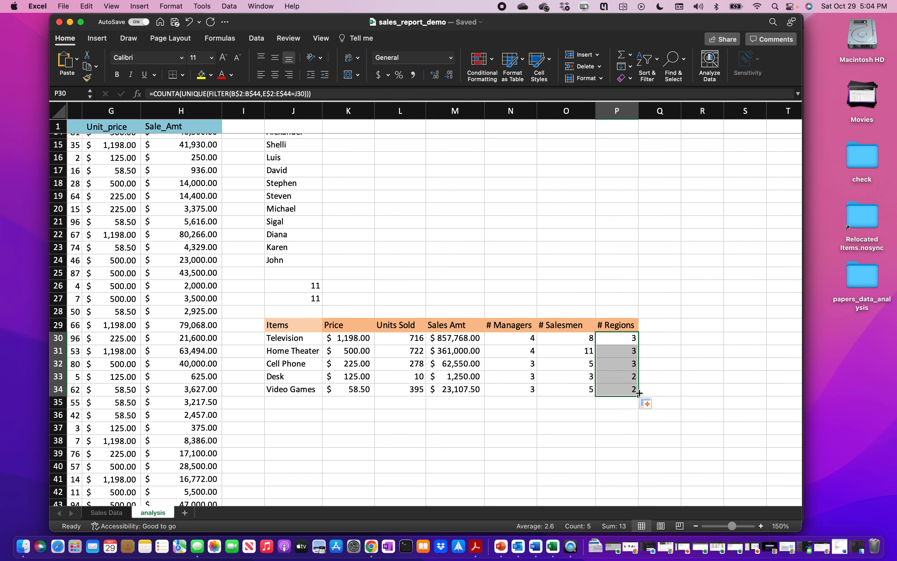
Examine the formula behind the Salesmen table's names in J14 and the source data's Manager and SalesMan columns.
scroll(639, 393, up, 5)
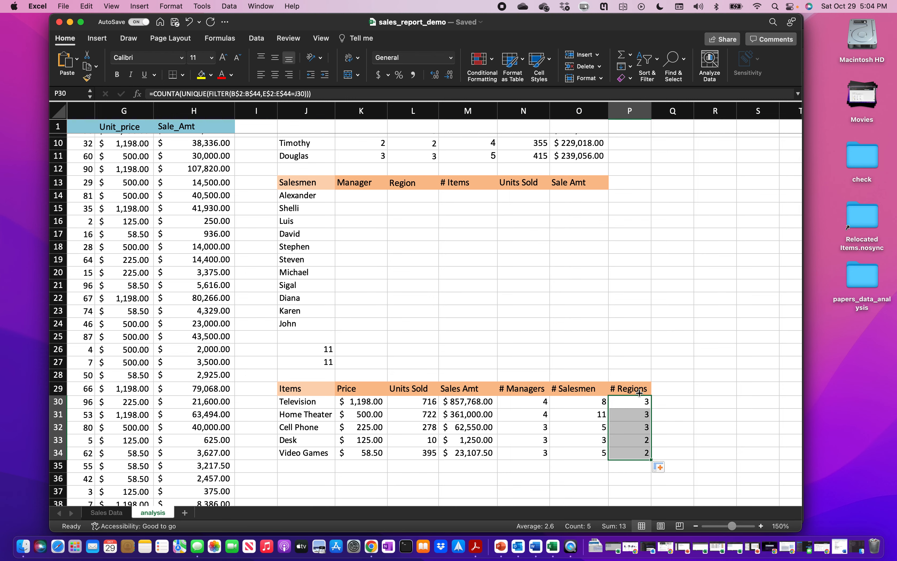
scroll(392, 241, up, 3)
scroll(392, 241, left, 5)
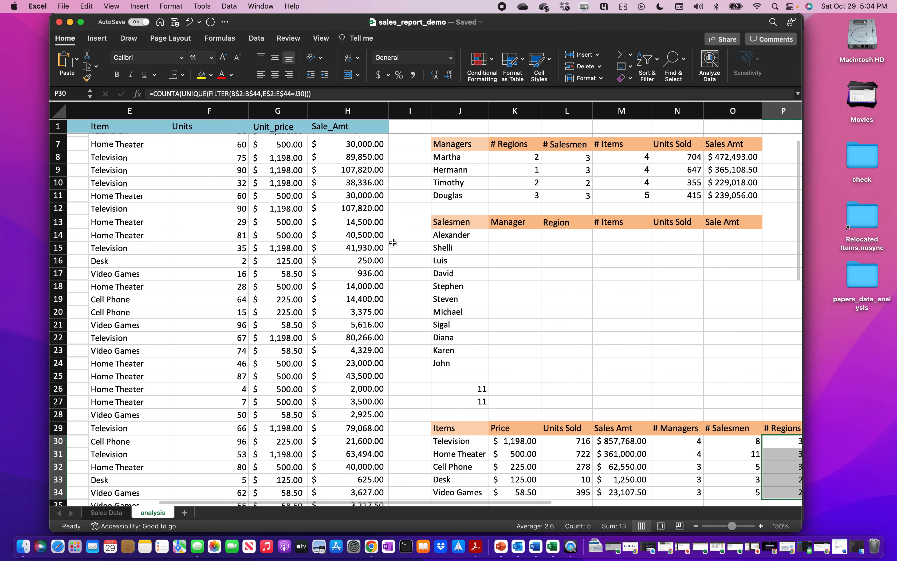
scroll(392, 242, up, 3)
scroll(393, 243, left, 5)
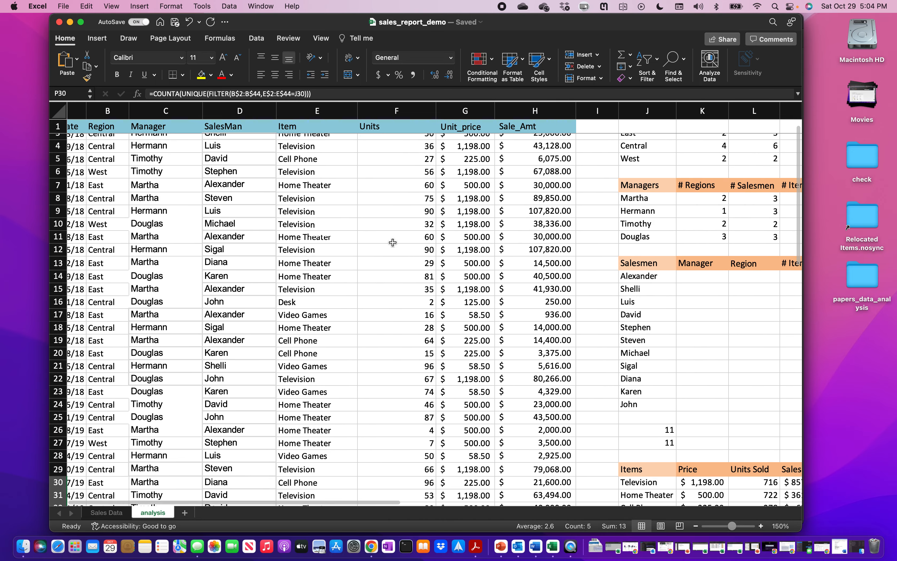
scroll(392, 242, up, 1)
scroll(392, 243, left, 1)
click(697, 296)
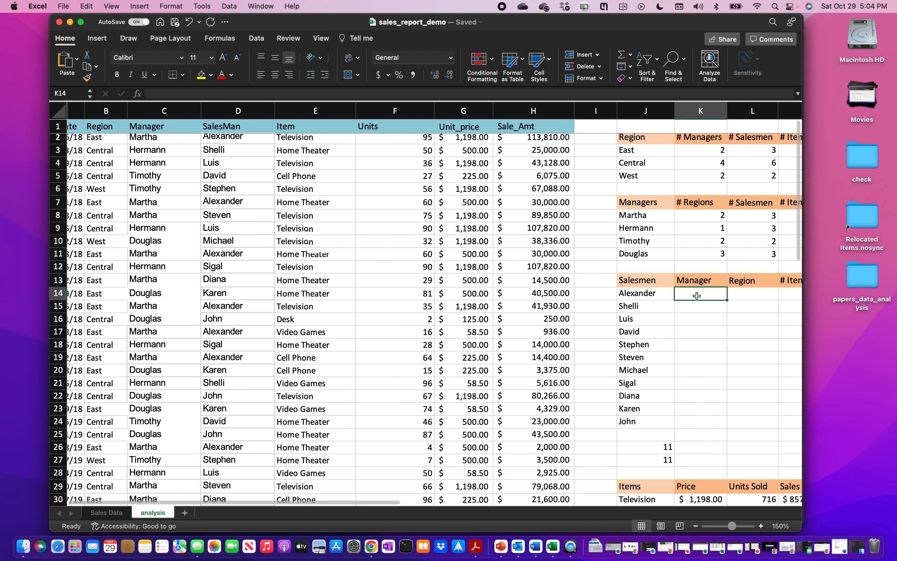
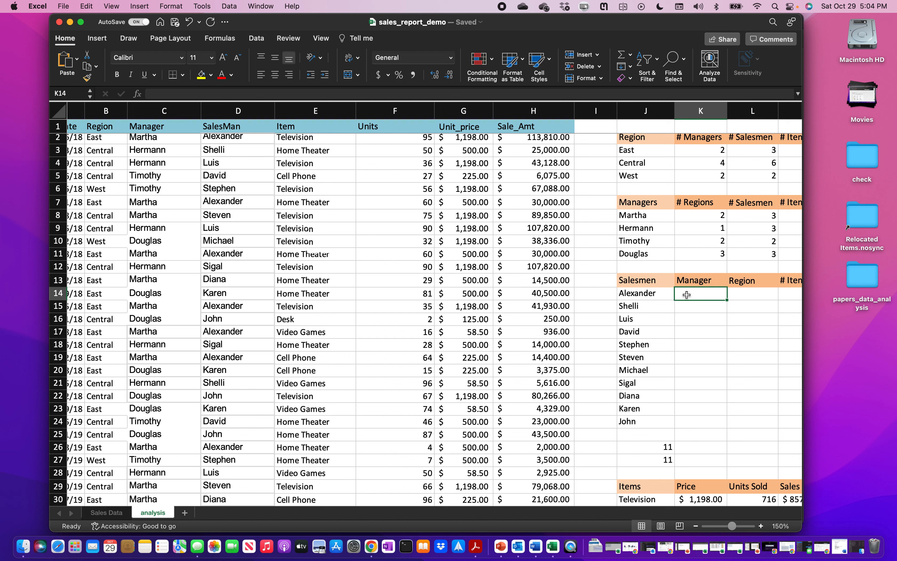
click(656, 293)
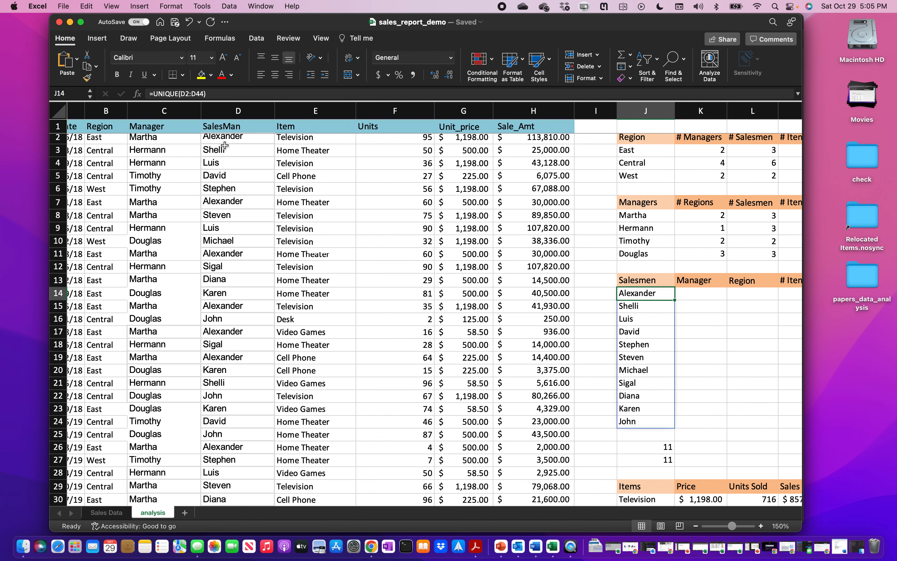
scroll(228, 152, left, 1)
scroll(228, 152, up, 1)
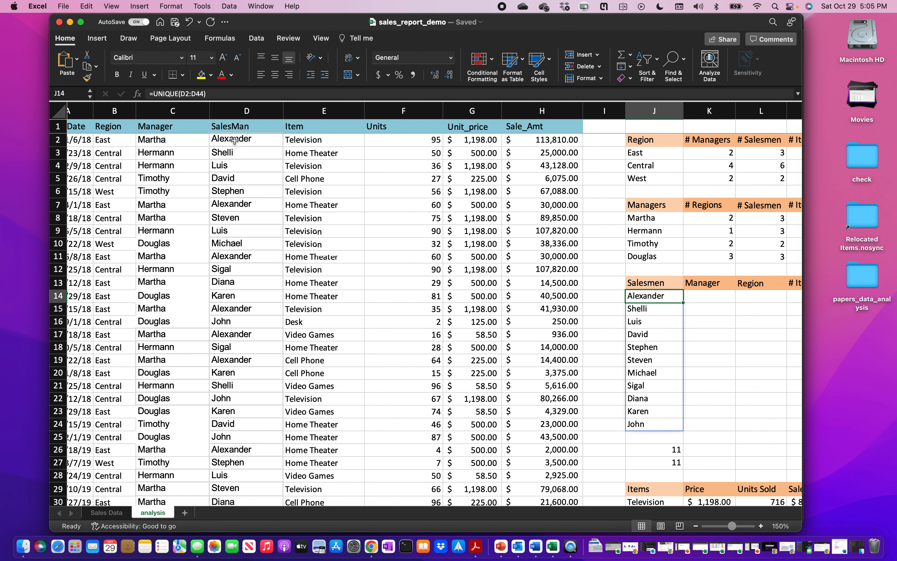
click(176, 110)
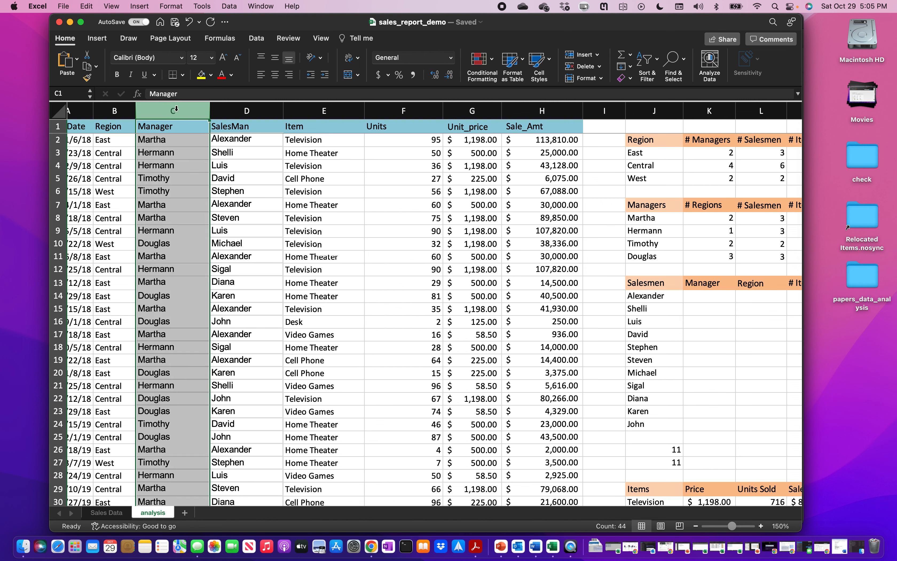
drag(175, 109, 226, 107)
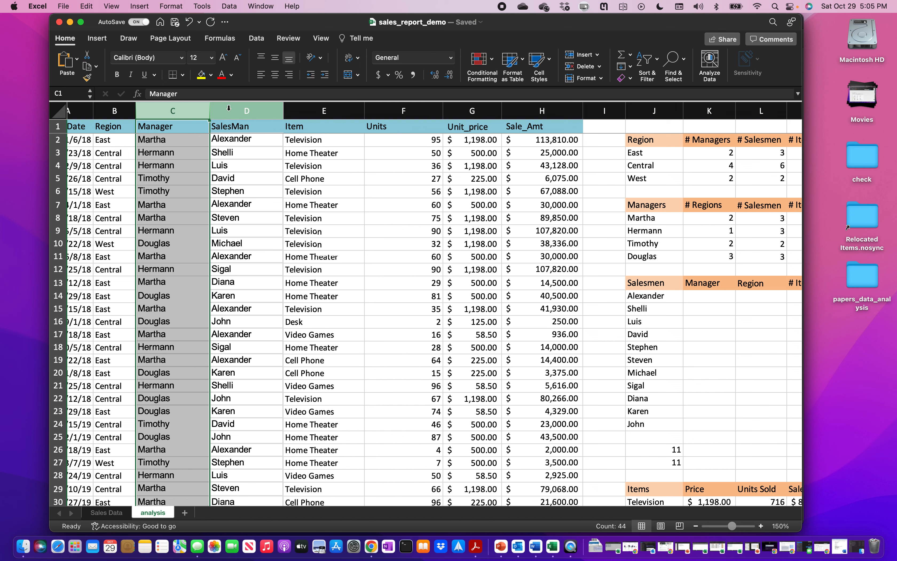
click(229, 108)
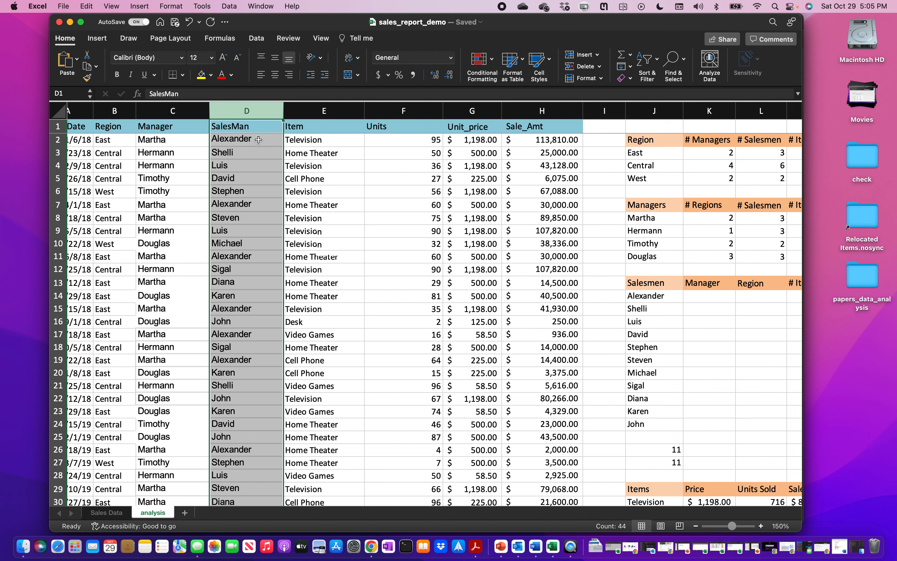
Start a VLOOKUP formula in K14 under the Salesmen table's Manager heading, with J14 as the lookup value.
click(712, 293)
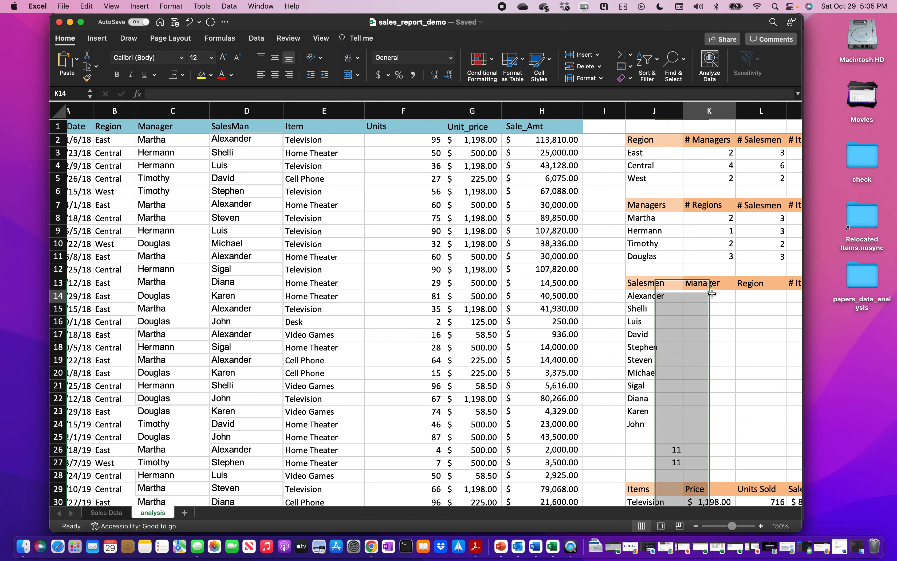
text(=vlo)
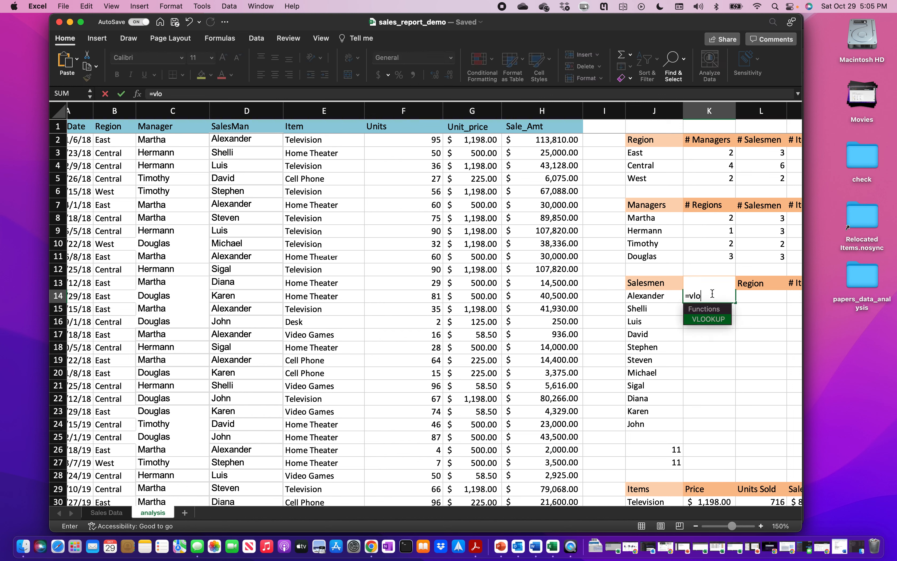
text(okup()
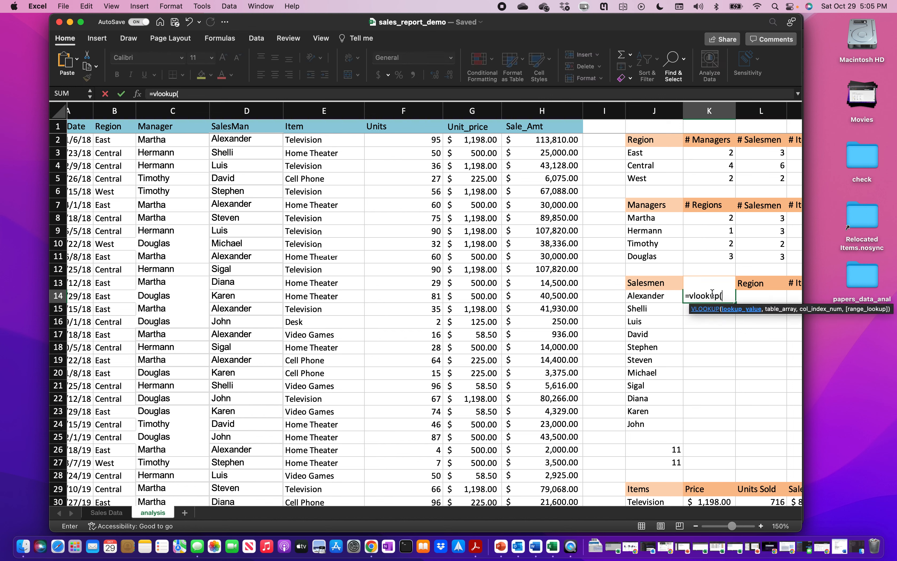
click(663, 297)
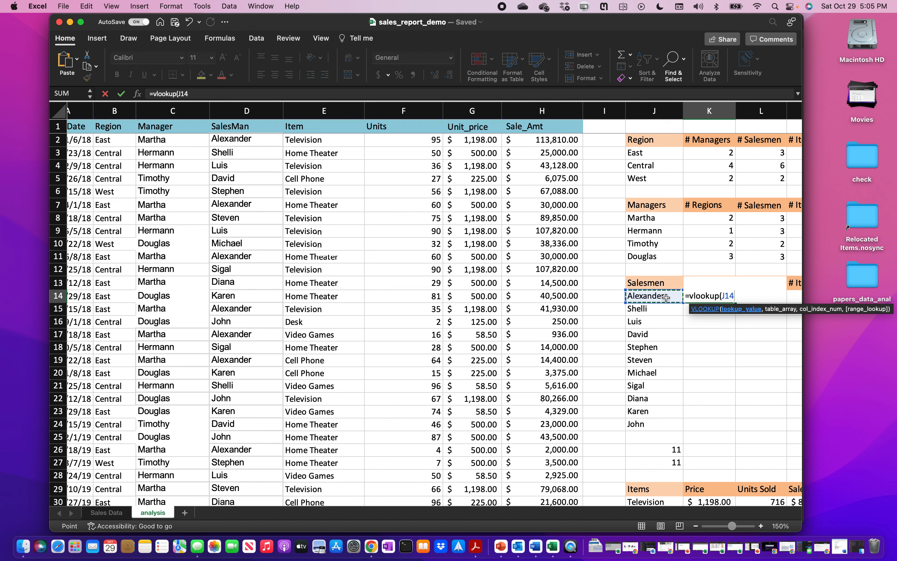
text(,)
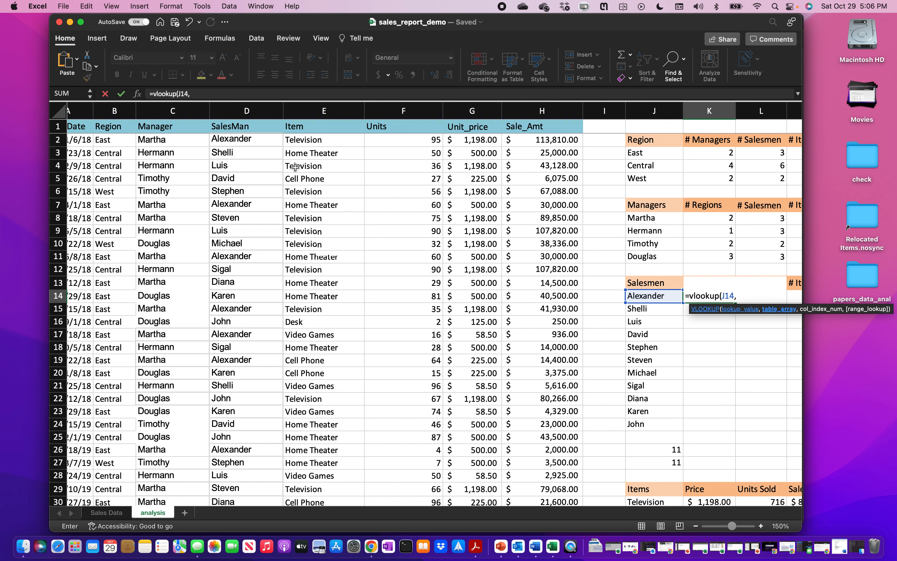
Nest a CHOOSE function as the K14 VLOOKUP's table array, with {1,2} as its index number.
text(cho)
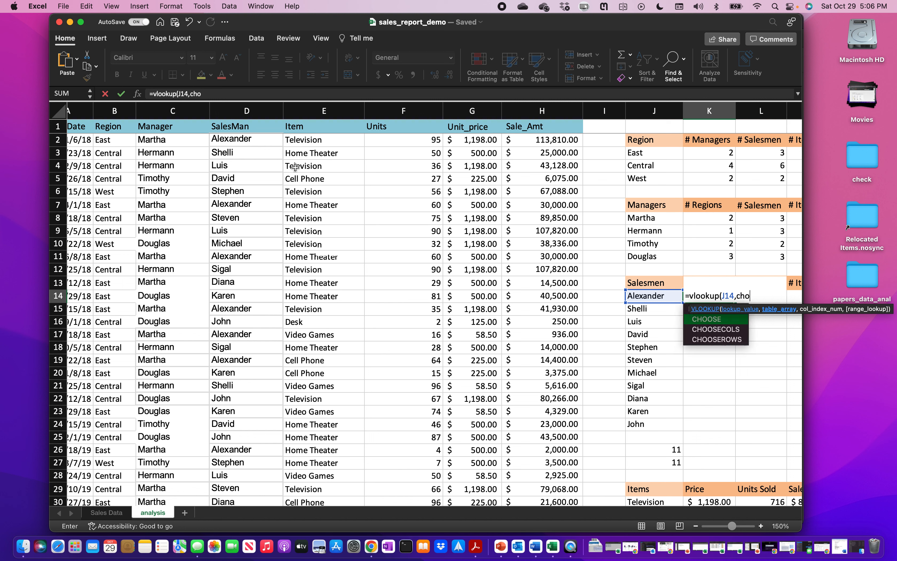
text(ose({})
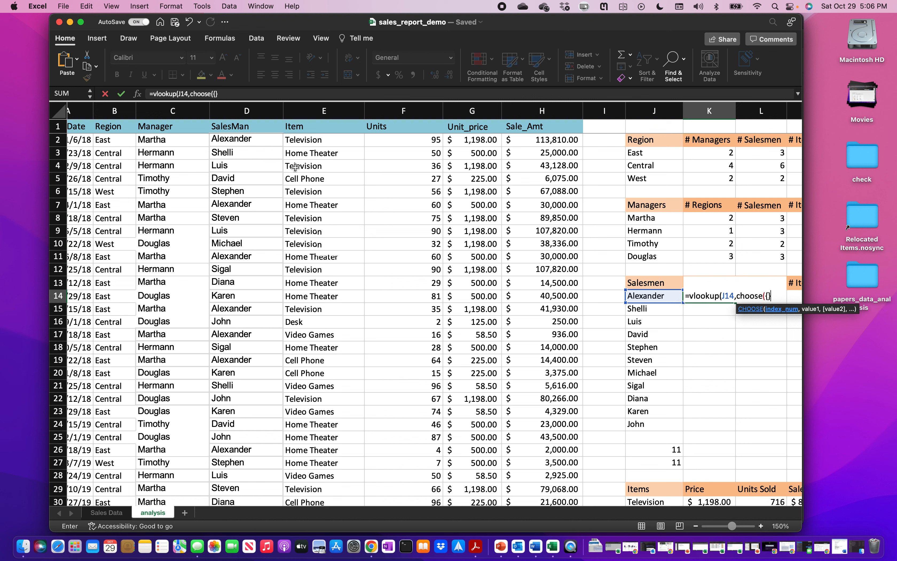
key(Left)
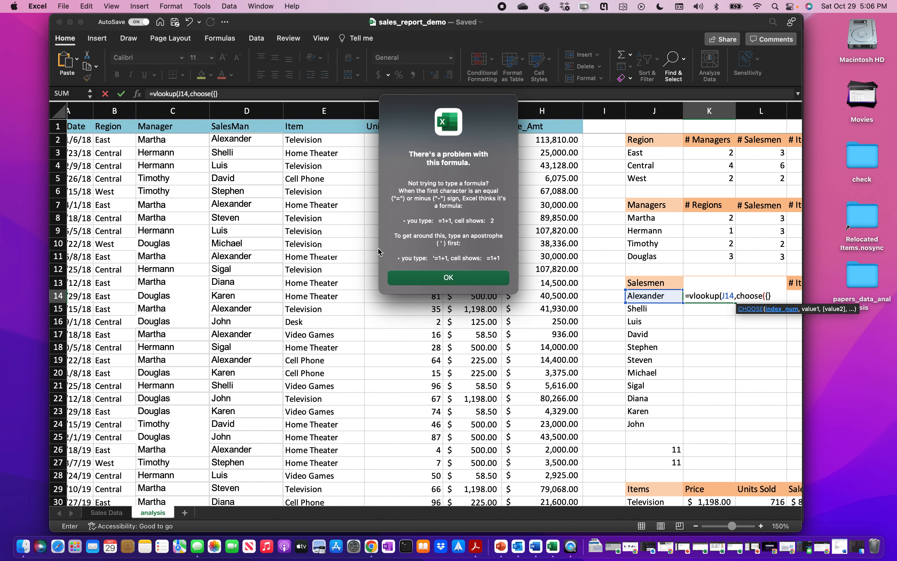
click(429, 279)
text(1,2)
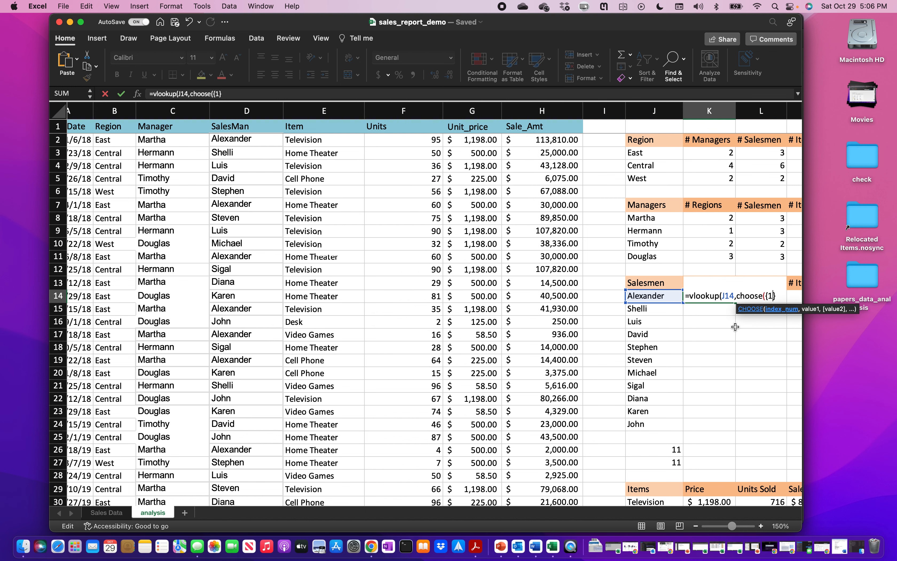
scroll(735, 326, right, 3)
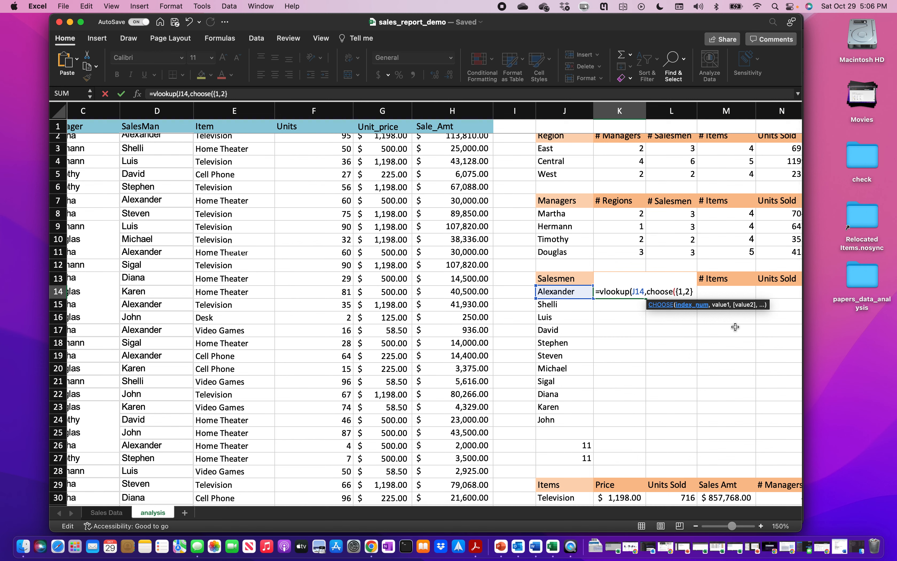
text(,)
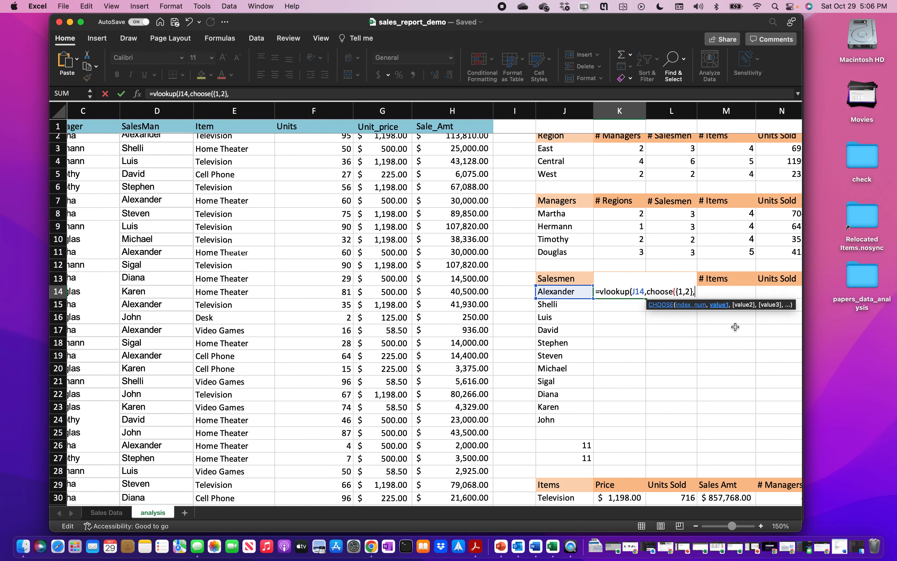
Supply the SalesMan data D2:D44 as the first CHOOSE value in the K14 formula.
scroll(319, 286, left, 2)
scroll(319, 286, left, 1)
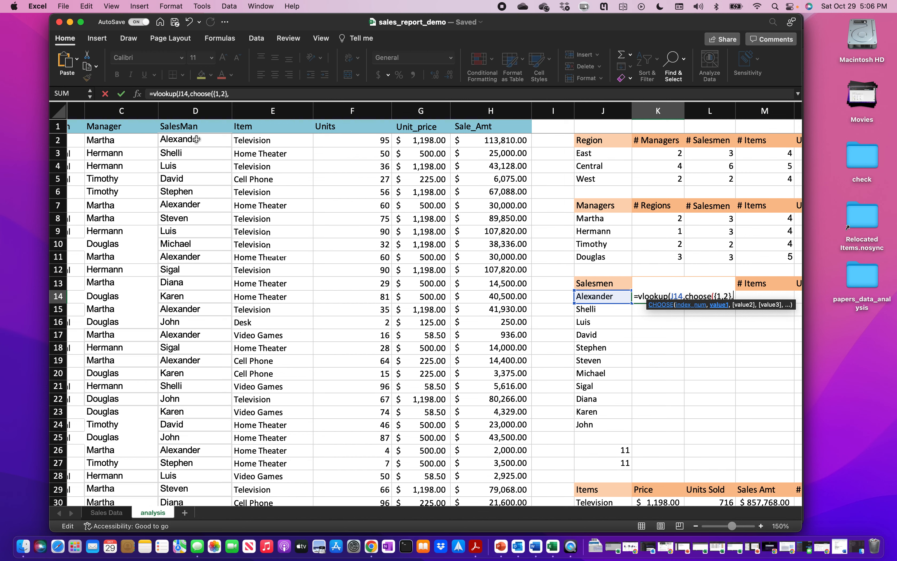
click(196, 139)
key(super+shift+Down)
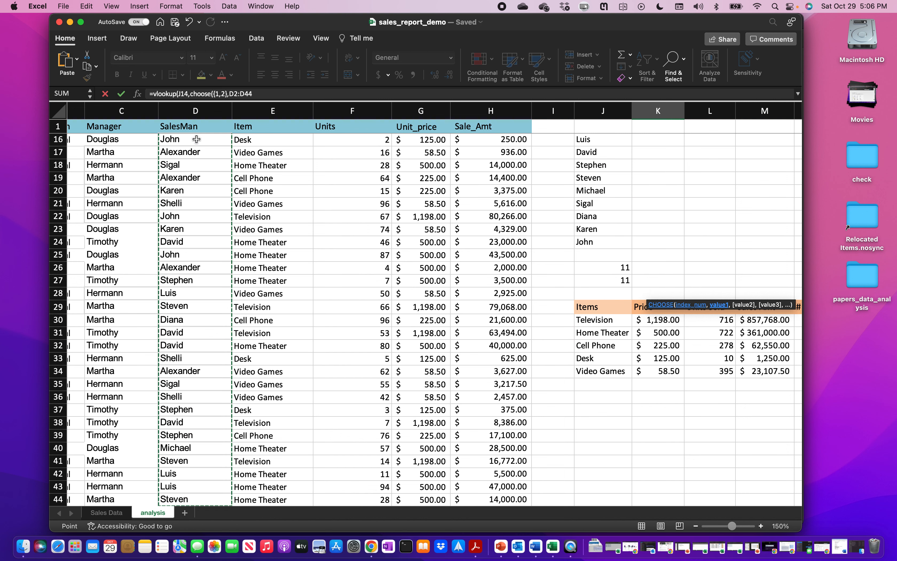
text(,)
Supply the Manager data C2:C44 as the second CHOOSE value and close the CHOOSE function.
scroll(188, 219, up, 5)
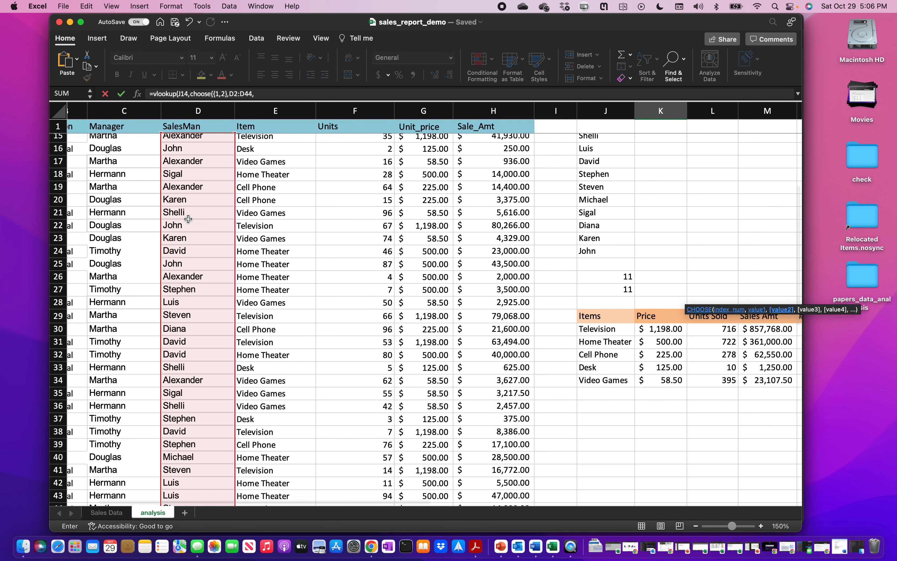
scroll(188, 219, left, 2)
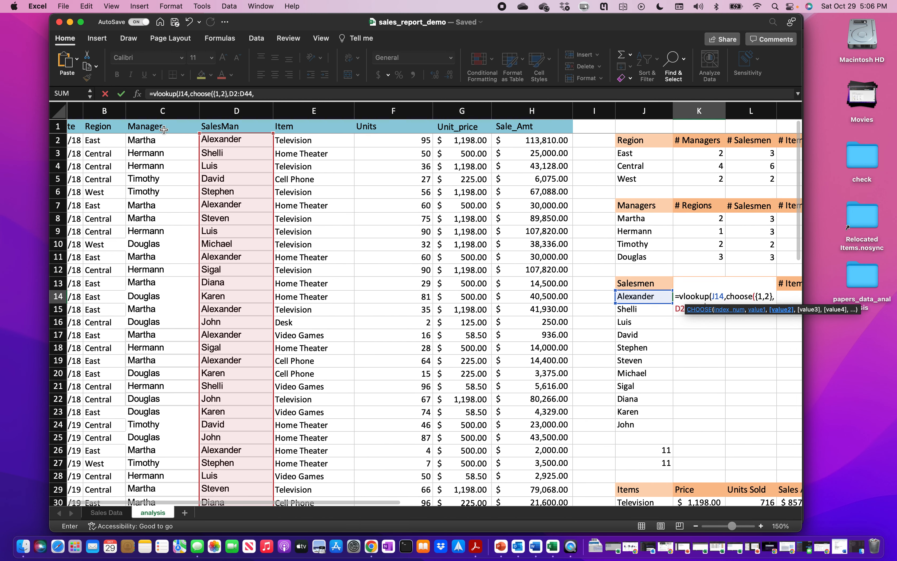
click(164, 140)
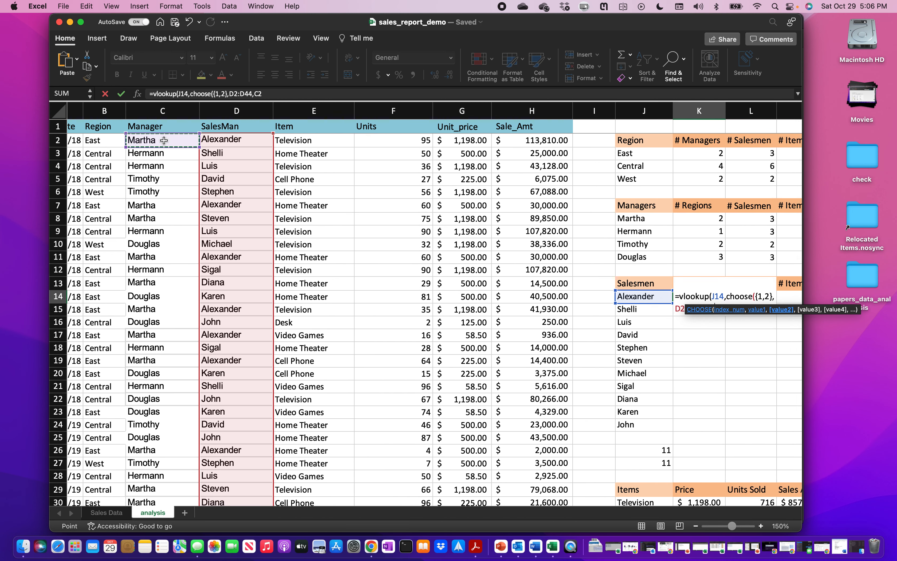
key(super+shift+Down)
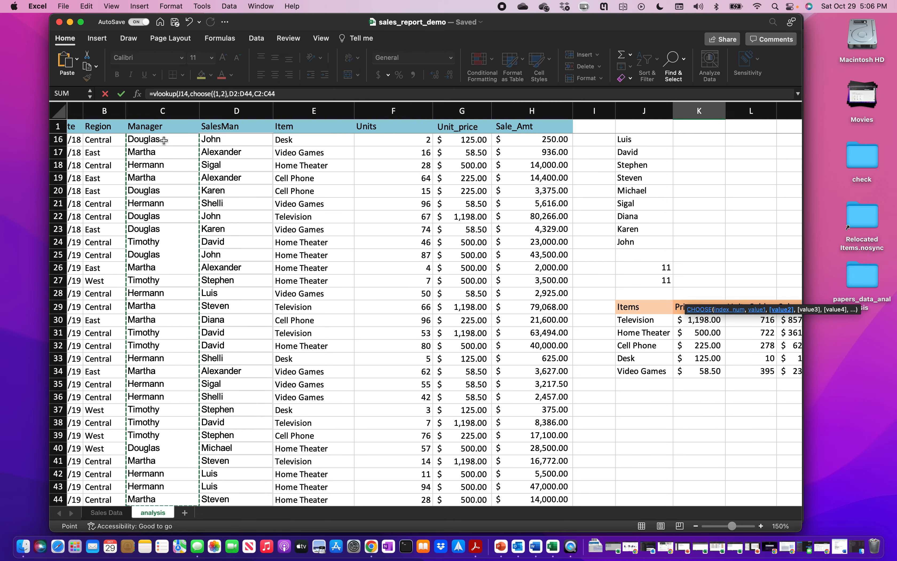
text())
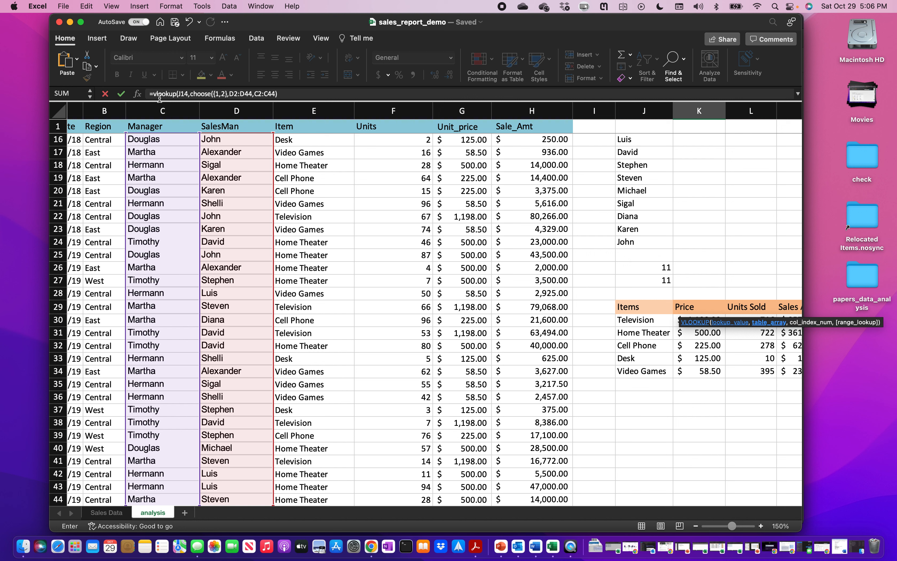
Complete the K14 VLOOKUP with column index 2 and range lookup 0, and enter the formula.
click(283, 94)
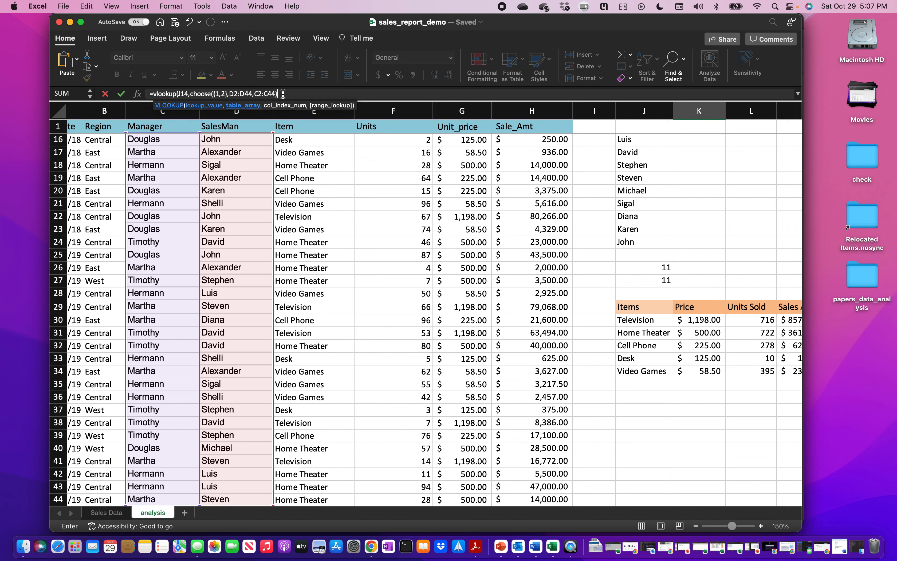
text(,)
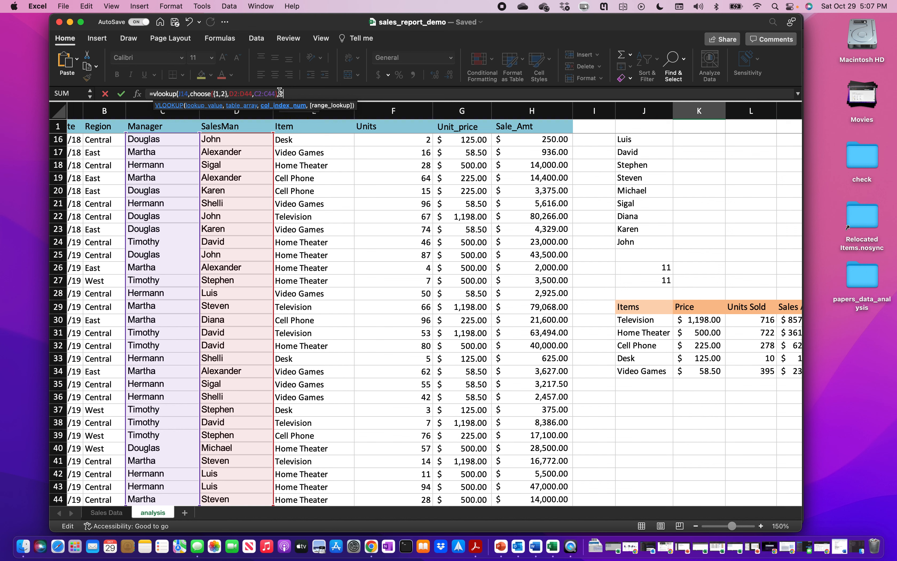
text(2,0)
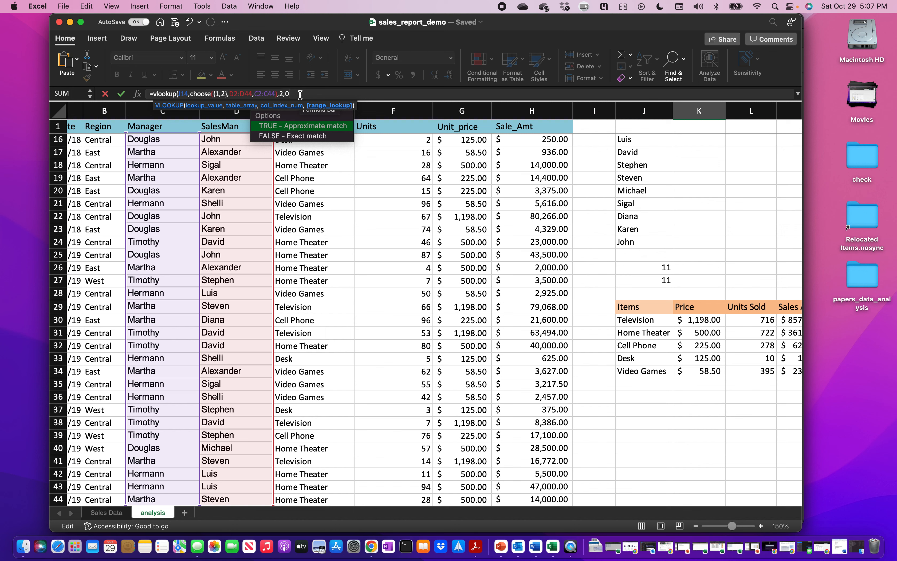
text())
key(Return)
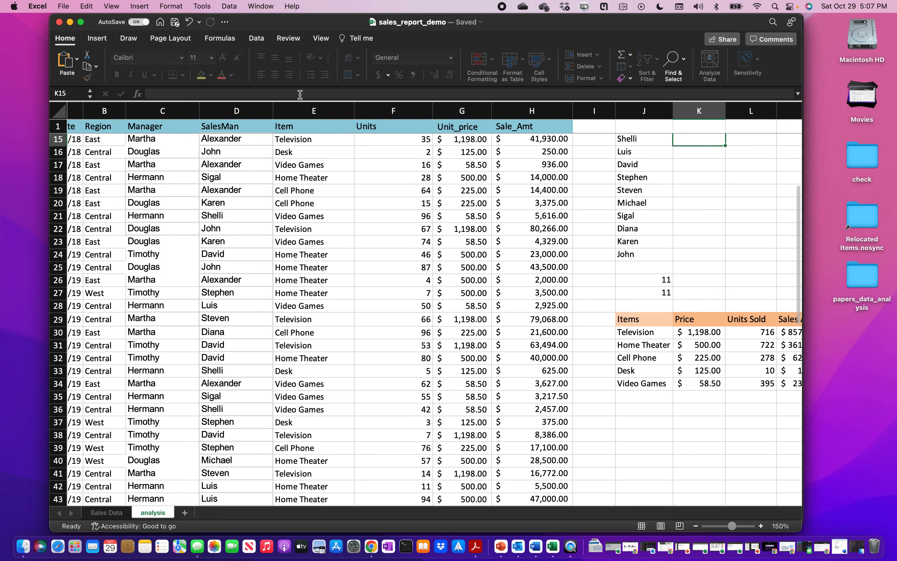
Lock the range rows in the K14 formula as D$2:D$44 and C$2:C$44, and fill it down through K24.
scroll(689, 233, up, 3)
scroll(689, 233, right, 1)
scroll(689, 233, right, 2)
scroll(689, 233, up, 1)
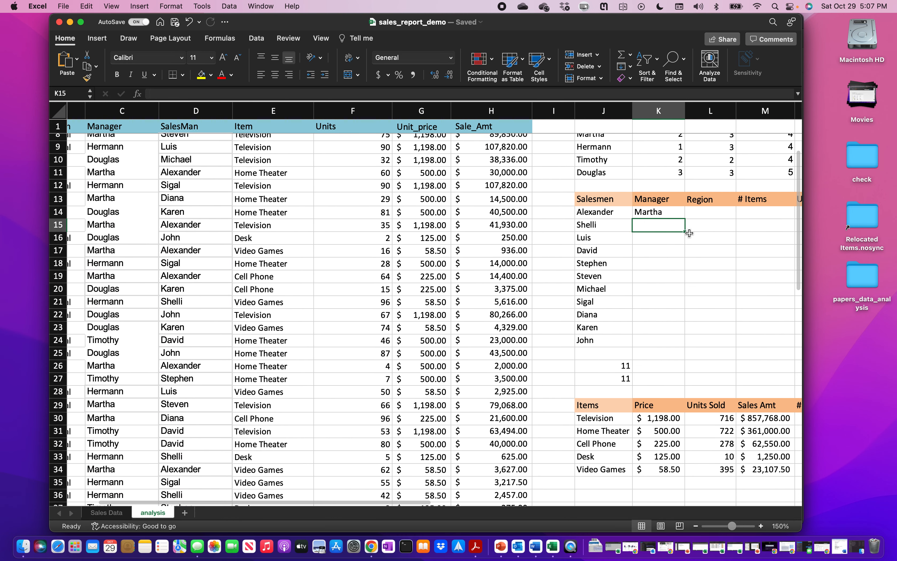
click(647, 217)
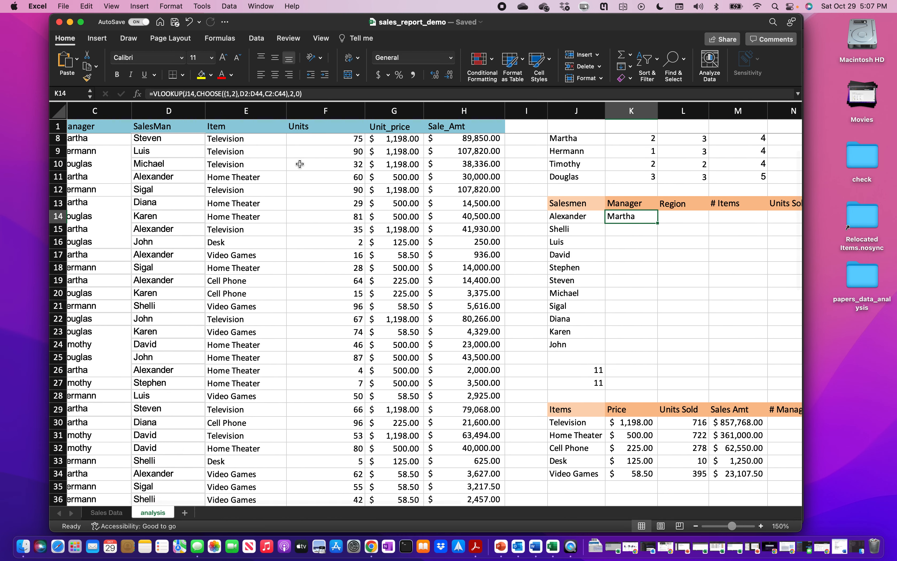
click(244, 93)
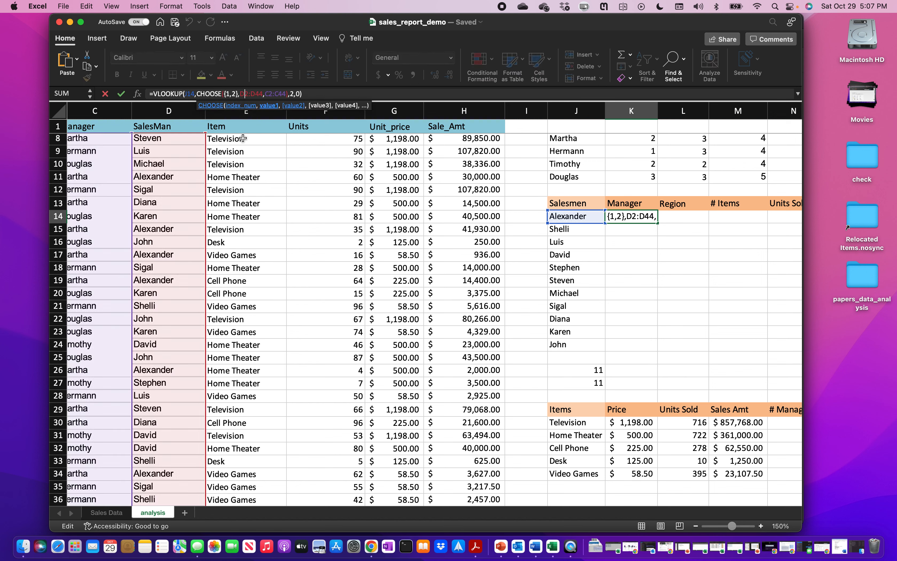
text($)
key(Right)
key(Right)
key(Right)
text($)
key(Right)
key(Right)
key(Right)
key(Right)
text($)
key(Right)
key(Right)
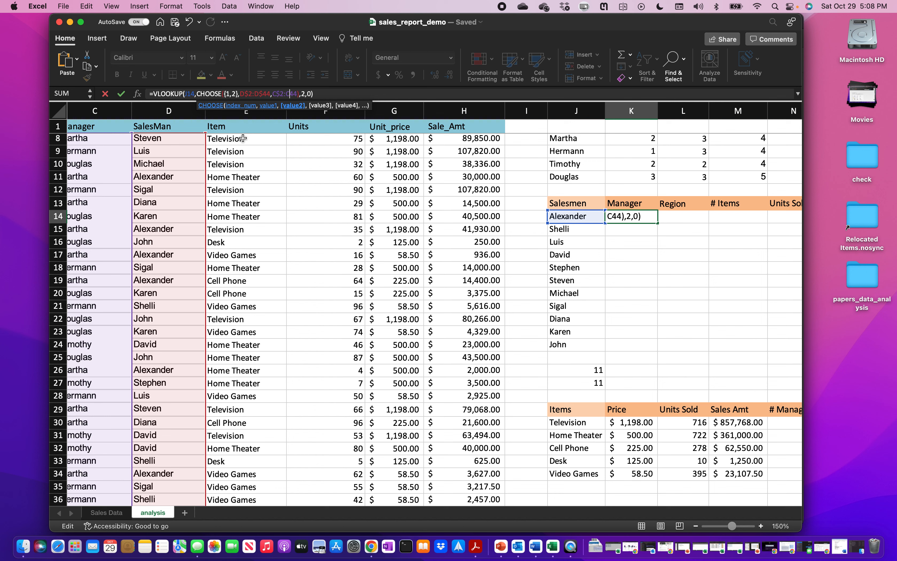
text($)
key(Right)
key(Right)
key(Right)
key(Right)
key(Right)
key(Right)
key(Right)
key(Right)
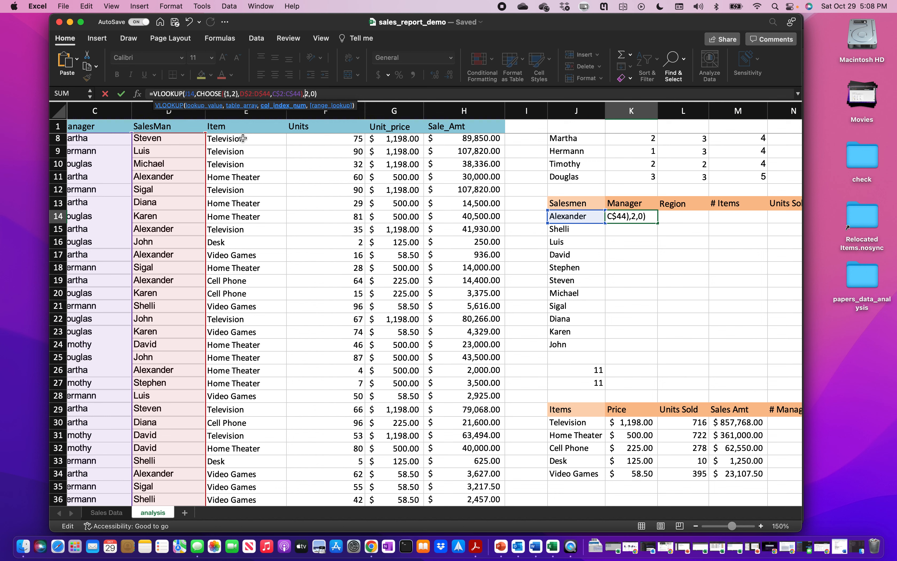
key(Return)
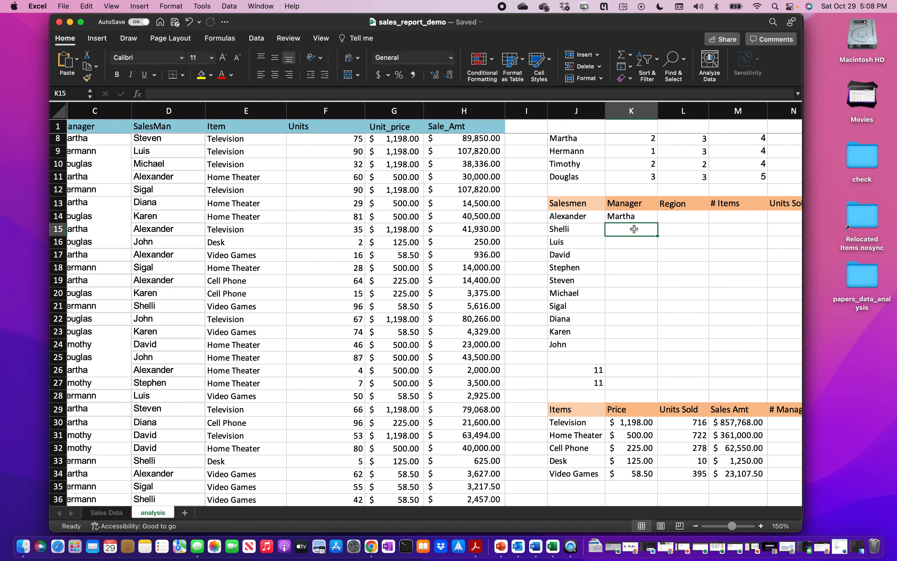
click(632, 218)
drag(658, 224, 656, 347)
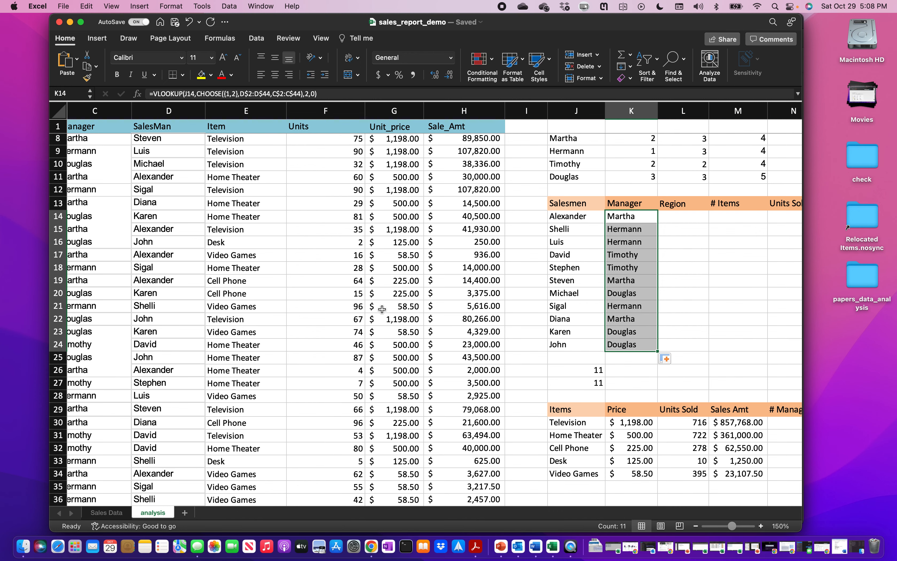
Compare the managers filled into the Salesmen table with the Manager and SalesMan pairs in the source data.
scroll(382, 309, up, 3)
scroll(382, 309, left, 3)
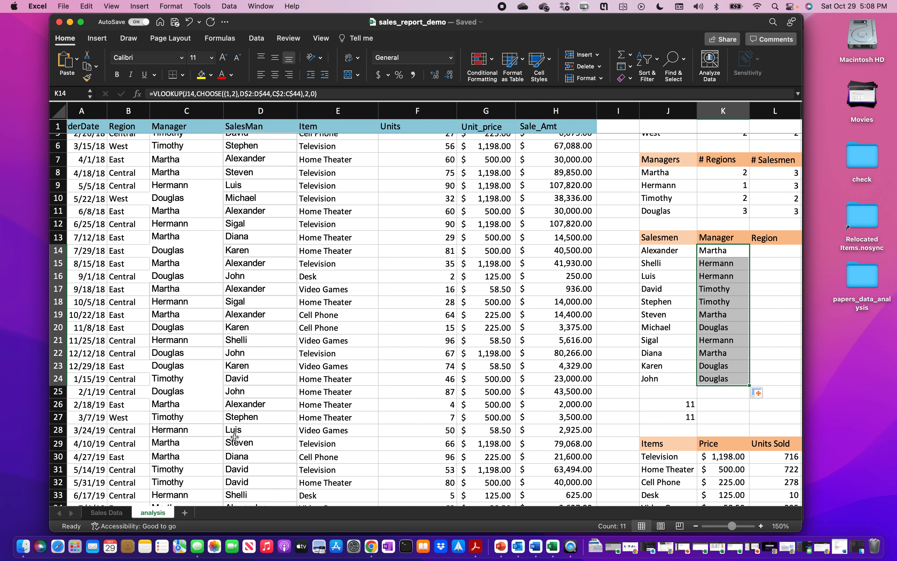
scroll(234, 437, down, 1)
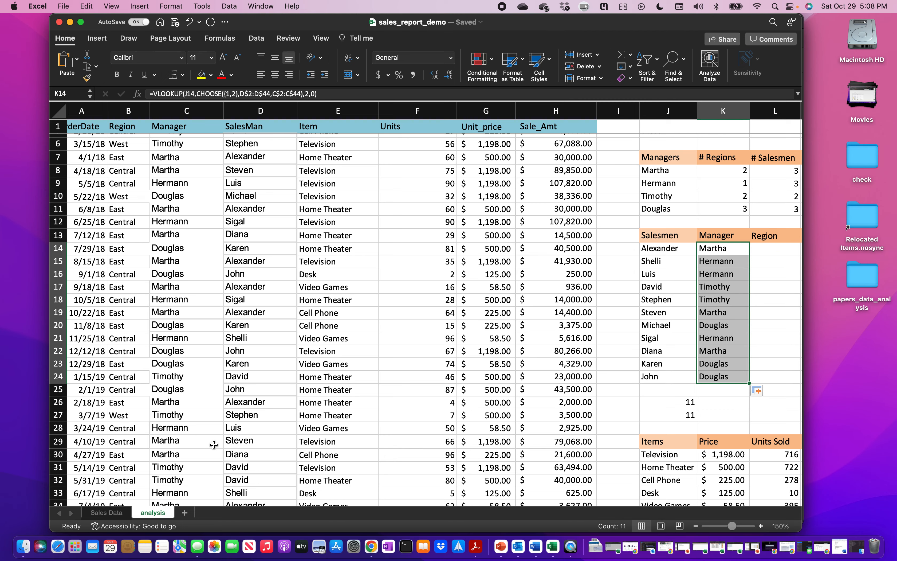
scroll(239, 445, down, 2)
scroll(239, 445, down, 4)
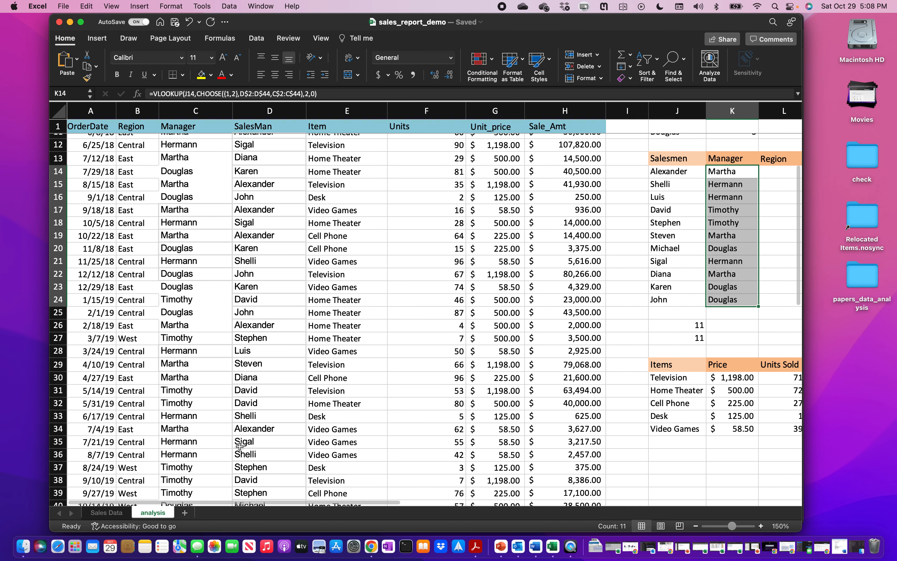
scroll(240, 446, down, 4)
scroll(239, 447, up, 10)
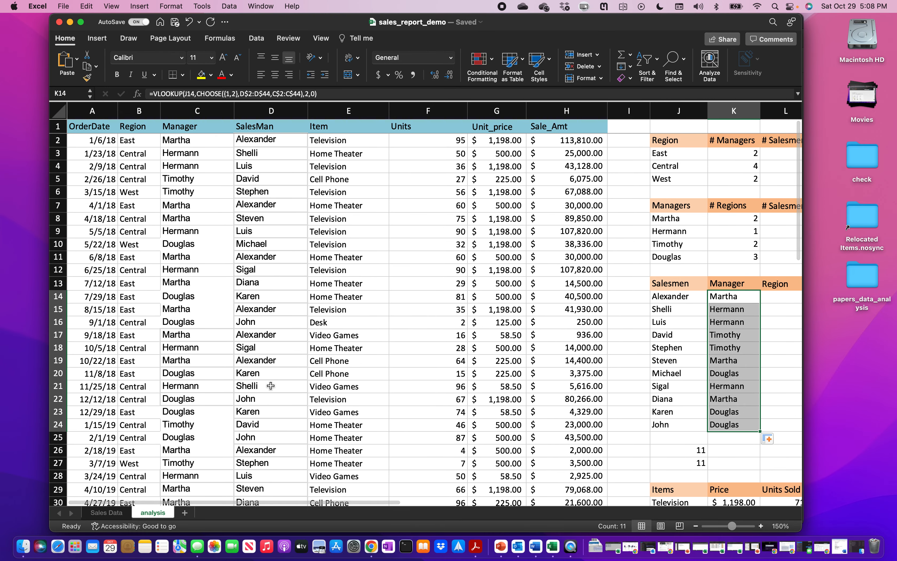
click(246, 244)
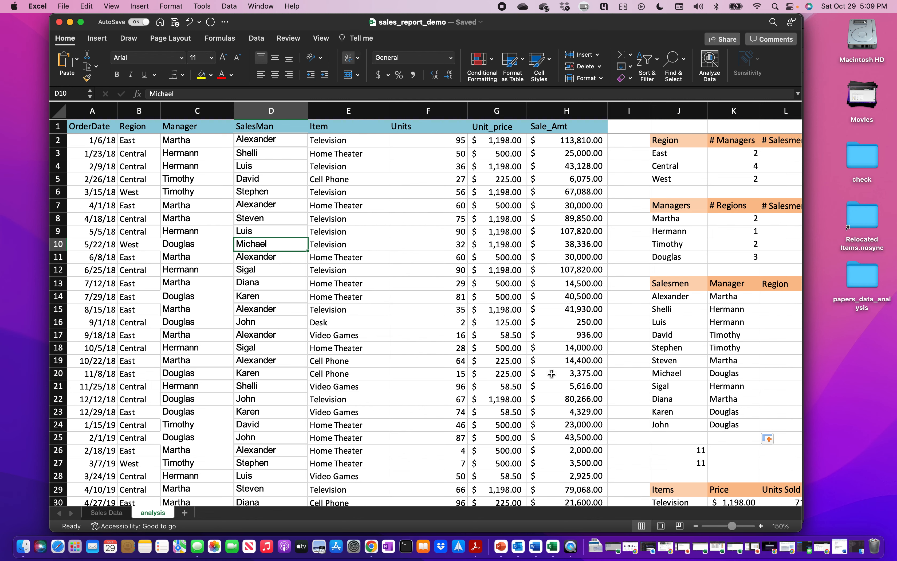
scroll(650, 334, right, 5)
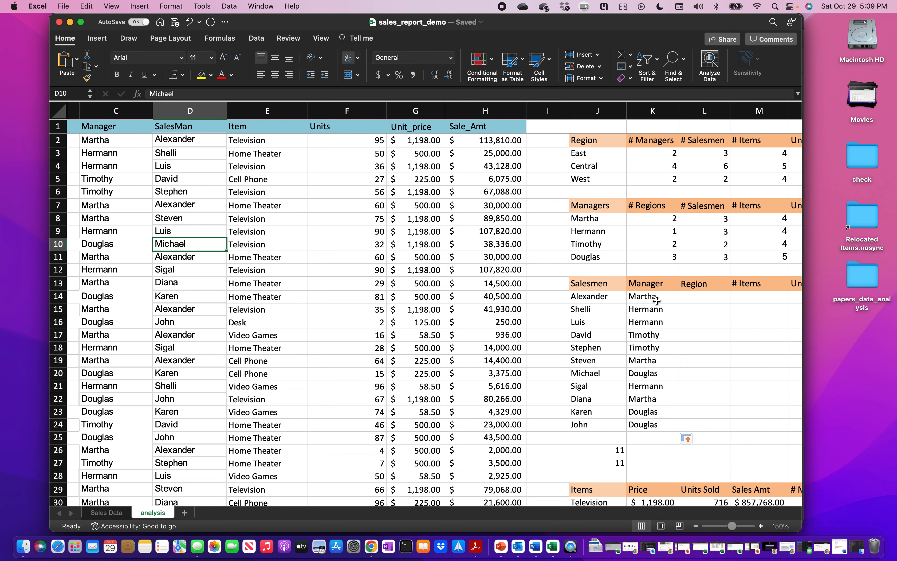
Start a VLOOKUP formula in the Salesmen table's first Region cell, L14, with J14 as the lookup value.
scroll(657, 300, right, 1)
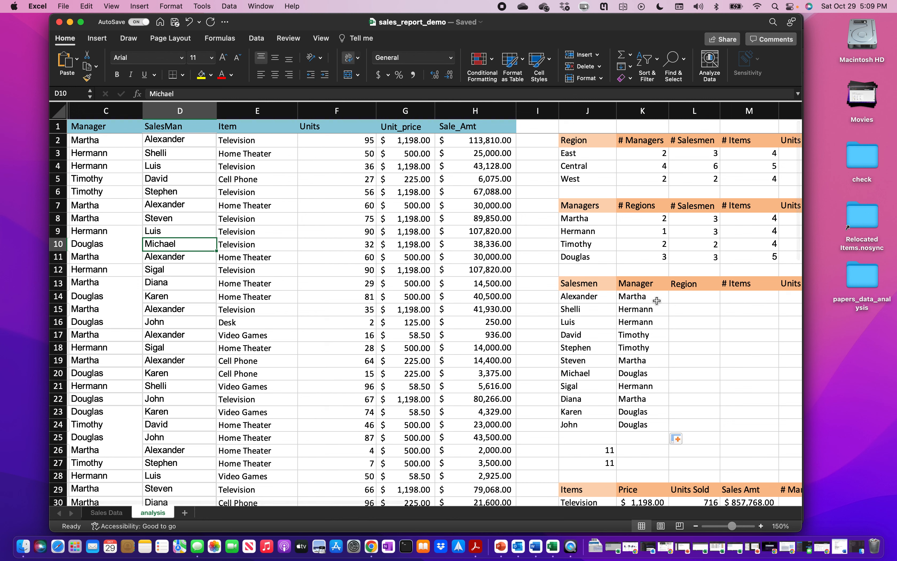
click(687, 297)
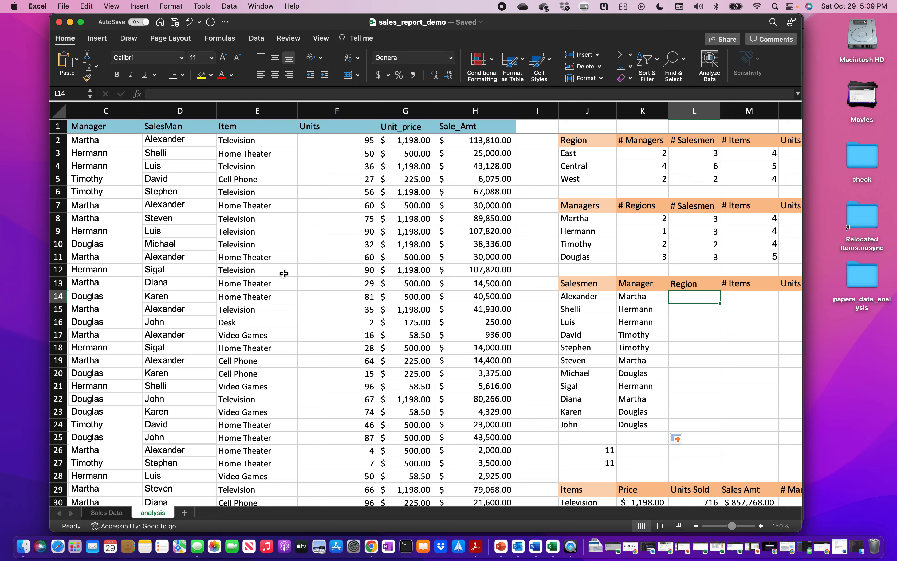
scroll(284, 273, left, 2)
scroll(284, 273, left, 3)
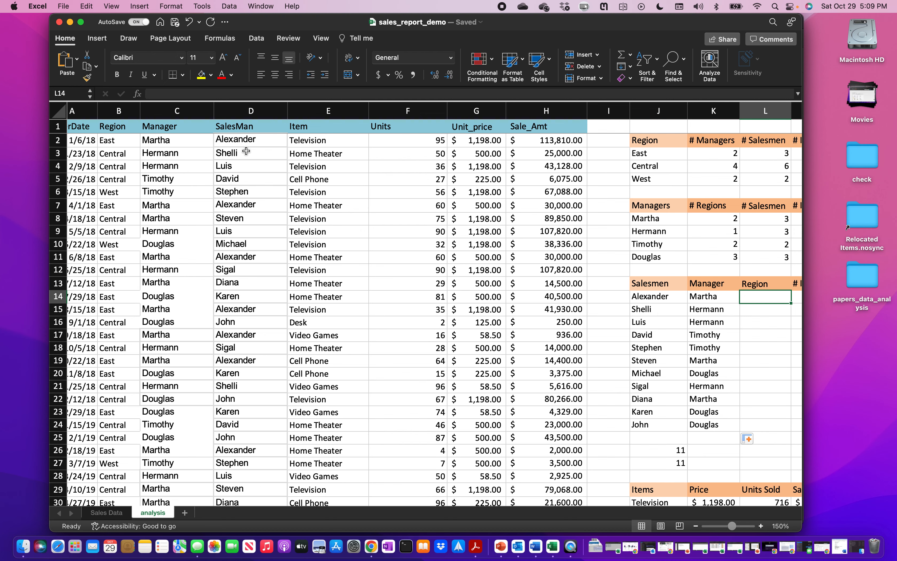
scroll(293, 265, right, 3)
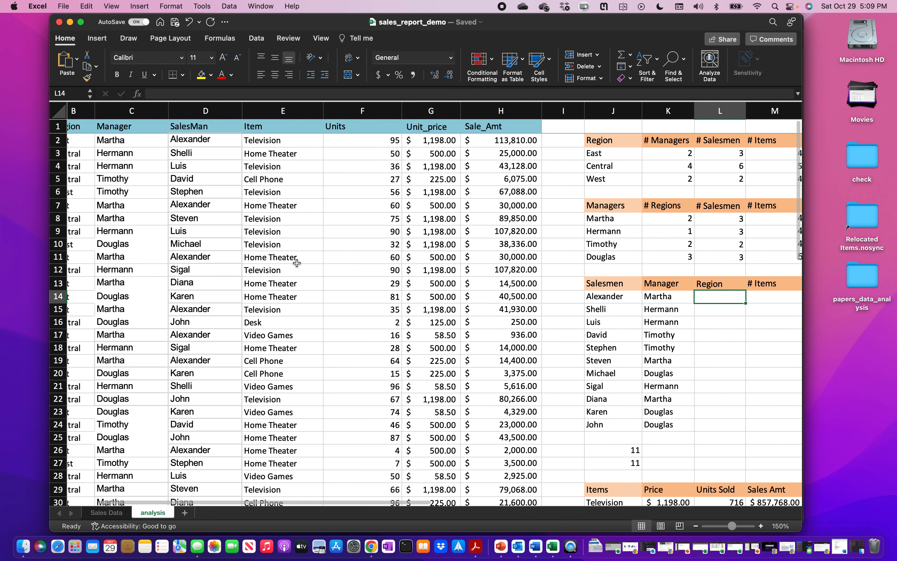
text(=v)
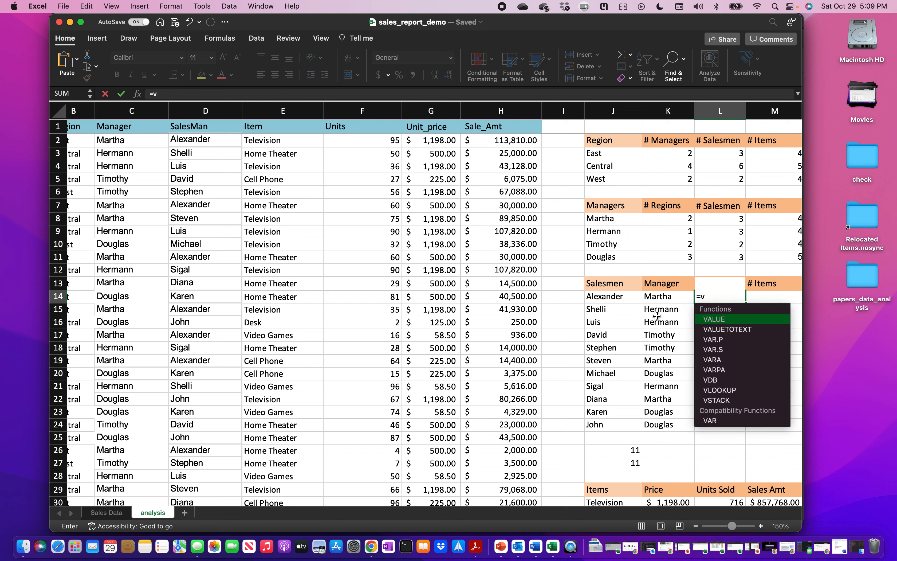
text(lookup()
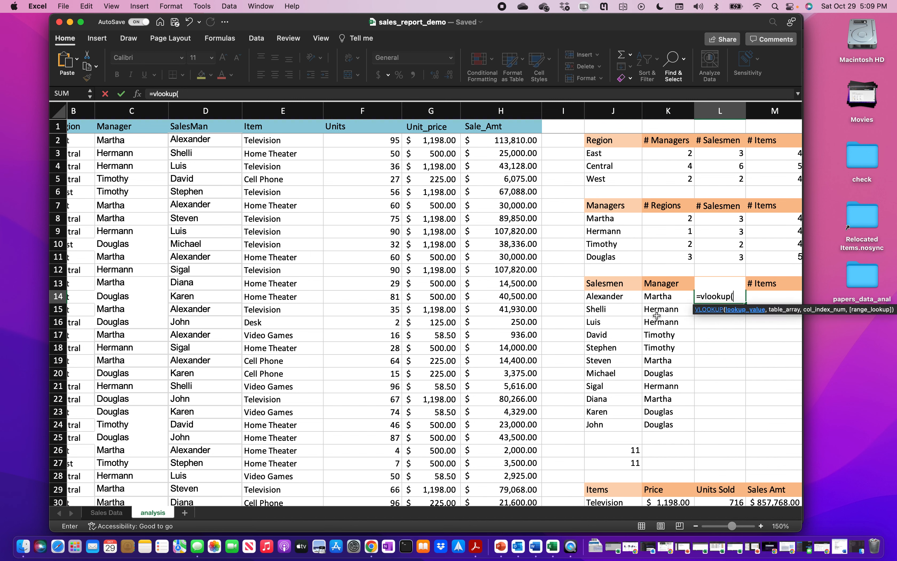
click(617, 296)
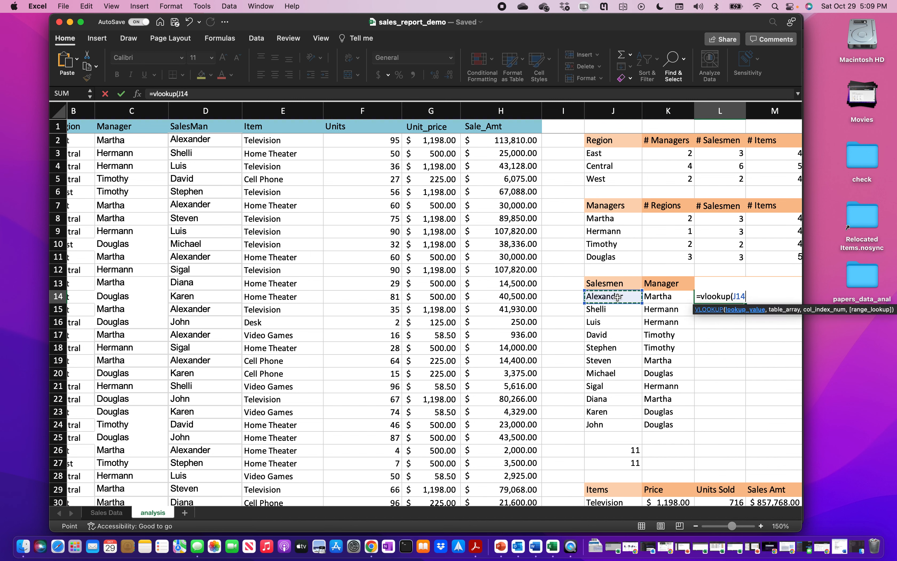
text(,)
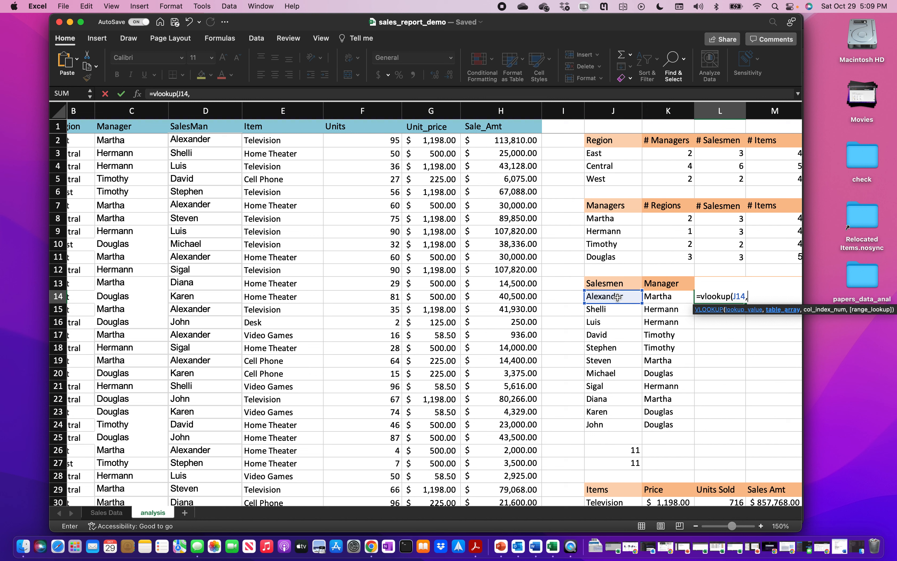
Add a CHOOSE function with the index array {1,2} as the table array of the L14 VLOOKUP.
text(choos)
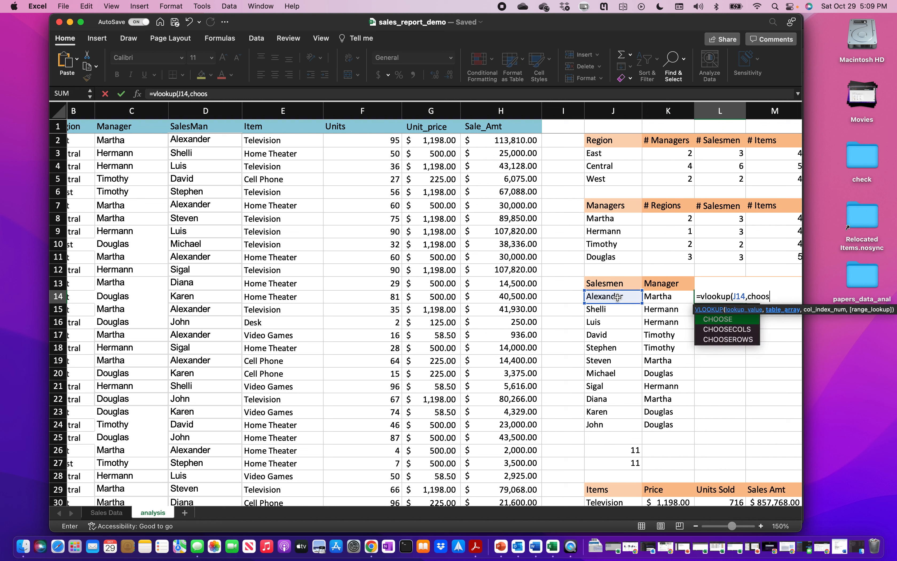
text(e({)
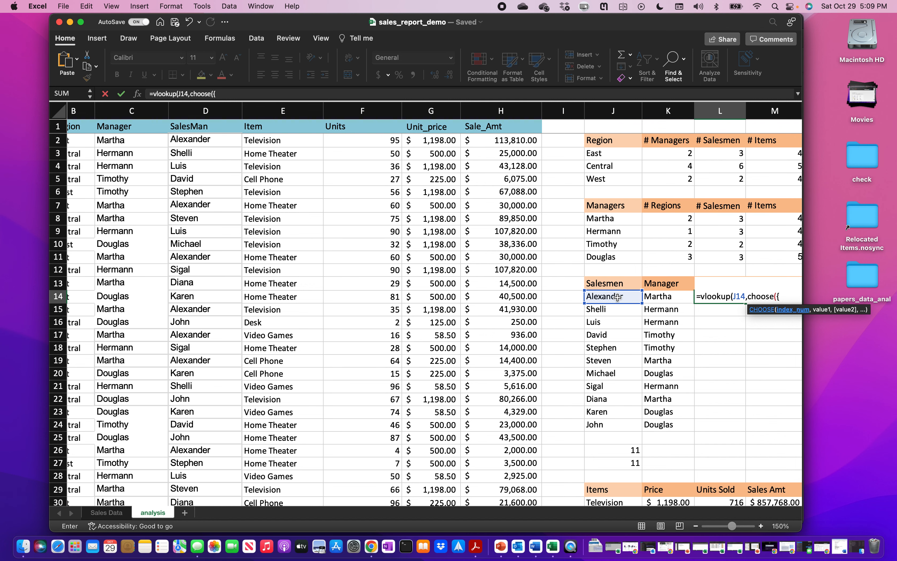
scroll(390, 256, left, 1)
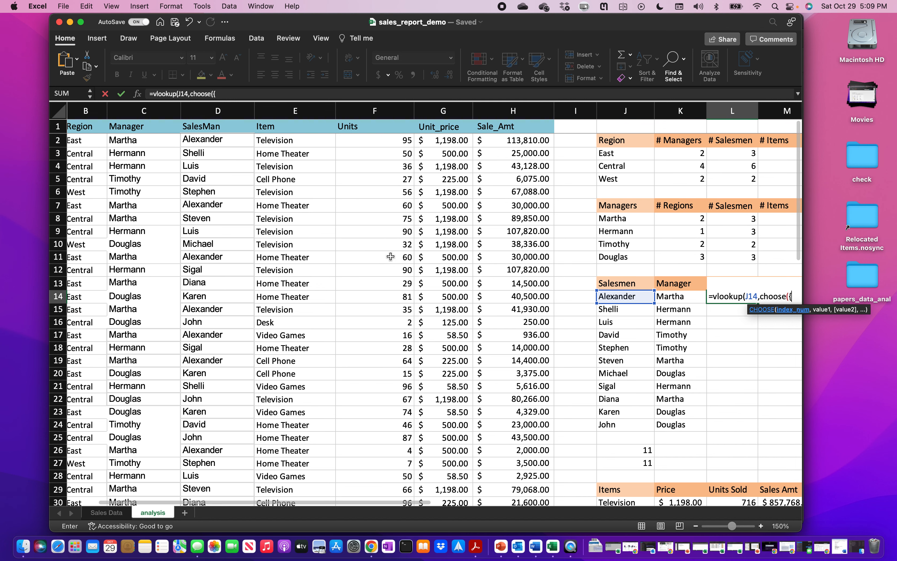
key(Return)
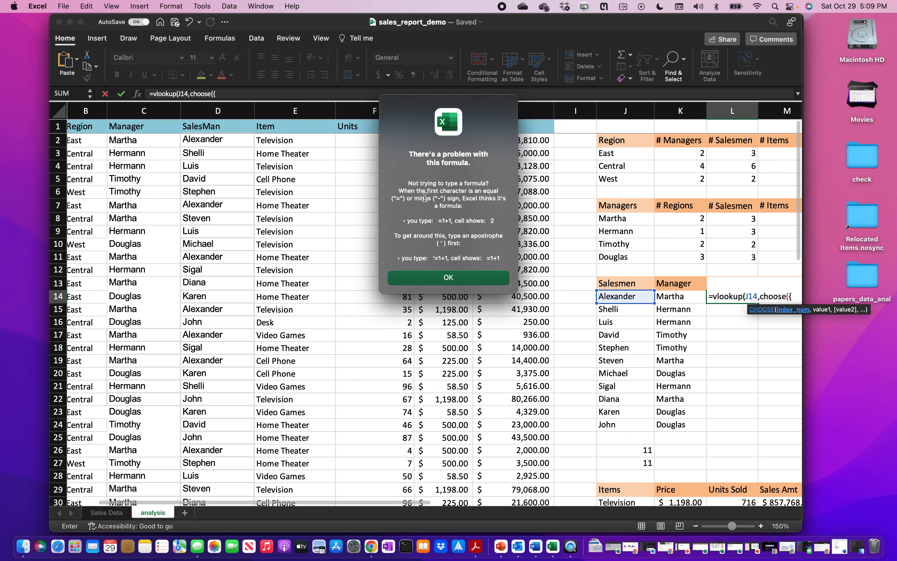
click(457, 283)
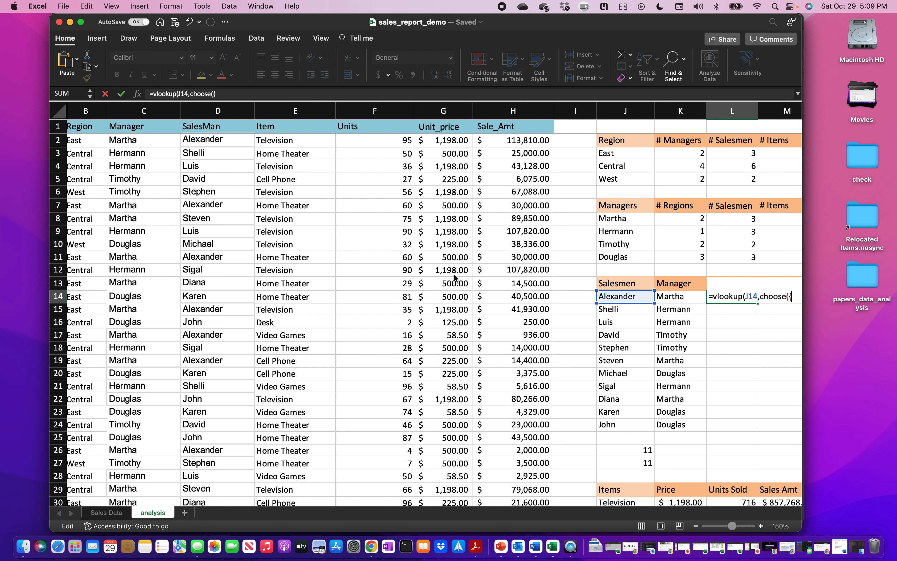
text(1)
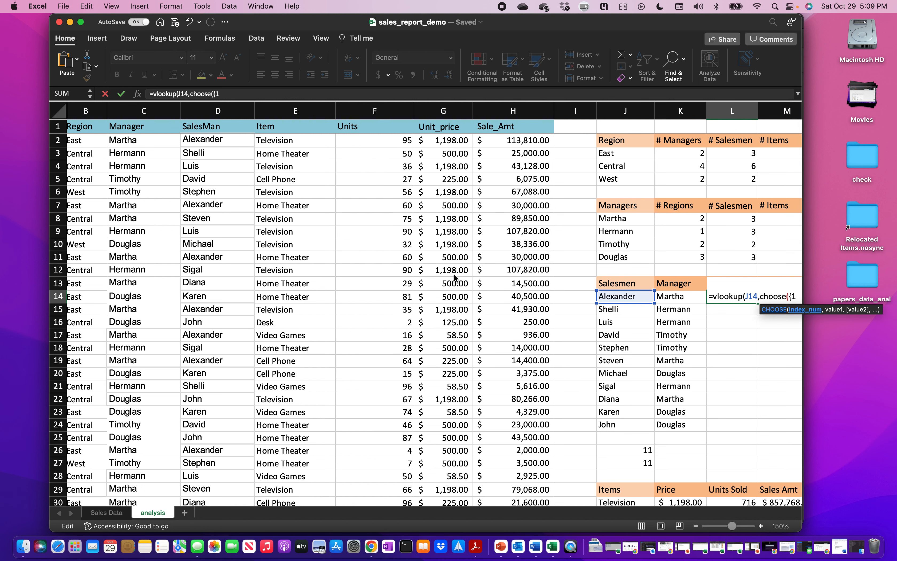
text(,2)
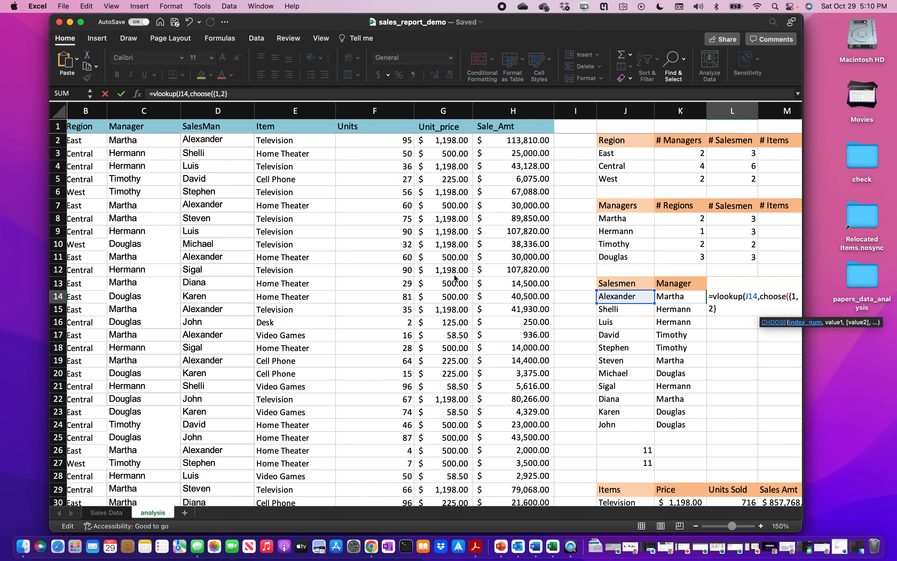
scroll(456, 278, right, 3)
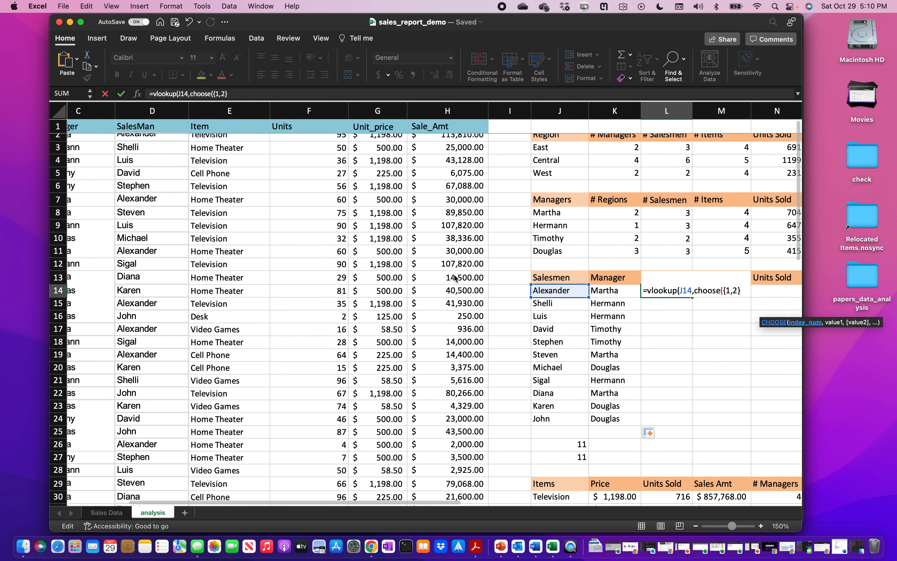
text(})
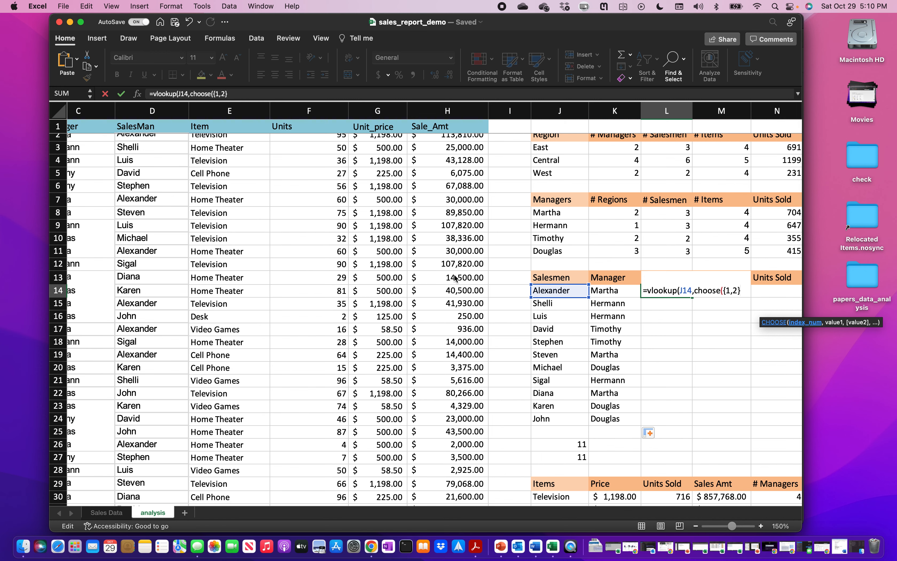
text(,)
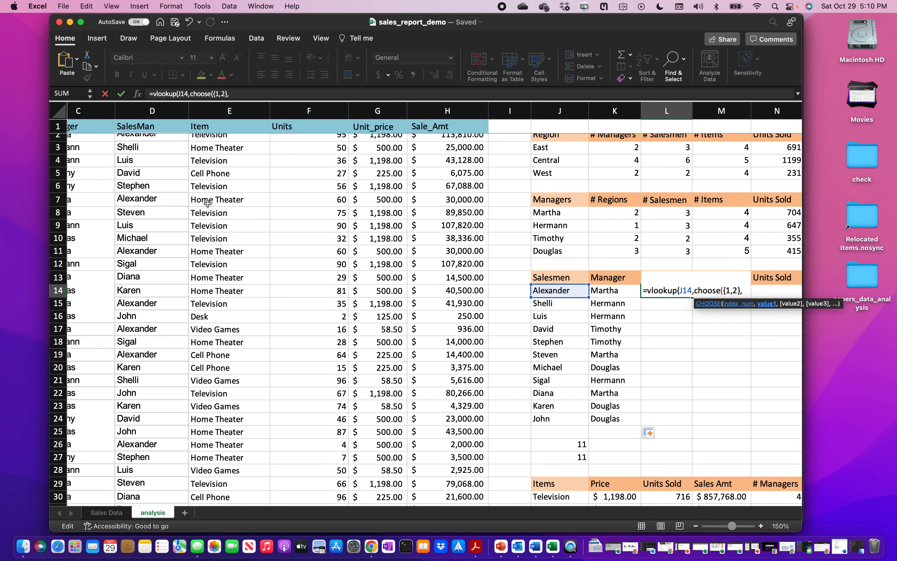
Supply the SalesMan data D2:D44 as the first CHOOSE value in the L14 formula.
scroll(207, 200, up, 1)
click(176, 142)
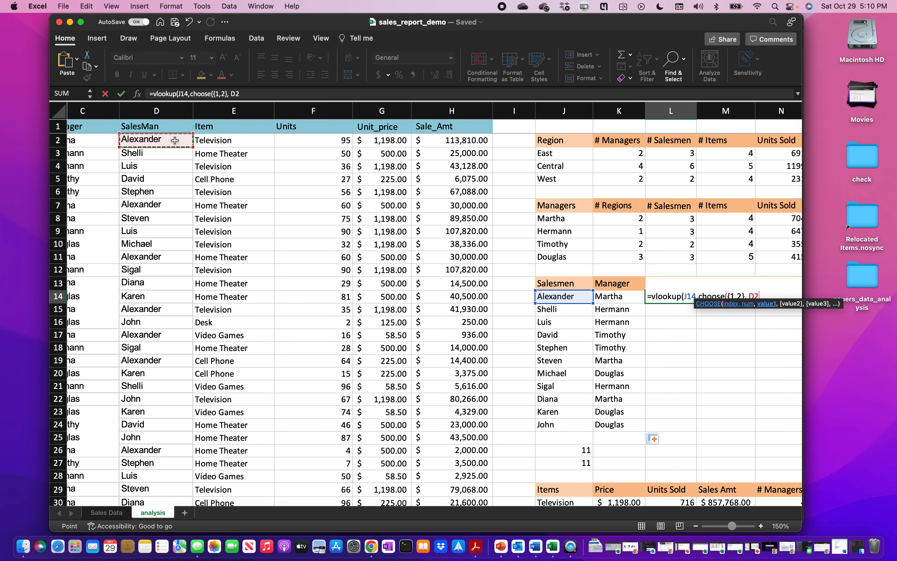
key(ctrl+shift+Down)
text(,)
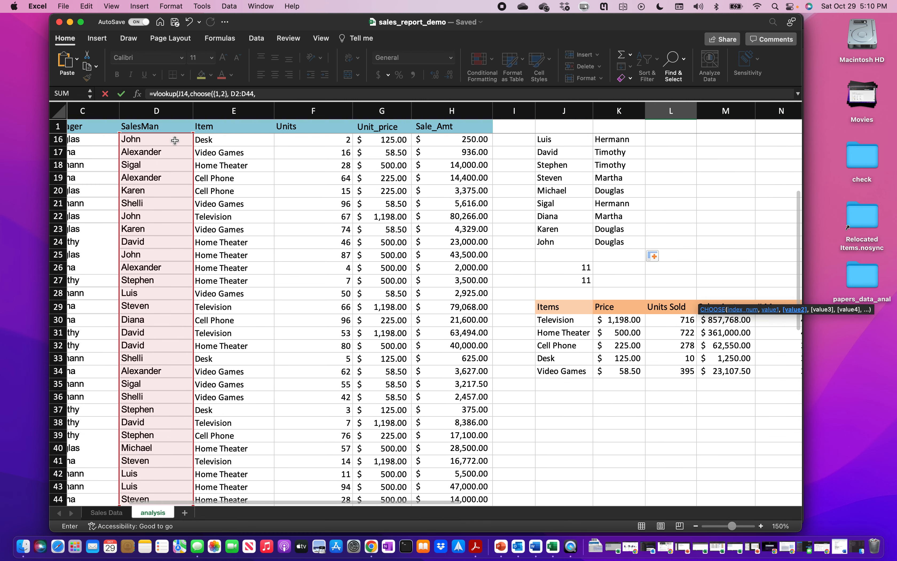
Supply the Region data B2:B44 as the second CHOOSE value and close the CHOOSE function.
scroll(189, 201, left, 2)
scroll(190, 200, up, 10)
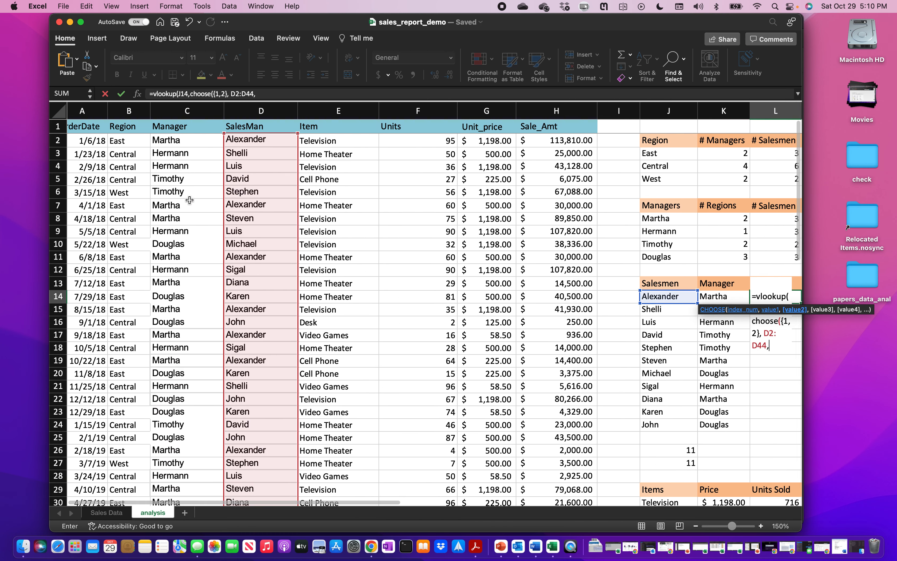
click(137, 140)
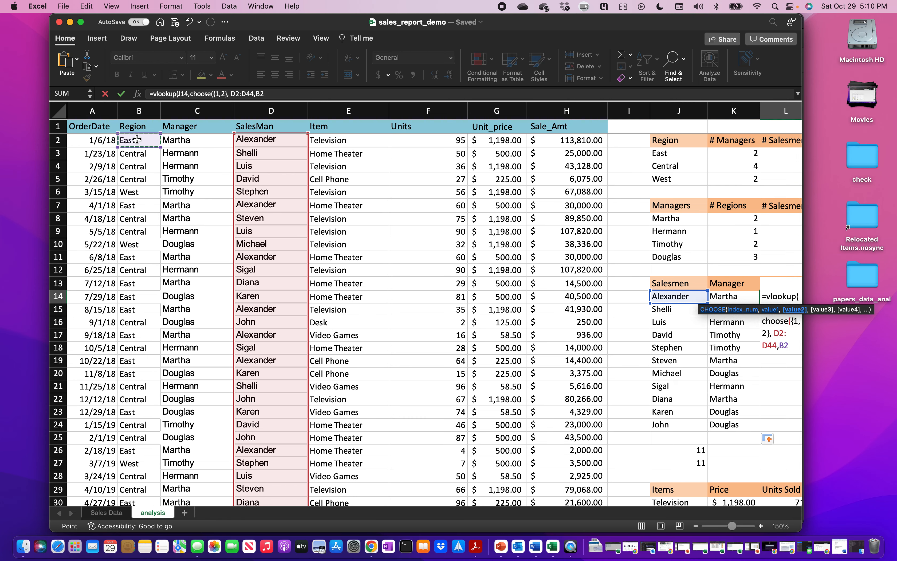
key(ctrl+shift+Down)
scroll(136, 139, down, 1)
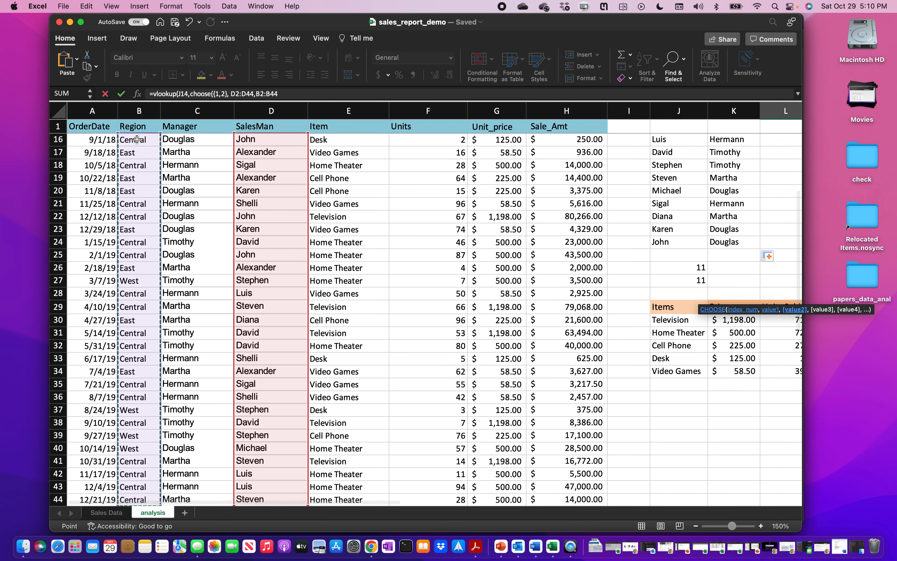
text(),)
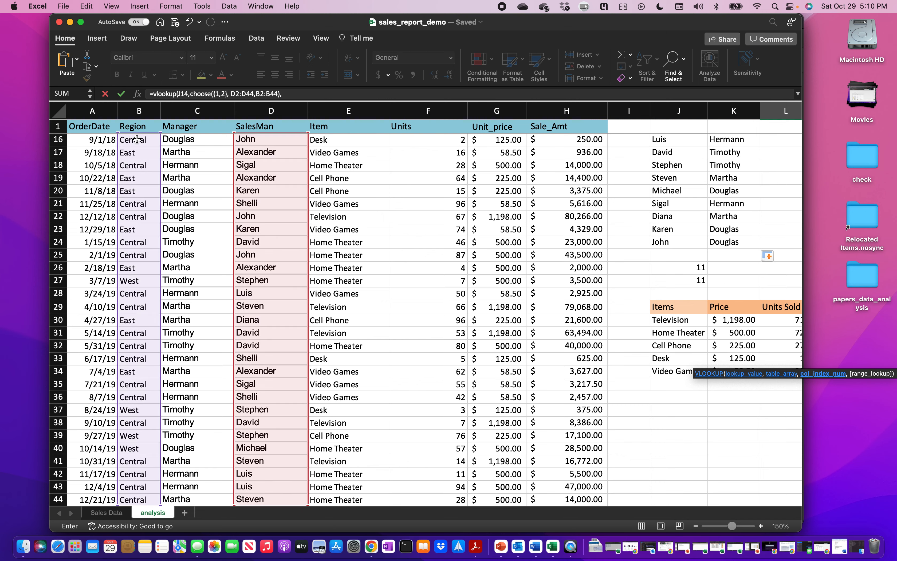
Complete the L14 VLOOKUP arguments with column index 2 and range lookup 0.
scroll(136, 139, up, 6)
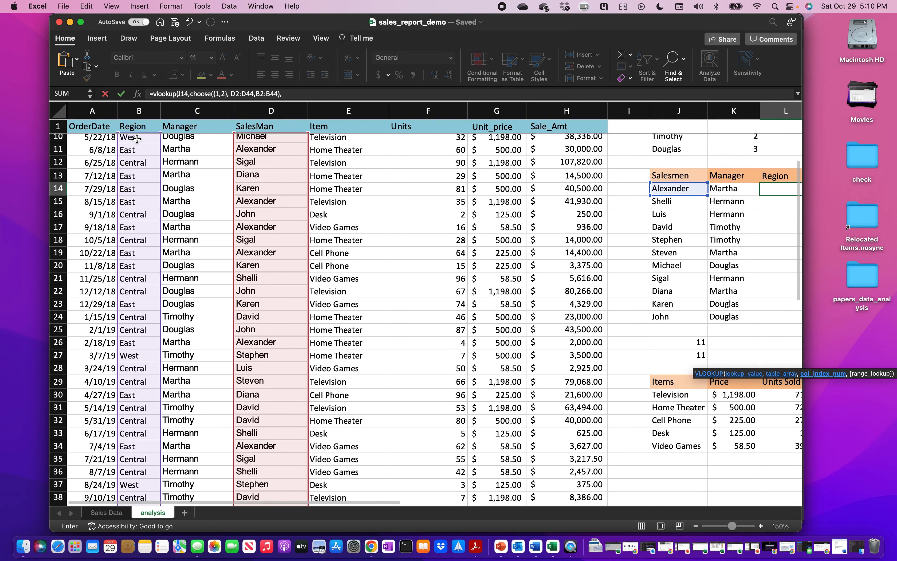
scroll(137, 140, up, 1)
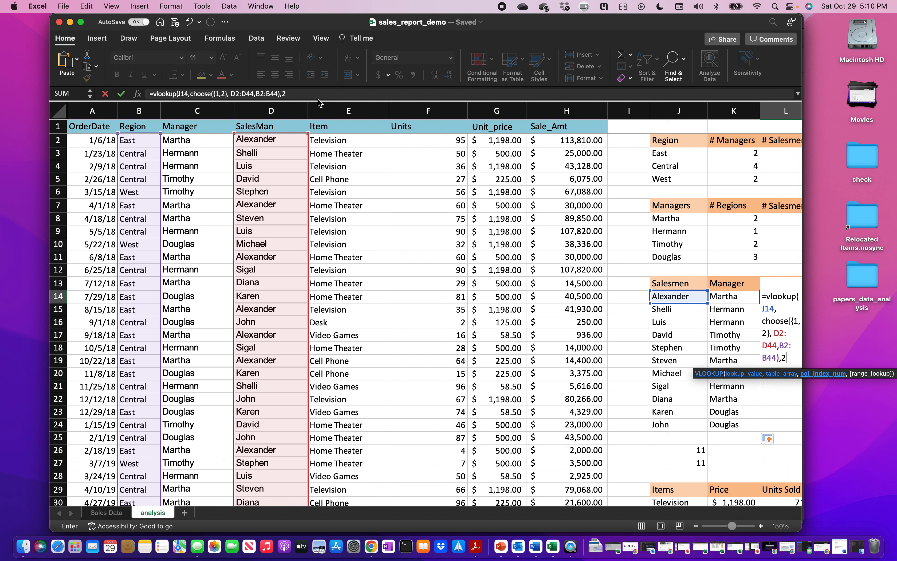
text(,)
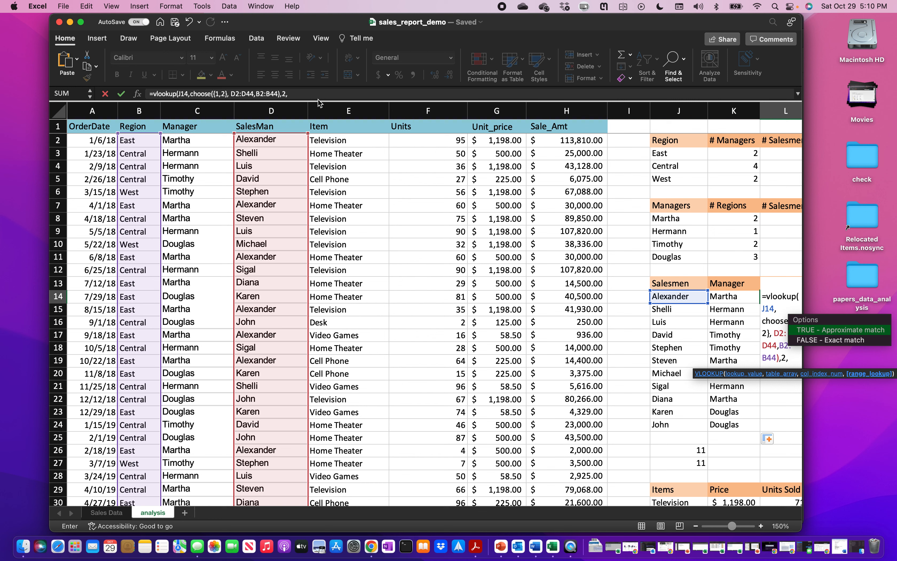
text(0))
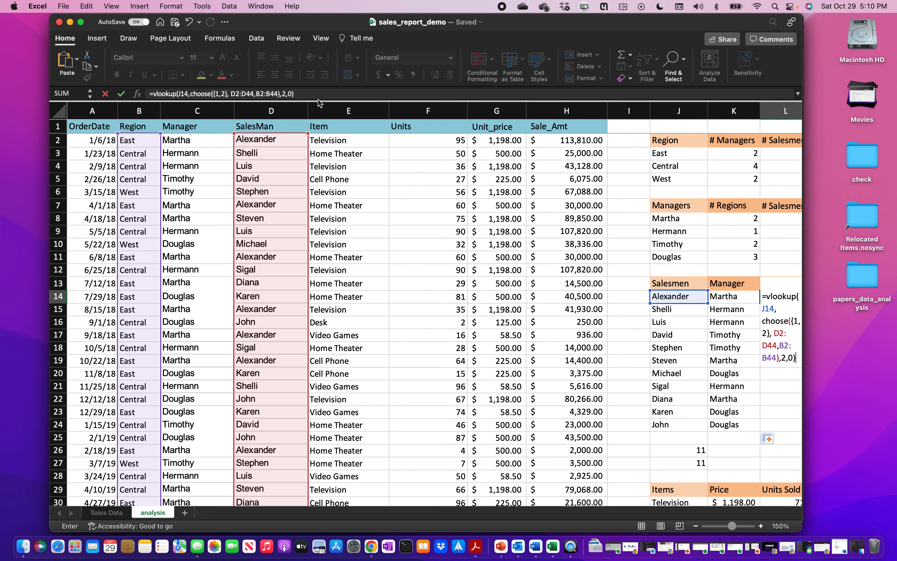
Lock the range rows in the L14 formula as D$2:D$44 and B$2:B$44, and enter the formula.
click(236, 94)
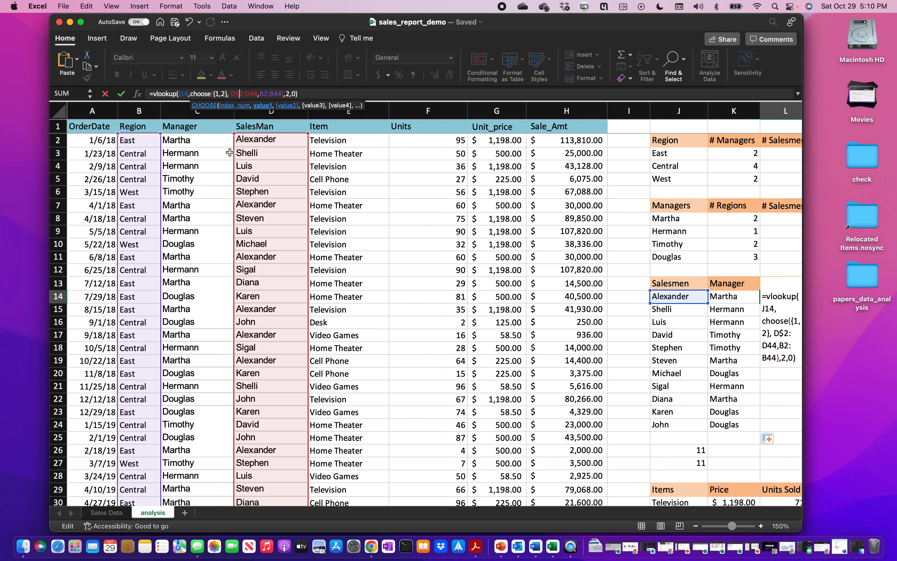
text($)
key(Right)
key(Right)
key(Right)
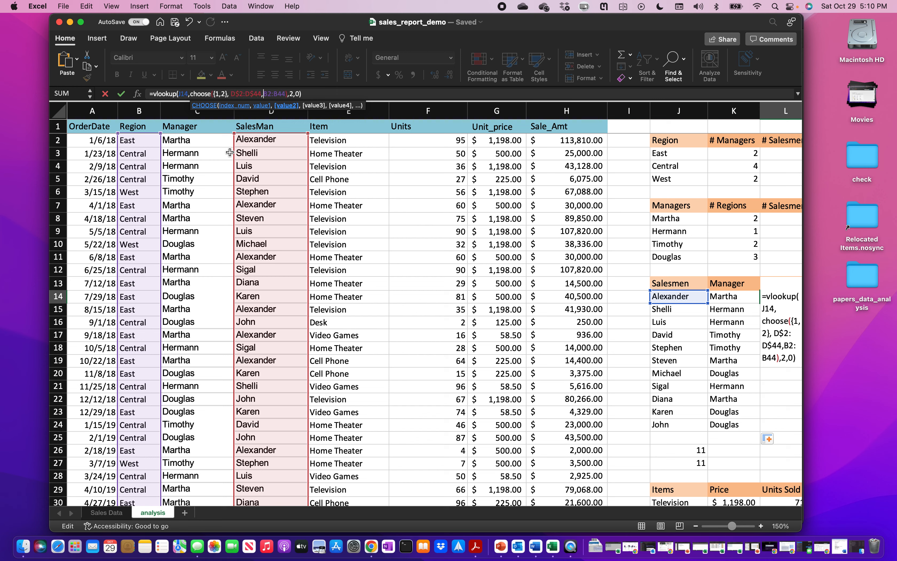
text($2:D$)
key(Right)
key(Right)
key(Right)
key(Right)
key(Right)
key(Right)
key(Right)
key(Right)
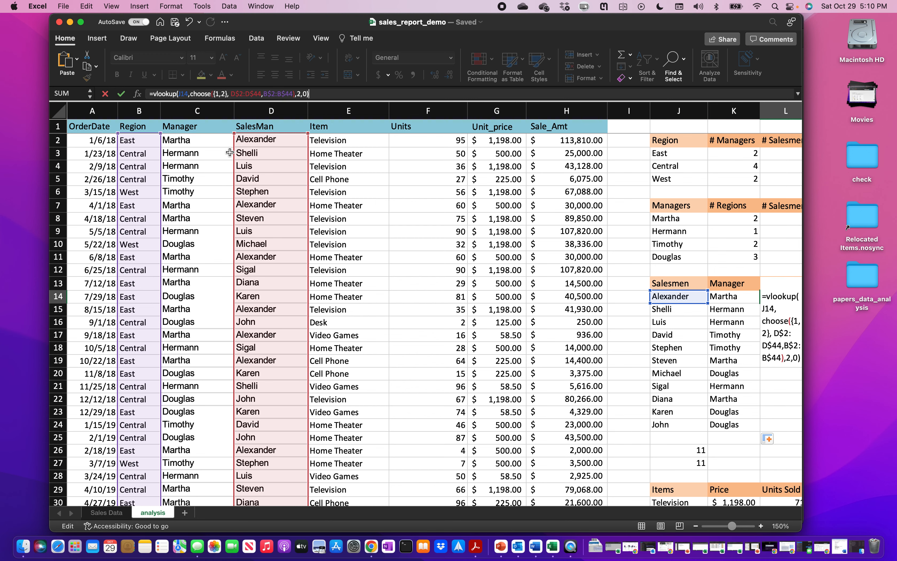
key(Return)
Fill the L14 Region formula down through L24 for all the salesmen.
scroll(703, 270, right, 5)
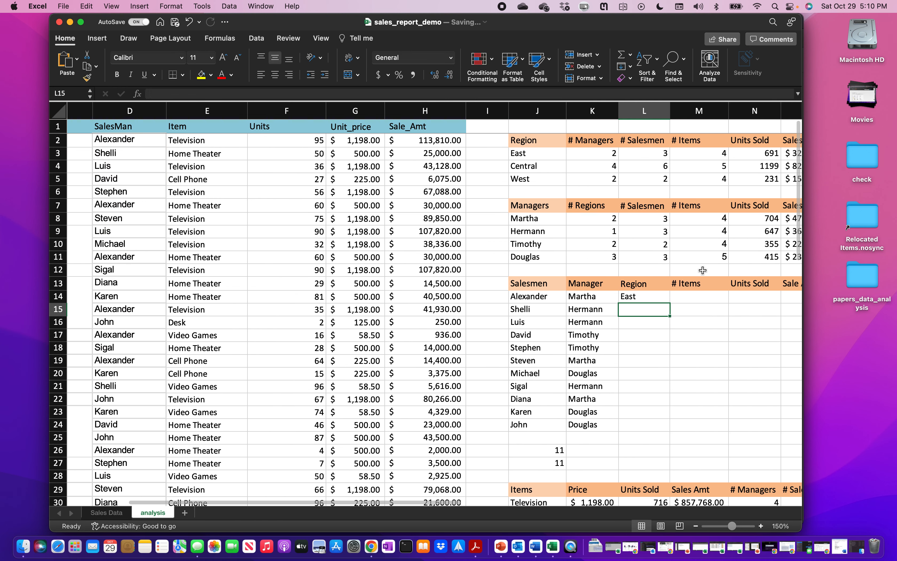
click(639, 297)
drag(671, 304, 657, 434)
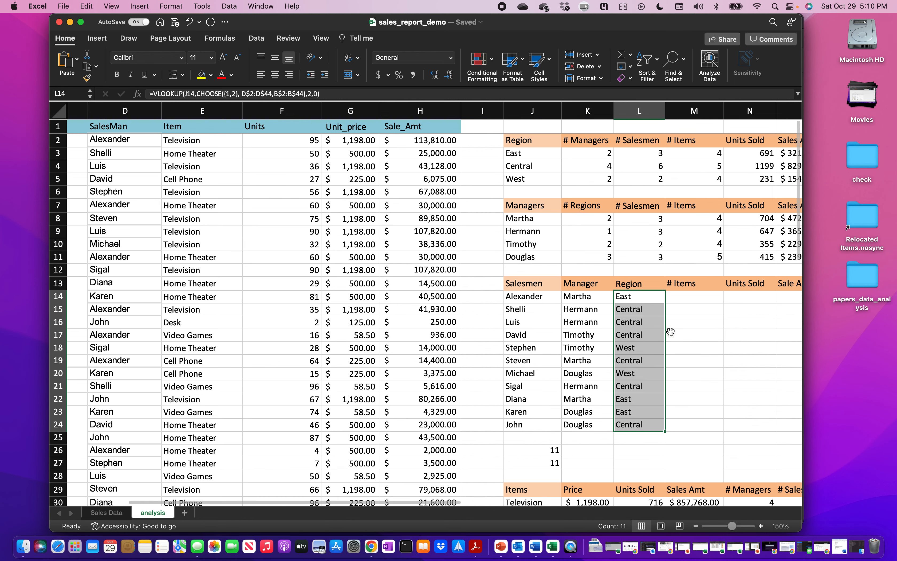
Begin the # Items formula for the first salesman in M14 with nested COUNTA, UNIQUE and FILTER functions.
click(687, 297)
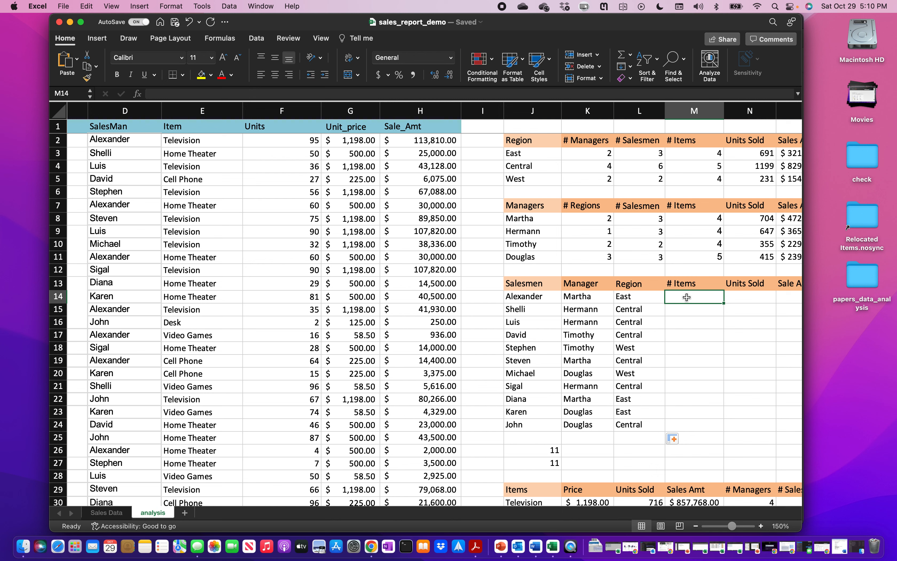
text(=)
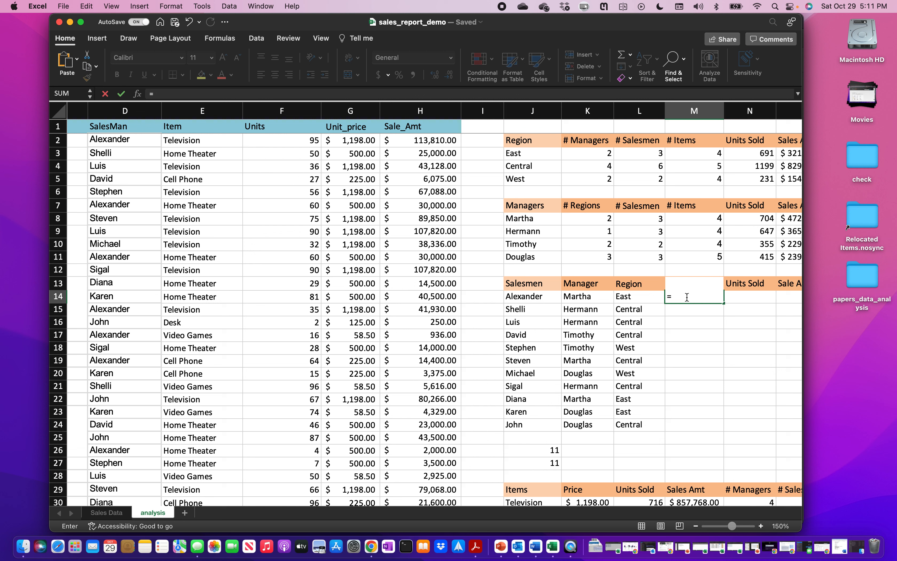
text(counta)
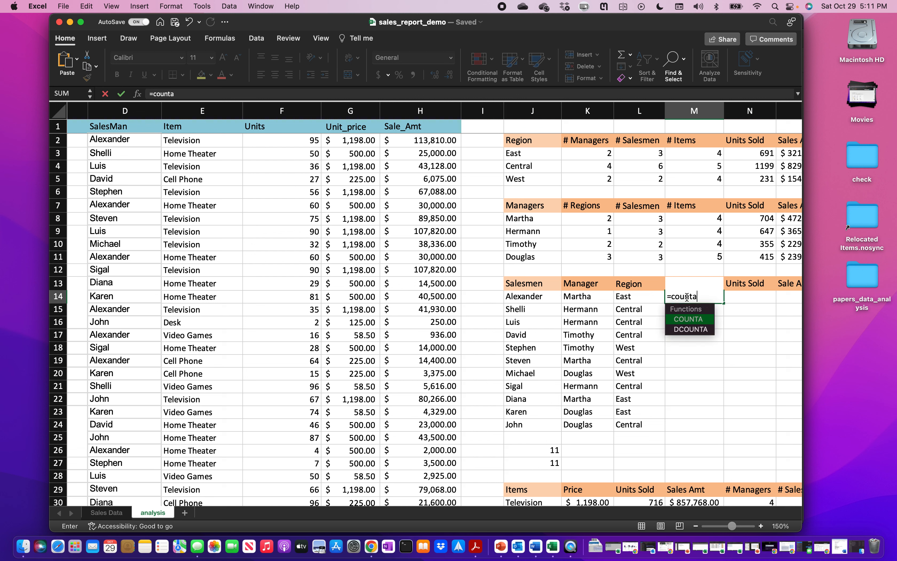
text(()
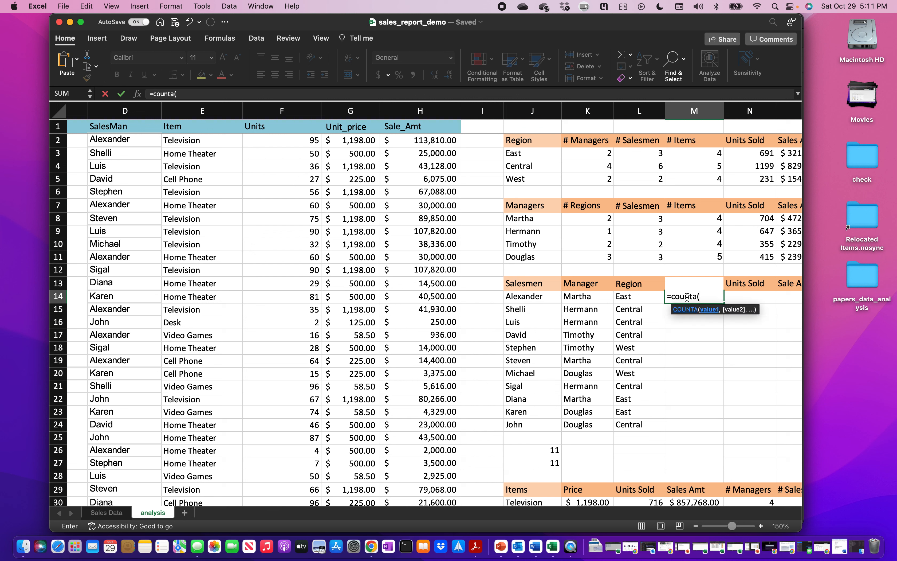
text(unique(filter()
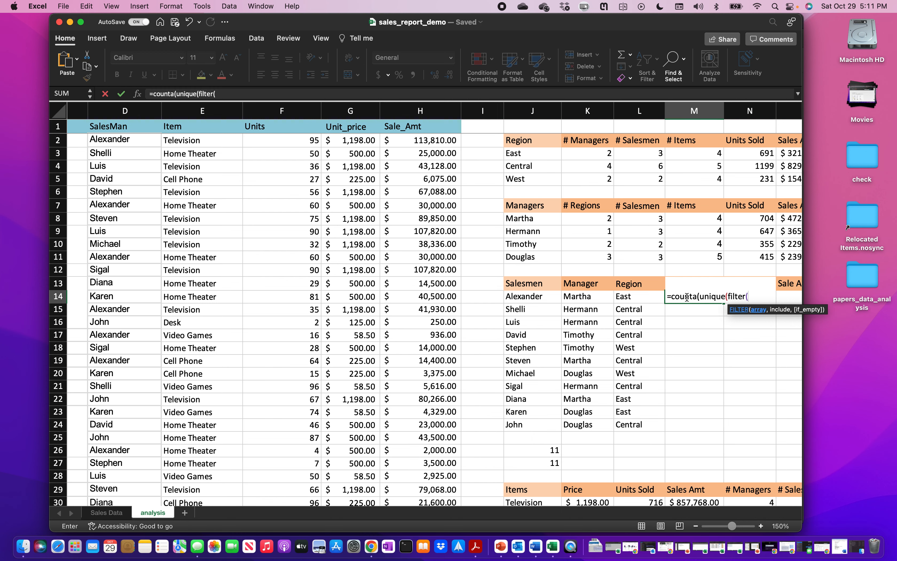
Supply the Item data E2:E44 as the FILTER array in the M14 formula.
scroll(523, 315, left, 2)
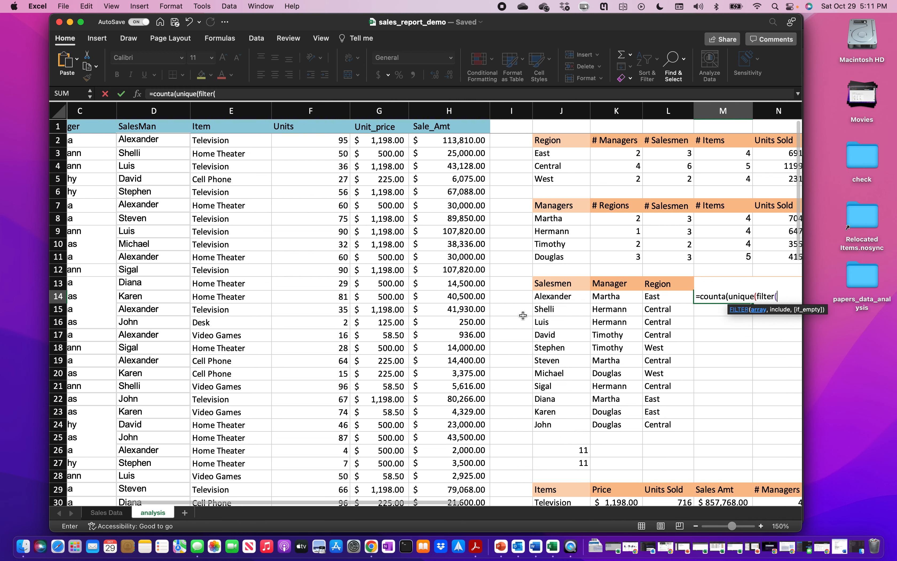
scroll(523, 315, left, 10)
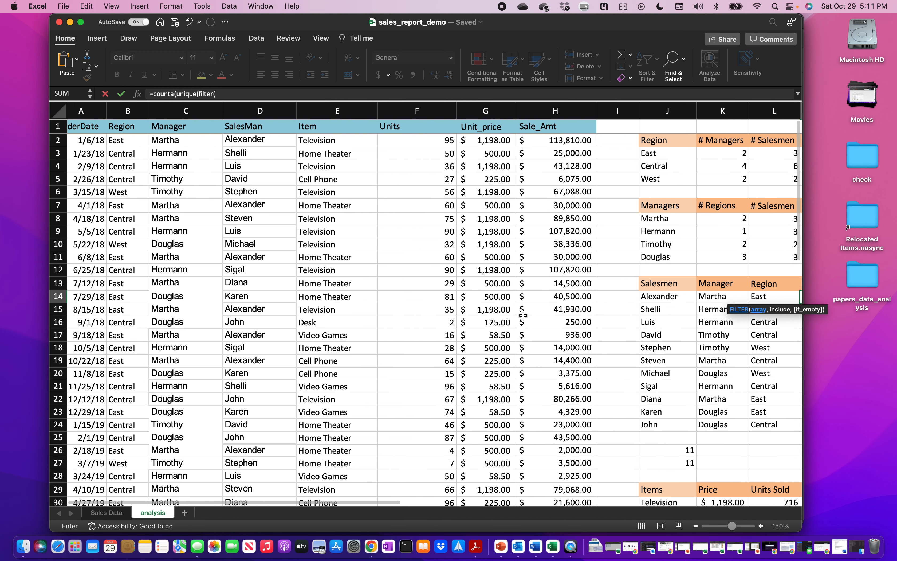
scroll(523, 316, right, 1)
click(334, 141)
key(ctrl+shift+Down)
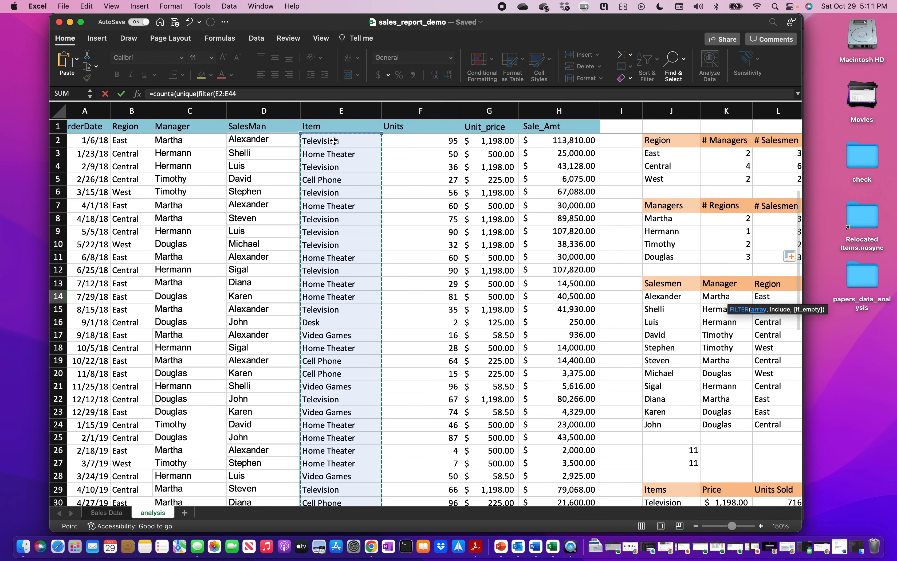
text(,)
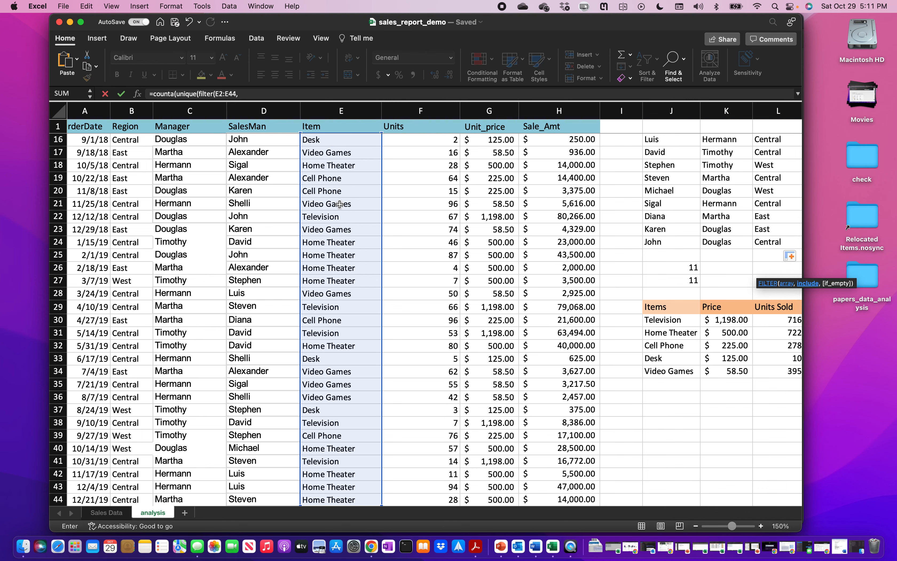
Set the FILTER condition to SalesMan data D2:D44=J14 and close all three functions.
scroll(339, 205, up, 5)
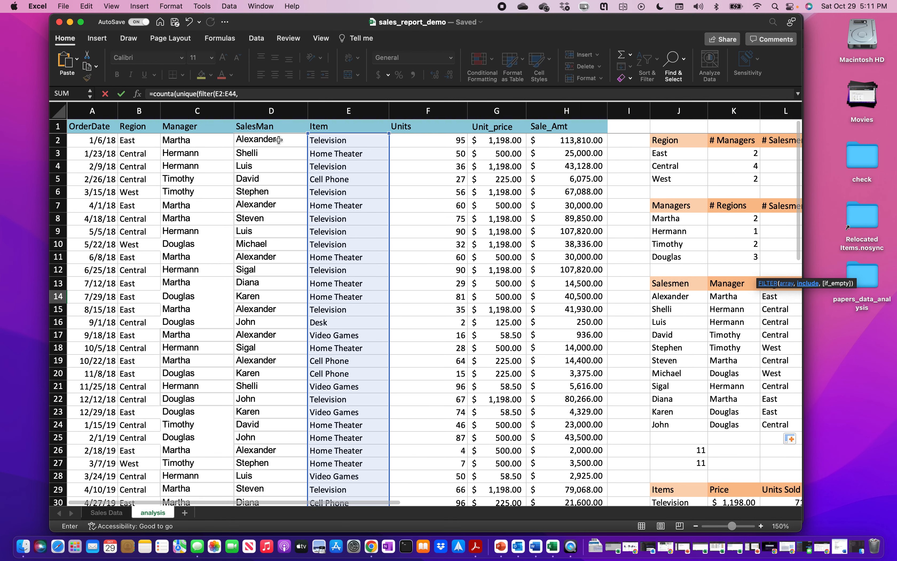
click(279, 139)
key(ctrl+shift+Down)
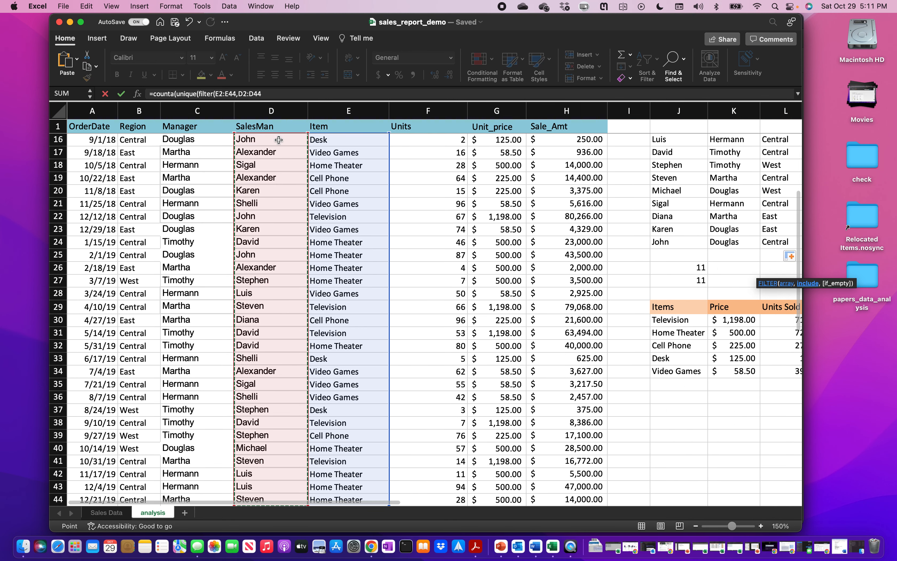
text(=)
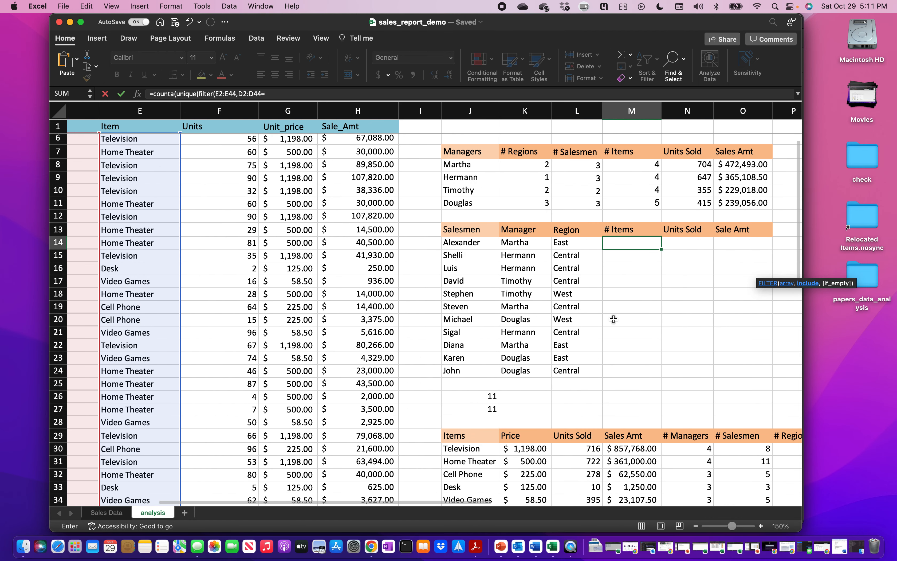
click(456, 252)
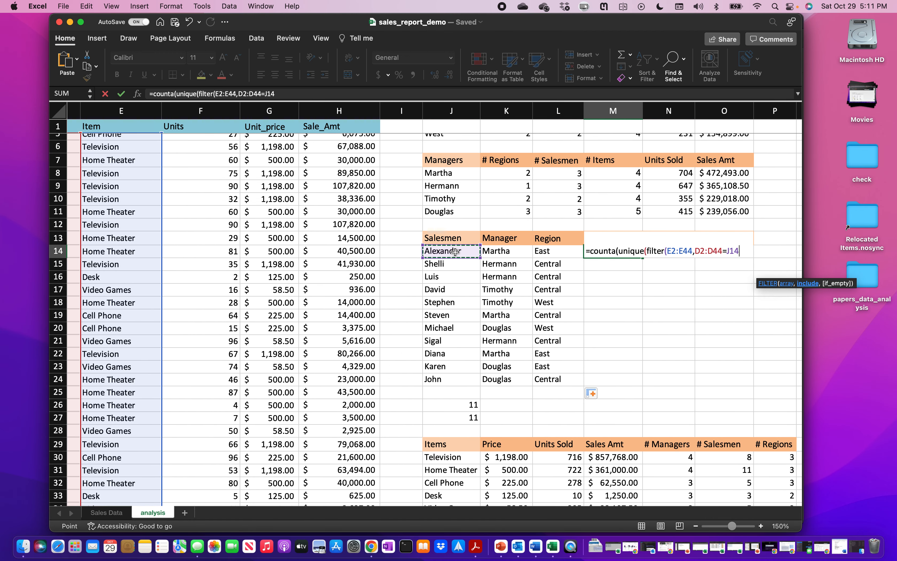
text())))
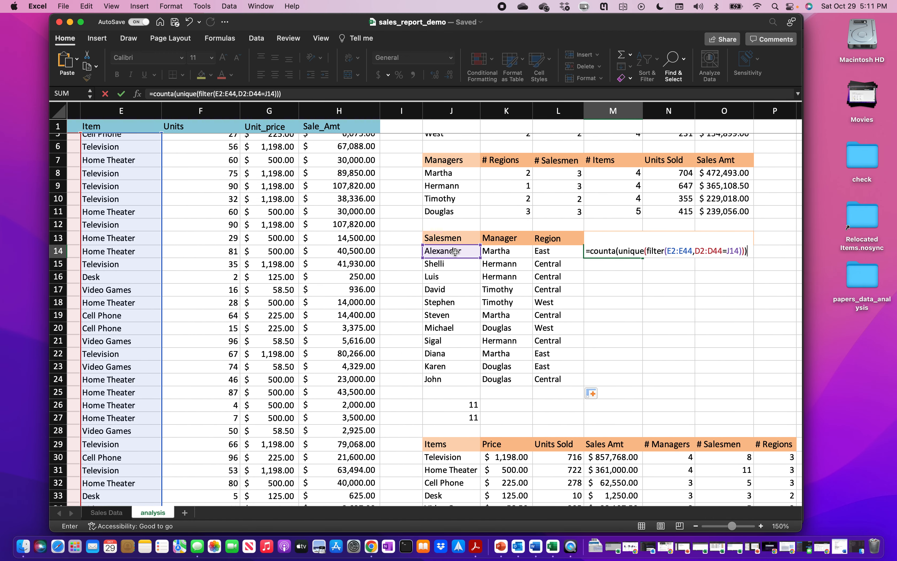
Lock the range rows in the M14 formula as E$2:E$44 and D$2:D$44.
click(220, 94)
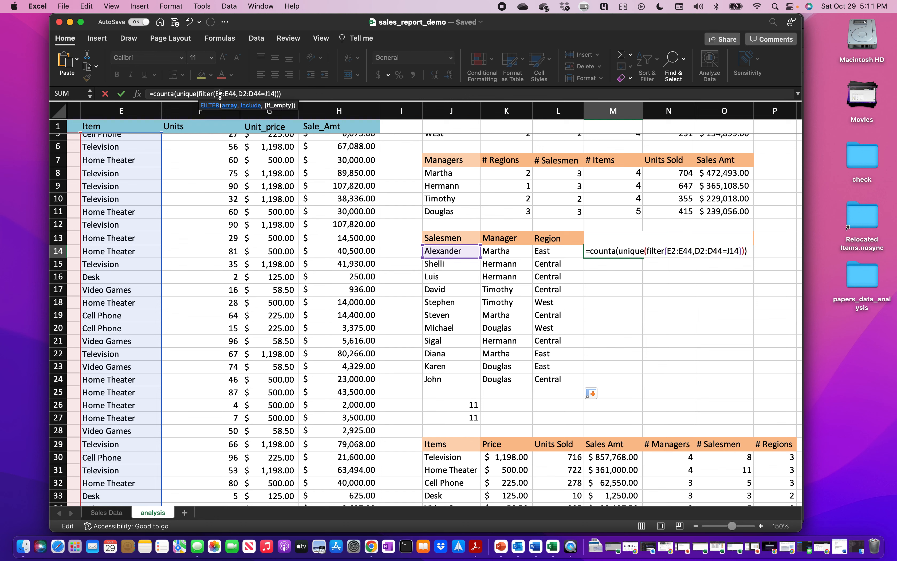
text($2:E)
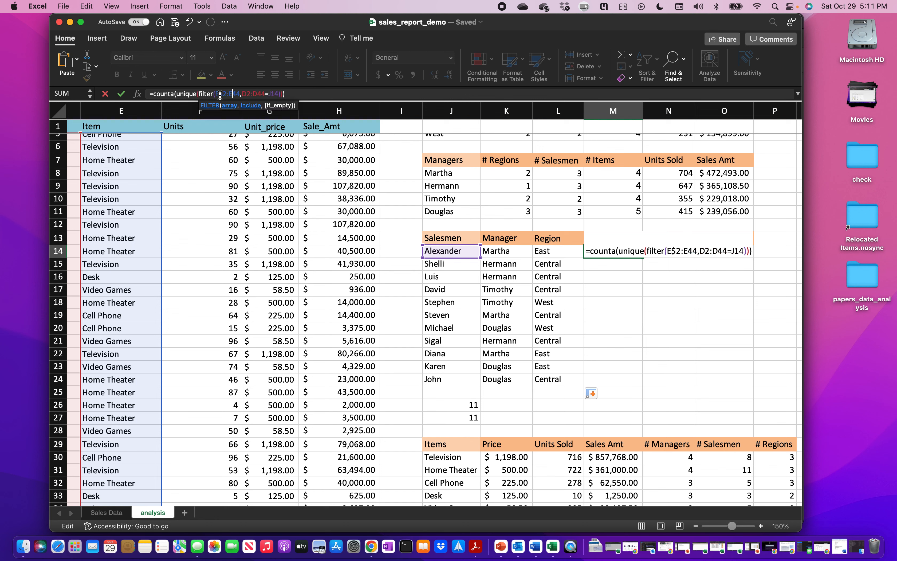
text($)
key(Right)
key(Right)
key(Right)
key(Right)
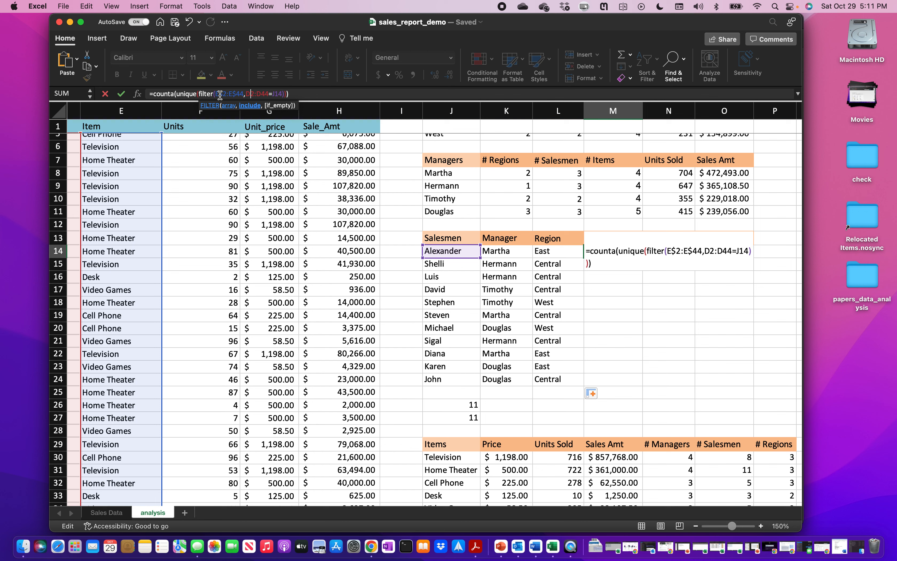
text($2:E$)
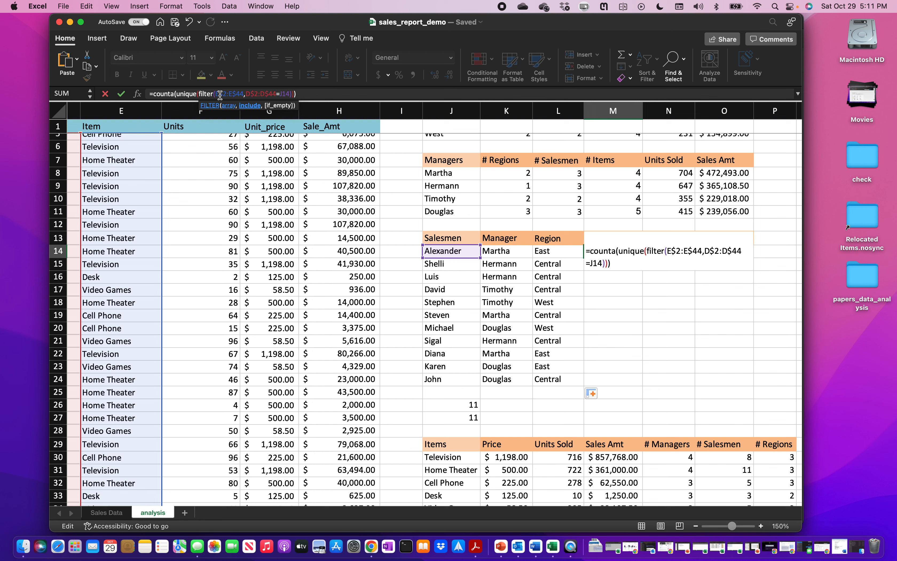
Enter the M14 # Items formula and fill it down through M24 for all the salesmen.
click(307, 94)
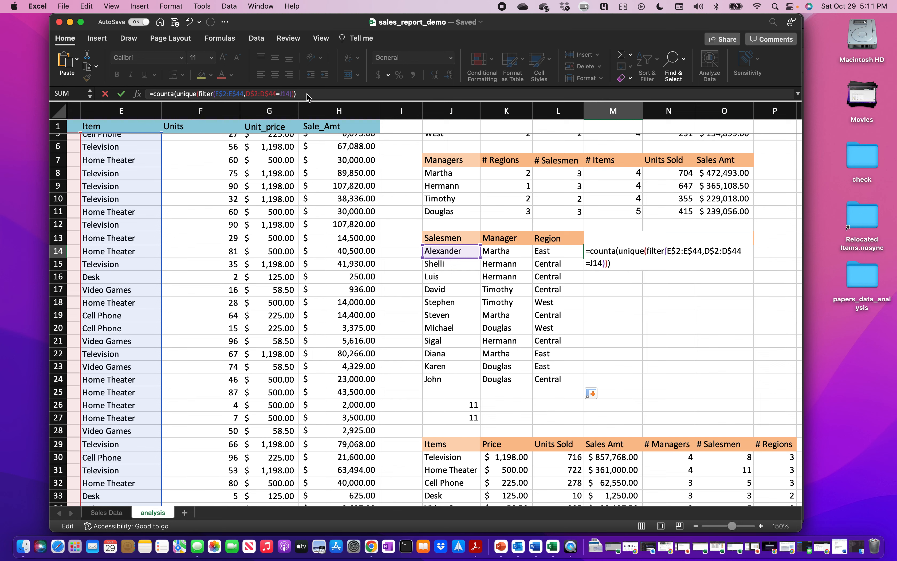
key(Return)
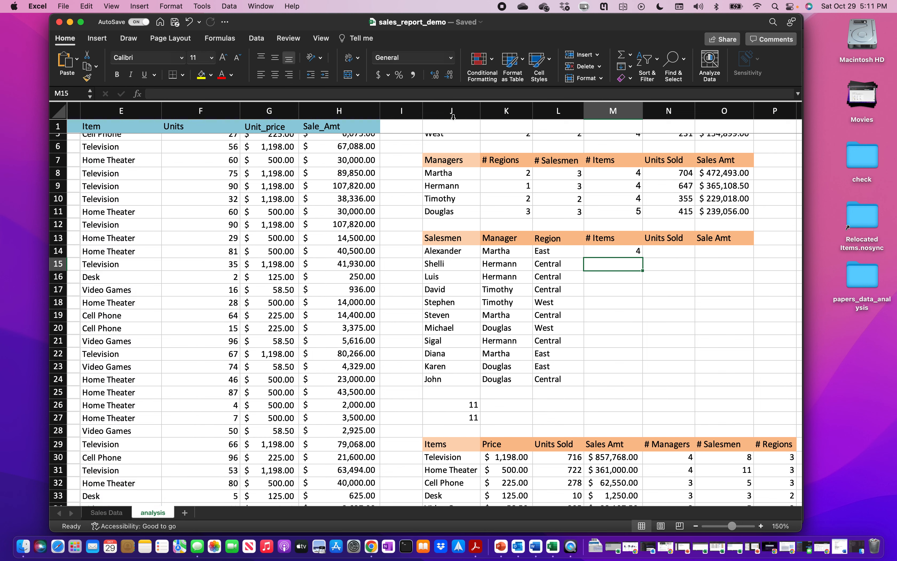
click(613, 250)
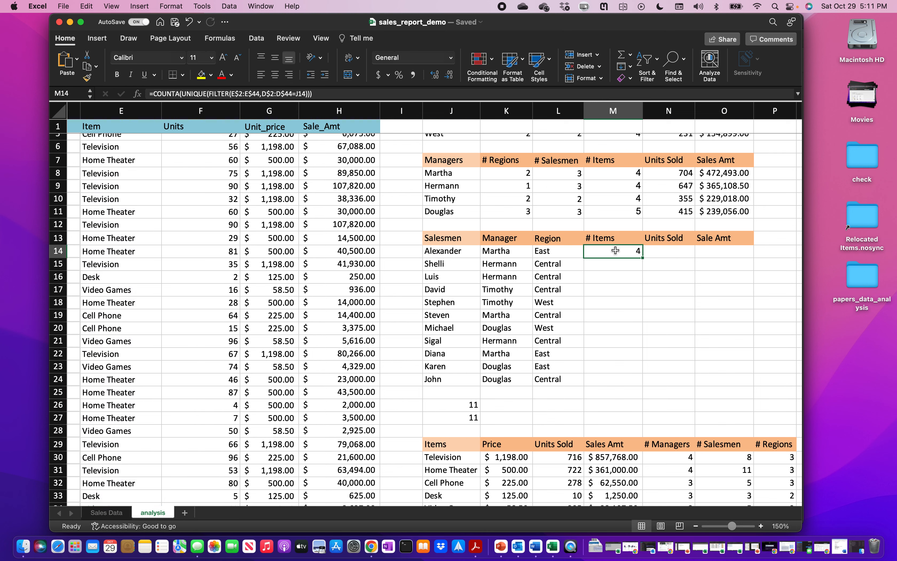
double_click(644, 257)
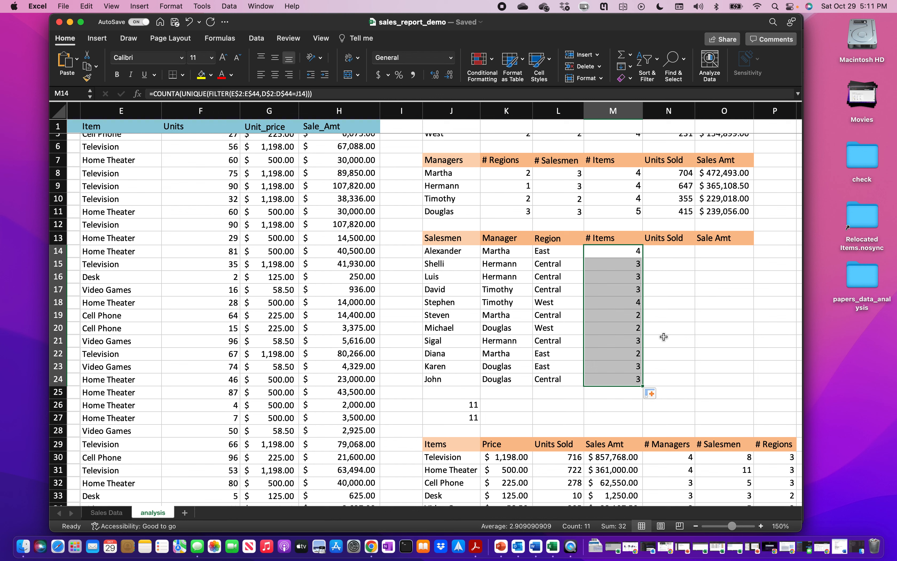
Begin a SUMIF formula for Units Sold in N14 with the SalesMan data D2:D44 as its range.
click(663, 254)
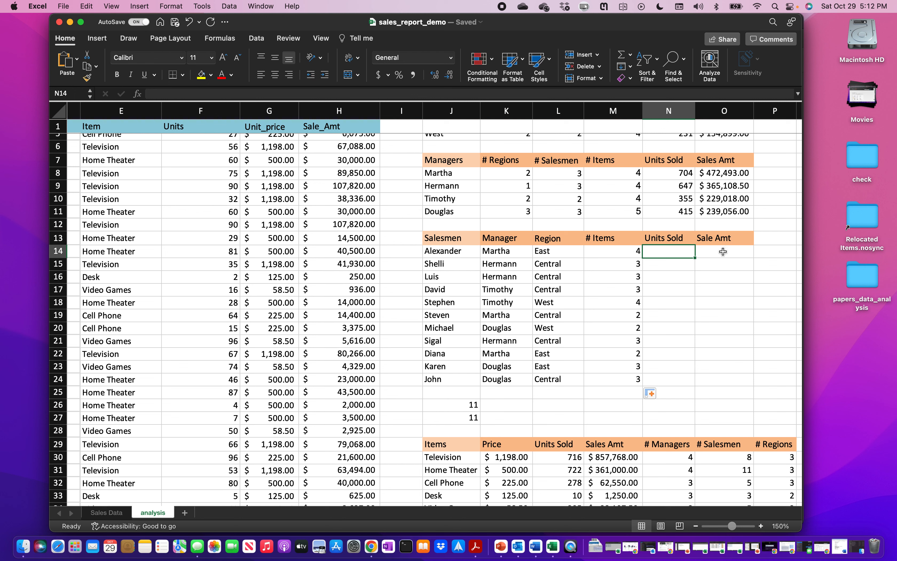
text(=)
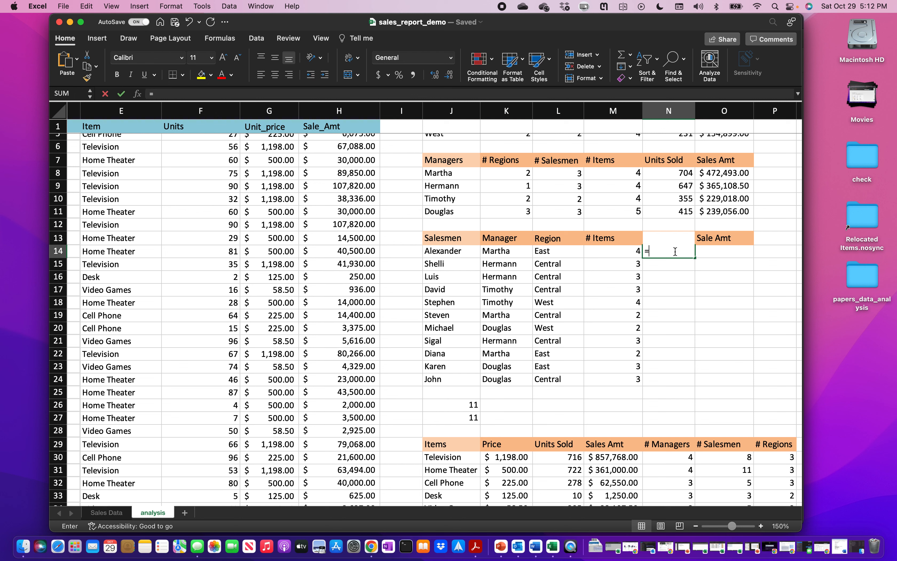
text(sum)
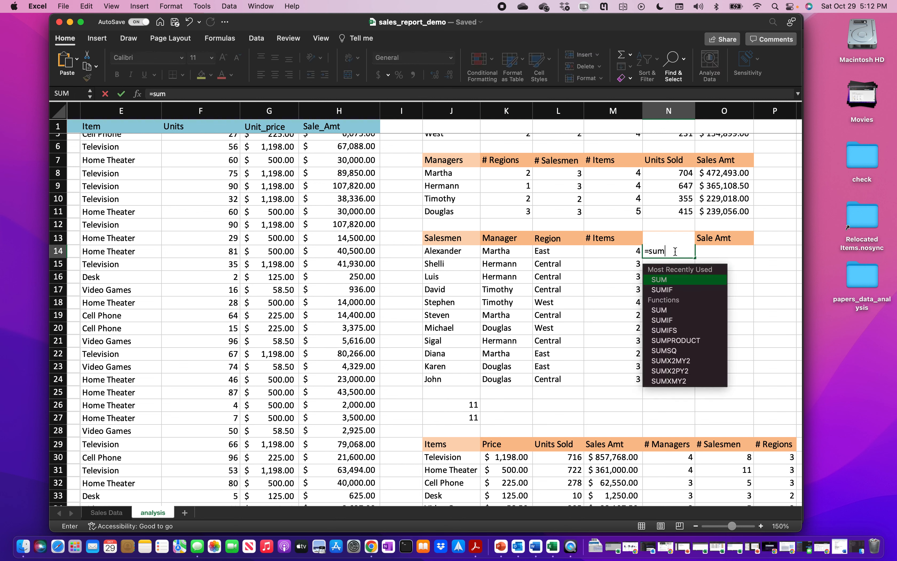
text(if()
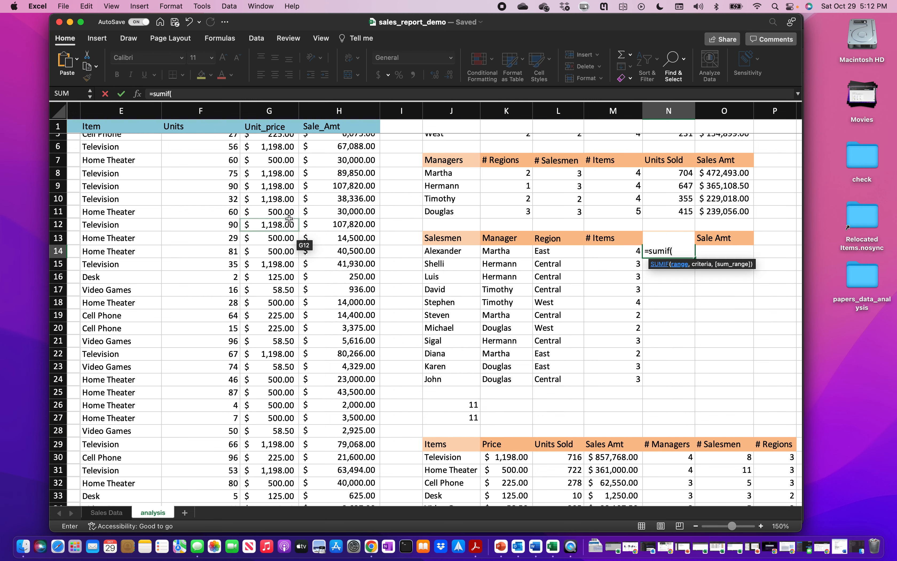
scroll(289, 218, left, 5)
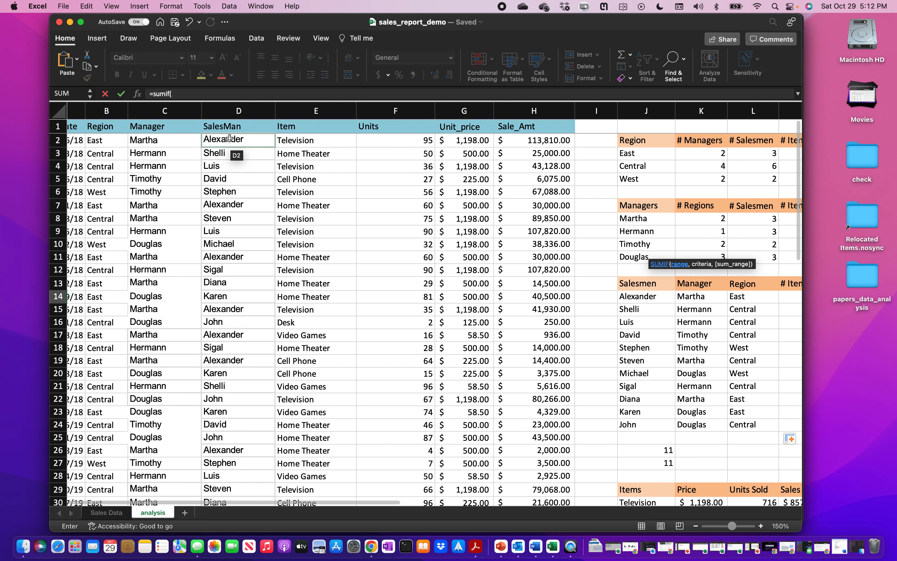
click(230, 139)
key(super+shift+Down)
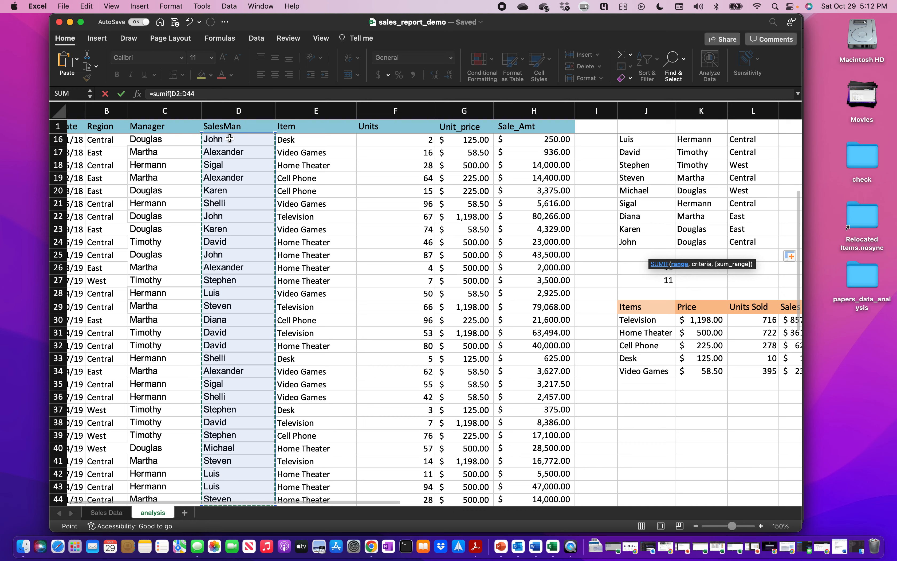
text(,)
Set J14 as the SUMIF criteria and the Units data F2:F44 as the sum range, then close the function.
scroll(467, 242, up, 5)
scroll(467, 241, right, 3)
click(489, 232)
text(,)
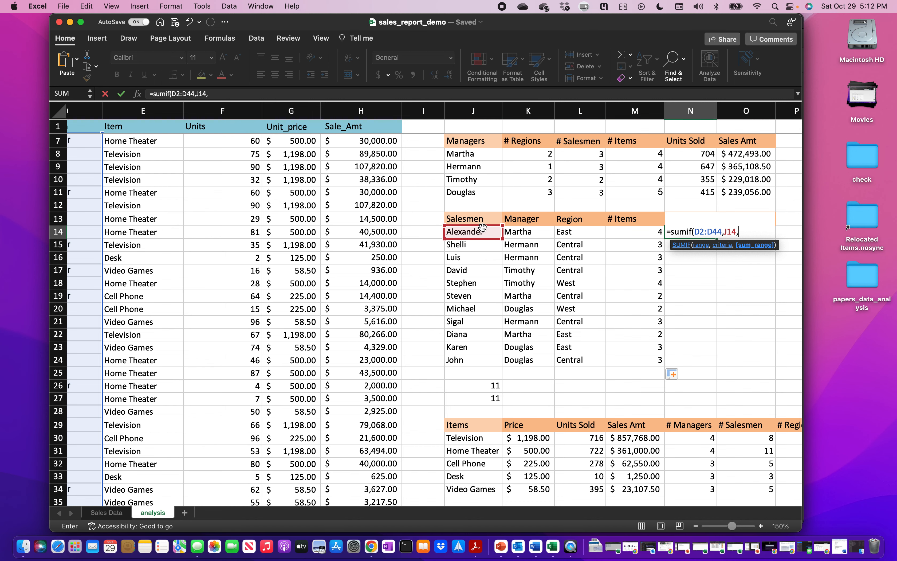
scroll(336, 207, up, 1)
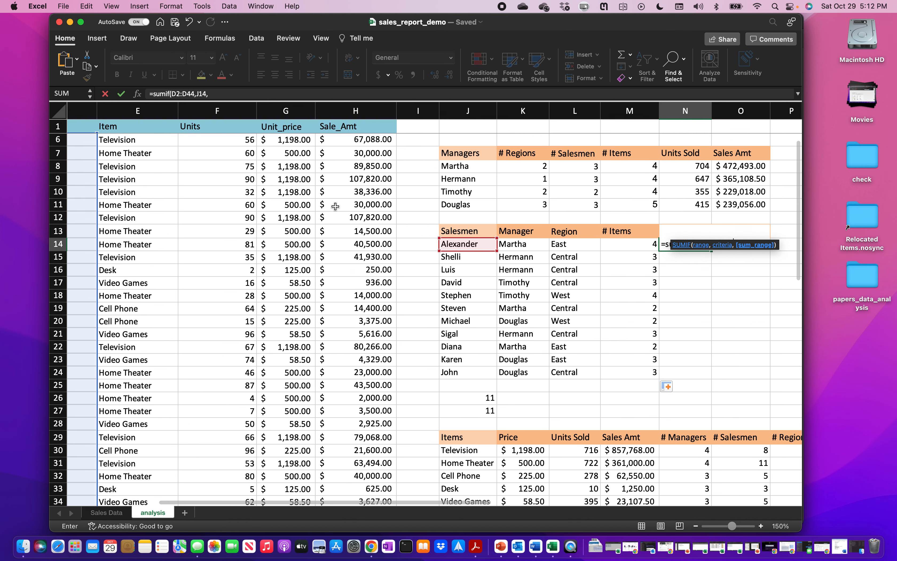
click(223, 140)
scroll(223, 140, up, 3)
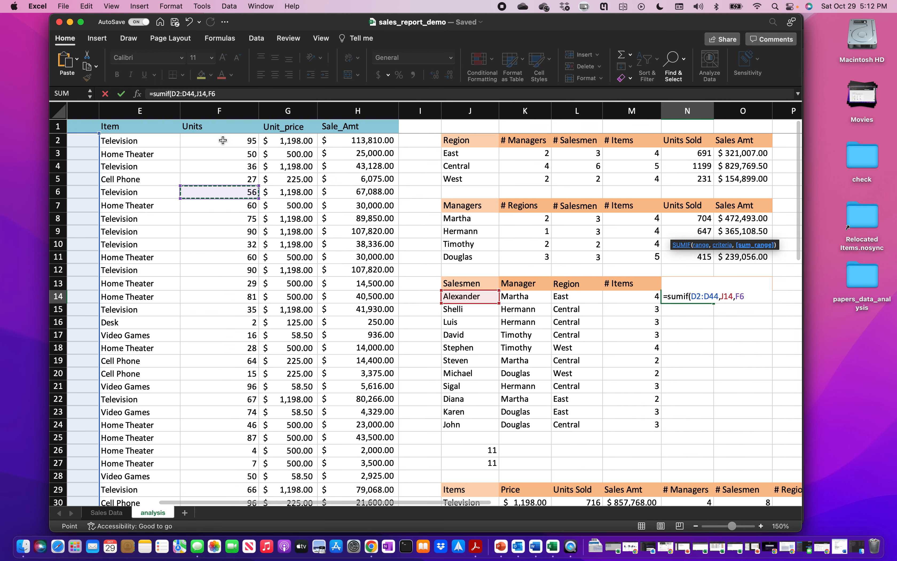
click(216, 140)
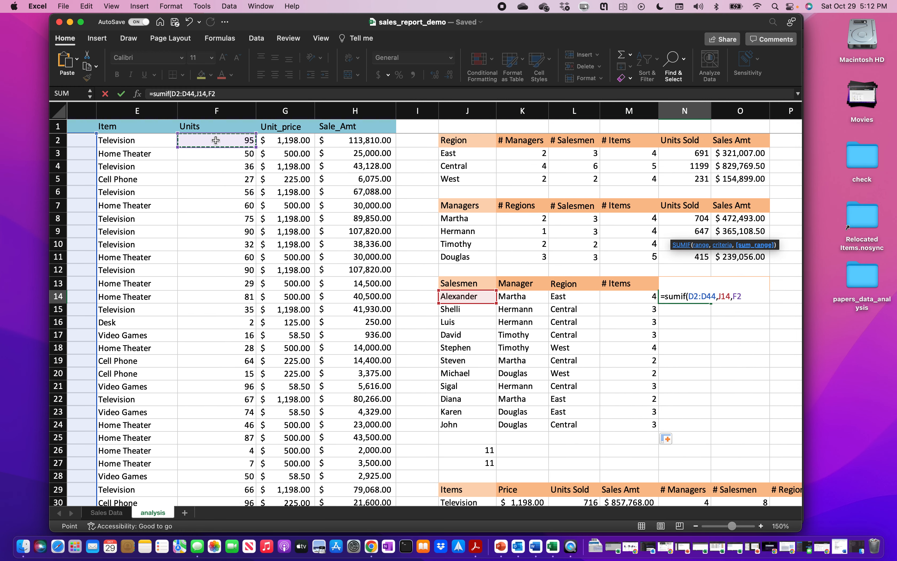
key(super+shift+Down)
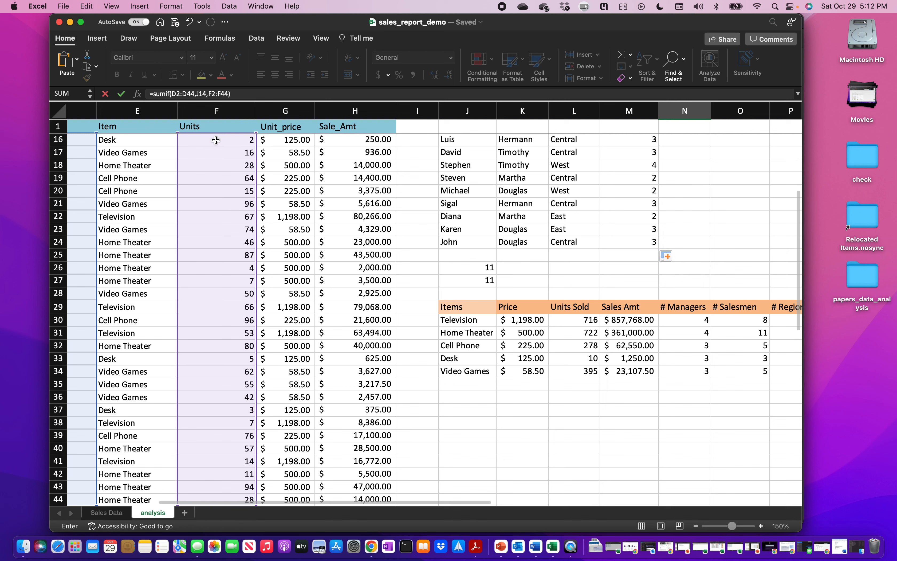
Lock the range rows in the N14 SUMIF formula as D$2:D$44 and F$2:F$44, and enter it.
click(177, 93)
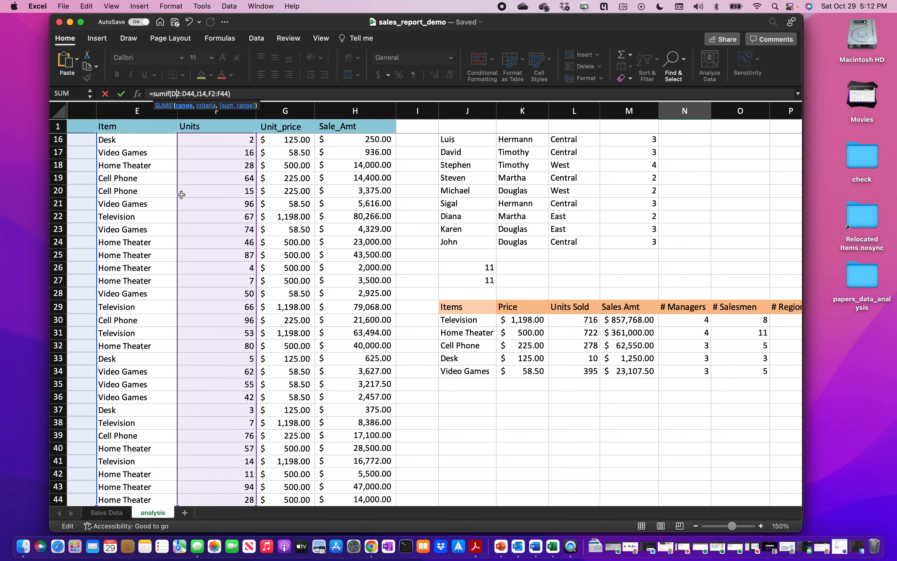
text($2:D$)
key(Right)
key(Right)
key(Right)
key(Right)
key(Right)
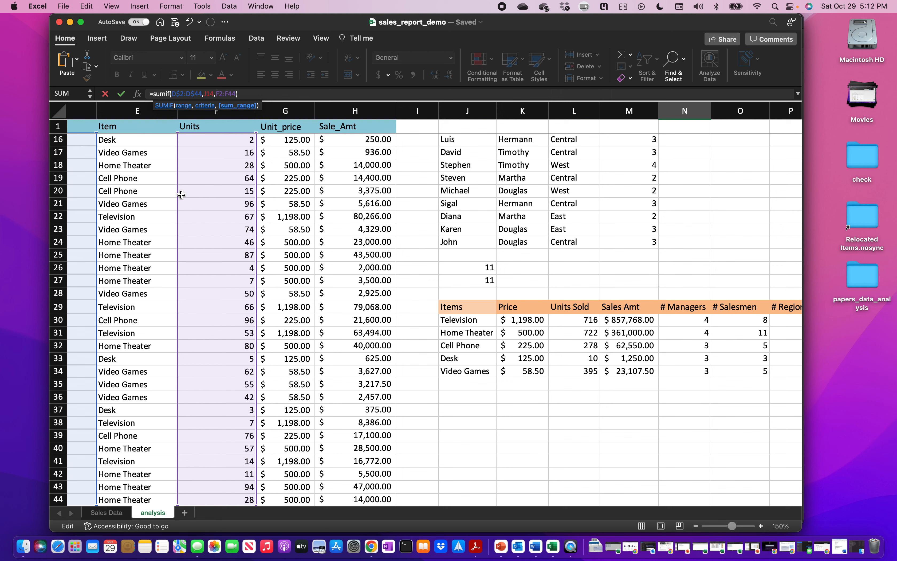
text($)
key(Right)
key(Return)
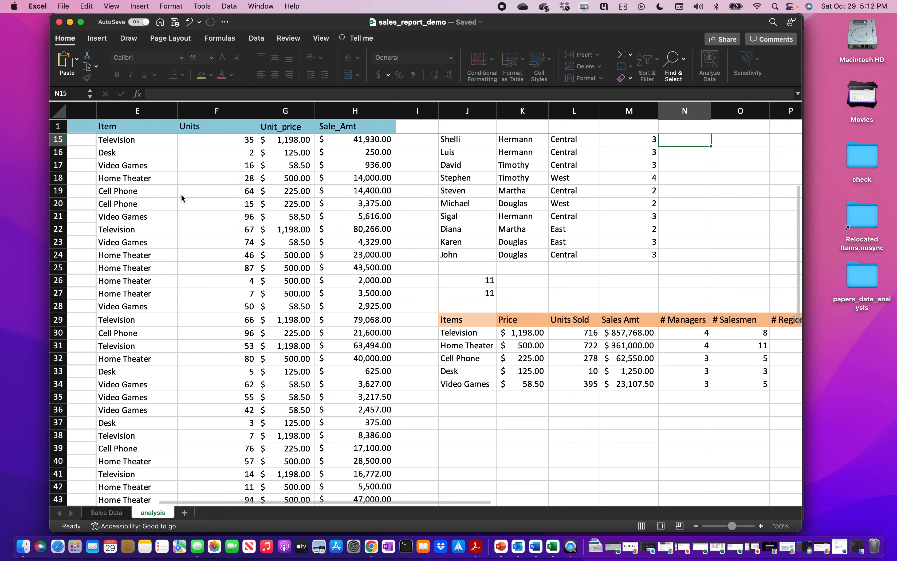
Fill the N14 Units Sold formula down through N24 and select O14 under Sale Amt.
scroll(604, 274, up, 5)
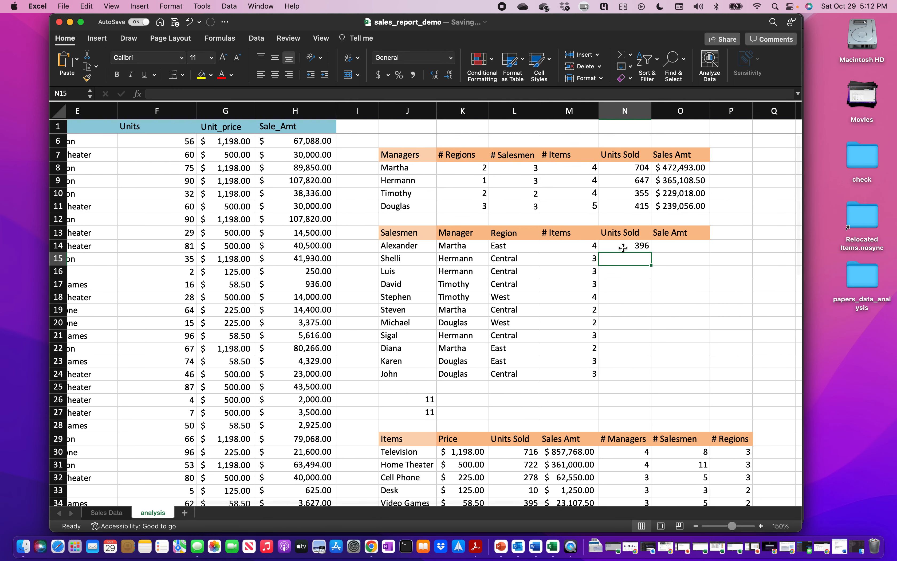
click(623, 246)
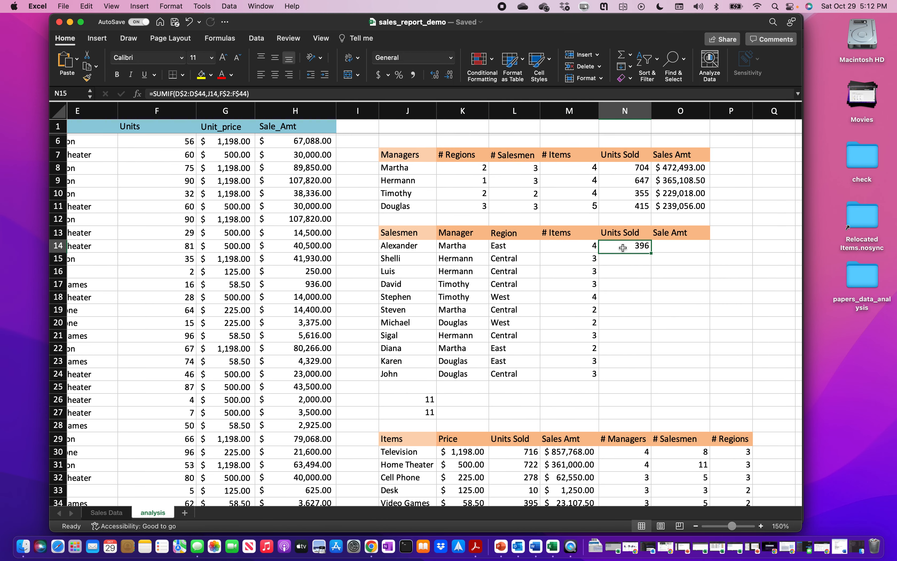
double_click(653, 252)
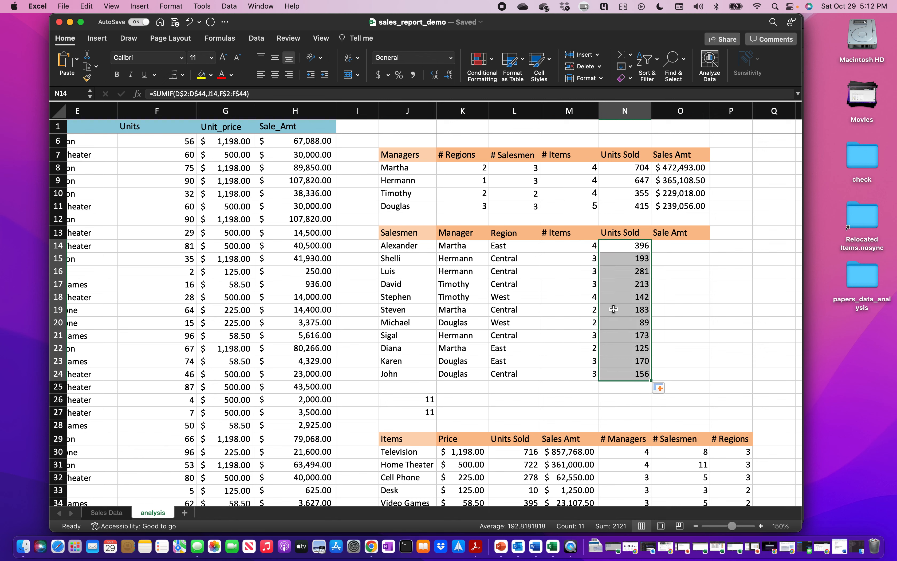
scroll(613, 309, up, 1)
click(684, 257)
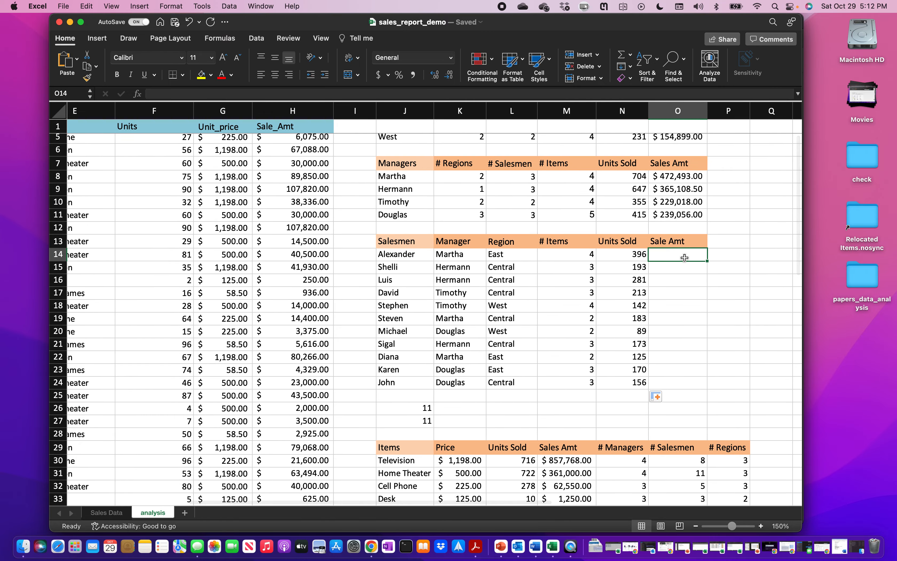
text(=counta()
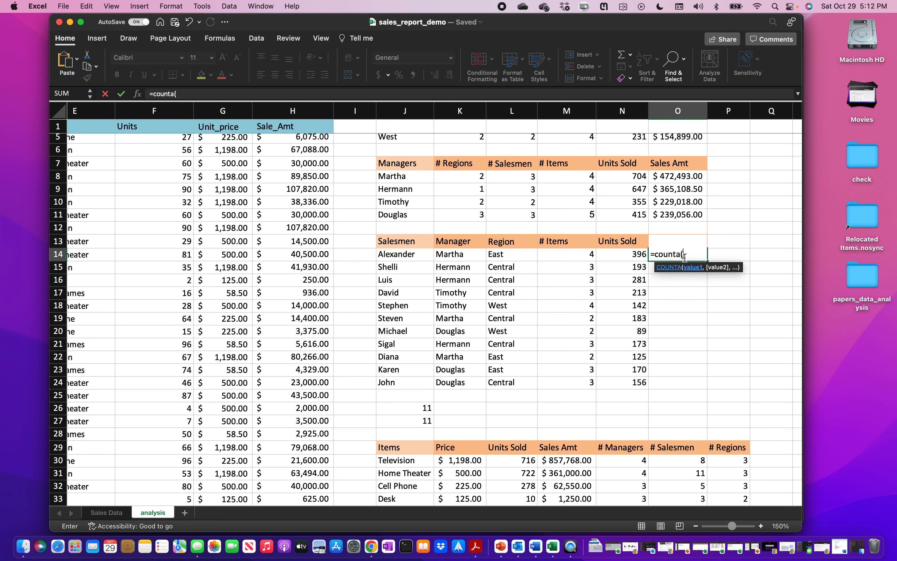
text(unique)
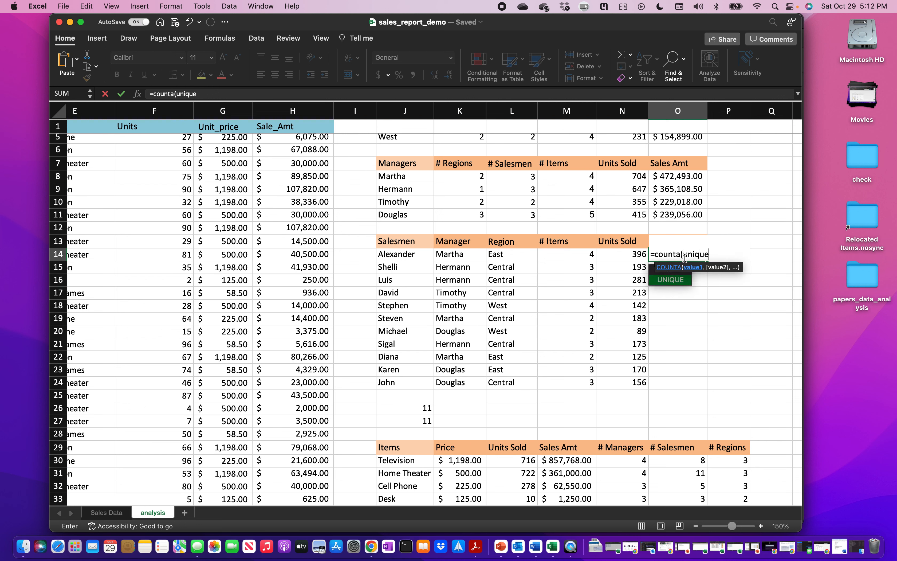
text((filte)
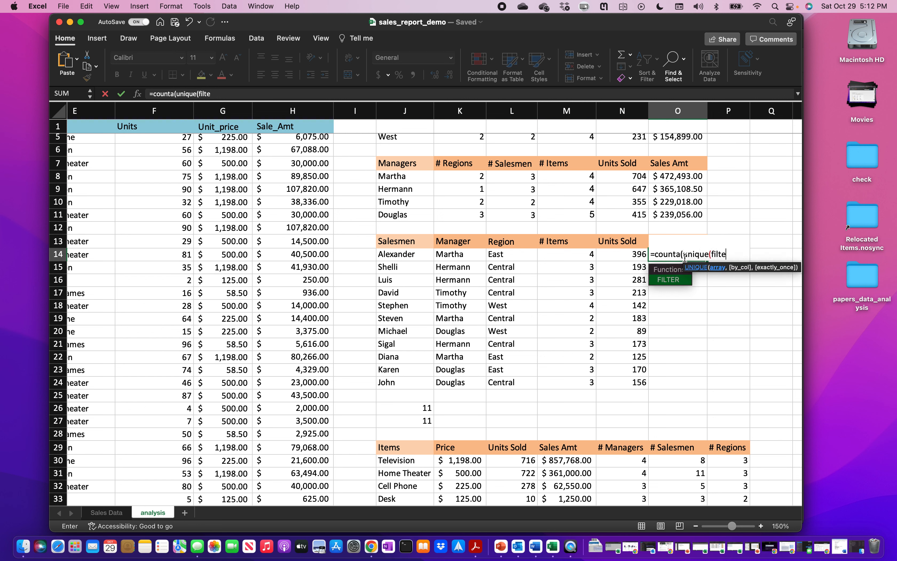
text(r()
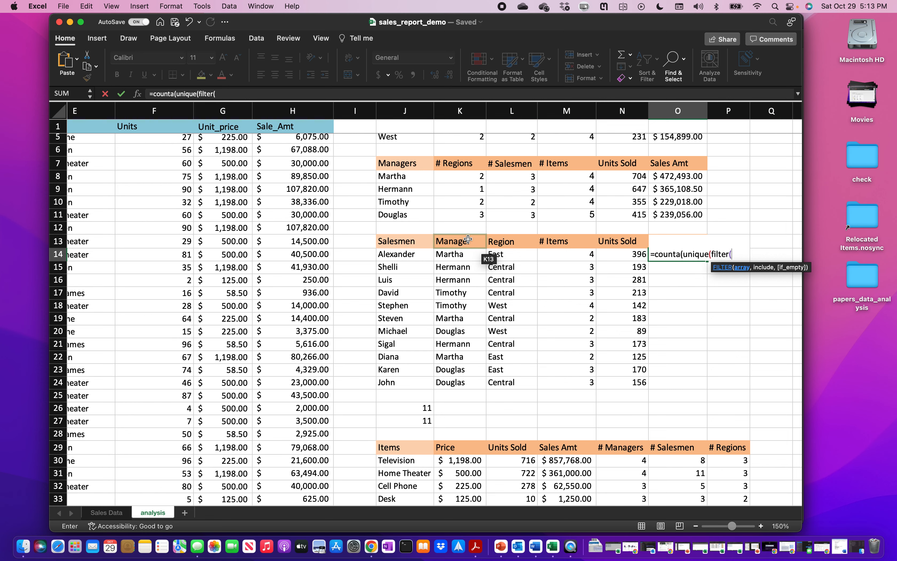
scroll(468, 239, up, 3)
scroll(468, 239, left, 5)
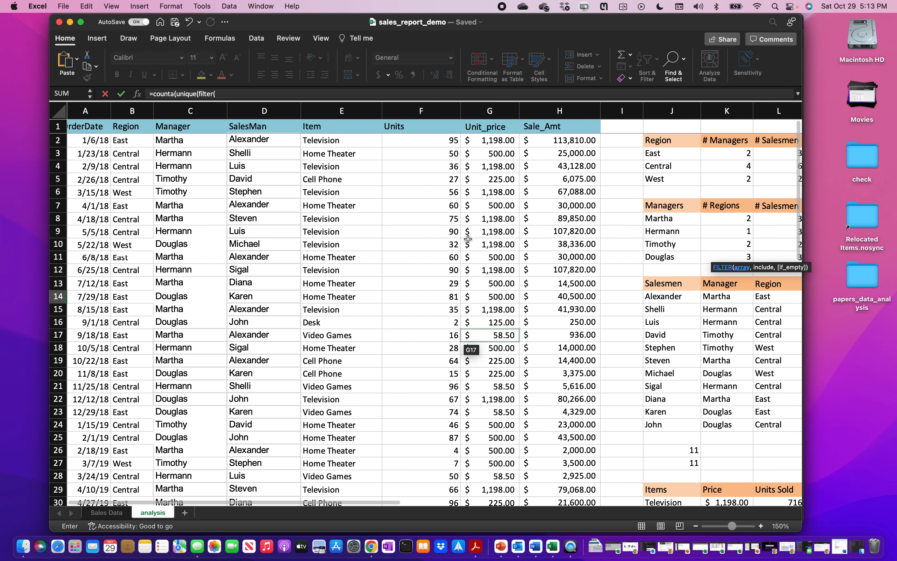
scroll(440, 261, right, 2)
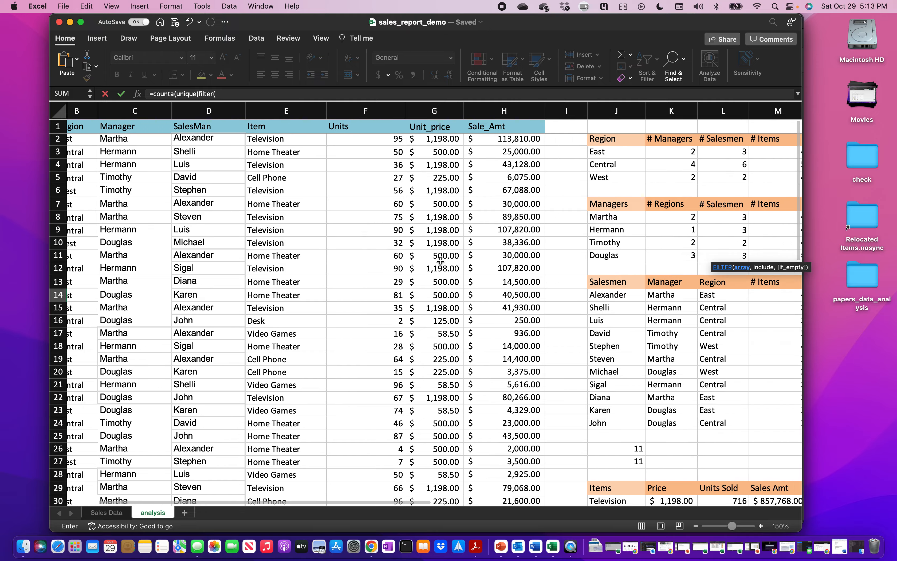
scroll(440, 261, right, 4)
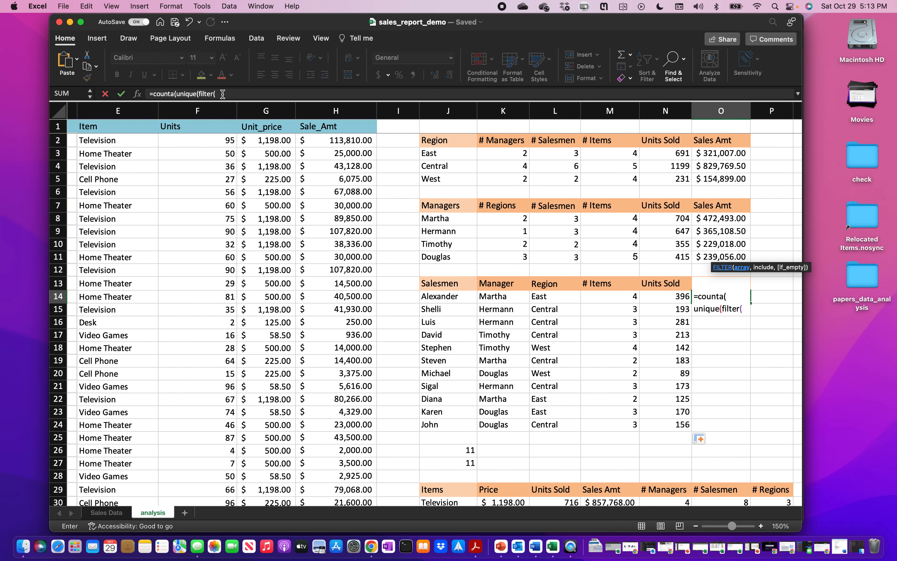
drag(223, 94, 143, 93)
key(BackSpace)
Begin a SUMIF formula for Sale Amt in O14 with the SalesMan data D2:D44 as its range.
text(=su)
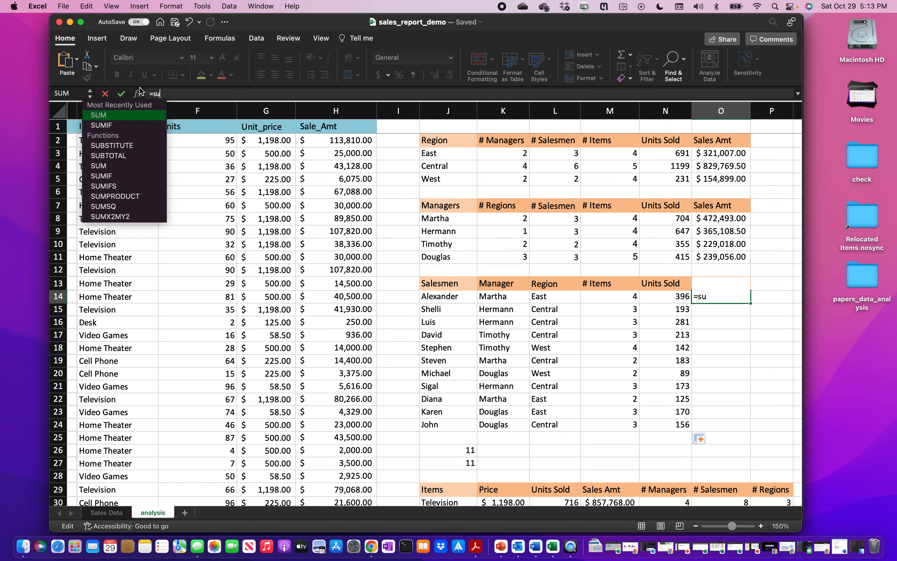
text(mio)
key(BackSpace)
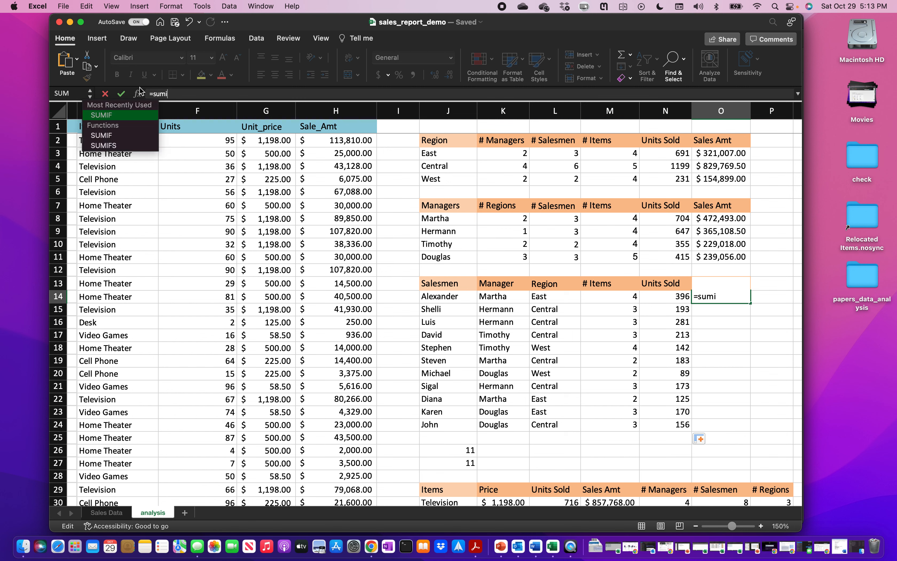
text(f()
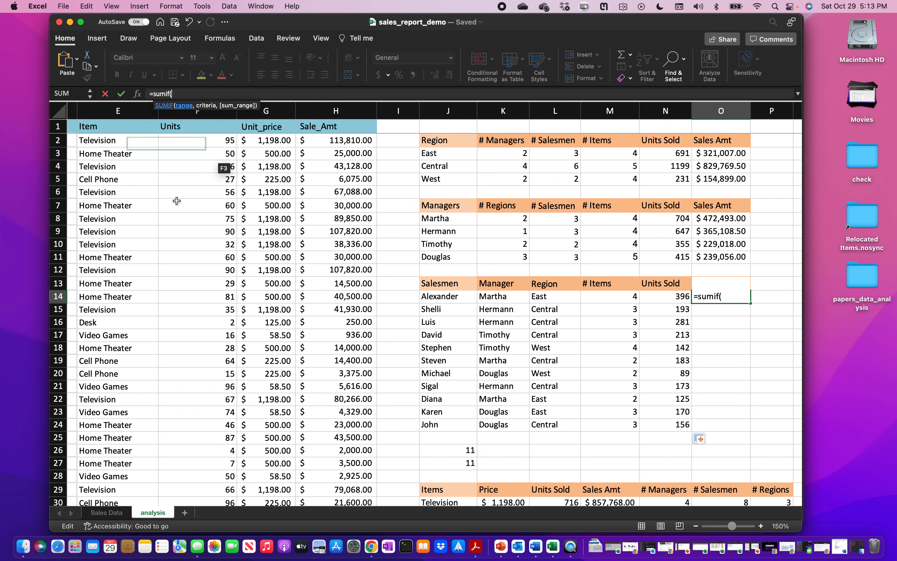
scroll(180, 240, left, 6)
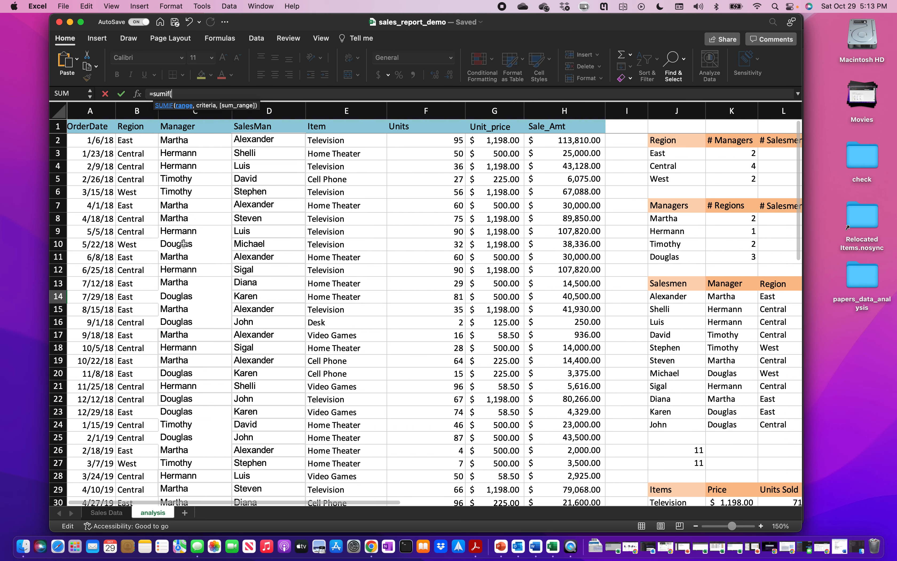
click(249, 139)
key(super+shift+Down)
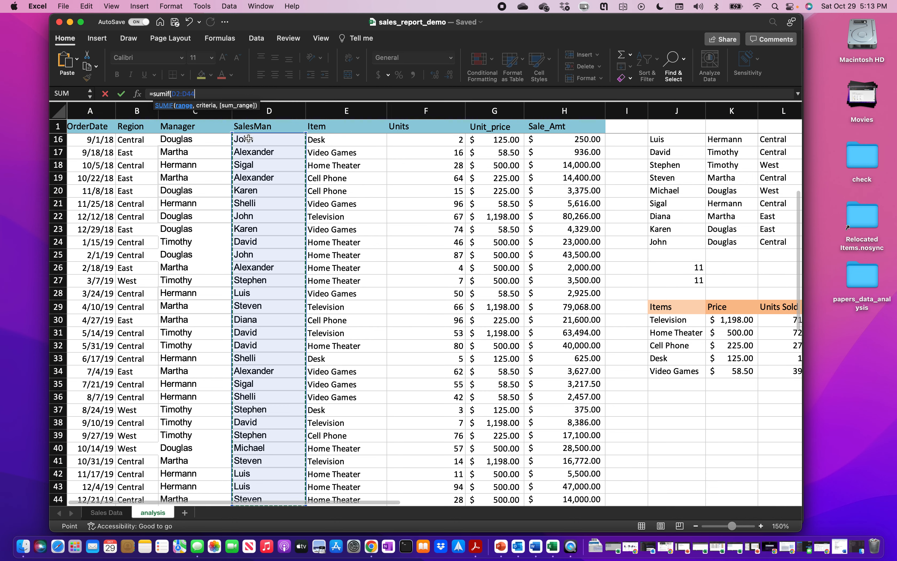
text(,)
Set J14 as the SUMIF criteria and the Sale_Amt data H2:H44 as the sum range, closing the function.
scroll(520, 233, up, 5)
scroll(520, 233, right, 5)
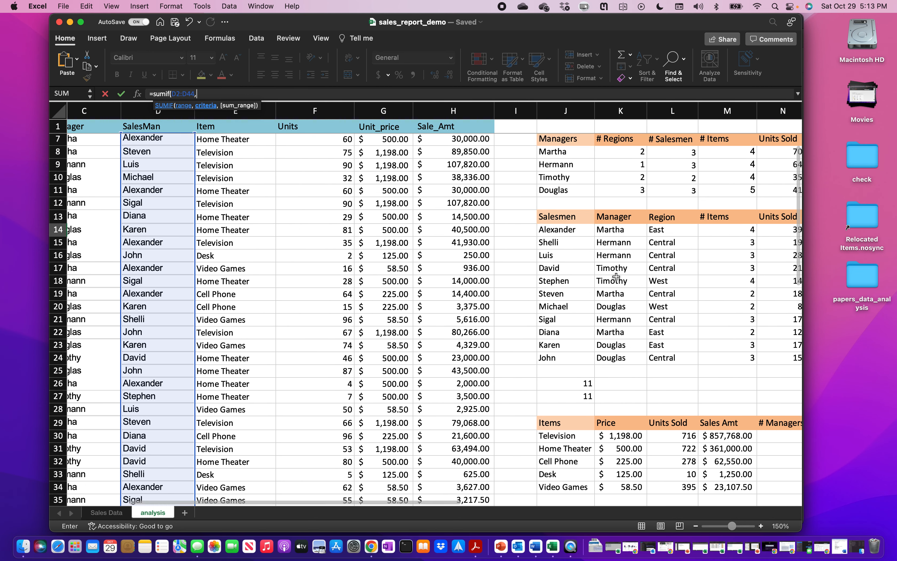
click(518, 229)
text(,)
scroll(370, 219, up, 3)
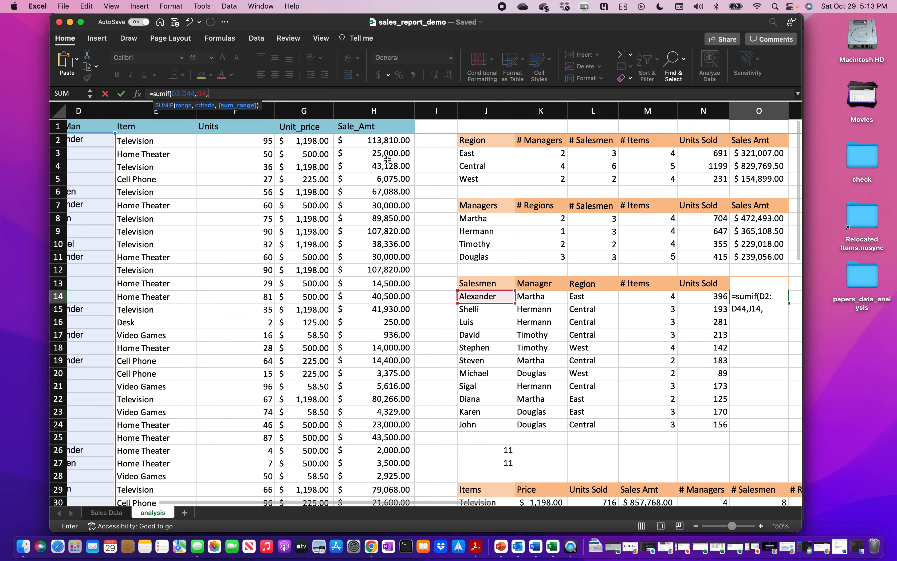
click(385, 139)
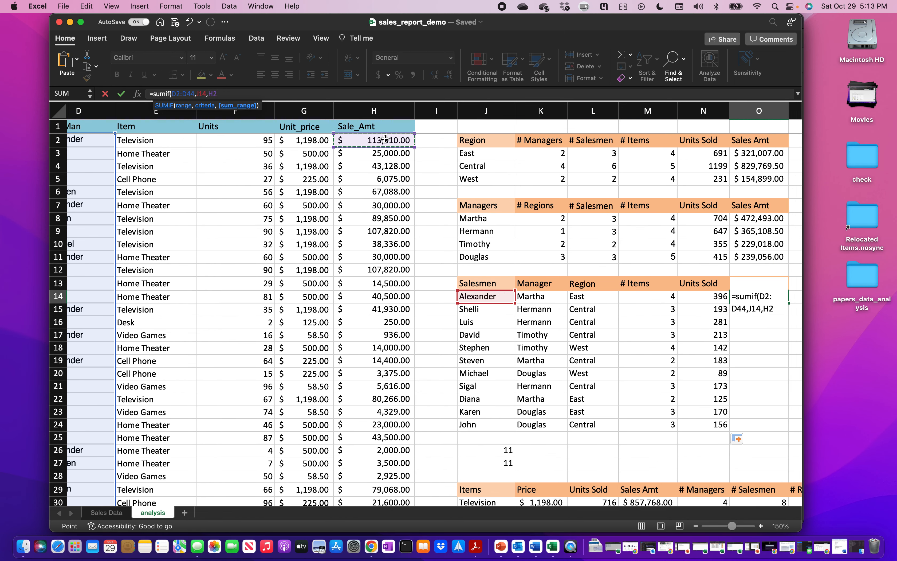
key(super+shift+Down)
text())
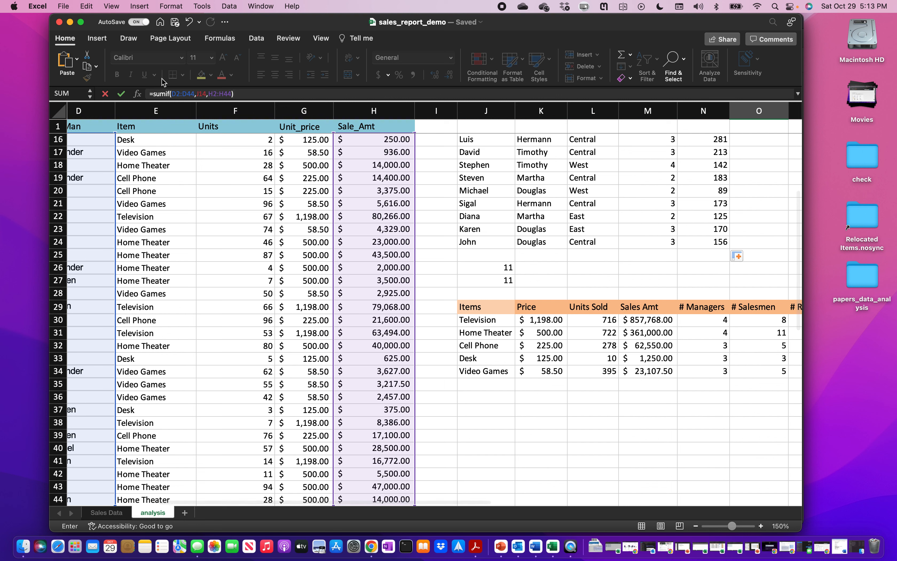
Lock the range rows in the O14 SUMIF formula as D$2:D$44 and H$2:H$44, and enter it.
click(176, 92)
text($2:D$)
key(Right)
key(Right)
key(Right)
key(Right)
key(Right)
key(Right)
key(Right)
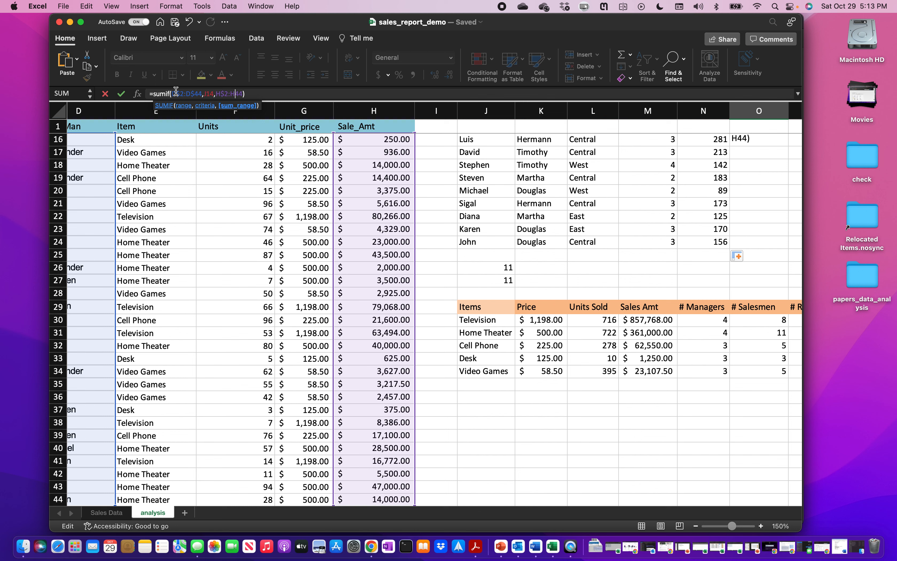
text($)
scroll(566, 380, right, 5)
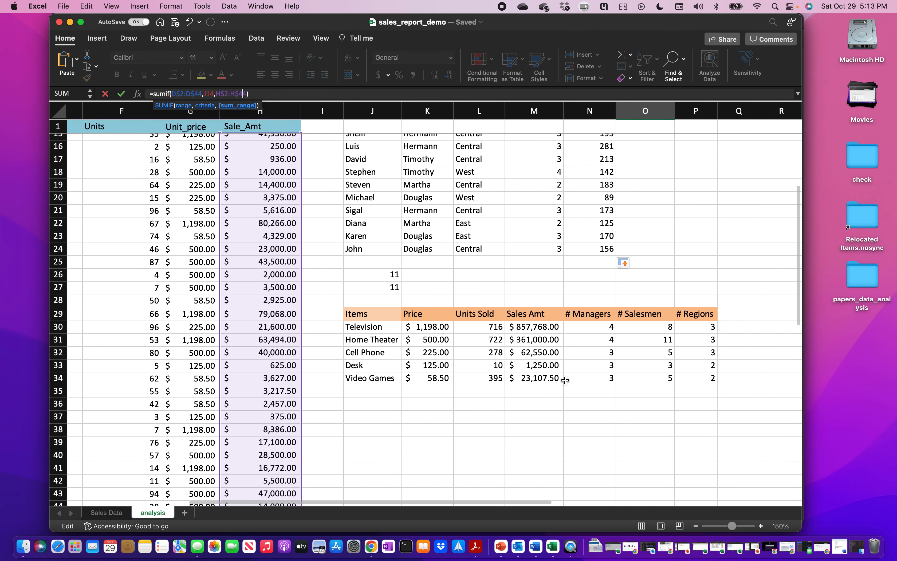
key(Return)
Fill the O14 Sale Amt formula down through O24 and apply the dollar Accounting format to those cells.
scroll(648, 234, up, 3)
scroll(648, 234, up, 3)
click(640, 234)
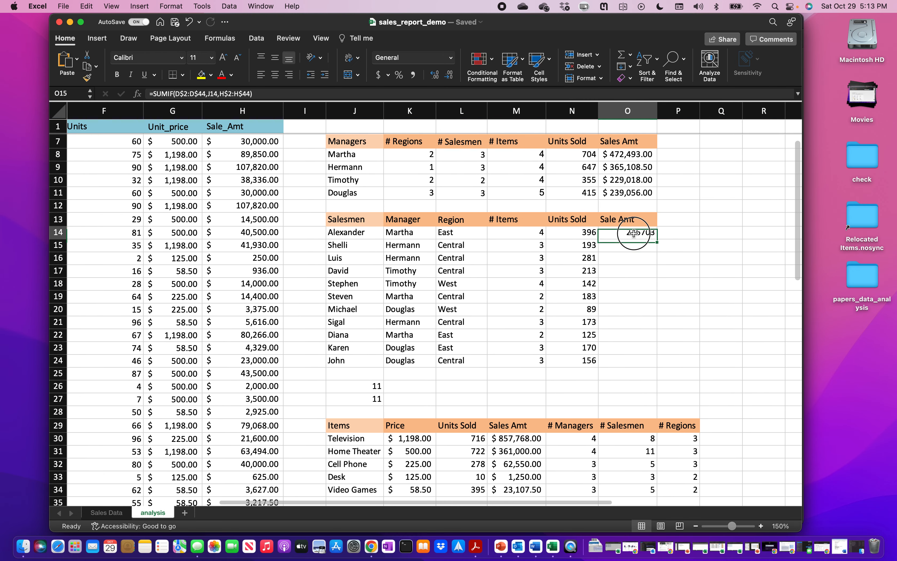
double_click(657, 239)
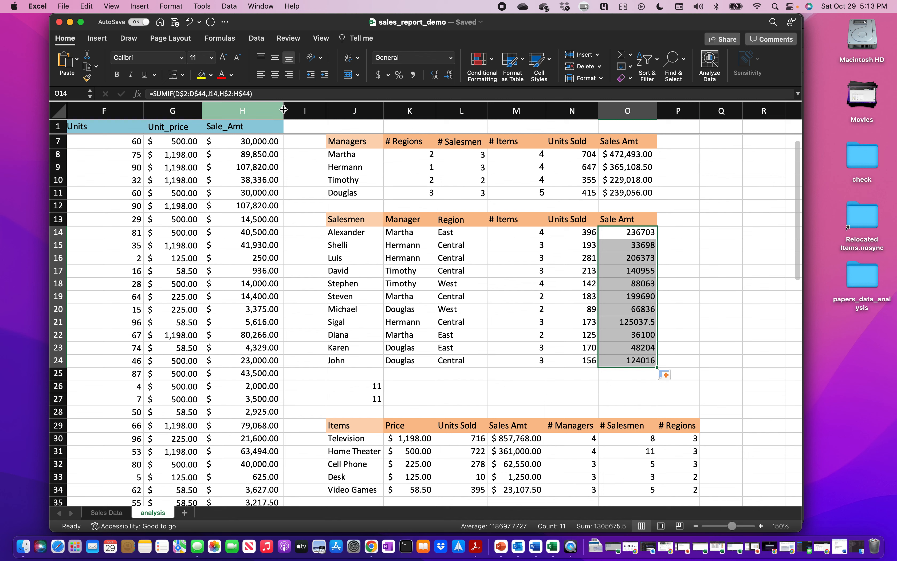
click(378, 76)
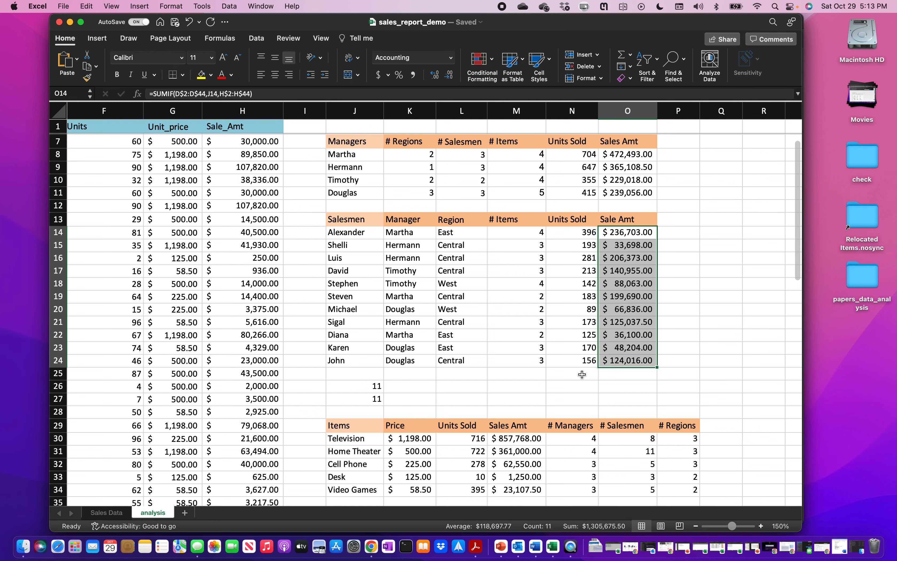
click(567, 395)
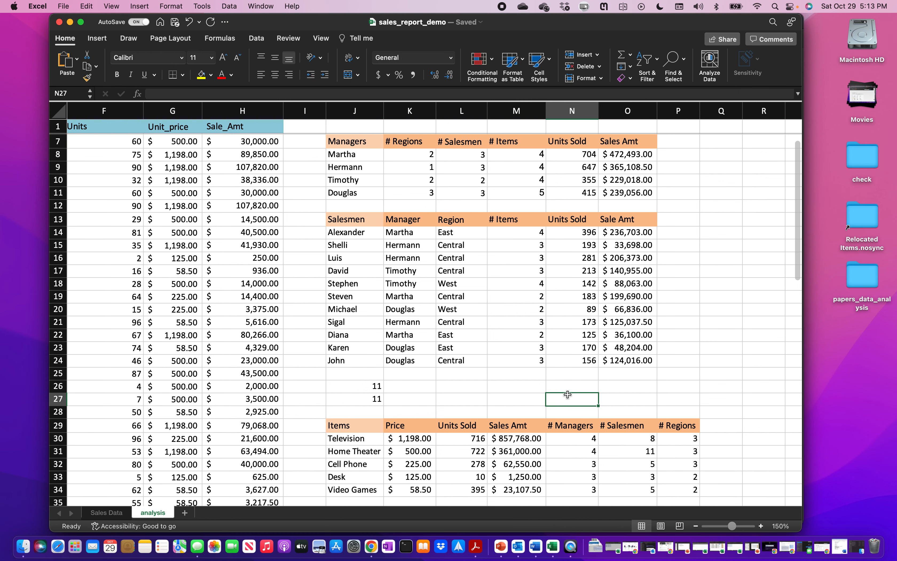
scroll(568, 395, up, 5)
scroll(568, 395, left, 1)
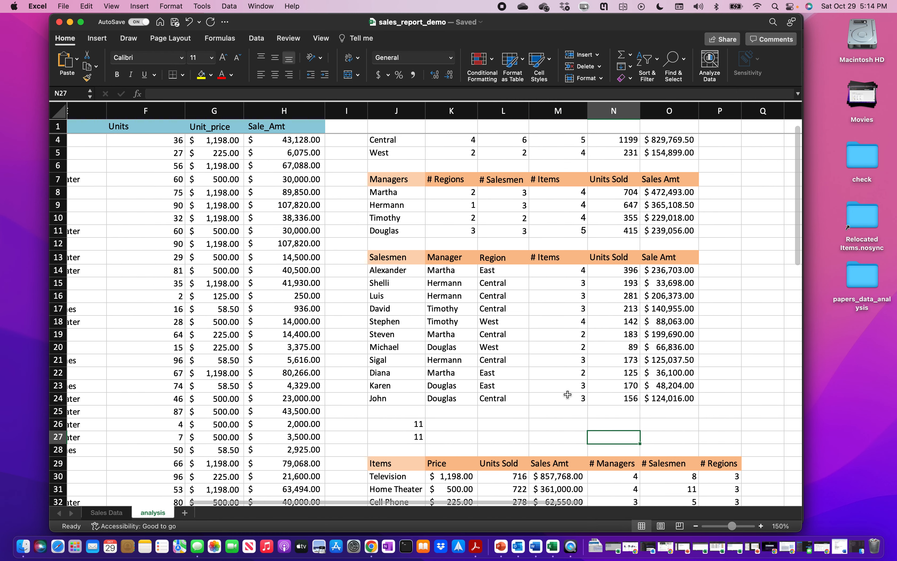
scroll(568, 395, down, 8)
scroll(567, 395, down, 5)
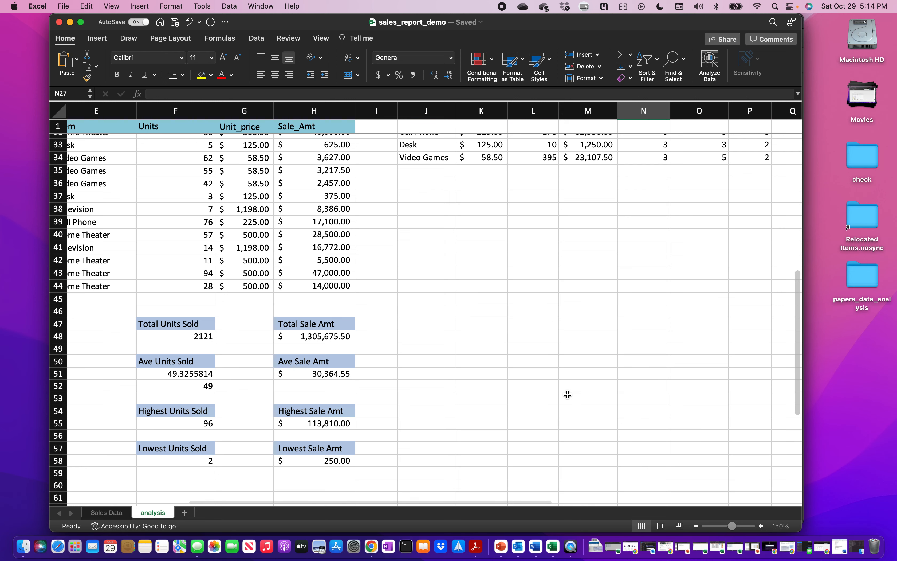
scroll(568, 395, up, 10)
scroll(568, 395, right, 1)
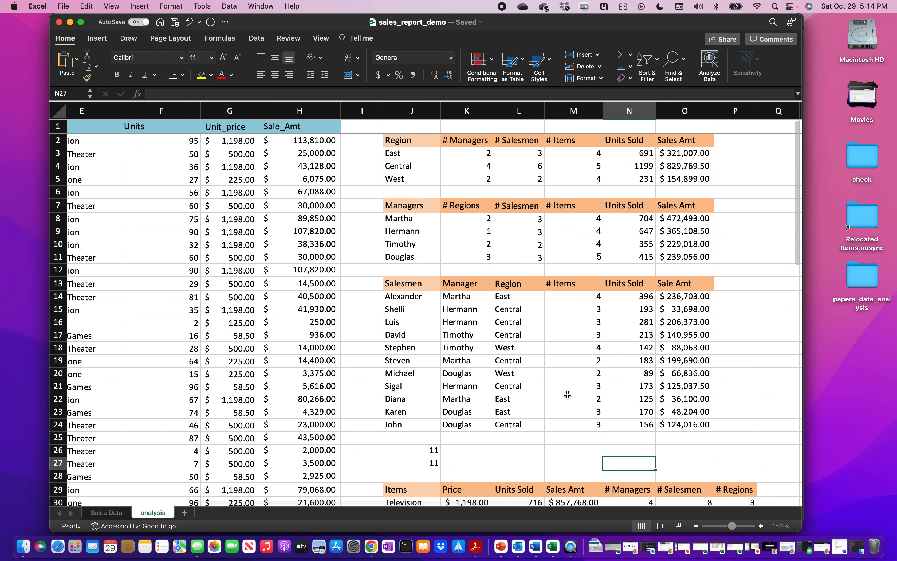